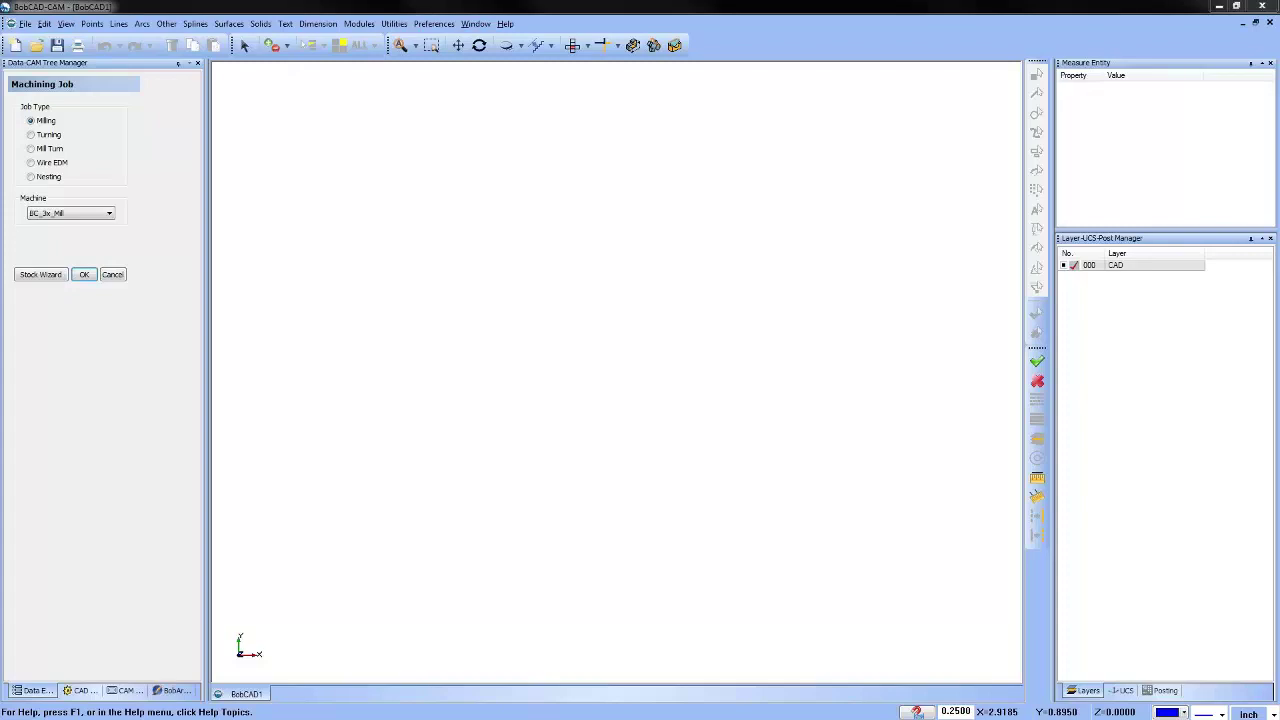
Open the file 1.bbcd from the Used in Webinar folder.
left_click(40, 50)
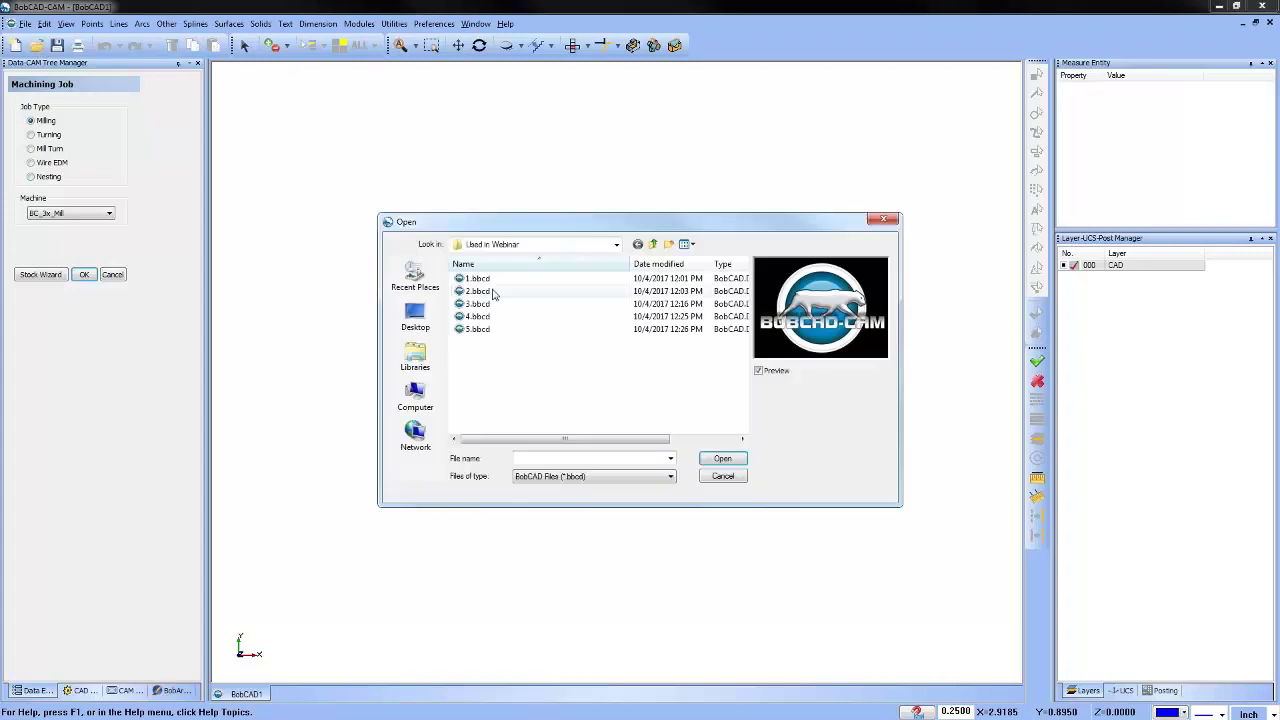
left_click(478, 279)
left_click(722, 458)
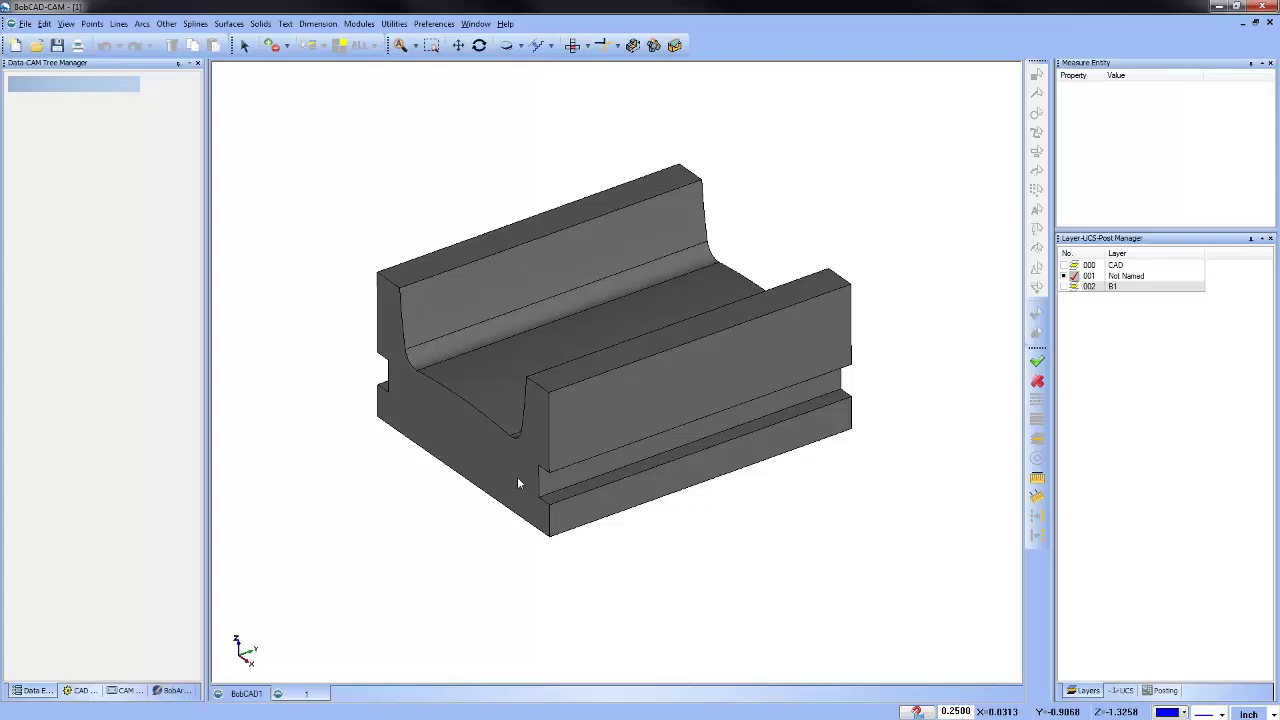
Show the CAD layer and hide the Not Named layer to examine the wireframe profiles on their own.
mouse_move(520, 486)
middle_mouse_down()
mouse_move(545, 400)
mouse_move(606, 379)
middle_mouse_up()
scroll(610, 350, "down", 2)
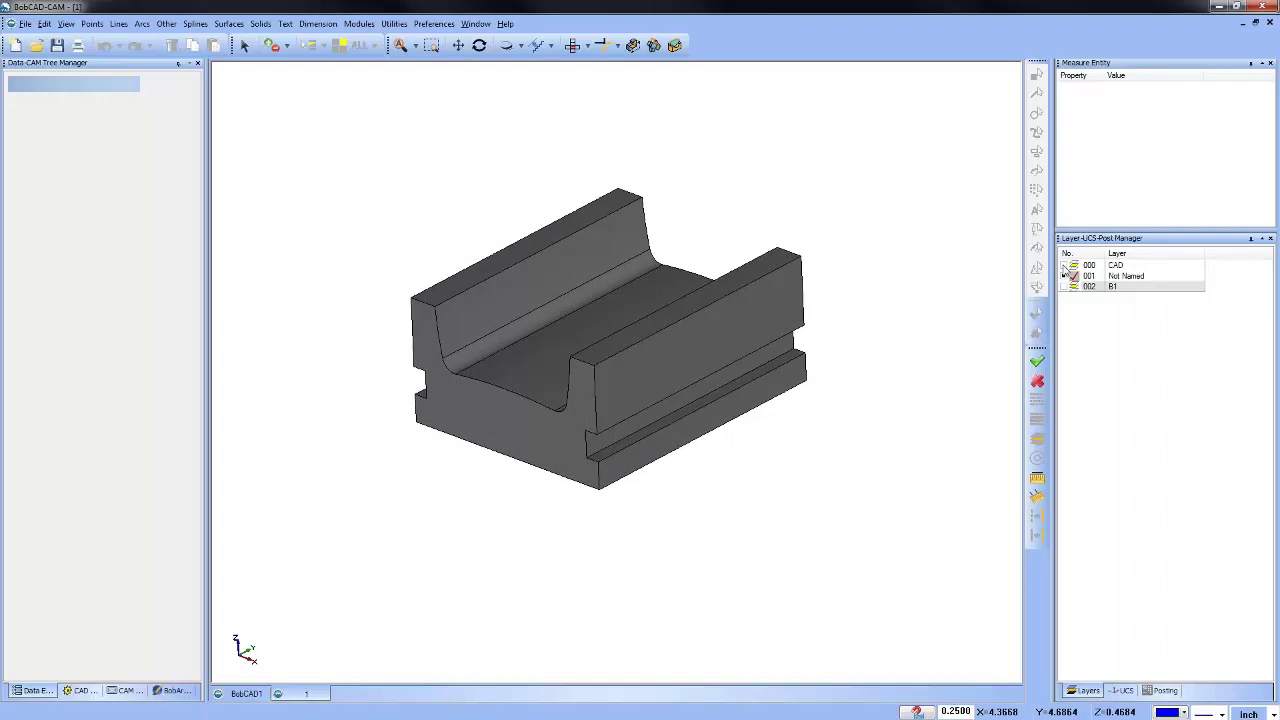
left_click(1065, 266)
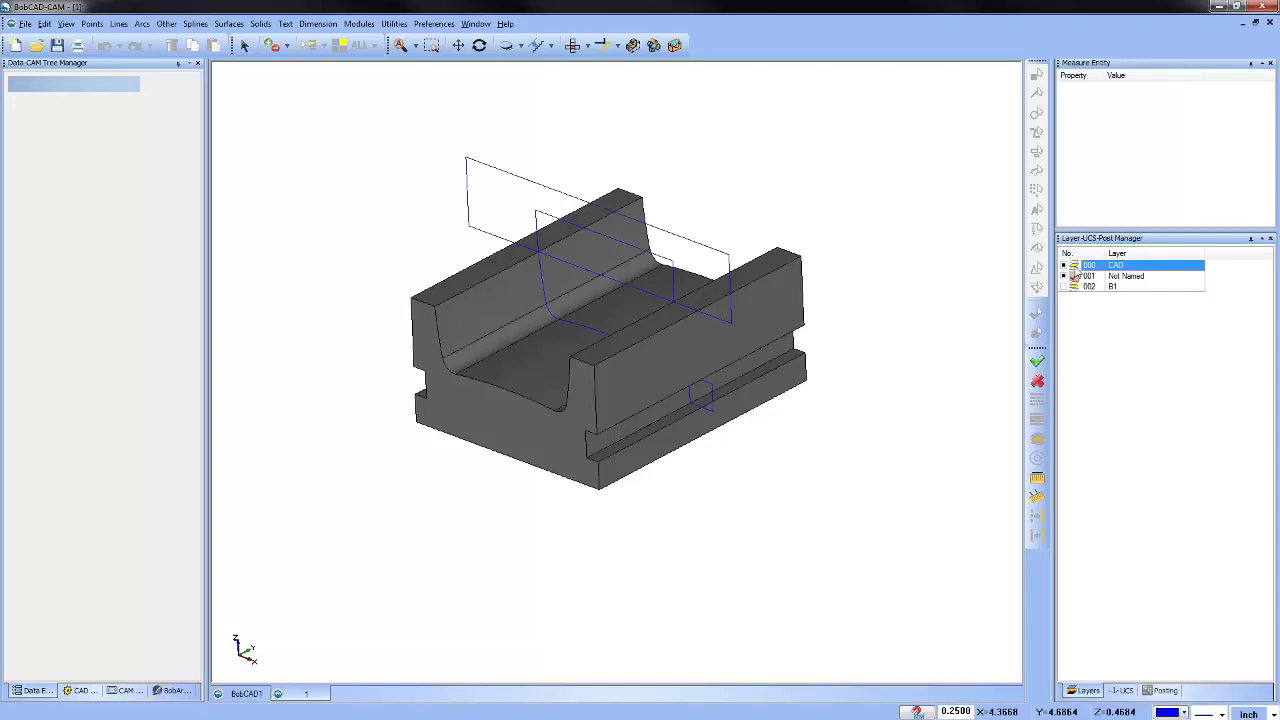
left_click(1064, 277)
middle_click_drag(580, 369, 606, 363)
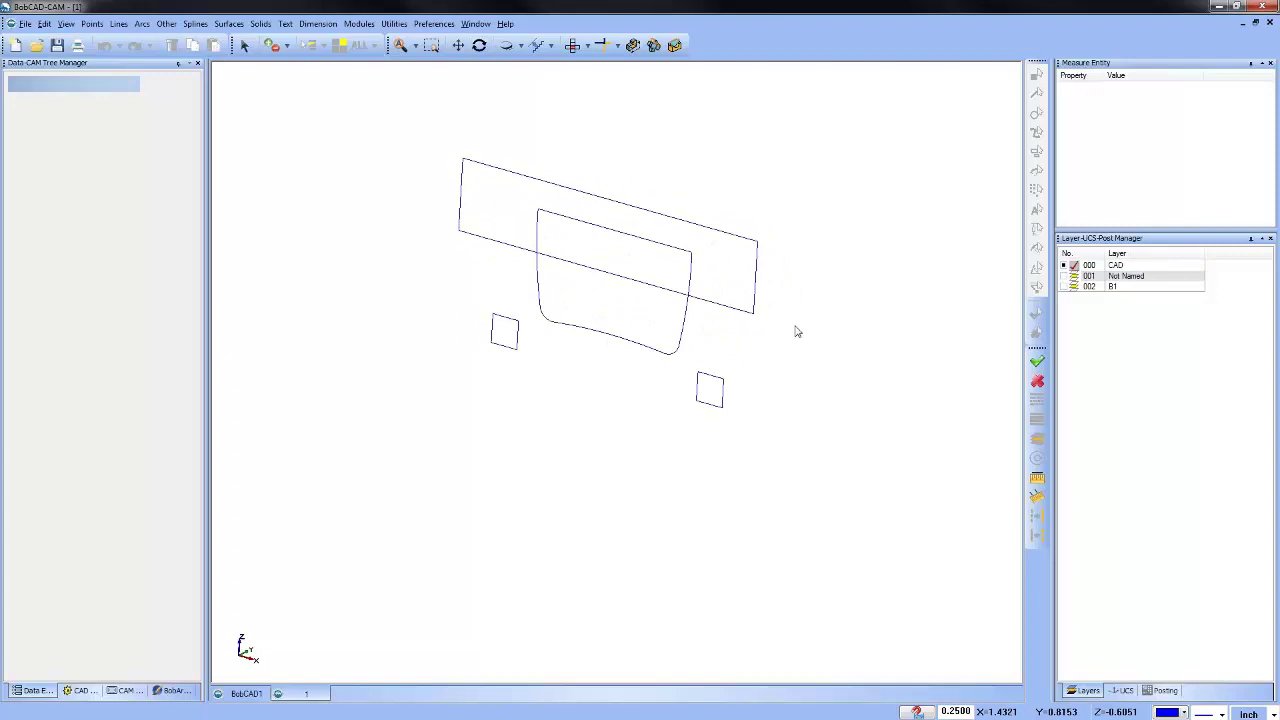
Make the Not Named layer active again, hide the CAD layer, and examine the solid's channel profile from the front.
left_click(1074, 278)
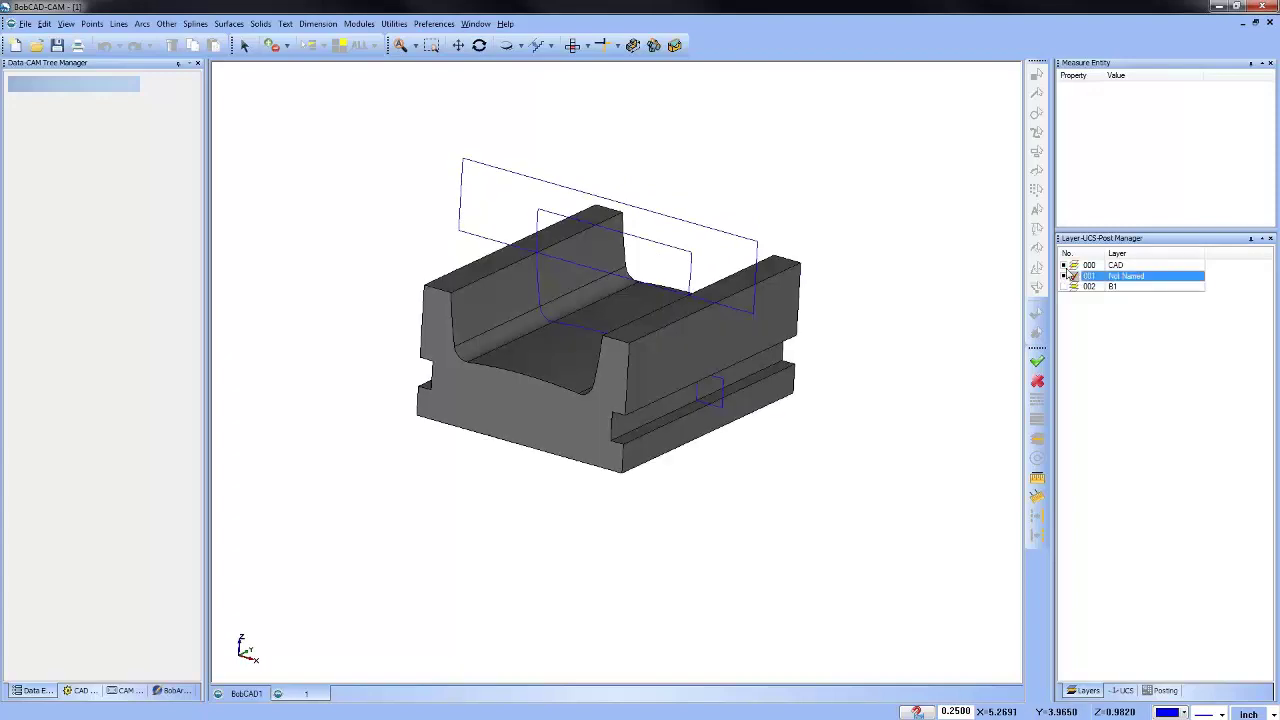
left_click(1073, 265)
middle_click_drag(669, 350, 589, 160)
left_click(588, 45)
left_click(592, 77)
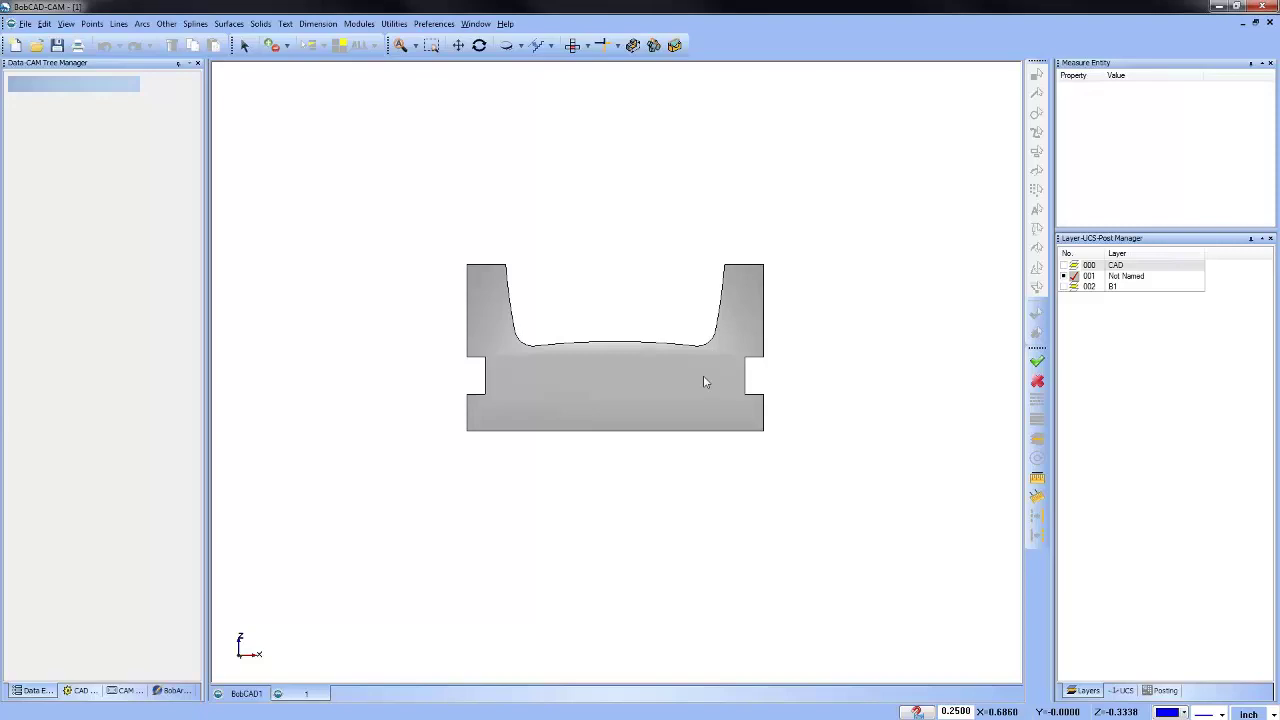
middle_click_drag(703, 380, 677, 396)
scroll(676, 400, "up", 3)
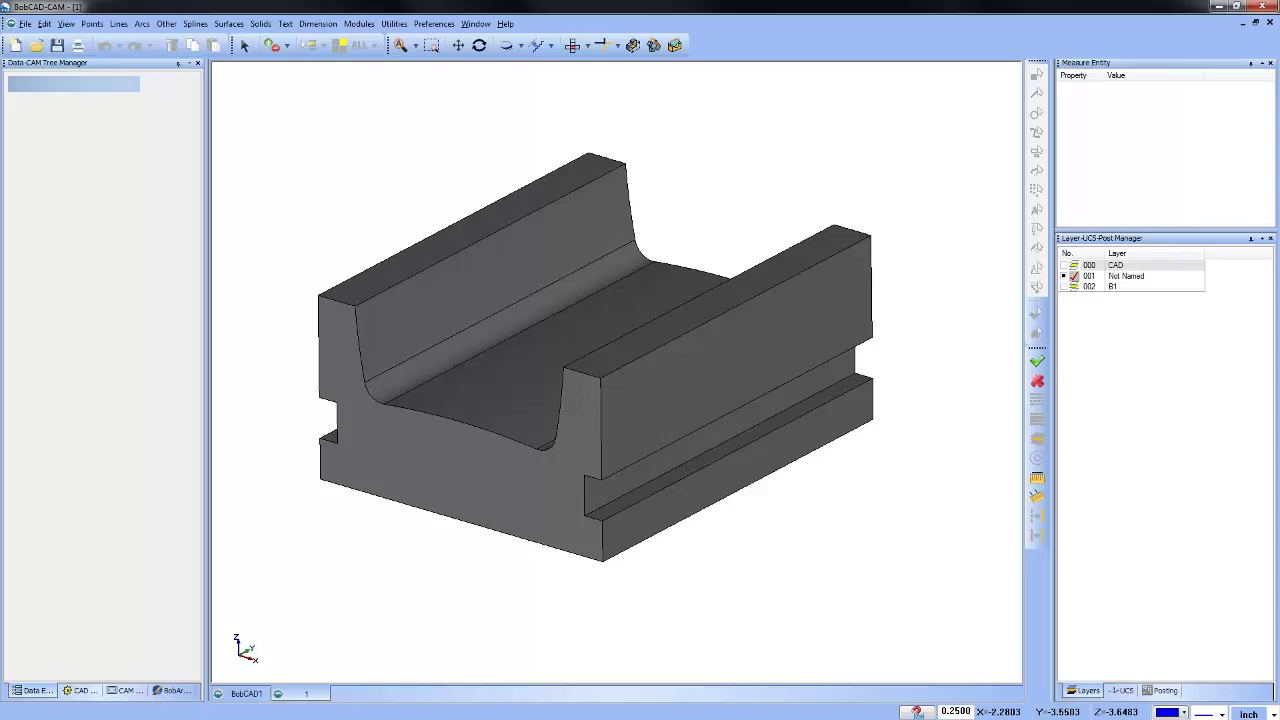
Expand the Planar group's No Holder Check feature in the CAM tree and examine its Advanced Planar toolpath on the part.
left_click(125, 691)
left_click(88, 183)
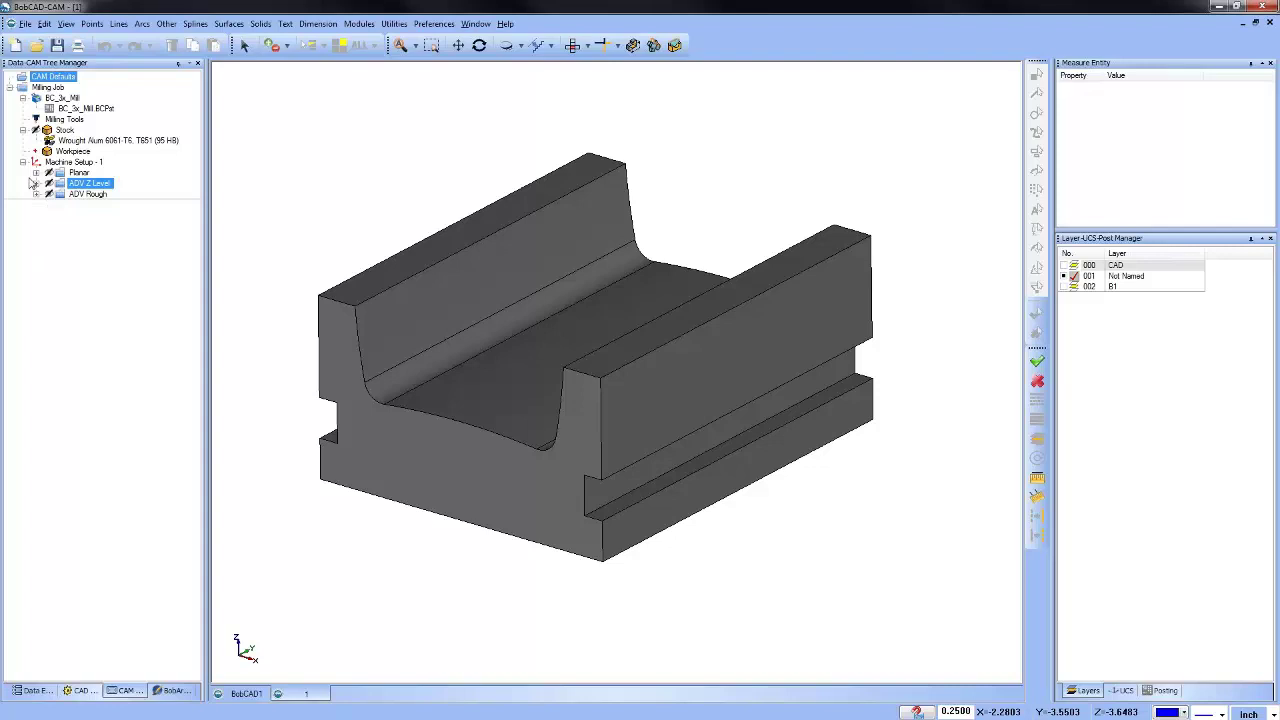
left_click(36, 172)
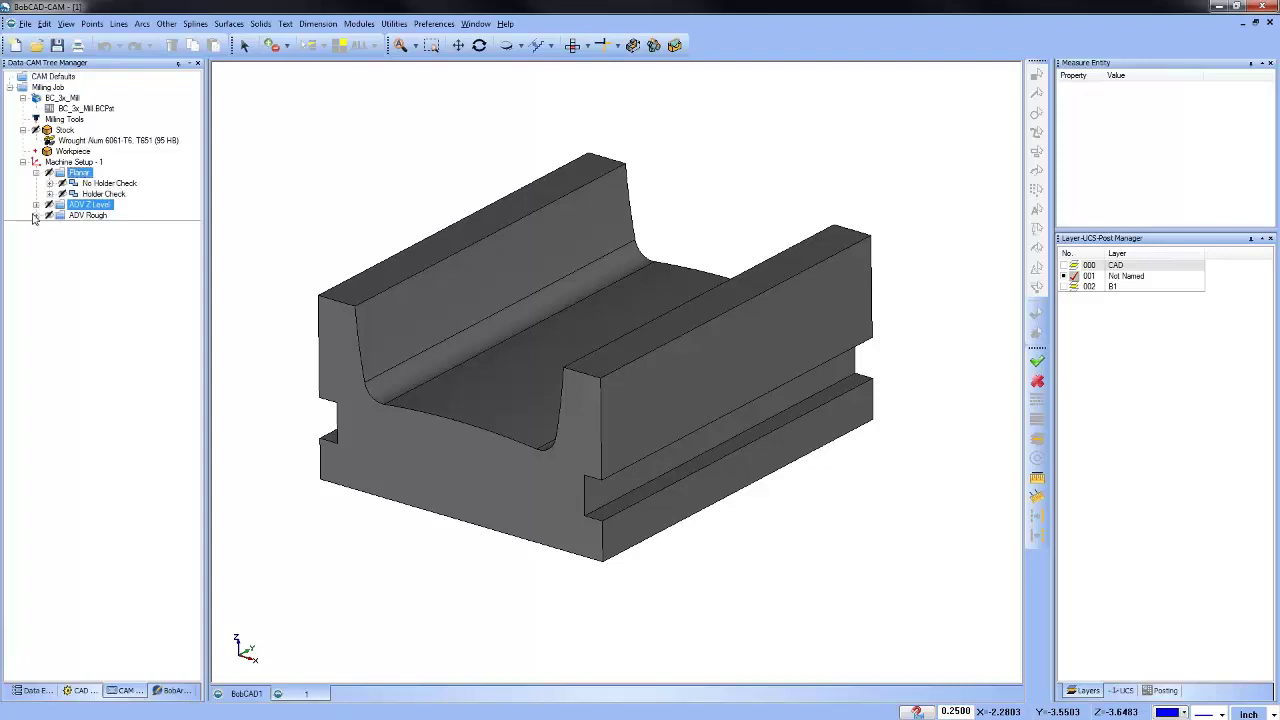
left_click(50, 184)
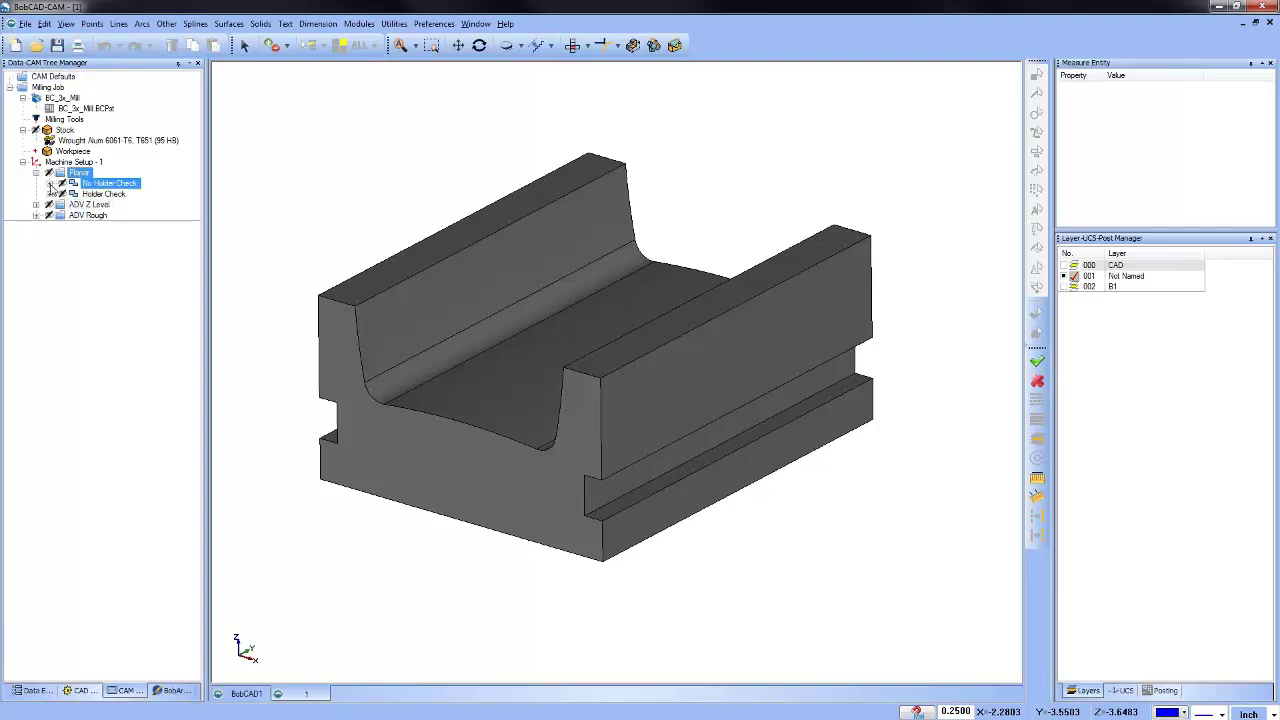
left_click(122, 215)
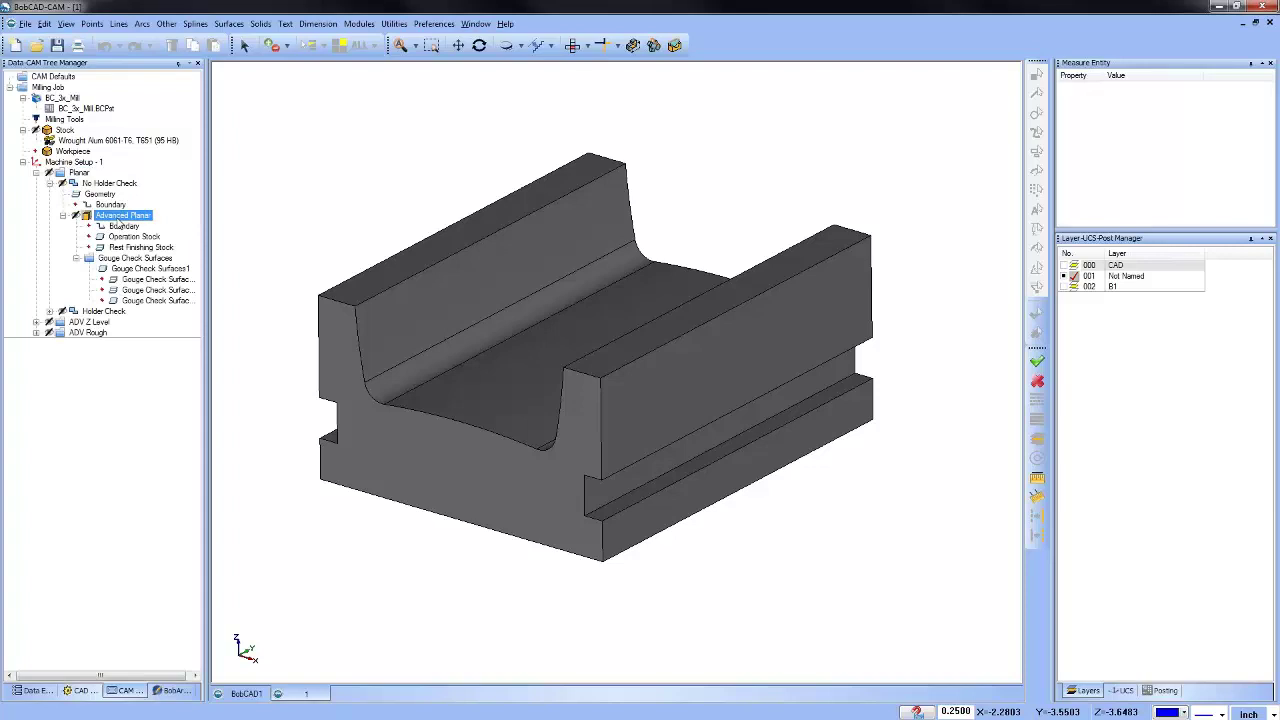
middle_click_drag(506, 520, 770, 400)
scroll(580, 350, "up", 2)
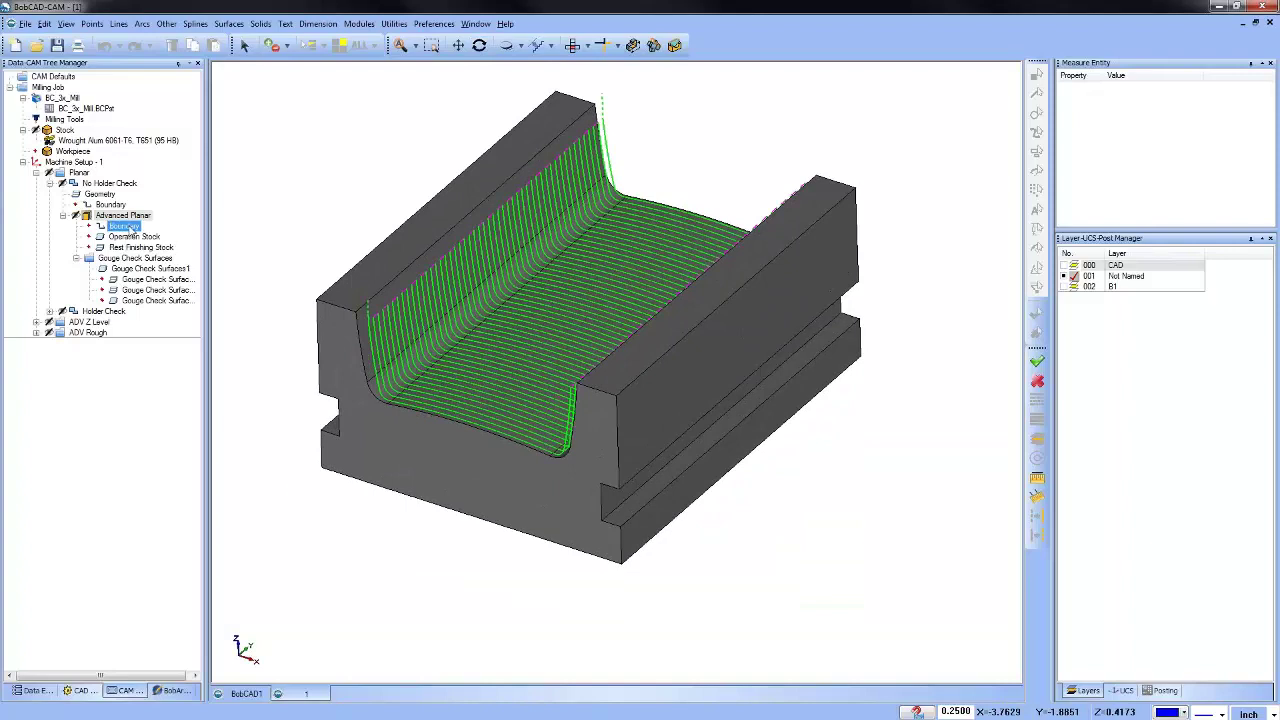
Backplot the No Holder Check Advanced Planar toolpath to its end, then return it to the start in the front view.
right_click(126, 216)
left_click(181, 242)
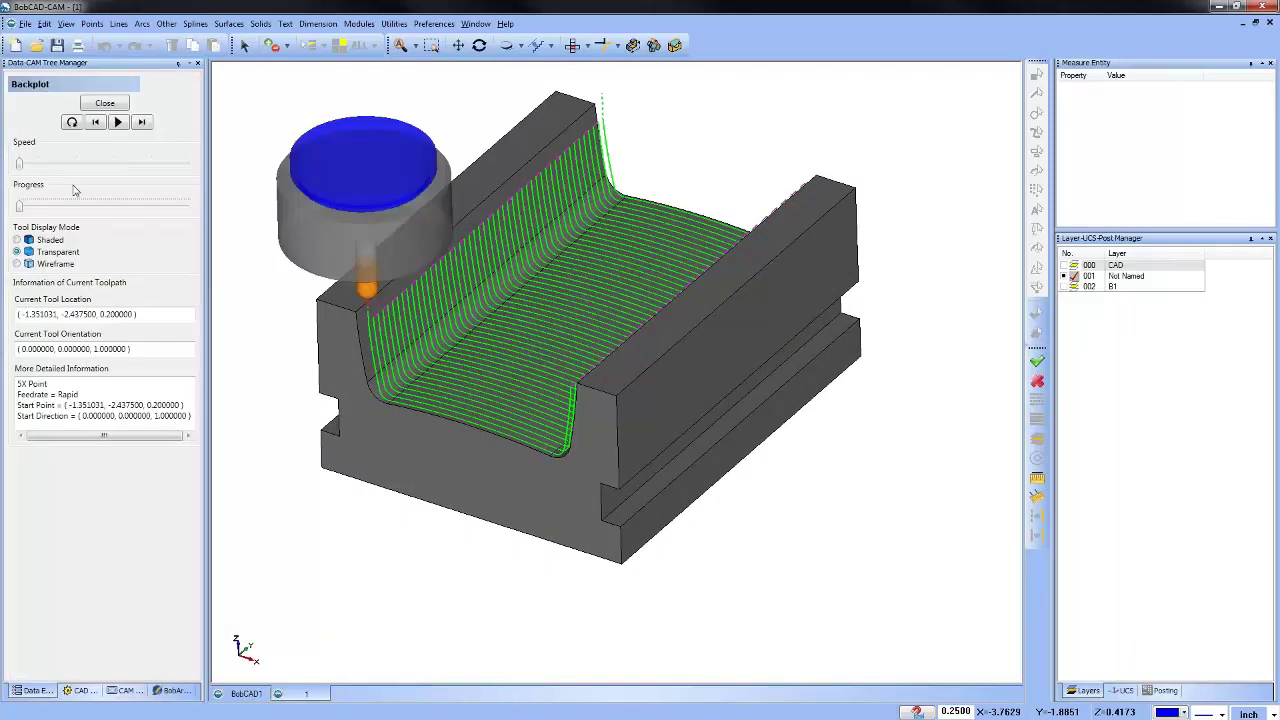
left_click_drag(24, 207, 213, 214)
scroll(480, 313, "down", 2)
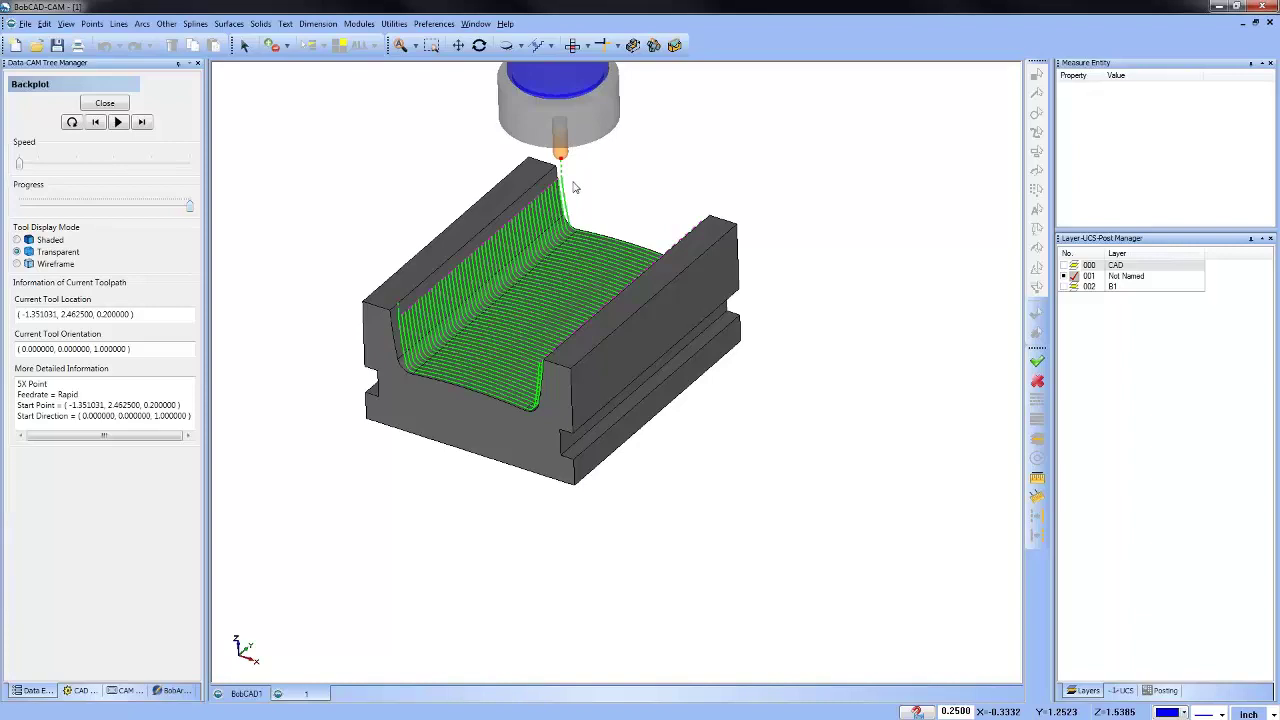
key("t")
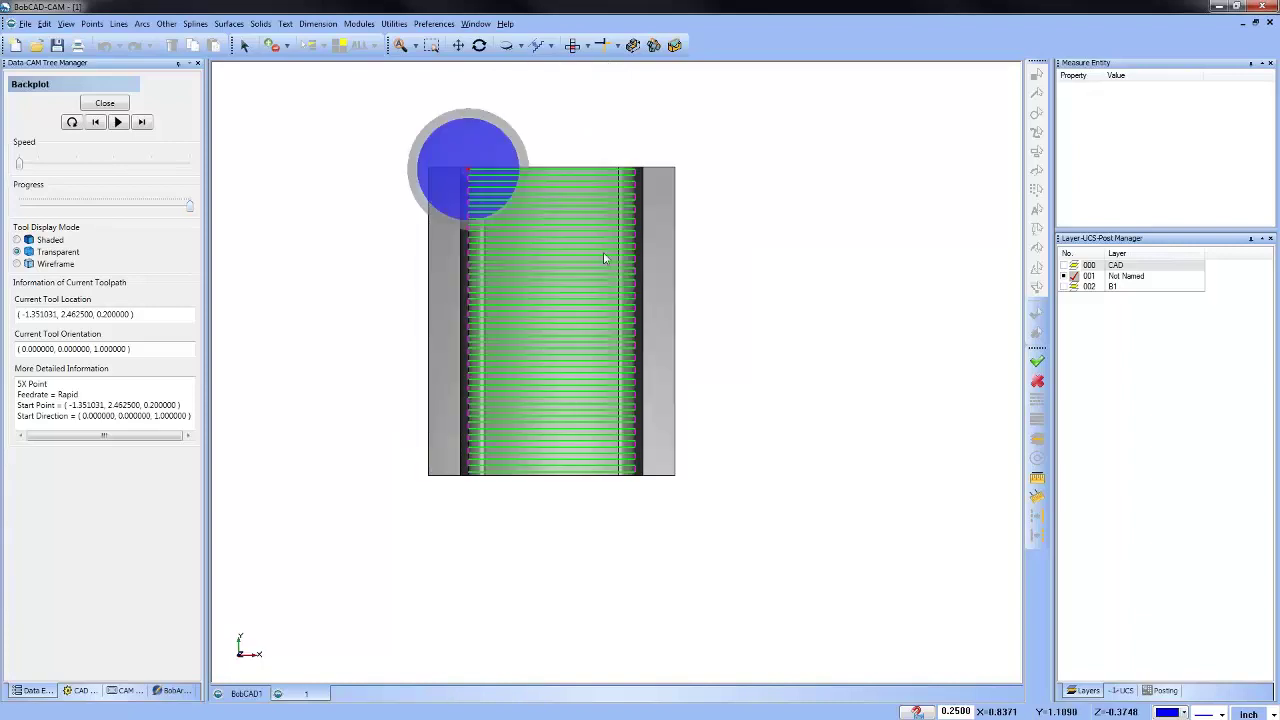
key("f")
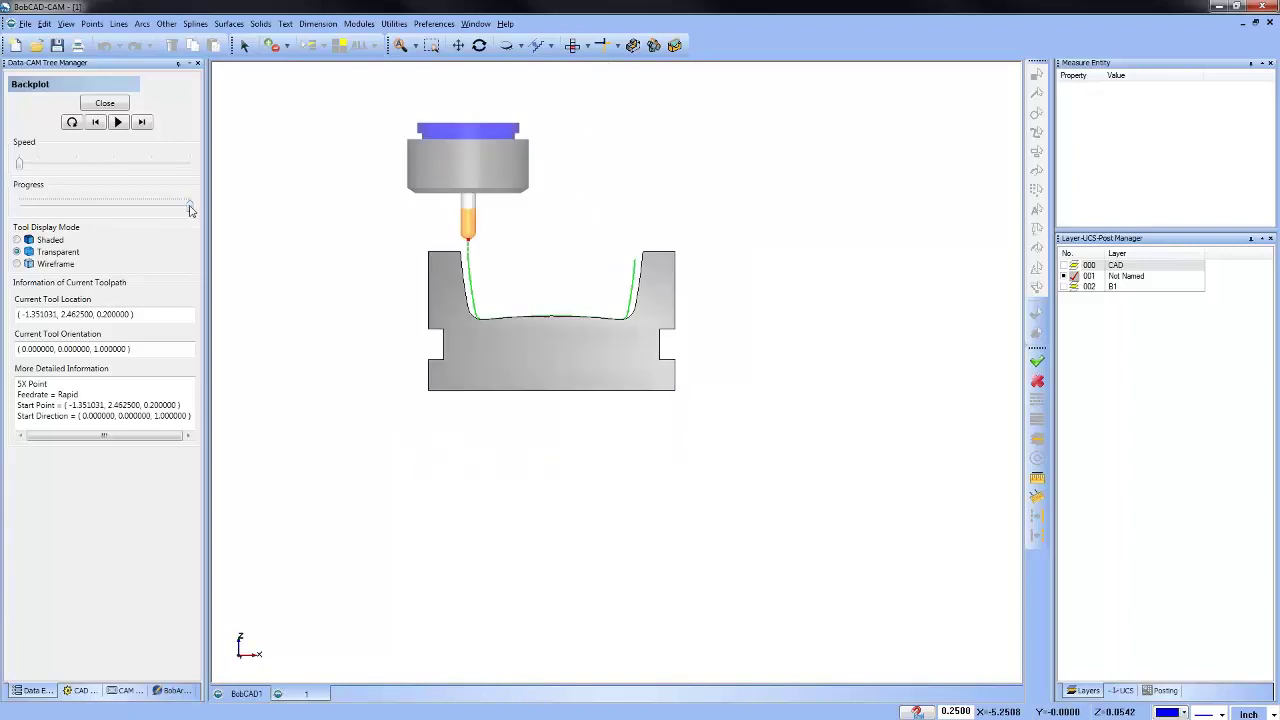
left_click(141, 210)
left_click(18, 208)
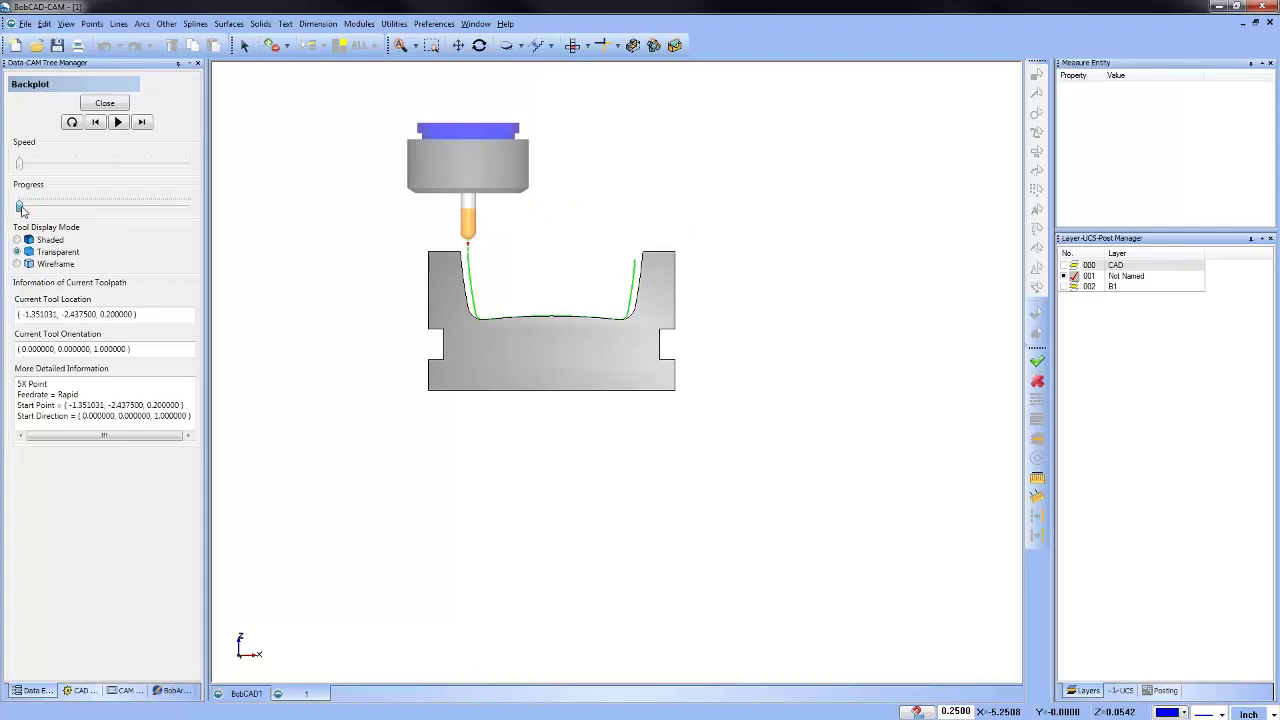
Step the backplot forward move by move across the channel to check the holder against both walls, then close the backplot.
left_click(141, 122)
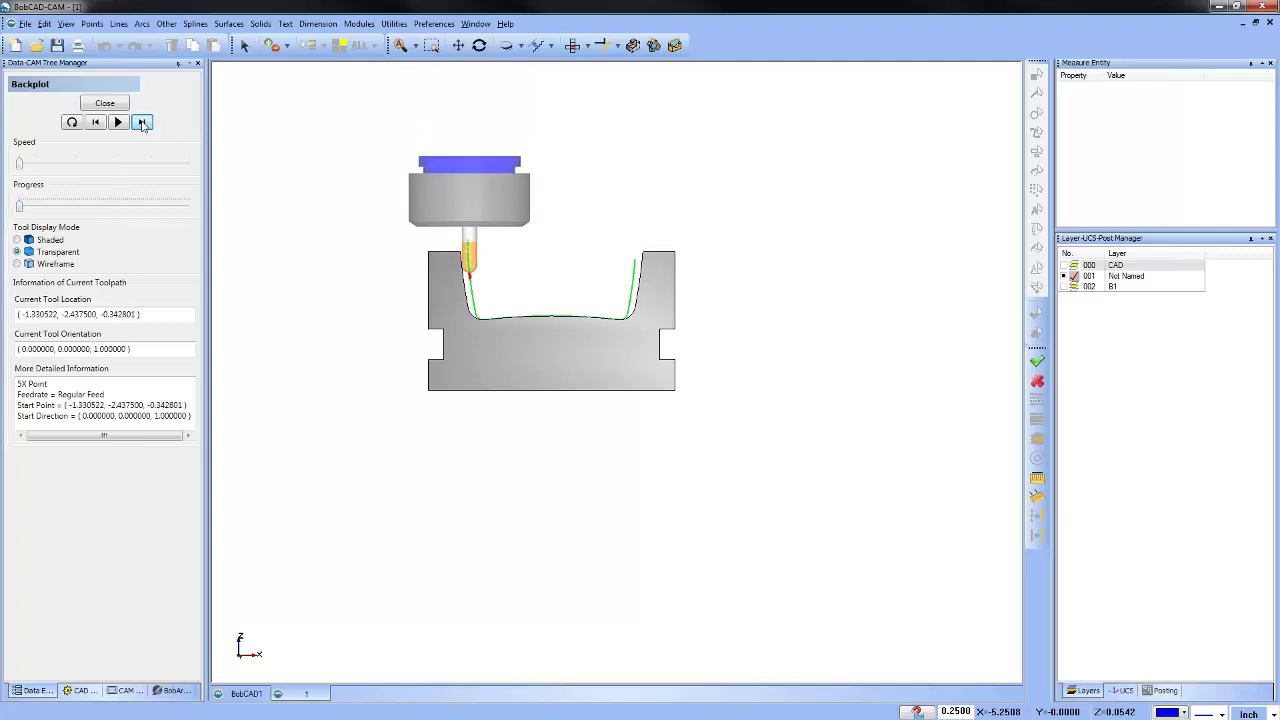
left_click(141, 122)
left_click(141, 122)
left_click(141, 122)
left_click(141, 122)
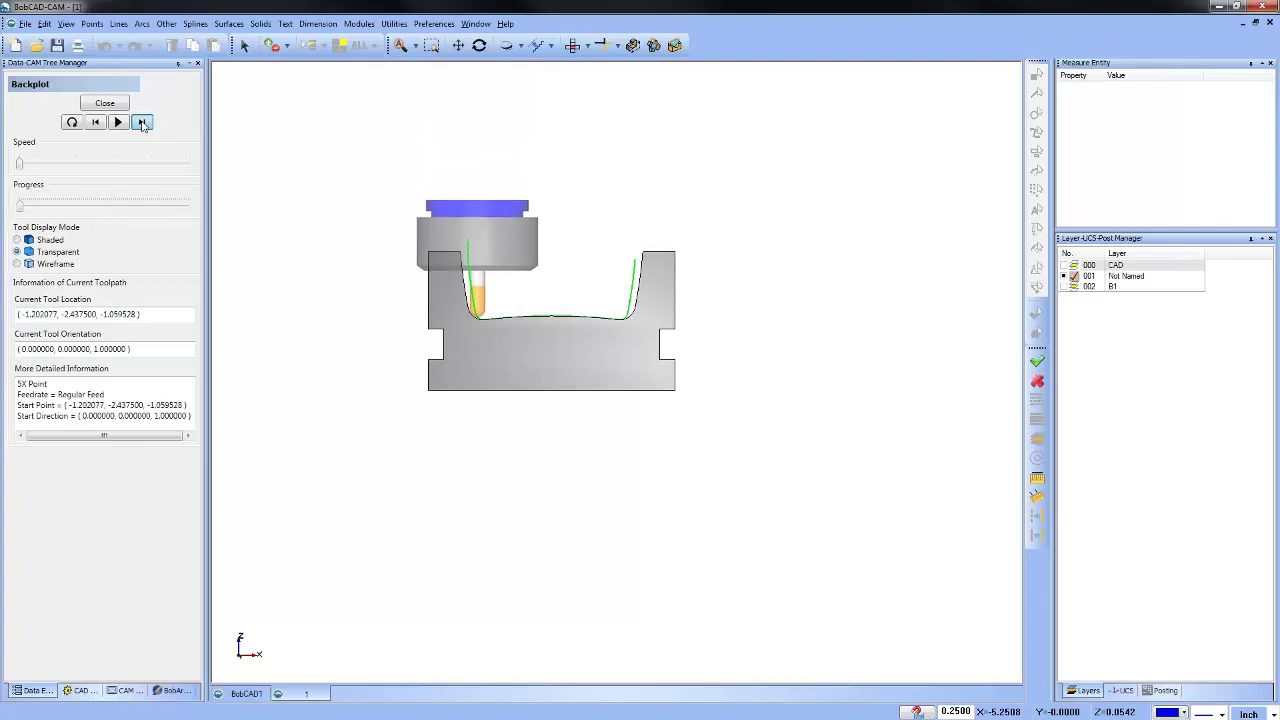
left_click(141, 122)
left_click(141, 122)
left_click(141, 122)
left_click(141, 122)
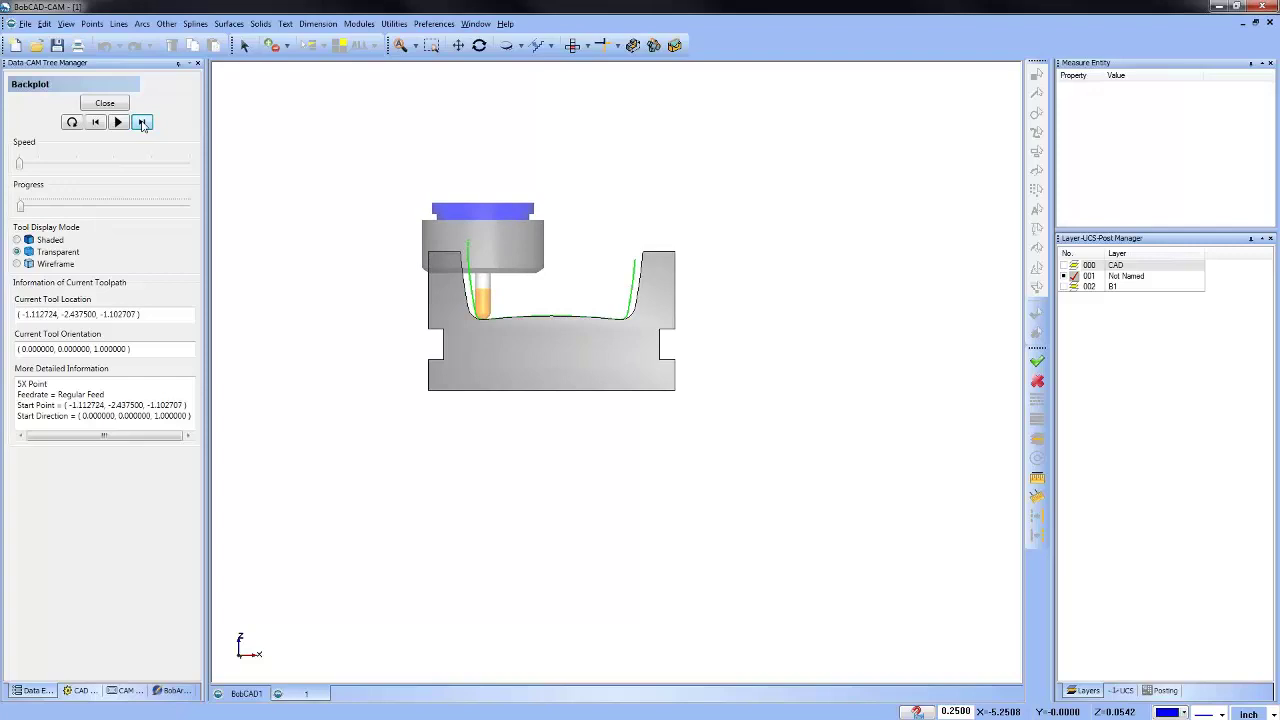
left_click(141, 122)
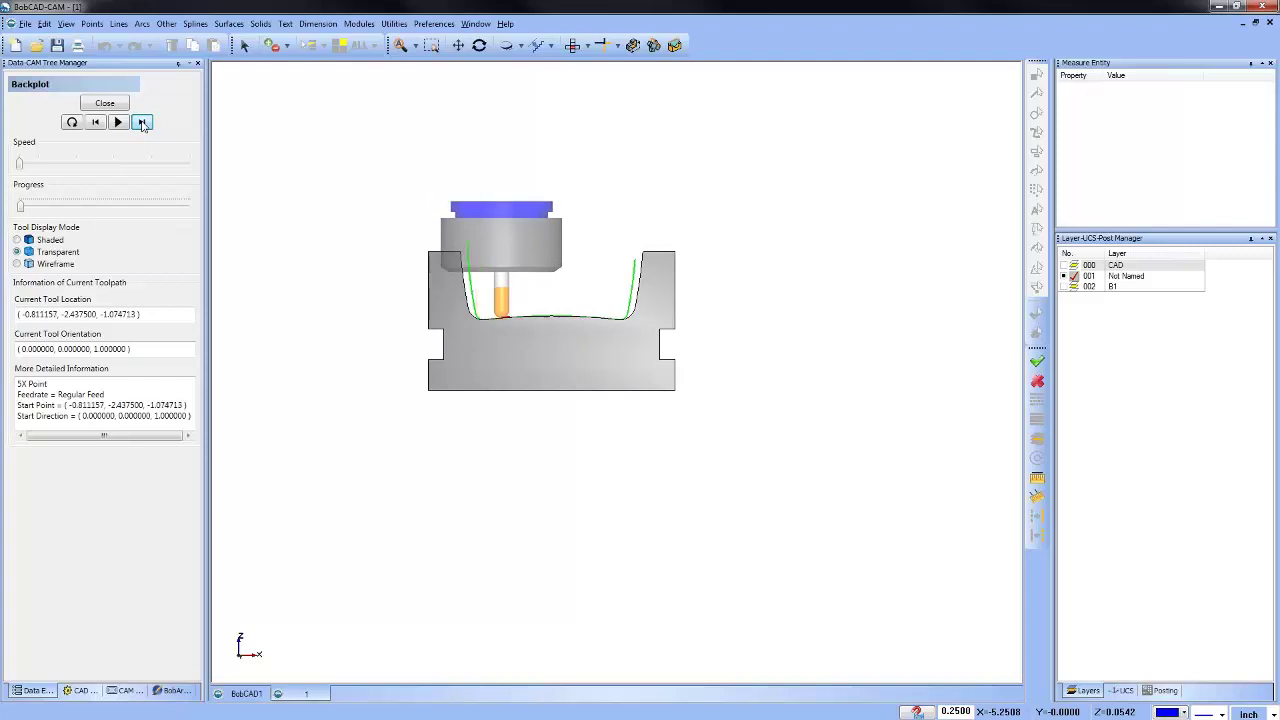
left_click(141, 122)
left_click(141, 122)
left_click(141, 122)
left_click(141, 122)
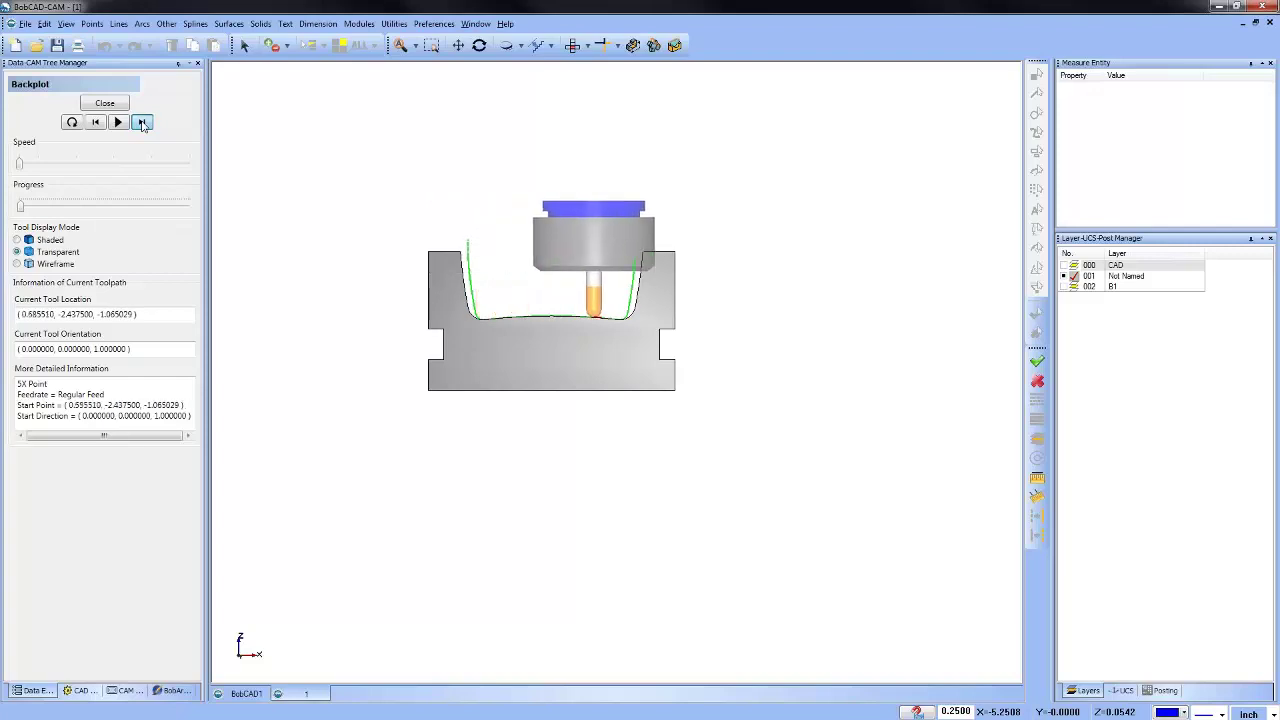
left_click(141, 122)
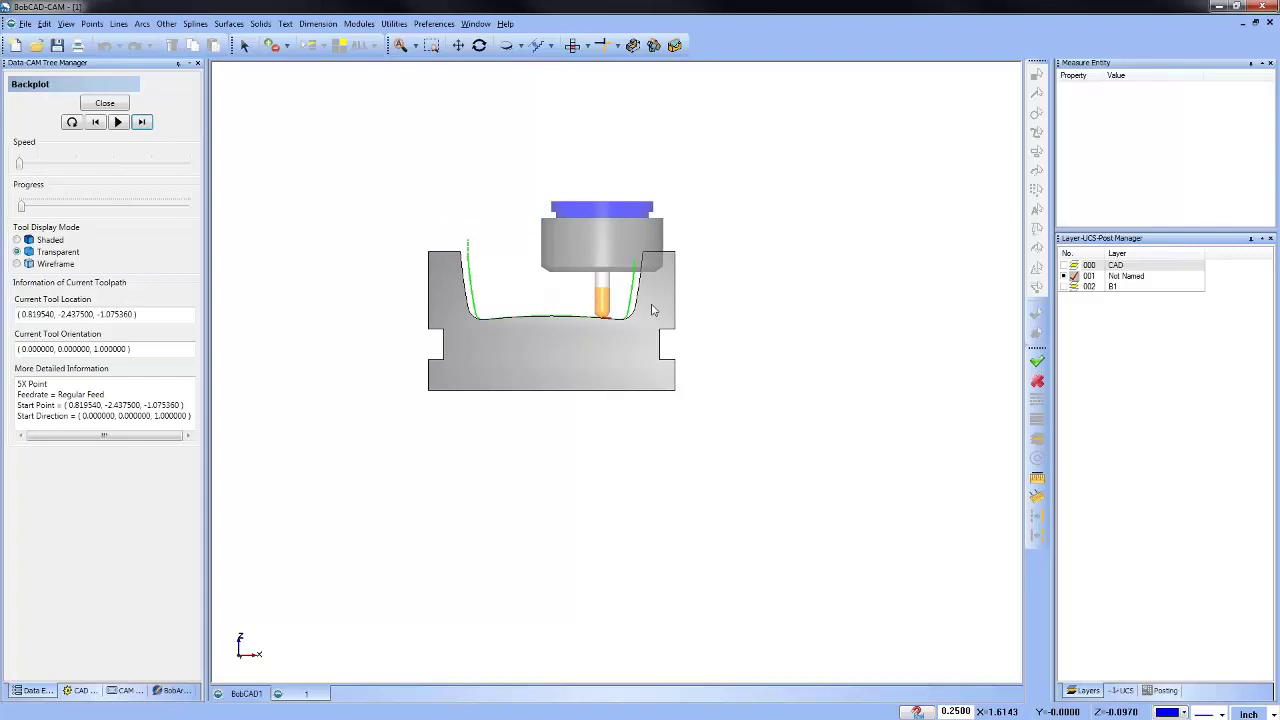
left_click(110, 104)
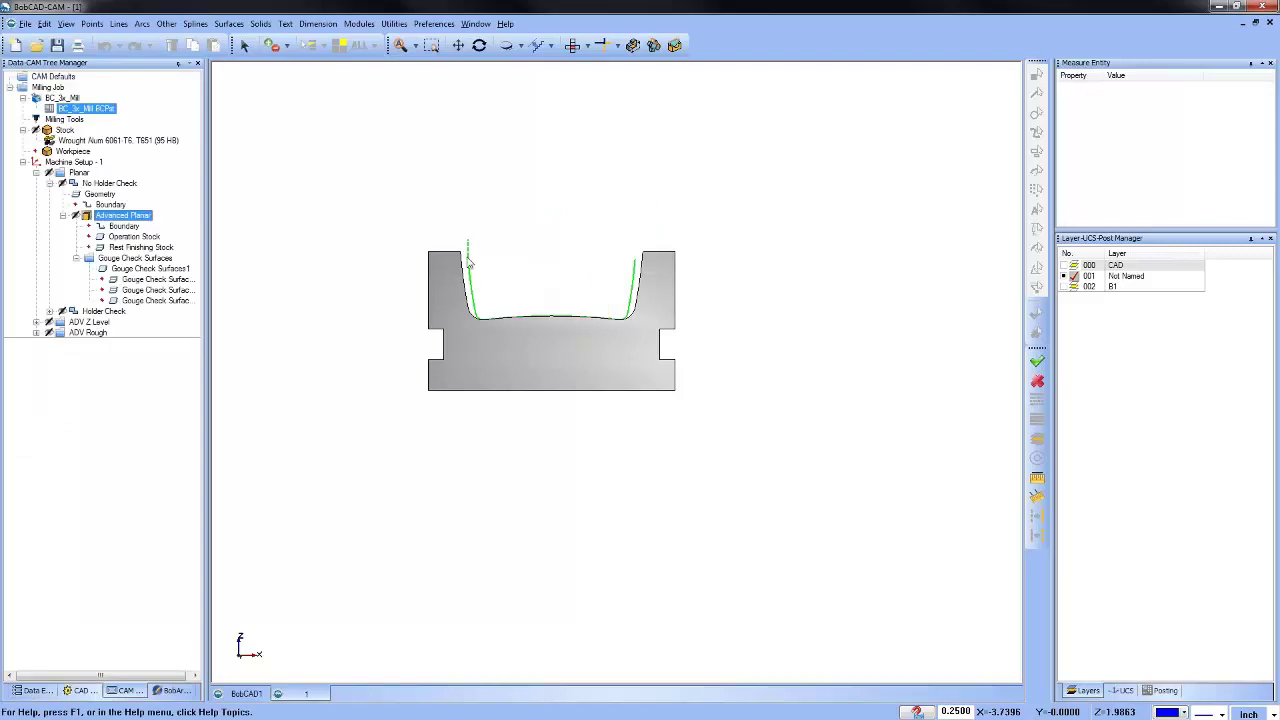
Collapse the No Holder Check feature and expand Holder Check to examine its Advanced Planar toolpath.
left_click(113, 194)
left_click(110, 193)
left_click(50, 184)
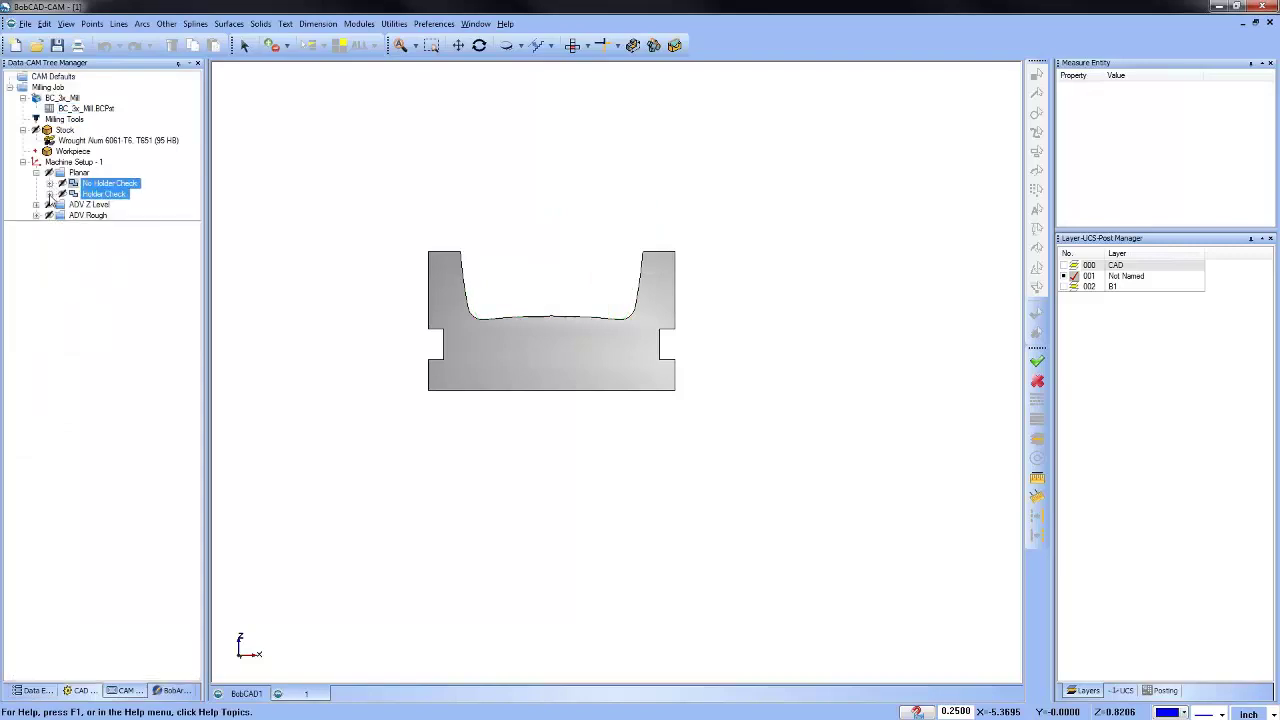
left_click(50, 194)
left_click(118, 228)
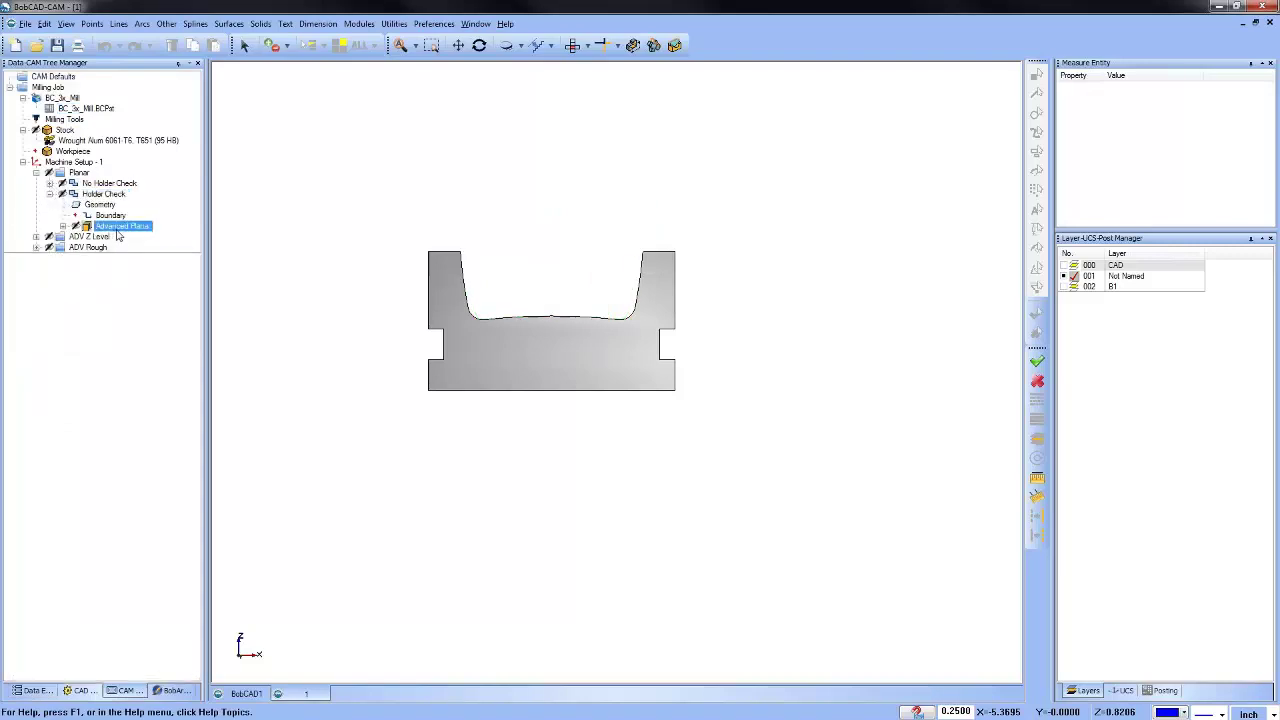
left_click(63, 227)
left_click(105, 216)
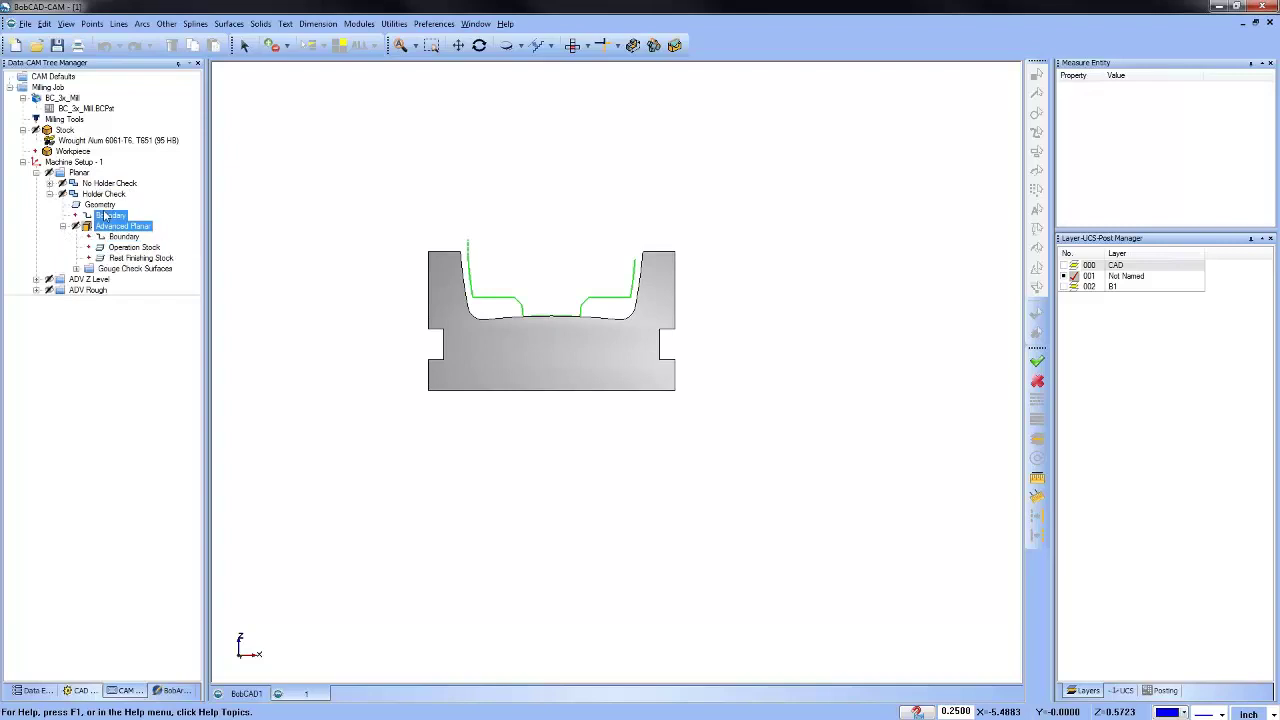
Backplot the Holder Check Advanced Planar toolpath and step to the start of the first horizontal move beside the channel wall.
right_click(114, 233)
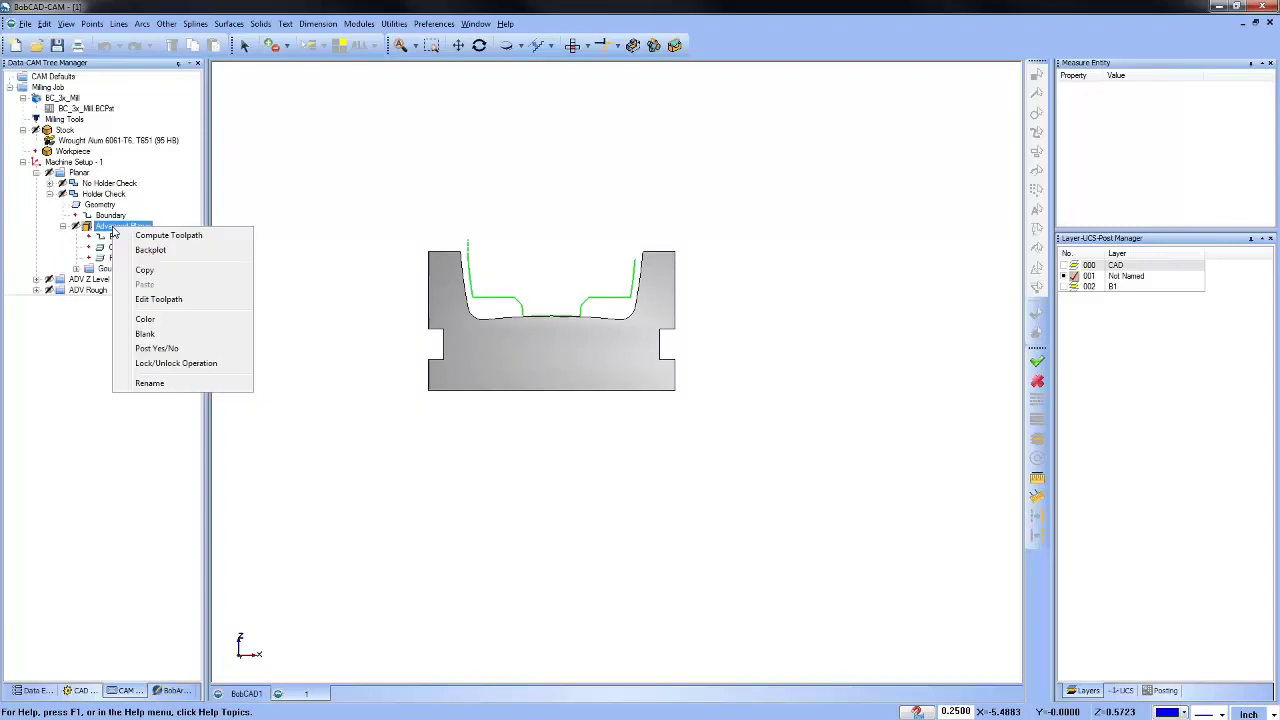
left_click(188, 251)
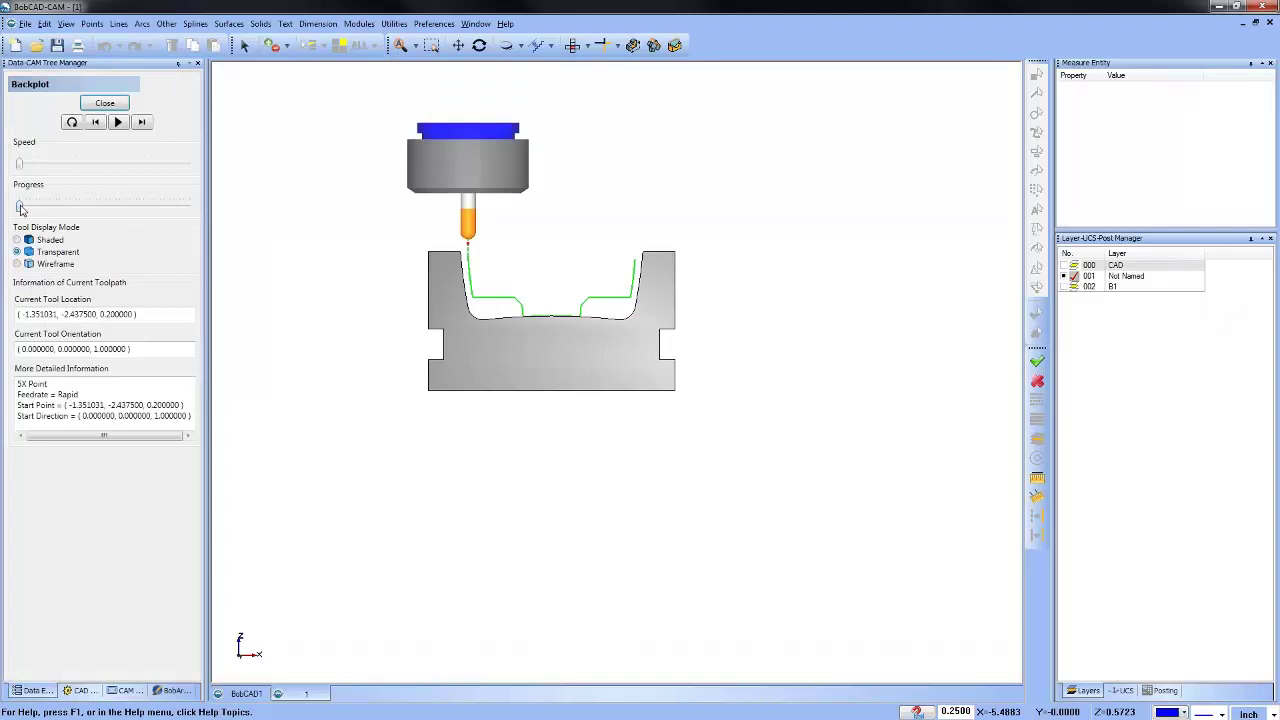
left_click_drag(20, 208, 18, 207)
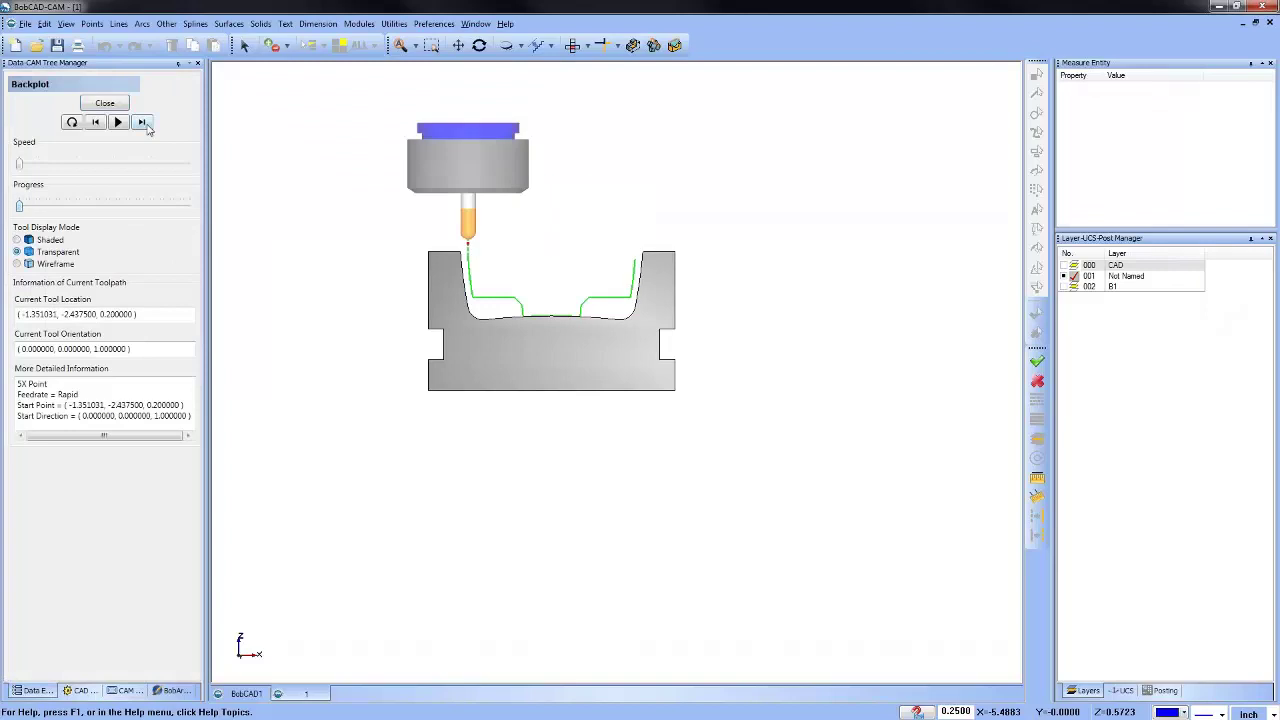
left_click(146, 123)
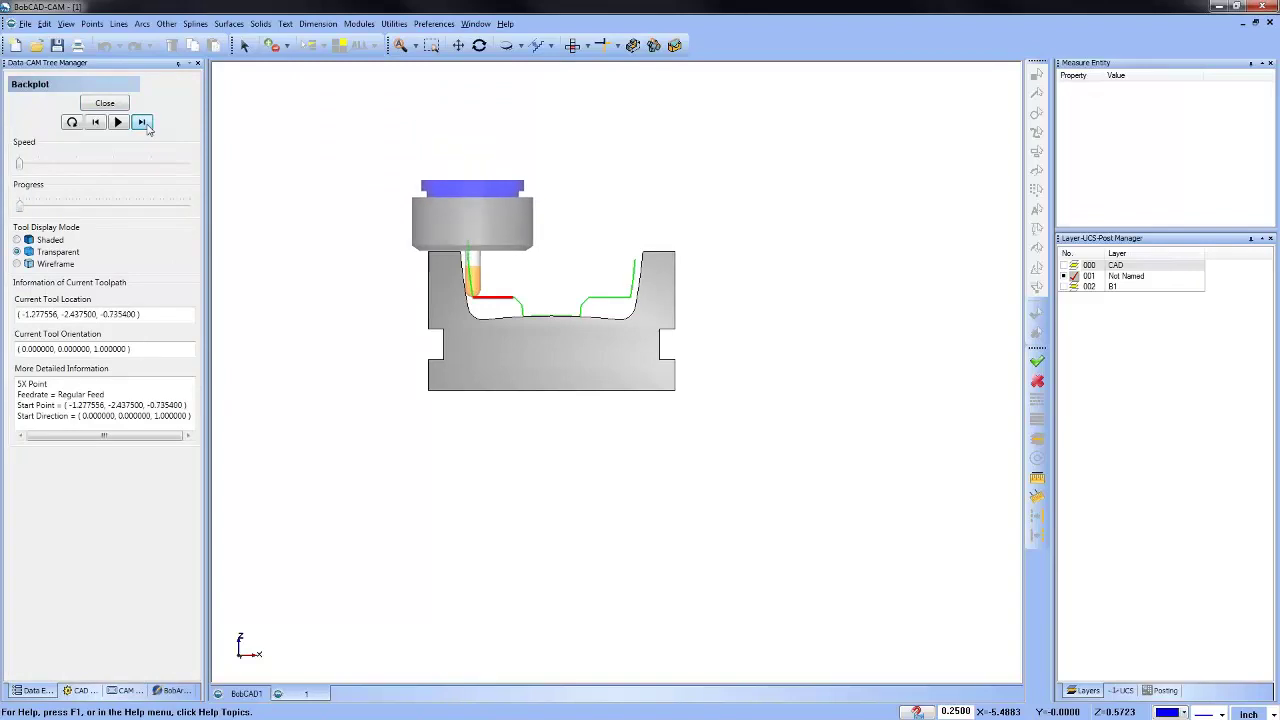
left_click(146, 123)
left_click(96, 122)
scroll(349, 240, "up", 3)
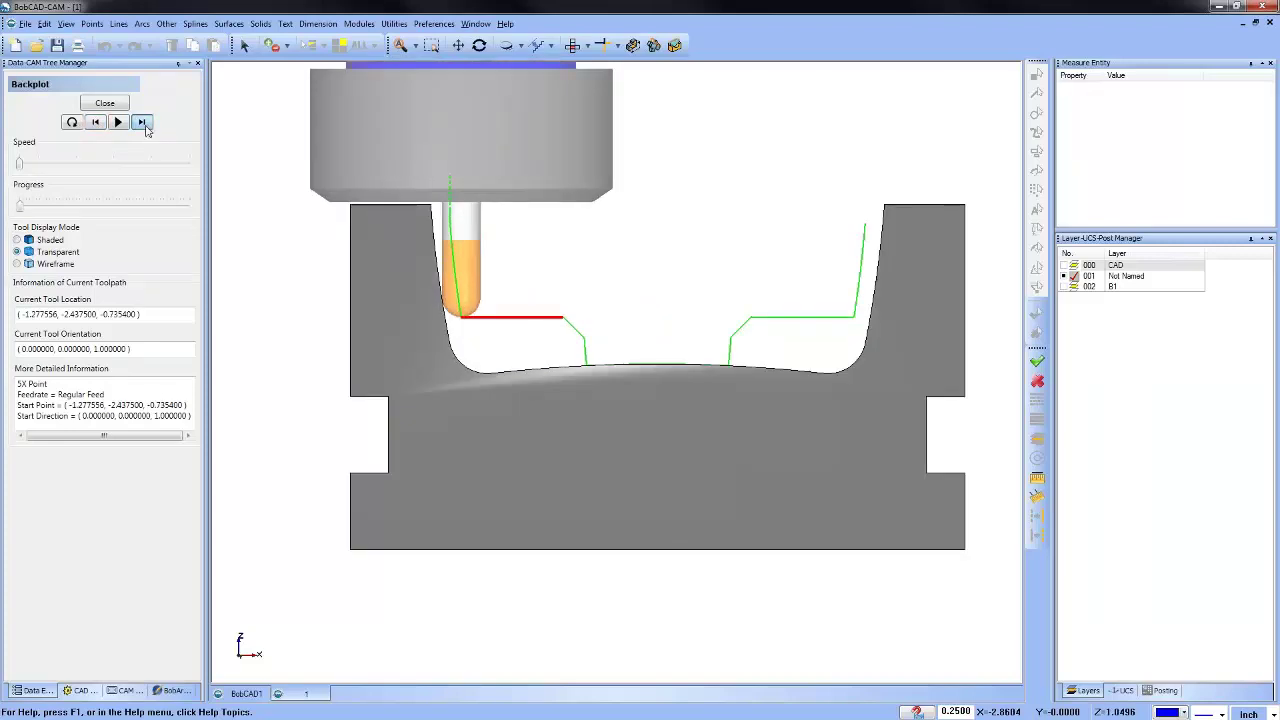
Step the backplot across the channel to the opposite wall to check the holder's clearance, then close the backplot.
left_click(146, 123)
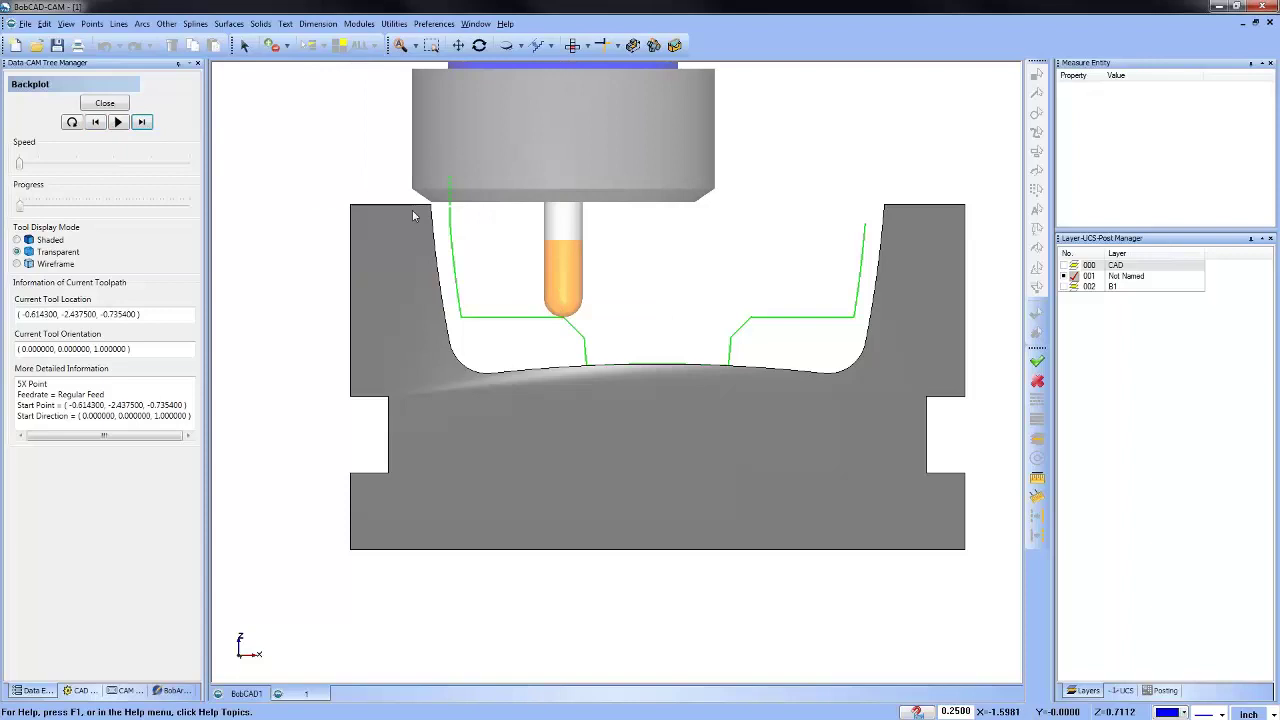
left_click(142, 122)
left_click(142, 122)
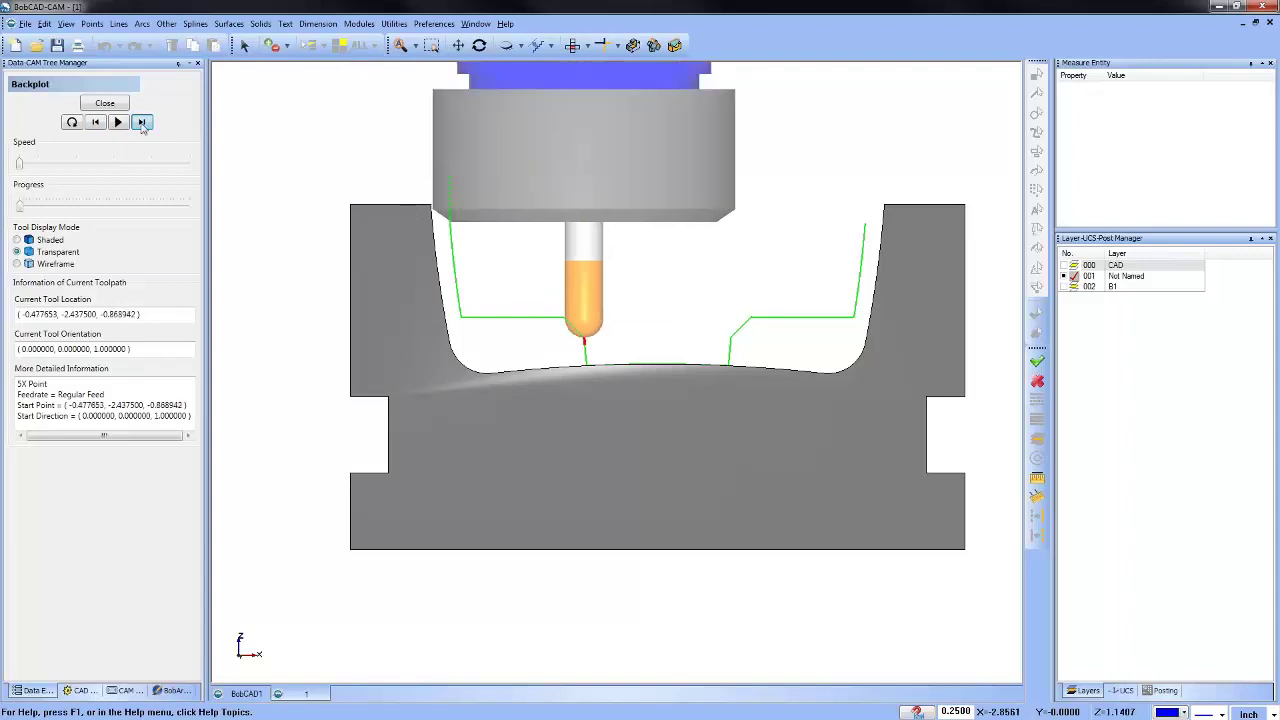
left_click(142, 122)
left_click(142, 122)
left_click(142, 122)
left_click(142, 122)
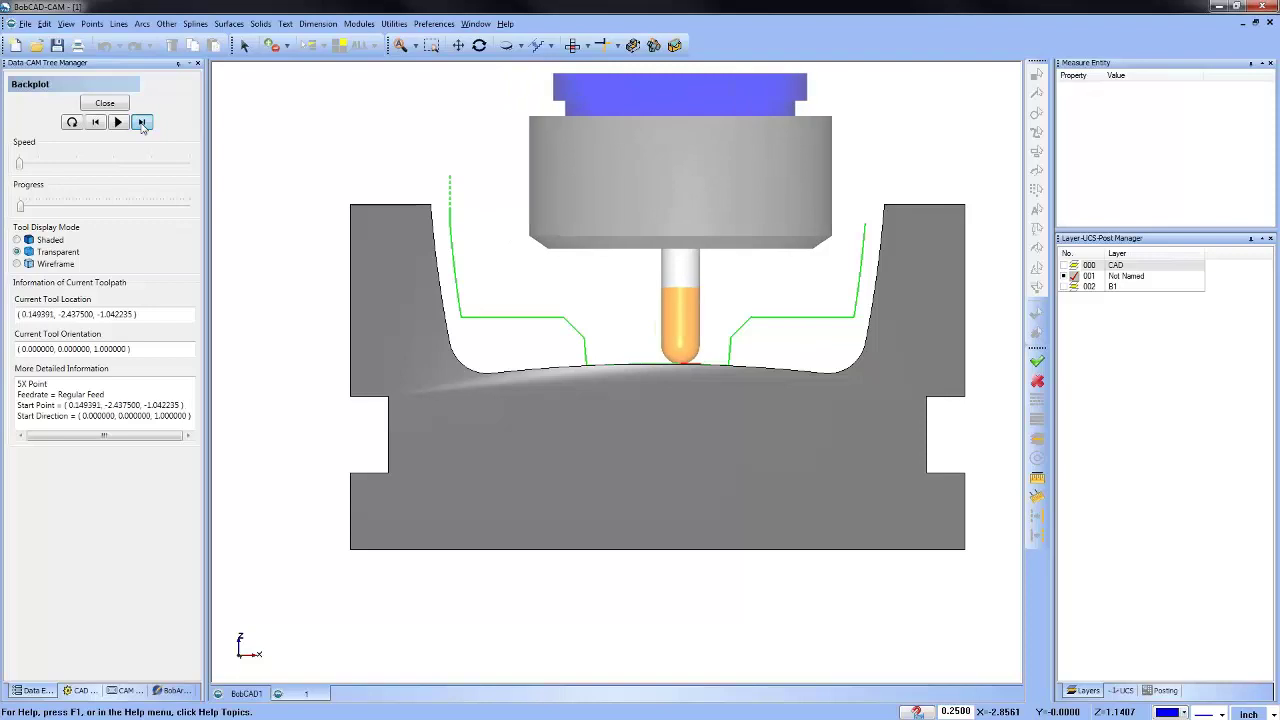
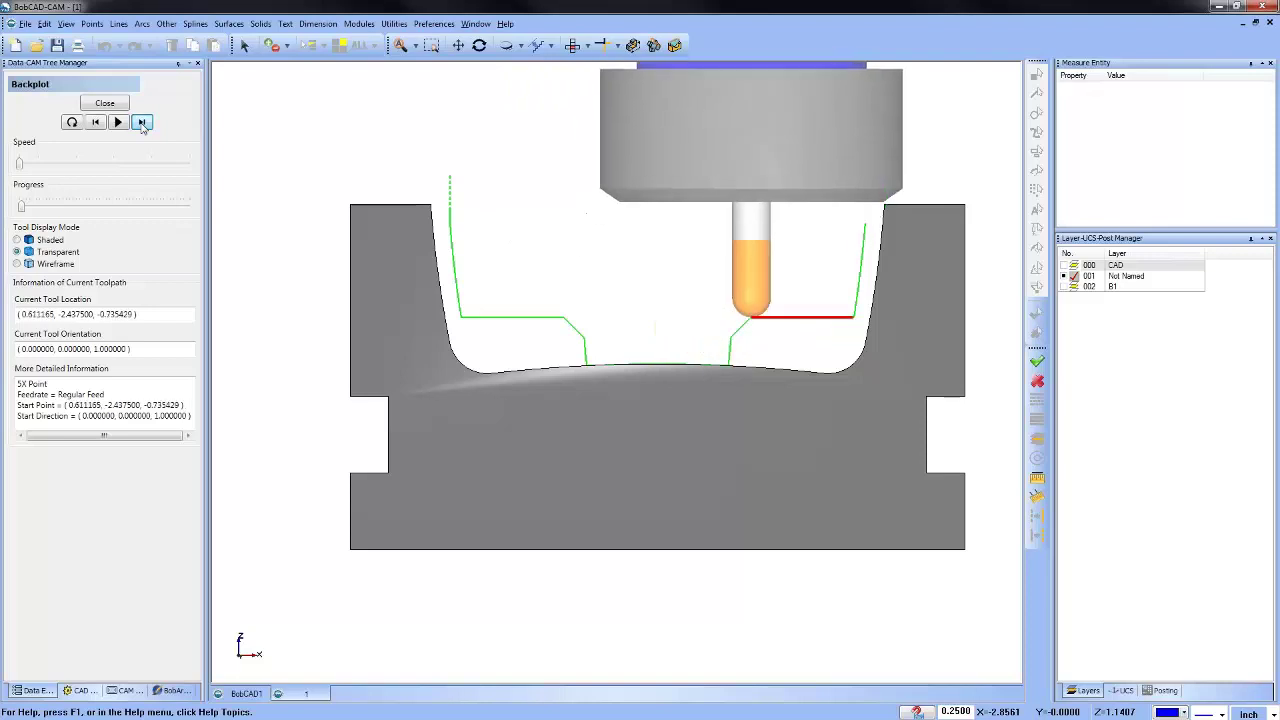
left_click(142, 122)
left_click(142, 122)
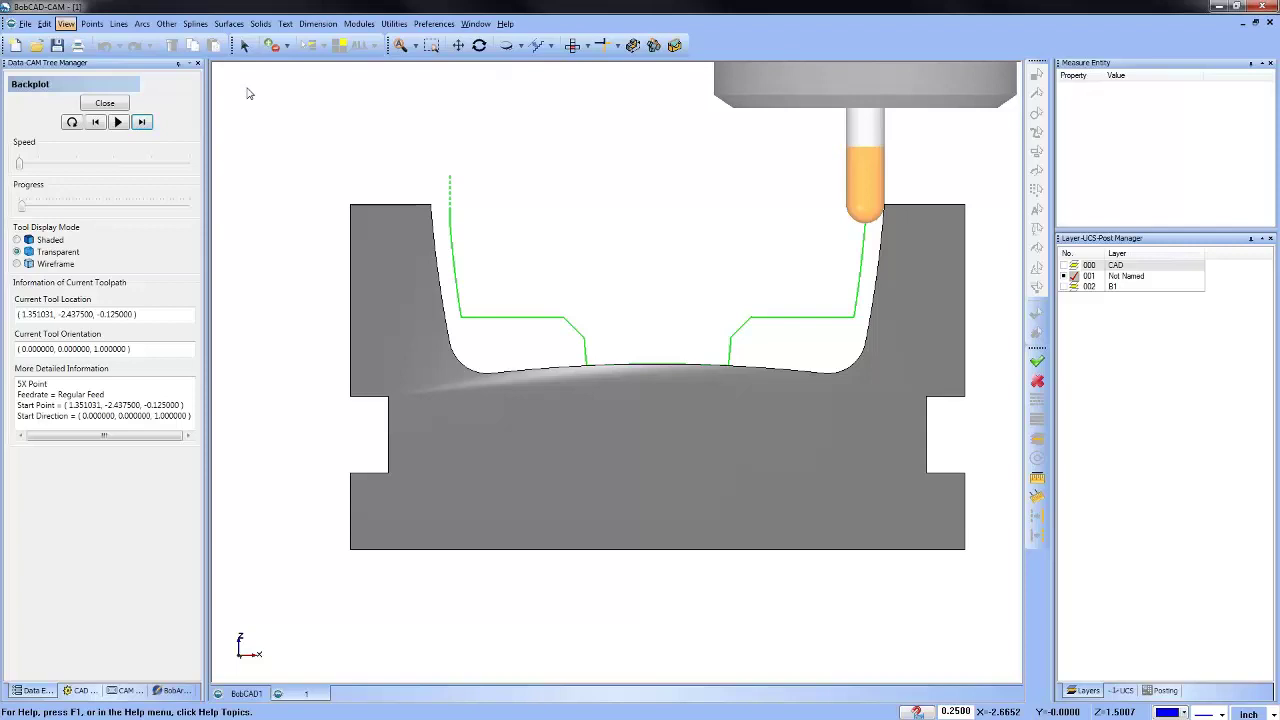
left_click(108, 104)
Expand both Planar features and compare the No Holder Check and Holder Check Advanced Planar toolpaths on the part.
left_click(104, 193)
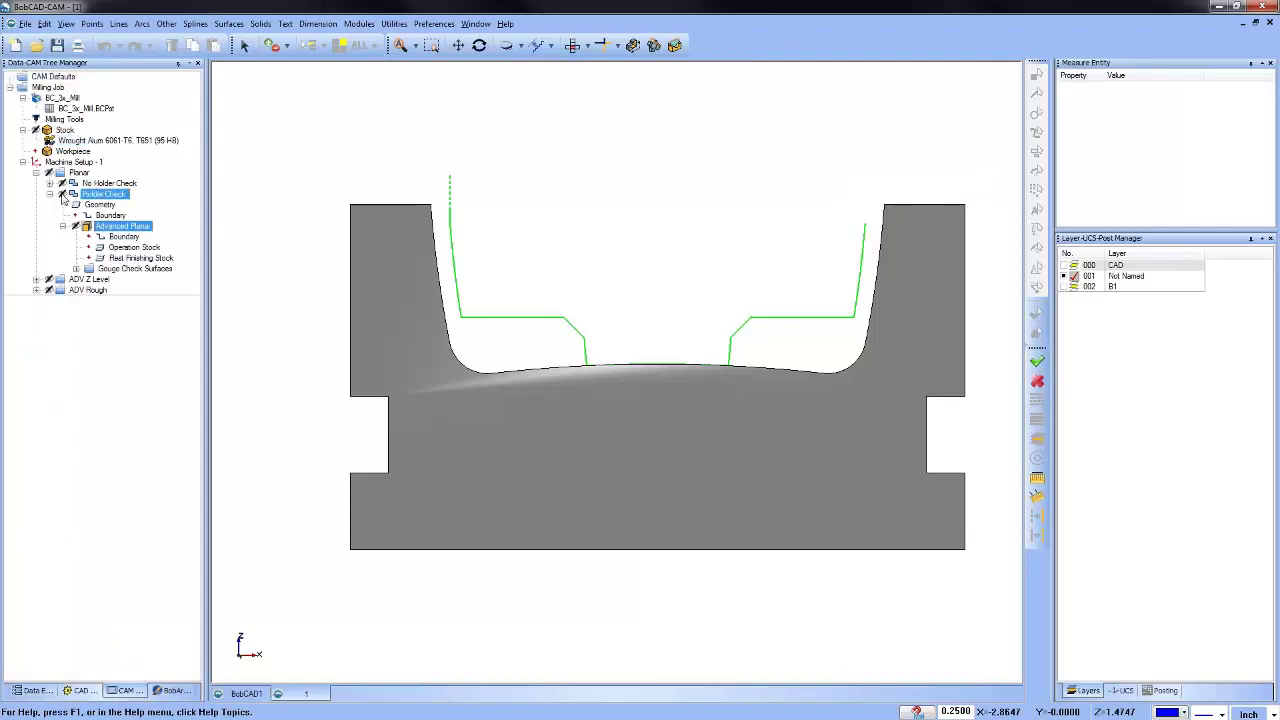
left_click(50, 183)
left_click(50, 183)
left_click(50, 194)
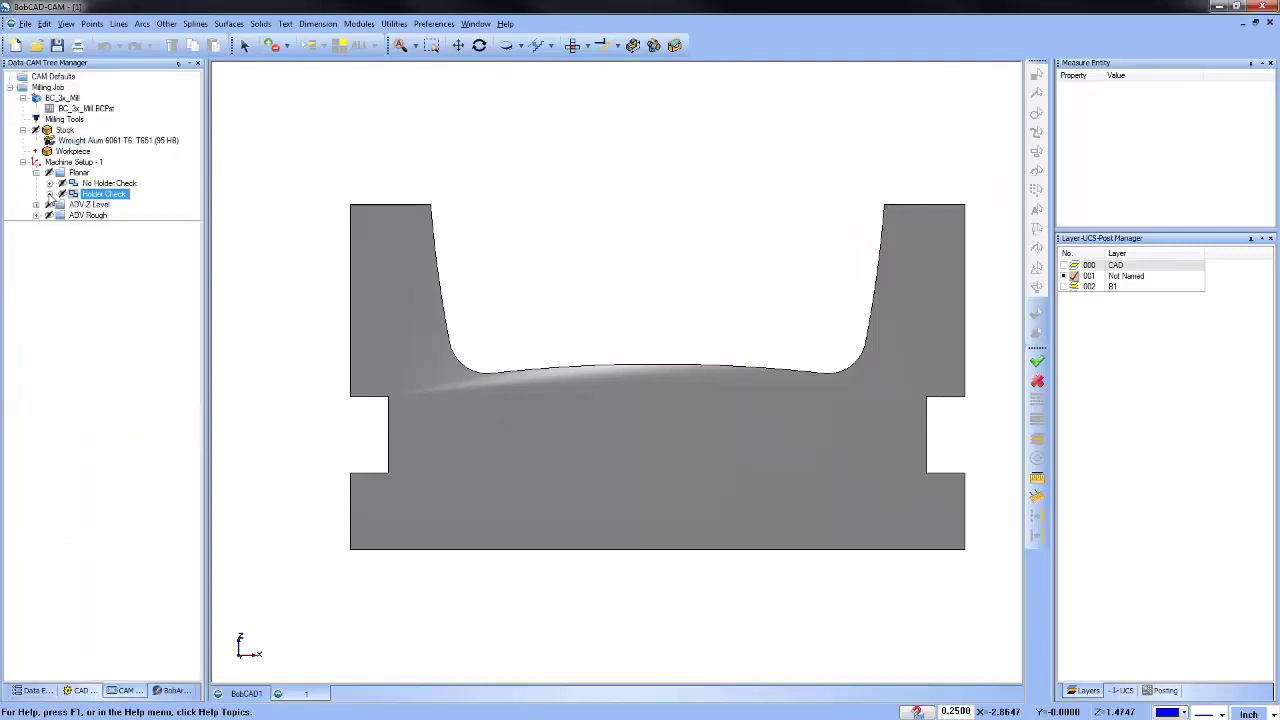
left_click(50, 194)
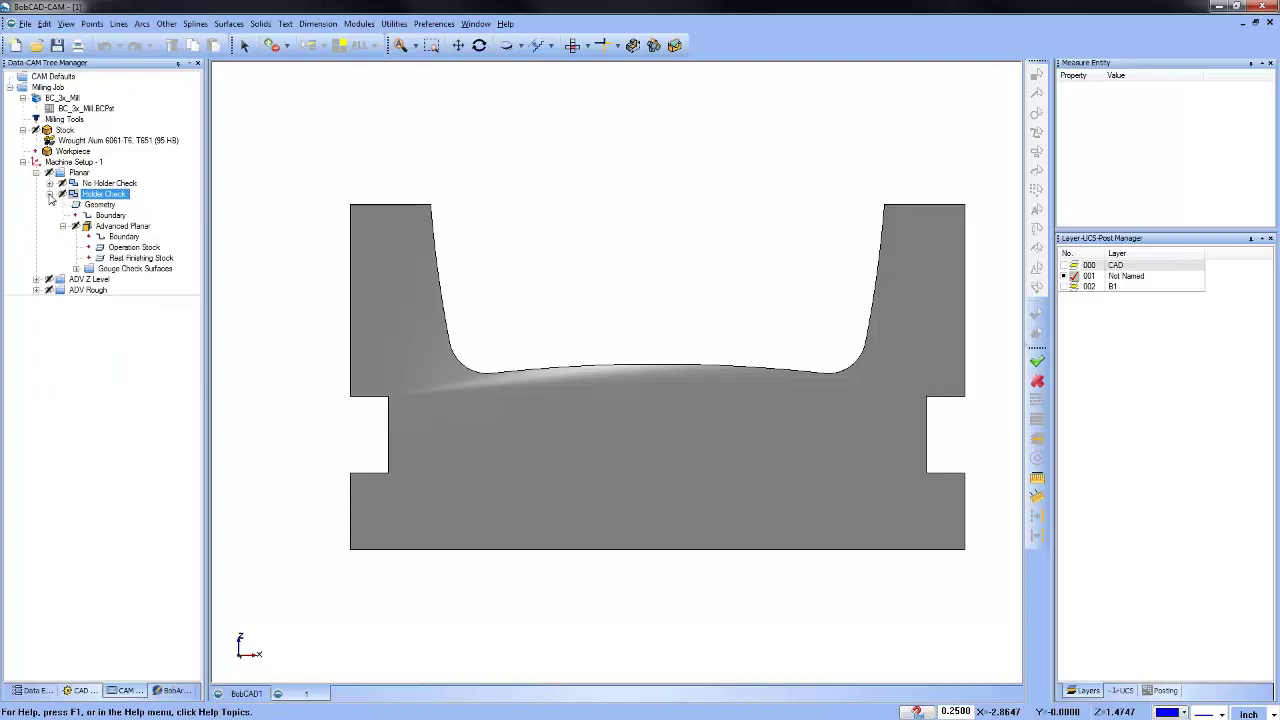
left_click(50, 183)
left_click(118, 216)
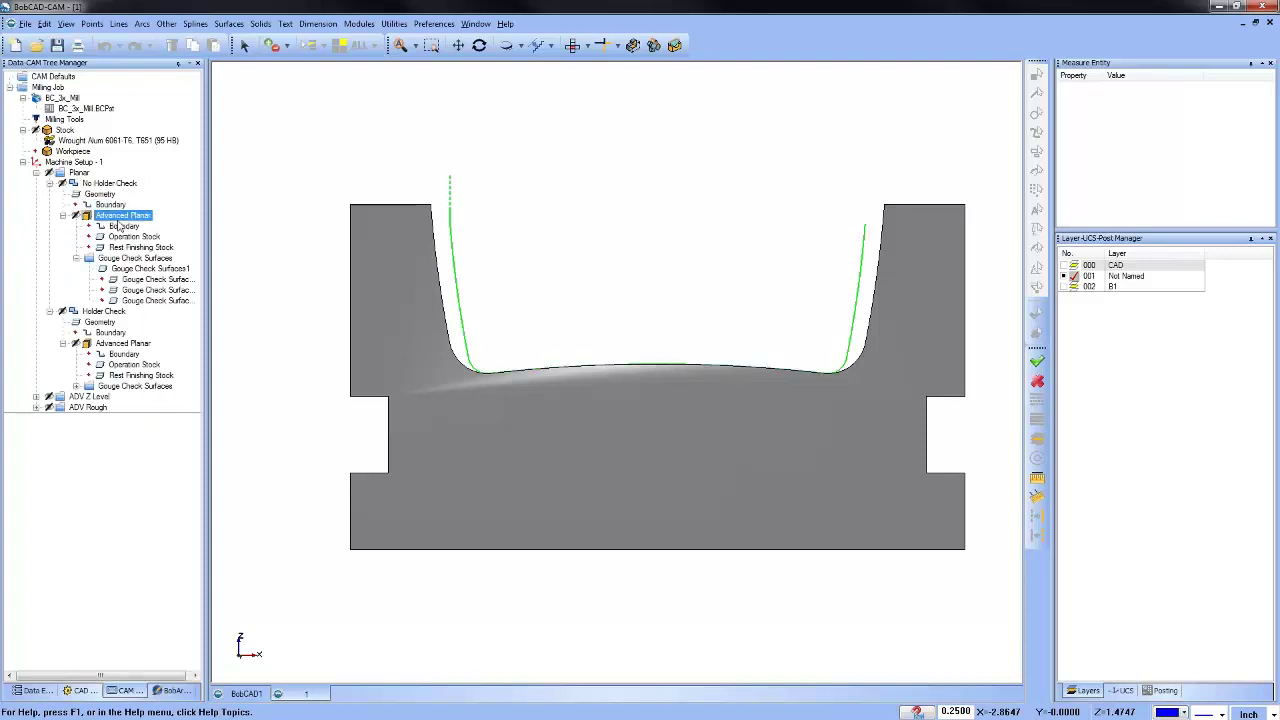
left_click(114, 259)
left_click(118, 343)
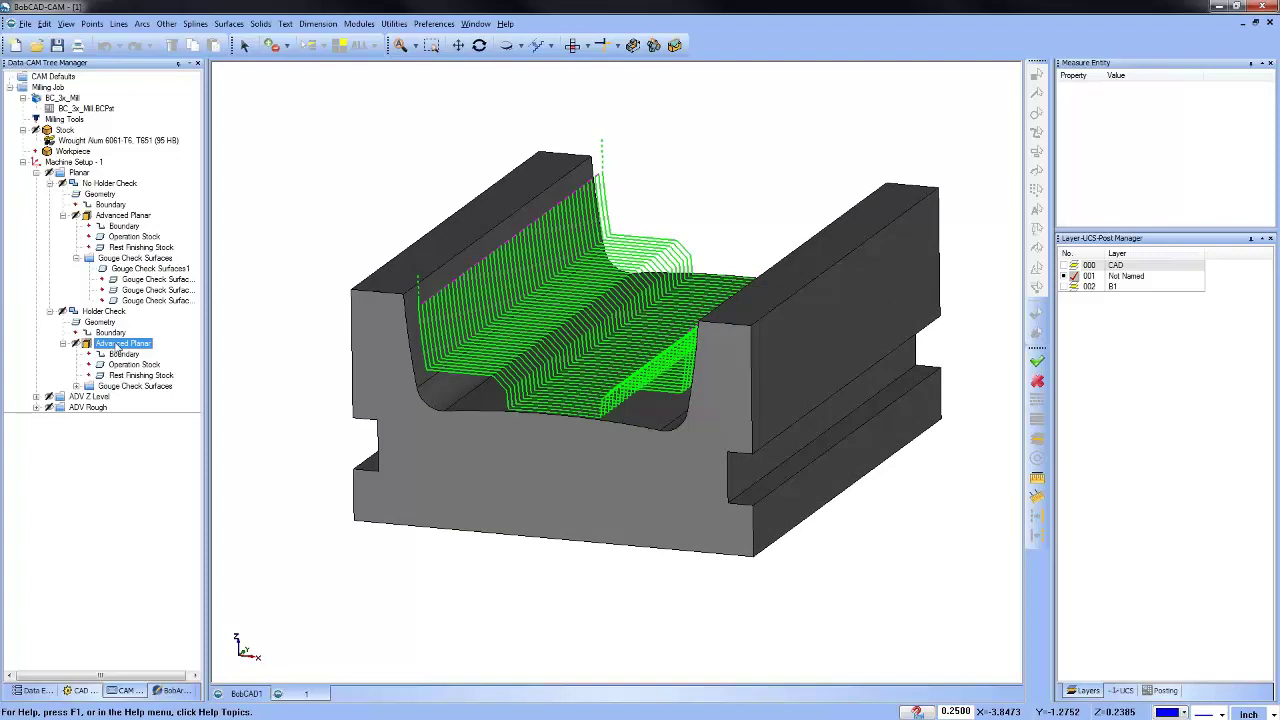
Open the No Holder Check feature for editing, examine its Gouge Check settings, and cancel without changes.
right_click(112, 184)
left_click(197, 195)
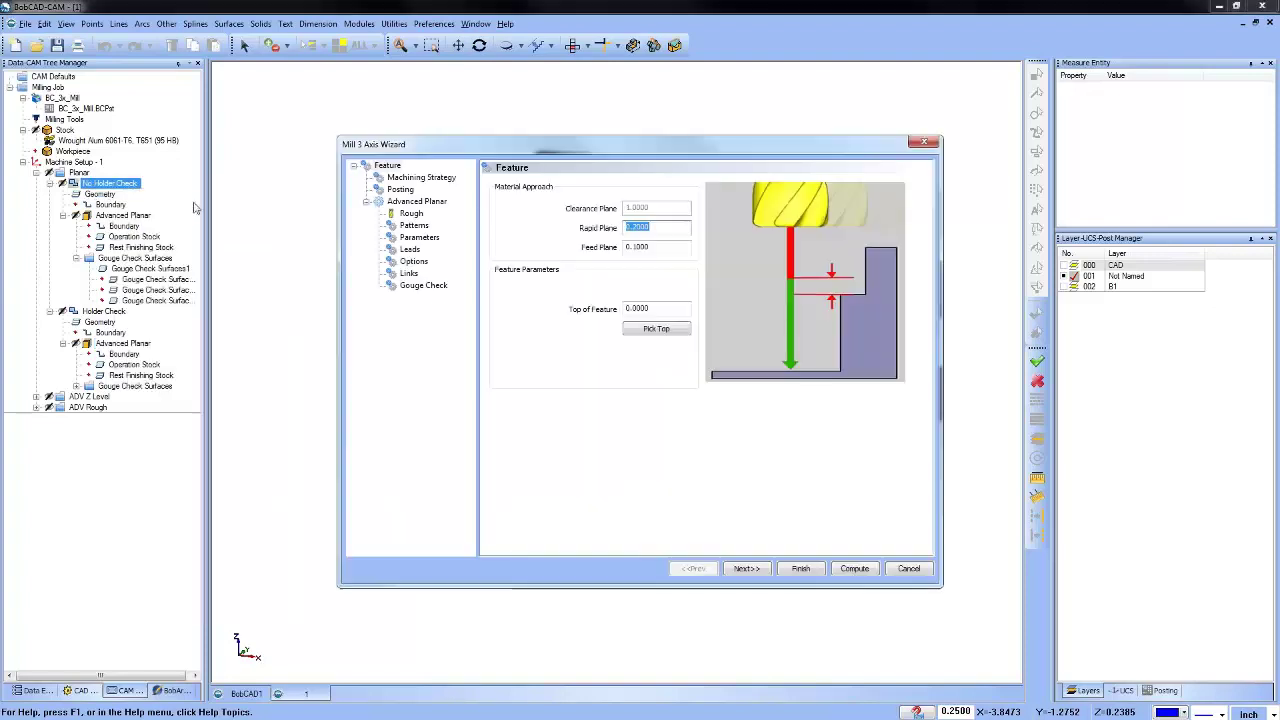
left_click(430, 286)
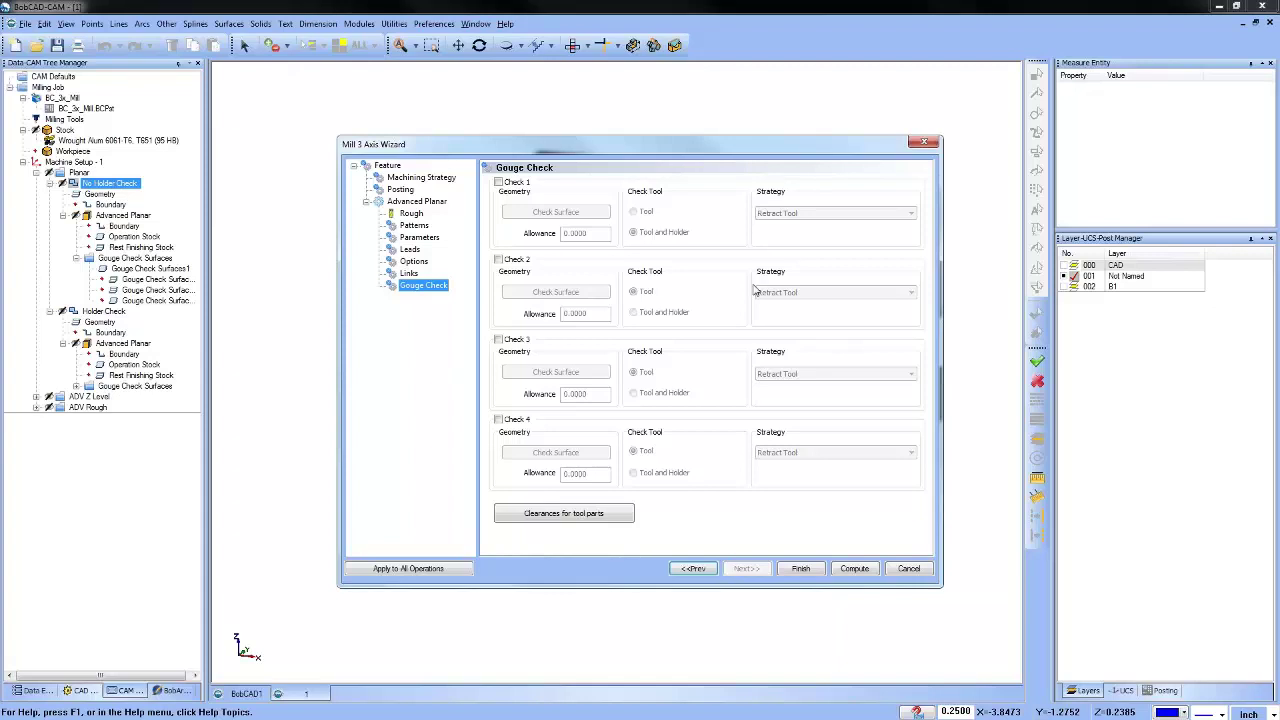
left_click(908, 568)
Collapse the No Holder Check feature and show the Holder Check feature's Advanced Planar toolpath on the part.
left_click(108, 183)
left_click(50, 183)
left_click(100, 194, "shift")
left_click(120, 226)
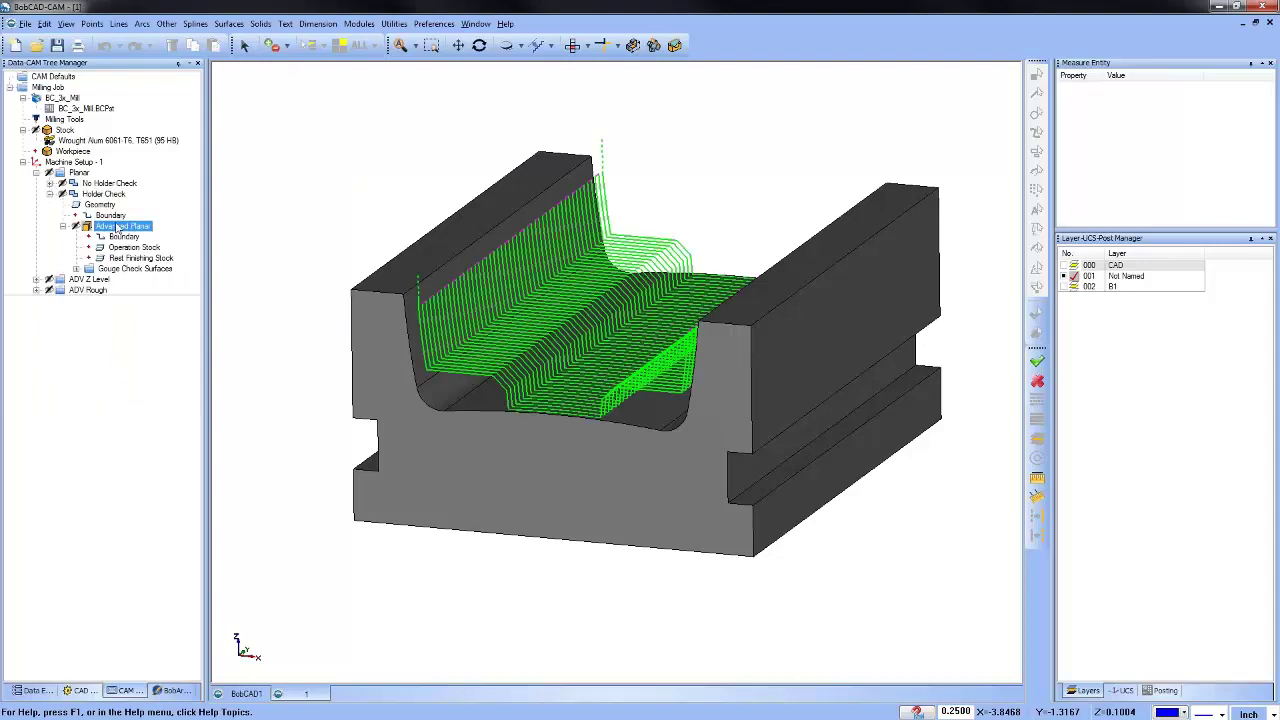
Open the Holder Check feature's Gouge Check settings and review the surfaces selected for Check 1, keeping that selection.
right_click(115, 198)
left_click(140, 202)
left_click(423, 285)
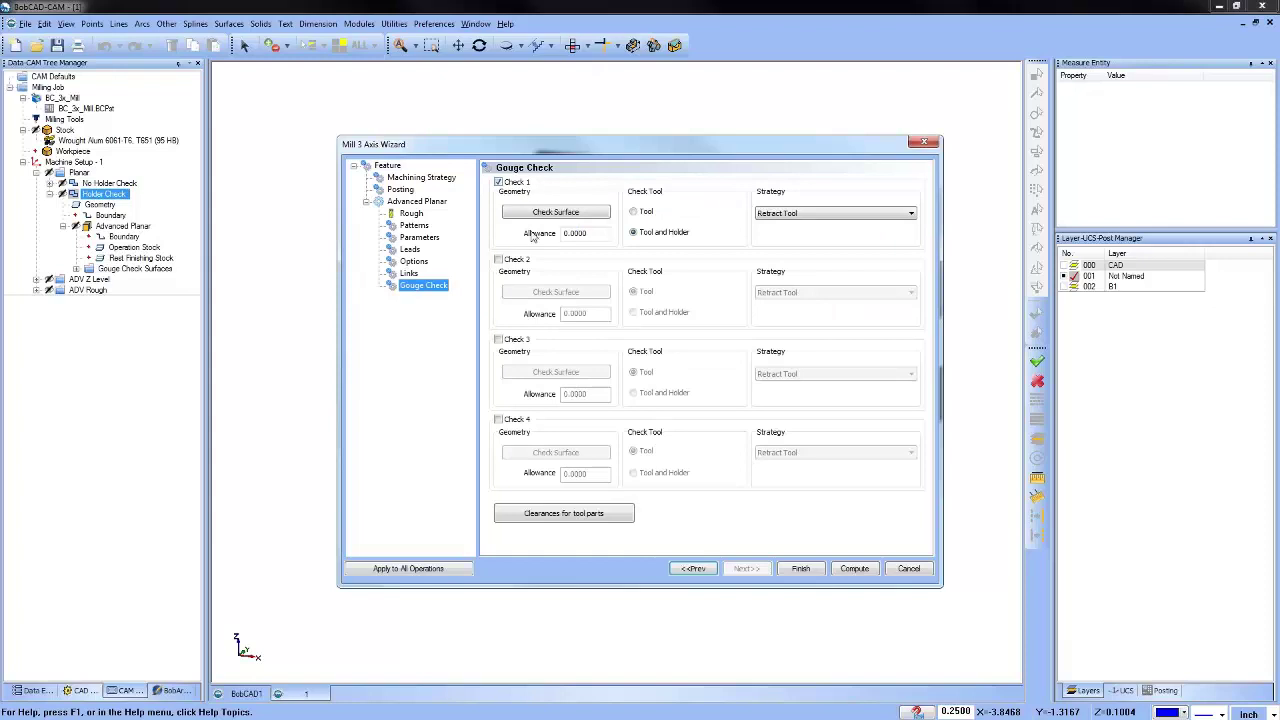
double_click(575, 232)
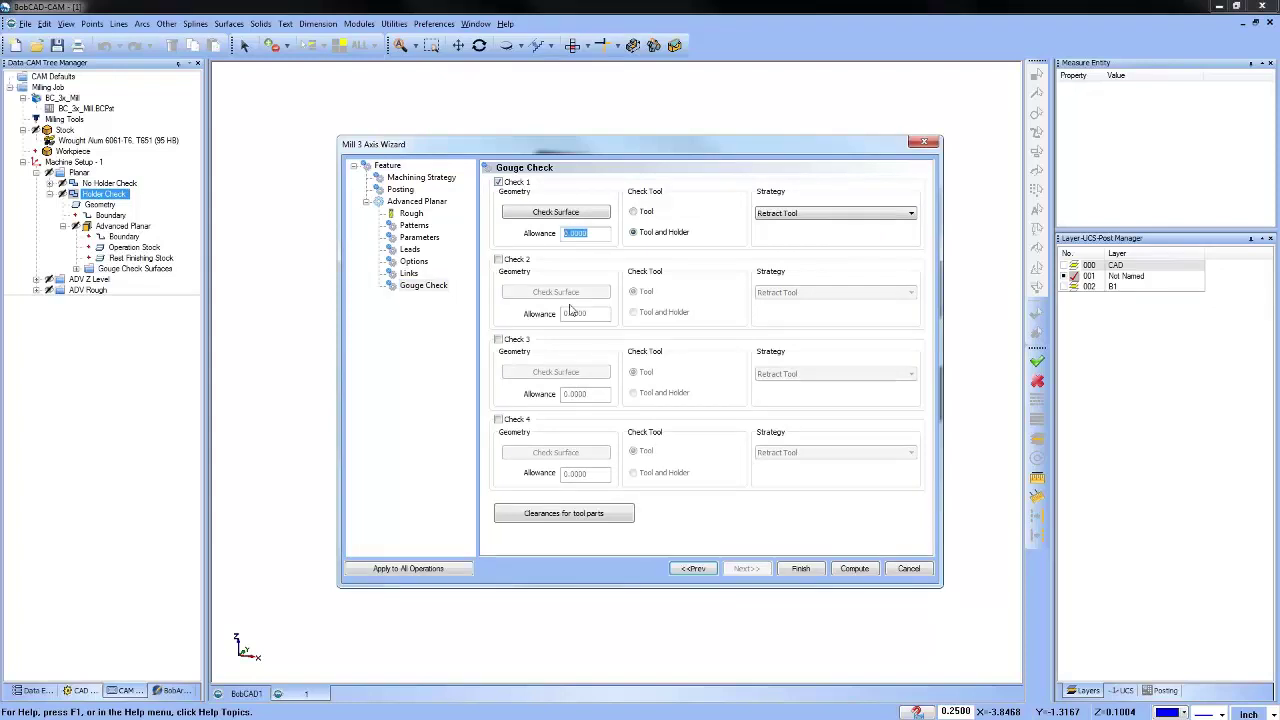
left_click(581, 220)
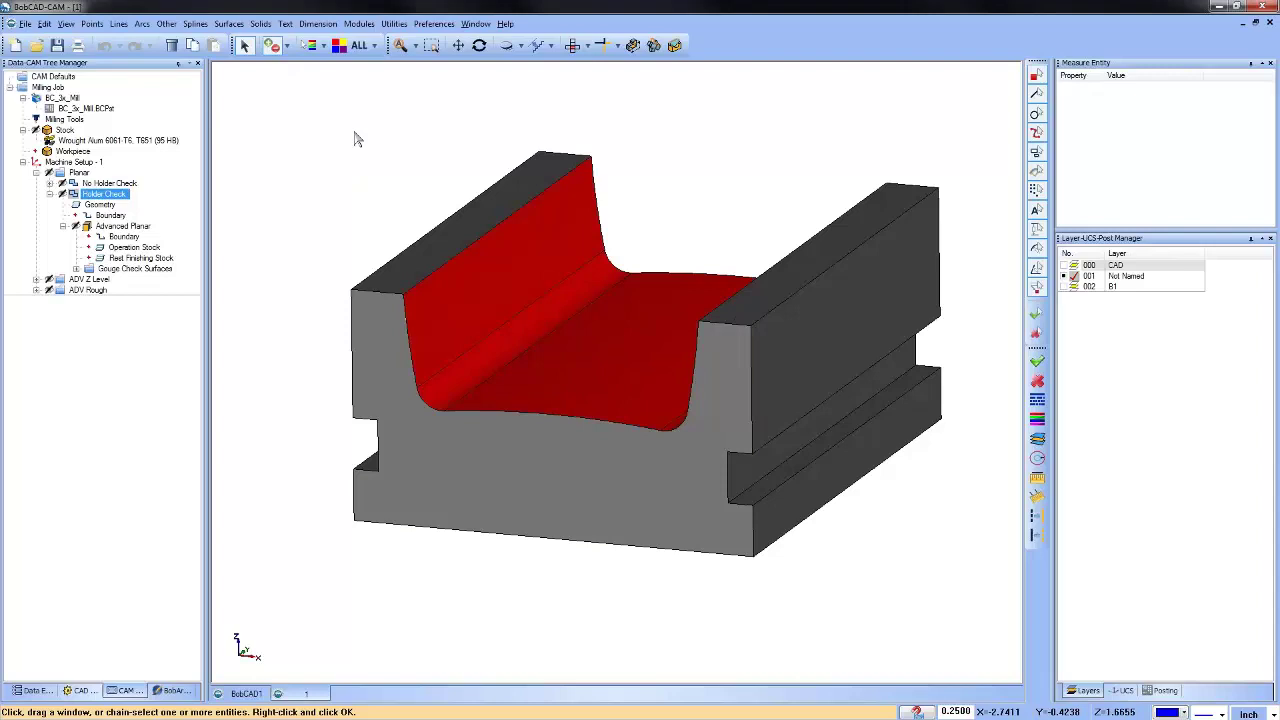
middle_click_drag(354, 137, 645, 130)
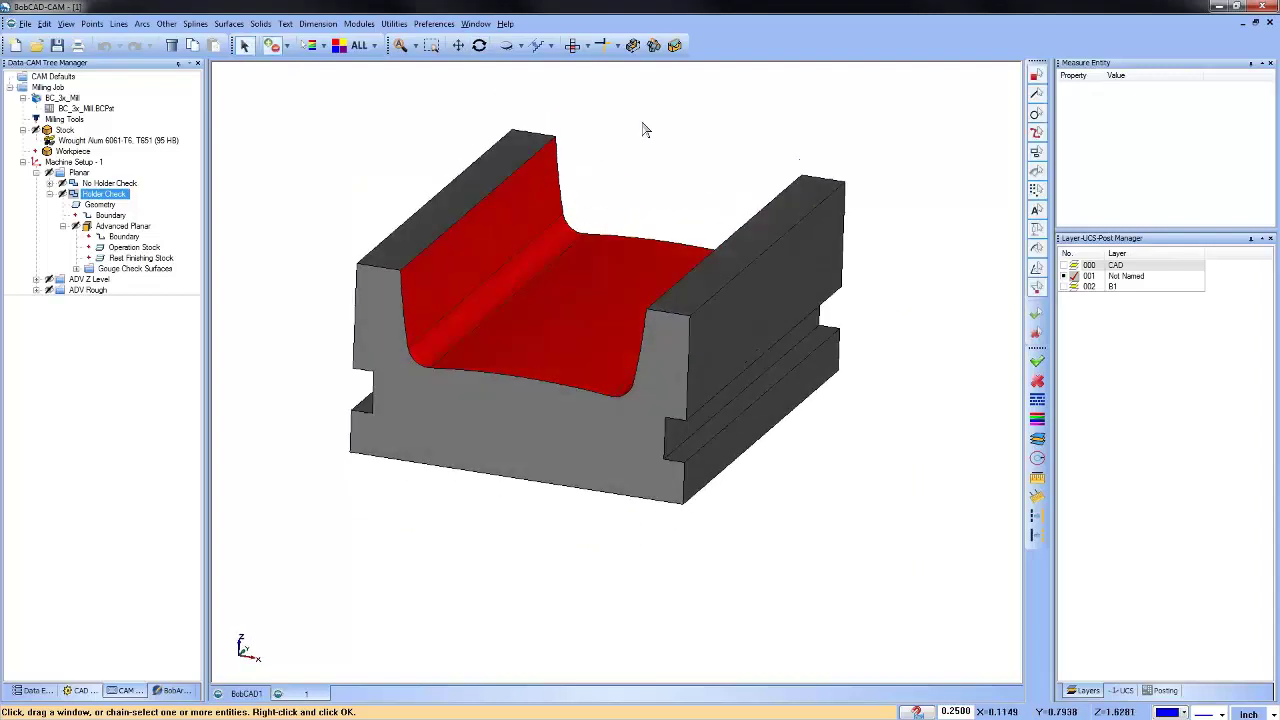
right_click(645, 130)
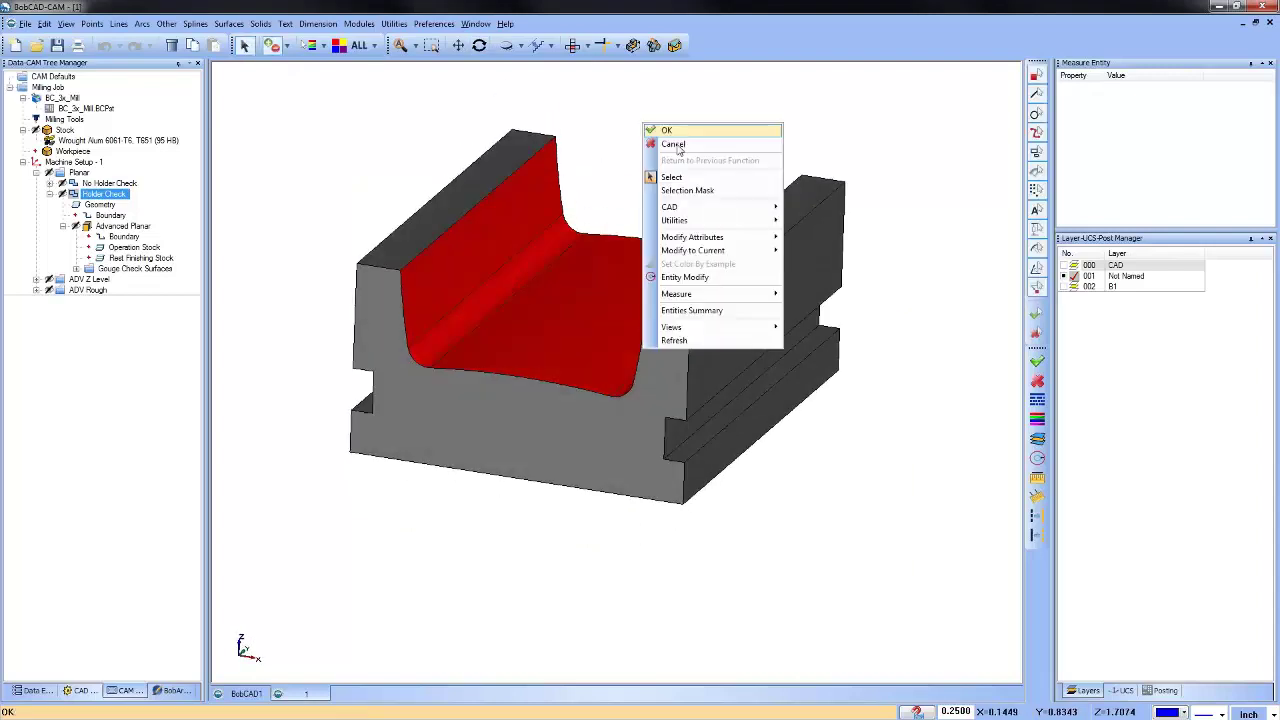
left_click(662, 128)
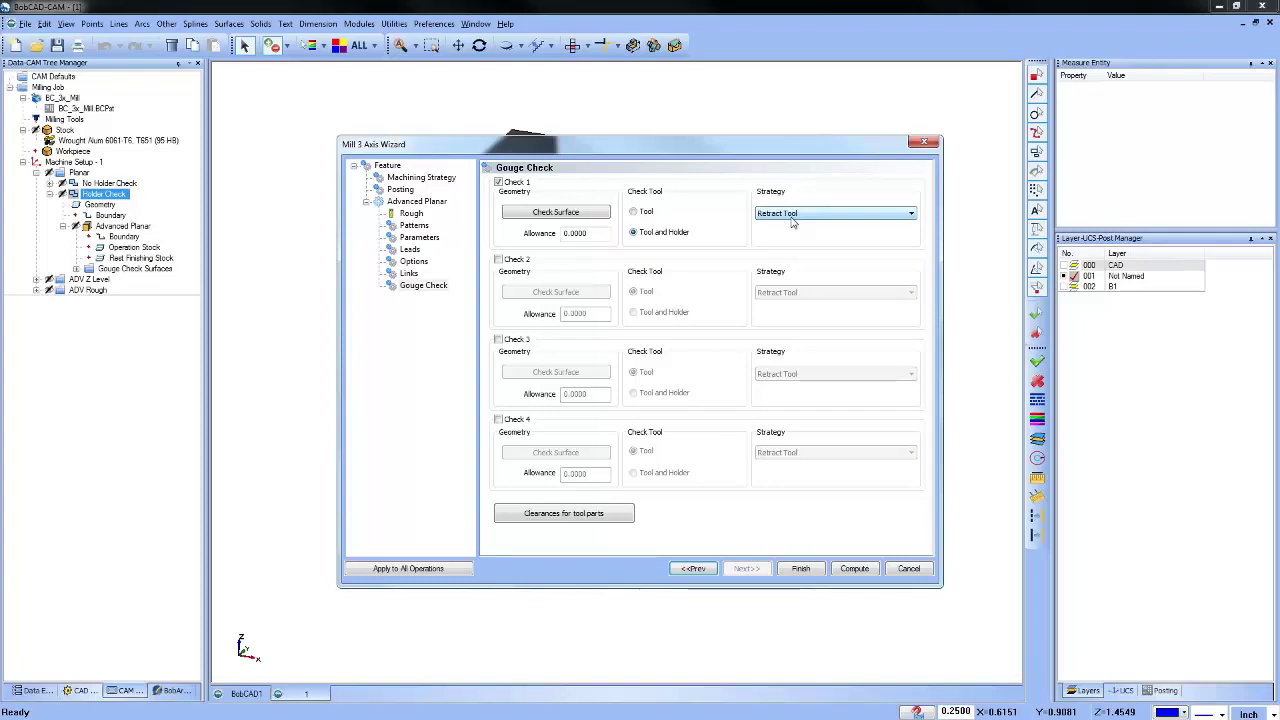
Turn off Check 1 in the Holder Check feature, recompute the toolpath, and display the Advanced Planar result.
left_click(498, 182)
left_click(845, 568)
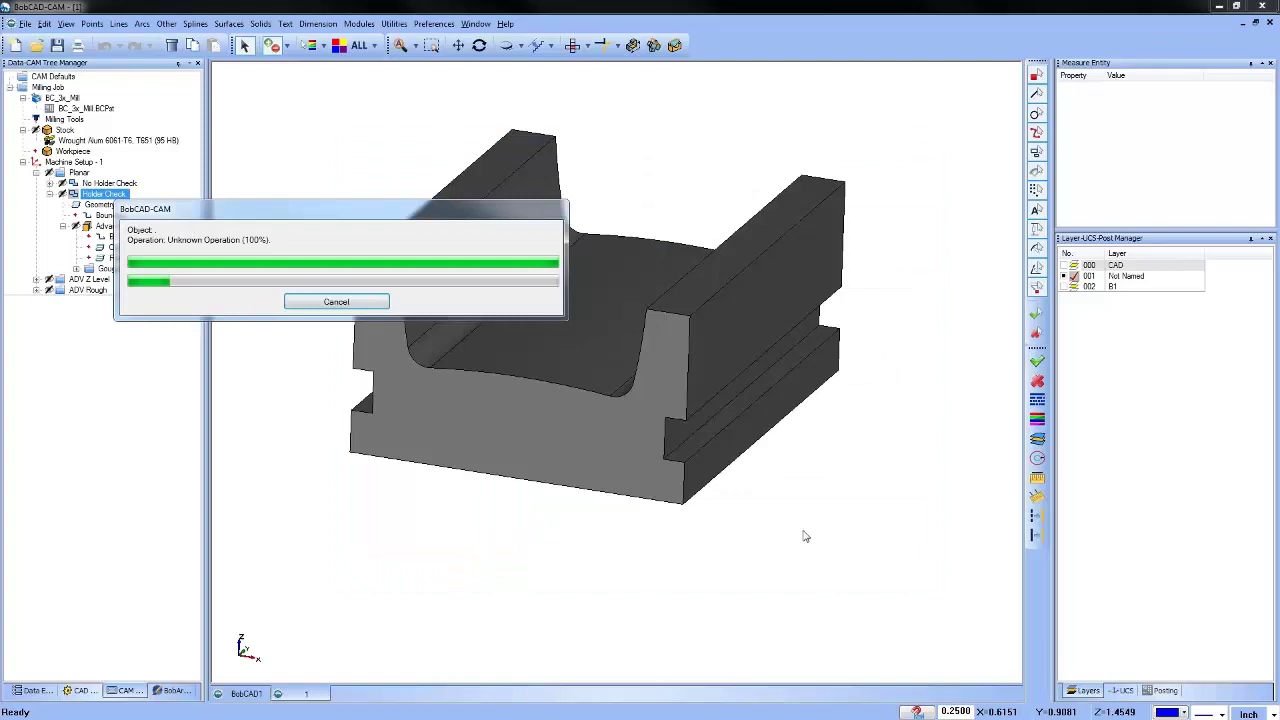
left_click(126, 237)
left_click(120, 226)
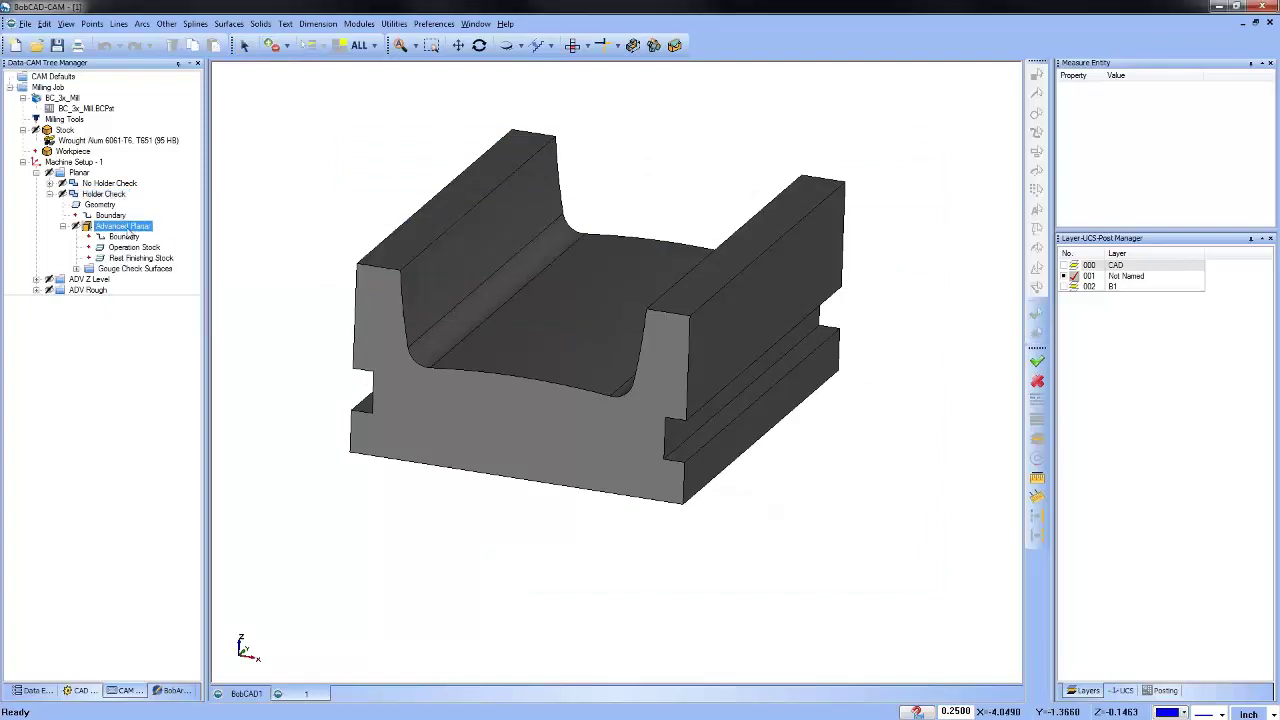
left_click(134, 247)
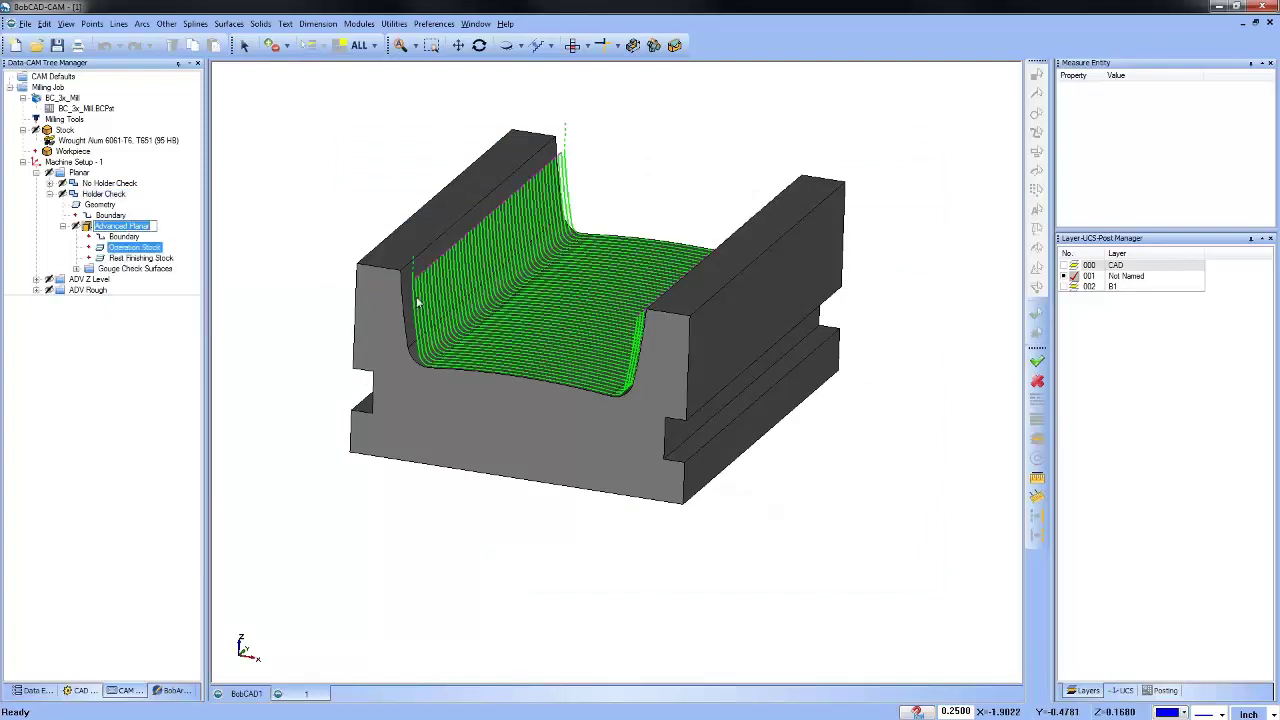
Re-enable Check 1 in the Holder Check feature's Gouge Check settings, recompute, and display the Advanced Planar toolpath.
right_click(104, 194)
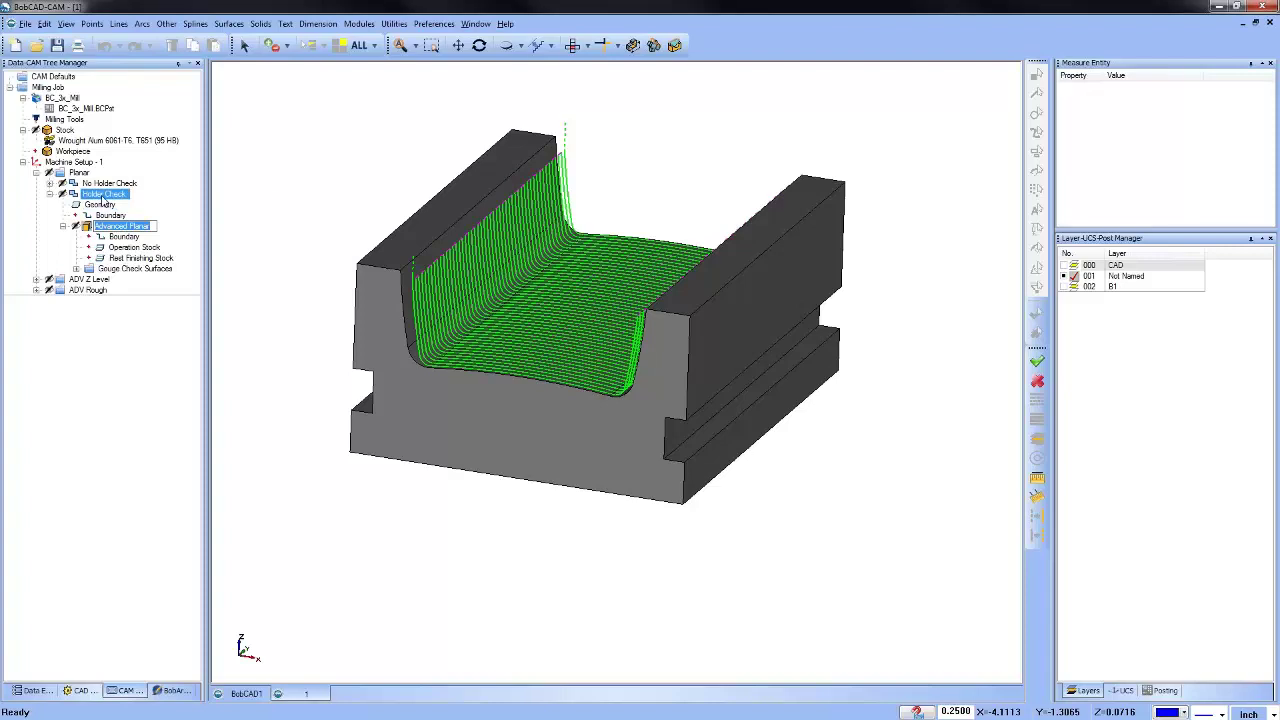
left_click(112, 201)
left_click(432, 286)
left_click(498, 183)
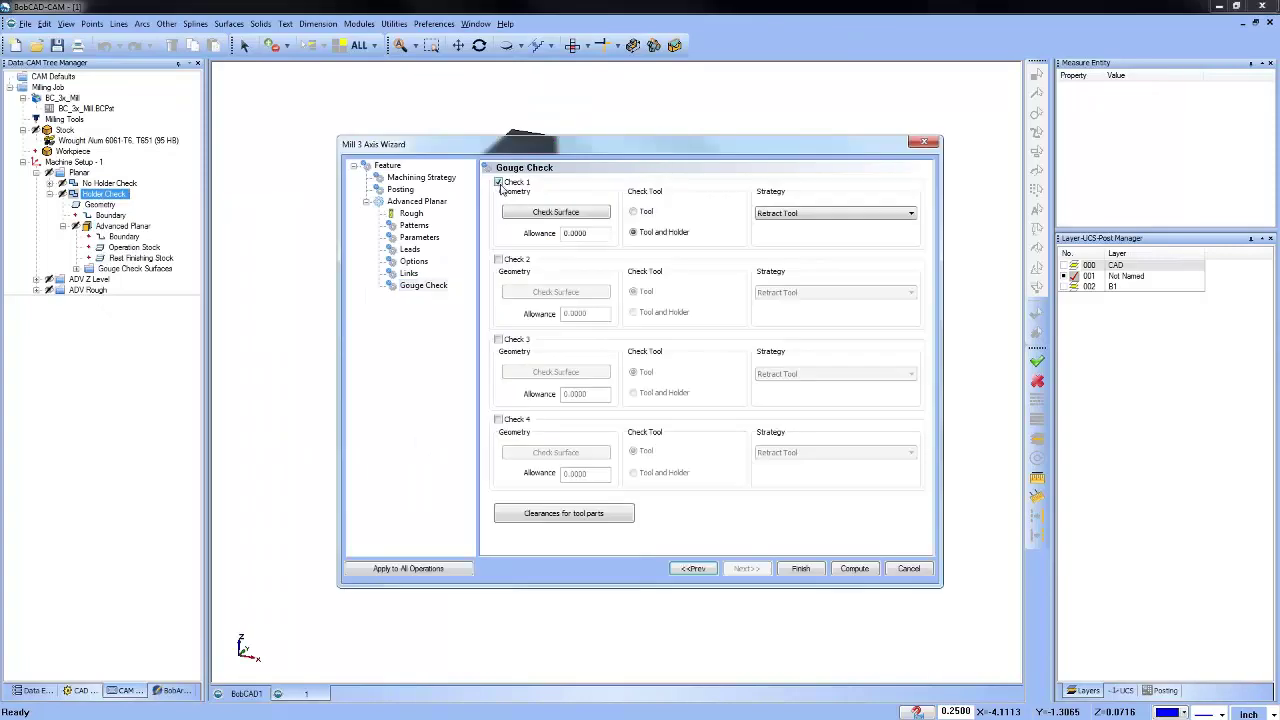
left_click(854, 568)
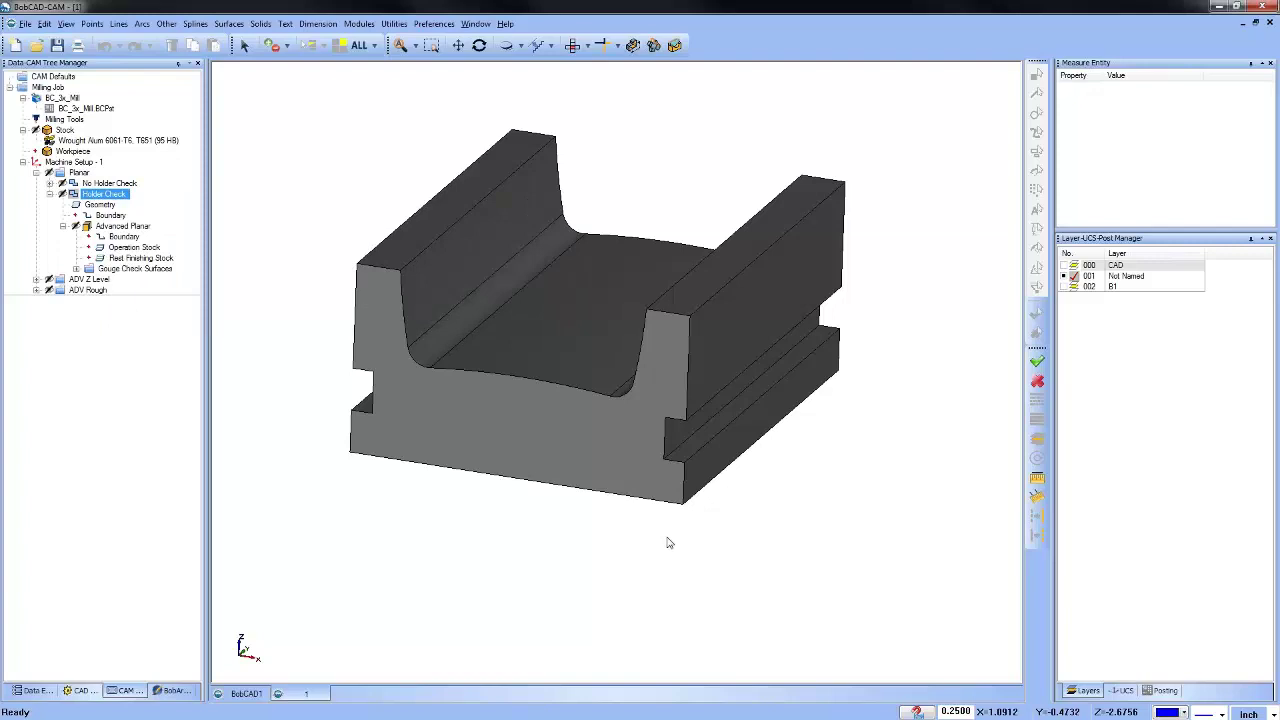
left_click(134, 247)
left_click(128, 226)
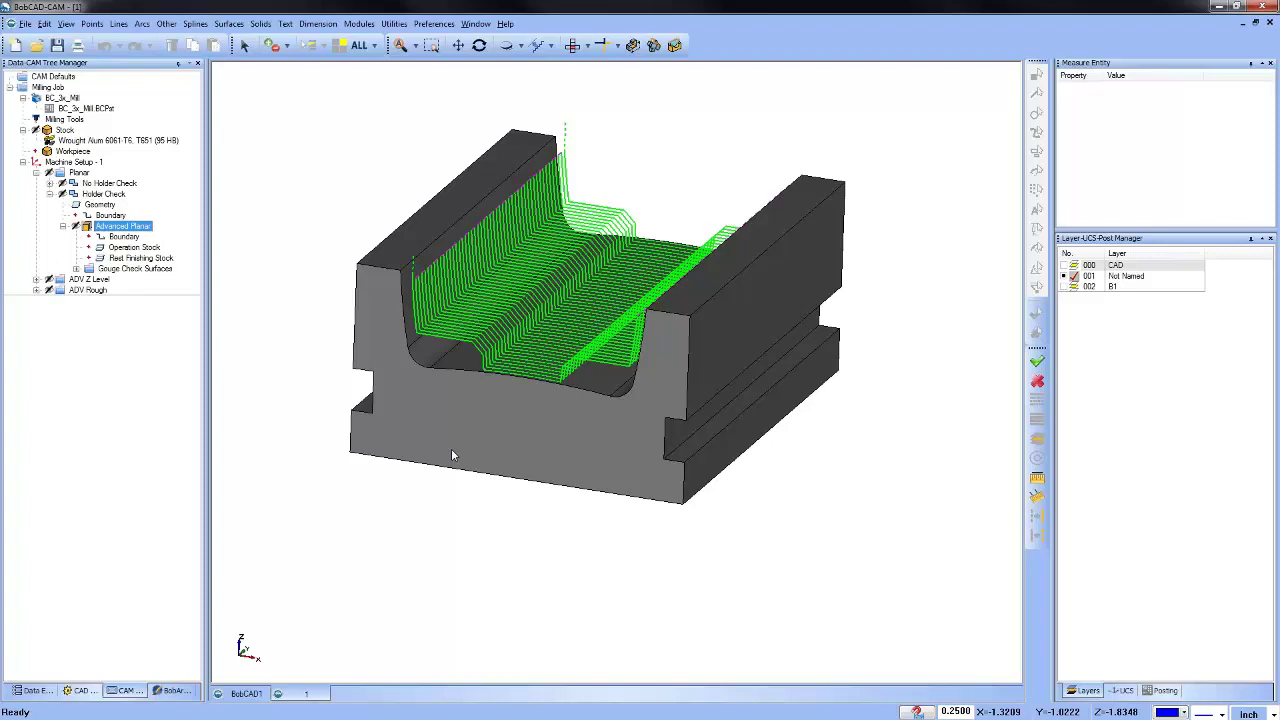
Reopen the Holder Check feature's Gouge Check settings and inspect the Check 1 surfaces on the part, then return to the settings.
right_click(112, 197)
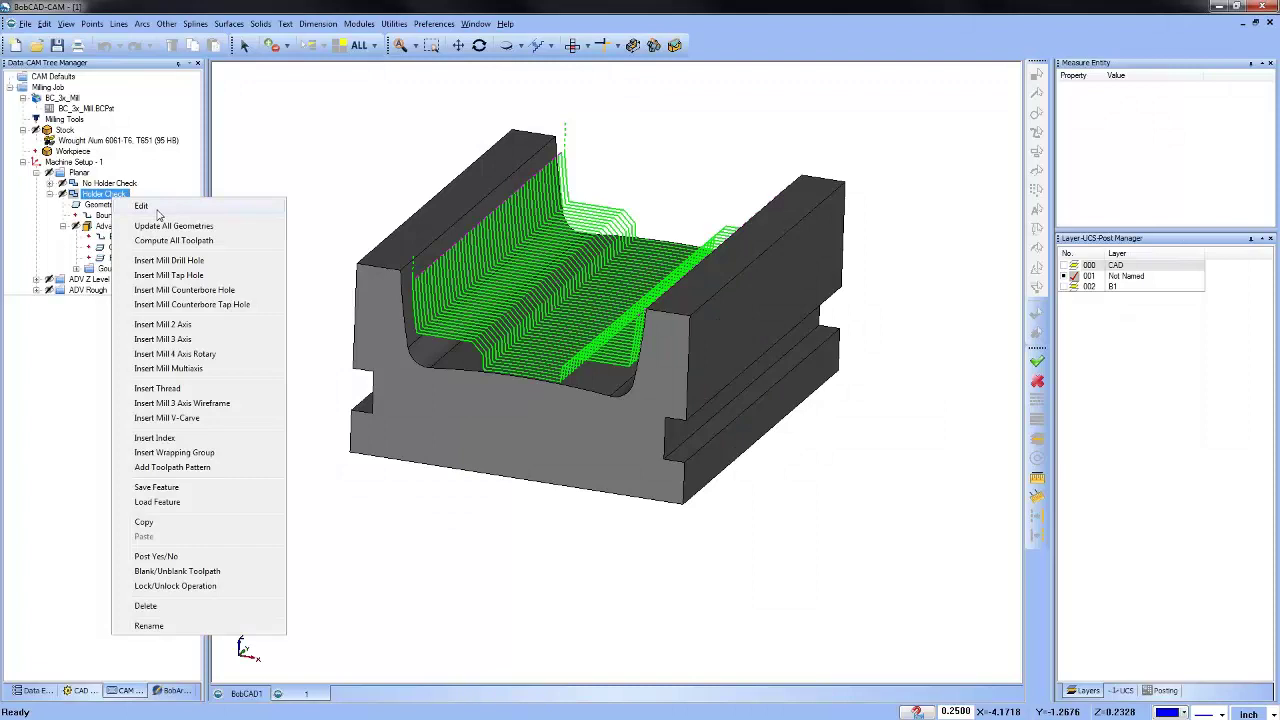
left_click(157, 210)
left_click(430, 287)
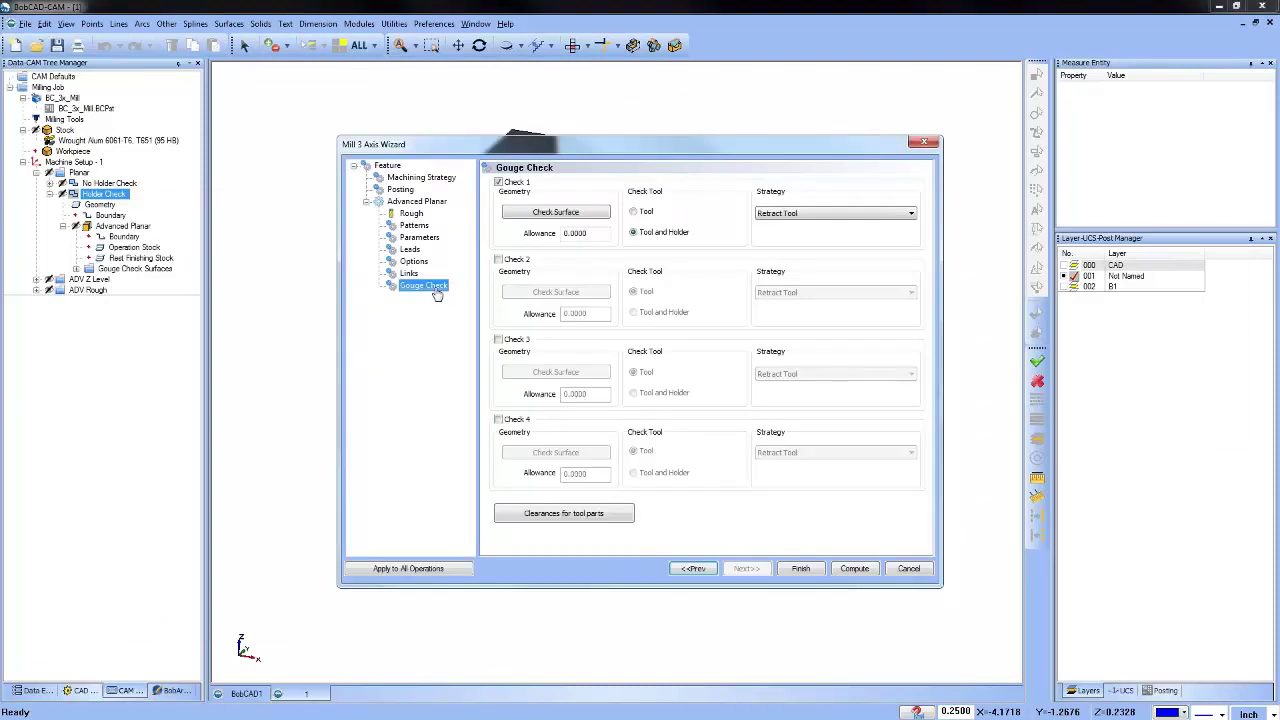
left_click(556, 213)
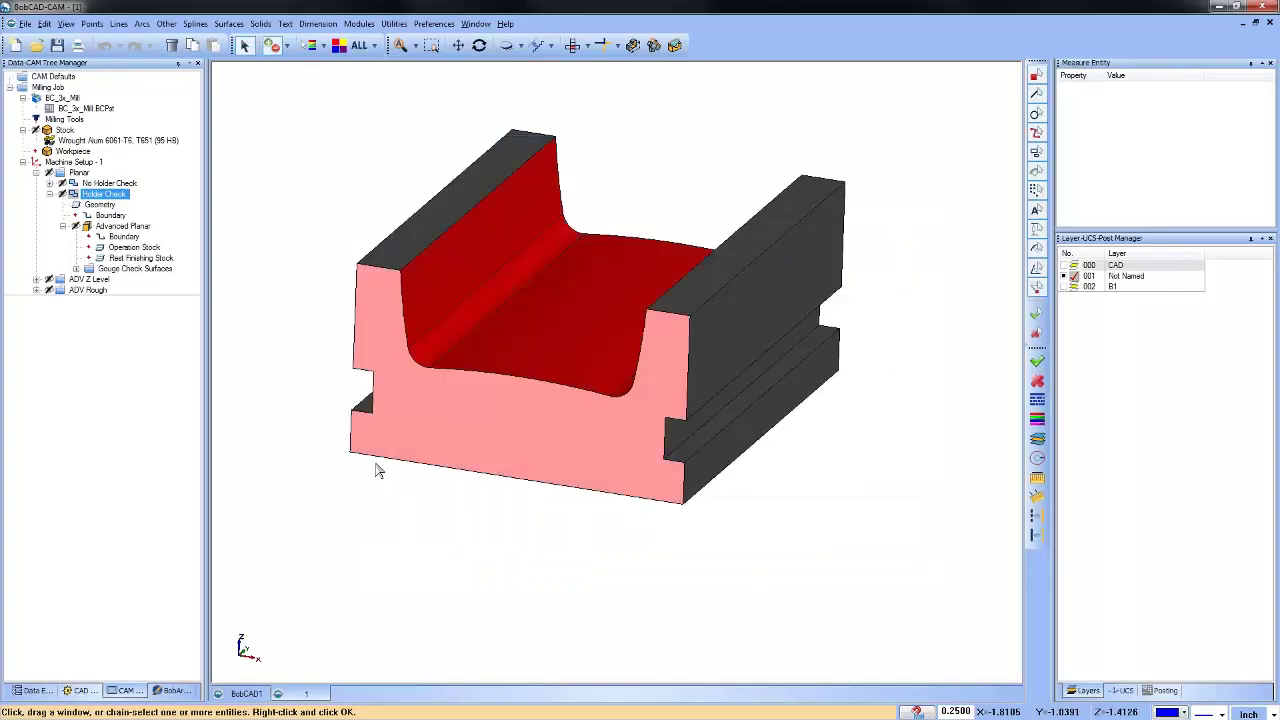
right_click(533, 600)
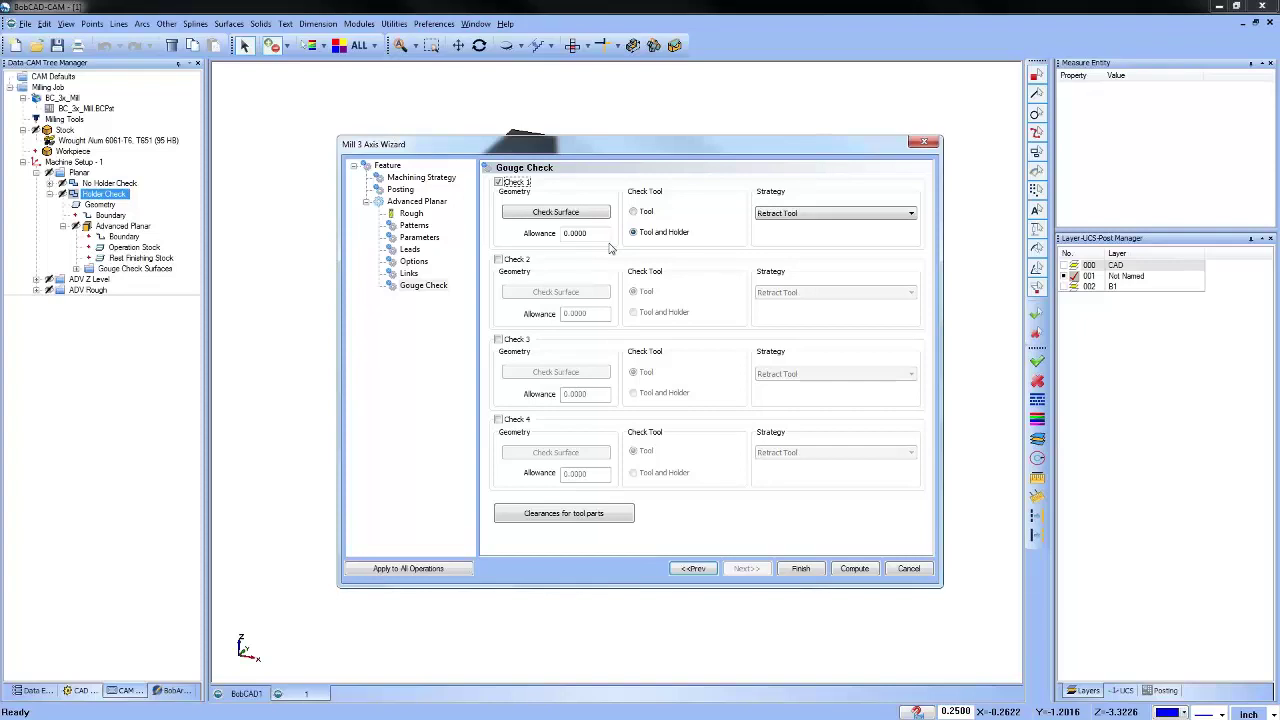
Set the Check 1 allowance to .015, recompute the Holder Check feature, and display its Advanced Planar toolpath.
double_click(578, 233)
type(".015")
left_click(854, 568)
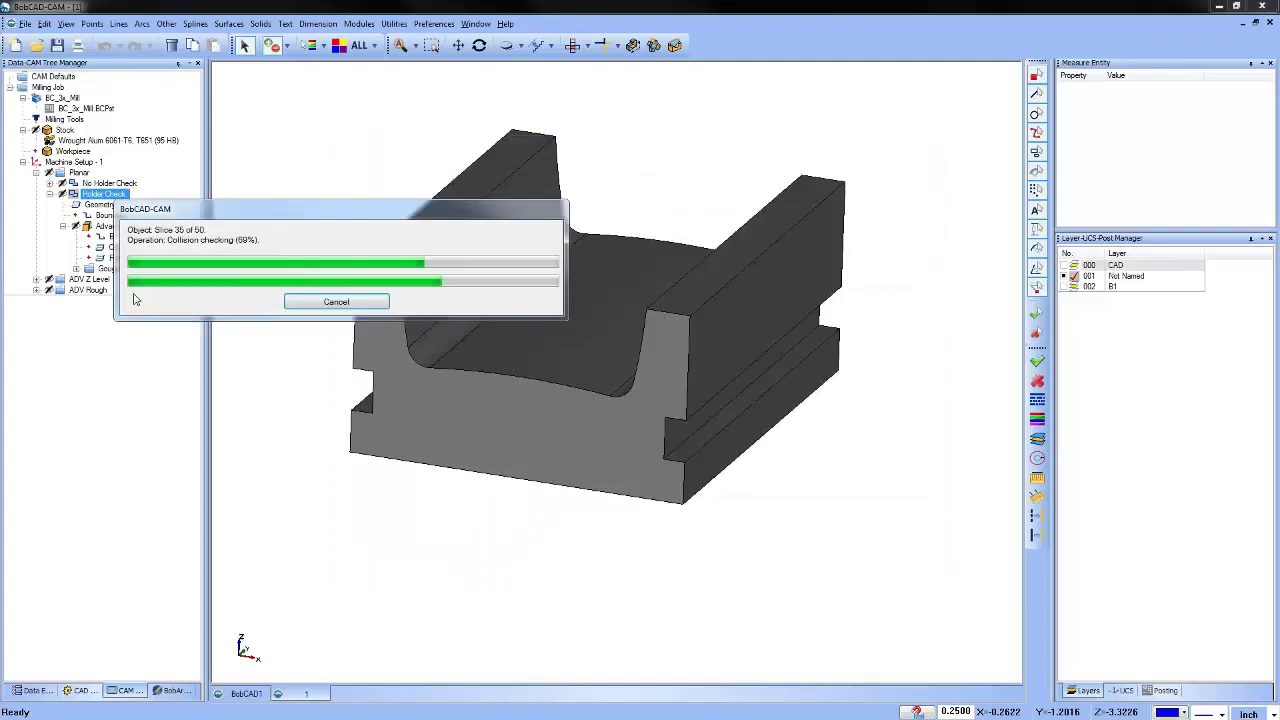
left_click(120, 227)
left_click(120, 227)
Set the Holder Check feature's Check 1 to allowance 0 and Tool only, recompute, and inspect the Advanced Planar toolpath on the part.
right_click(95, 194)
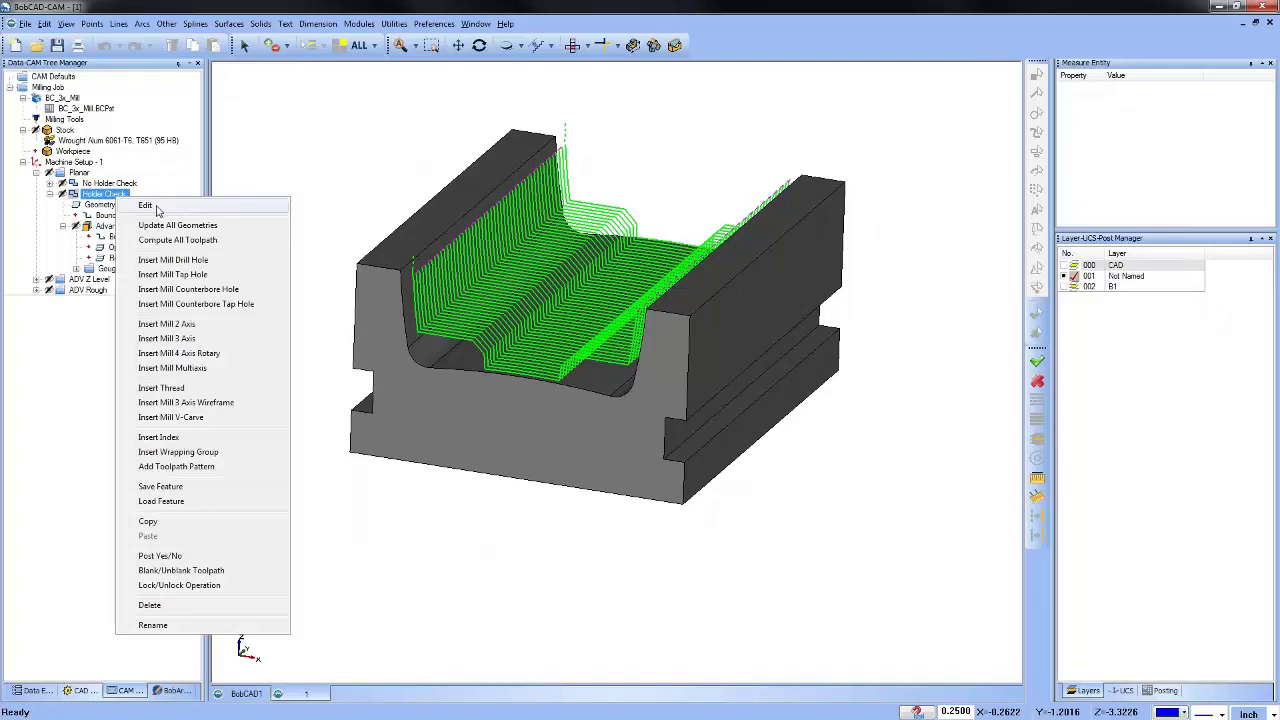
left_click(130, 209)
left_click(424, 285)
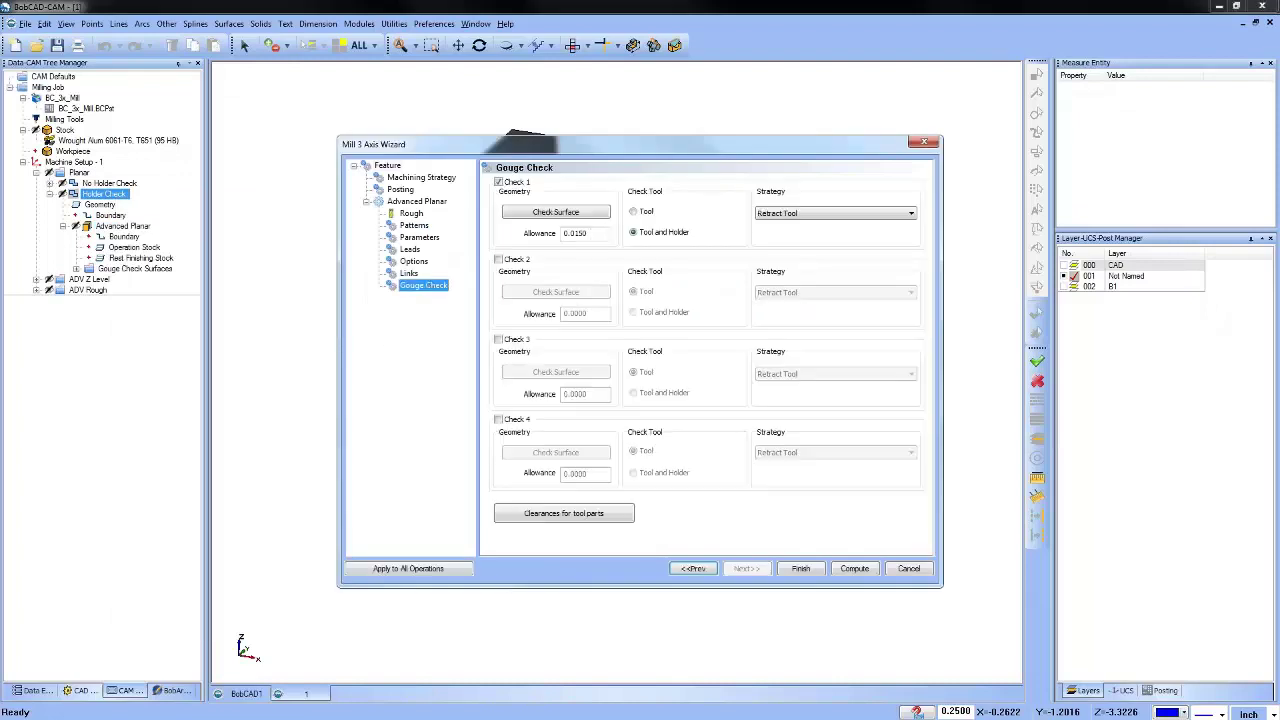
type("00")
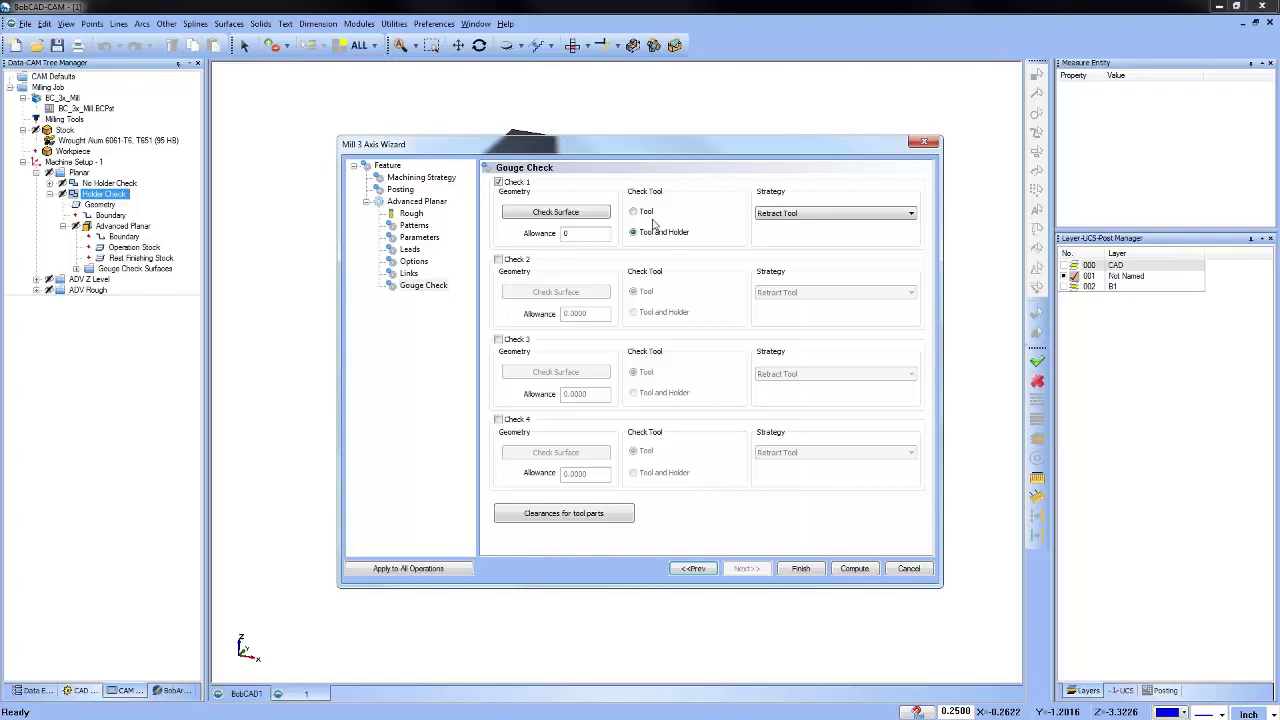
left_click(855, 568)
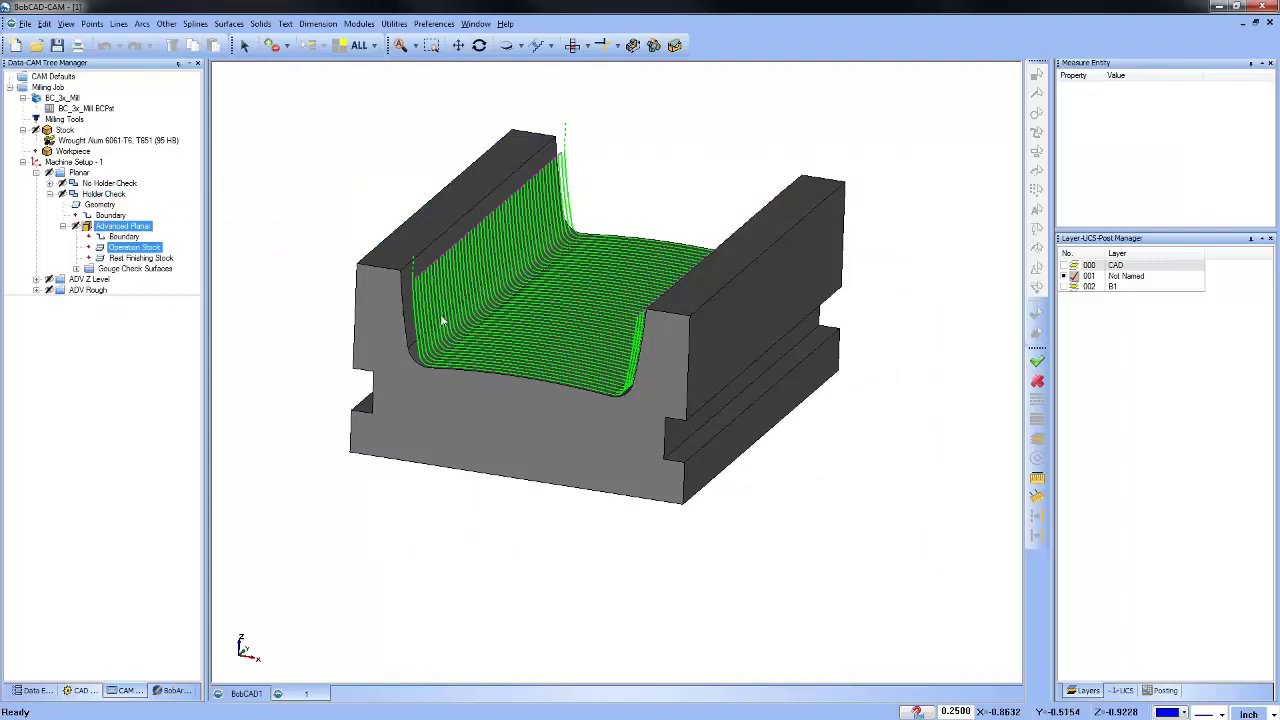
middle_click_drag(528, 372, 624, 410)
left_click_drag(620, 430, 624, 468)
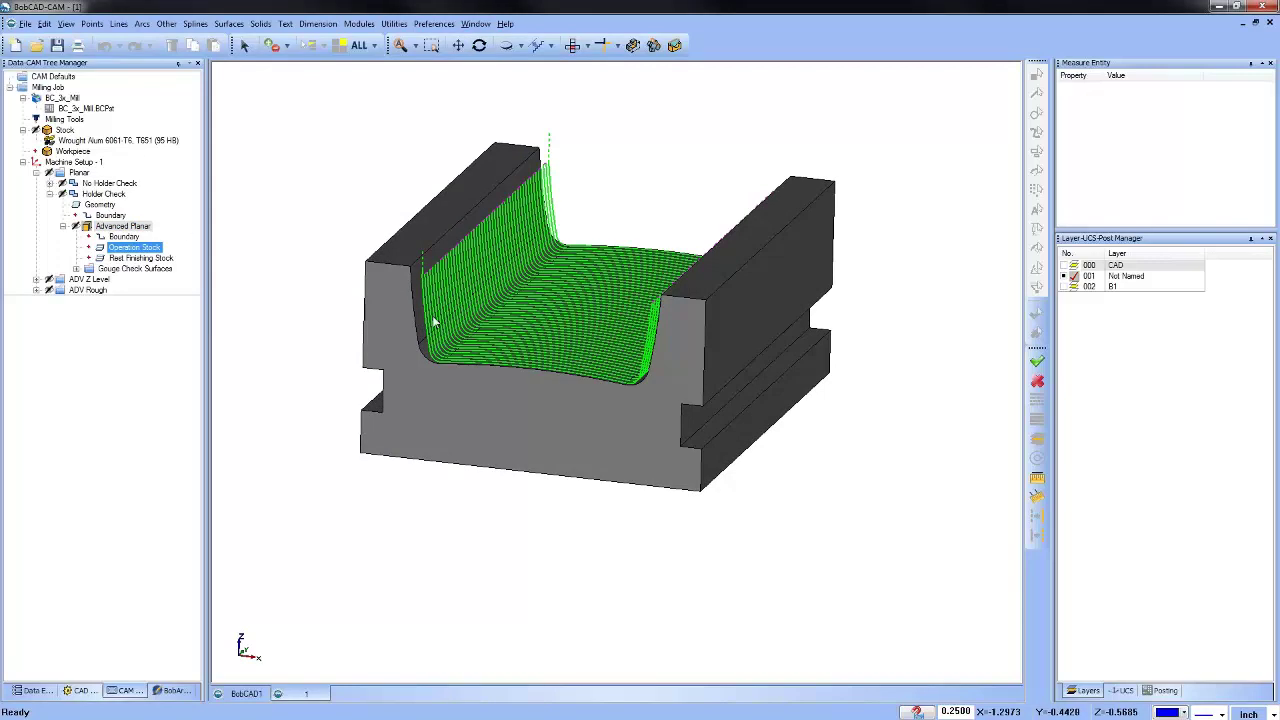
Set Check 1 to Tool and Holder with the Trim and Relink strategy, recompute, and display the Holder Check feature's Advanced Planar toolpath.
right_click(106, 195)
left_click(130, 202)
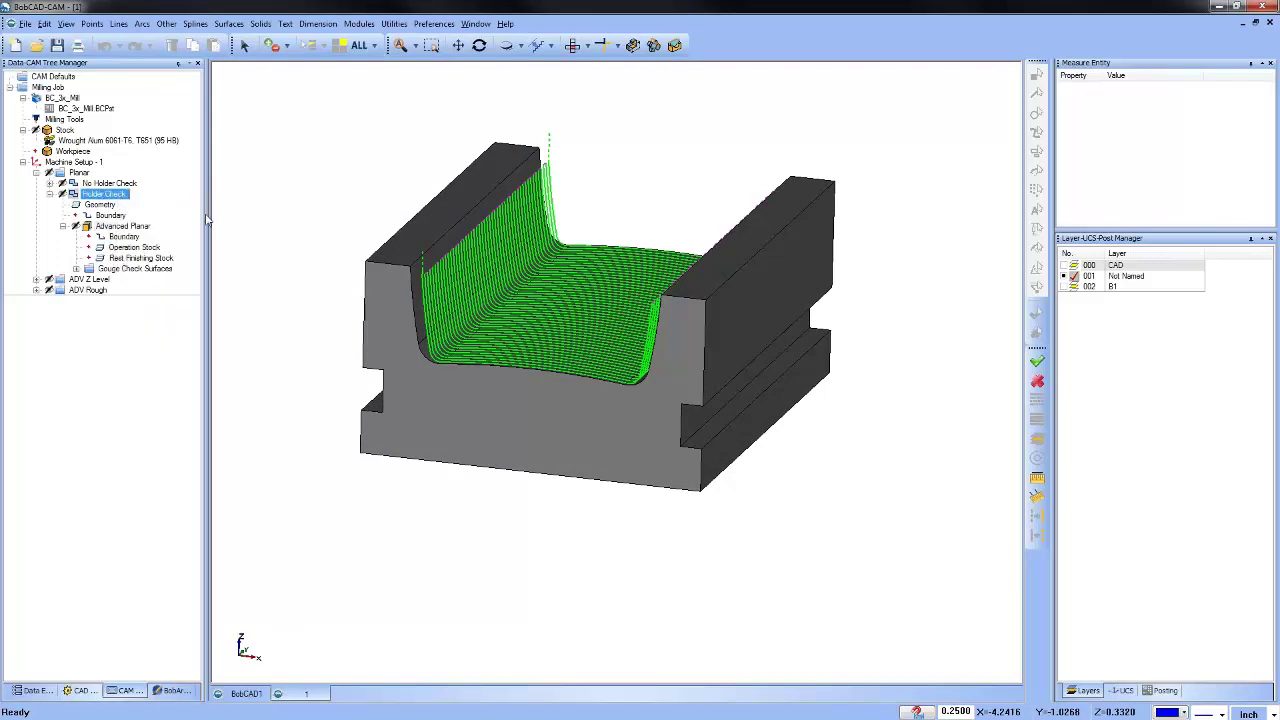
left_click(423, 285)
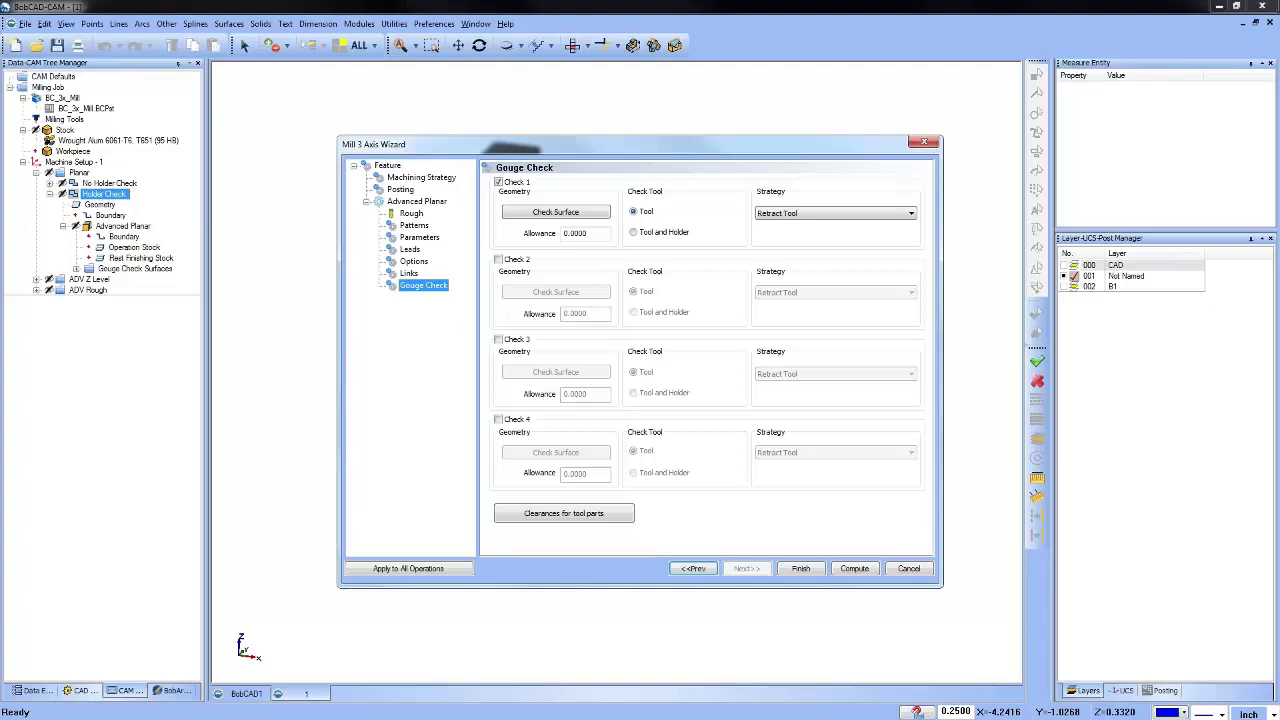
left_click(633, 233)
left_click(820, 218)
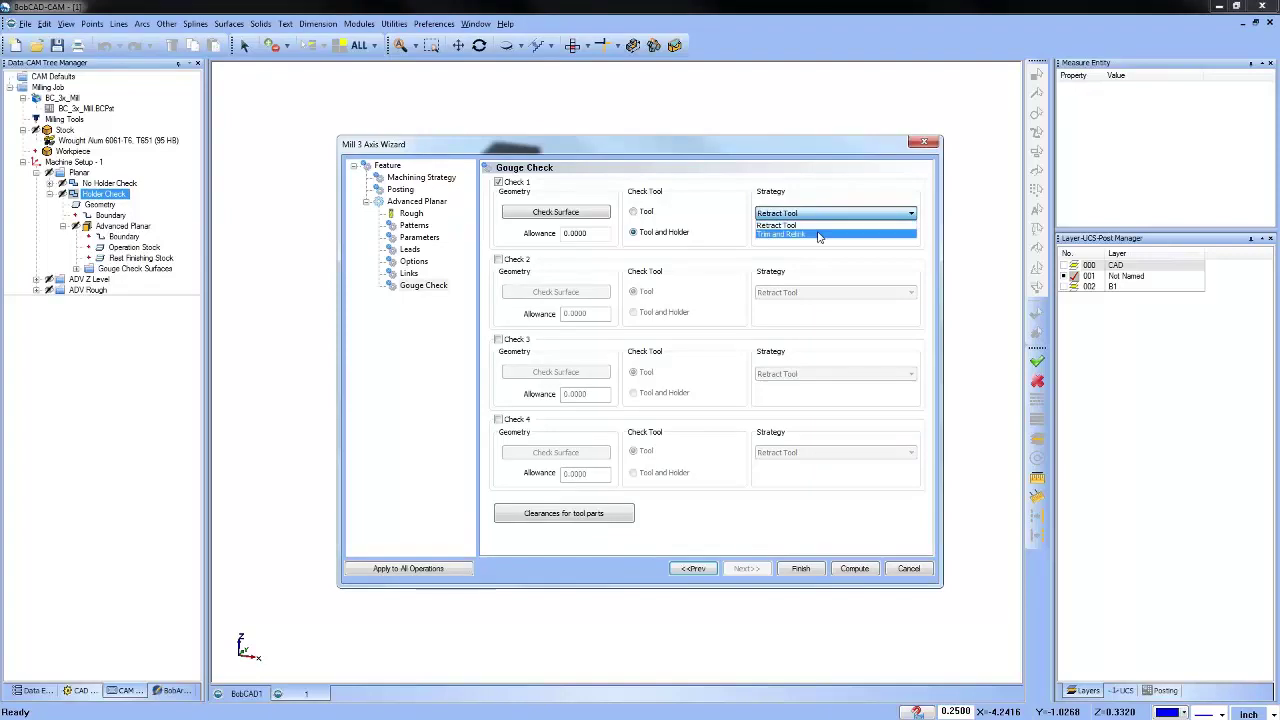
left_click(818, 235)
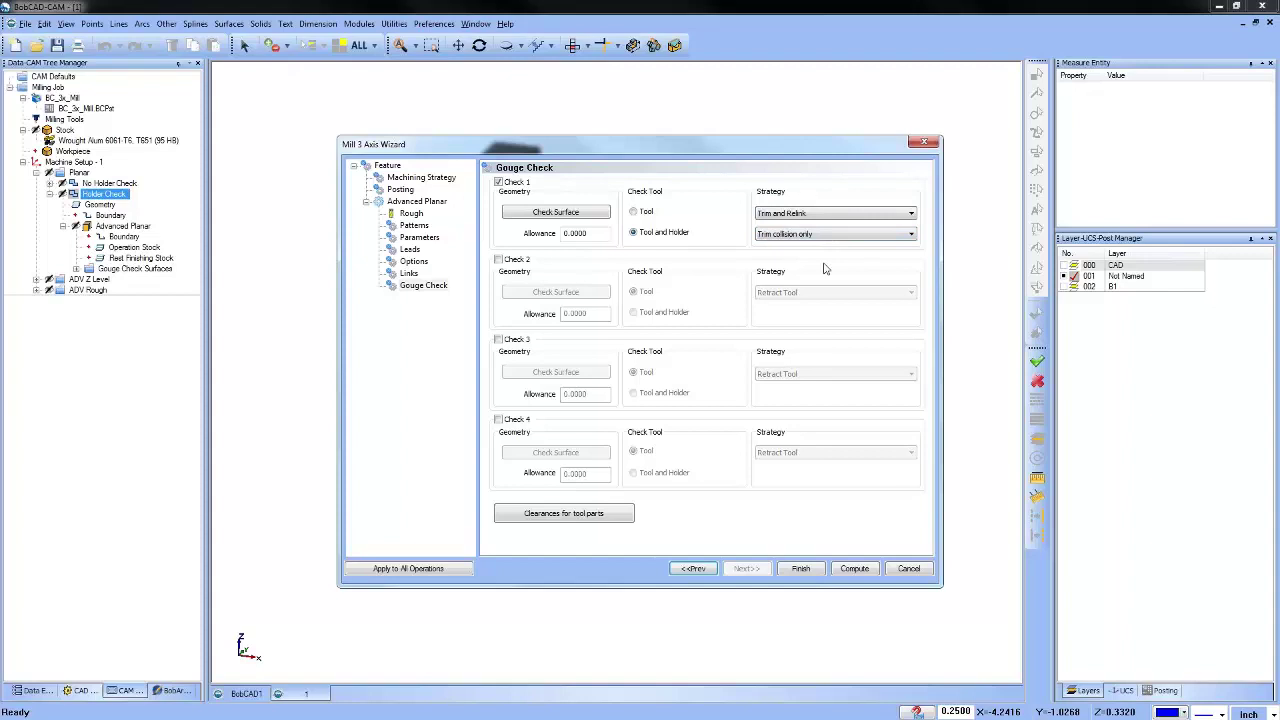
left_click(855, 570)
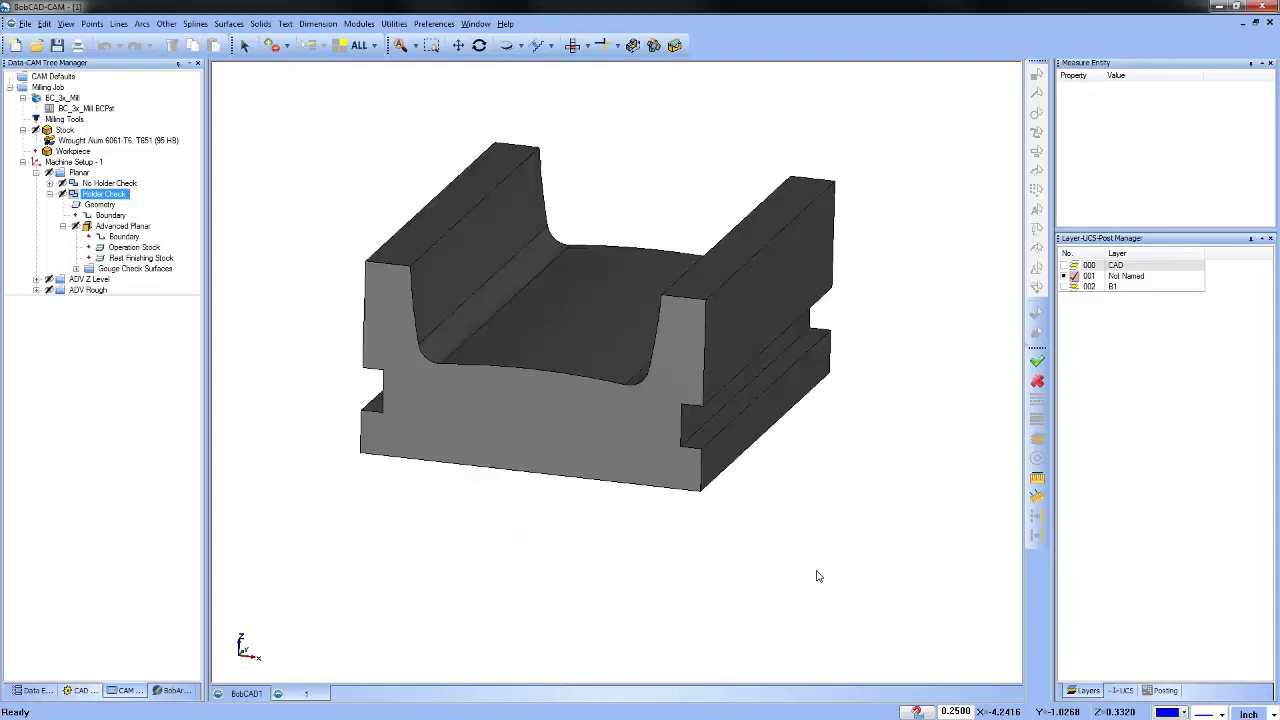
left_click(122, 226)
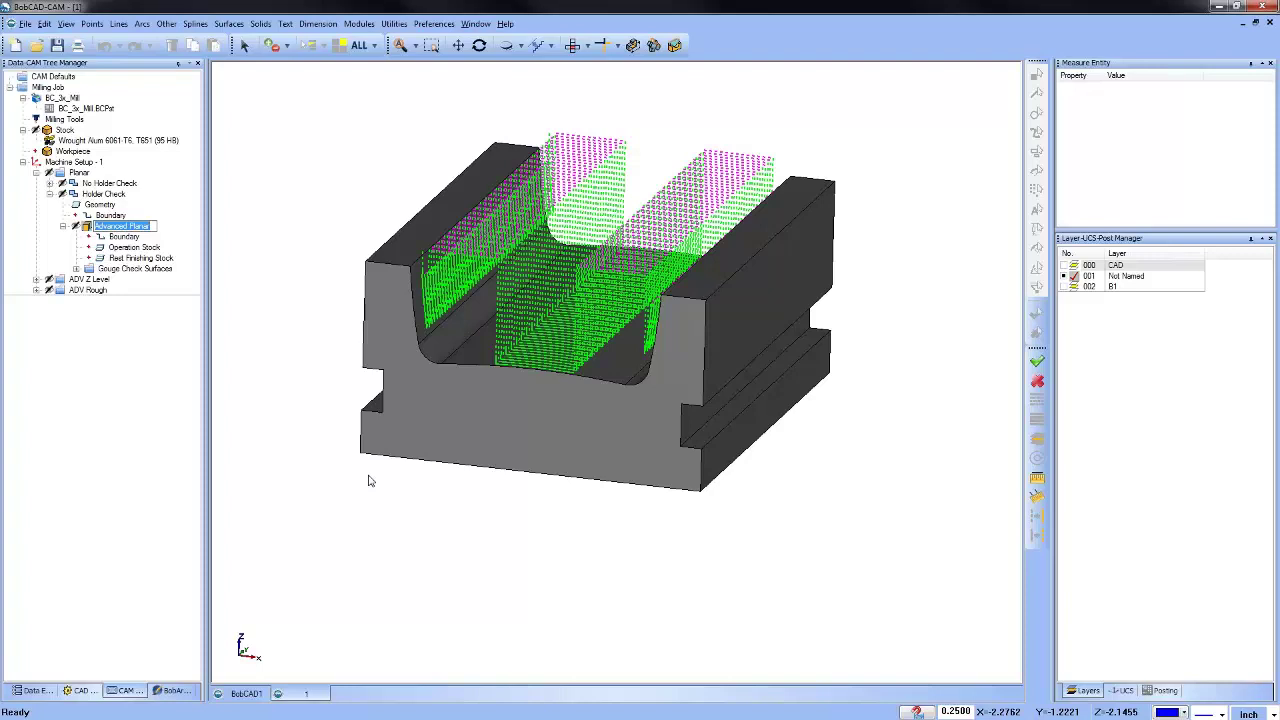
Set the Holder Check feature's Check 1 strategy back to Retract Tool and recompute the toolpath.
right_click(104, 194)
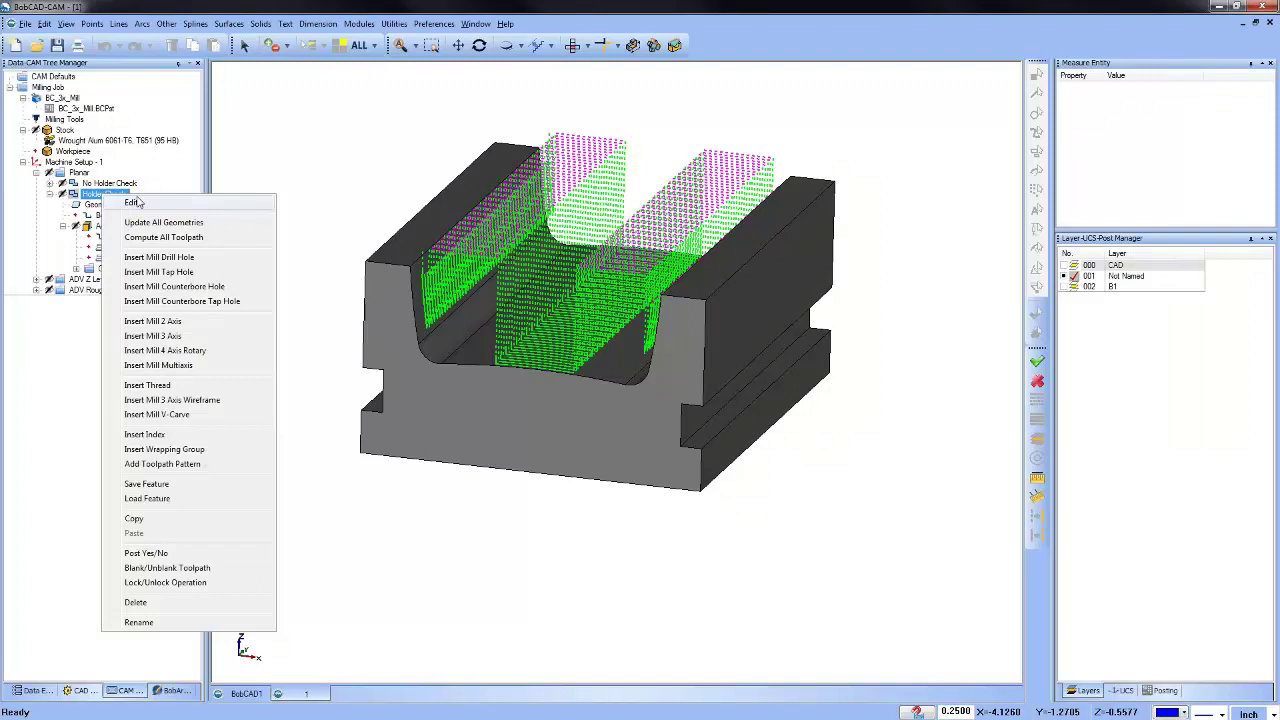
left_click(133, 203)
left_click(424, 285)
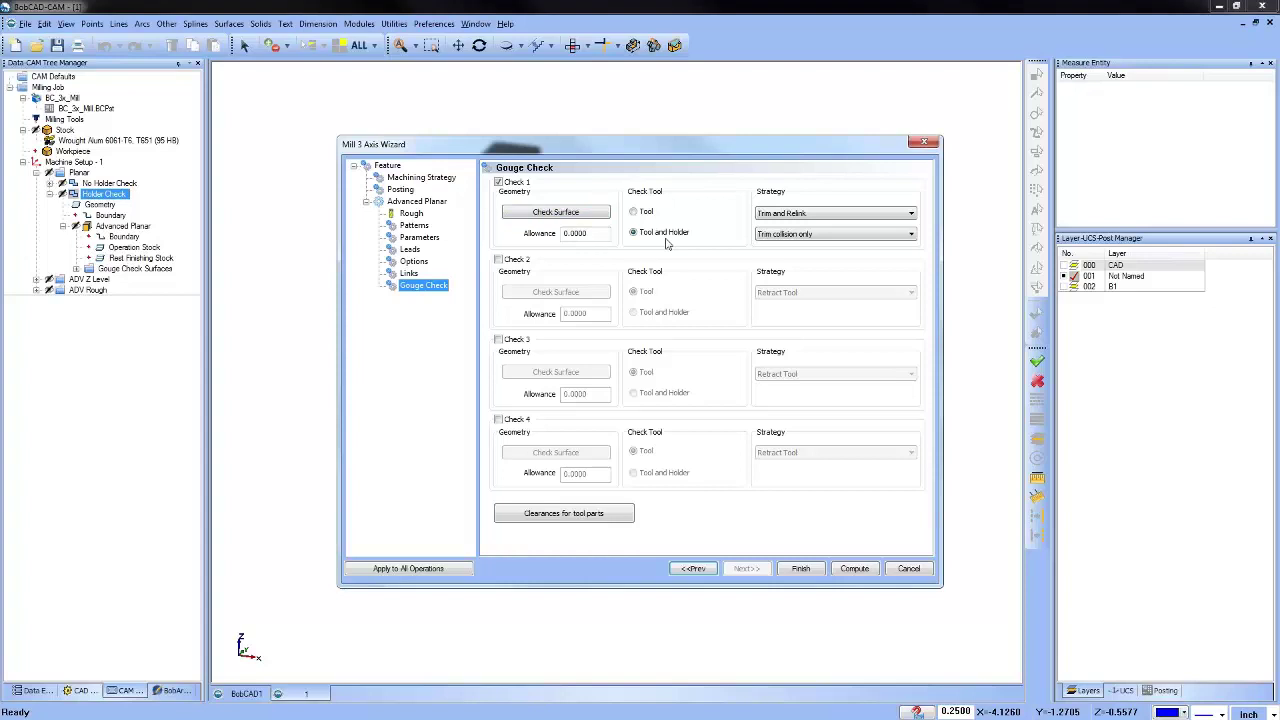
left_click(800, 214)
left_click(800, 236)
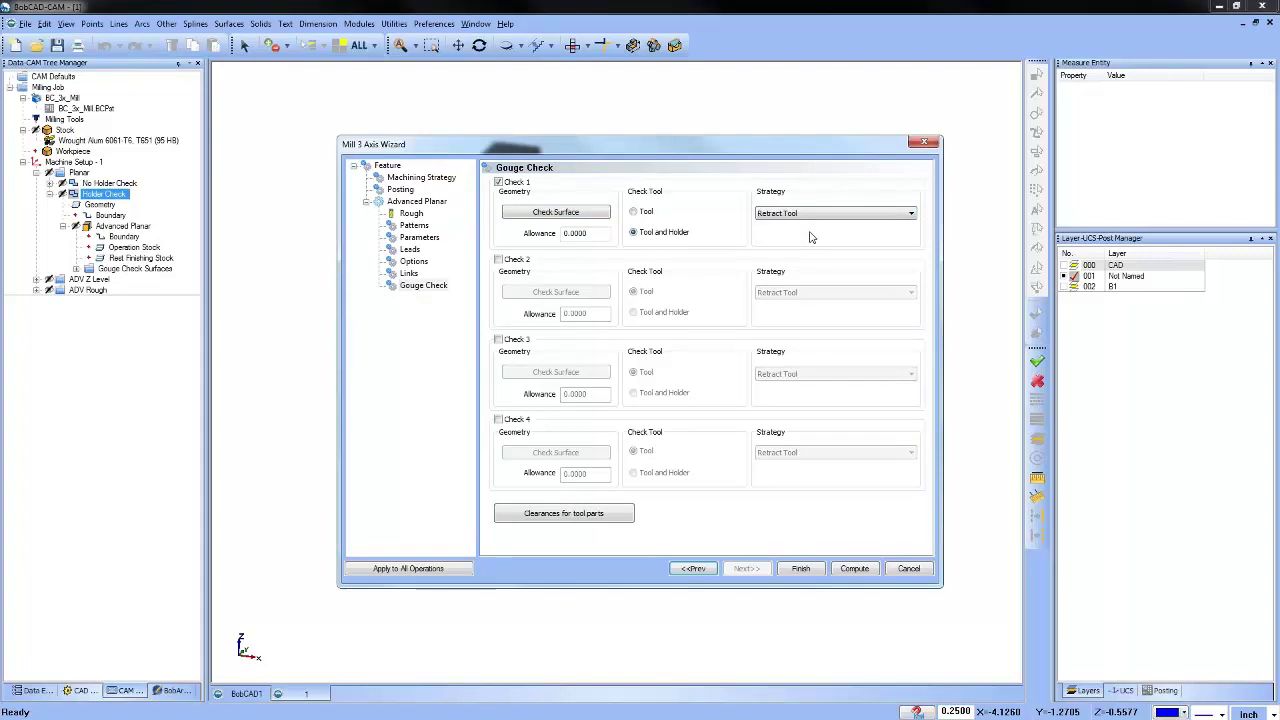
left_click(857, 570)
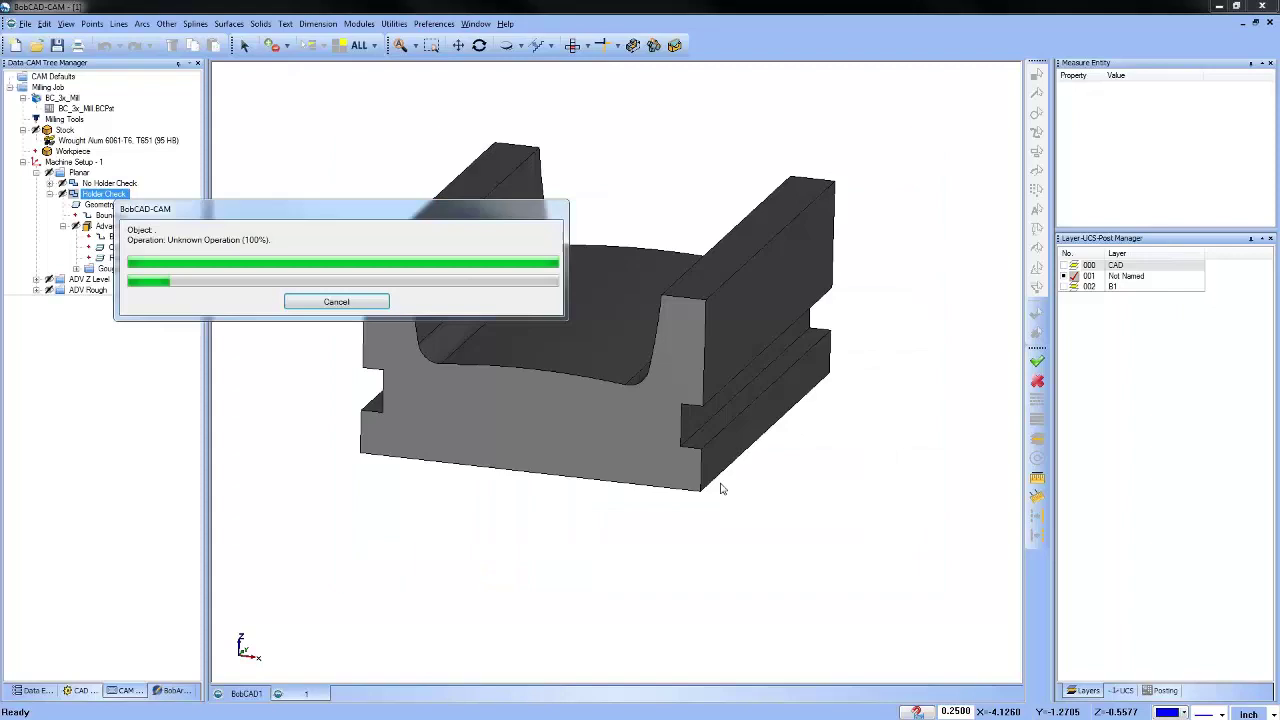
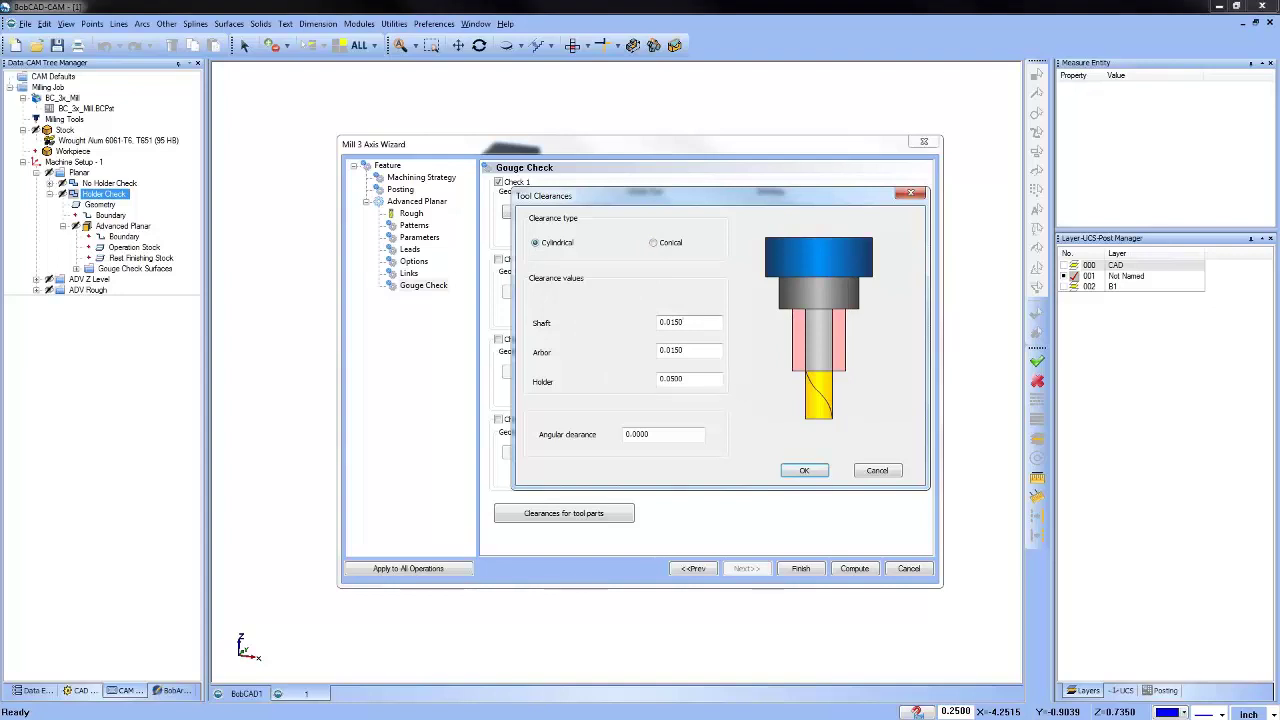
Review the cylindrical clearances for the shaft, arbor and holder, then close the tool clearances without changes.
left_click(704, 325)
left_click(704, 356)
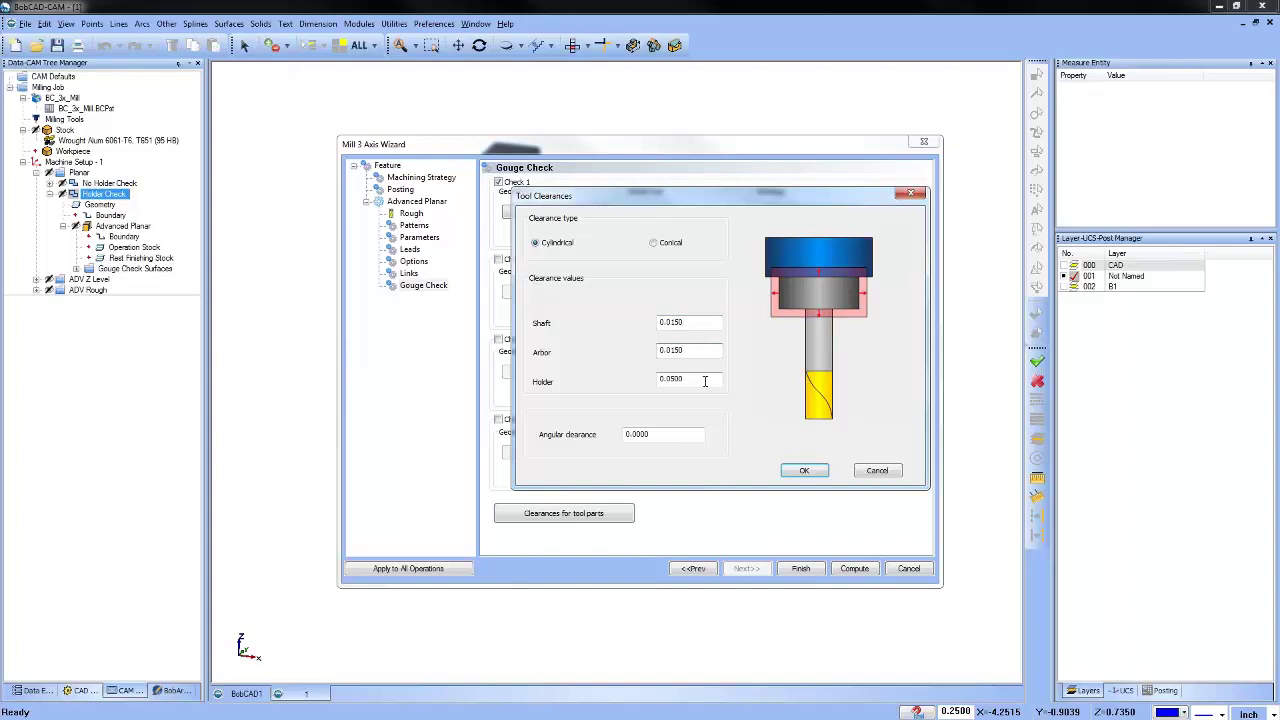
left_click(704, 381)
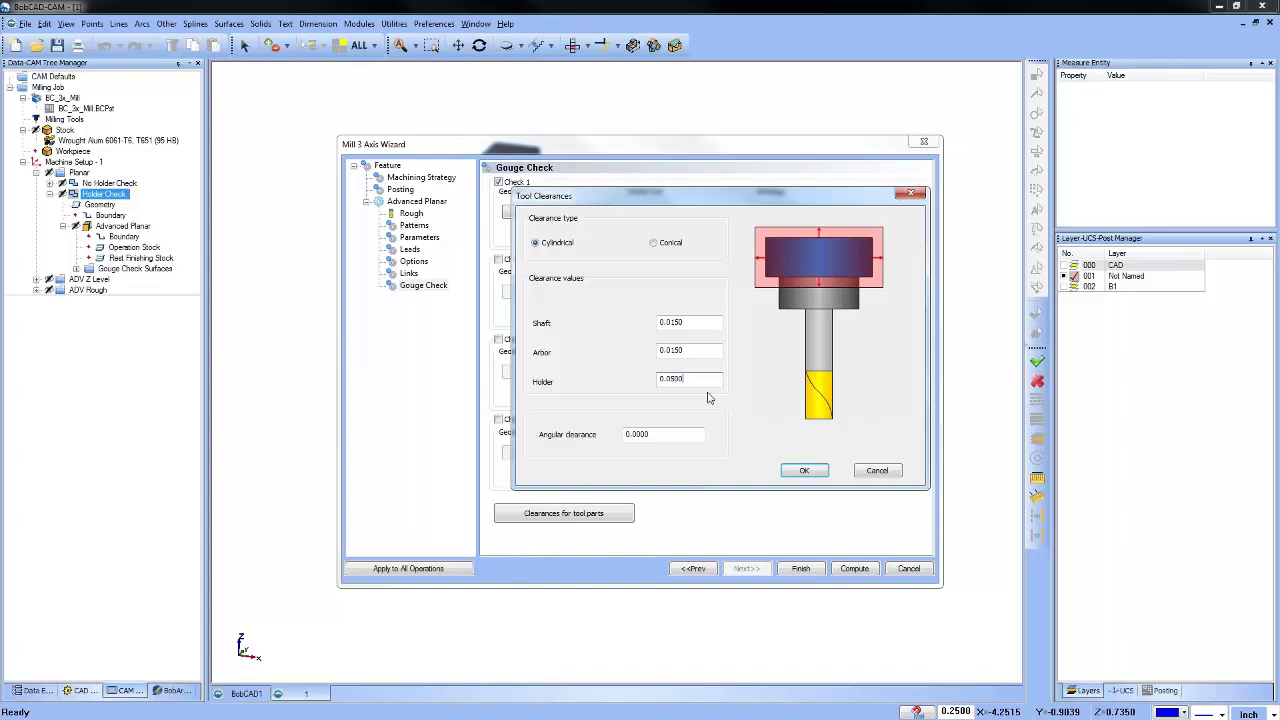
left_click(877, 470)
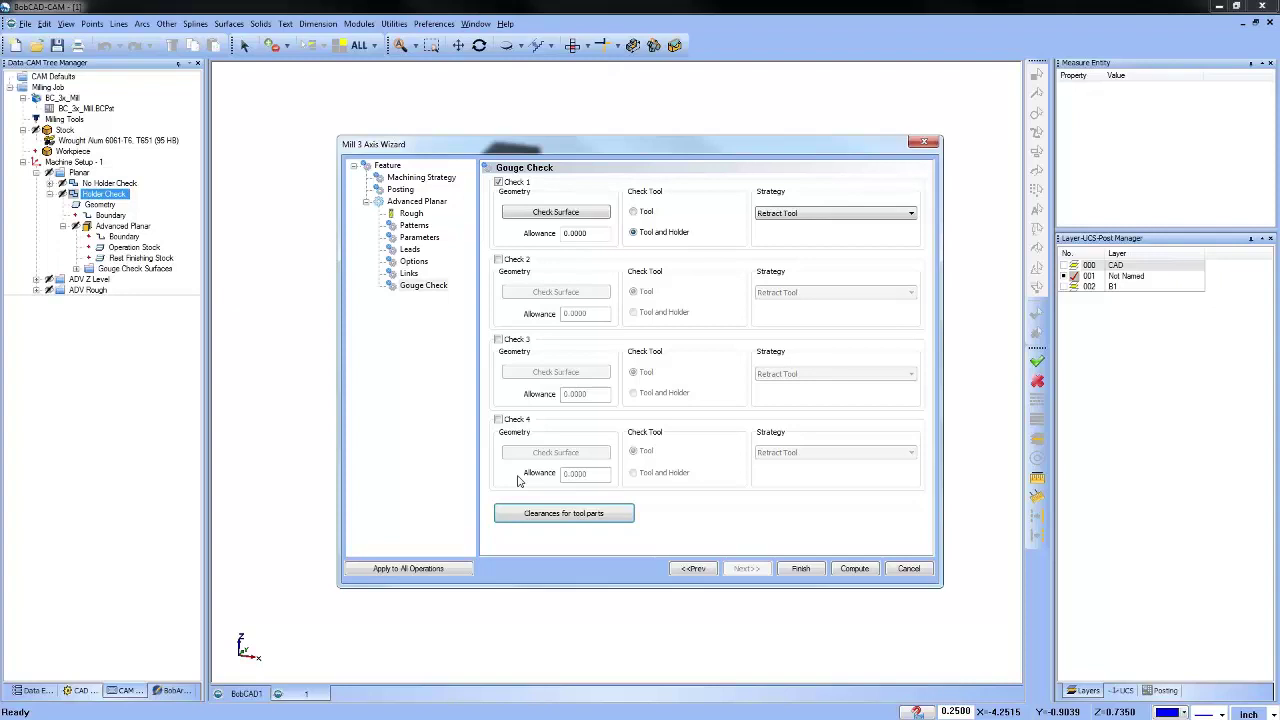
Reopen the tool part clearances, compare the Cylindrical and Conical types, examine the angular clearance, and leave the feature settings without saving.
left_click(589, 519)
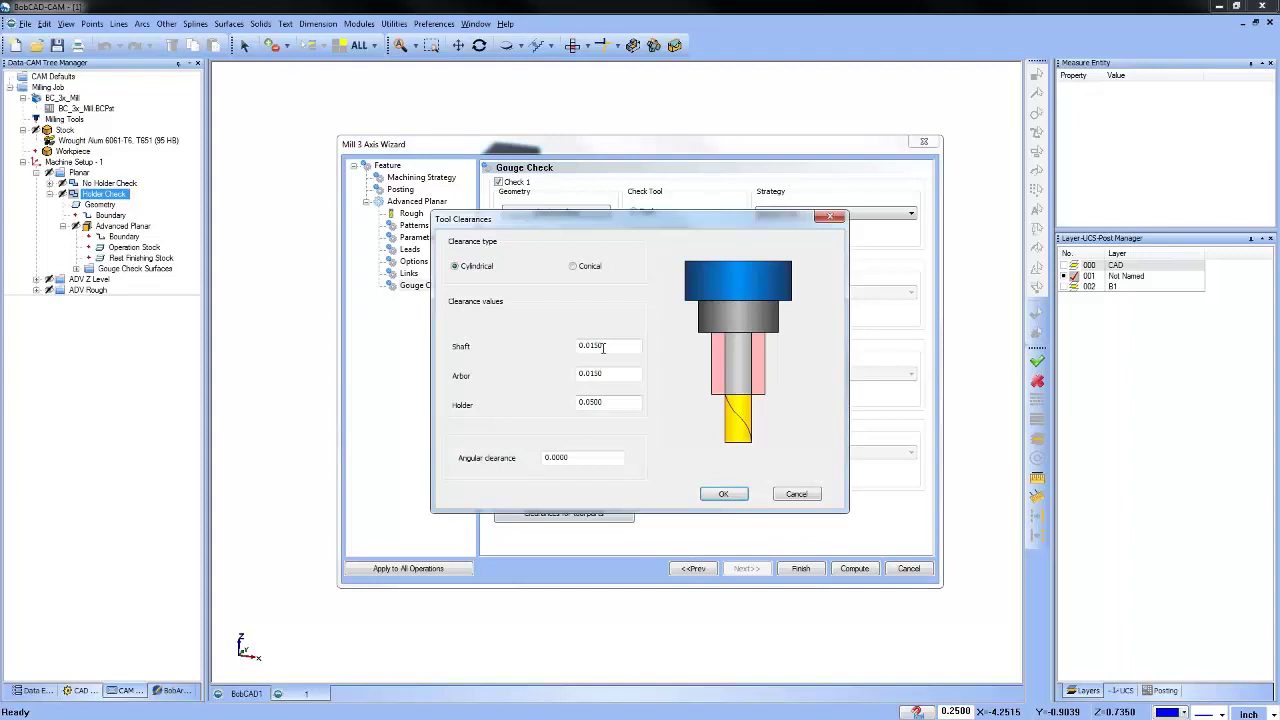
left_click(604, 346)
double_click(600, 346)
left_click(613, 374)
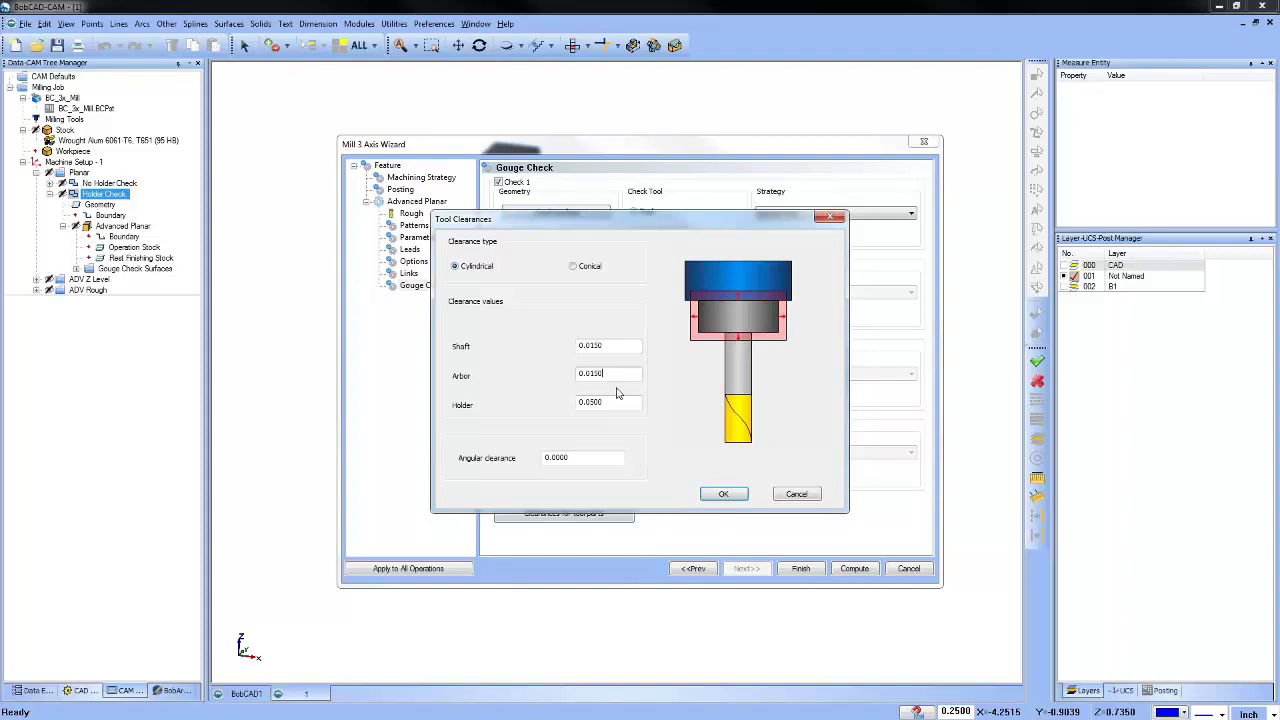
left_click(616, 402)
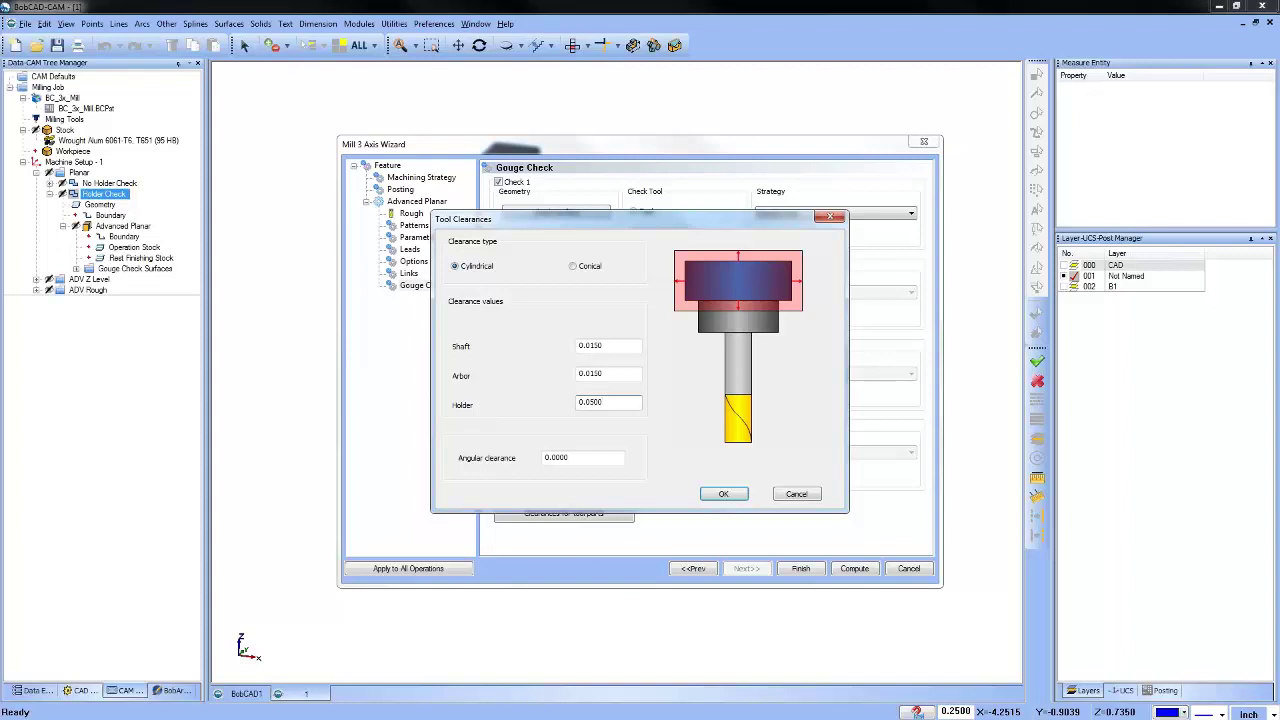
left_click(578, 269)
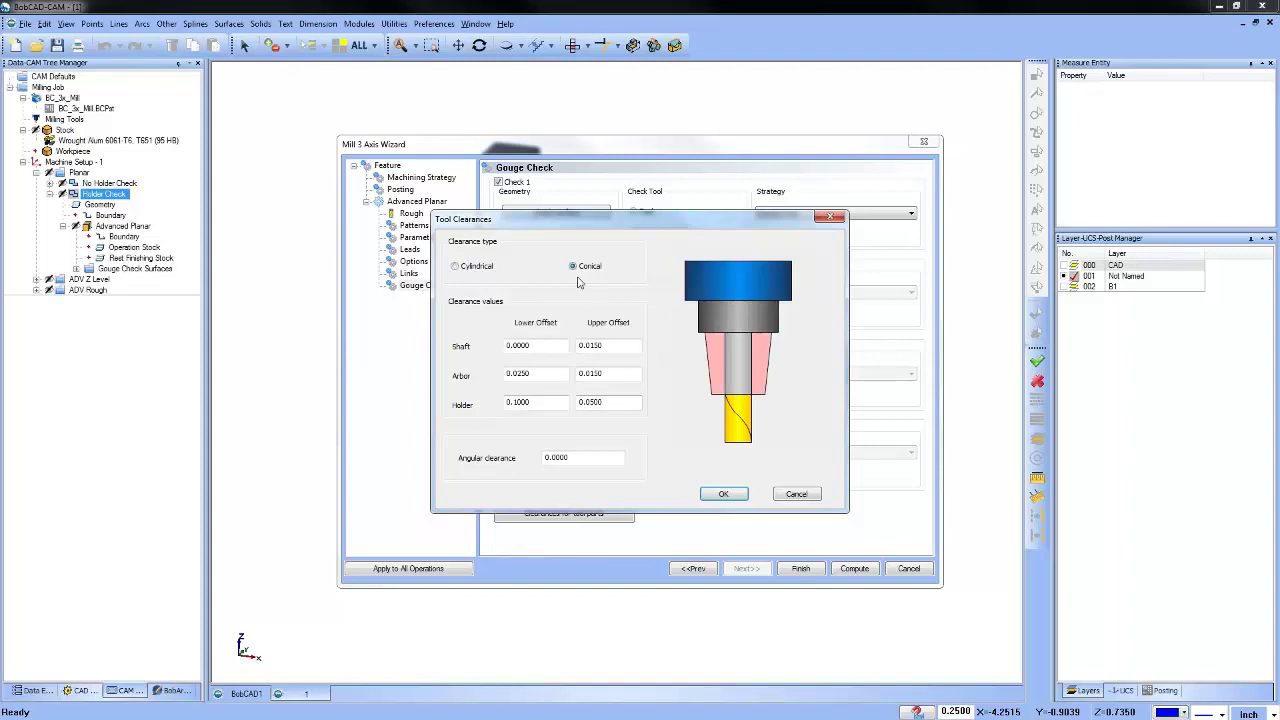
left_click(455, 267)
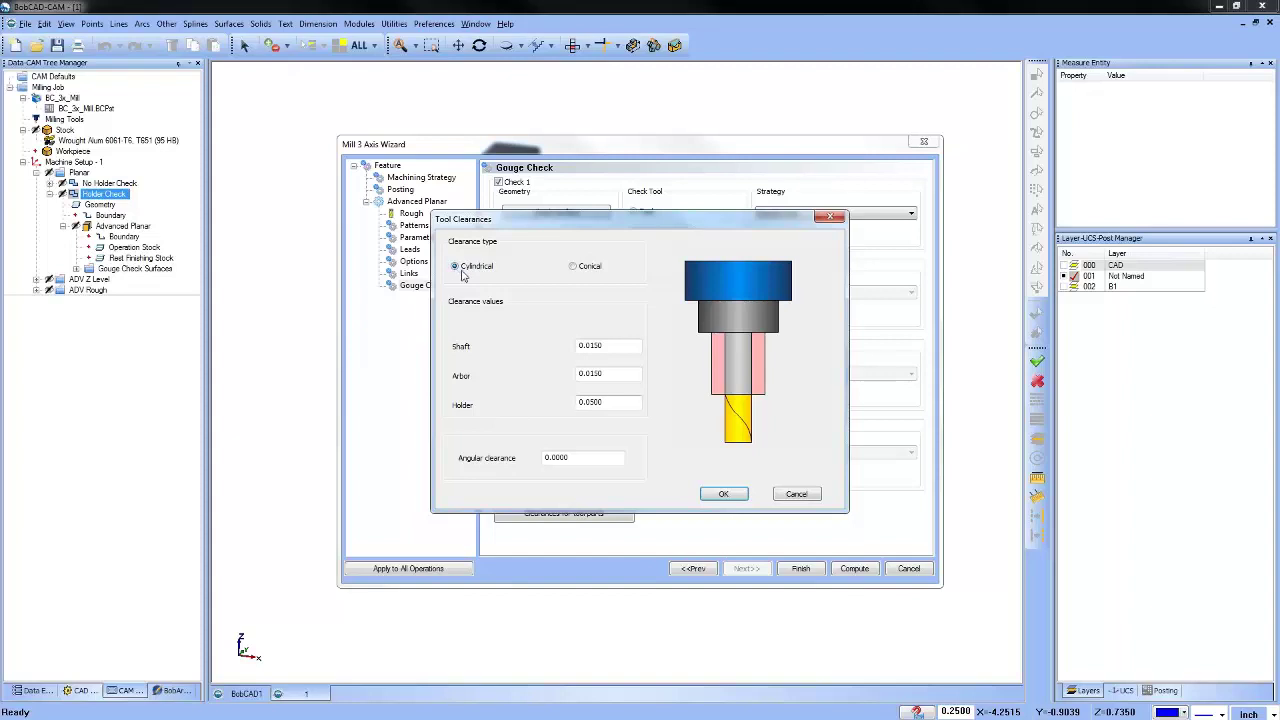
left_click(585, 460)
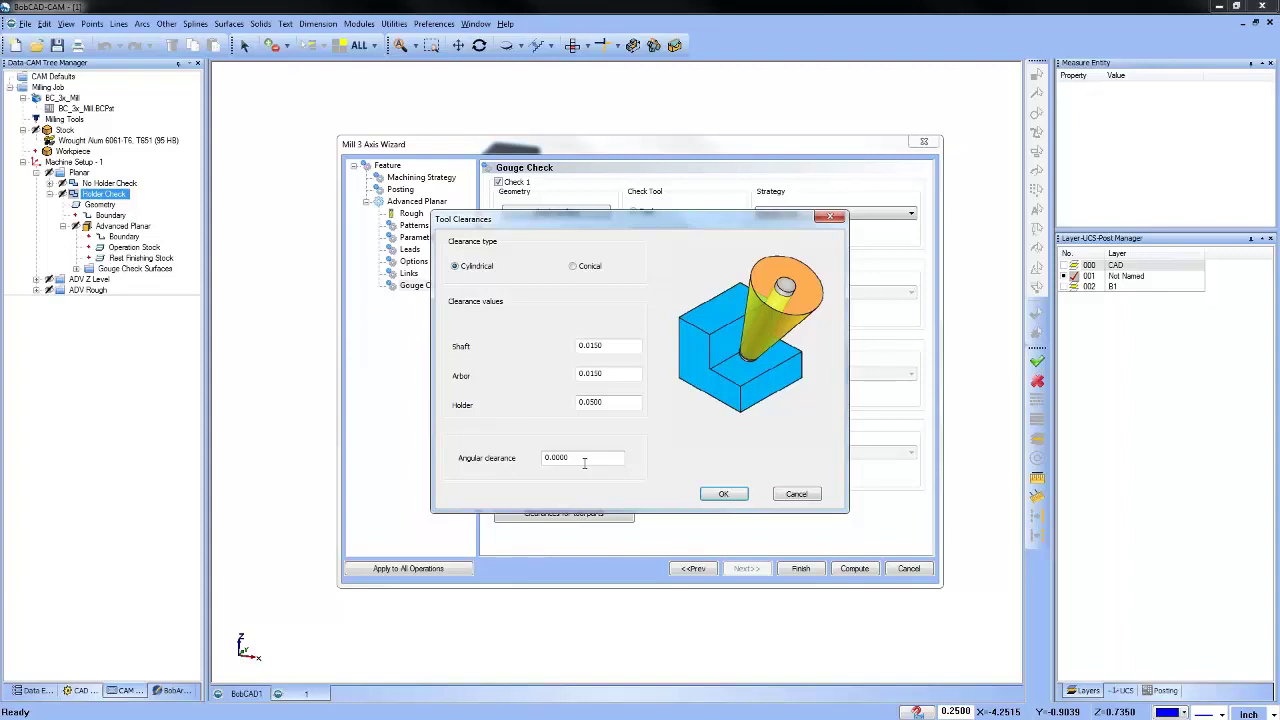
left_click(585, 462)
left_click(800, 495)
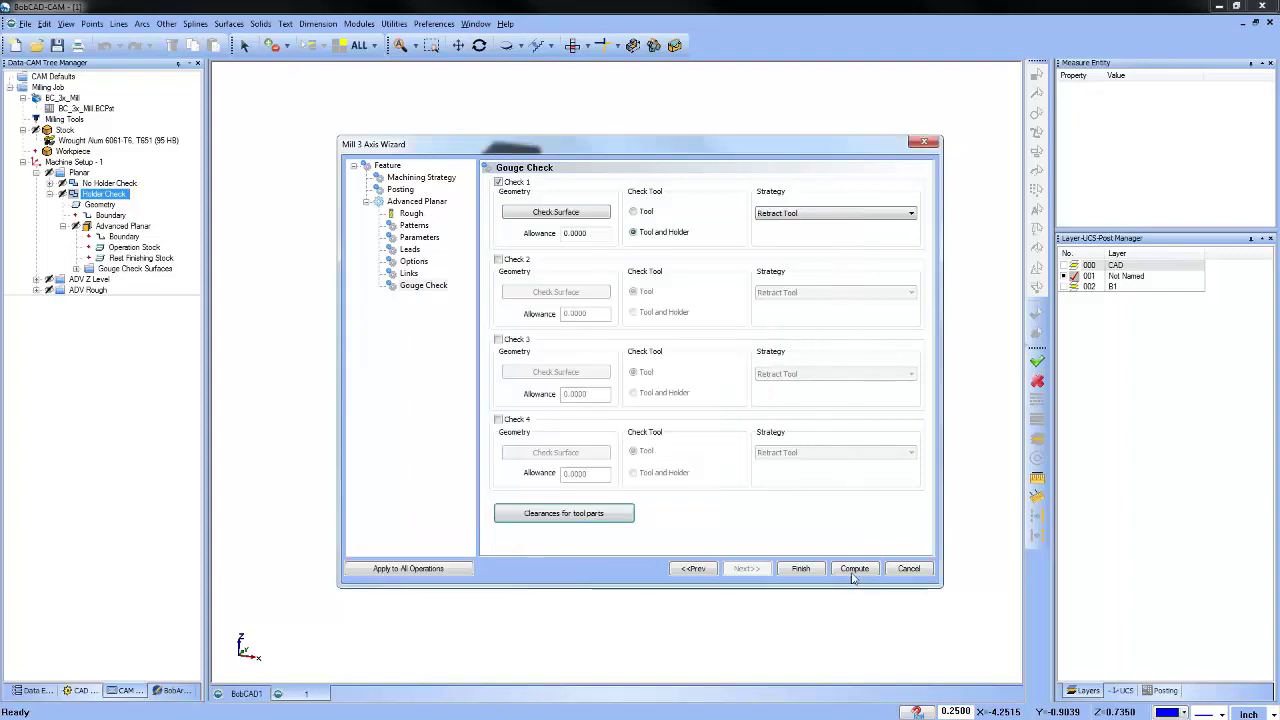
left_click(908, 568)
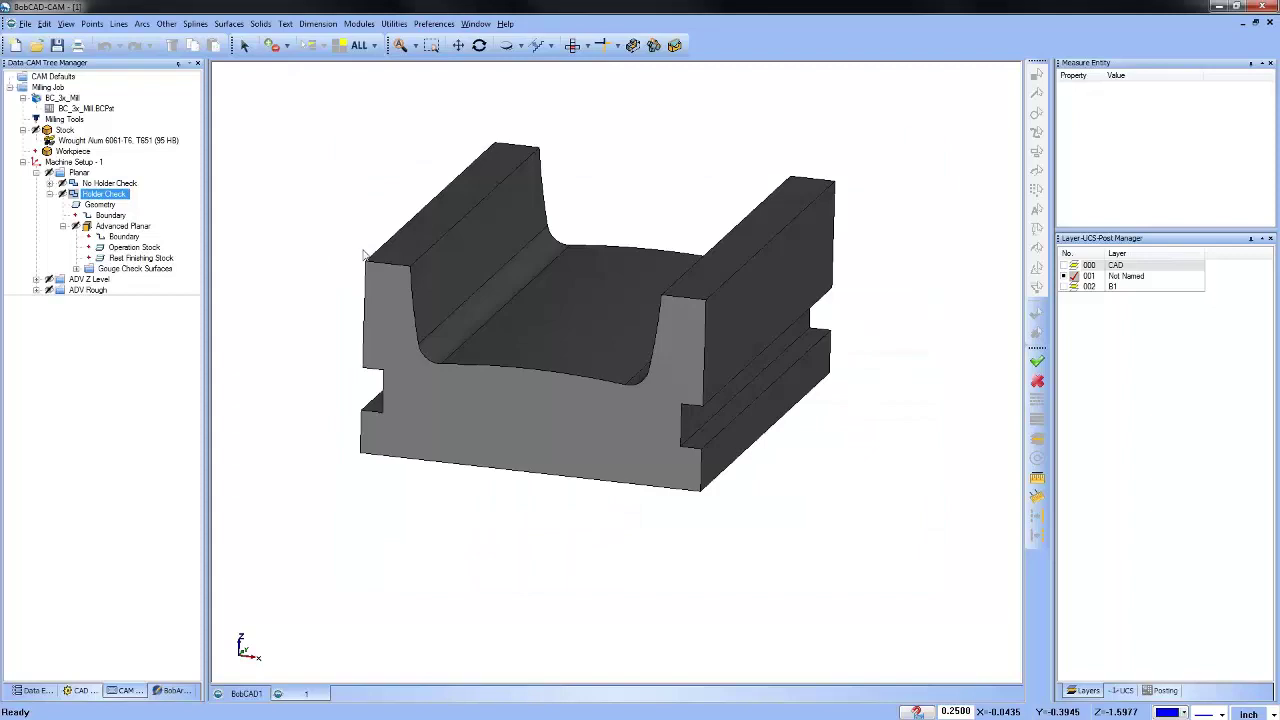
Collapse the Planar group, expand ADV Z Level, and display the No Check feature's Advanced Z Level Finish toolpath.
left_click(36, 172)
left_click(36, 183)
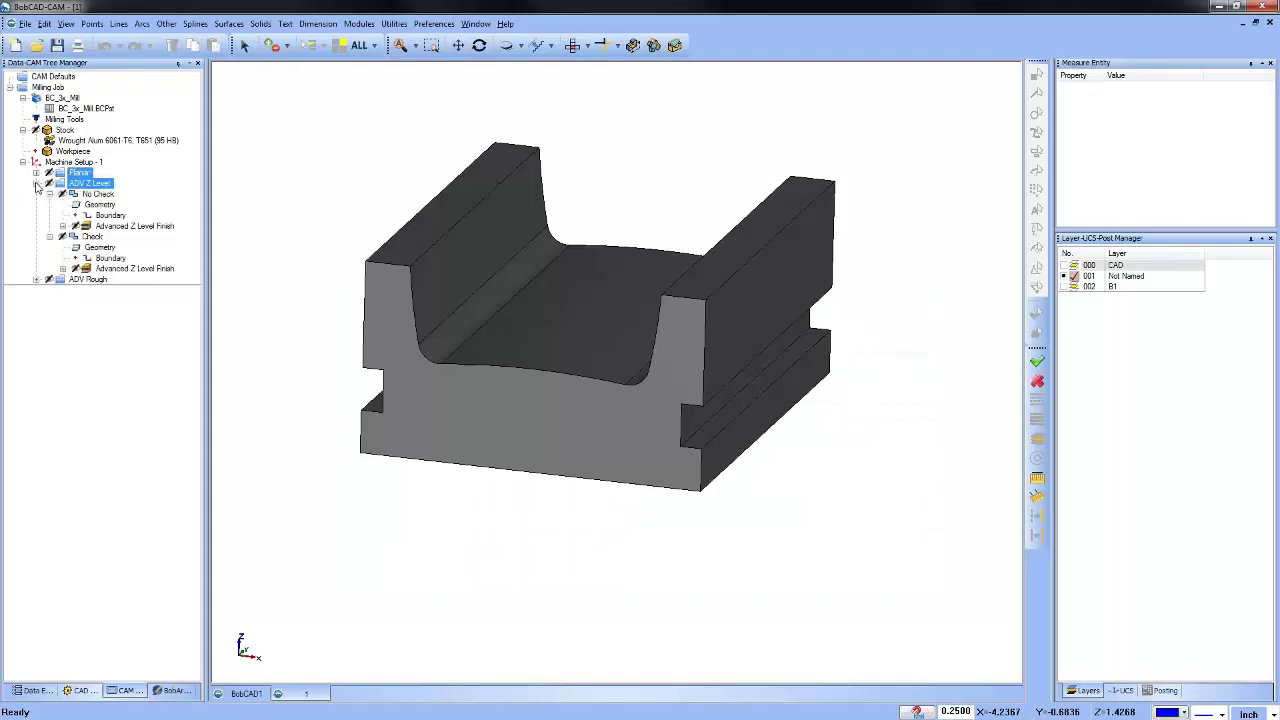
left_click(130, 226)
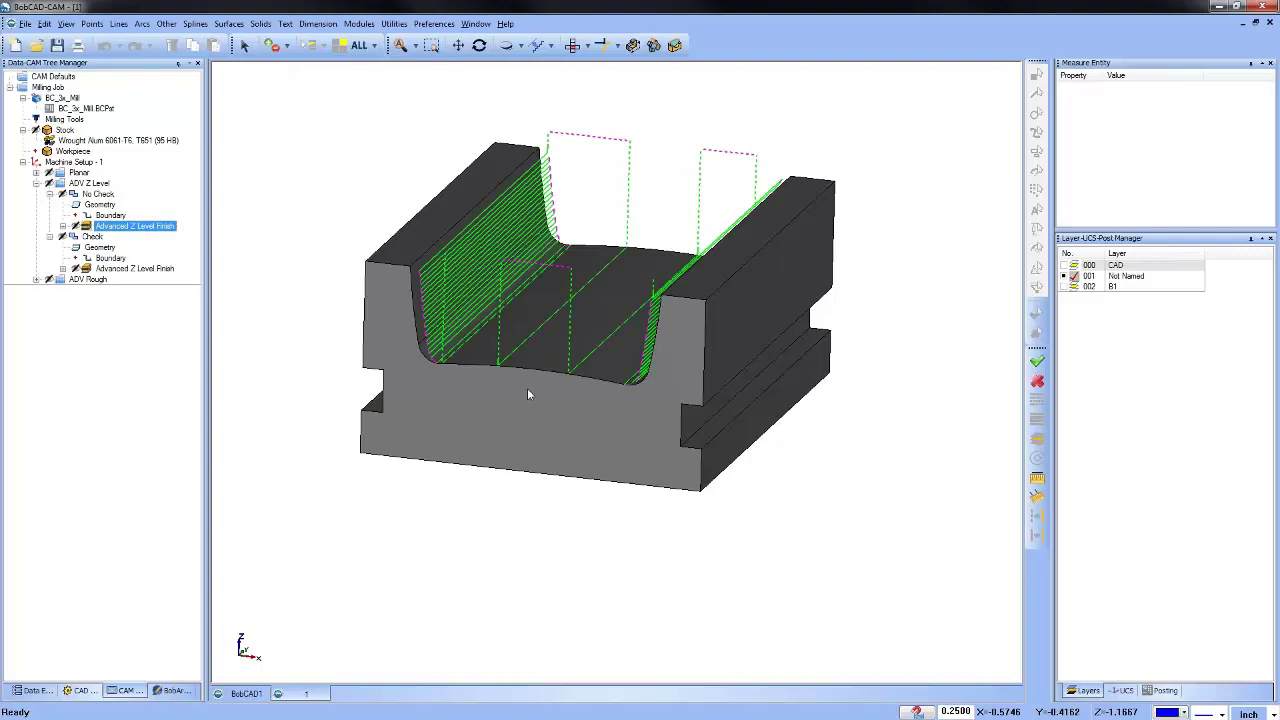
Backplot the No Check feature's Advanced Z Level Finish operation through to its end in the Front view, then close the backplot.
right_click(116, 229)
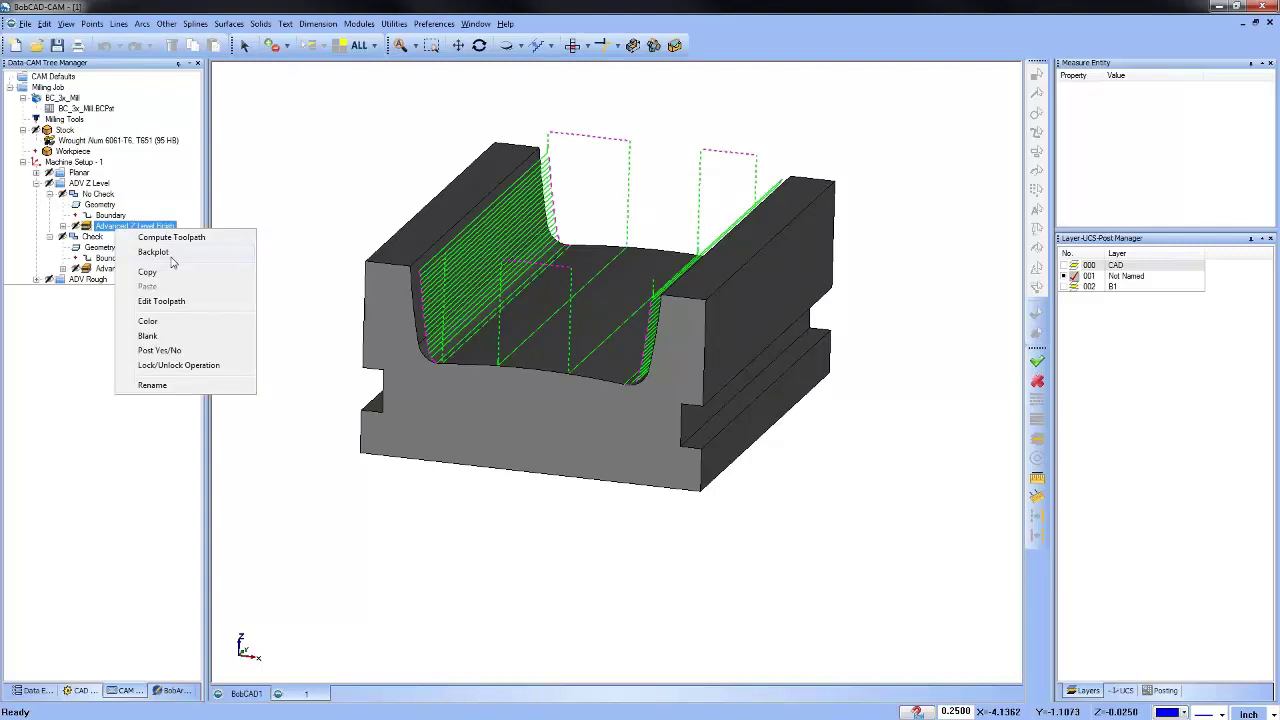
left_click(165, 252)
left_click(587, 45)
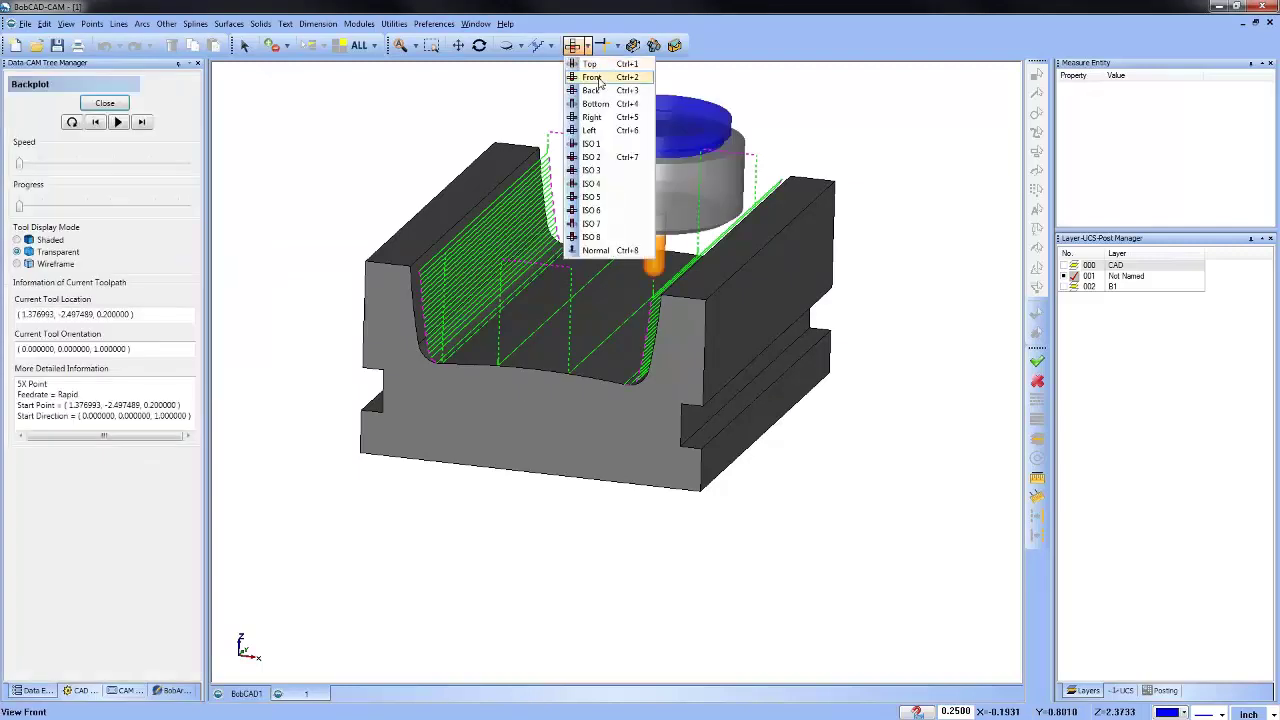
left_click(599, 80)
left_click_drag(20, 206, 211, 230)
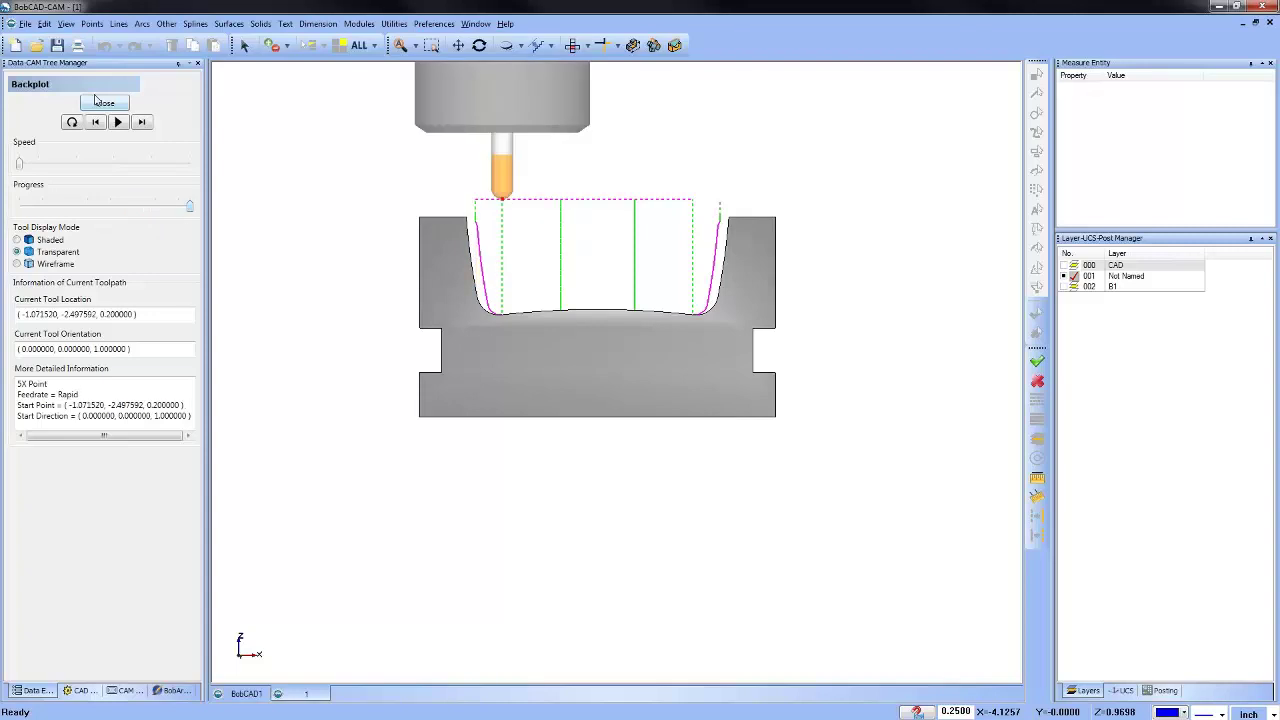
left_click(104, 103)
Backplot the Check feature's Advanced Z Level Finish operation through to its end, inspect the tool in the Top view, and close the backplot.
left_click(110, 268)
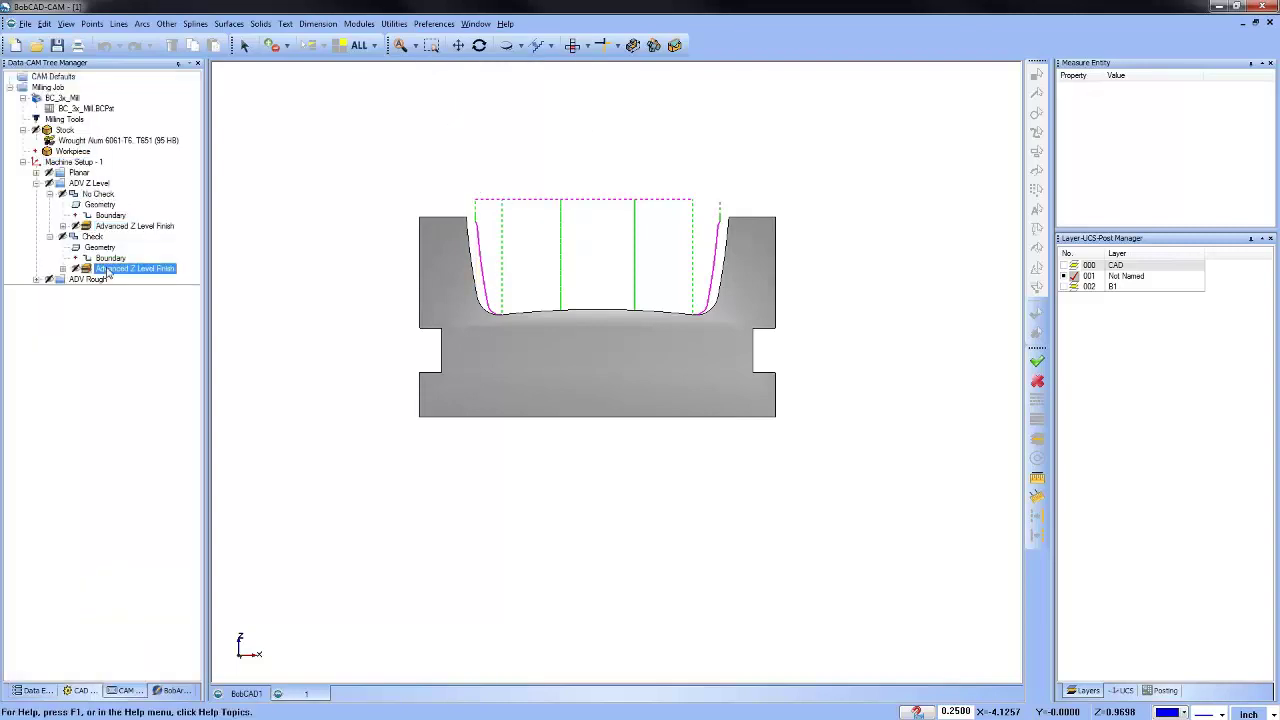
right_click(110, 272)
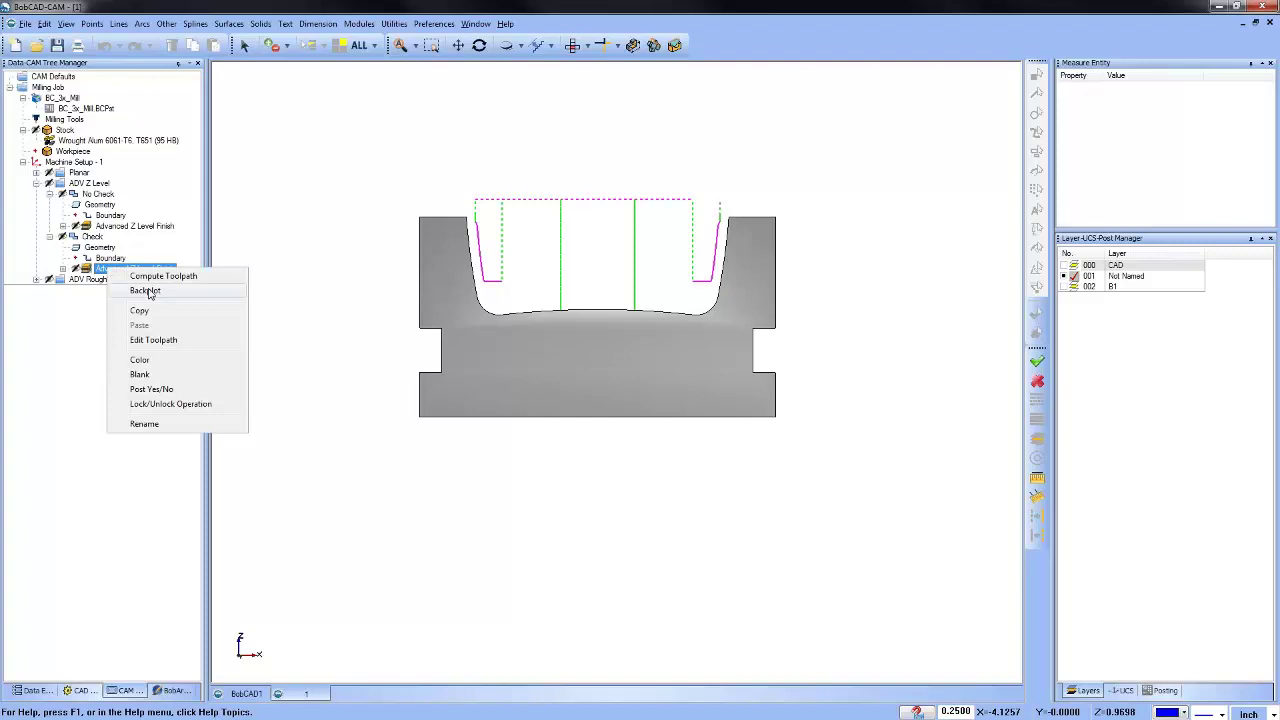
left_click(145, 291)
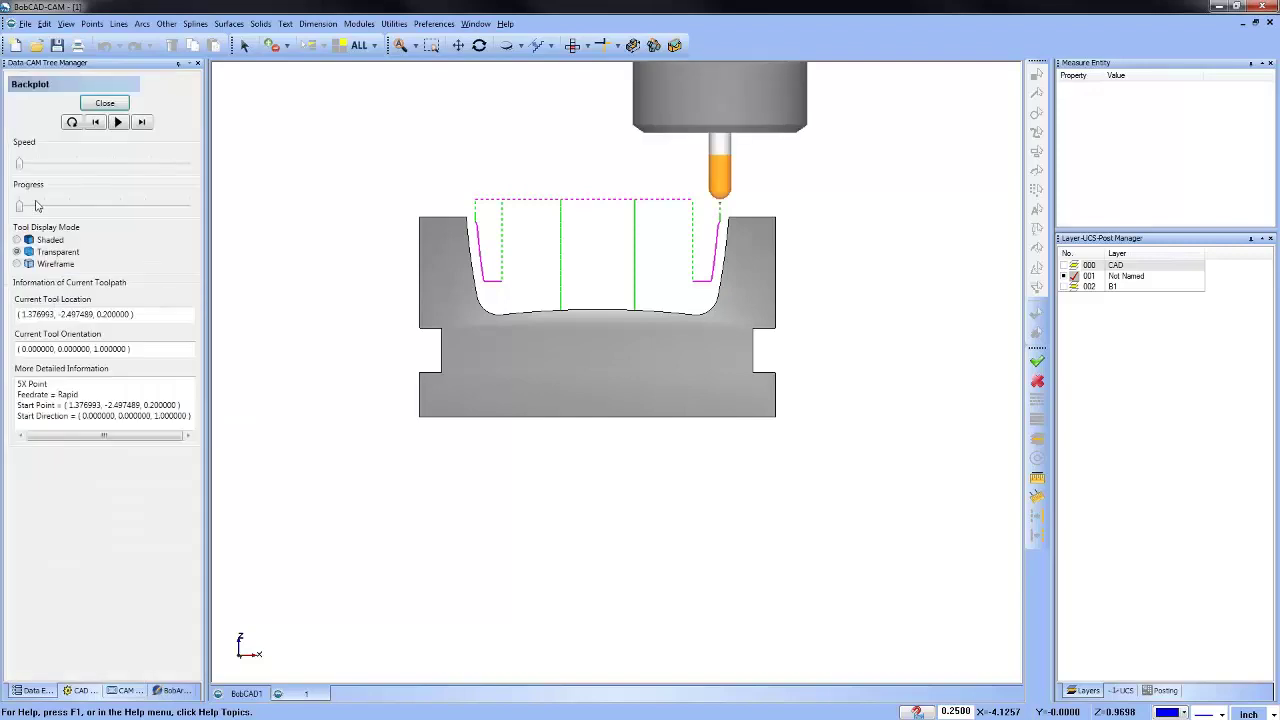
left_click_drag(20, 207, 211, 241)
scroll(606, 291, "down", 2)
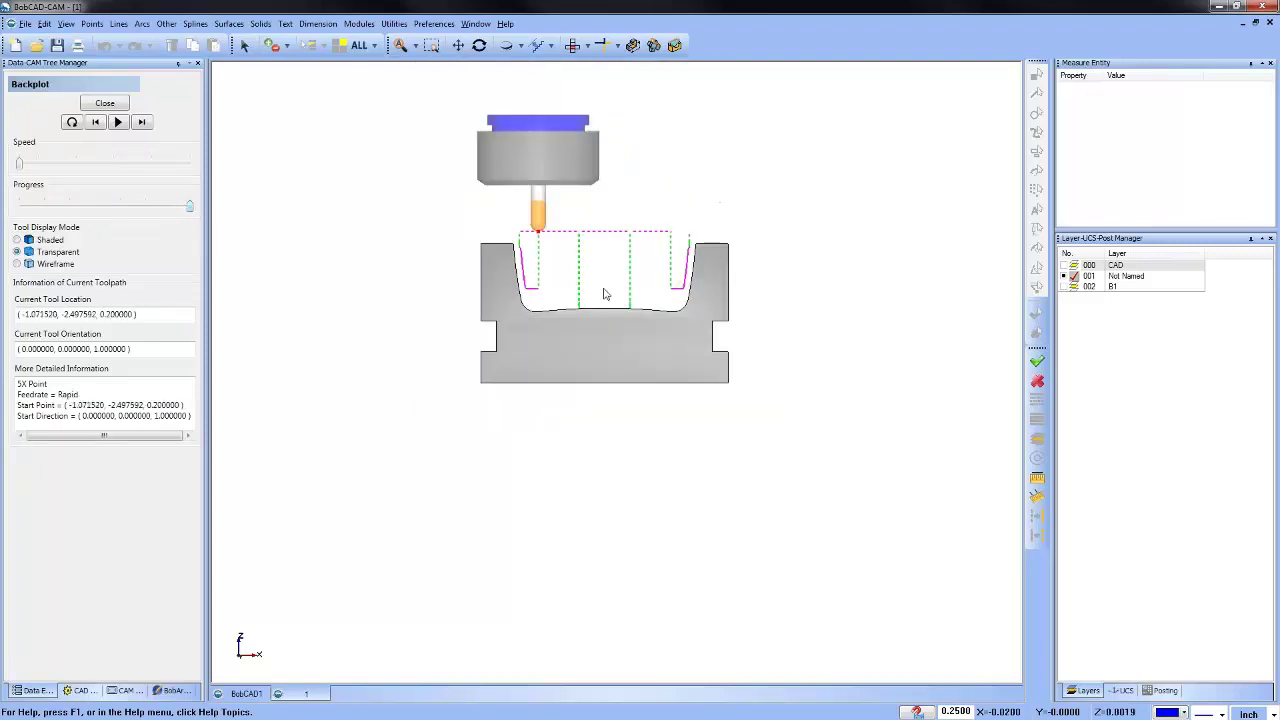
left_click(572, 45)
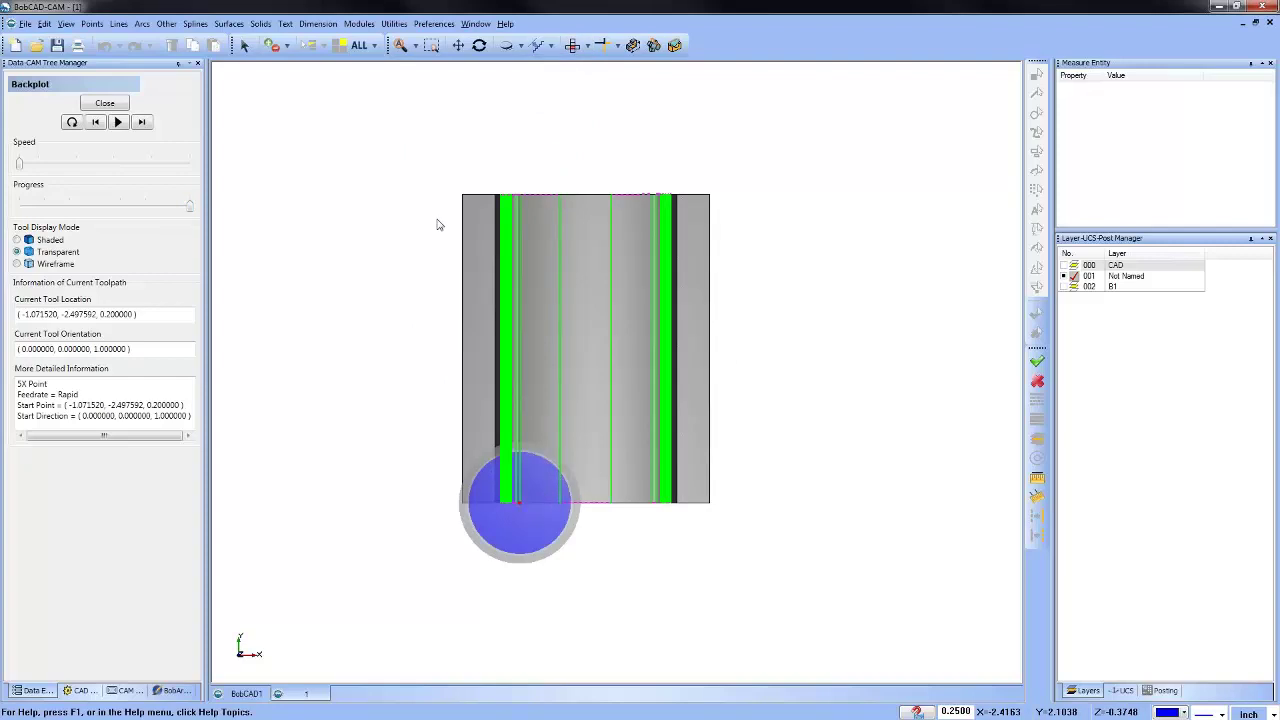
left_click(106, 103)
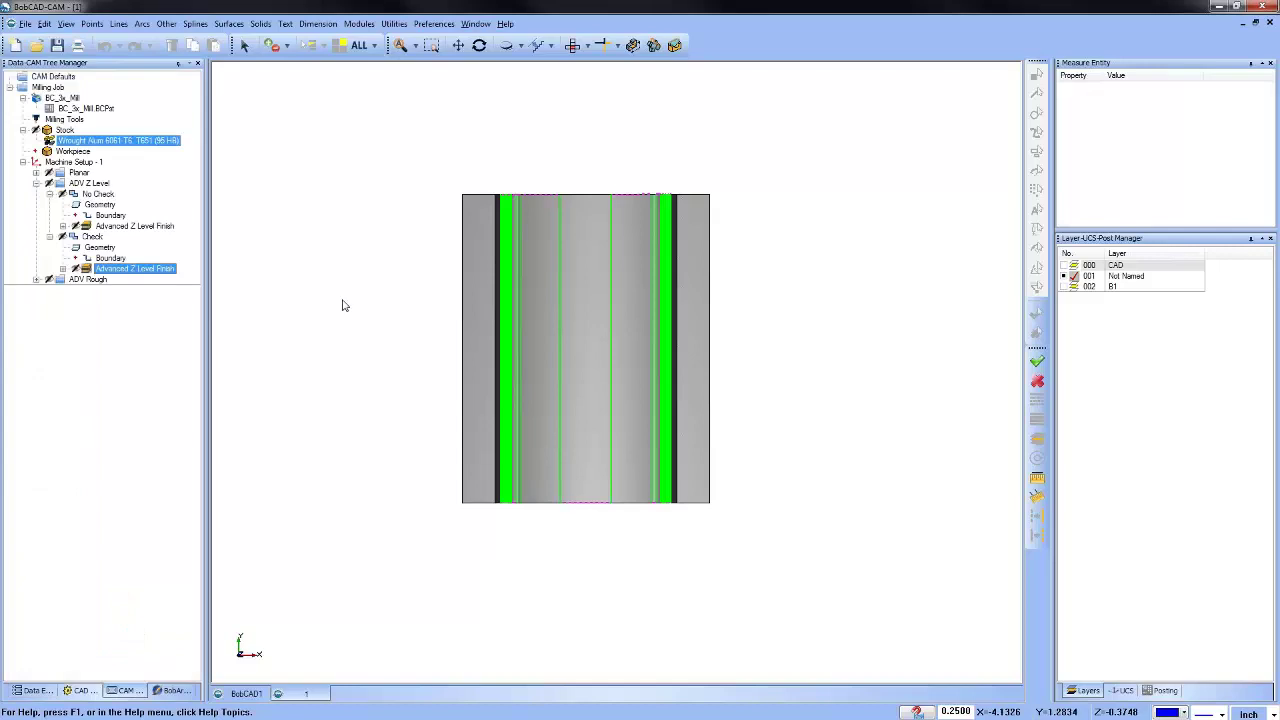
Examine the Check feature's toolpath in 3D, and display the No Check feature's Advanced Z Level Finish toolpath for comparison.
middle_click_drag(457, 429, 508, 386)
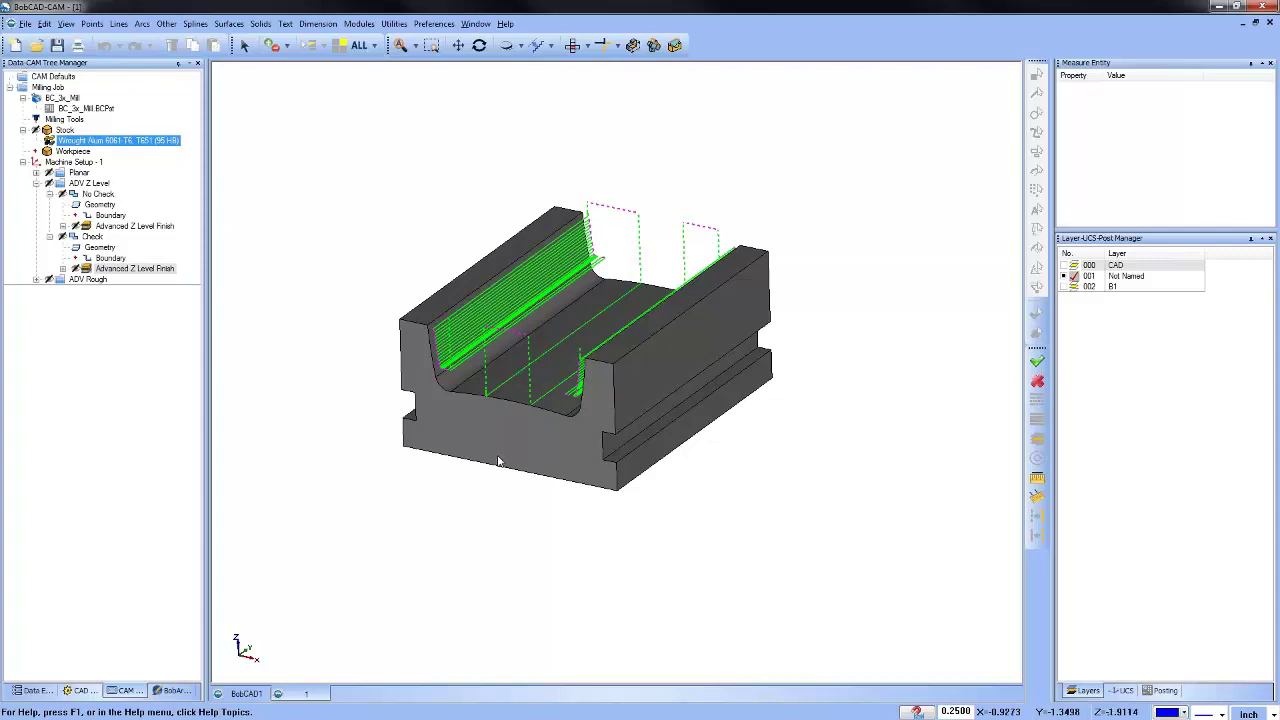
key("Down")
key("Down")
key("Down")
key("Down")
key("Down")
key("Down")
key("Down")
key("Down")
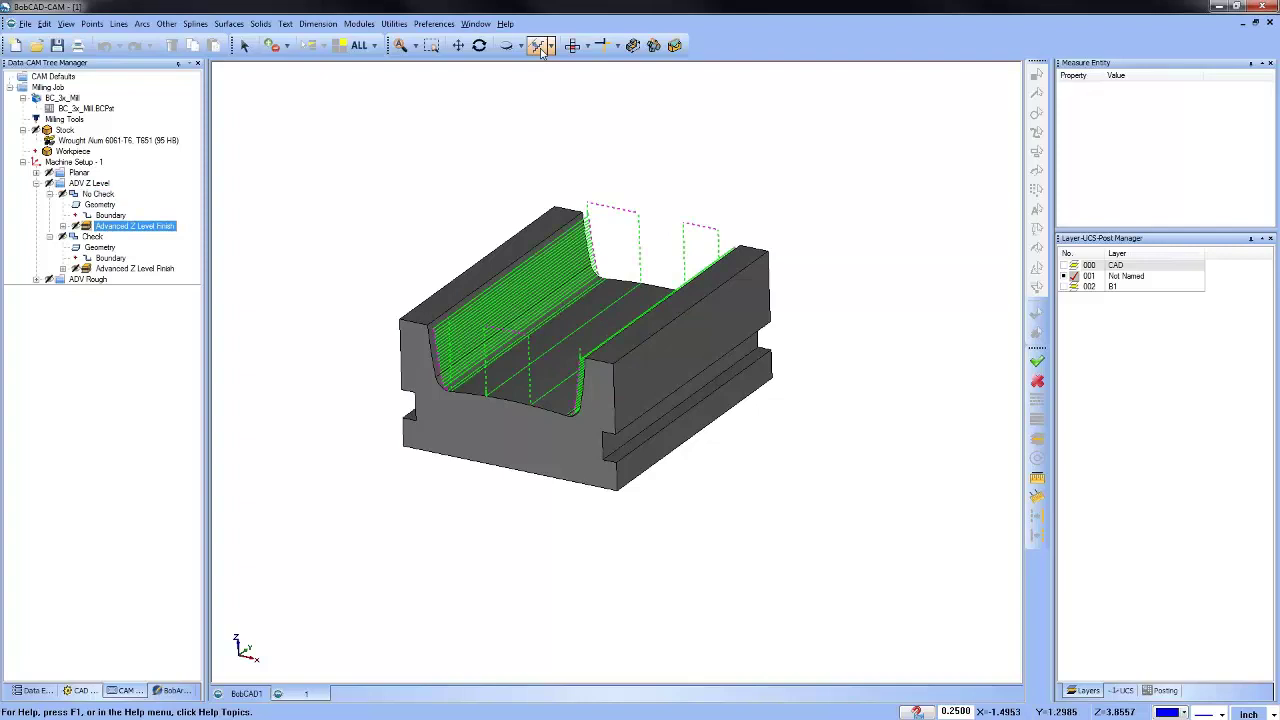
Edit the No Check feature's Advanced Z Level Finish toolpath in the Top view, deleting the passes along the middle of the cavity floor.
left_click(572, 45)
scroll(523, 308, "up", 1)
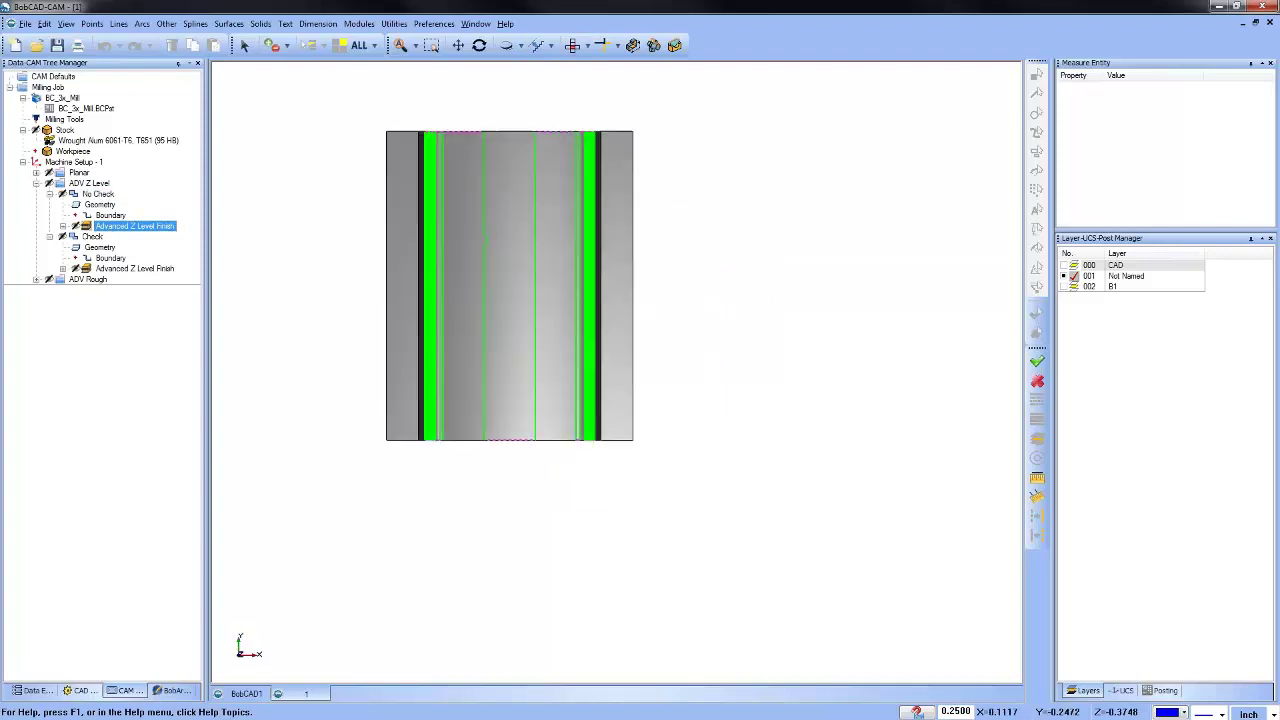
right_click(121, 233)
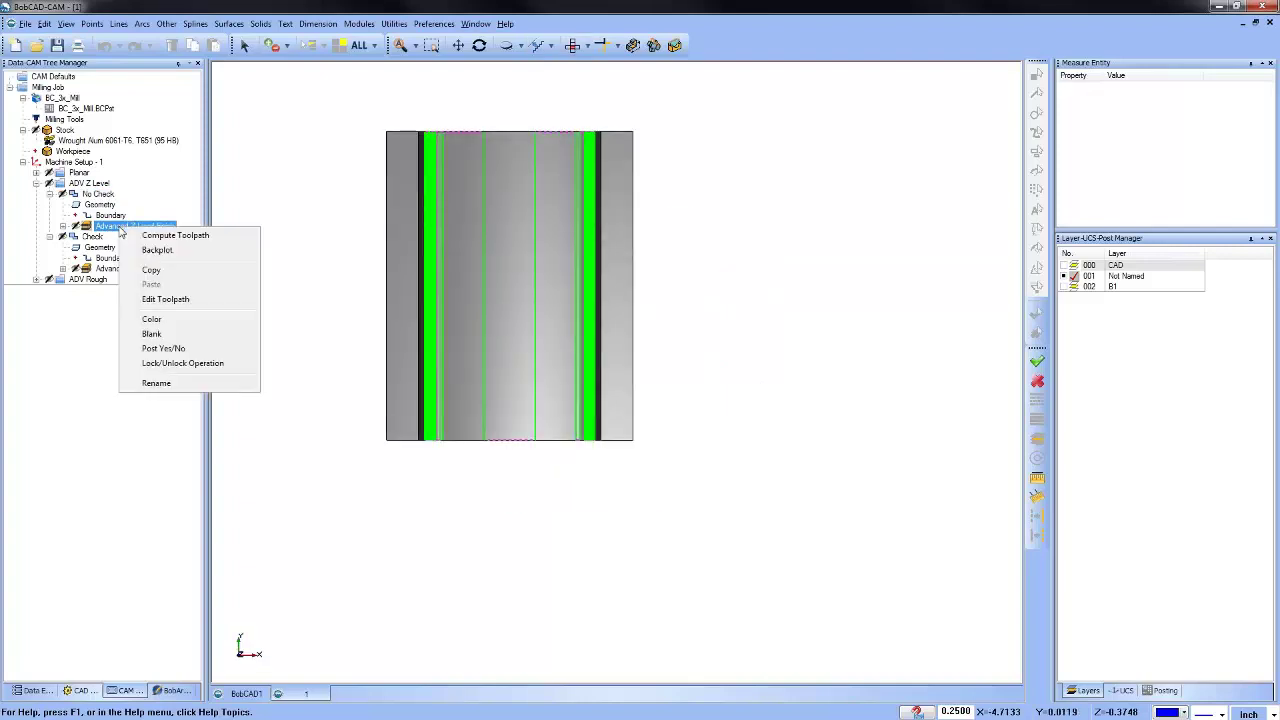
left_click(195, 299)
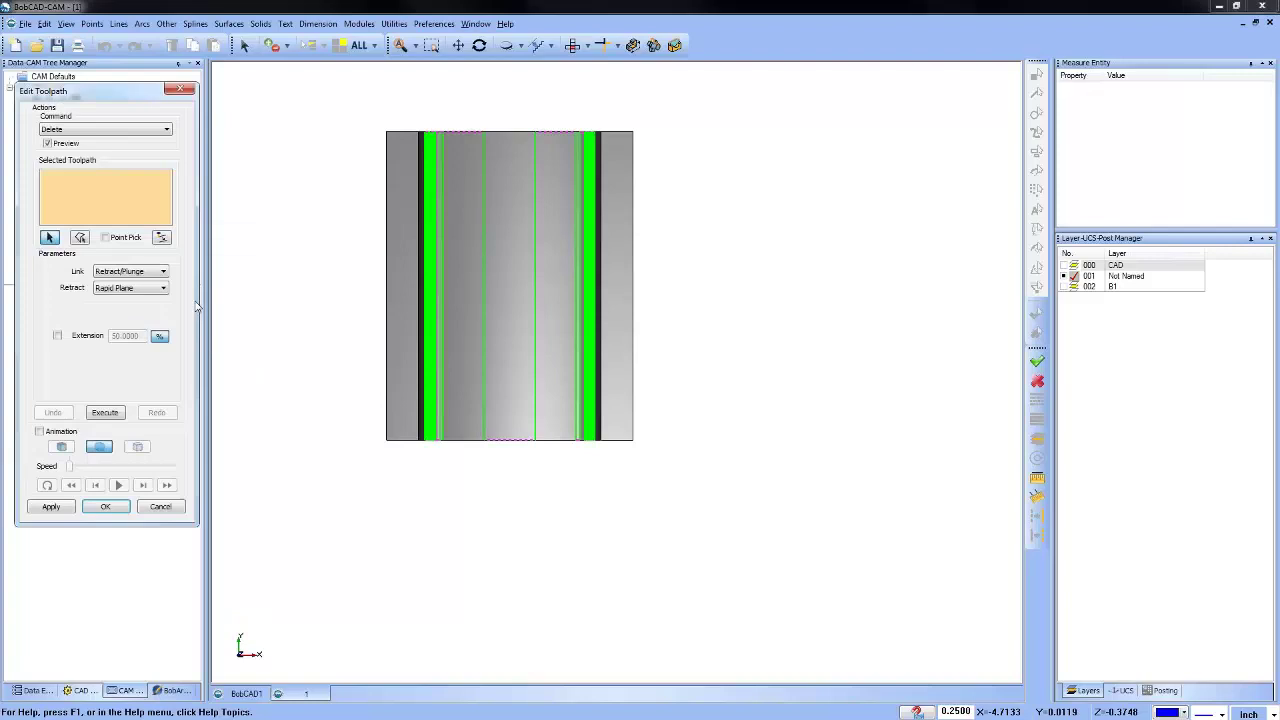
left_click_drag(463, 117, 557, 478)
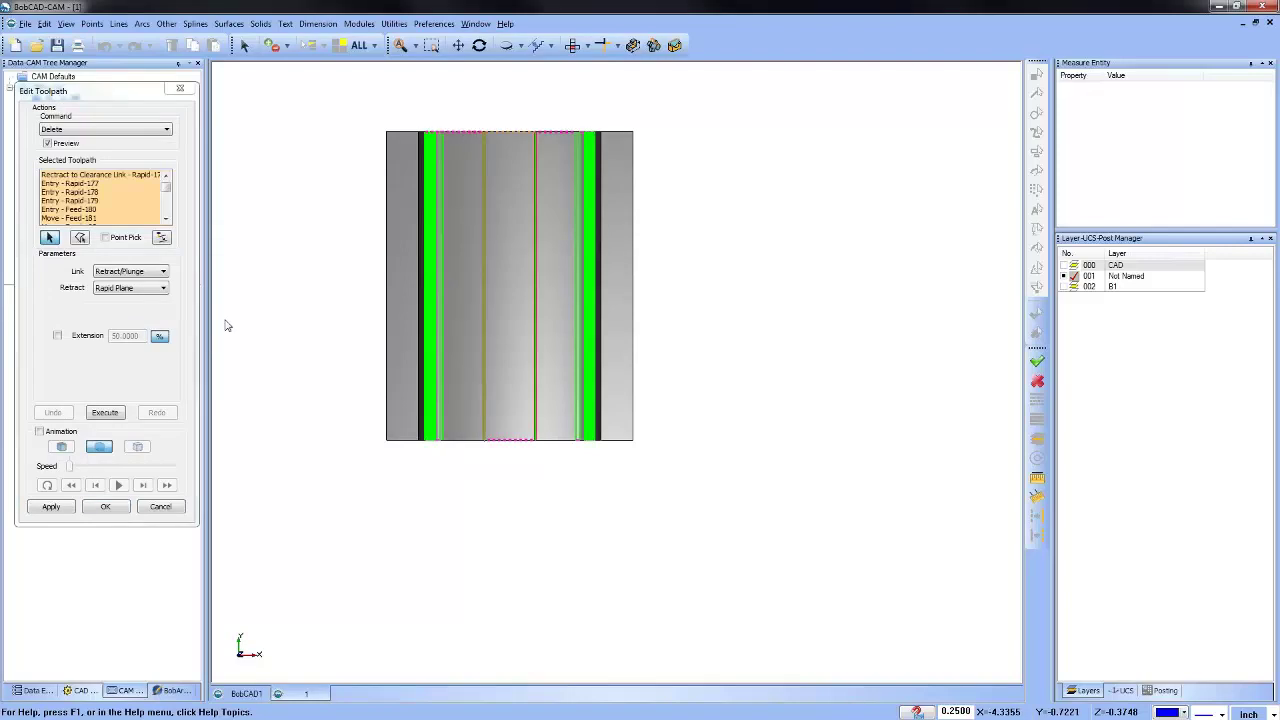
left_click(107, 412)
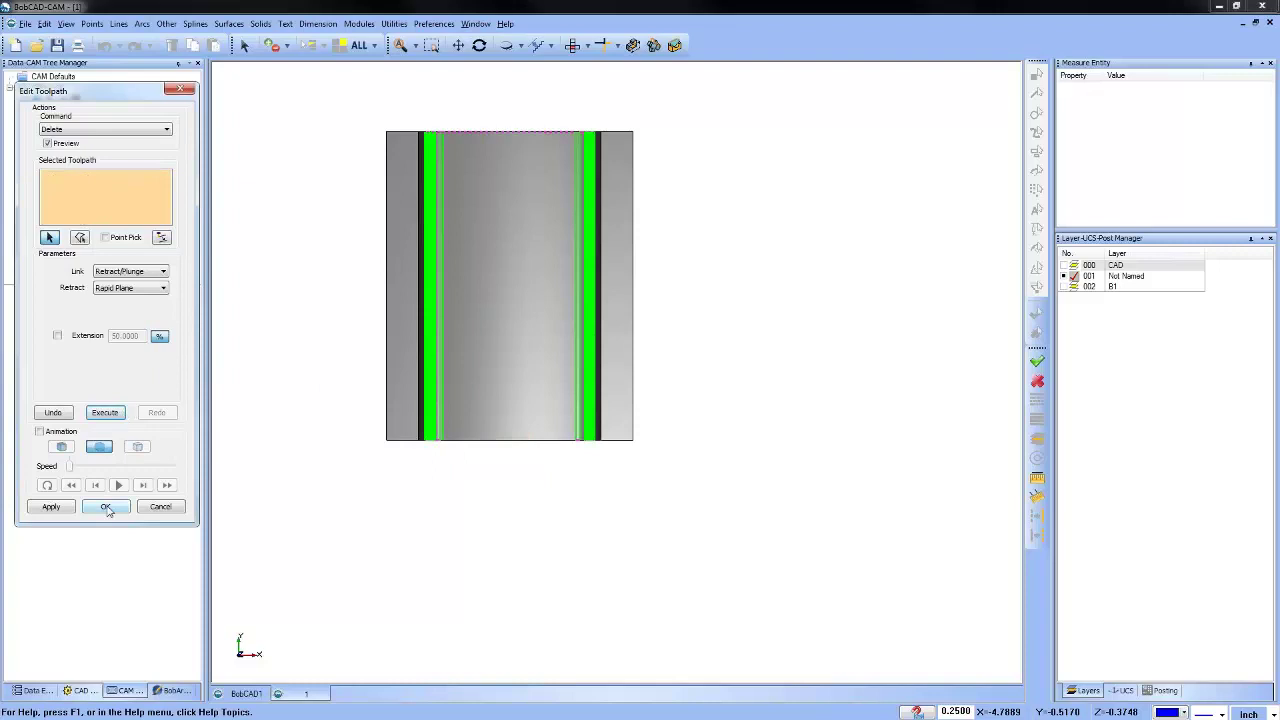
left_click(106, 506)
middle_click_drag(379, 502, 470, 565)
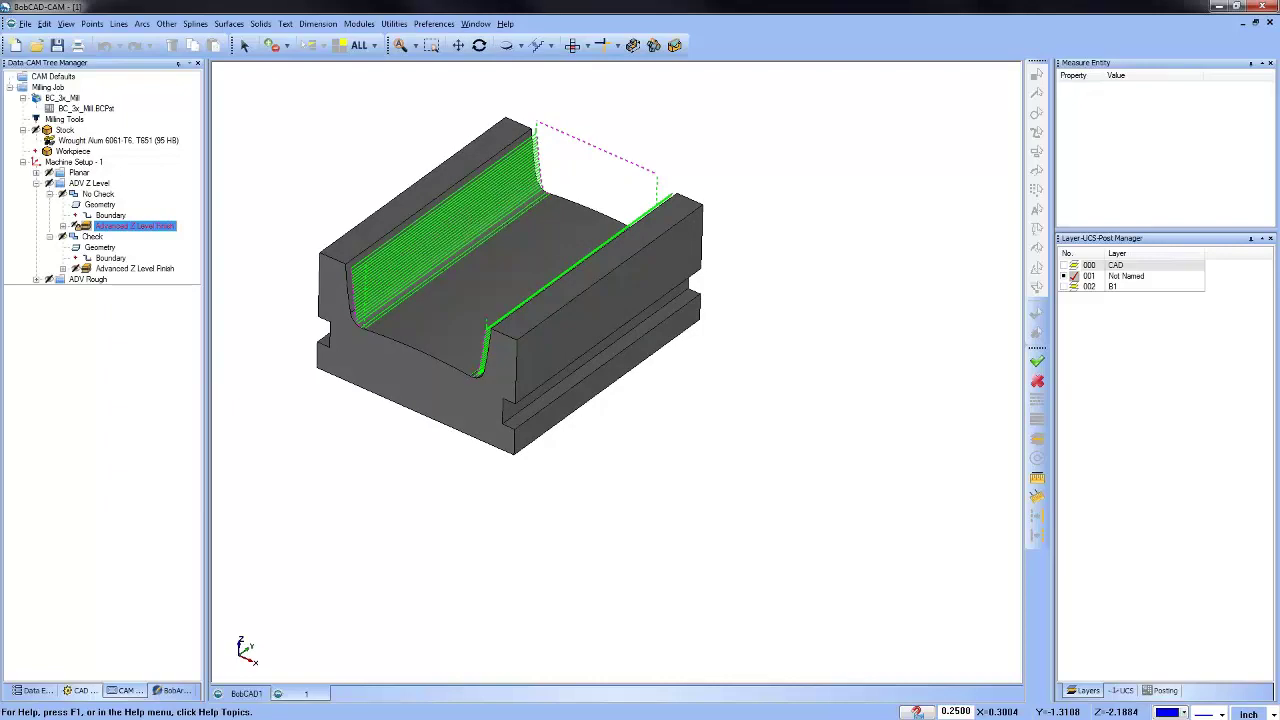
Open the Check feature's Advanced Z Level Finish toolpath for editing in the Top view, with polygon selection active.
left_click(128, 269)
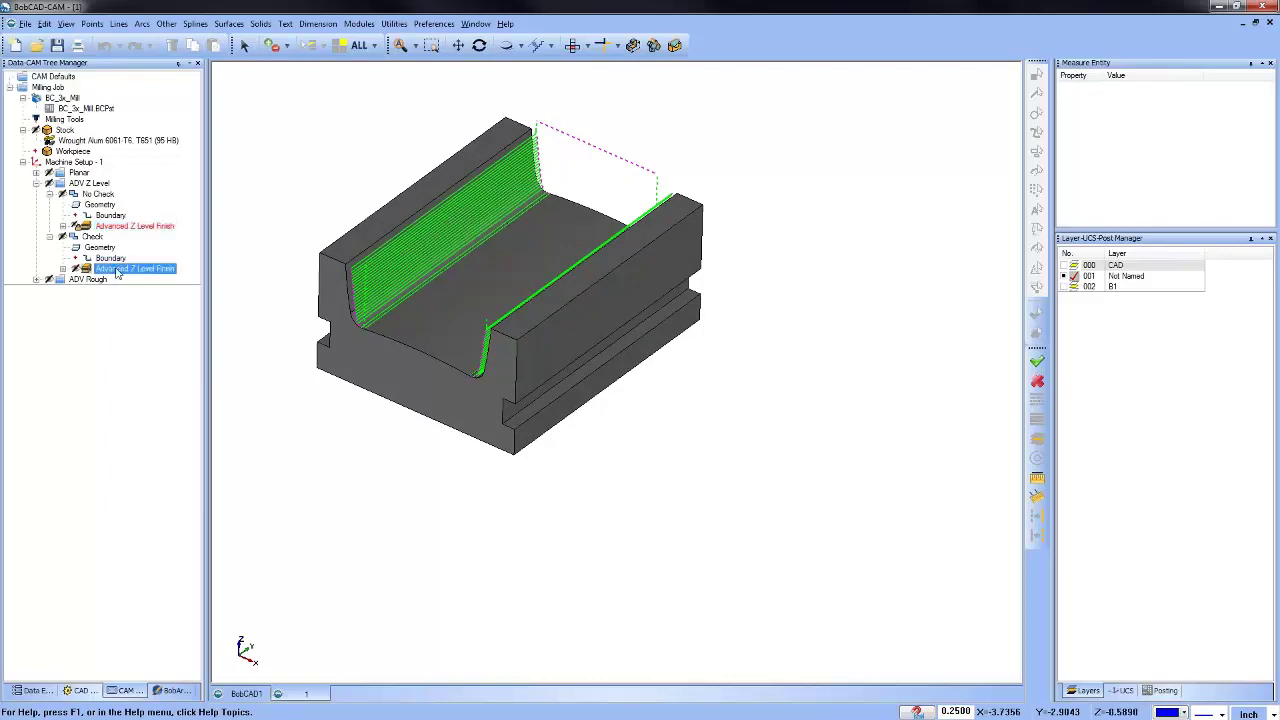
right_click(118, 275)
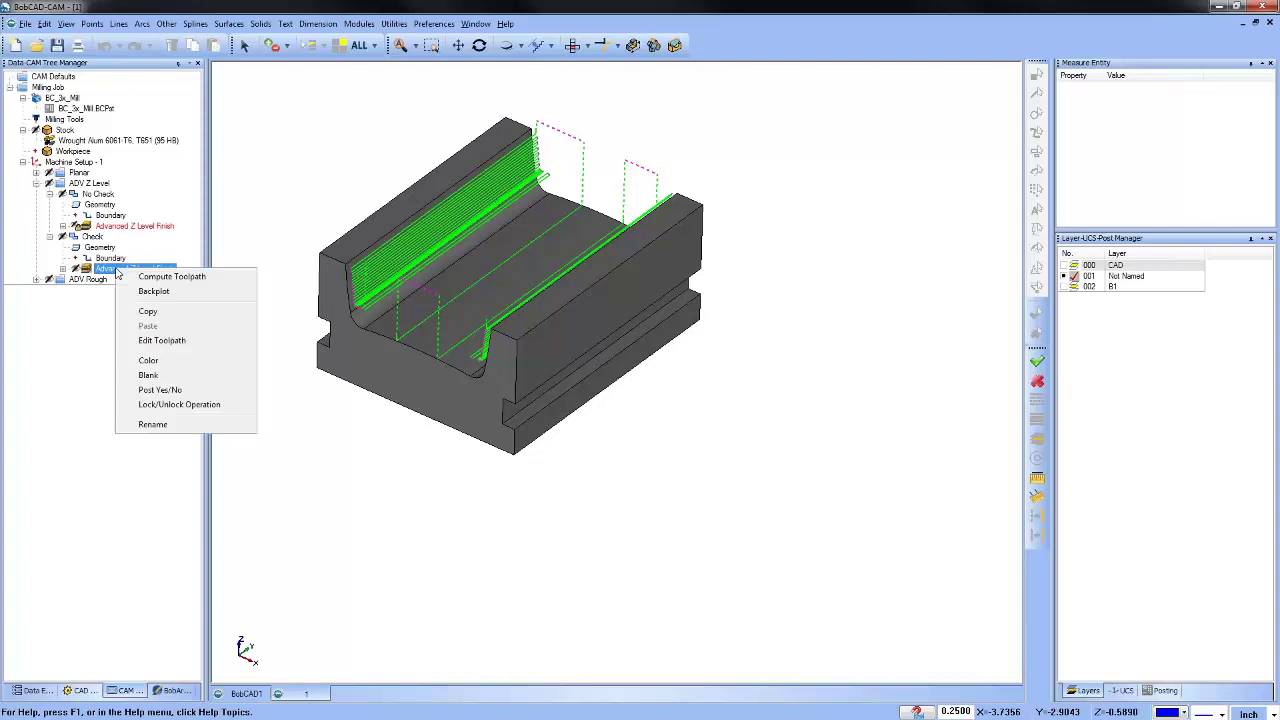
left_click(161, 340)
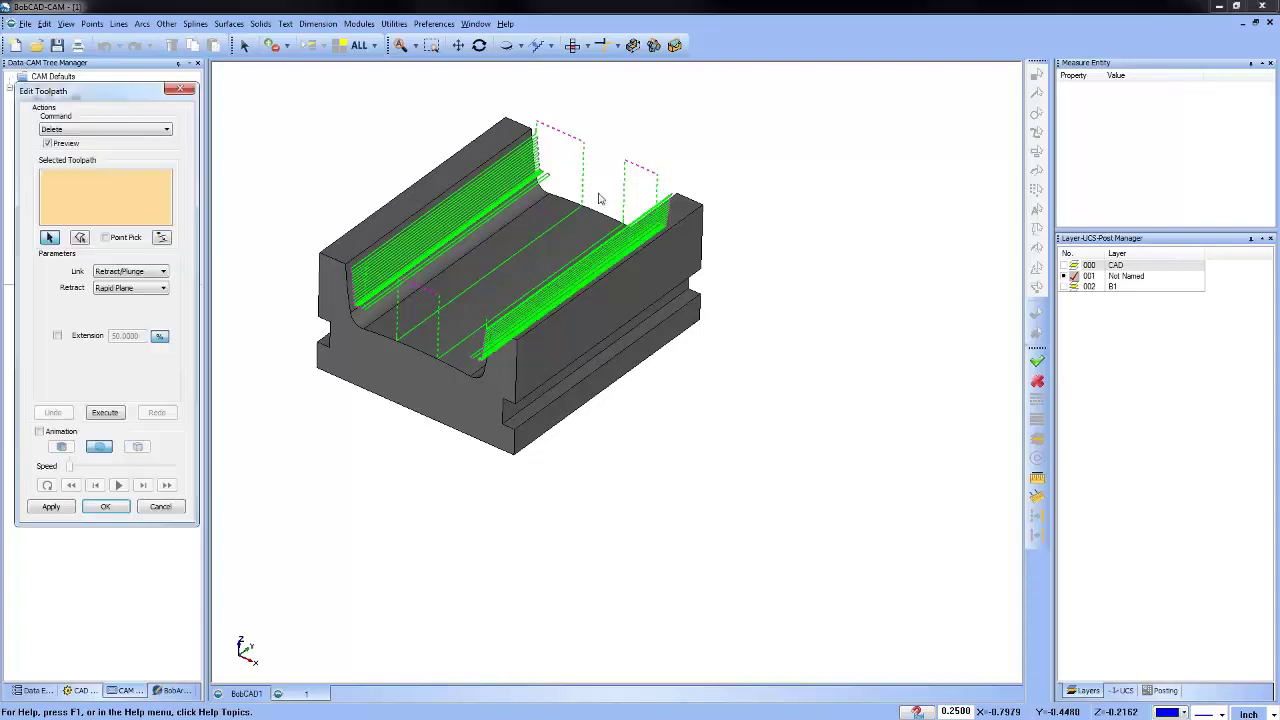
left_click(572, 45)
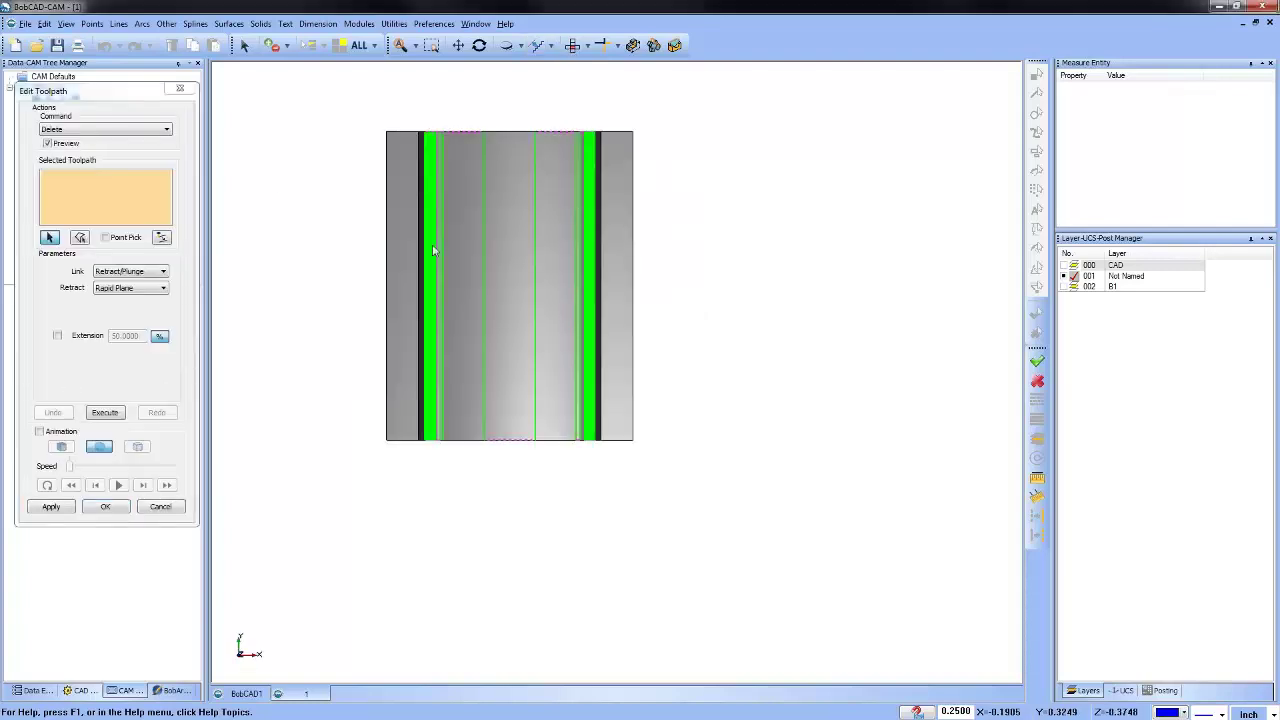
left_click(80, 238)
Outline the Check toolpath's passes between the two side walls with a polygon and delete them, then apply the edit.
scroll(418, 150, "up", 5)
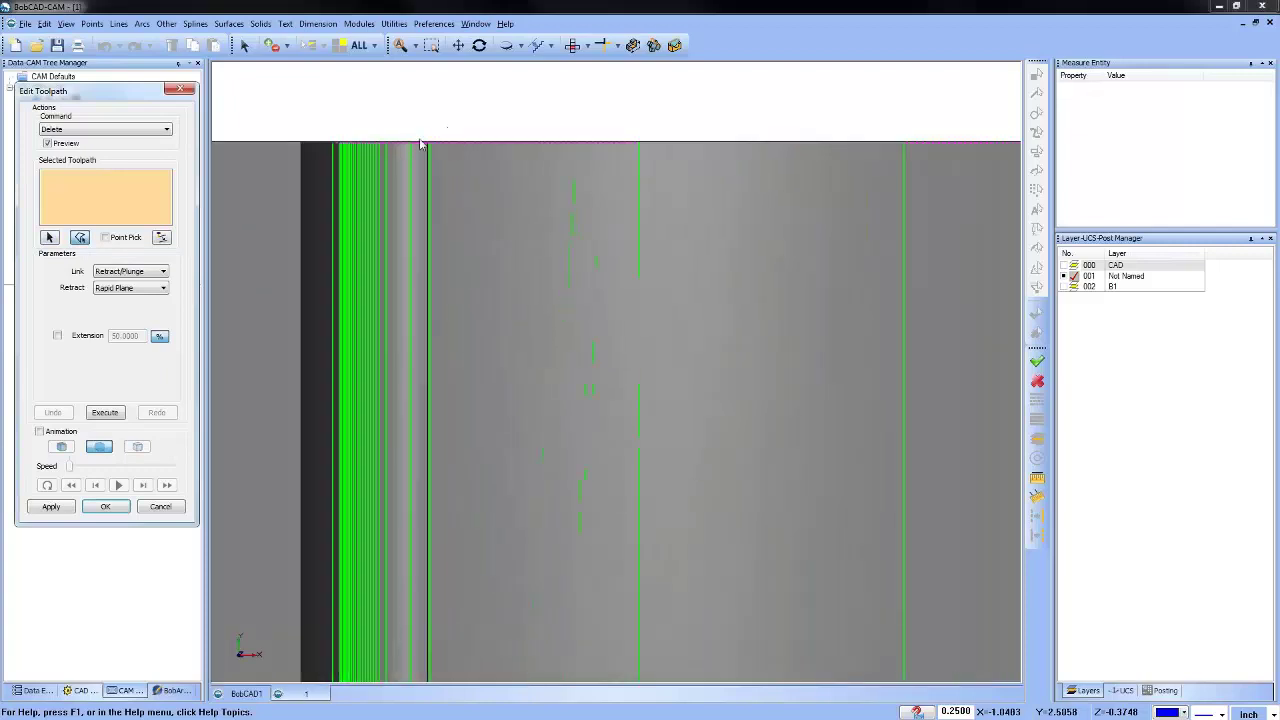
left_click(398, 135)
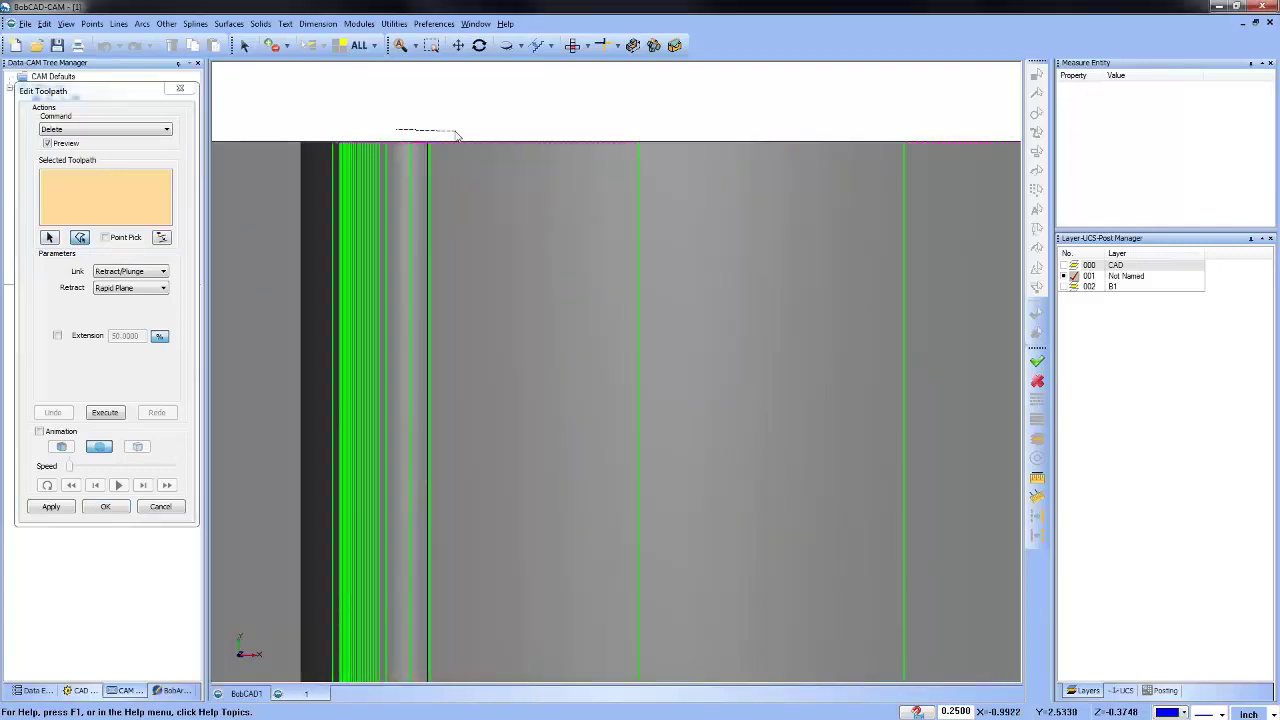
scroll(457, 134, "down", 4)
scroll(650, 130, "up", 5)
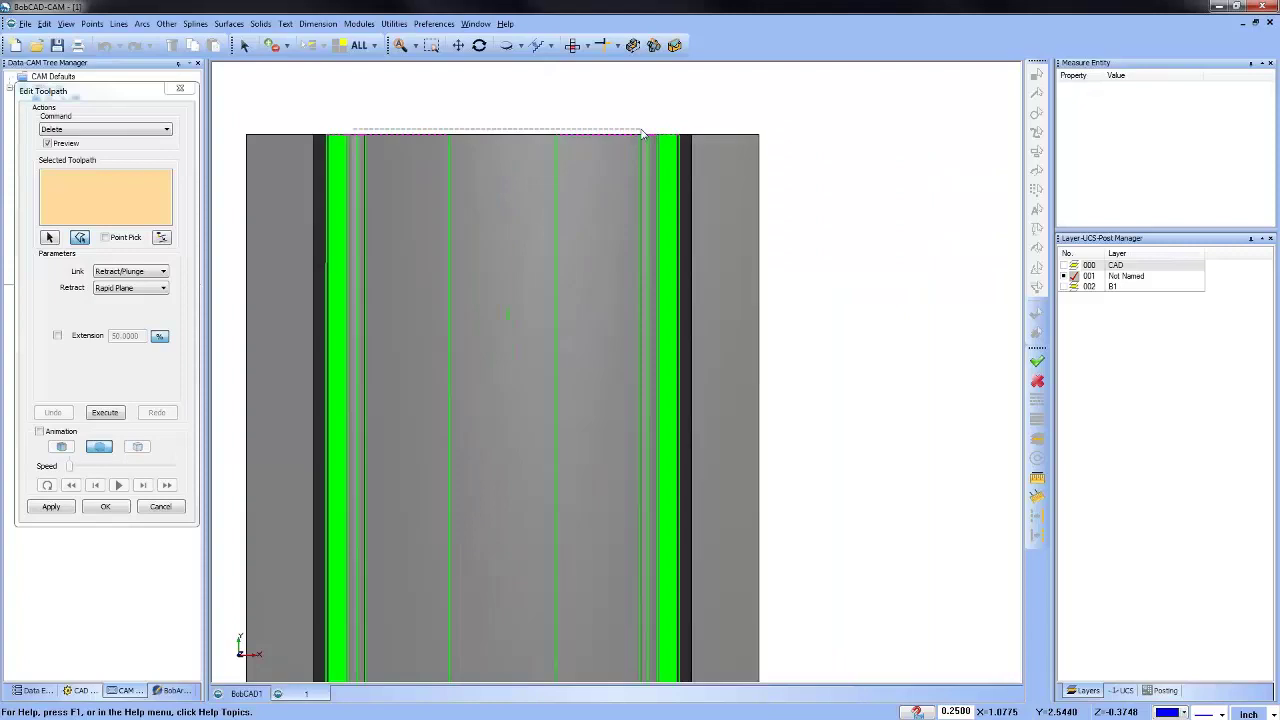
scroll(660, 164, "down", 5)
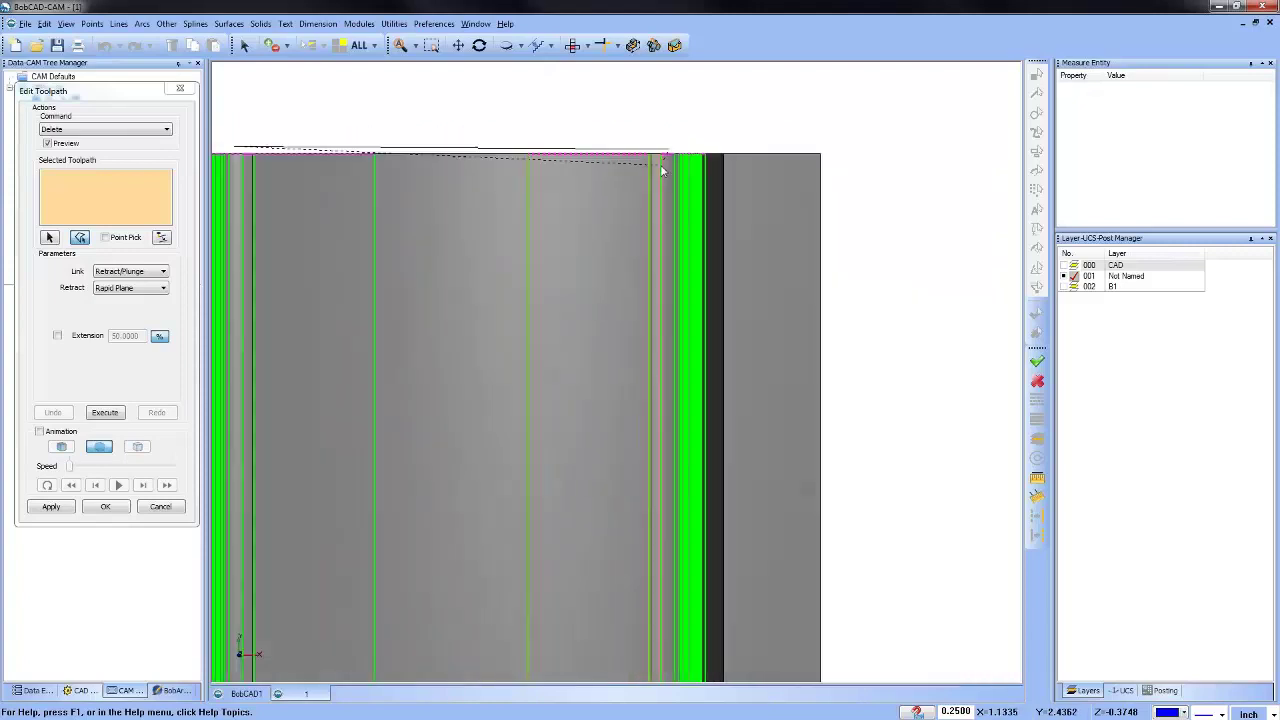
middle_click_drag(664, 510, 623, 451)
scroll(620, 440, "up", 6)
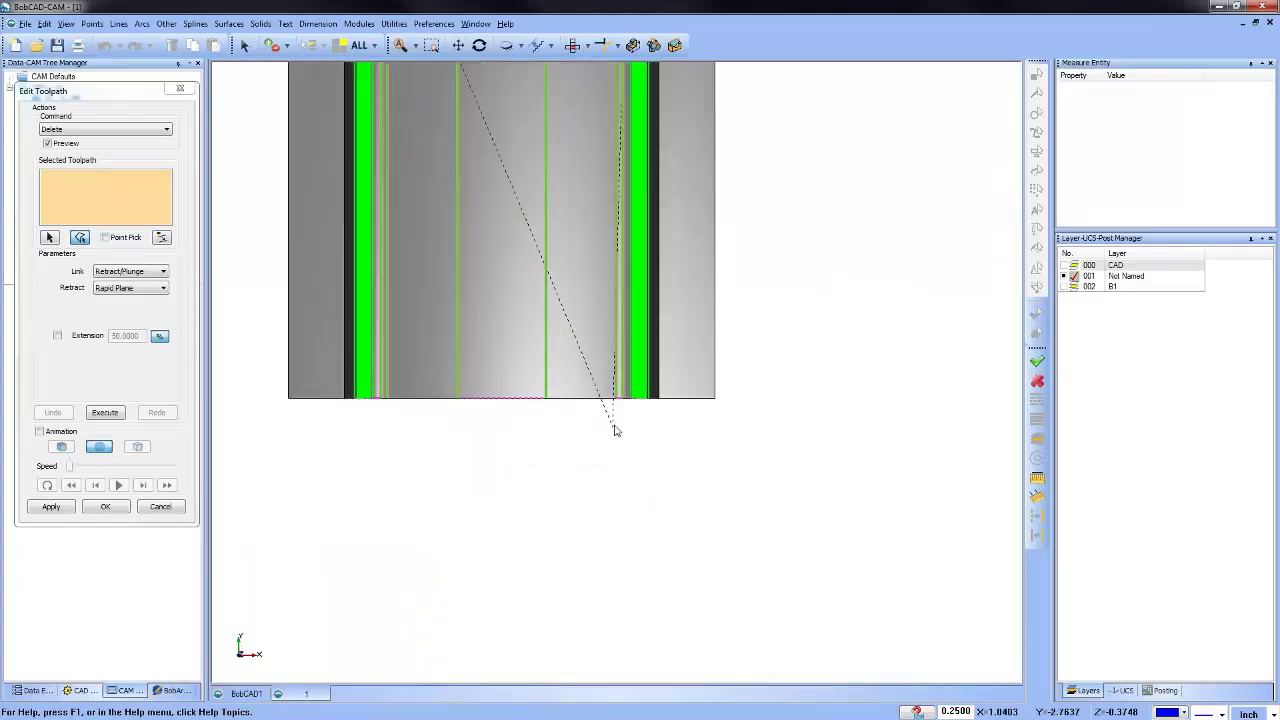
left_click(646, 397)
scroll(466, 409, "down", 5)
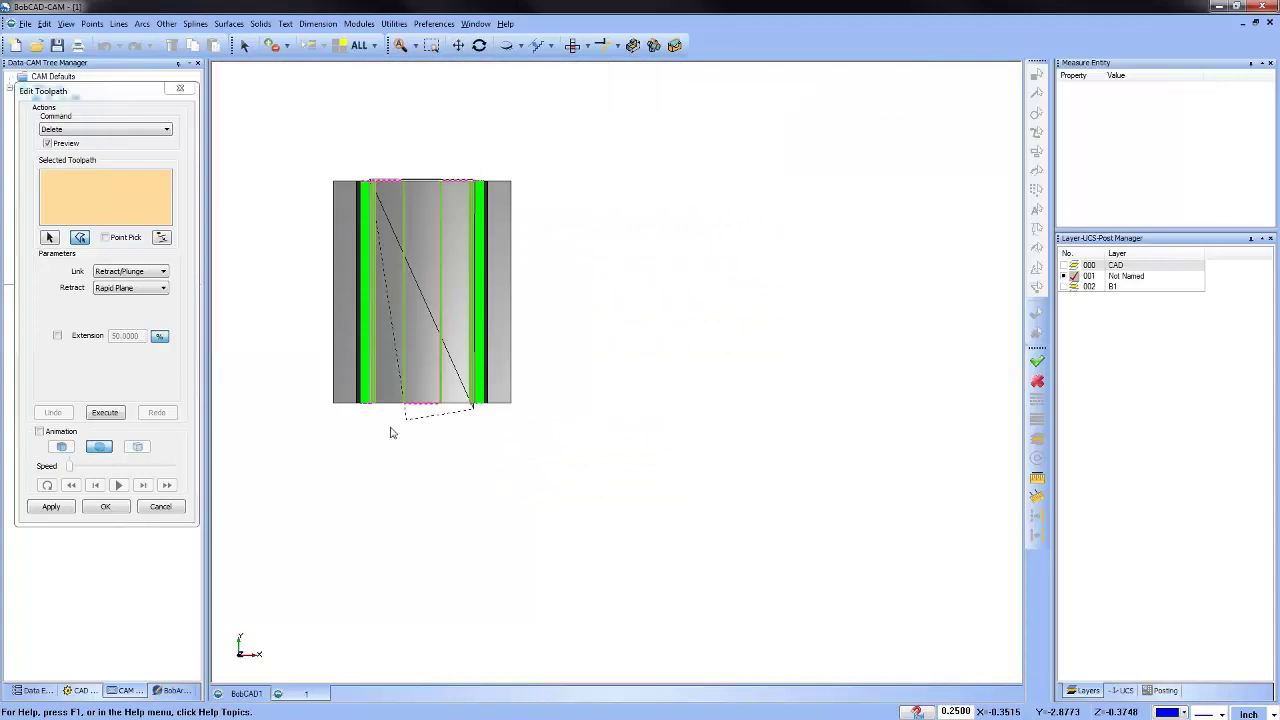
middle_click_drag(389, 431, 455, 420)
scroll(446, 406, "up", 3)
scroll(445, 403, "up", 3)
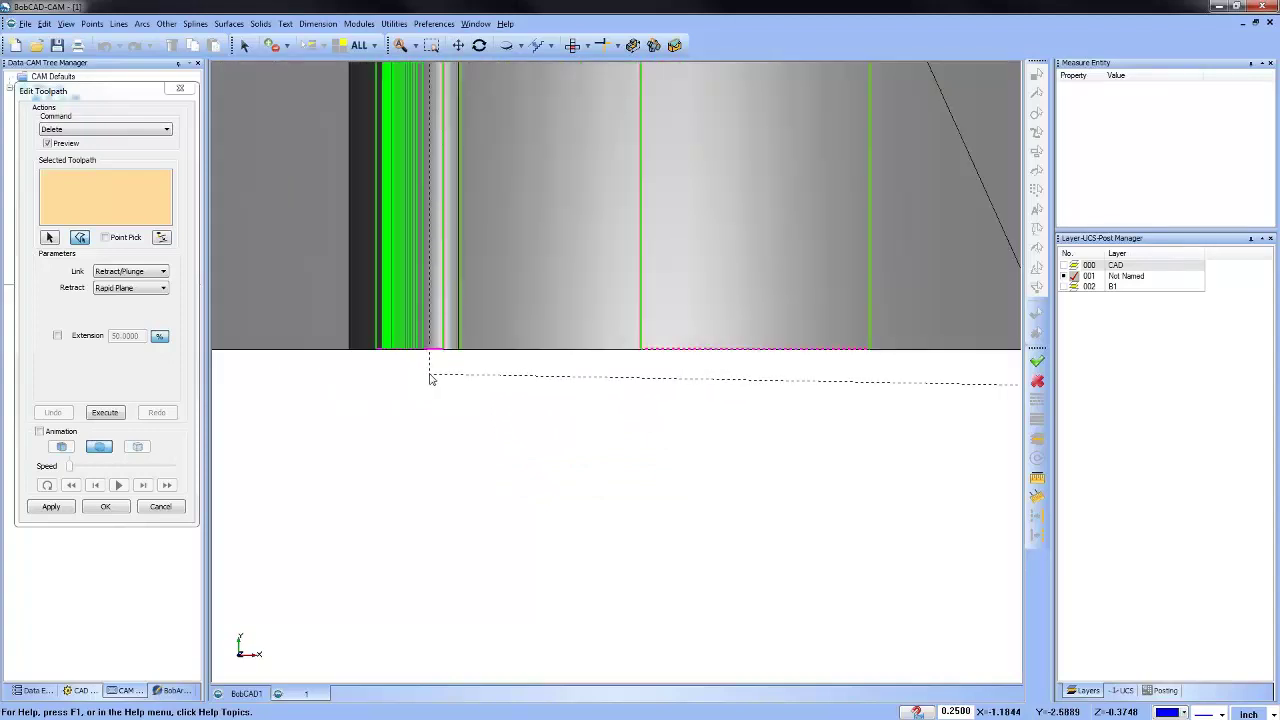
left_click(431, 373)
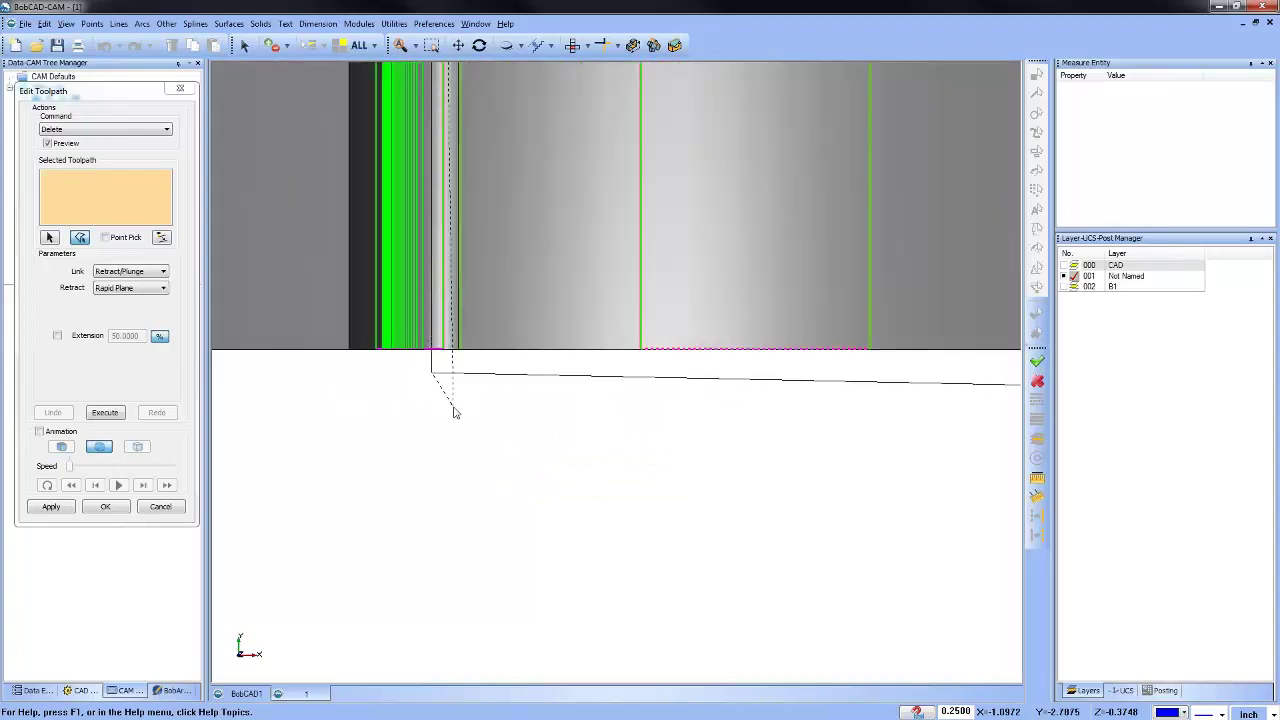
right_click(454, 411)
left_click(485, 416)
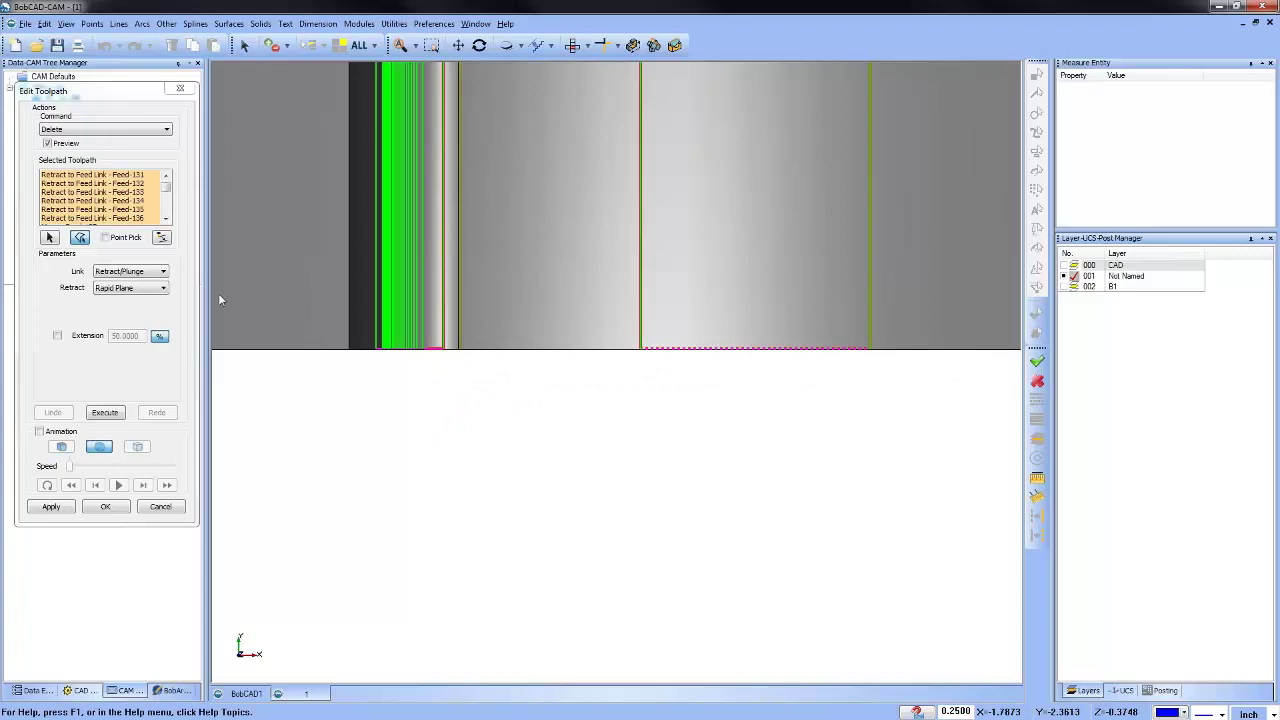
left_click(105, 413)
left_click(105, 507)
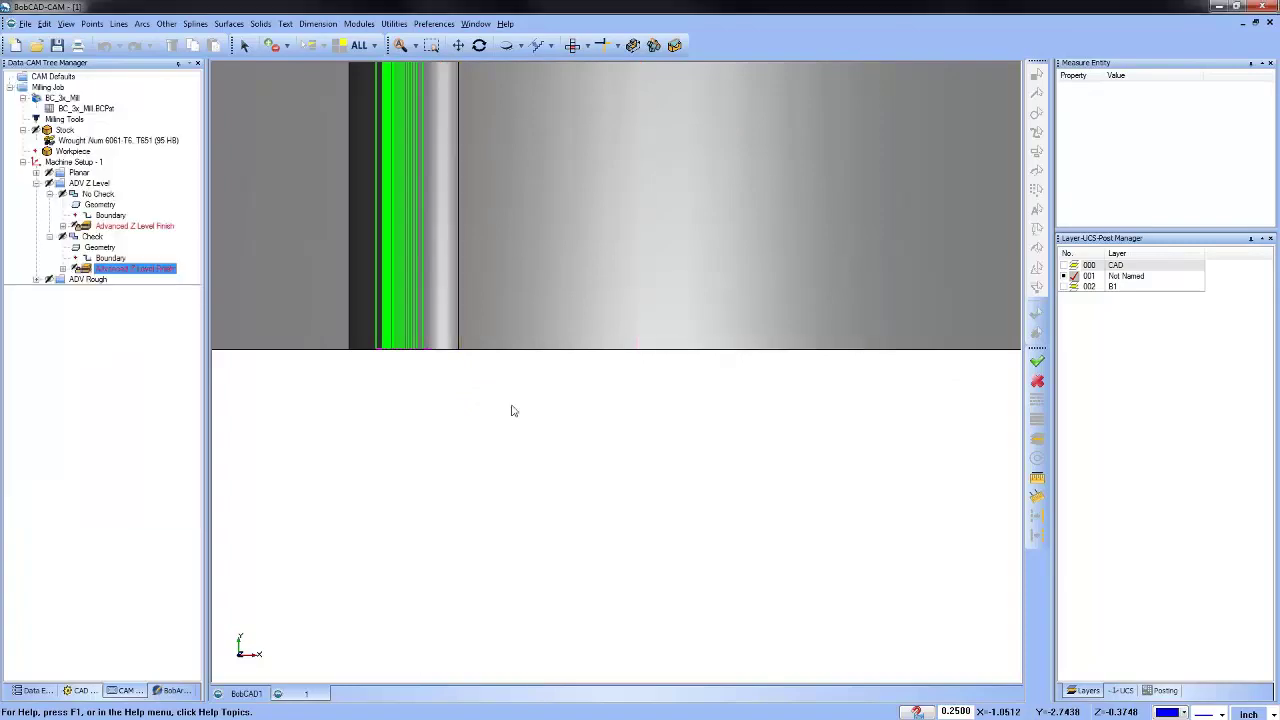
key("Home")
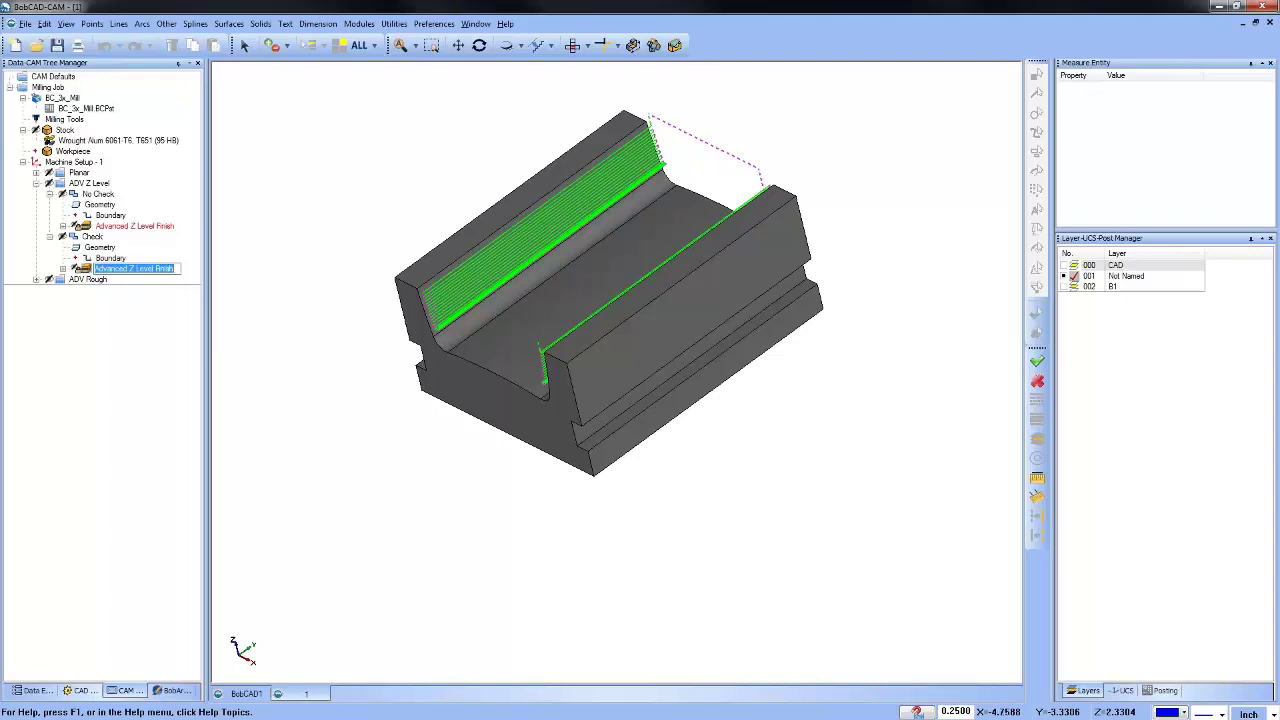
Collapse the ADV Z Level group, expand ADV Rough, and examine the No Check feature's Advanced Rough toolpath in 3D.
left_click(40, 172)
left_click(36, 183)
left_click(36, 194)
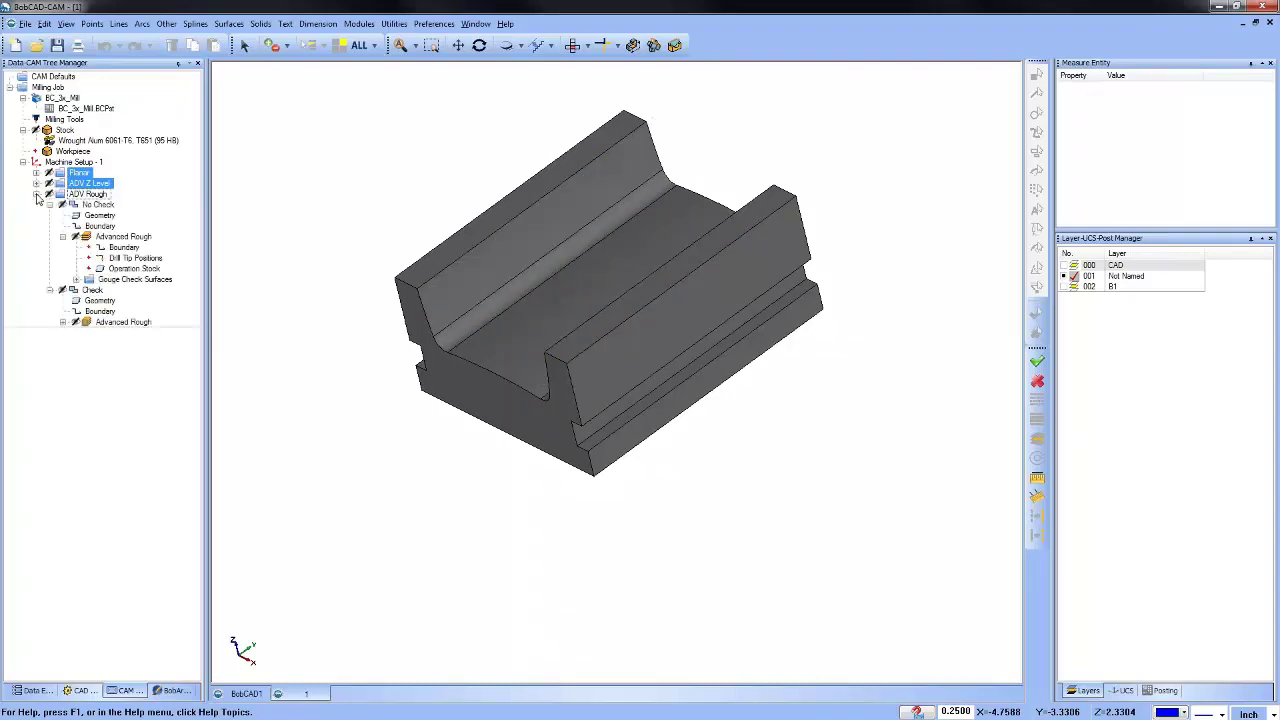
left_click(110, 237)
left_click(133, 258)
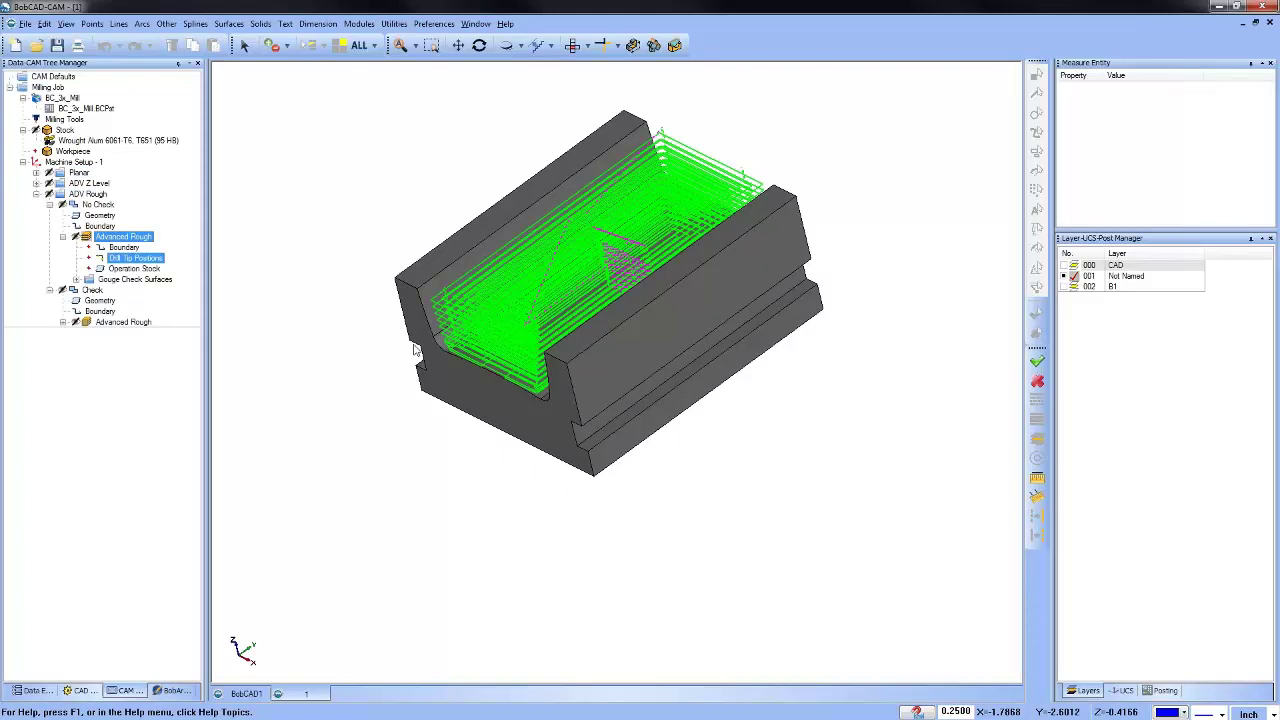
left_click(134, 268)
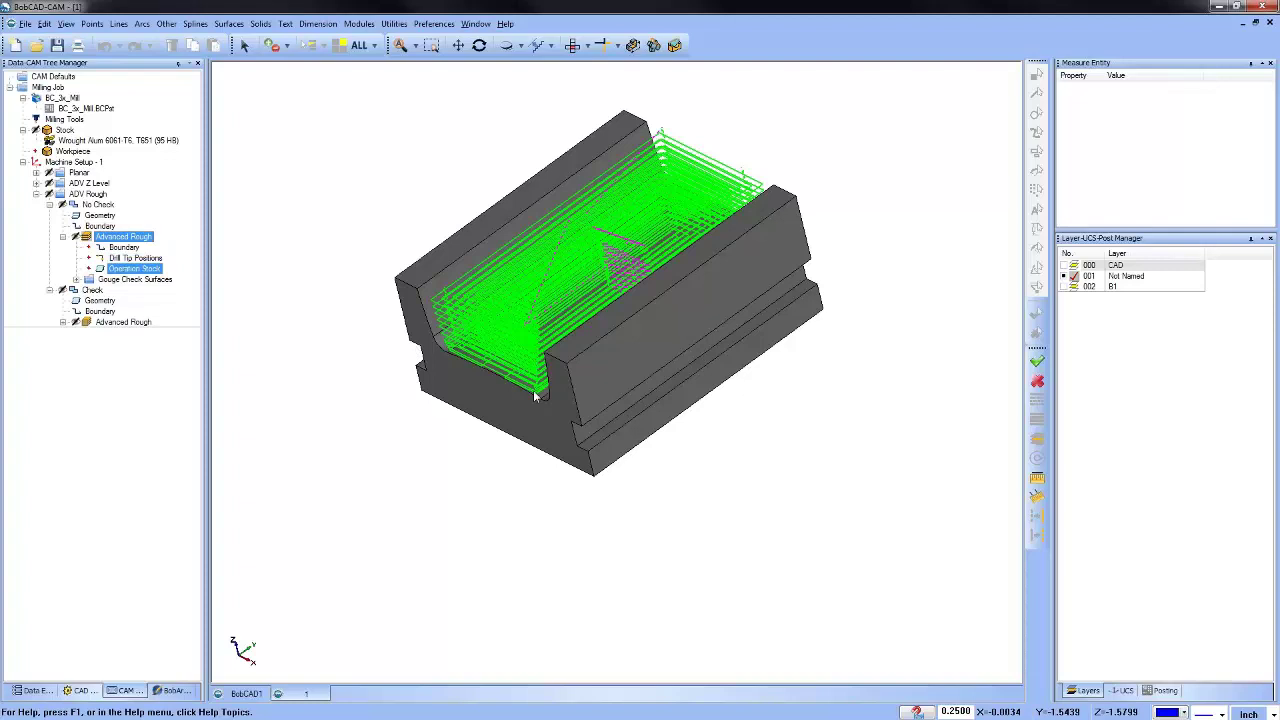
middle_click_drag(560, 390, 614, 399)
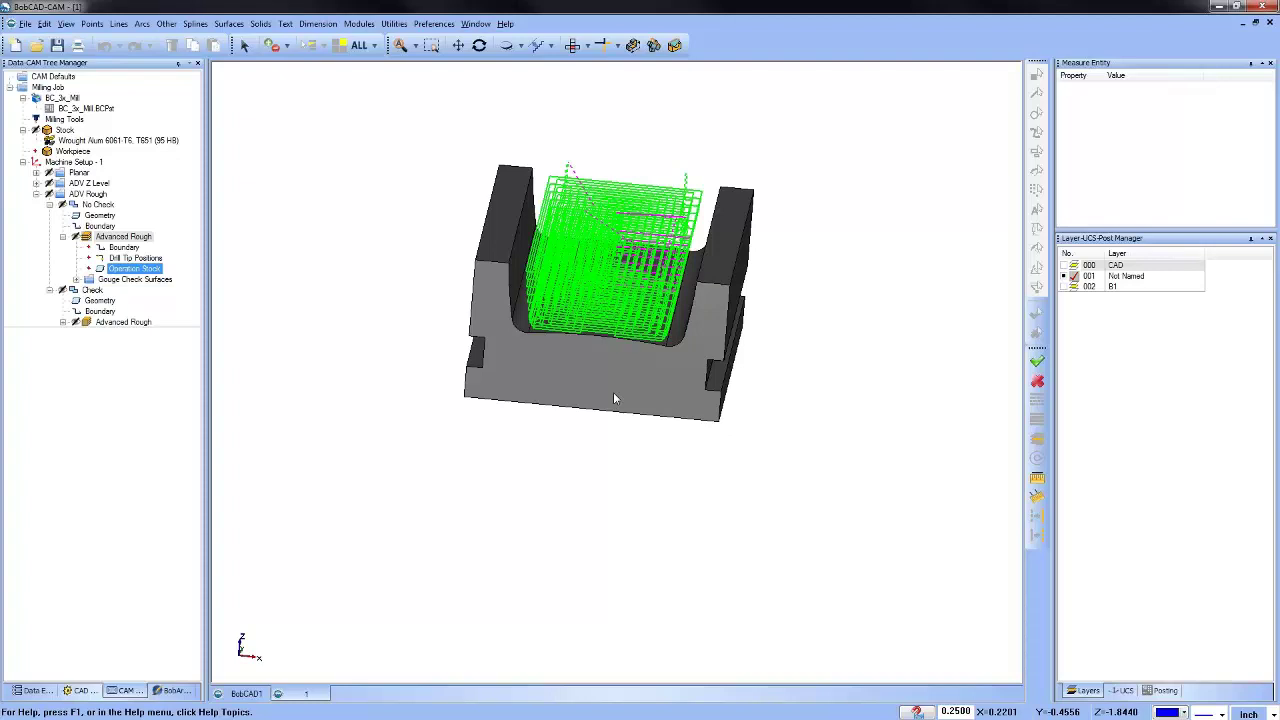
mouse_move(658, 366)
middle_mouse_down()
mouse_move(621, 338)
mouse_move(651, 376)
middle_mouse_up()
Backplot the No Check feature's Advanced Rough toolpath in the Front view, advancing to a deep pass beside the cavity wall, then close the backplot.
left_click(122, 237)
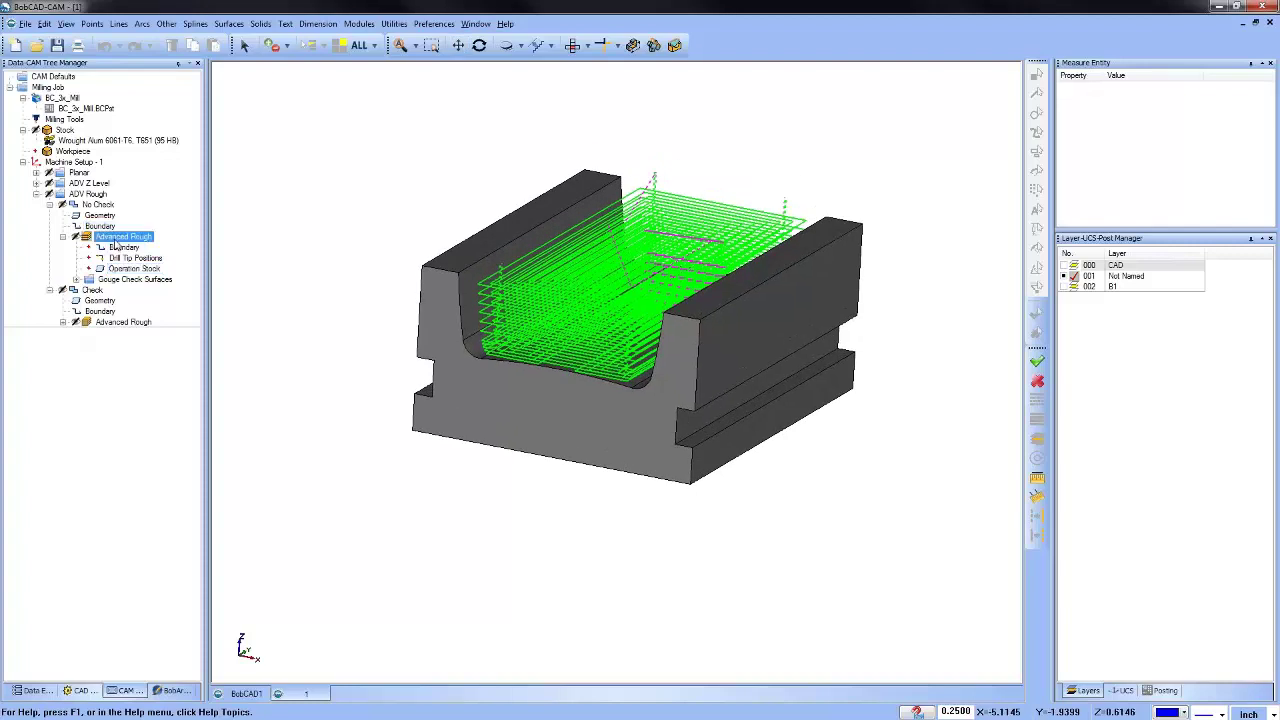
right_click(116, 243)
left_click(153, 263)
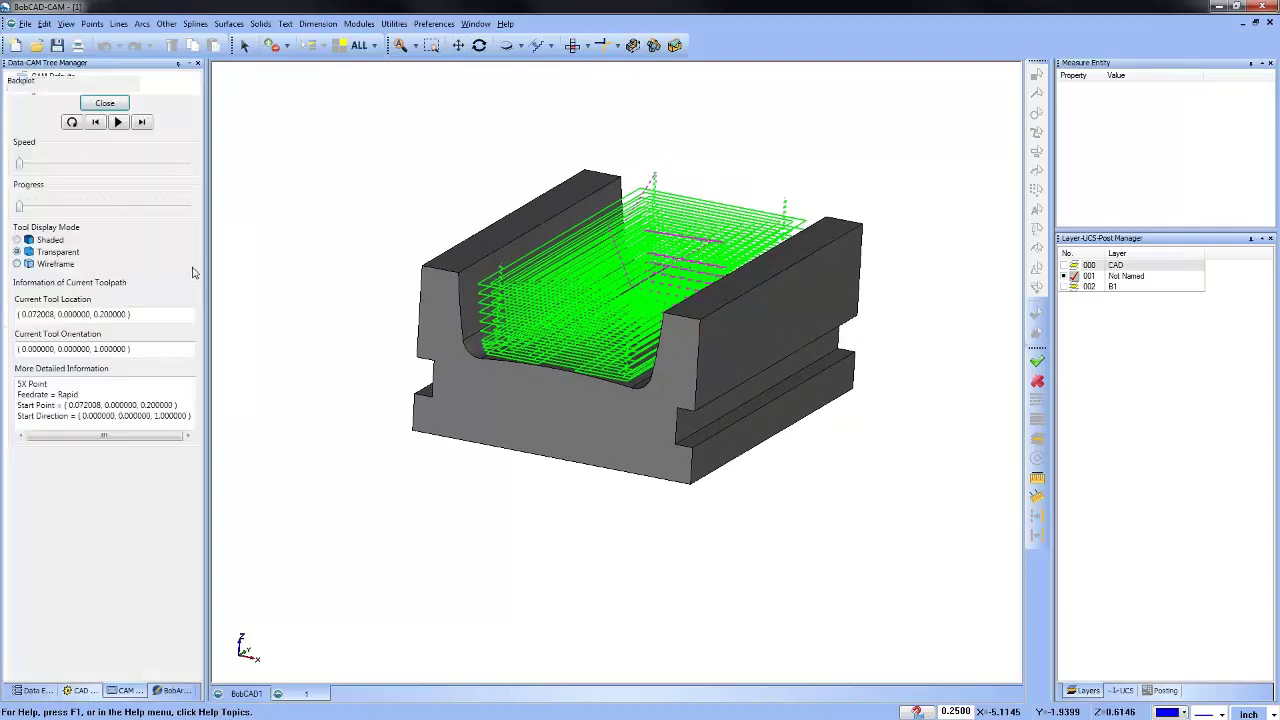
left_click(578, 45)
left_click(597, 80)
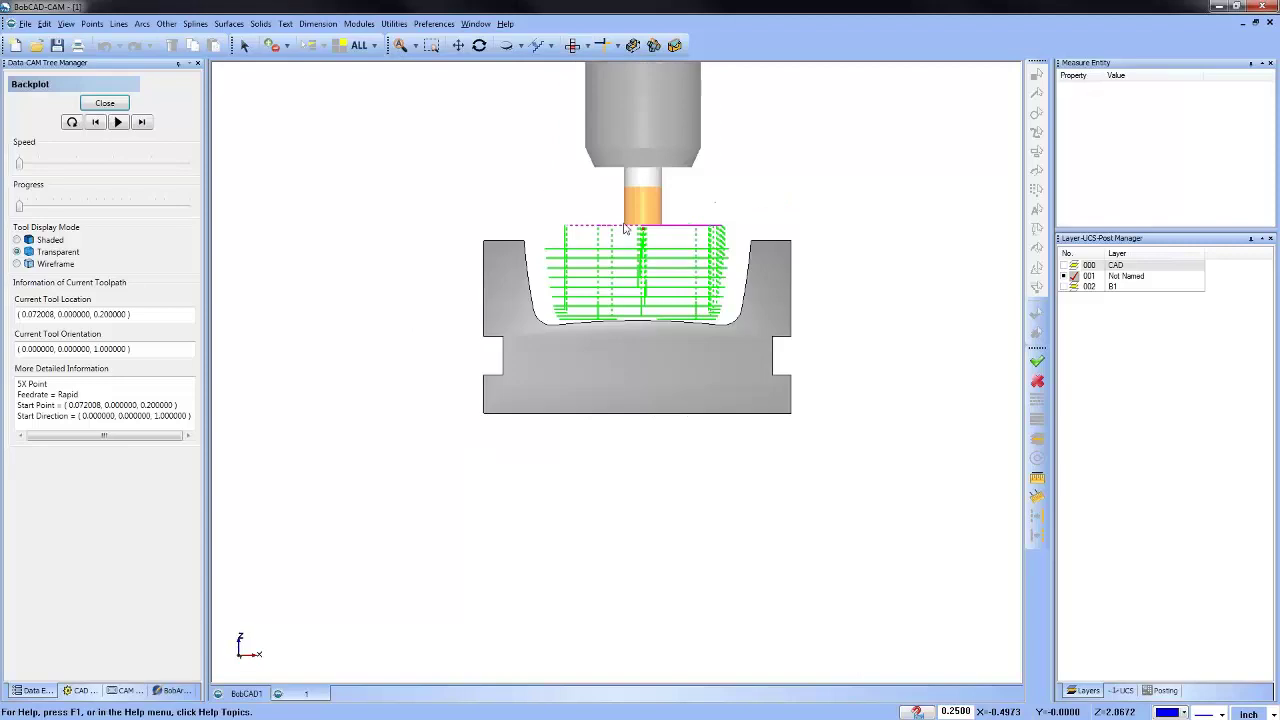
left_click_drag(24, 206, 145, 238)
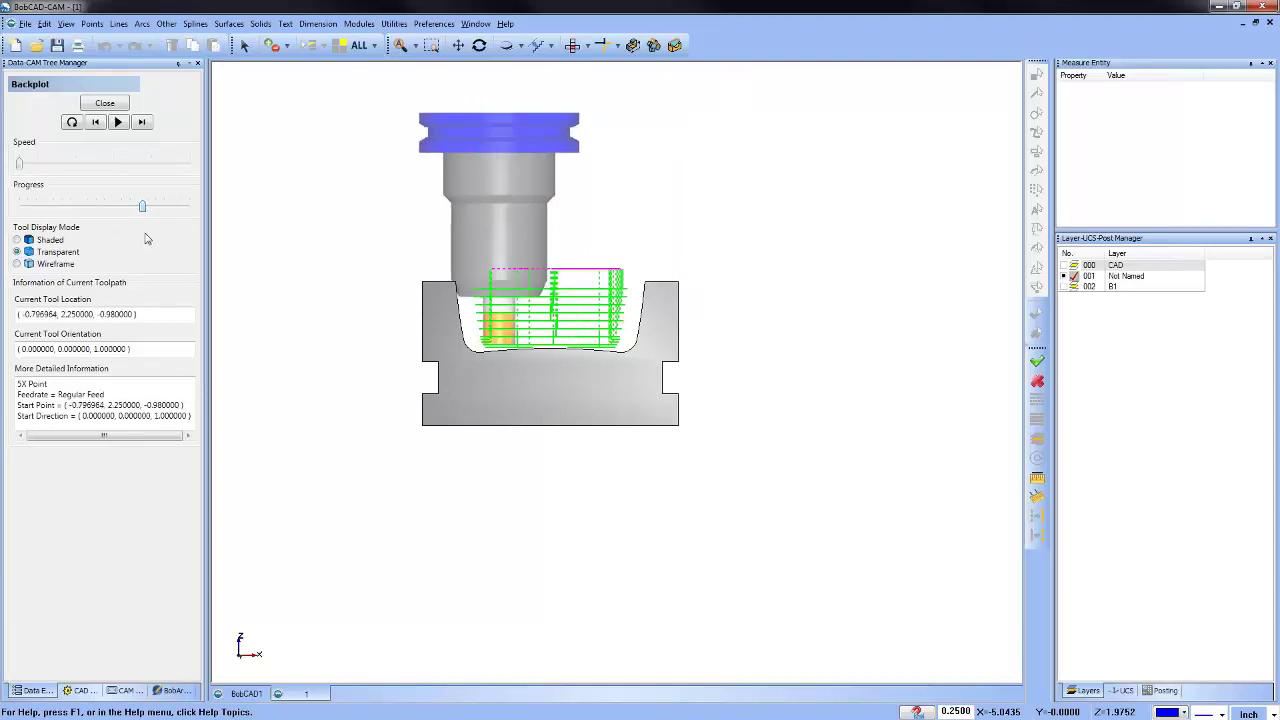
left_click(105, 103)
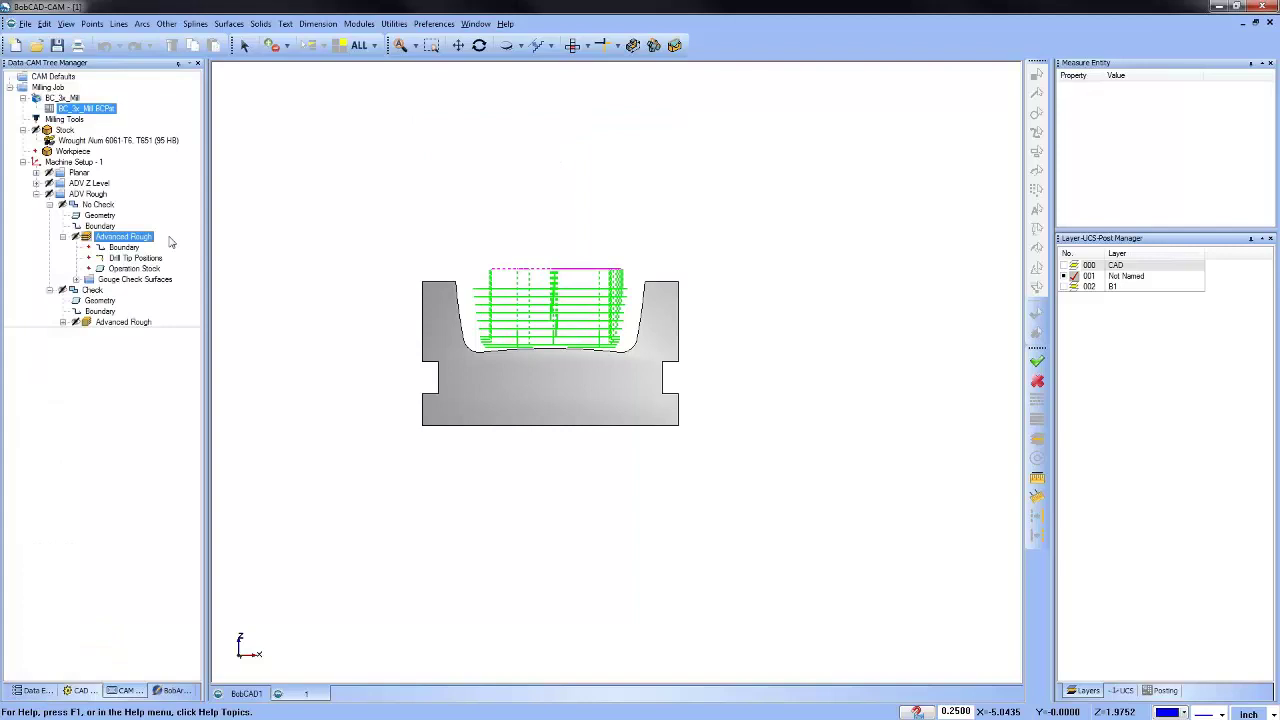
Compare the Check feature's Advanced Rough toolpath with the No Check one in the Front view, and collapse the Check feature.
left_click(112, 322)
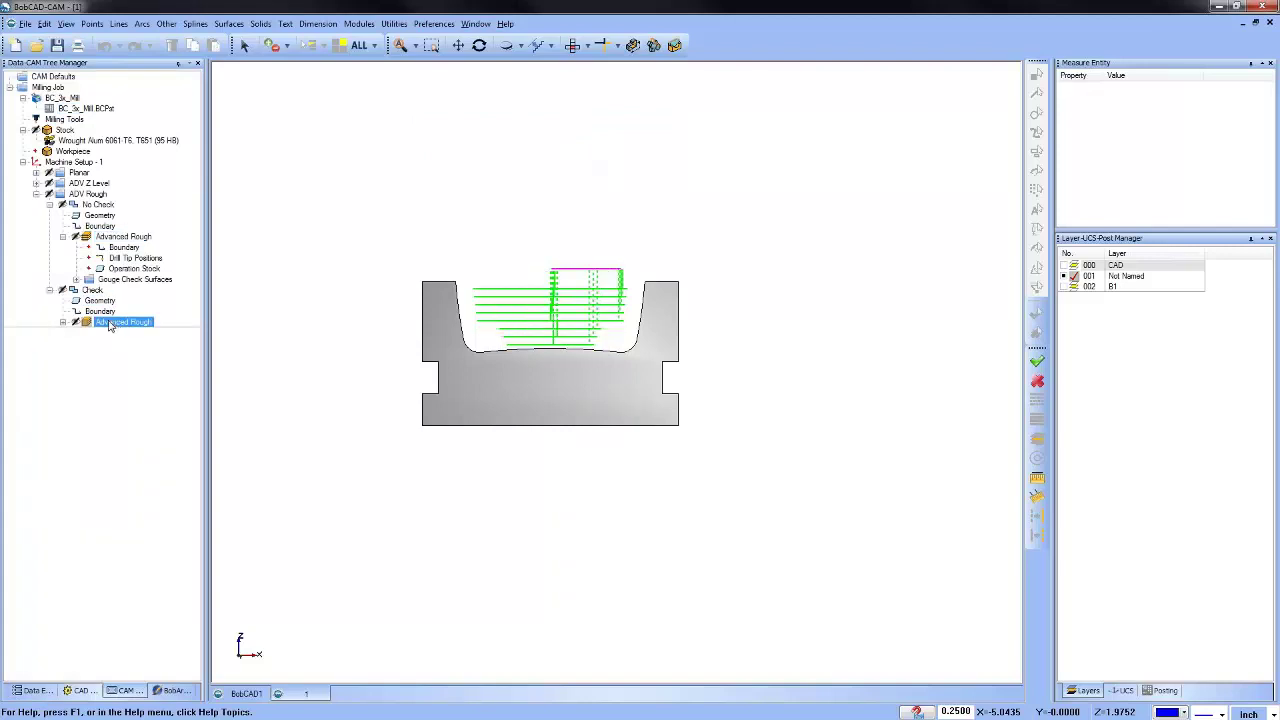
left_click(62, 322)
left_click(134, 280)
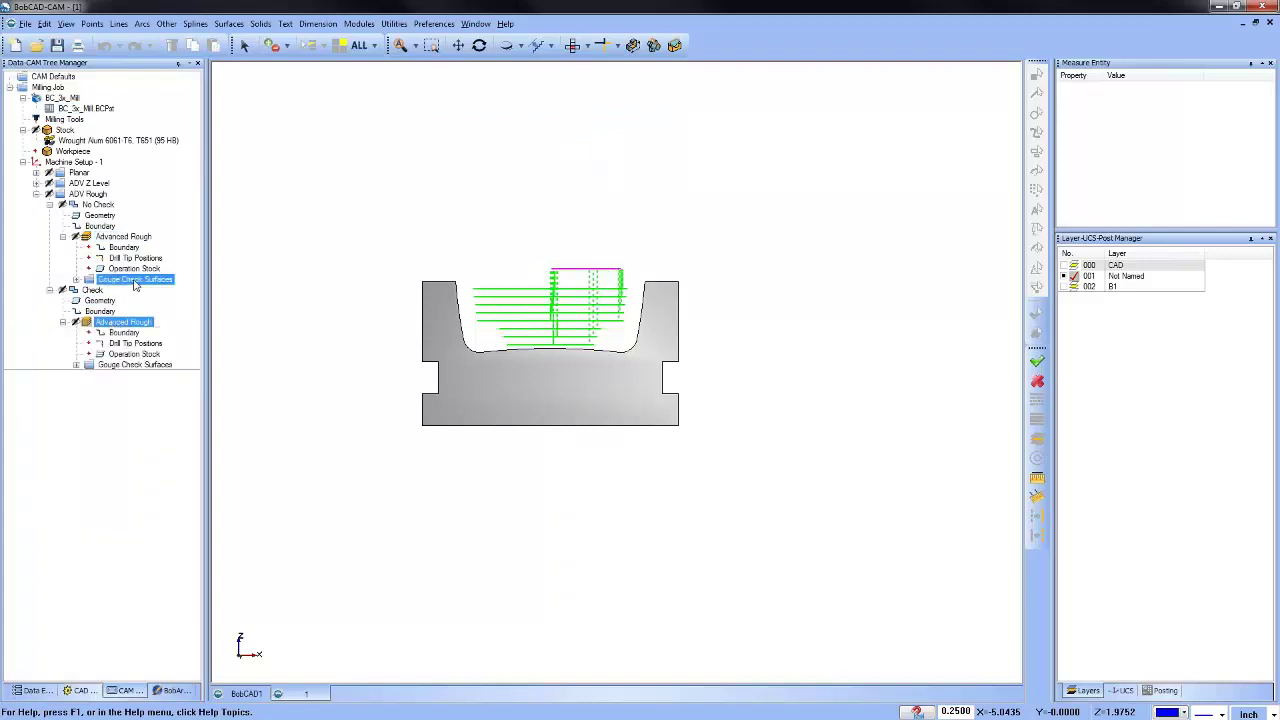
left_click(50, 290)
left_click(123, 236)
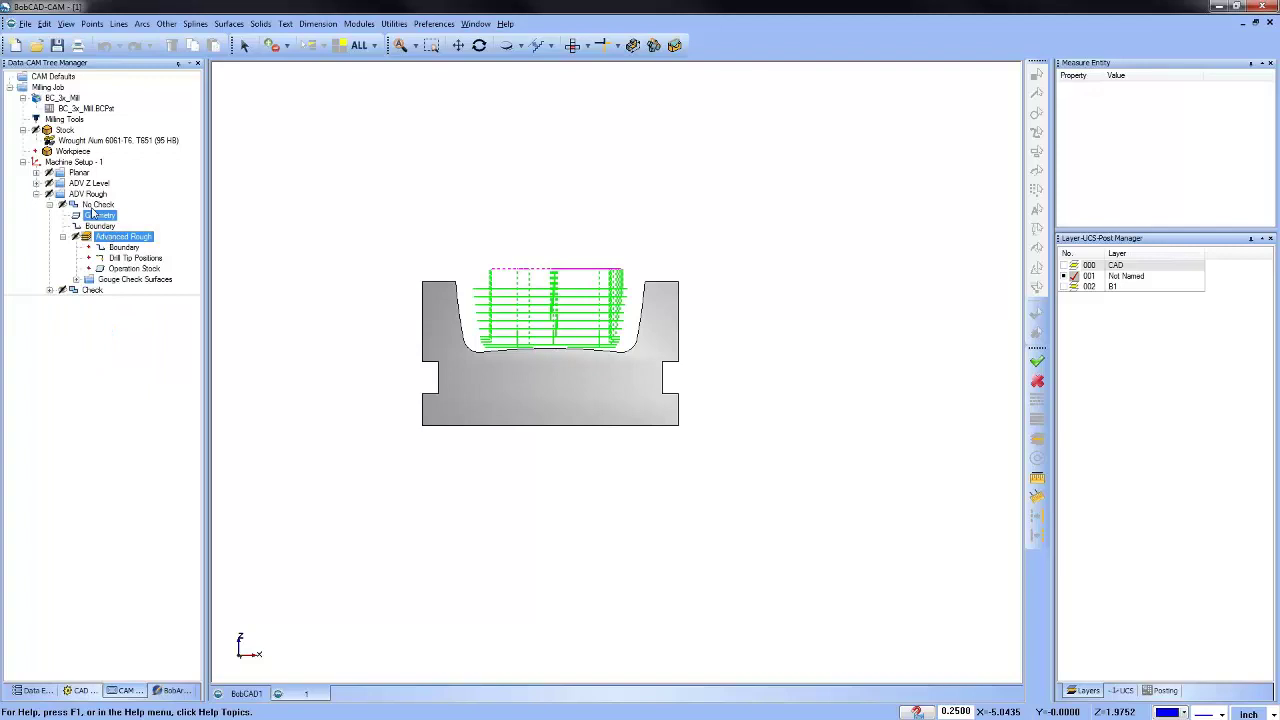
Enable Check 1 in the No Check rough feature's Gouge Check with Tool and Holder and Retract Tool, using the whole part as check surface, and compute.
left_click(97, 204)
right_click(97, 204)
left_click(125, 221)
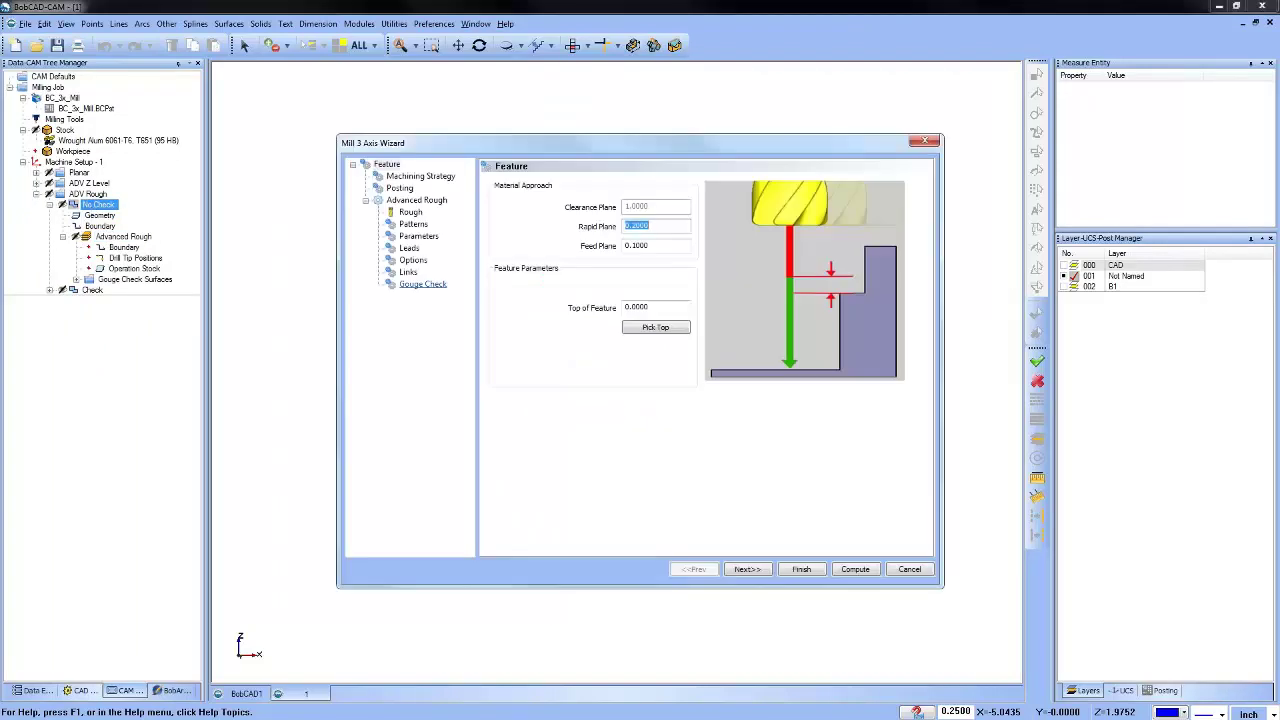
left_click(423, 284)
left_click(498, 181)
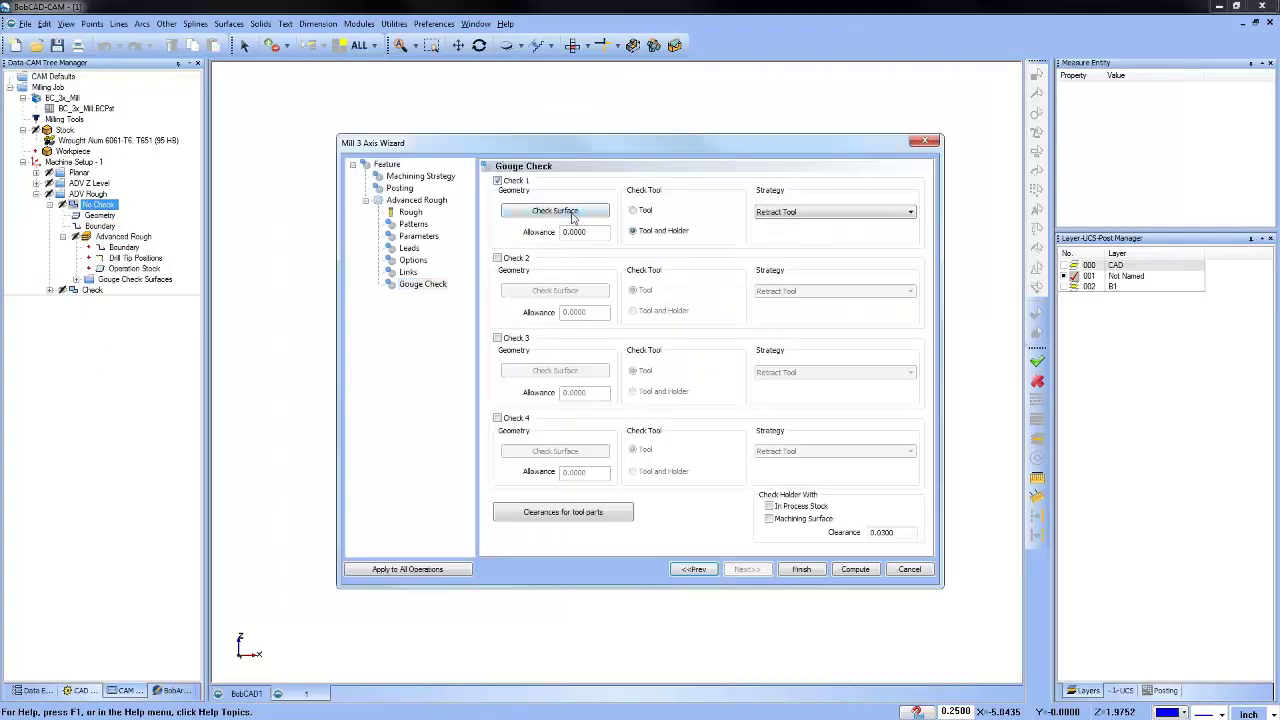
left_click(555, 211)
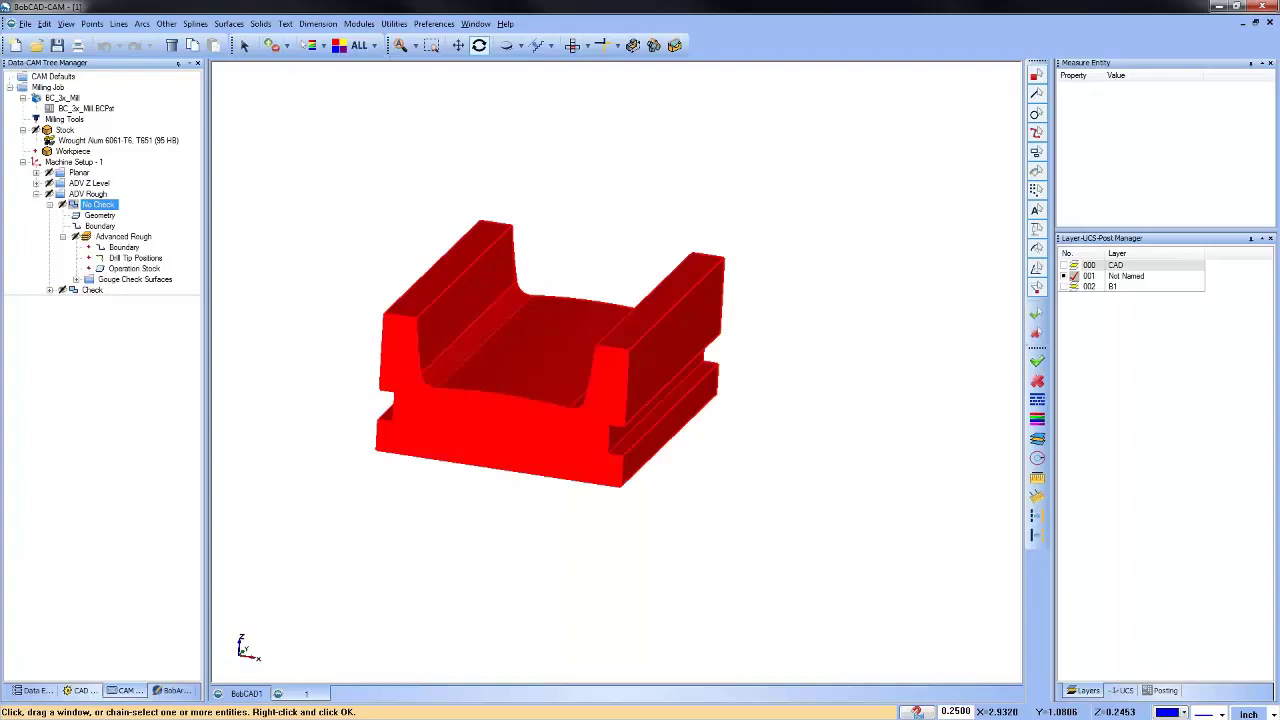
right_click(598, 232)
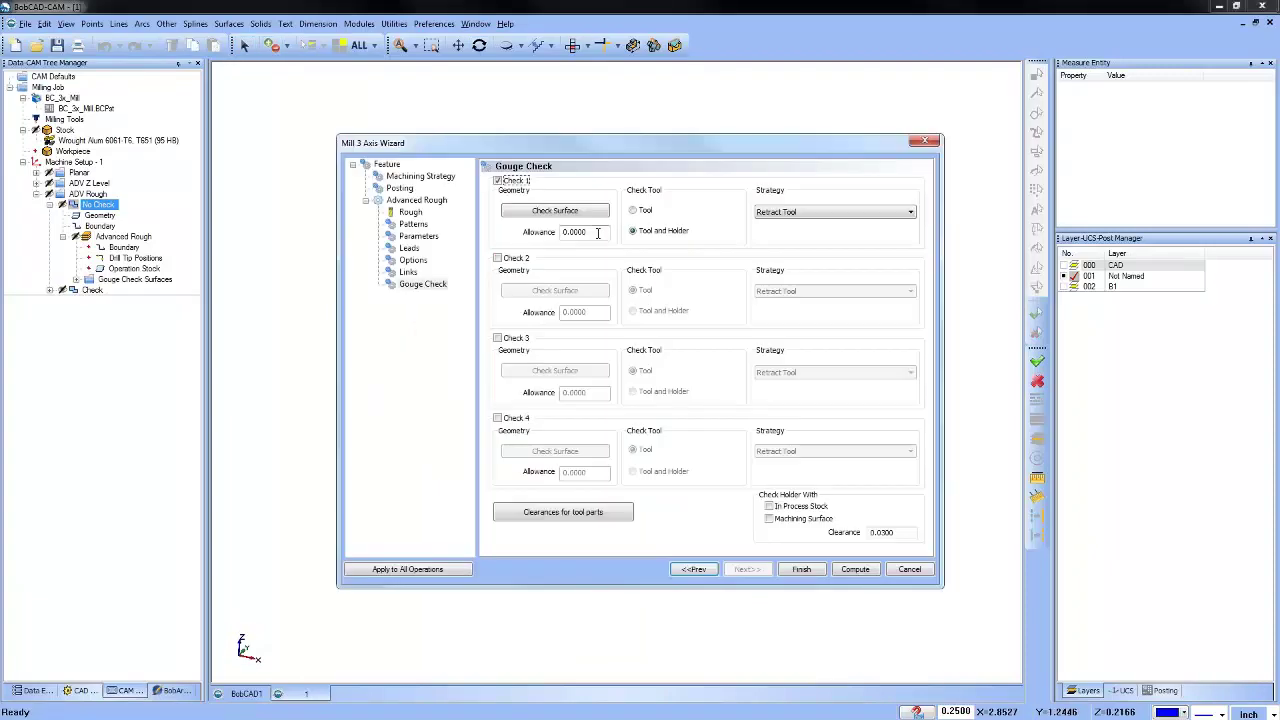
left_click(598, 232)
left_click(855, 569)
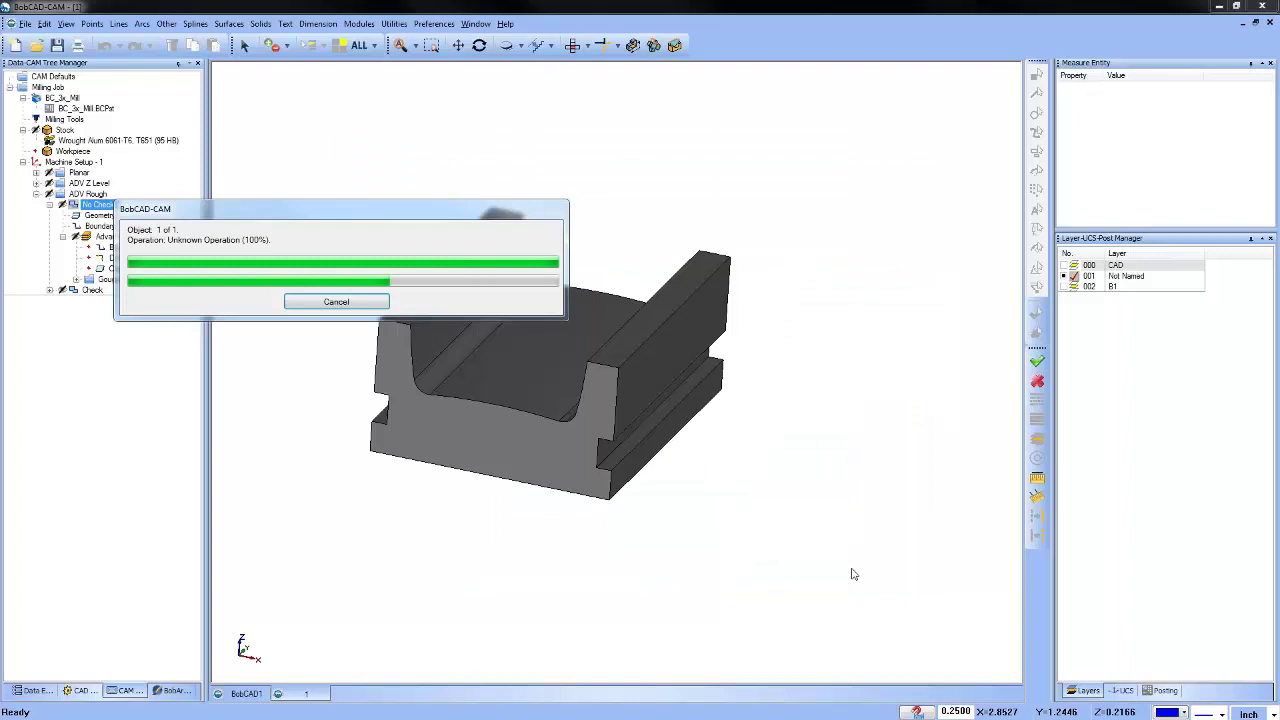
Backplot the recomputed No Check Advanced Rough toolpath in the Front view, advancing to a deep pass to examine the holder's clearance from the wall.
left_click(146, 238)
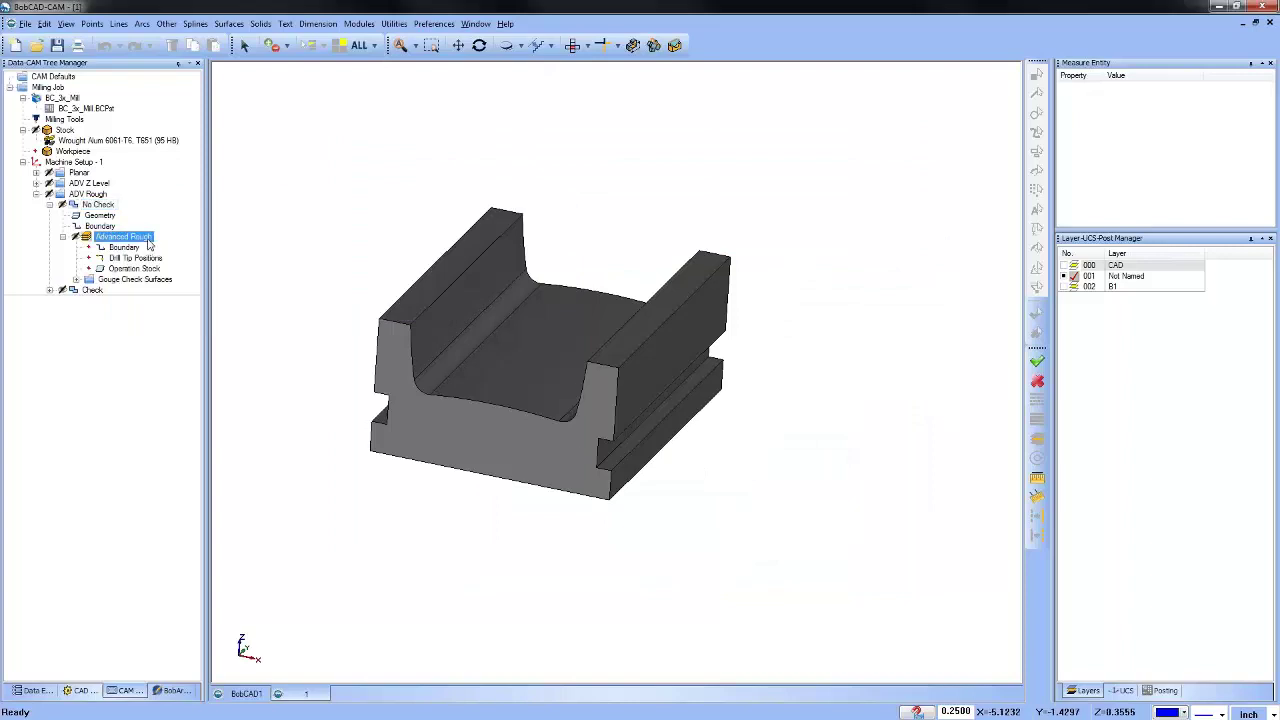
left_click(588, 45)
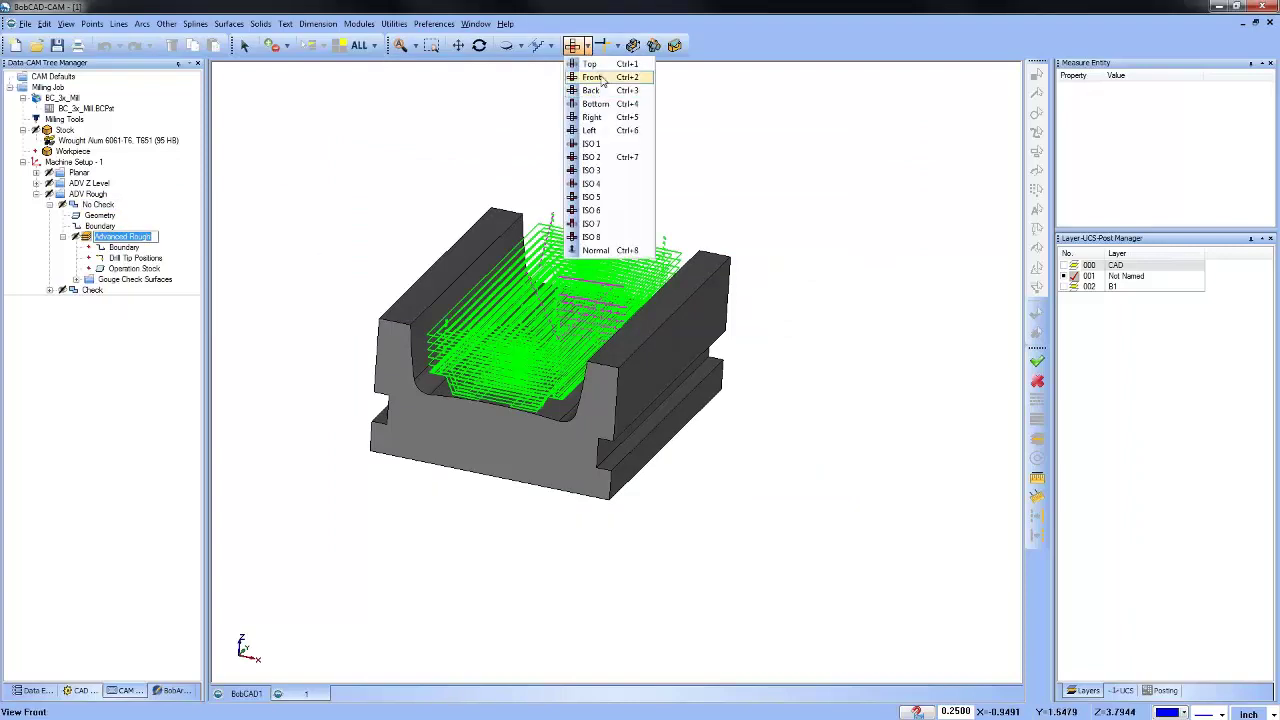
left_click(602, 79)
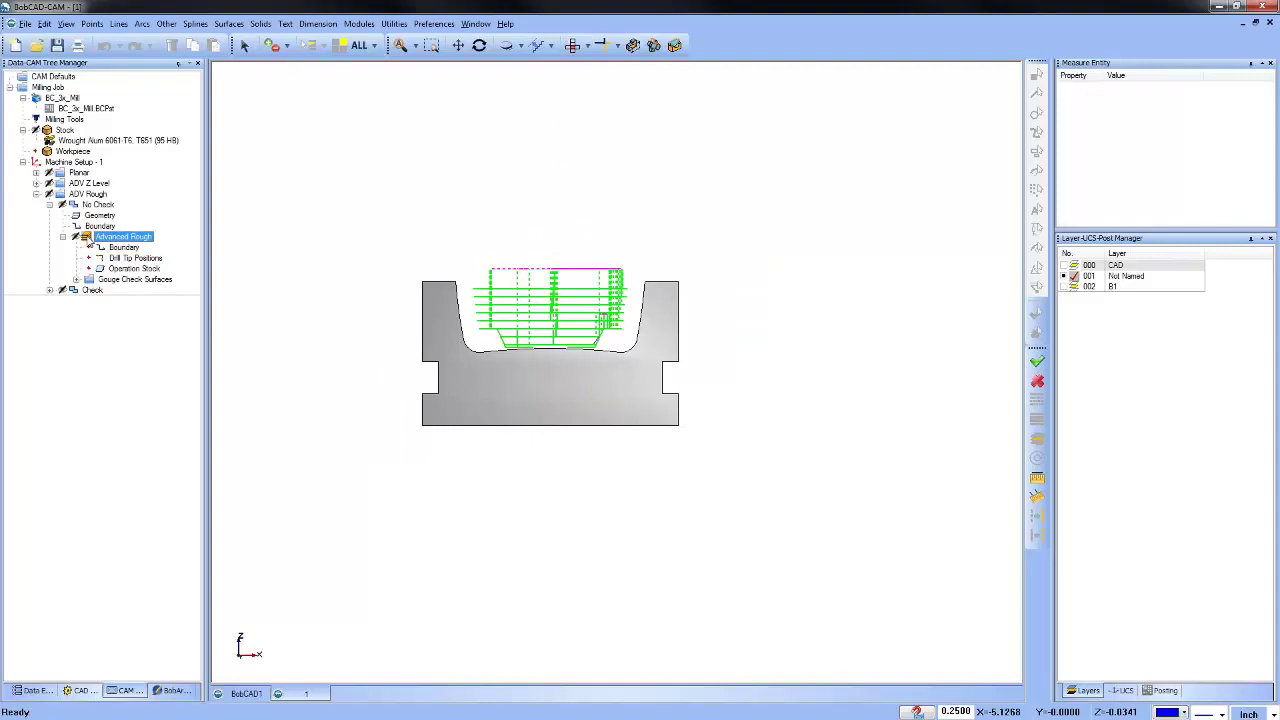
right_click(92, 243)
left_click(125, 257)
left_click_drag(20, 206, 102, 212)
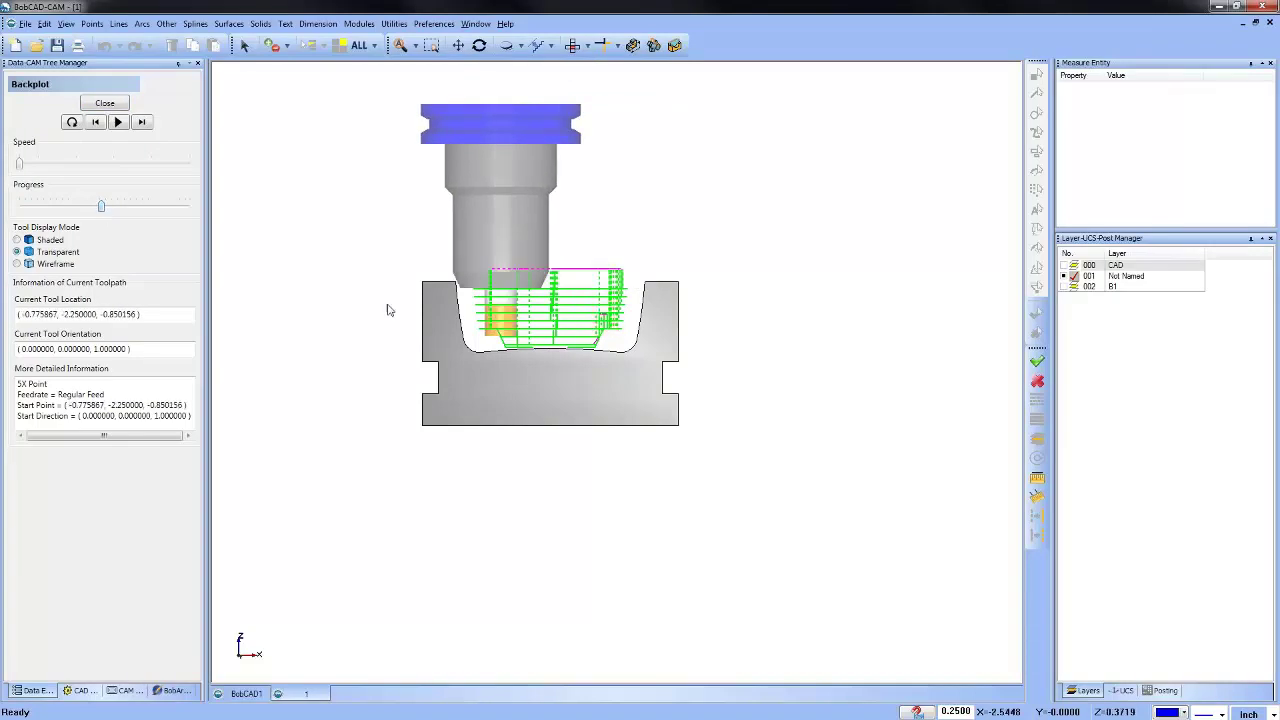
scroll(508, 330, "up", 5)
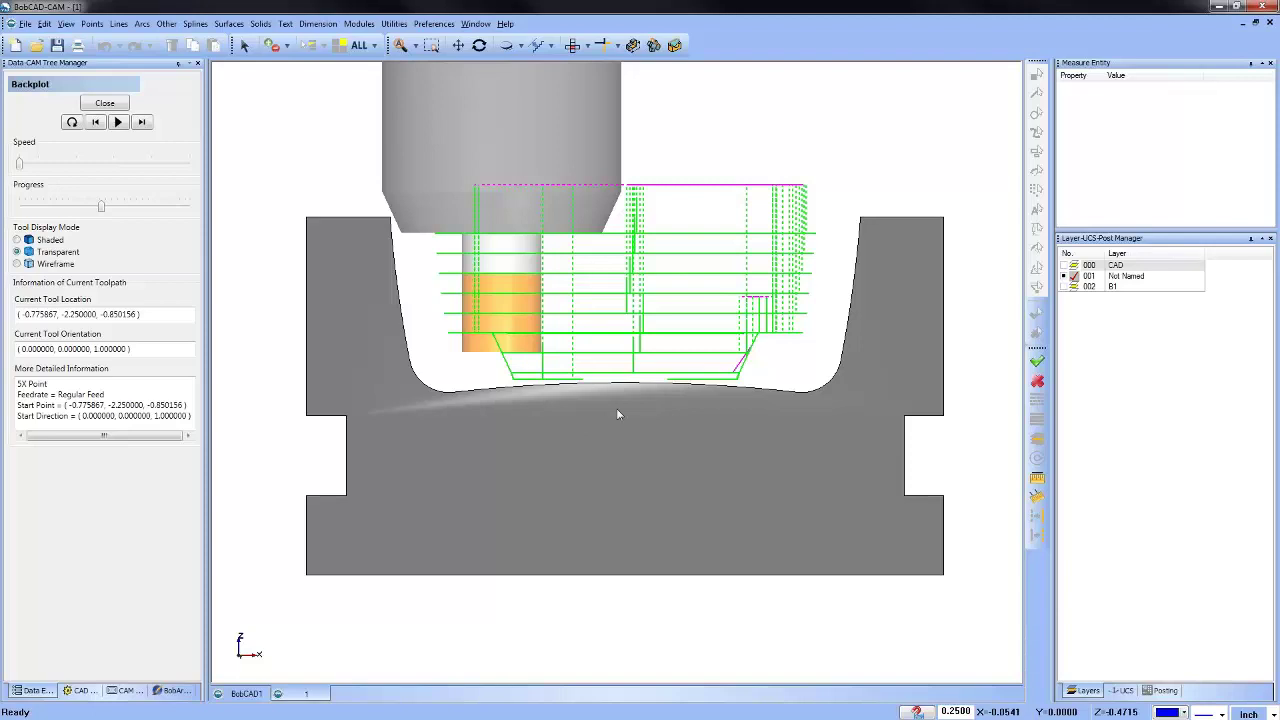
scroll(618, 414, "down", 3)
Advance the backplot slightly and examine the lowest passes near the cavity floor in 3D, then close the backplot.
left_click(479, 45)
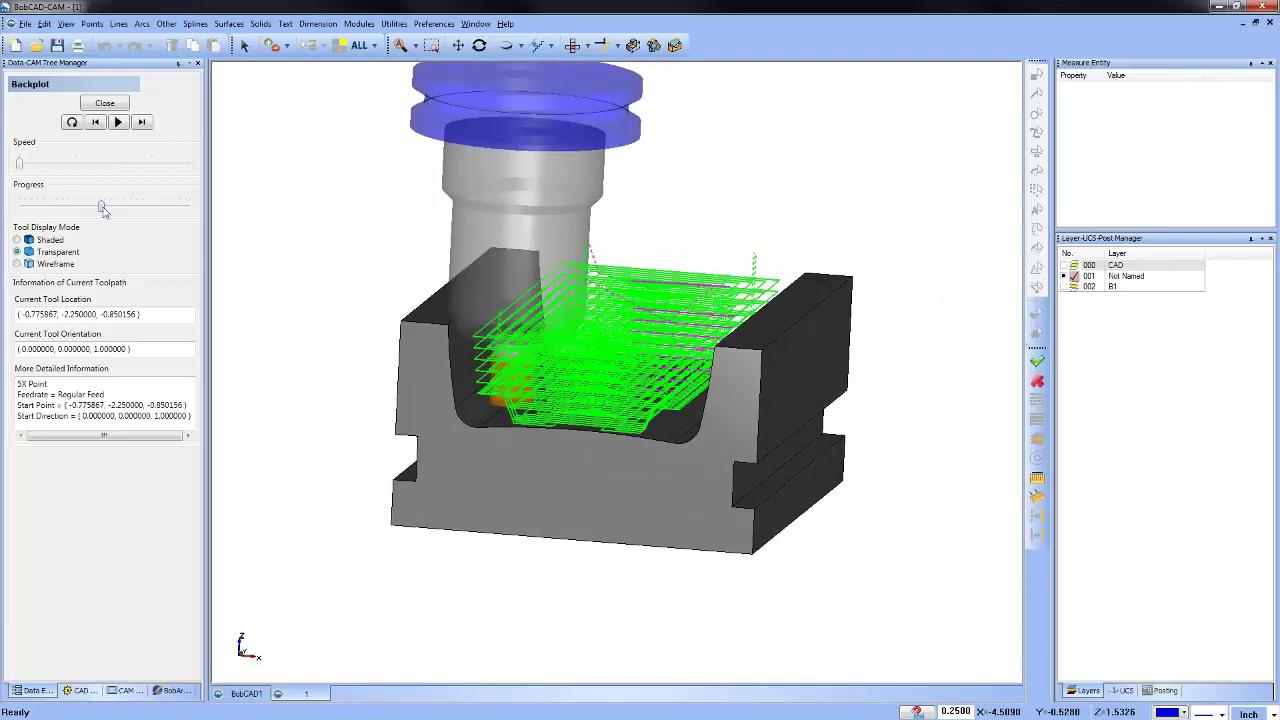
left_click_drag(103, 210, 104, 209)
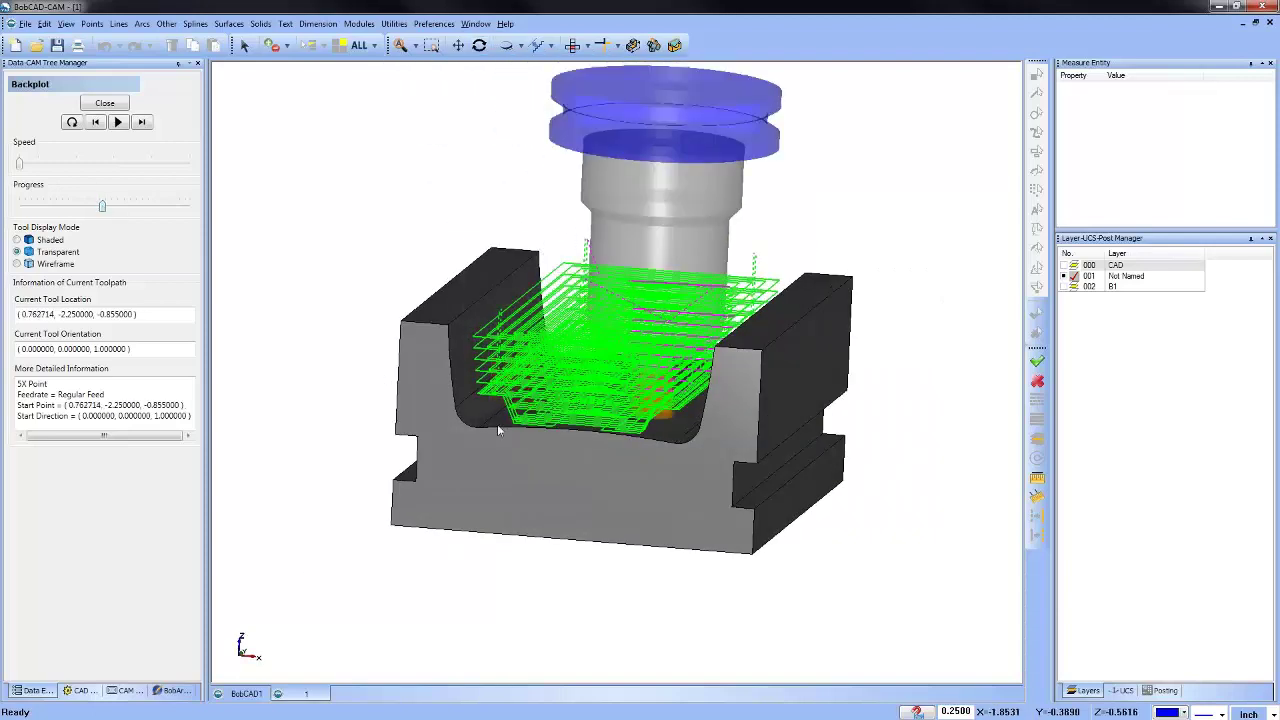
scroll(497, 424, "up", 5)
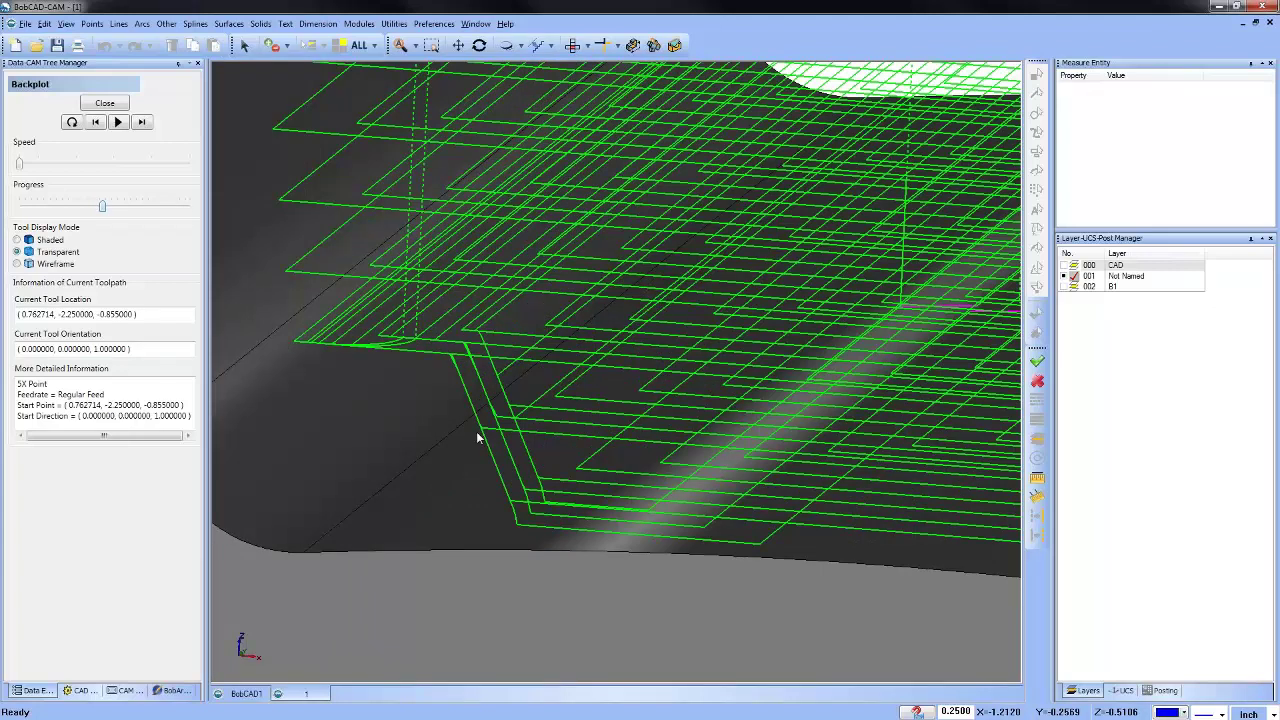
scroll(491, 266, "down", 5)
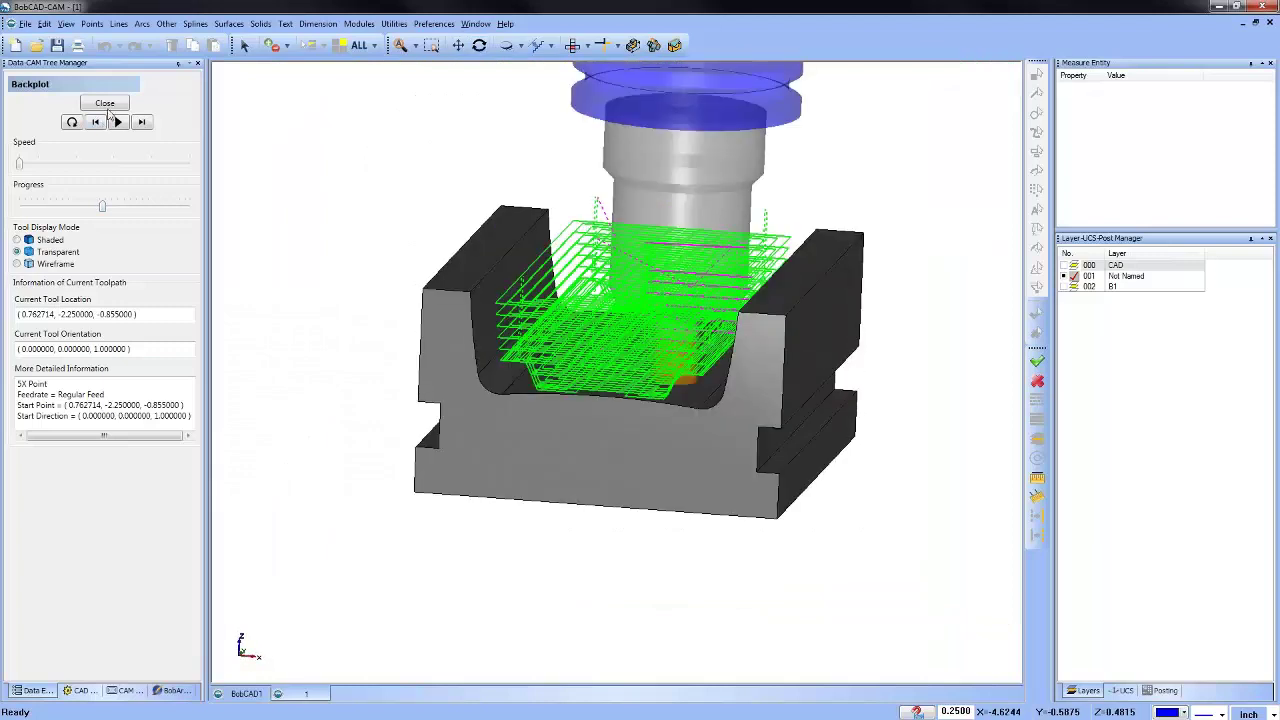
left_click(105, 104)
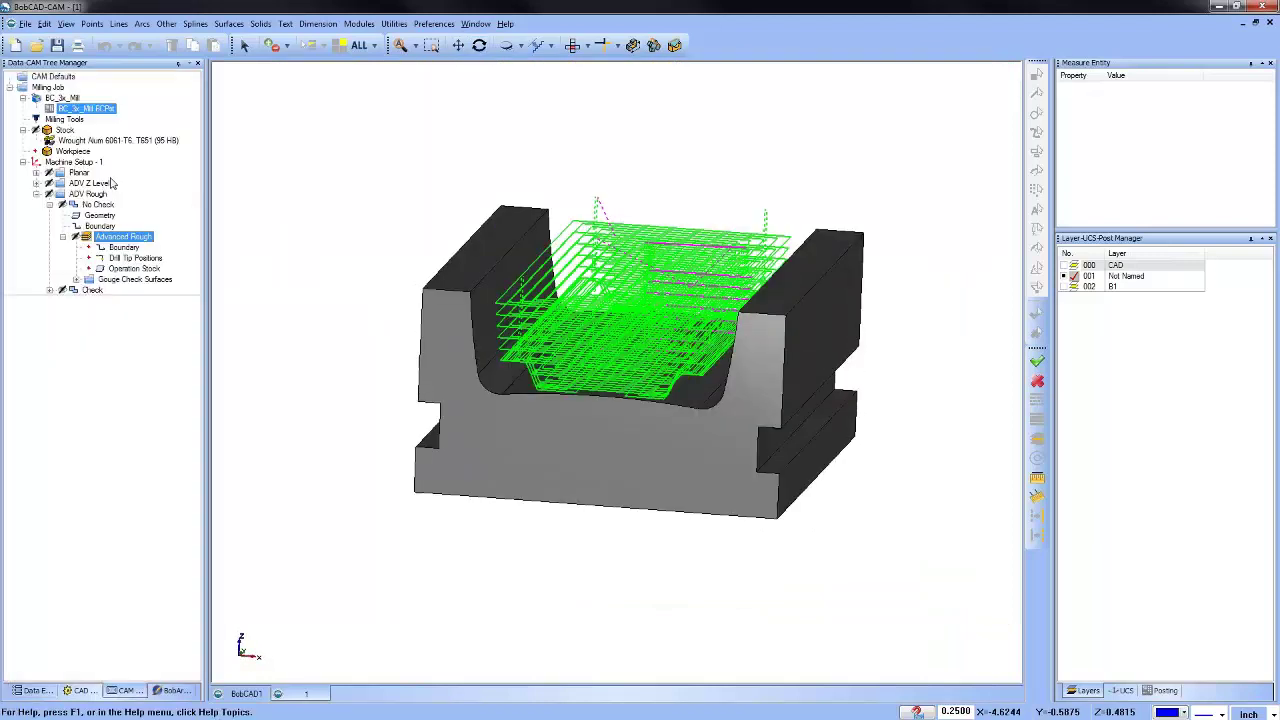
Review the Check rough feature's Gouge Check settings, toggling the Machining Surface holder check on and off, then finish the wizard.
left_click(50, 205)
left_click(50, 215)
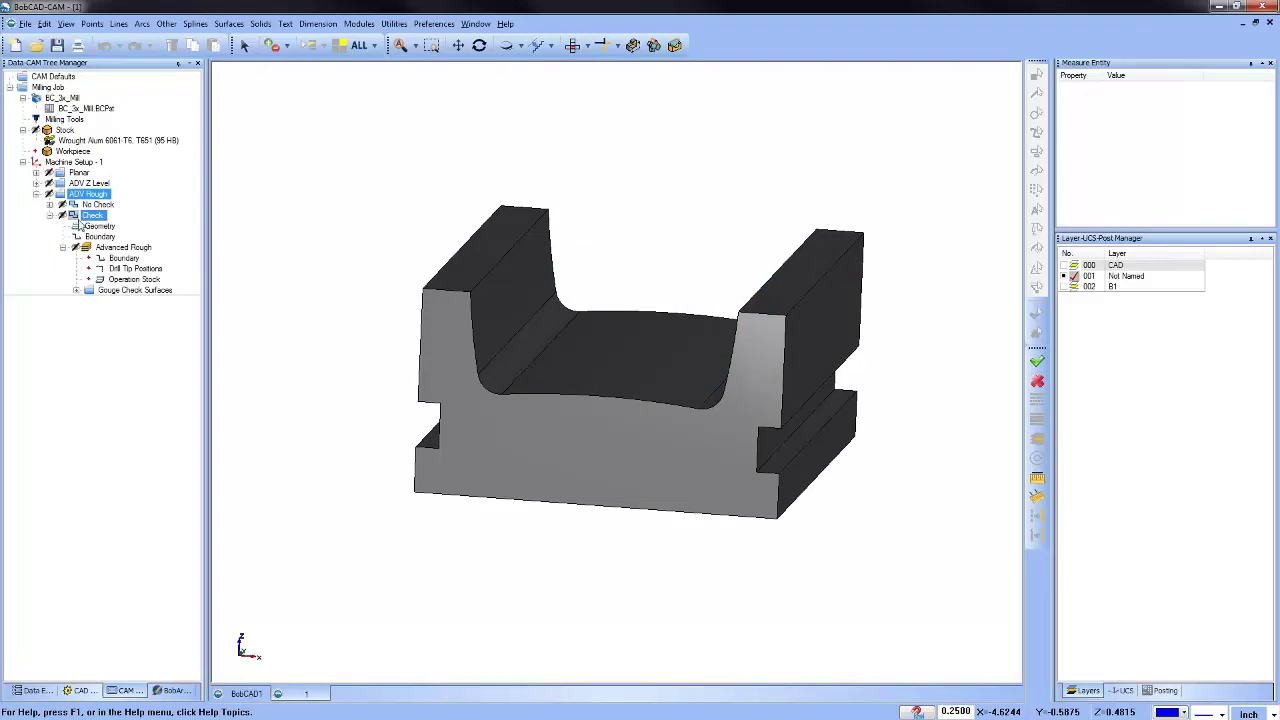
left_click(93, 216)
right_click(93, 216)
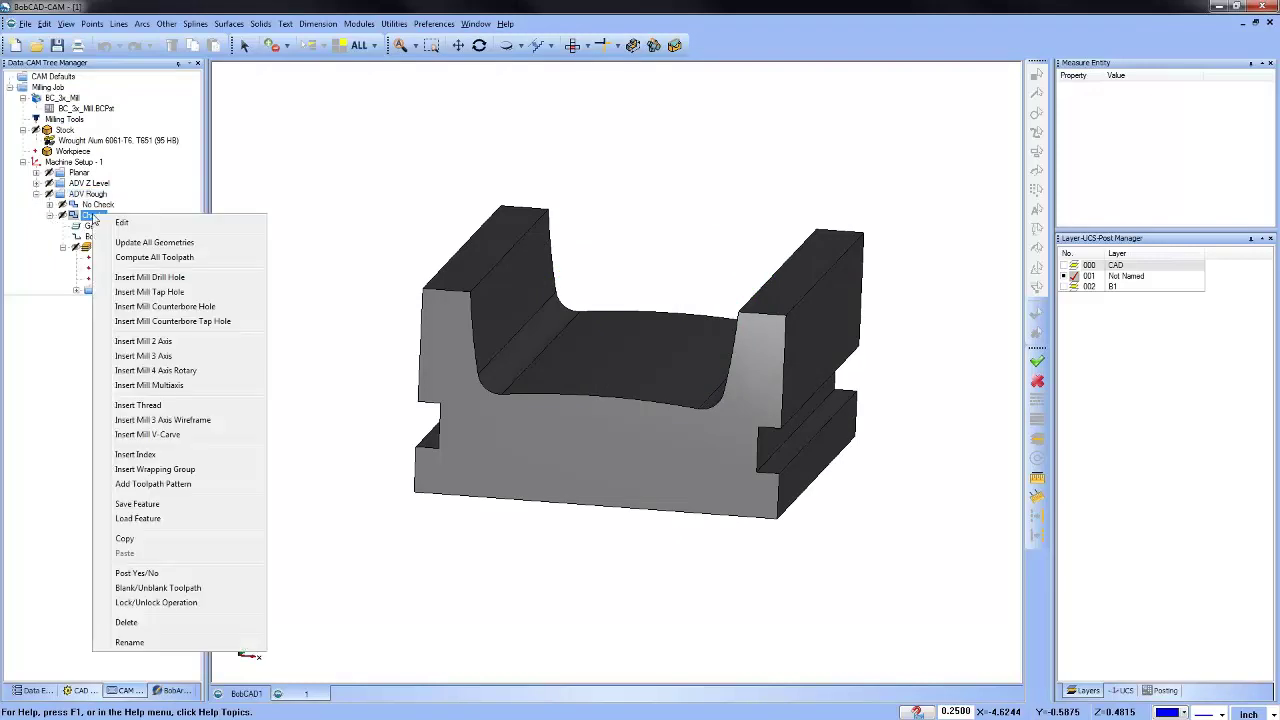
left_click(125, 228)
left_click(437, 287)
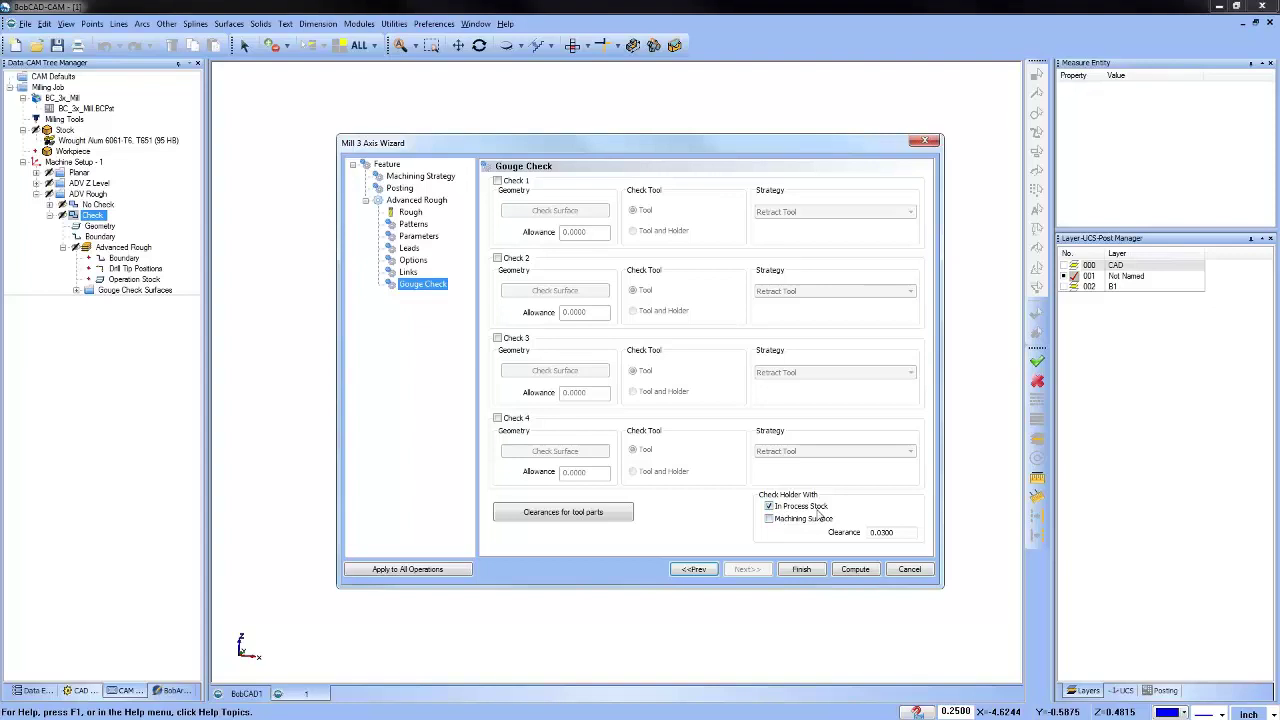
left_click(770, 520)
left_click(769, 519)
left_click(802, 569)
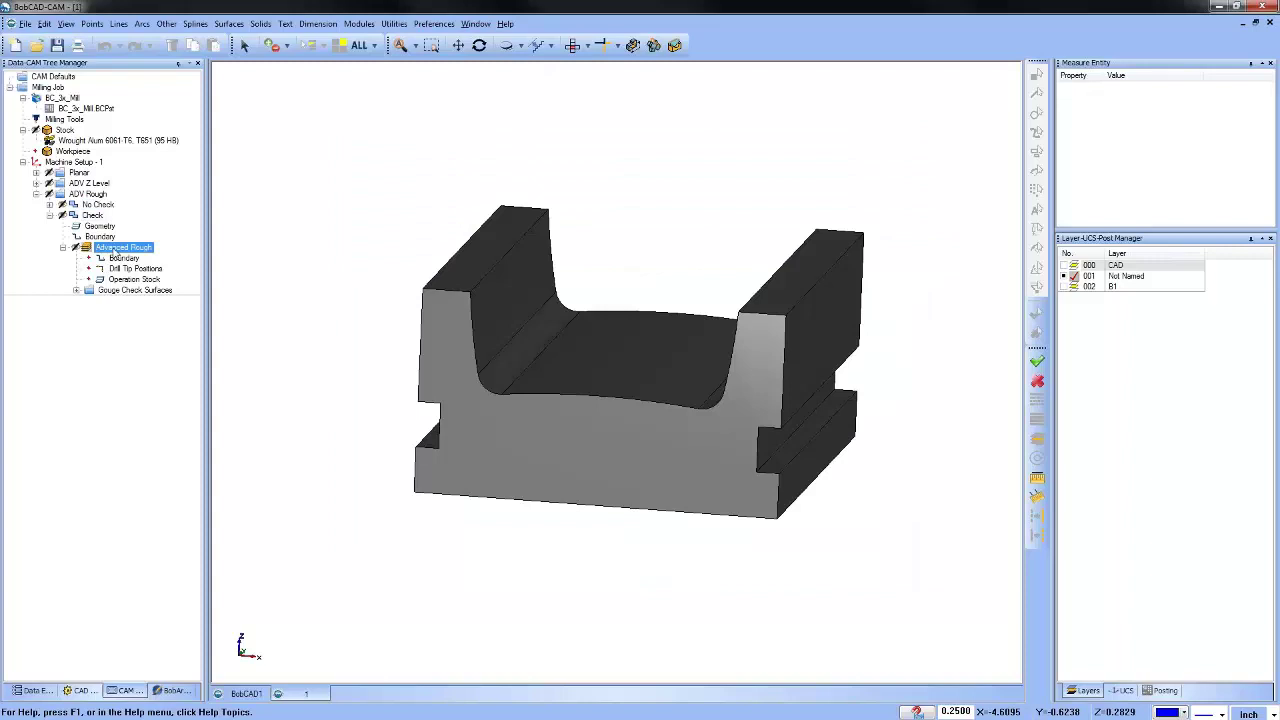
Expand the No Check feature and examine its Advanced Rough passes near the cavity floor up close in 3D.
middle_click_drag(610, 422, 480, 330)
left_click_drag(123, 247, 98, 205)
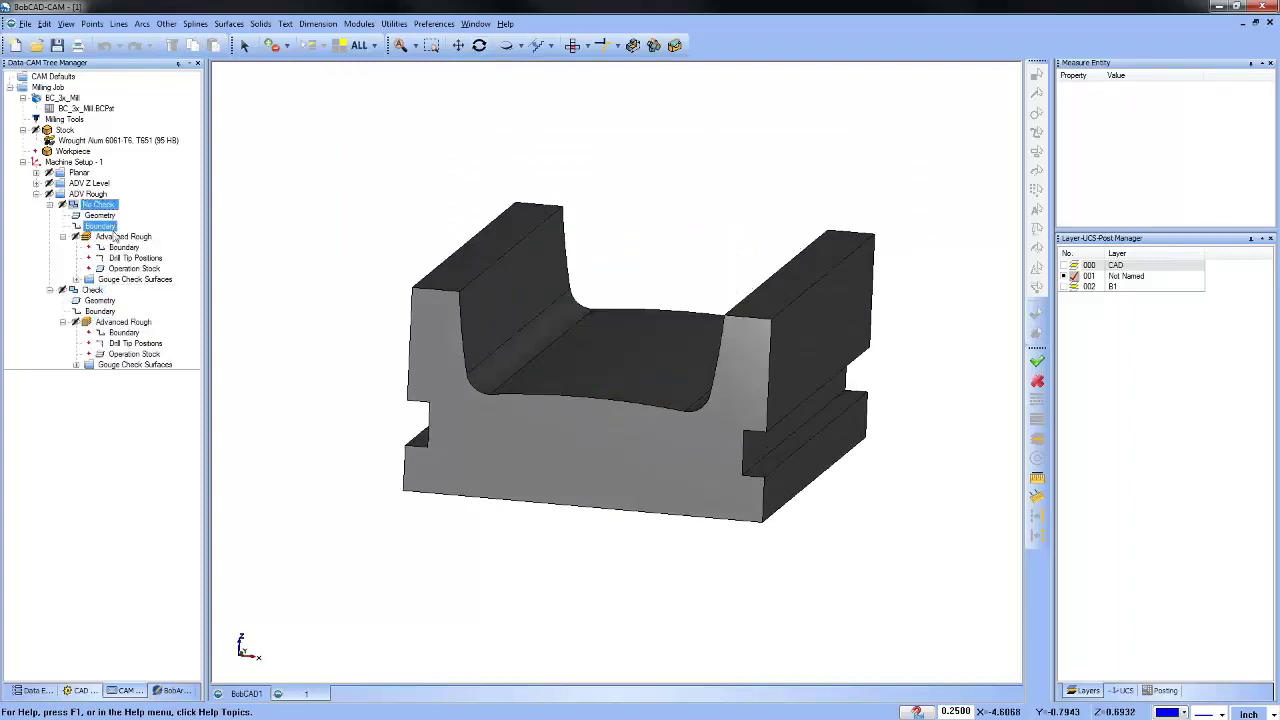
left_click(115, 236)
scroll(527, 378, "up", 3)
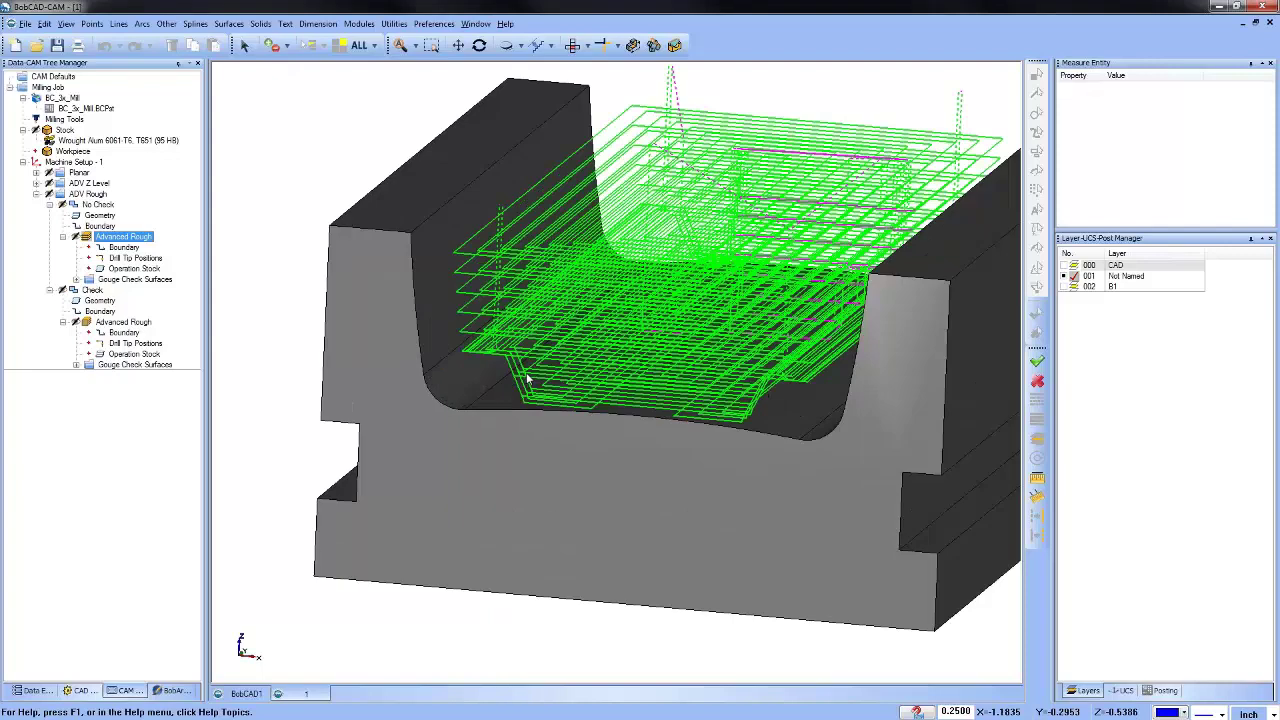
scroll(527, 378, "up", 3)
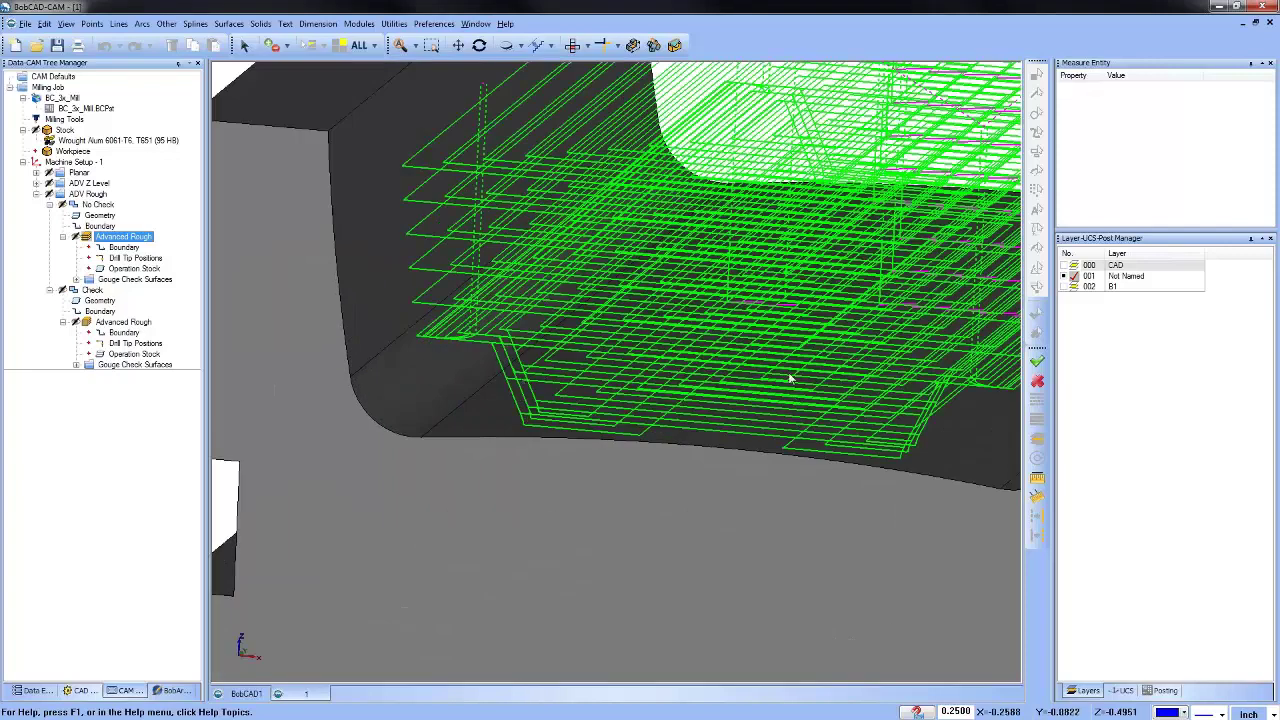
middle_click_drag(790, 378, 421, 323)
Display the Check feature's Advanced Rough toolpath and examine its stepped-in lower passes from several angles.
left_click(125, 322)
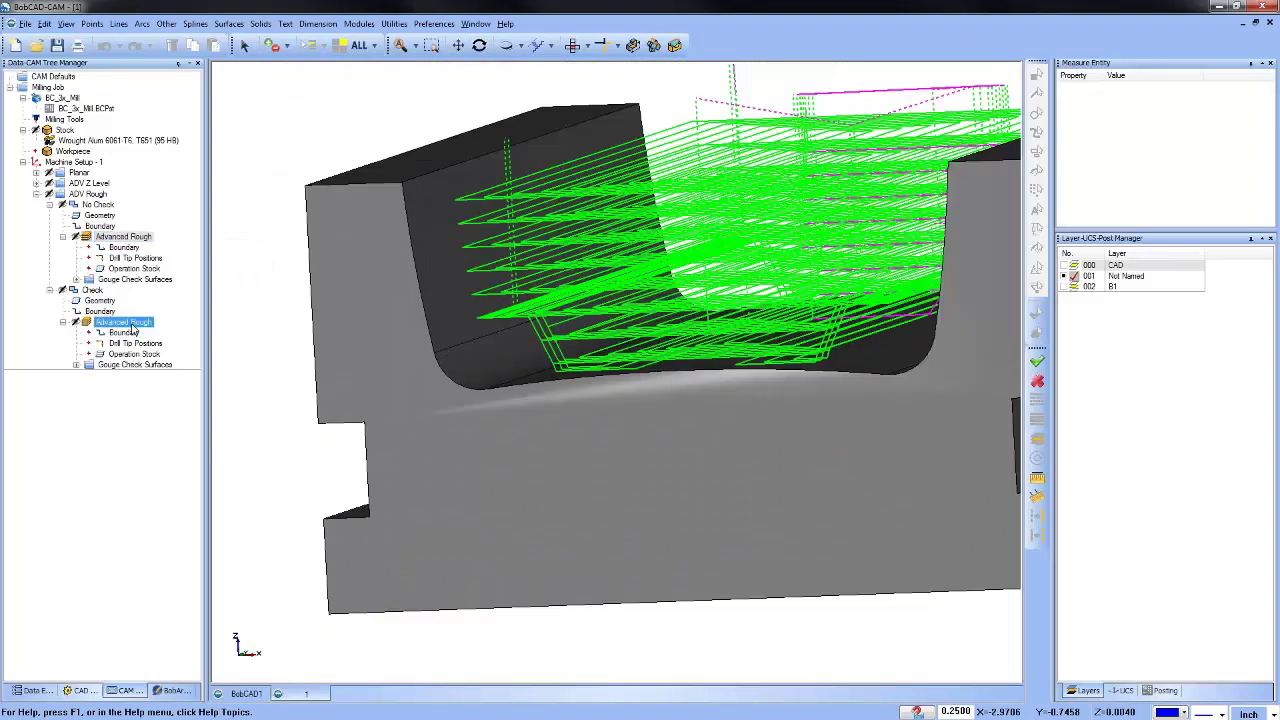
middle_click_drag(600, 350, 600, 410)
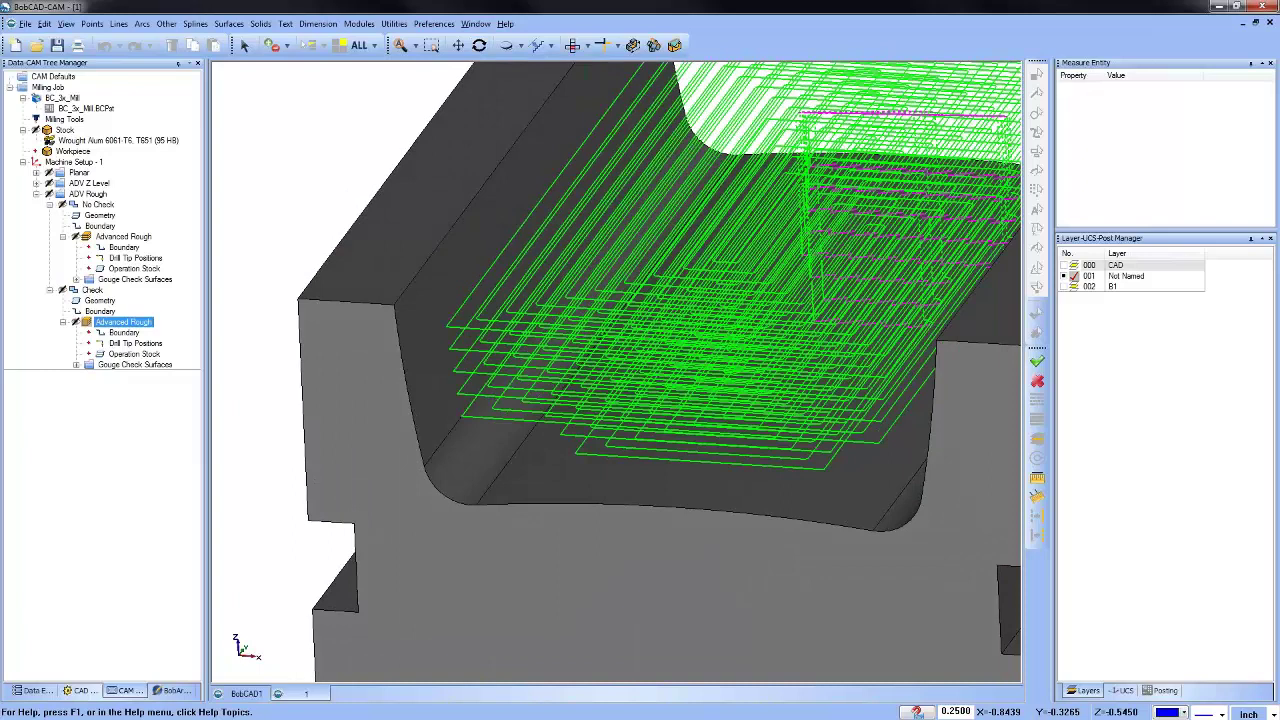
scroll(635, 390, "down", 3)
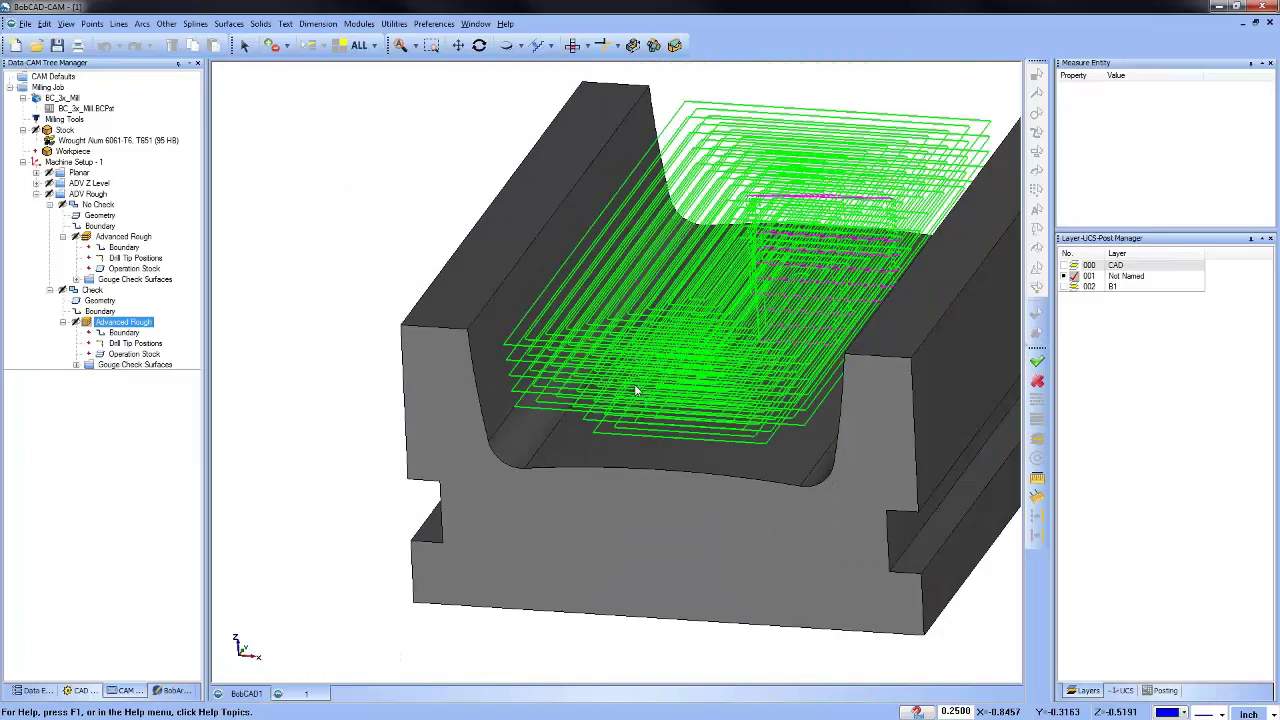
scroll(633, 400, "down", 2)
middle_click_drag(631, 416, 628, 370)
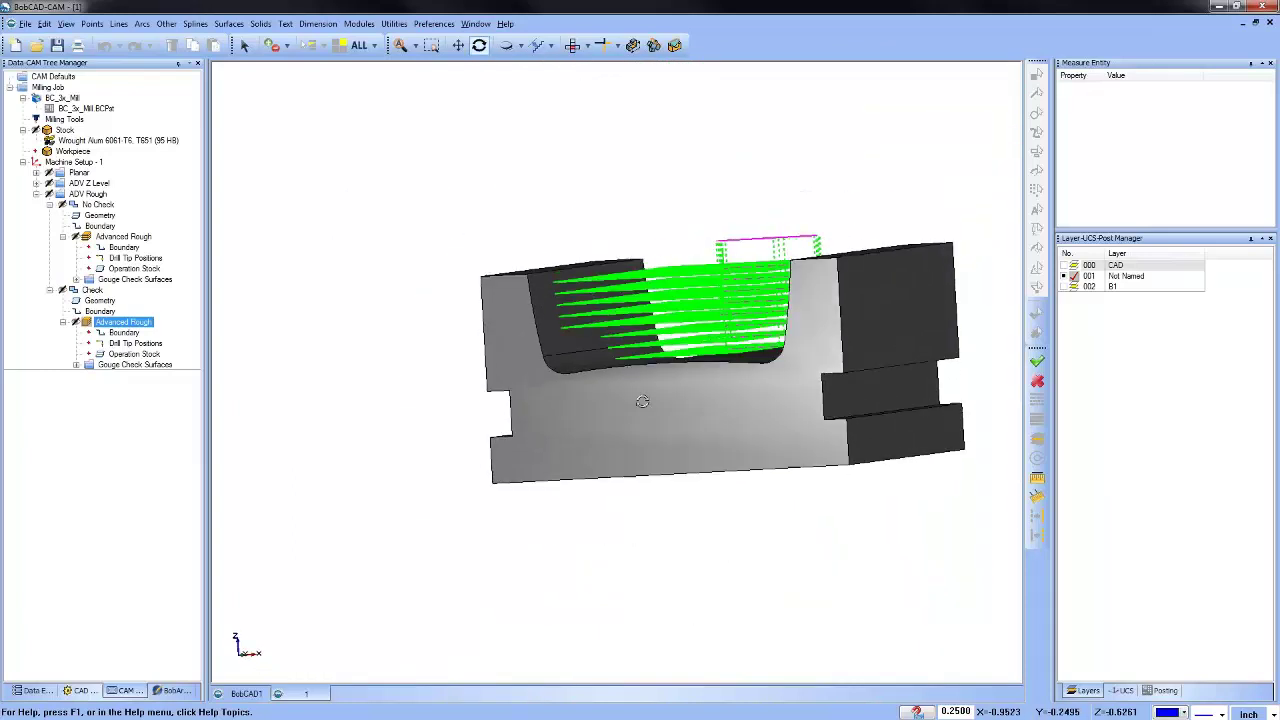
scroll(628, 370, "up", 2)
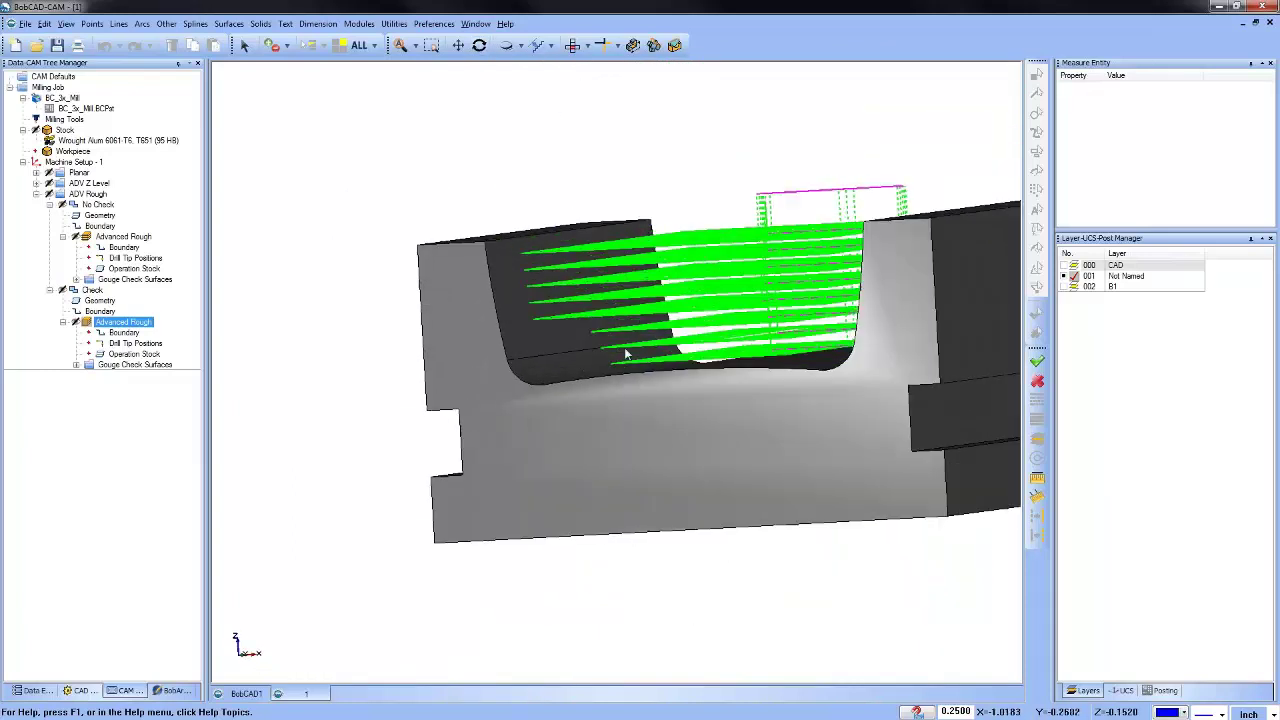
Backplot the Check feature's Advanced Rough toolpath from the front, advancing it to near the end, then close the backplot.
left_click(580, 46)
left_click(592, 78)
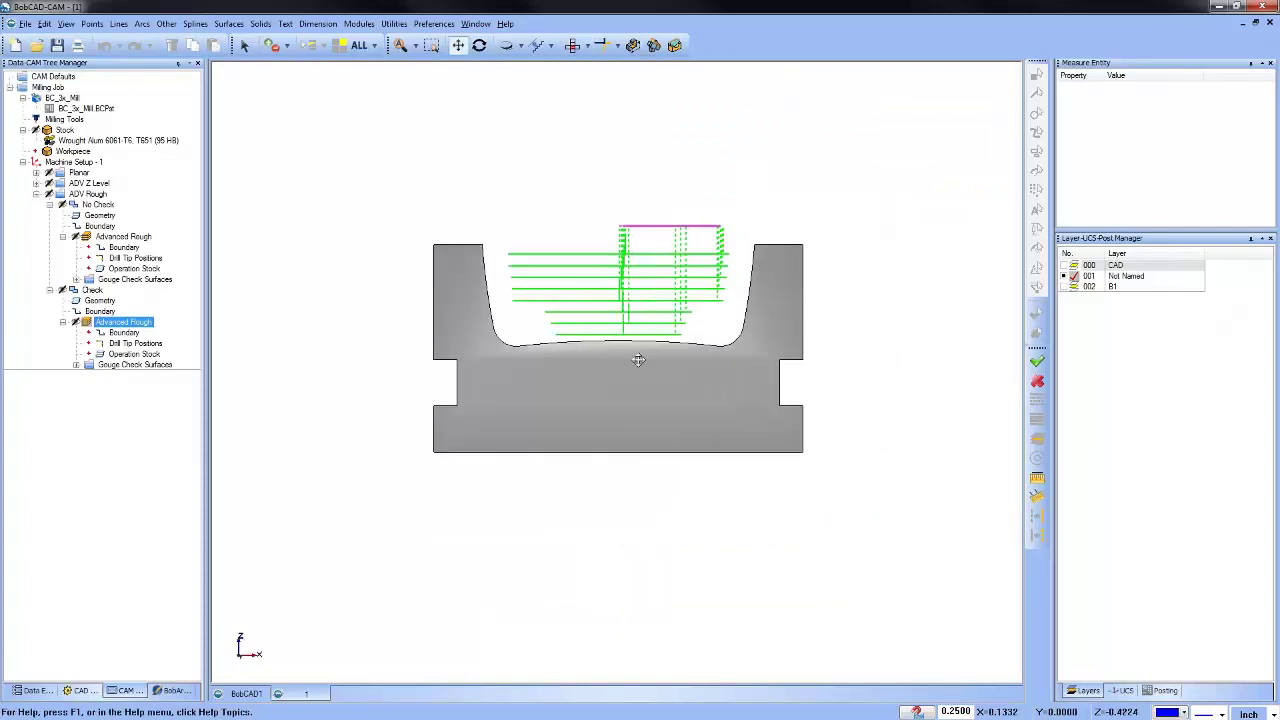
right_click(123, 324)
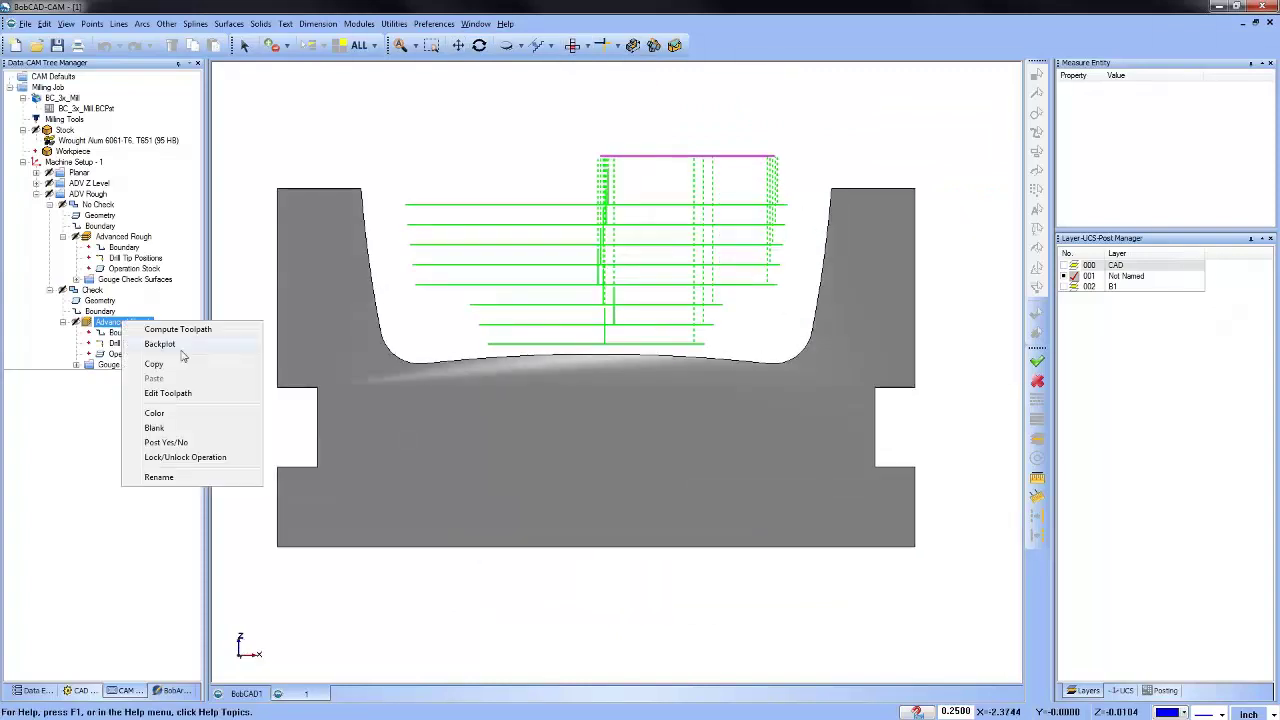
left_click(215, 346)
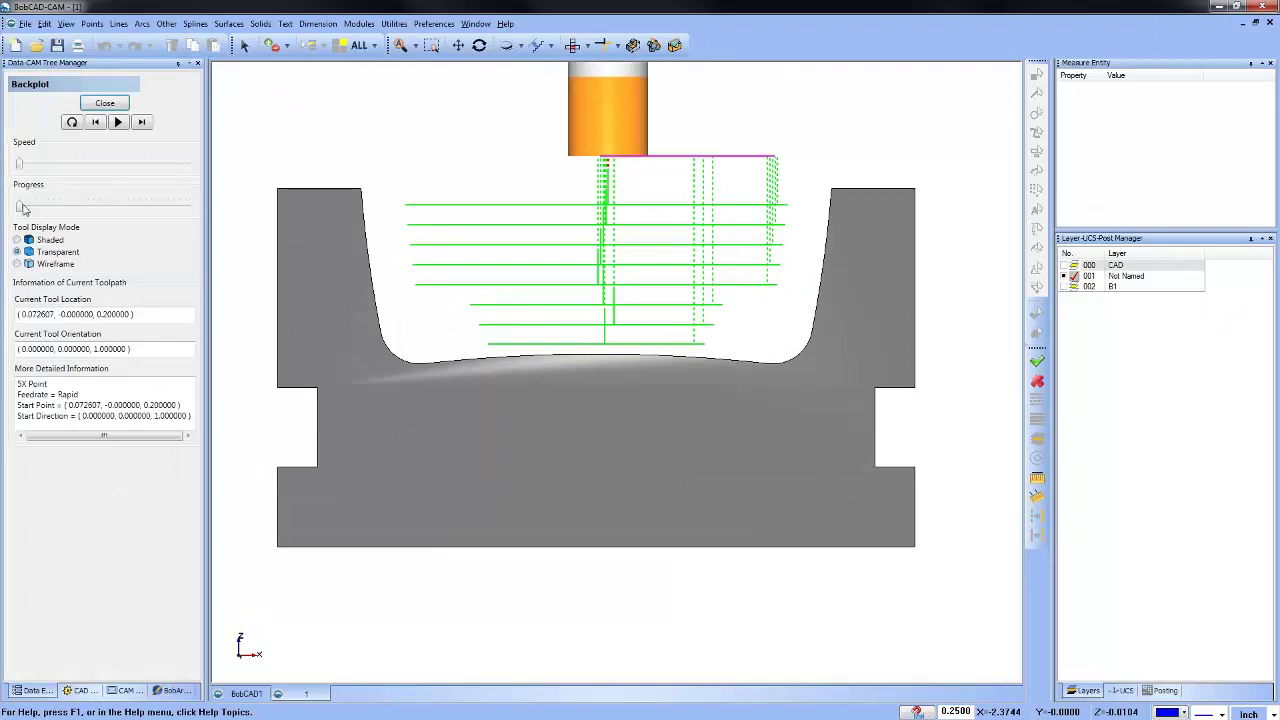
left_click_drag(20, 206, 188, 231)
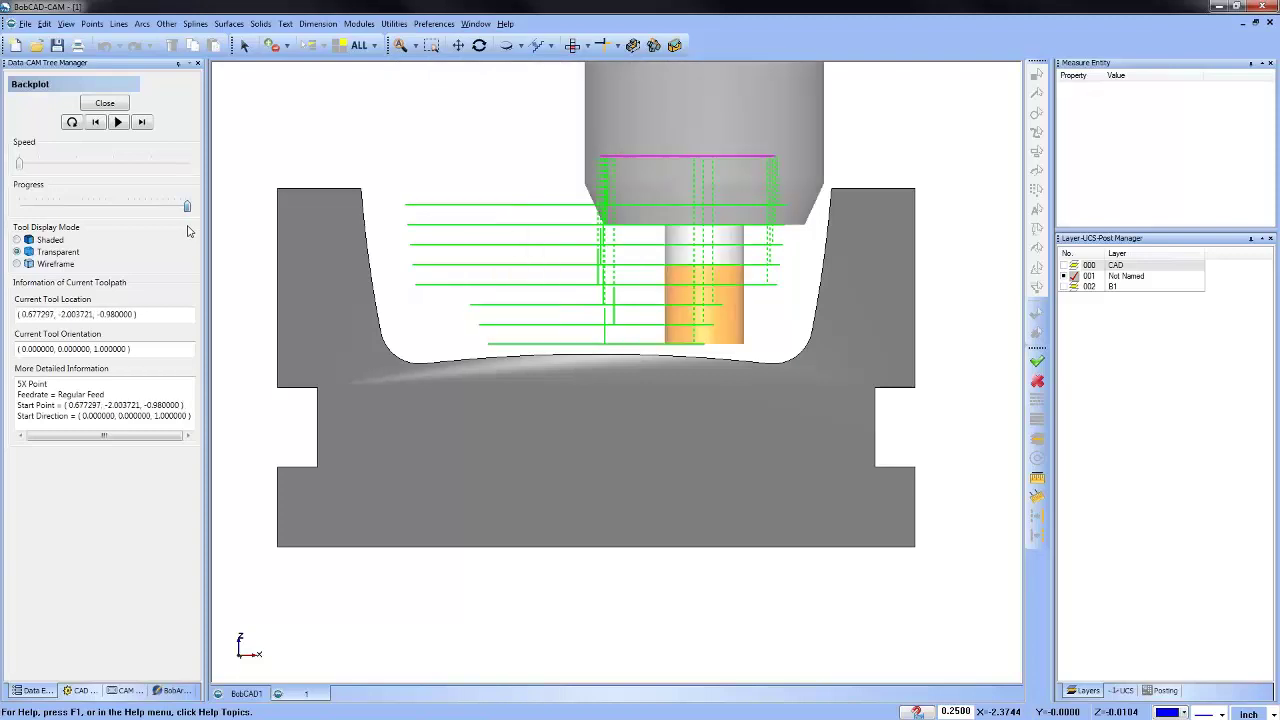
left_click(117, 104)
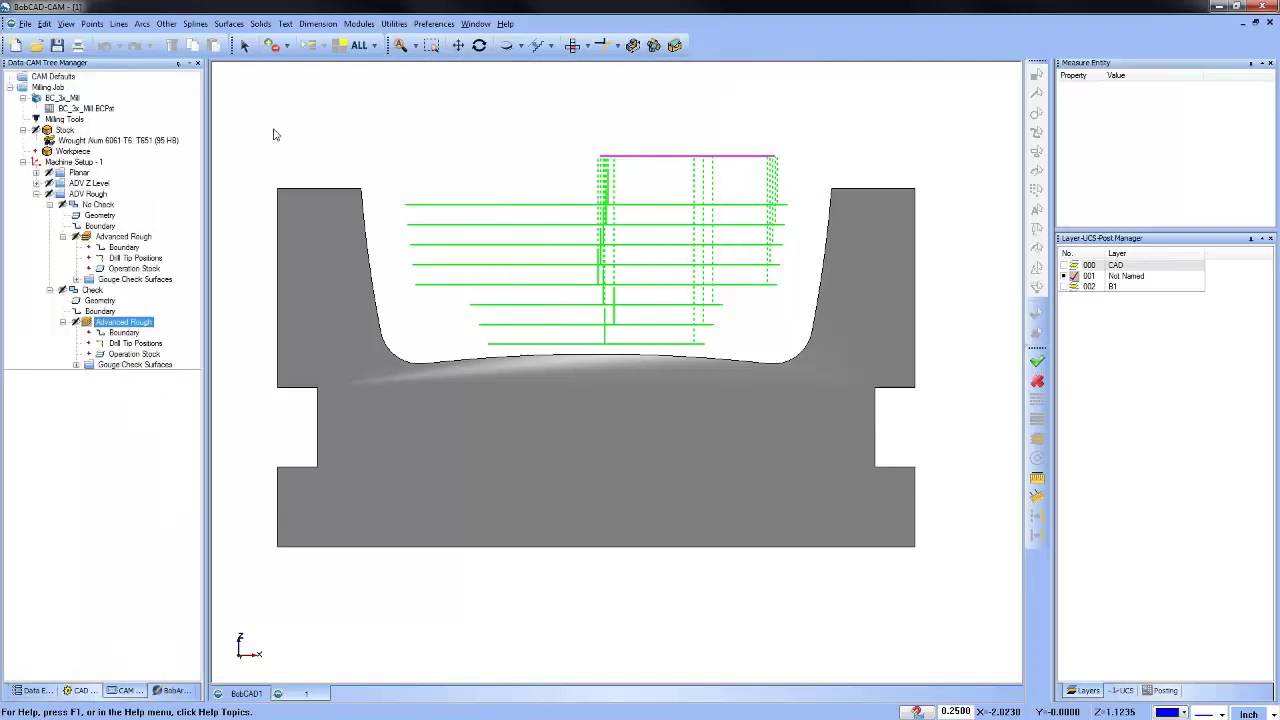
Review the Check feature's Gouge Check settings for checking the holder with In Process Stock, then cancel the wizard.
right_click(111, 323)
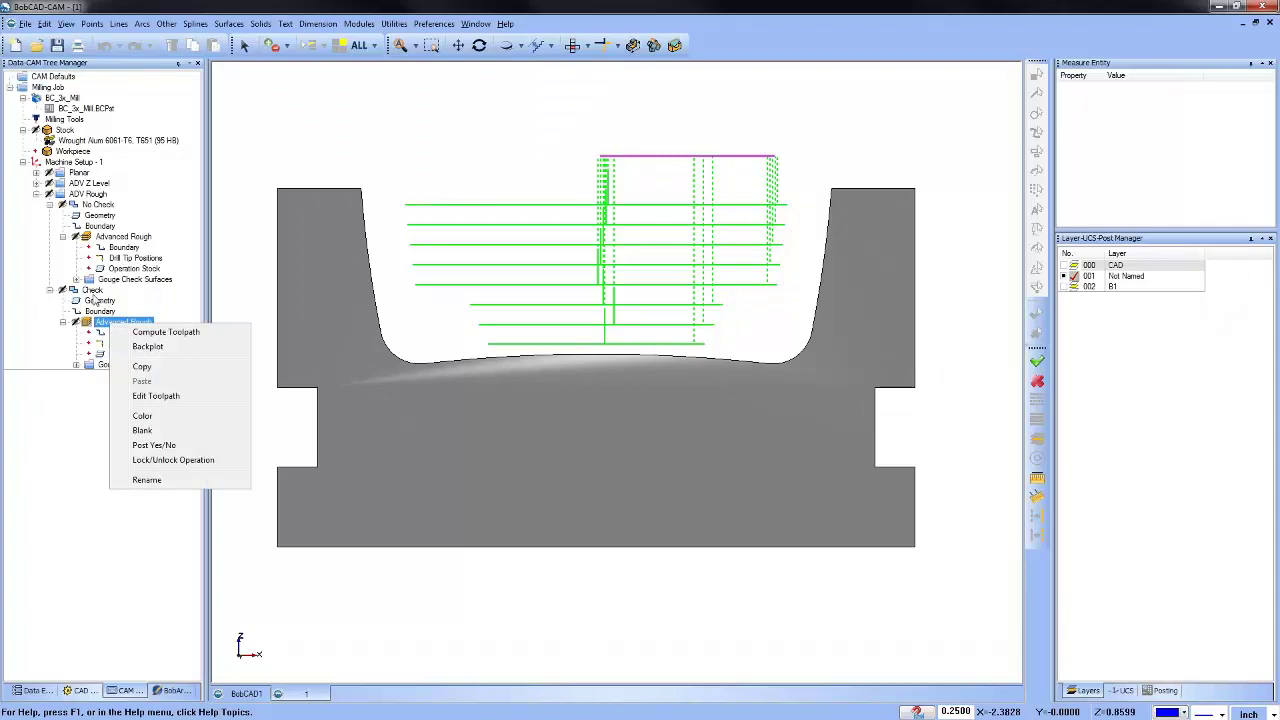
right_click(92, 290)
left_click(175, 298)
left_click(424, 285)
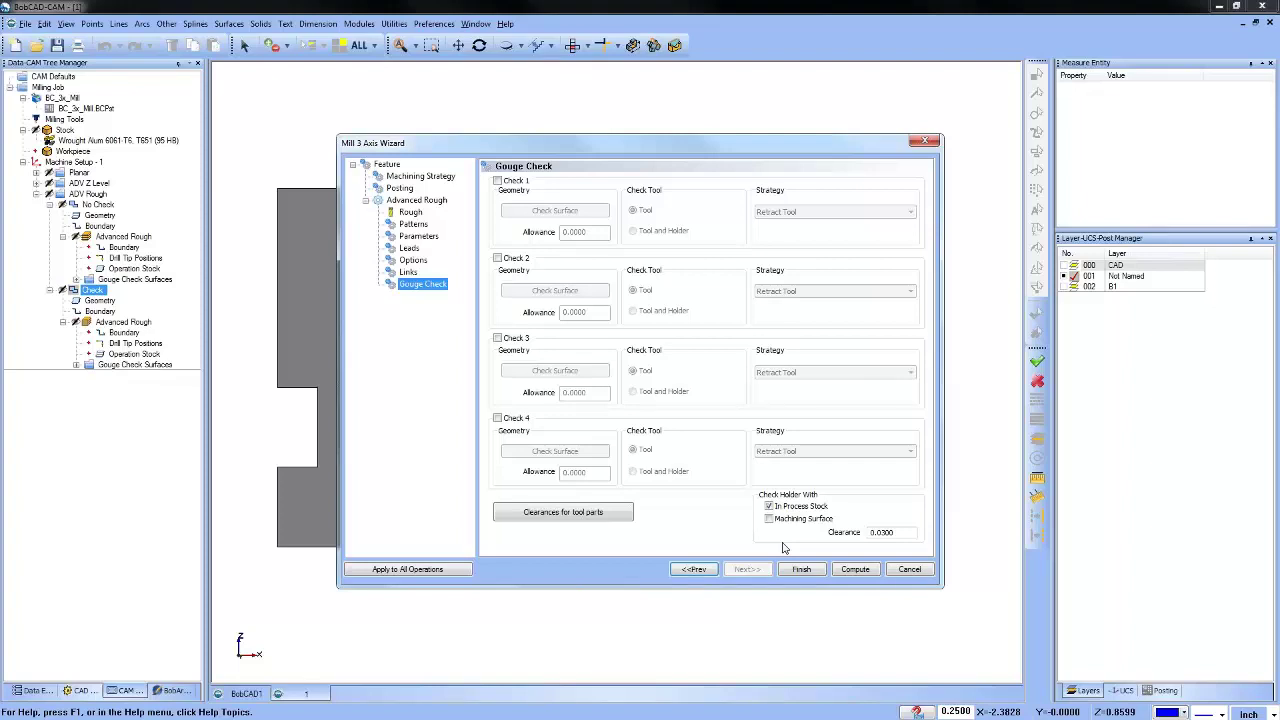
left_click(909, 569)
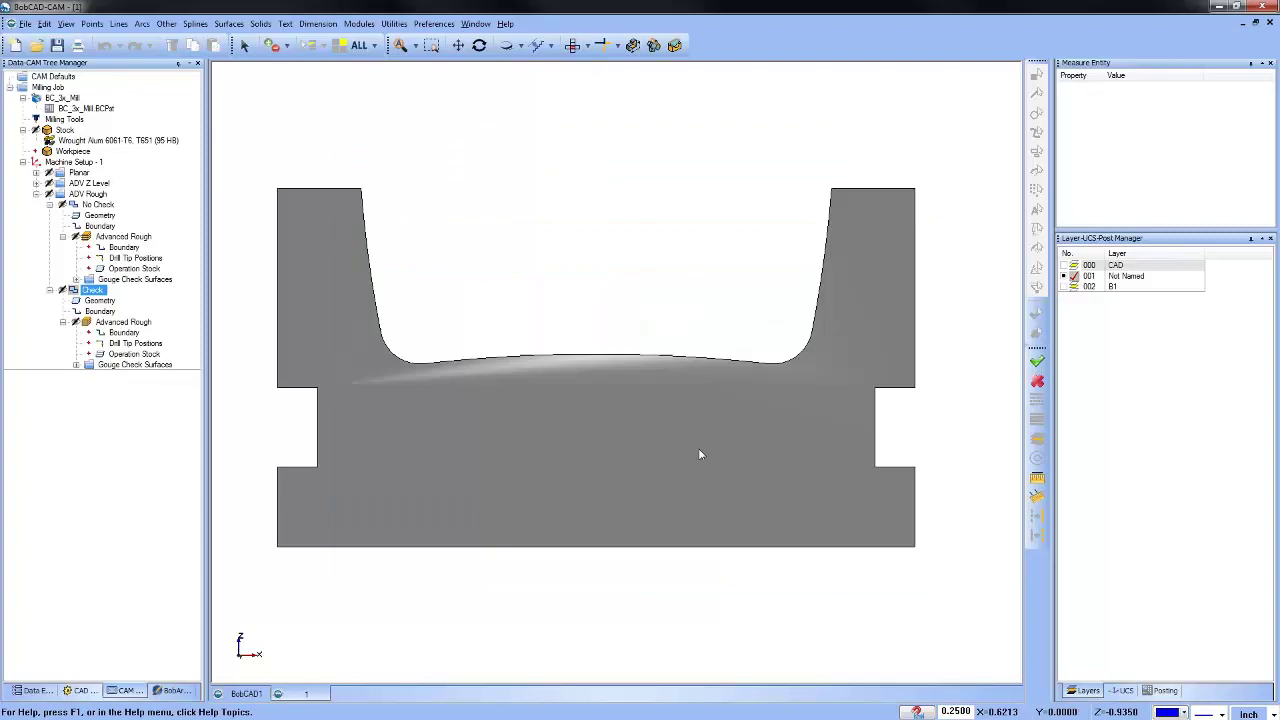
Display the Check feature's Advanced Rough toolpath on the part in a 3D view.
middle_click_drag(677, 386, 620, 455)
left_click(135, 343)
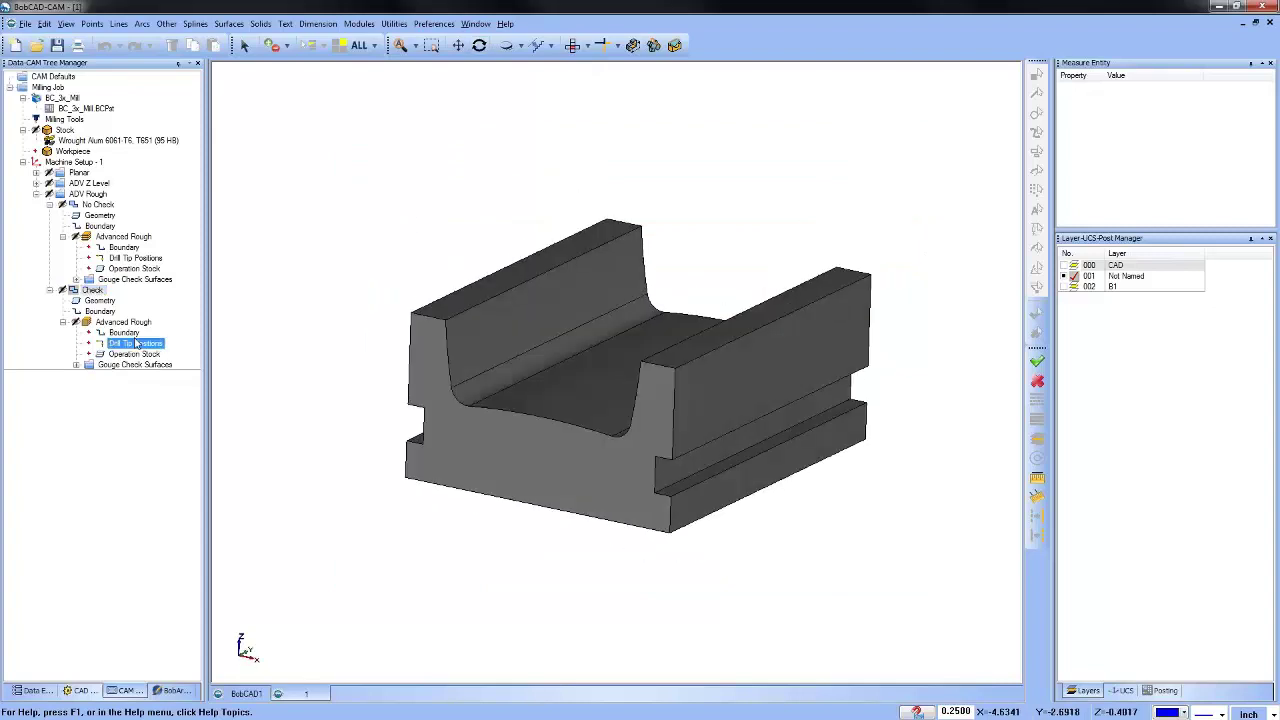
left_click(126, 322)
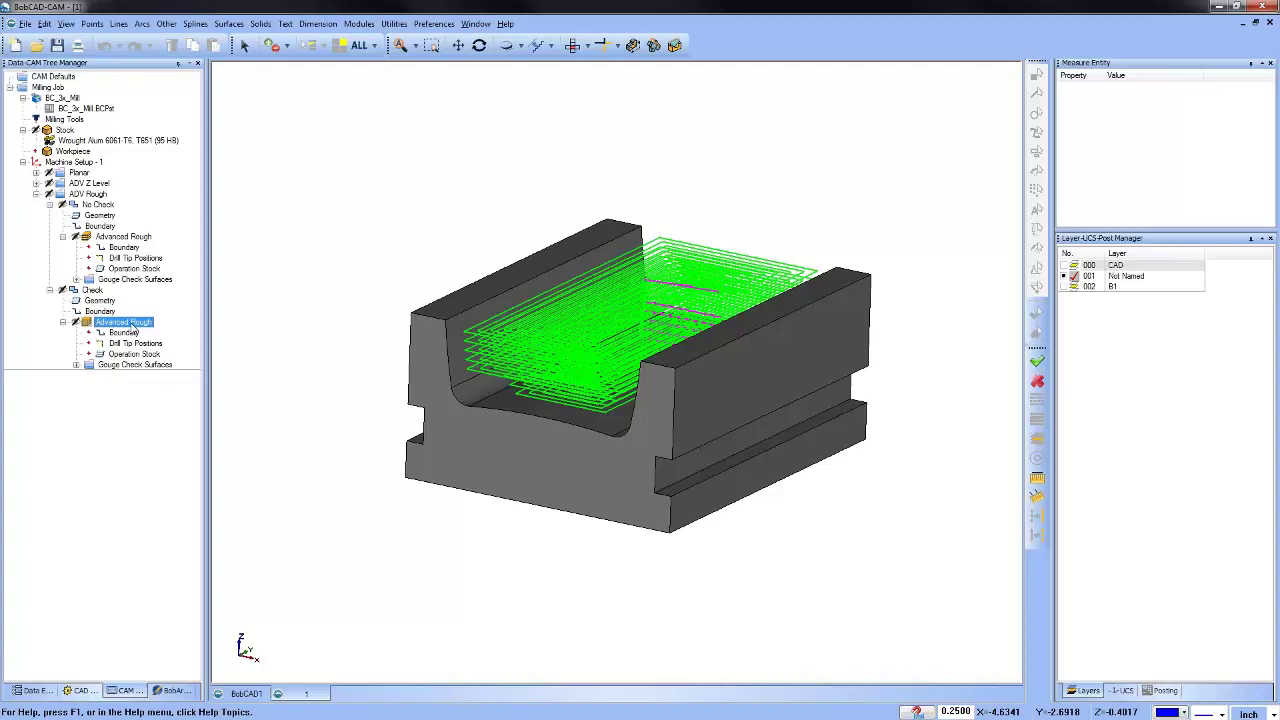
Review the Check feature's Parameters with User Defined depth options and its Rough tool data, then cancel the wizard.
right_click(92, 290)
left_click(125, 290)
left_click(420, 237)
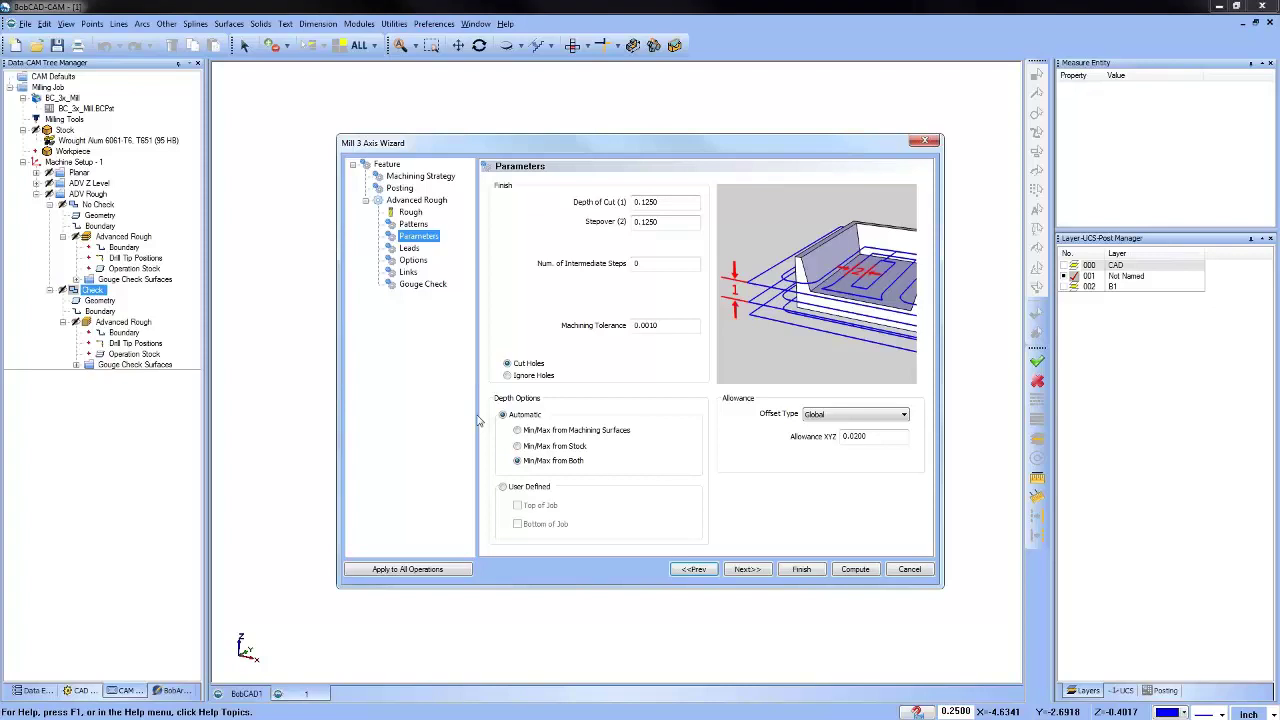
left_click(503, 486)
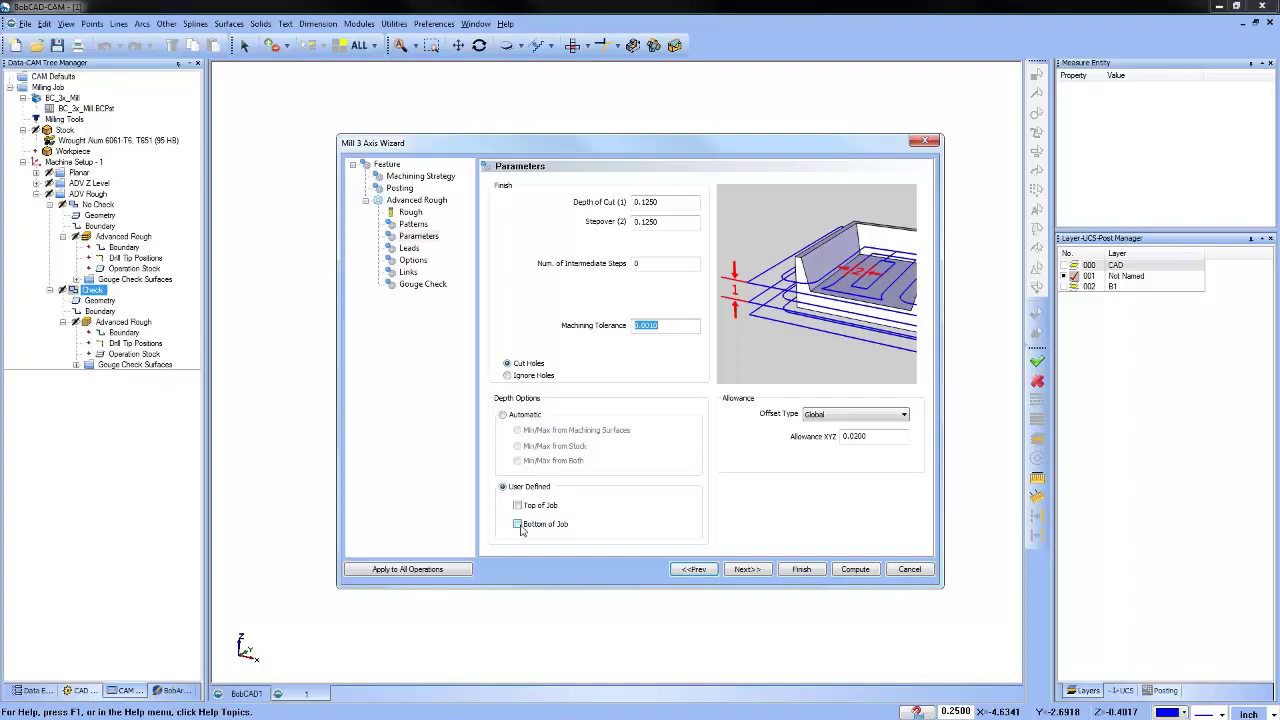
left_click(410, 212)
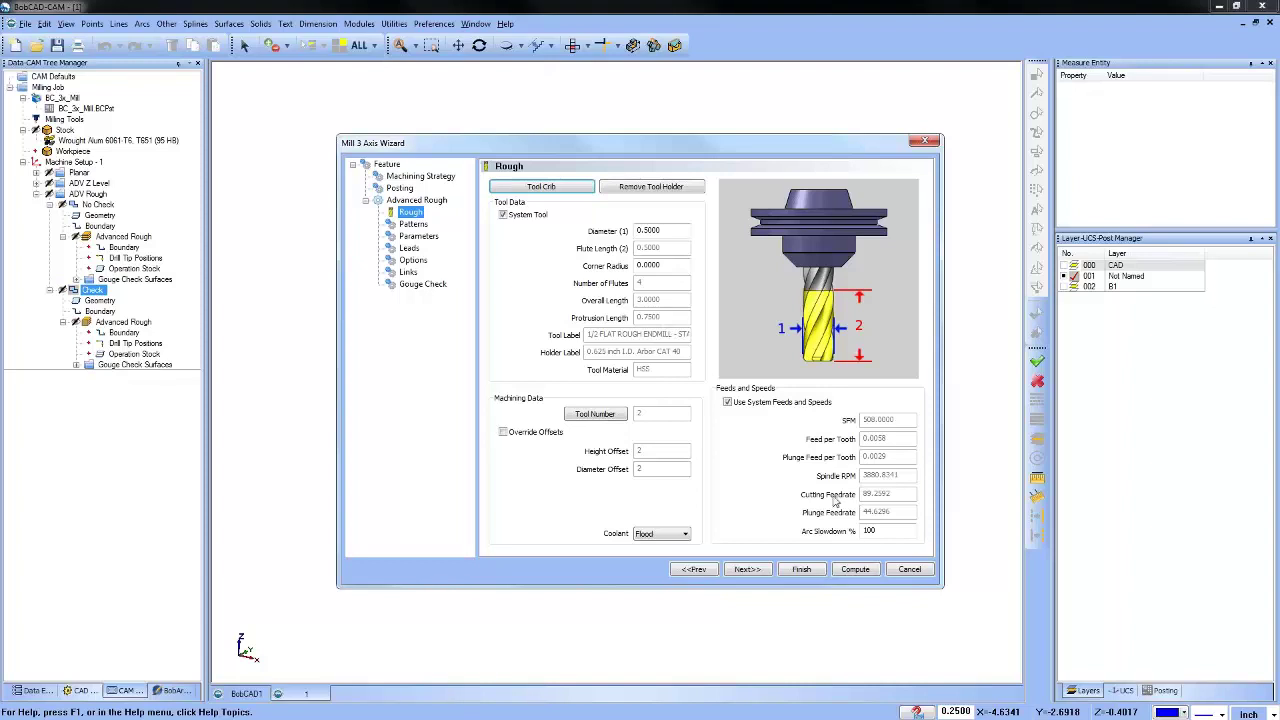
left_click(909, 569)
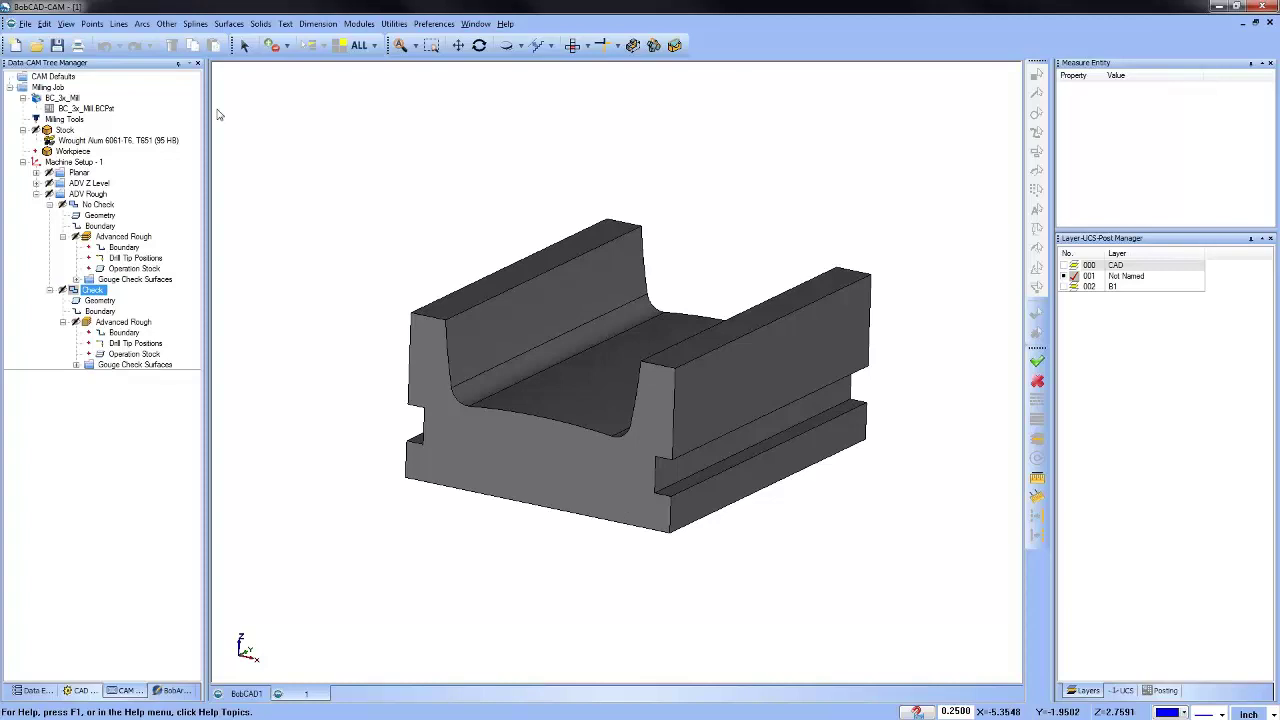
Open part file 2, look over the model, and expand the ADV Rough group in its CAM tree.
left_click(55, 76)
left_click(36, 47)
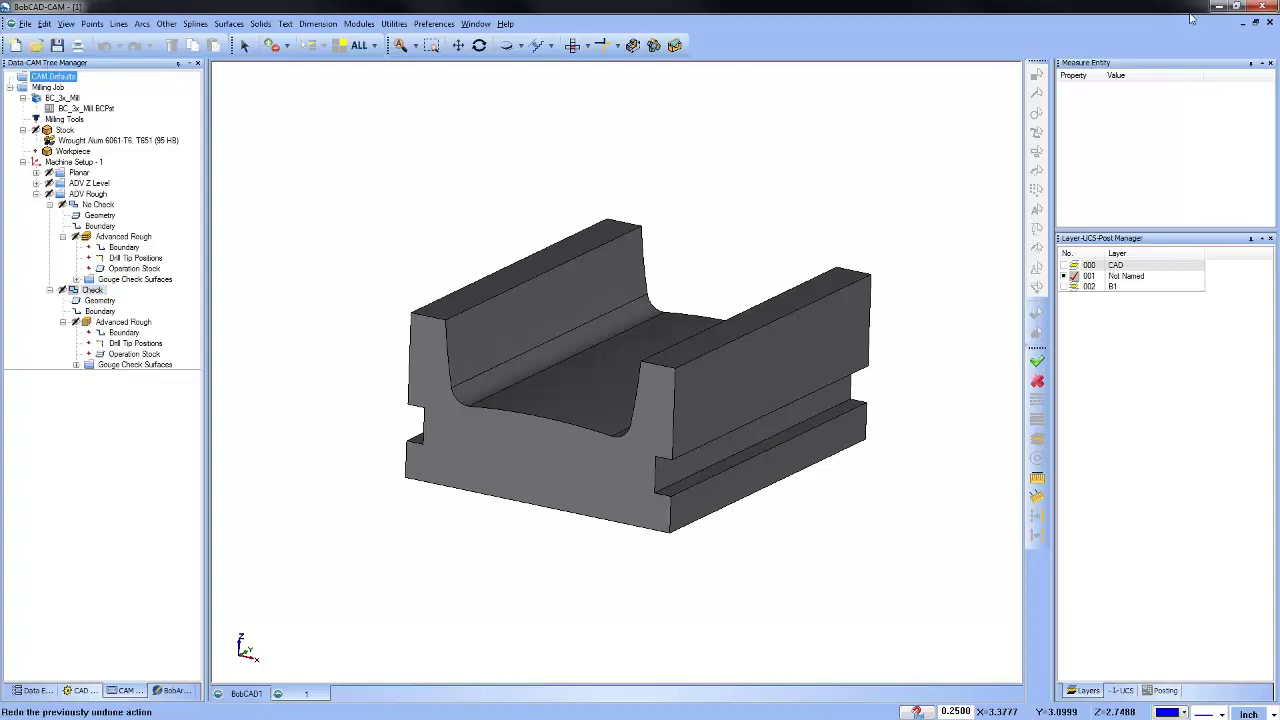
left_click(650, 397)
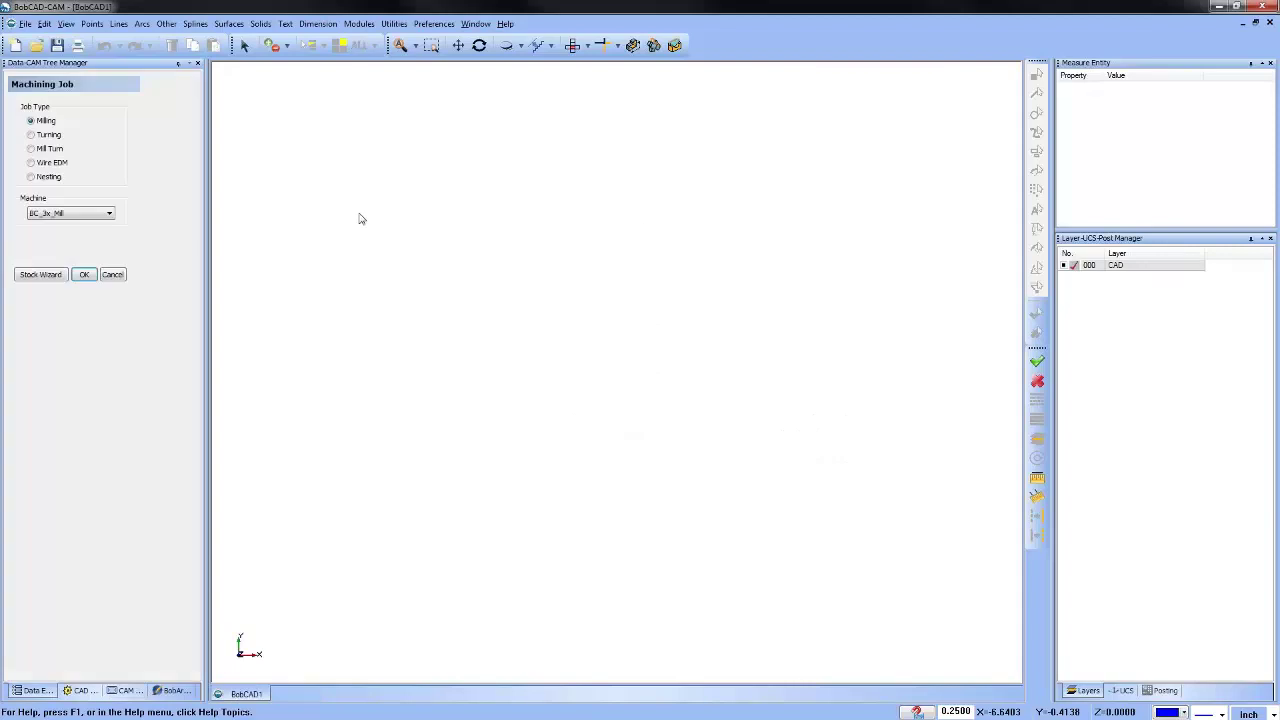
double_click(500, 305)
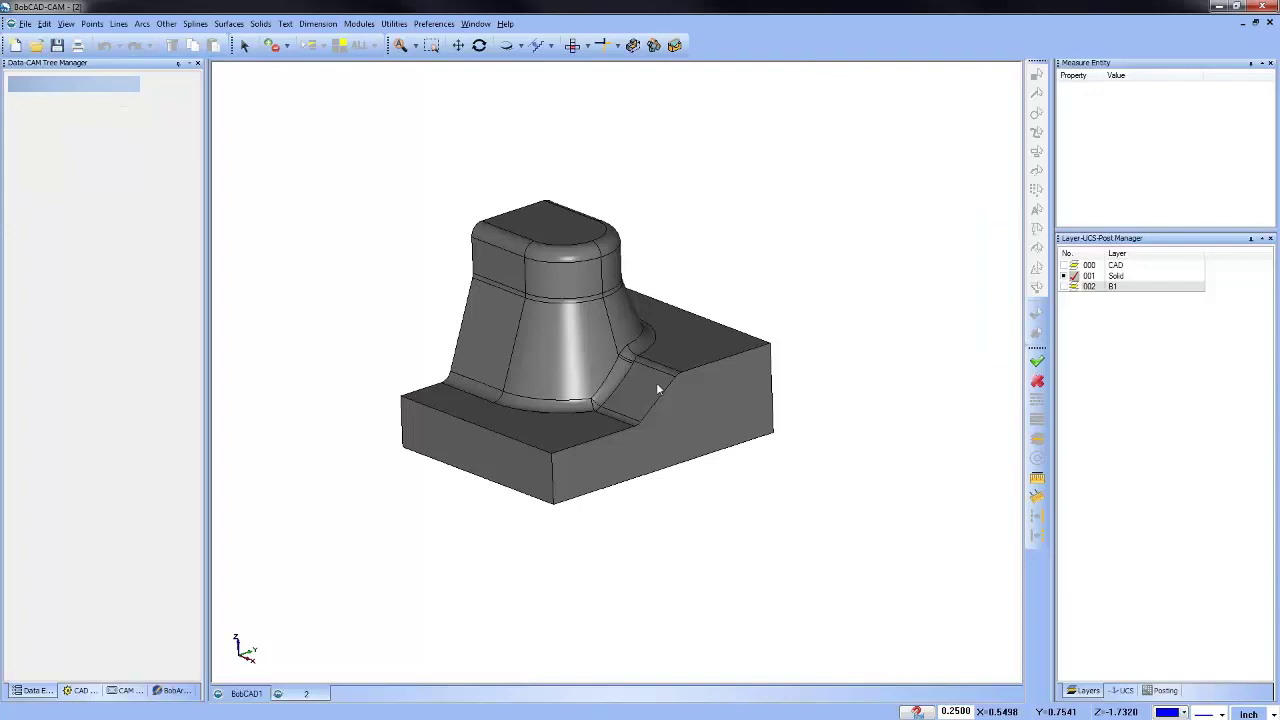
middle_click_drag(657, 386, 530, 281)
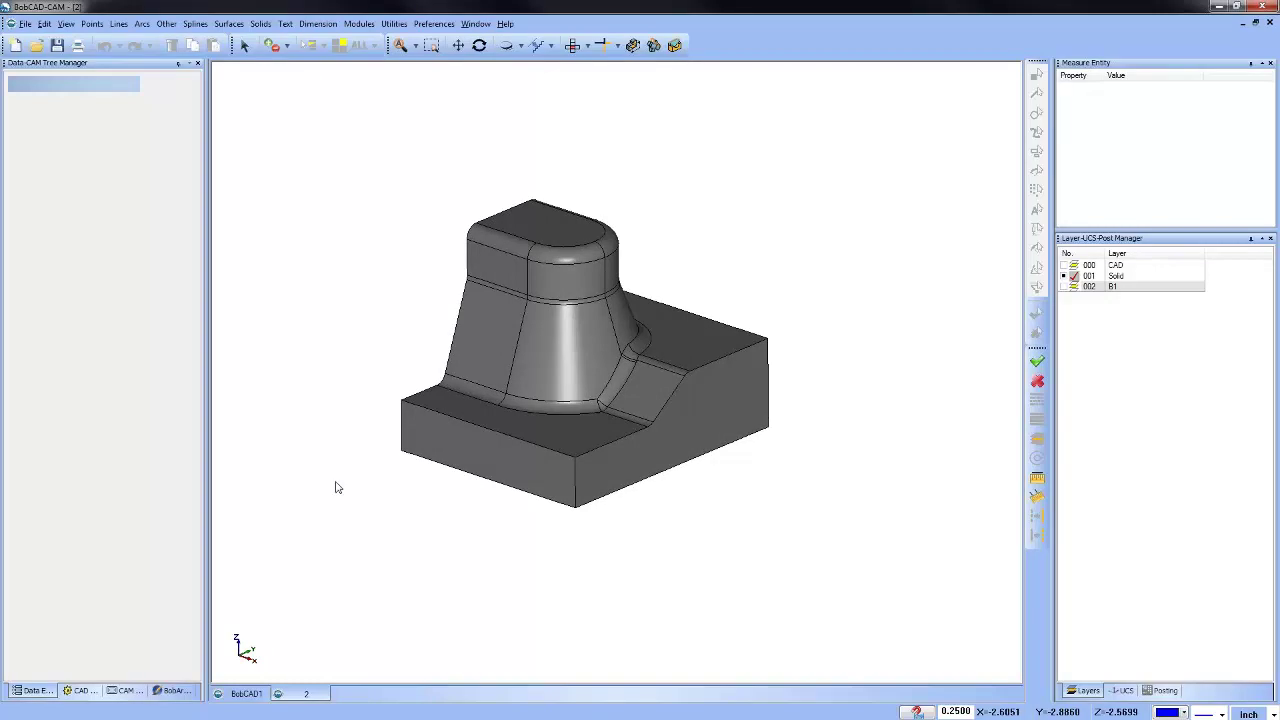
left_click(138, 690)
left_click(88, 172)
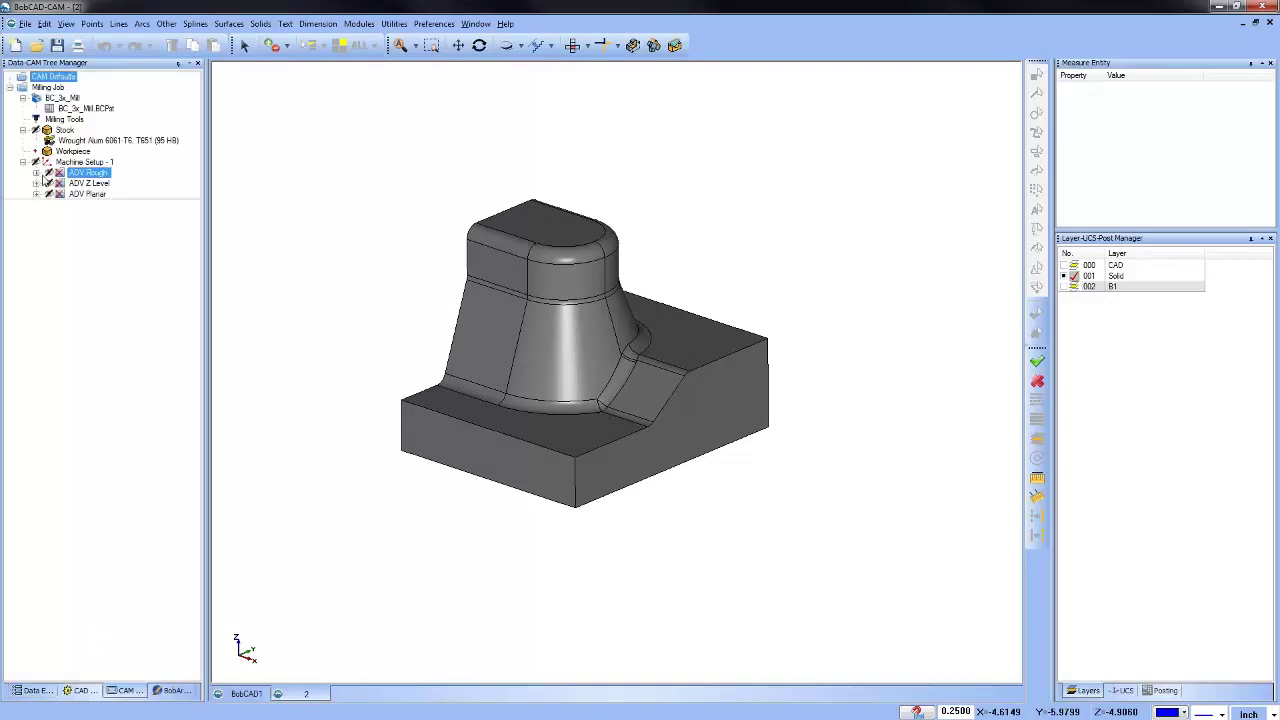
left_click(36, 172)
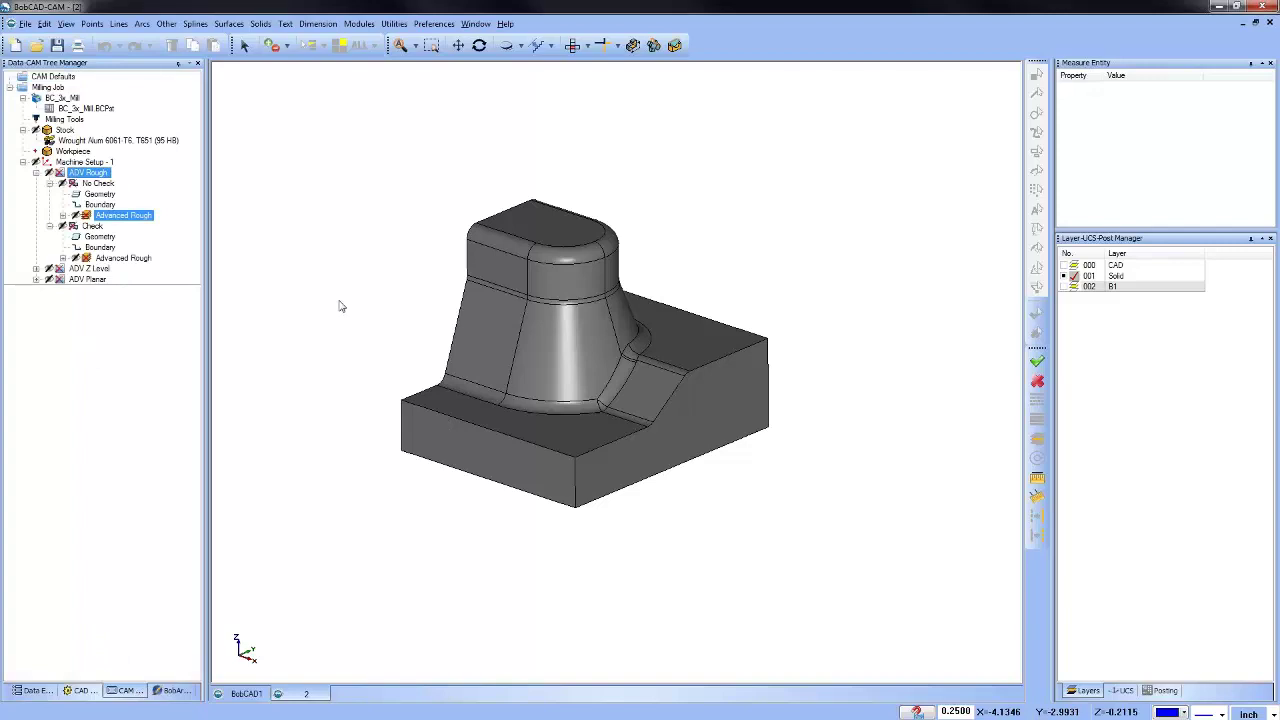
Backplot the No Check Advanced Rough toolpath with a shaded tool, examine the holder against the tall boss, then close the backplot.
right_click(118, 217)
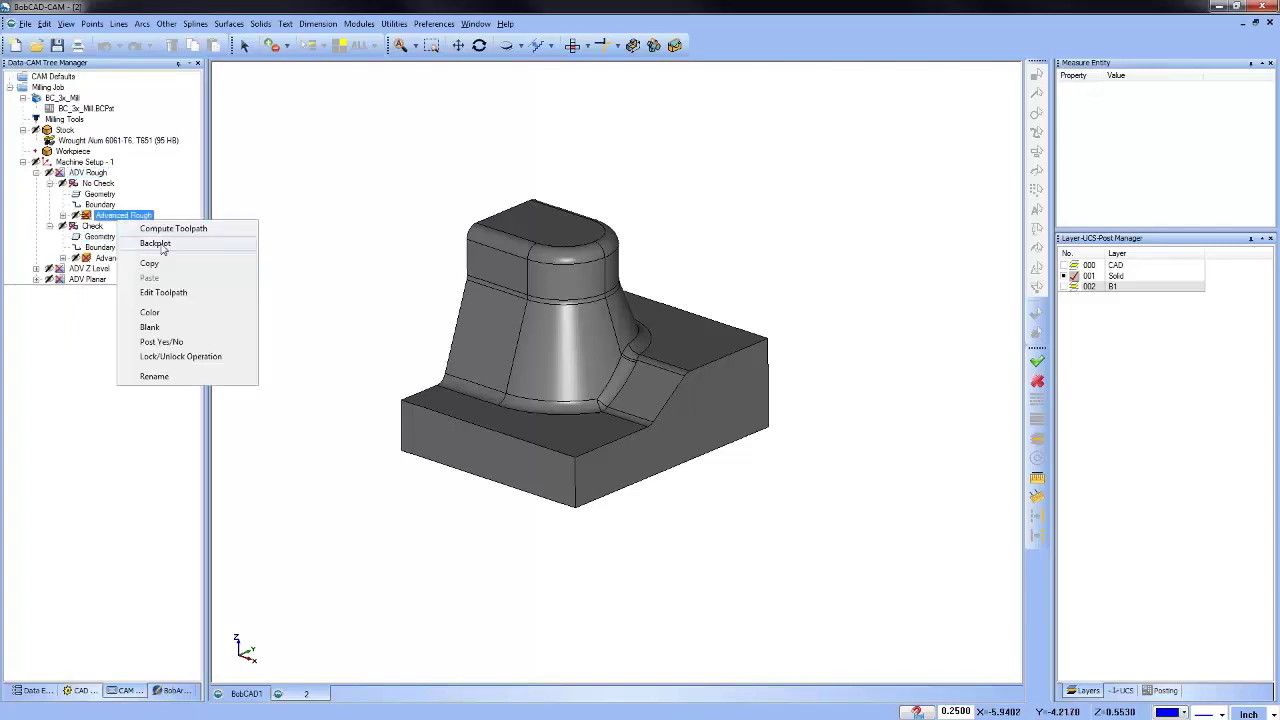
left_click(155, 243)
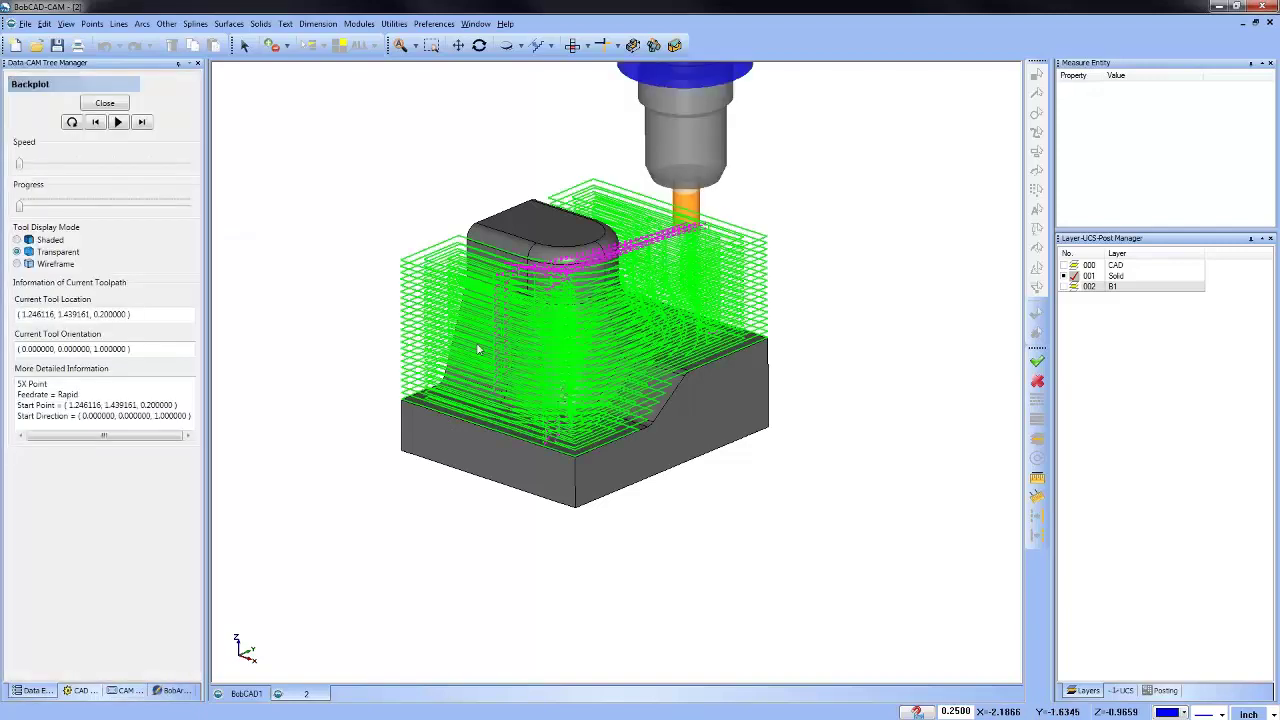
mouse_move(530, 345)
middle_mouse_down()
mouse_move(568, 345)
mouse_move(455, 378)
middle_mouse_up()
left_click(17, 240)
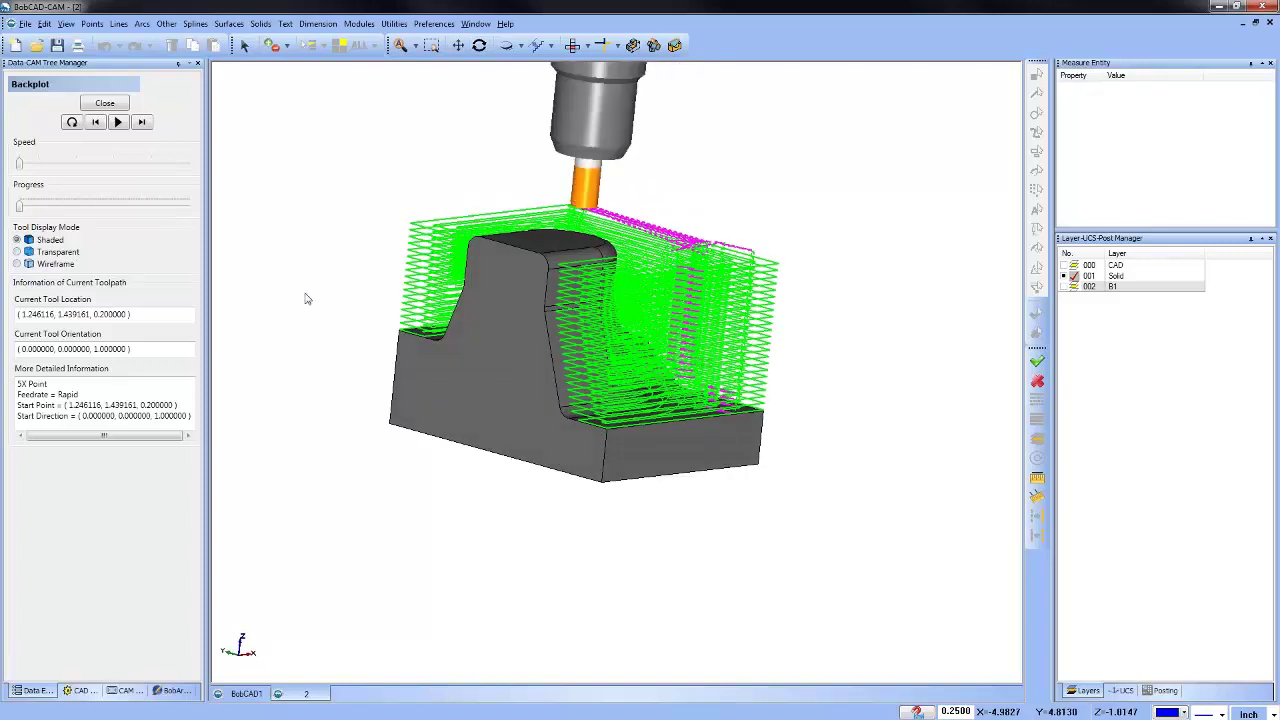
middle_click_drag(306, 294, 340, 240)
left_click_drag(19, 205, 128, 211)
middle_click_drag(500, 400, 520, 280)
left_click(105, 103)
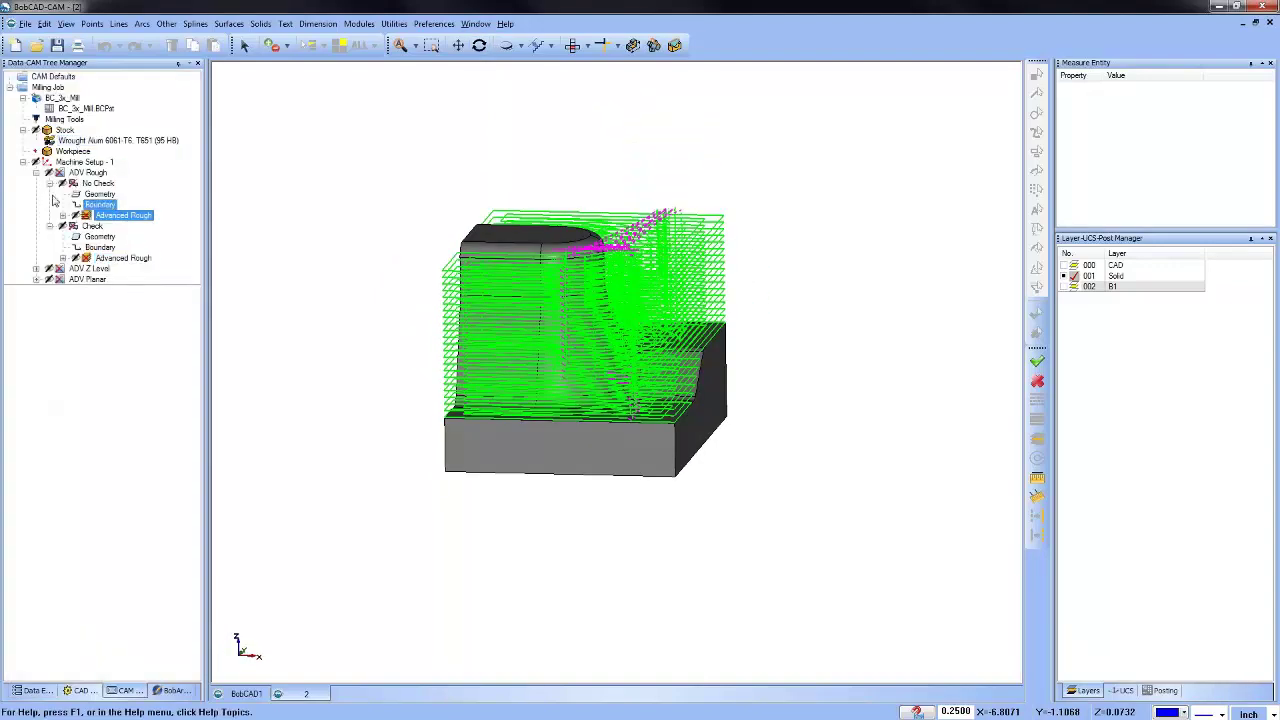
Enable posting for the No Check Advanced Rough operation and launch the machining simulation.
right_click(123, 218)
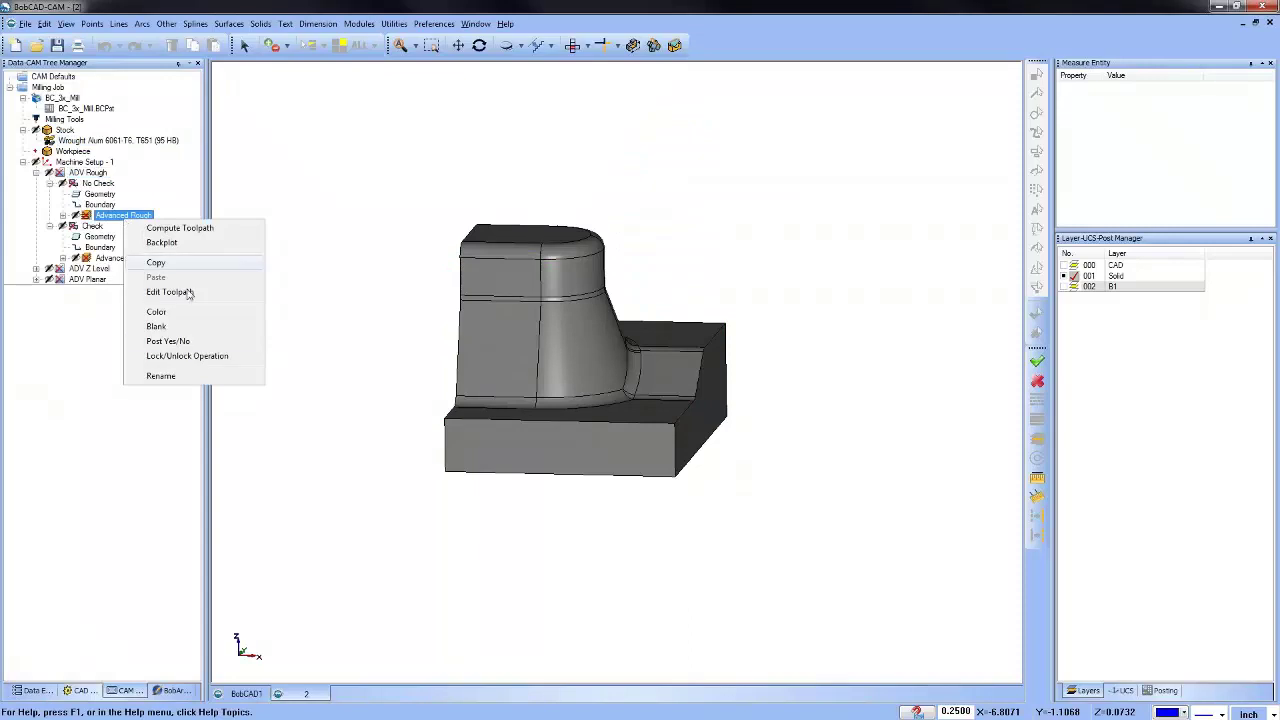
left_click(210, 342)
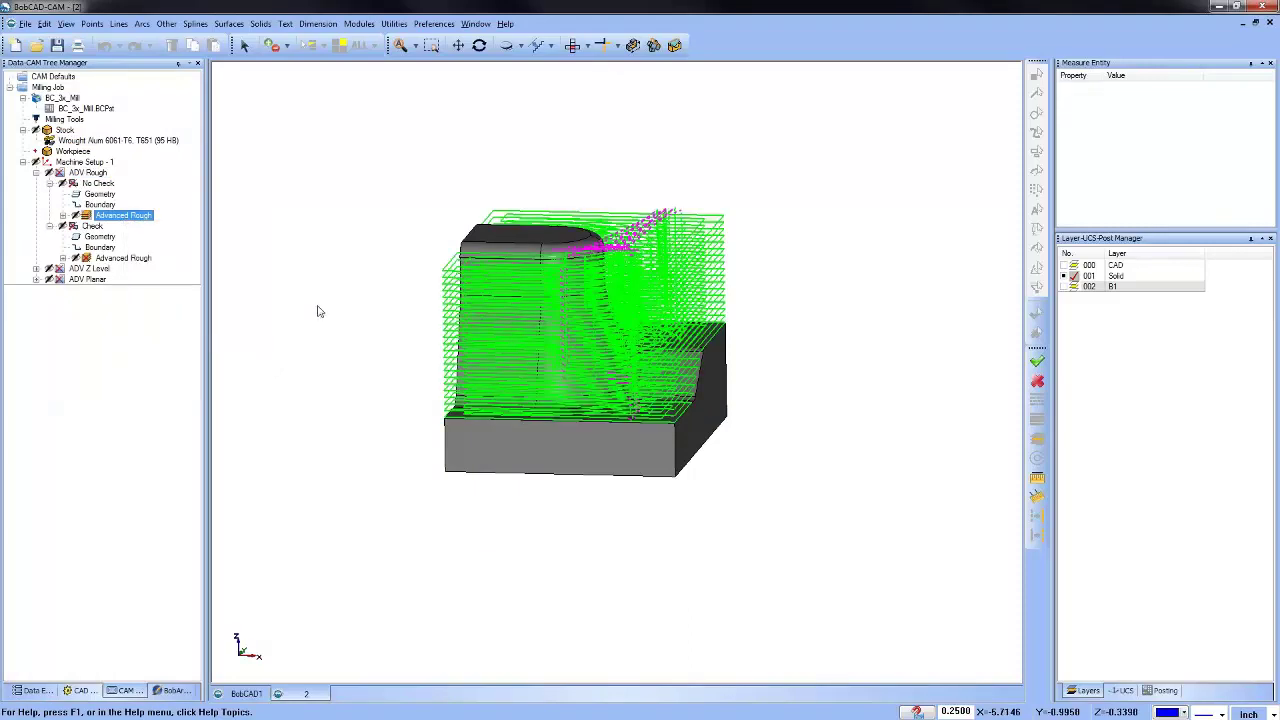
middle_click_drag(809, 349, 840, 352)
left_click(479, 45)
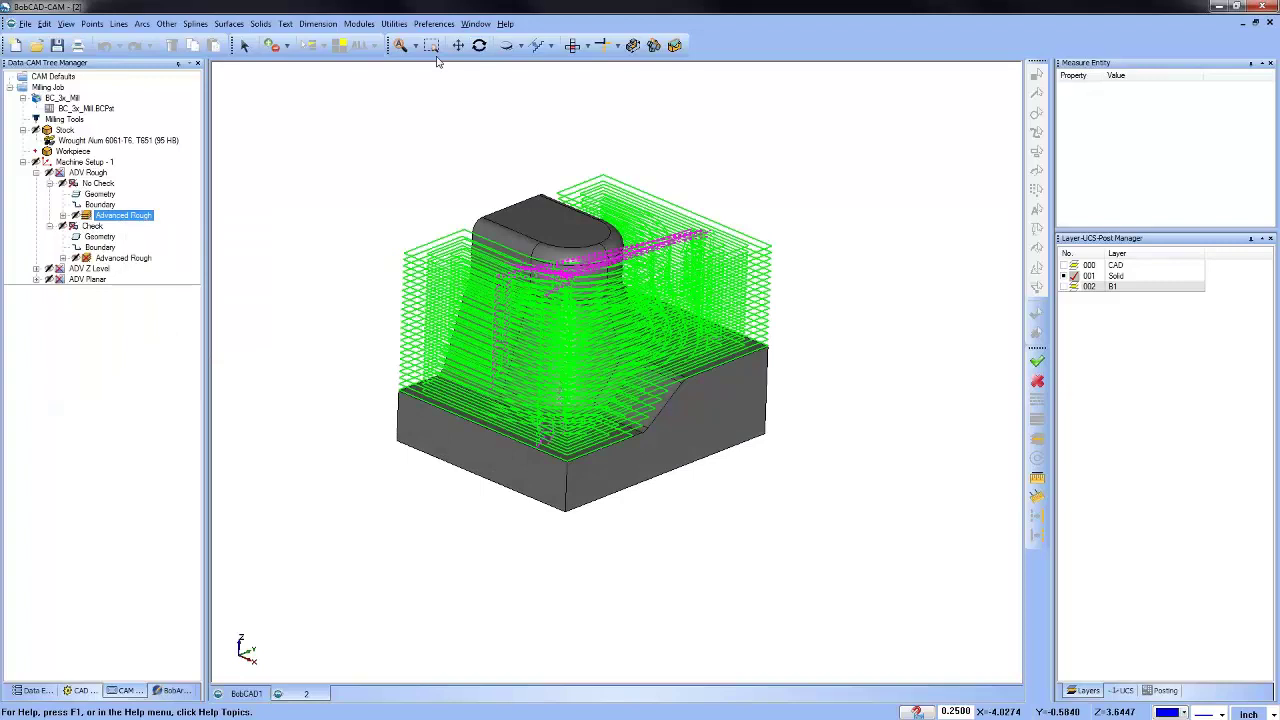
left_click(372, 27)
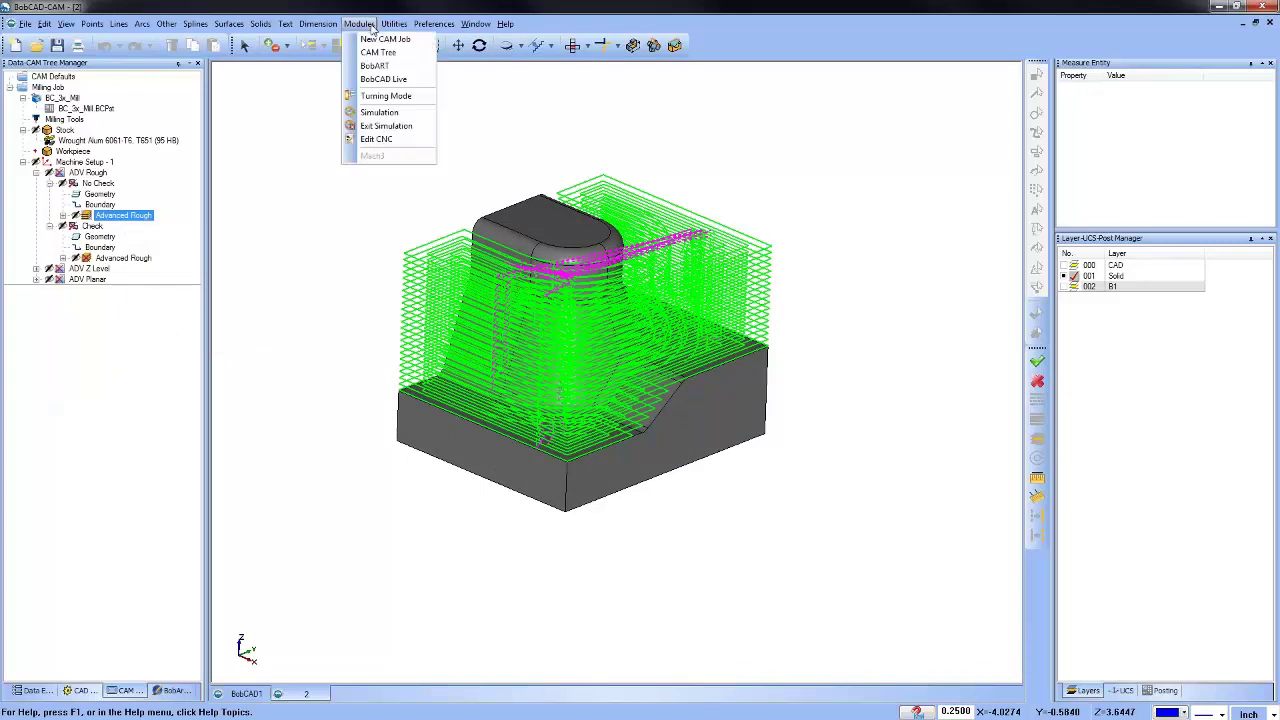
left_click(401, 114)
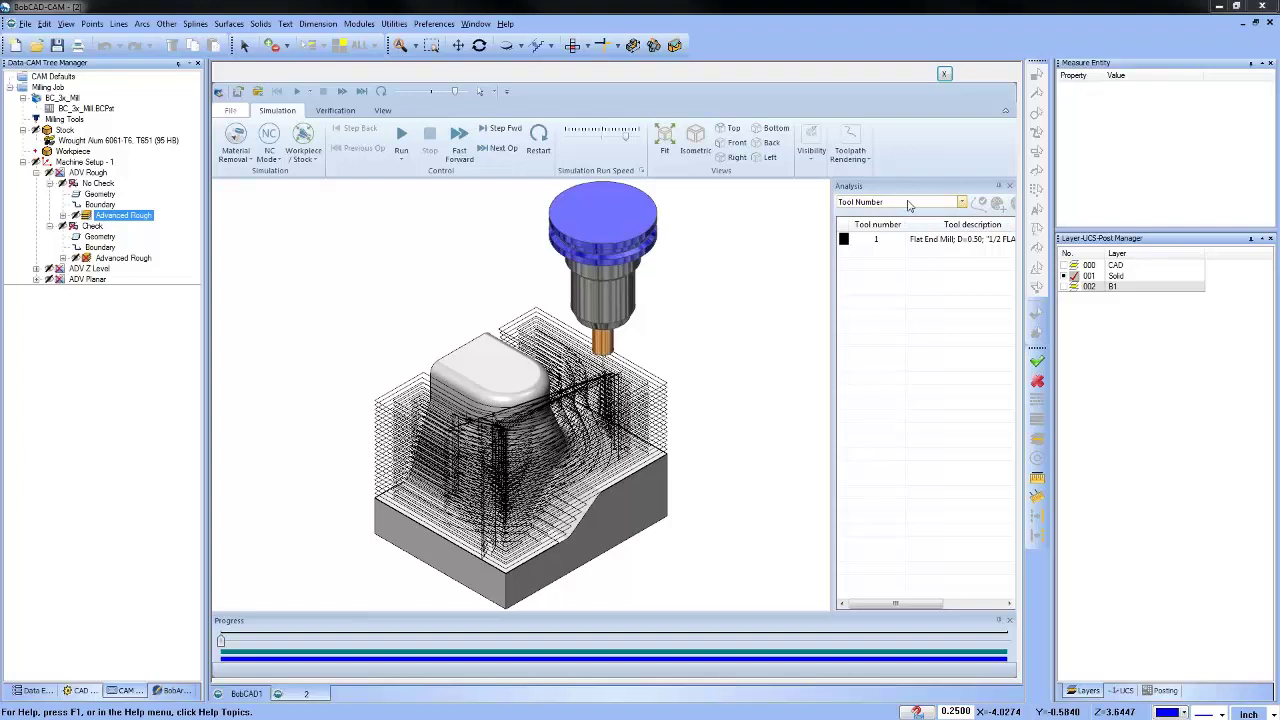
Set tool 1's colour to orange in the simulation's toolpath analysis by Tool Number.
left_click(382, 110)
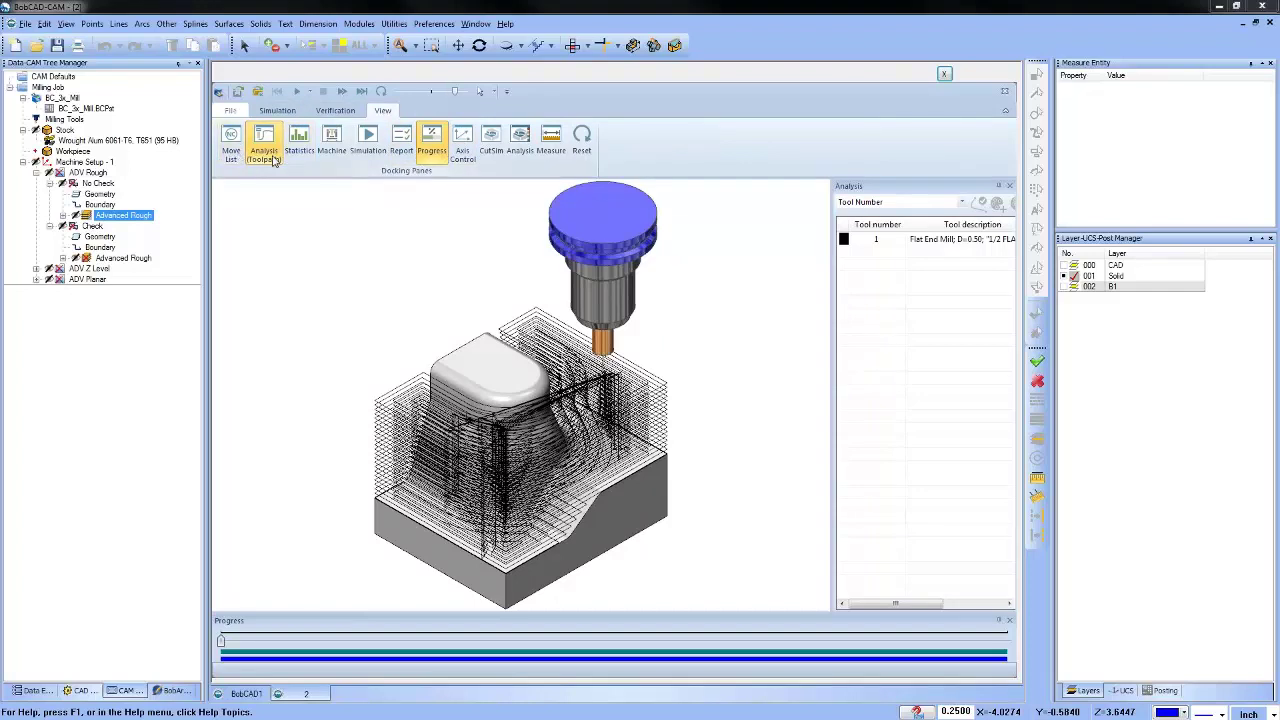
left_click(900, 202)
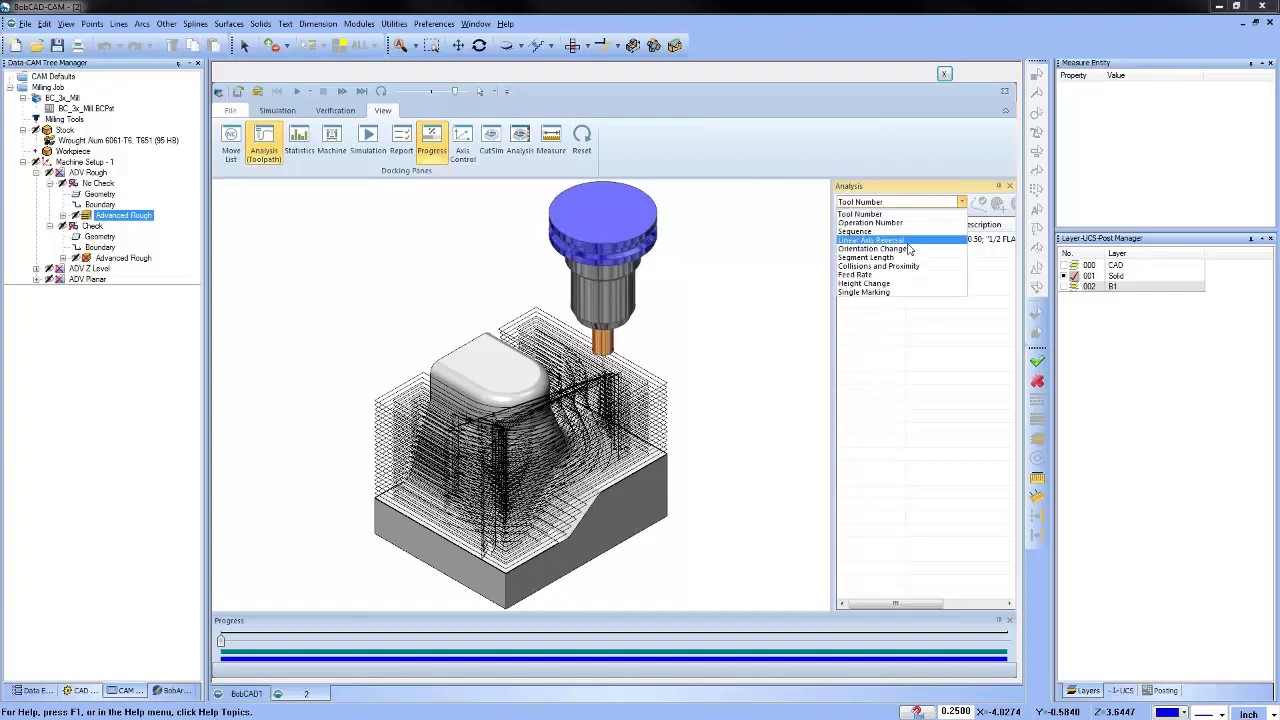
left_click(890, 214)
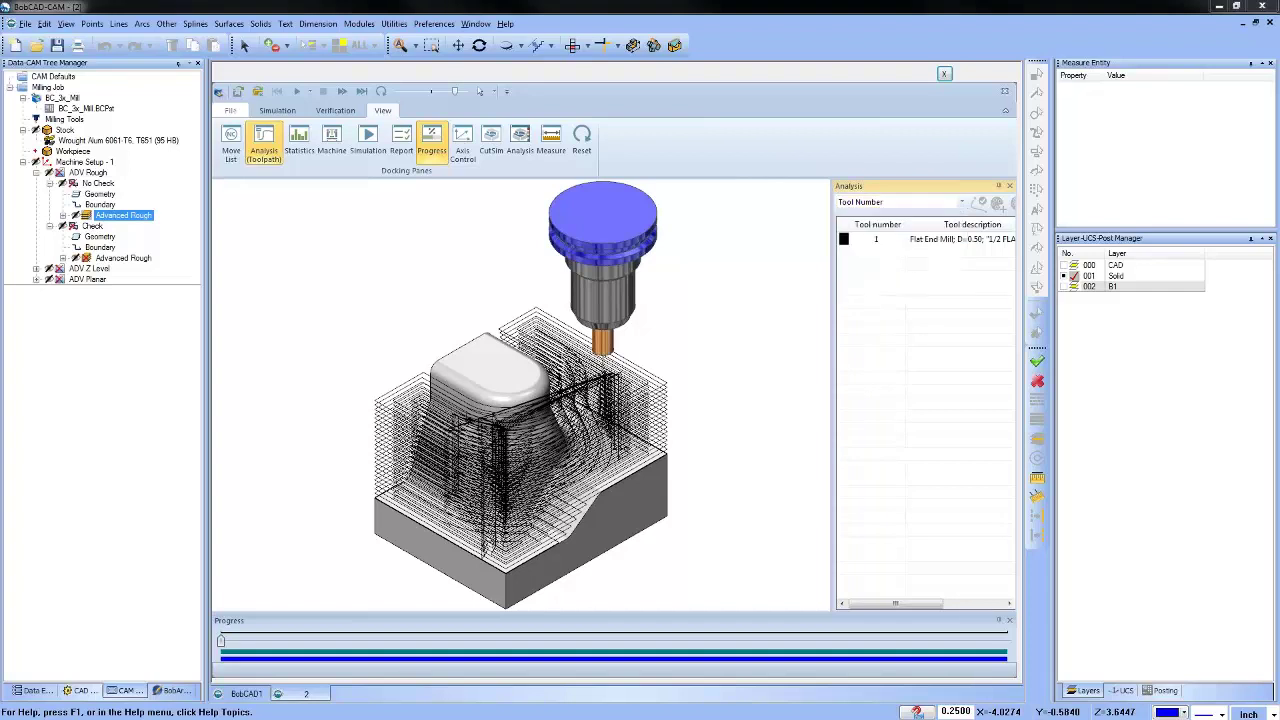
left_click(843, 238)
left_click(599, 386)
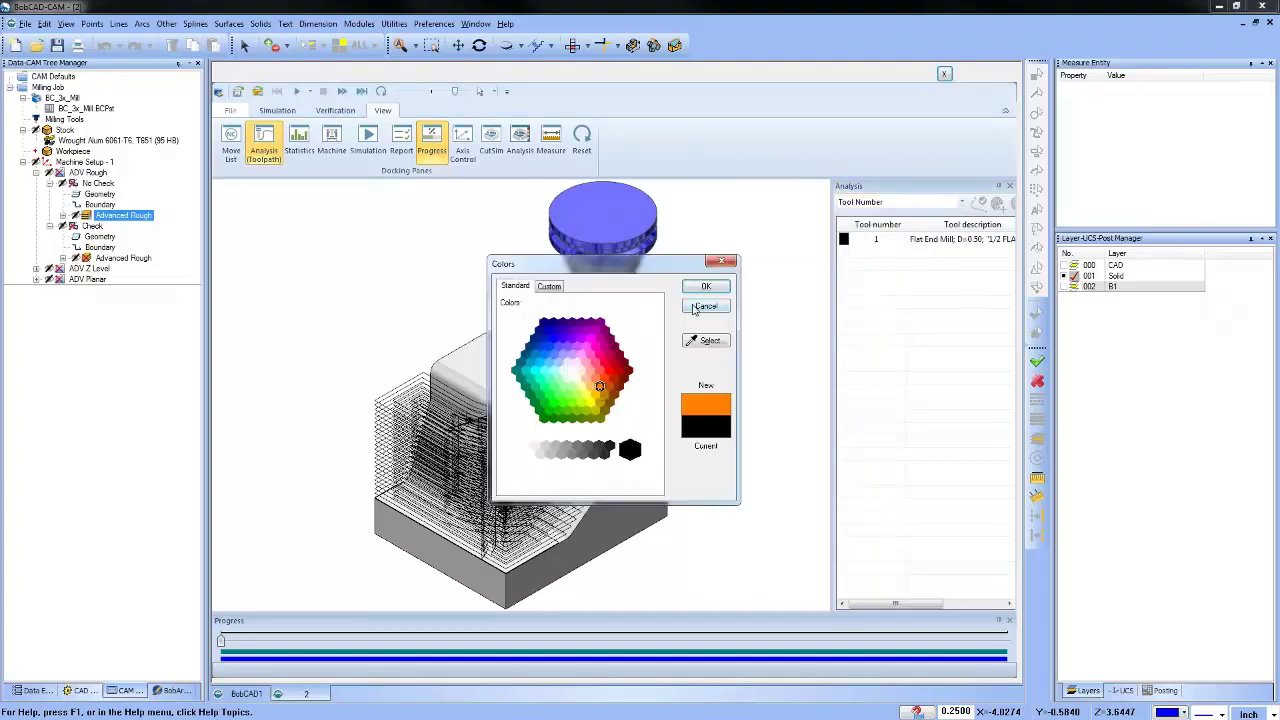
left_click(705, 289)
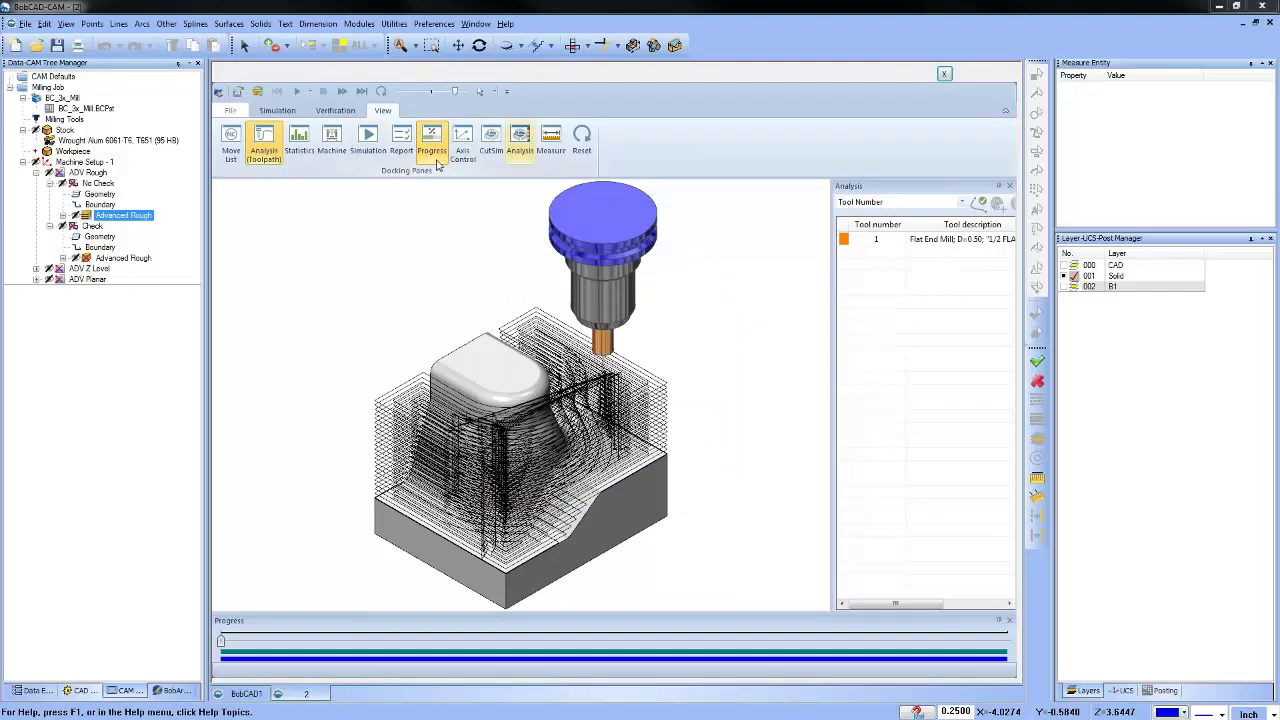
Show the stock and hide the toolpath in the simulation display.
left_click(279, 113)
left_click(819, 160)
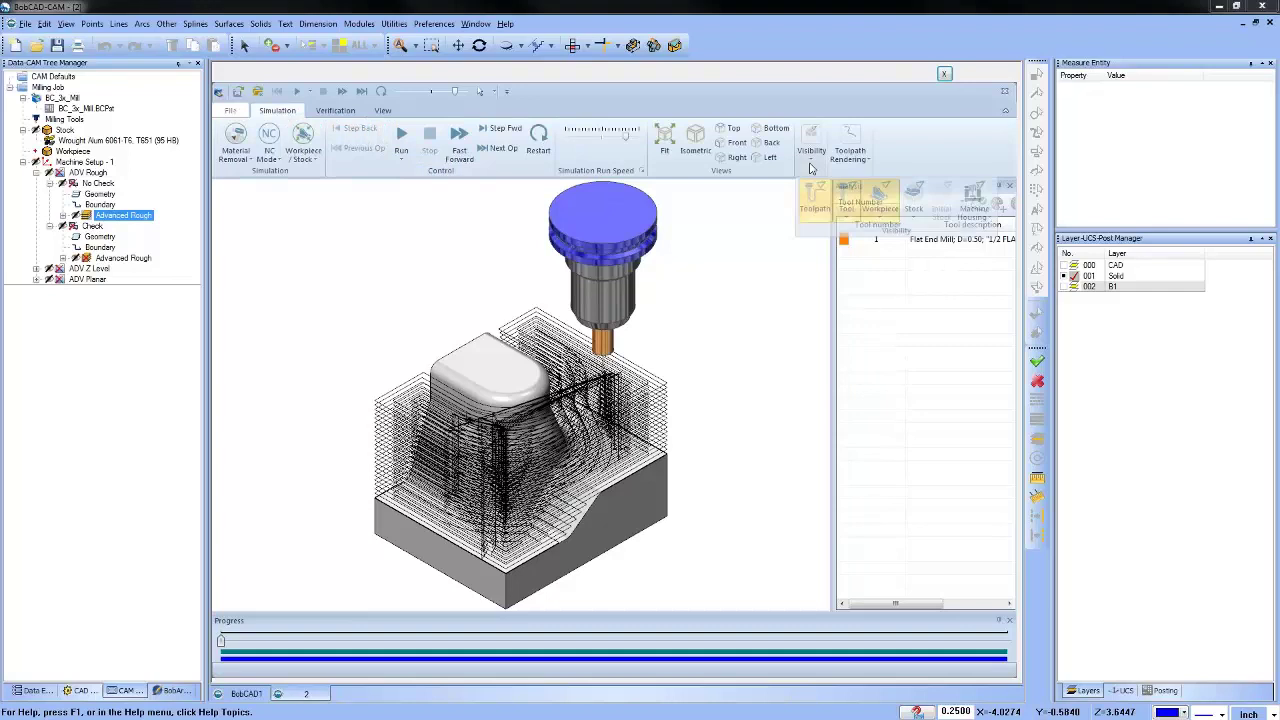
left_click(911, 212)
left_click(933, 232)
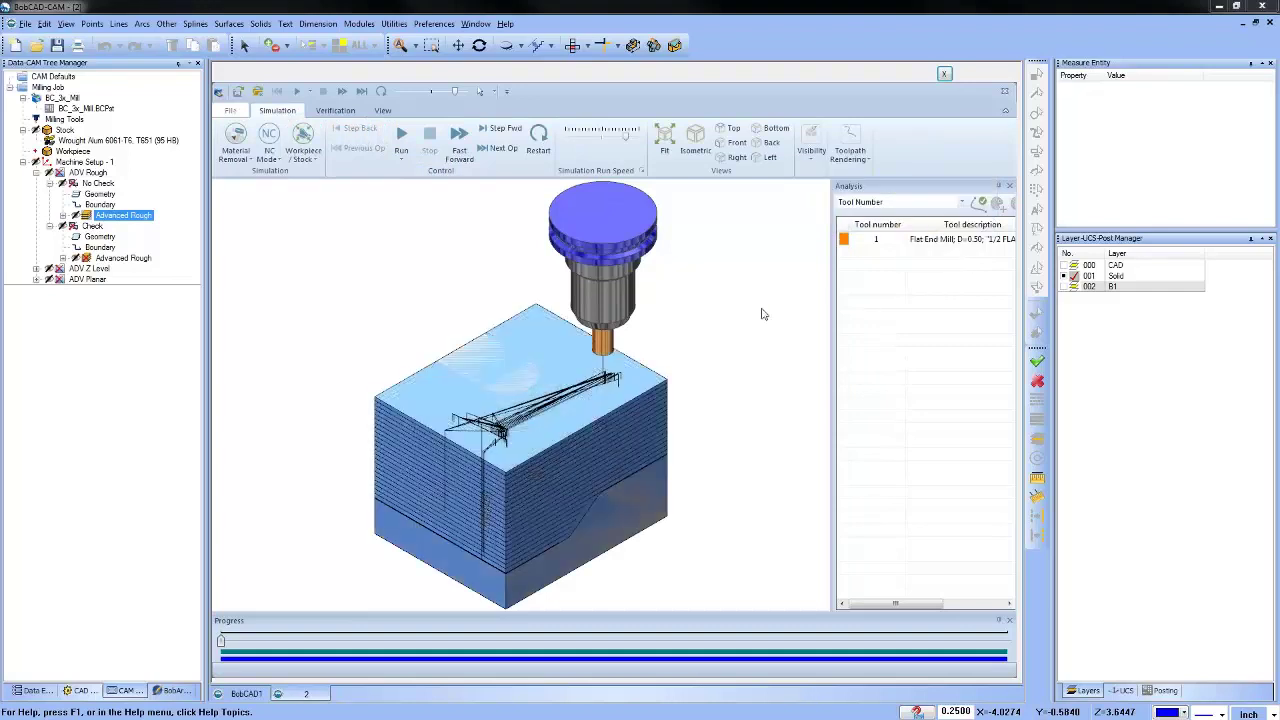
left_click(811, 150)
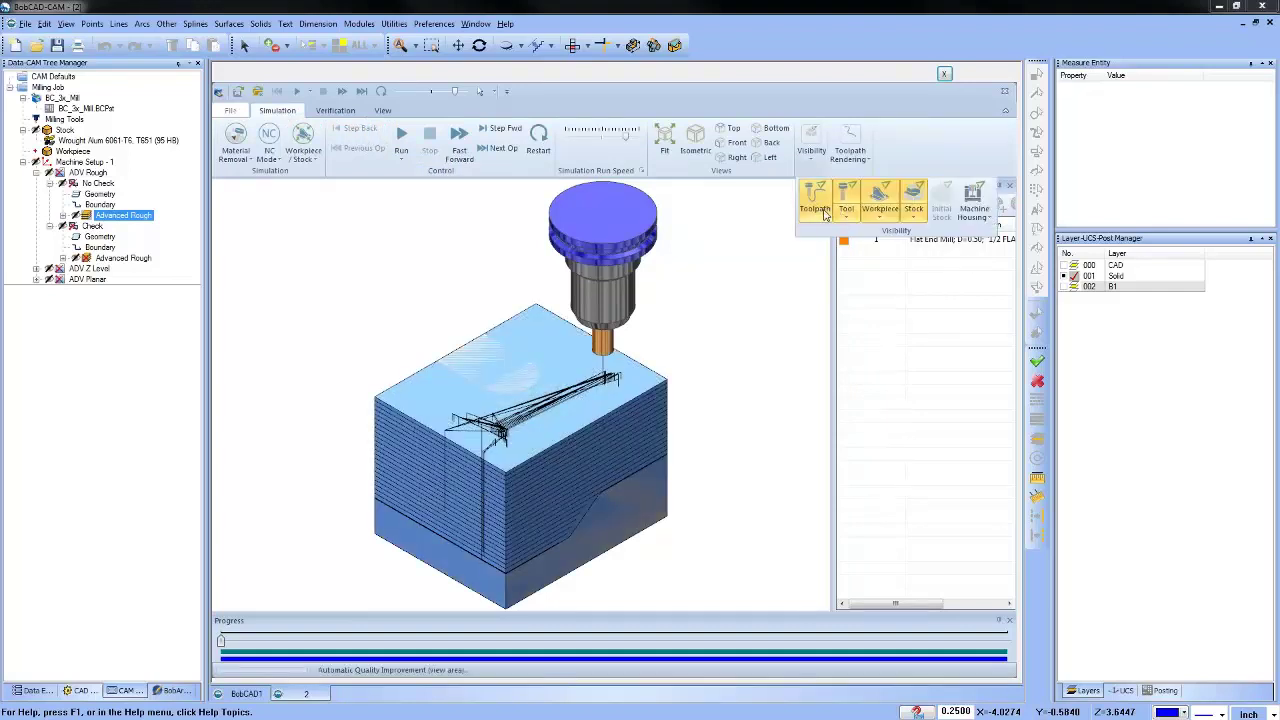
left_click(816, 212)
scroll(620, 360, "down", 3)
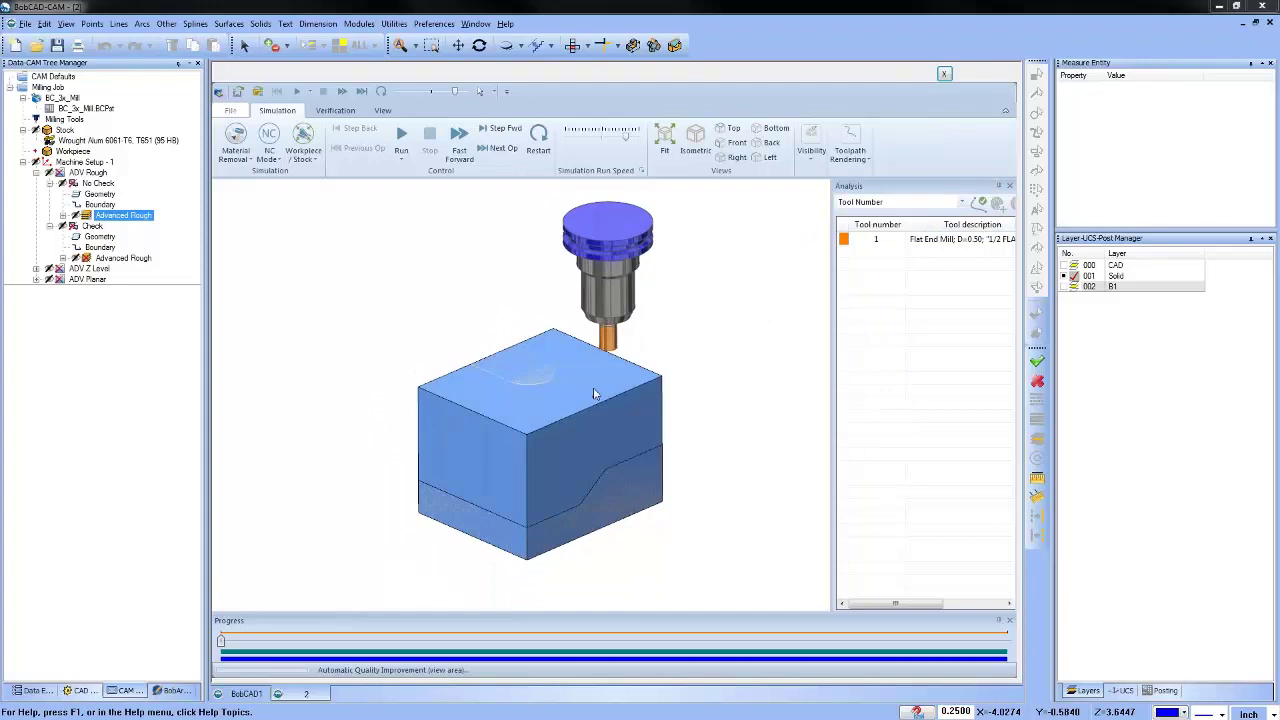
Advance the simulation in stages to just short of halfway through the toolpath, watching the holder beside the boss.
left_click_drag(222, 641, 293, 641)
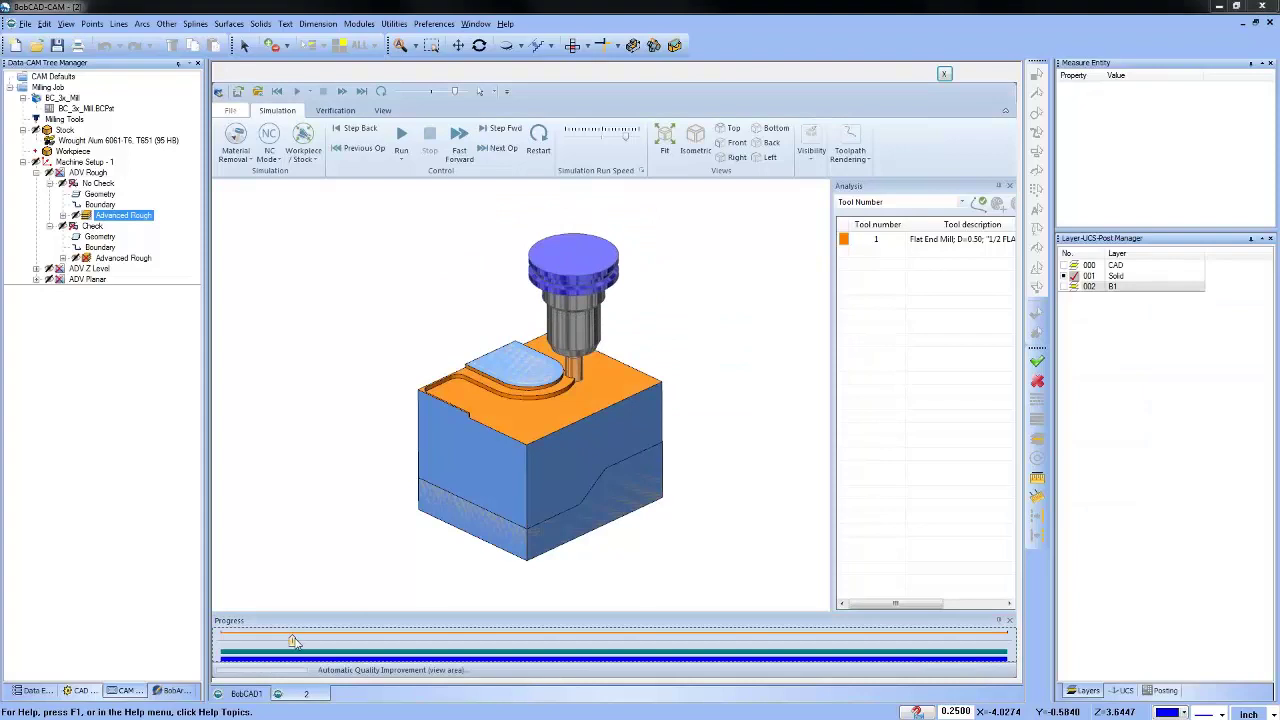
left_click_drag(292, 641, 422, 641)
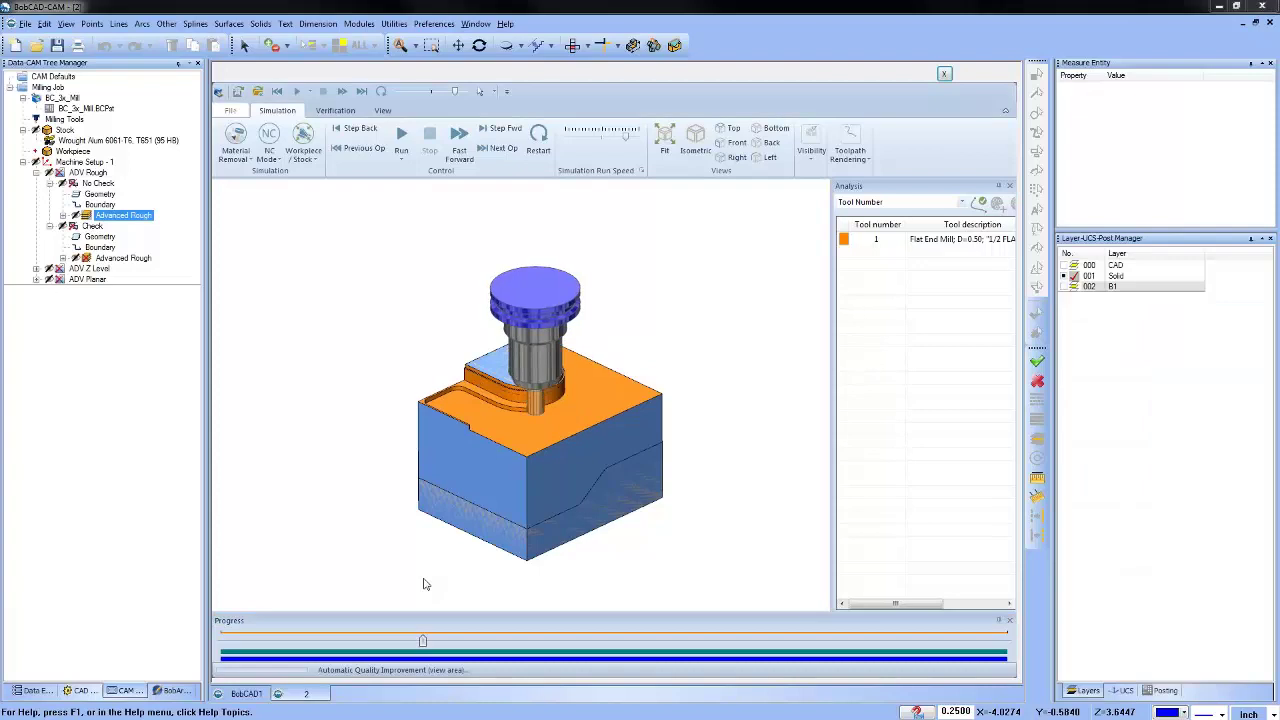
left_click_drag(423, 641, 578, 641)
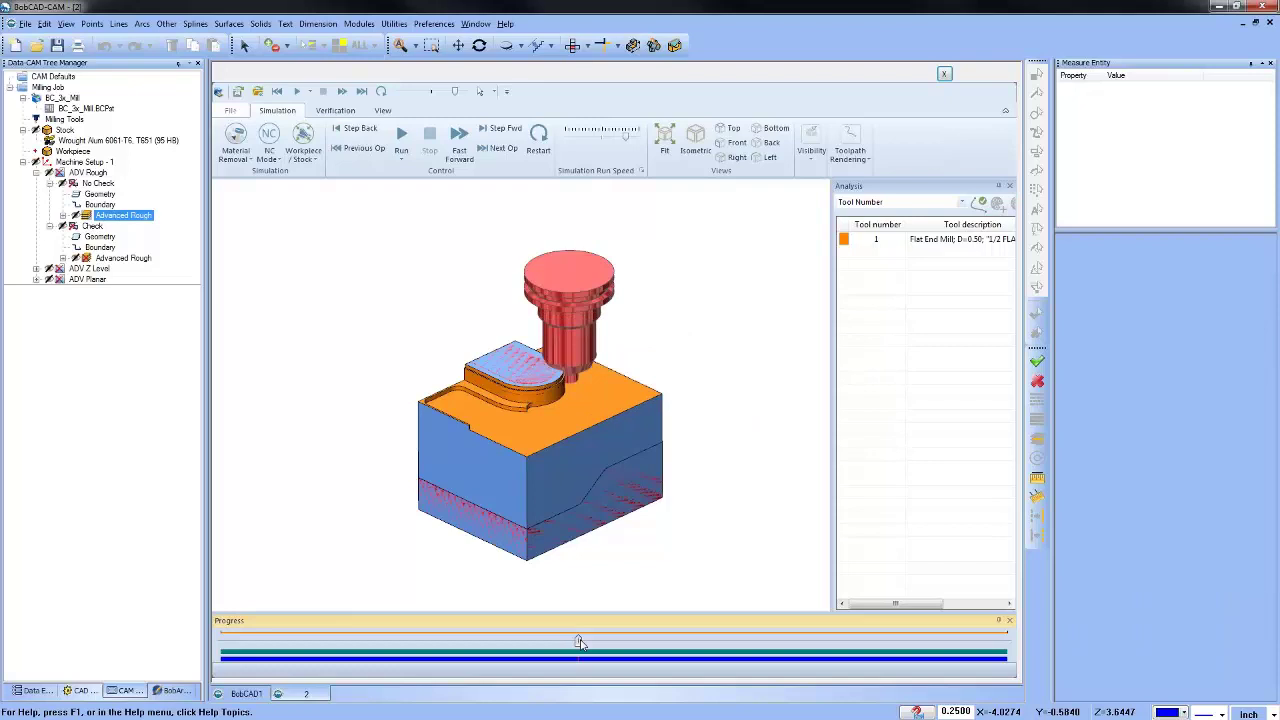
Review the move list and the collision report for the current simulation position, closing each after reading.
left_click(340, 111)
left_click(278, 111)
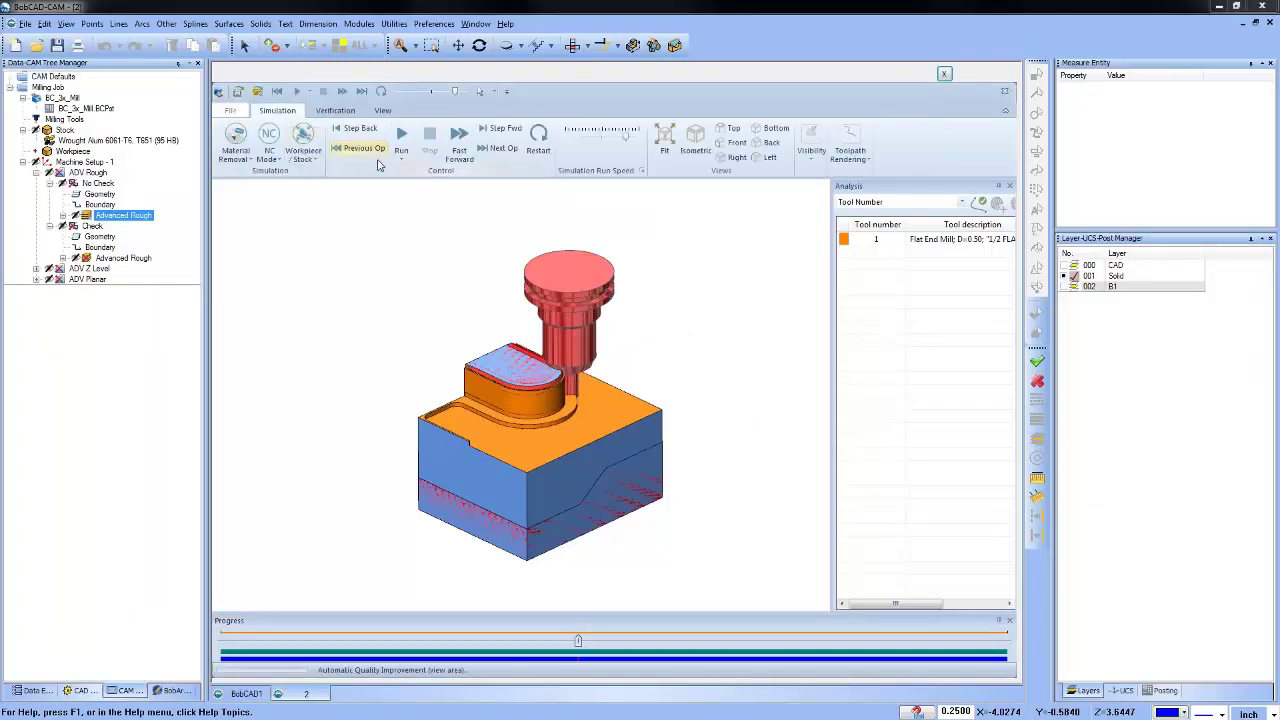
left_click(383, 111)
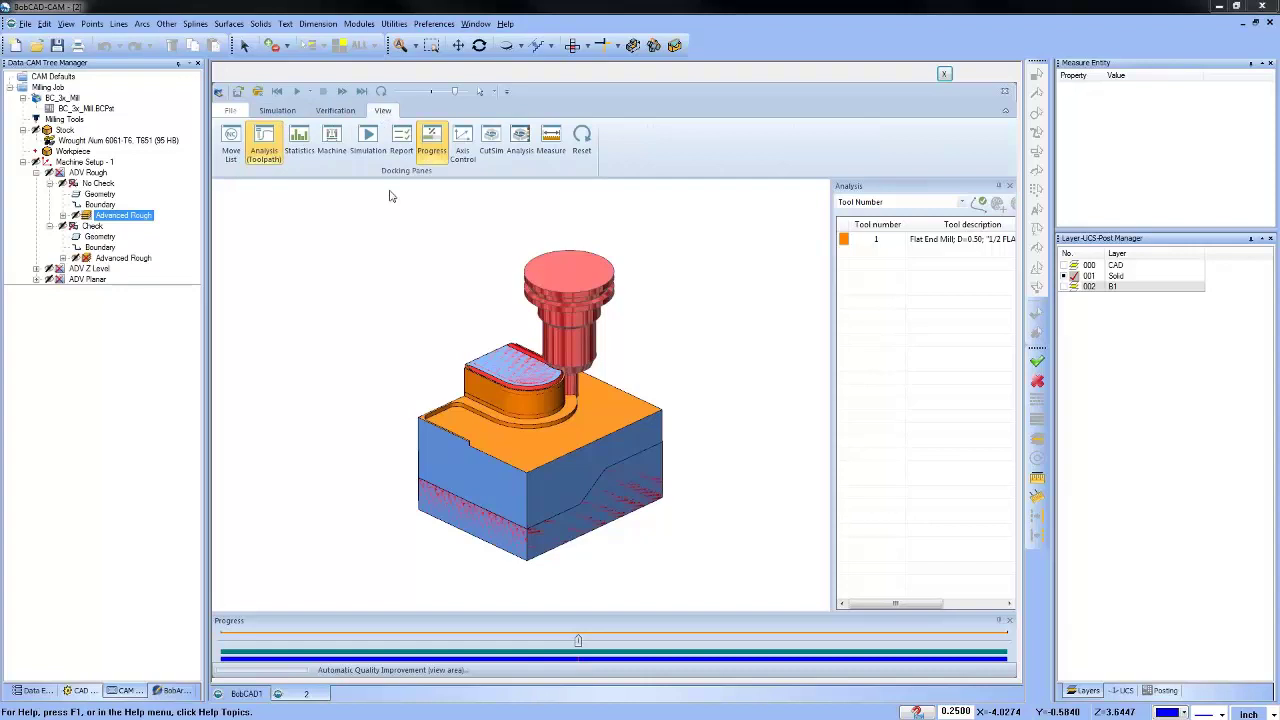
left_click(231, 145)
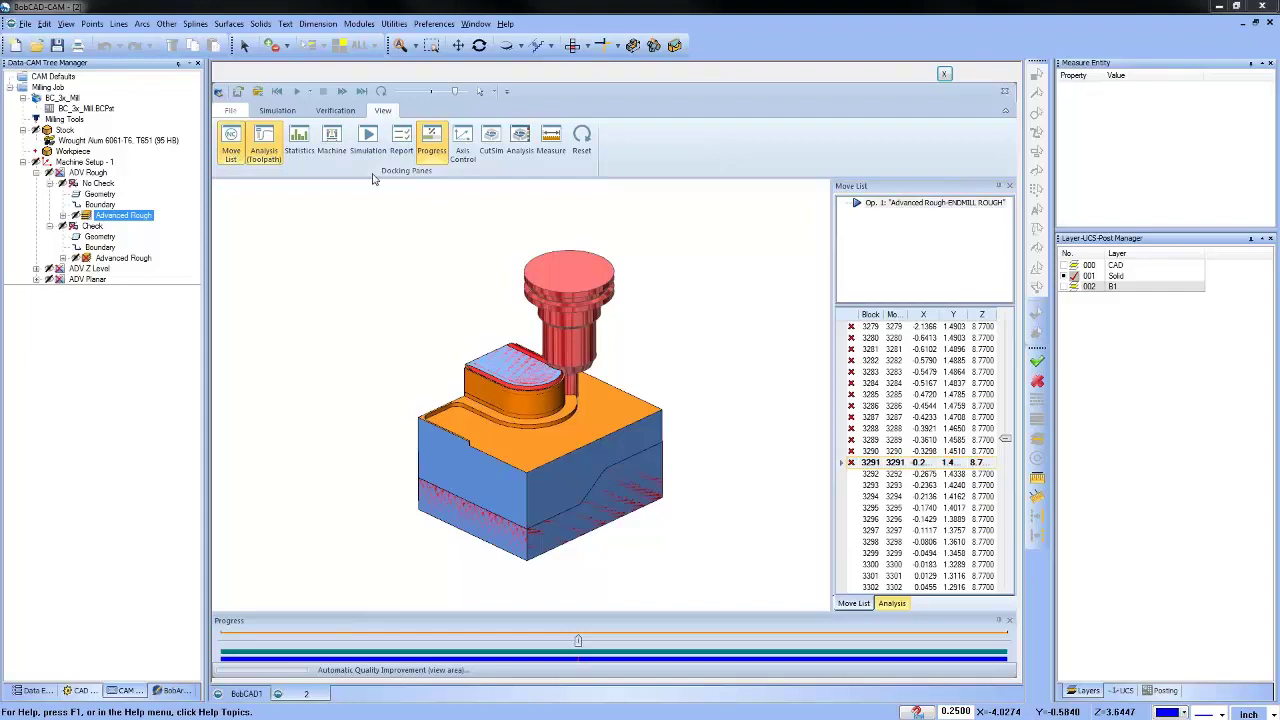
left_click(237, 158)
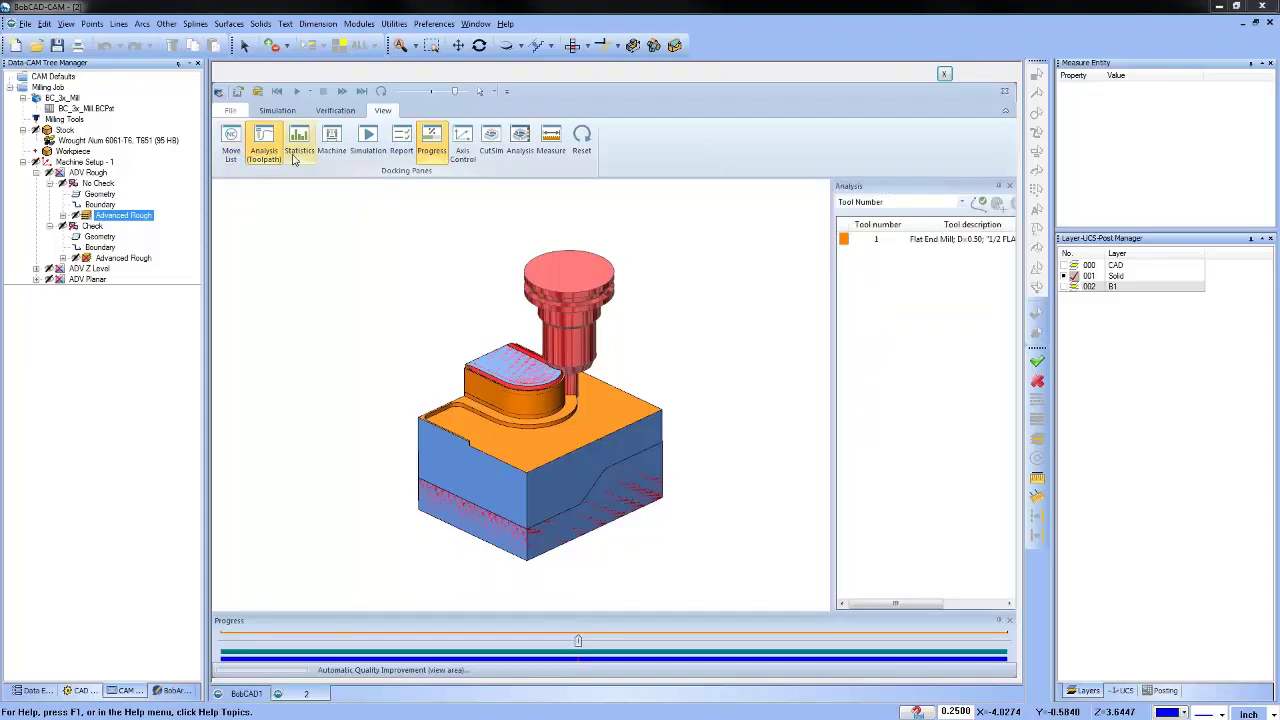
left_click(402, 147)
left_click_drag(682, 308, 803, 347)
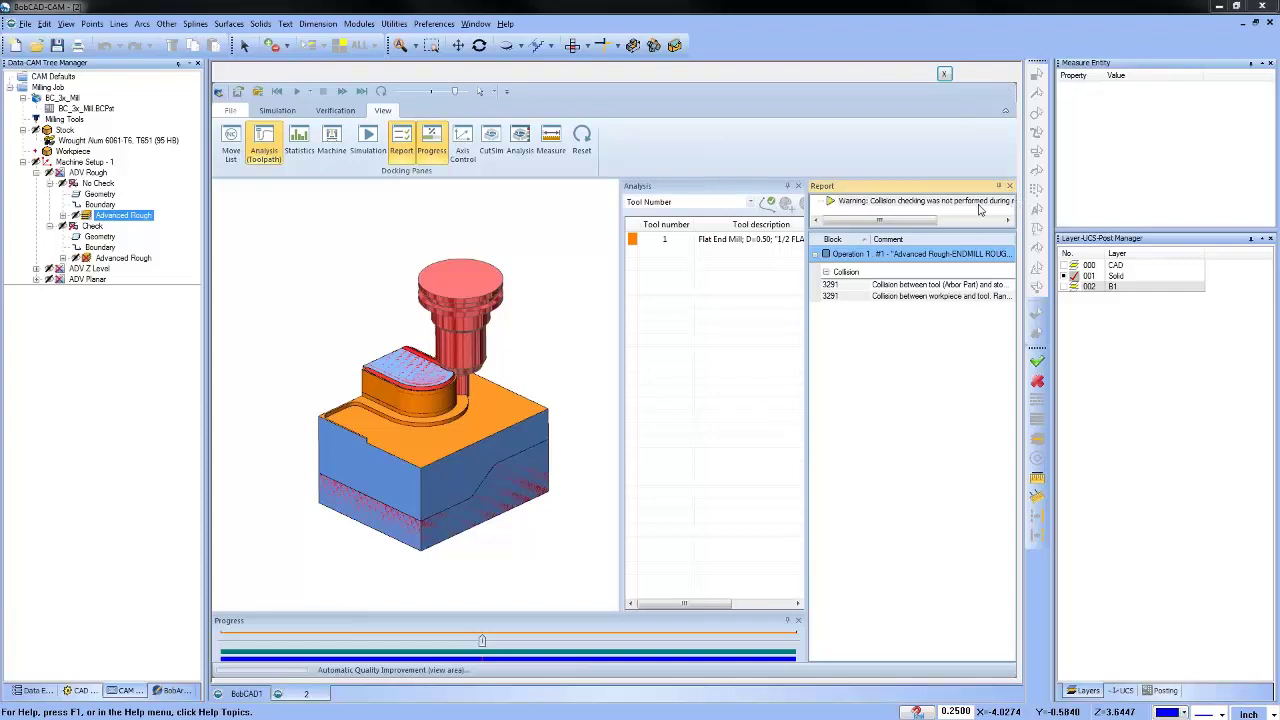
left_click(1010, 187)
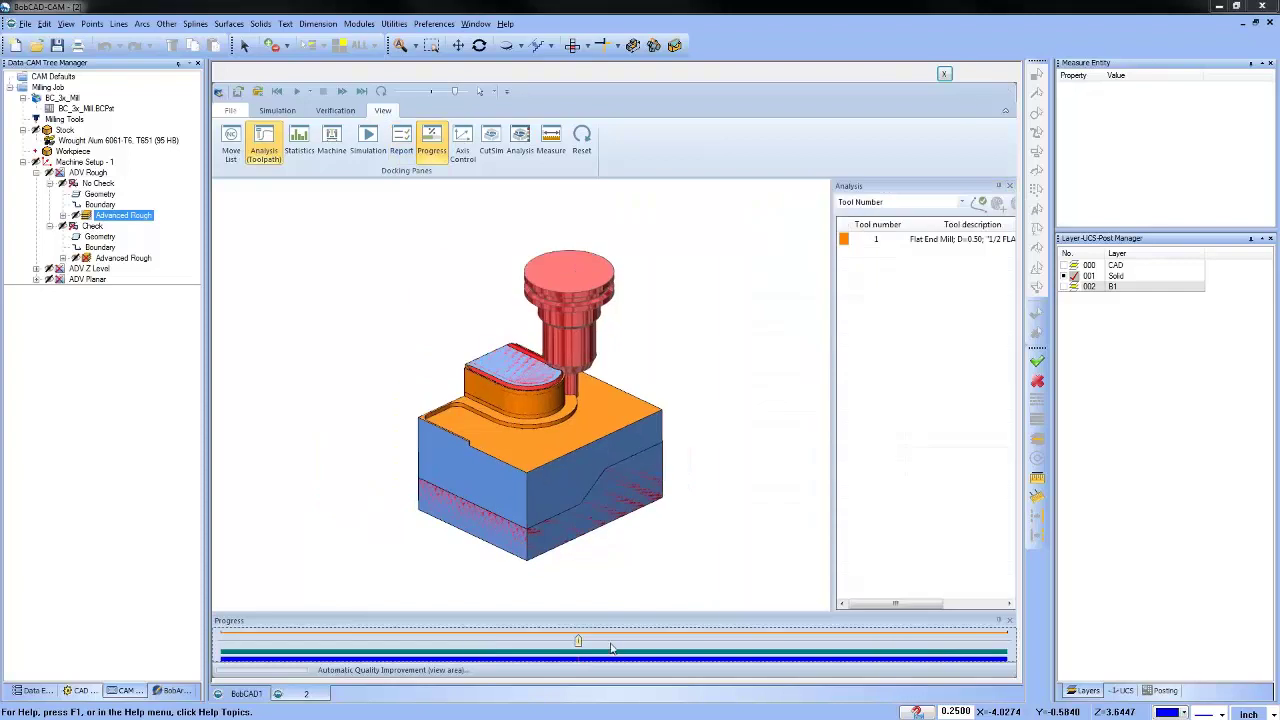
Advance the simulation past the halfway point and review the machining statistics for the move, operation and sequence, then close them.
left_click_drag(578, 645, 664, 645)
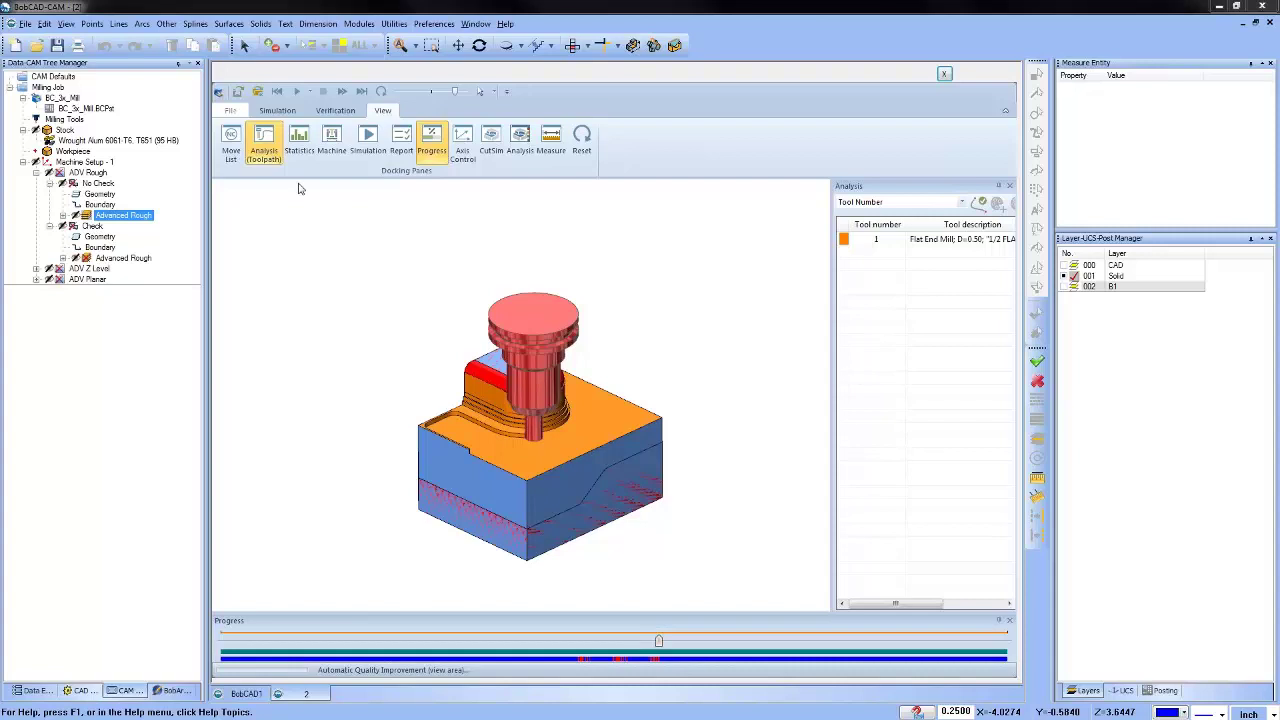
left_click(300, 150)
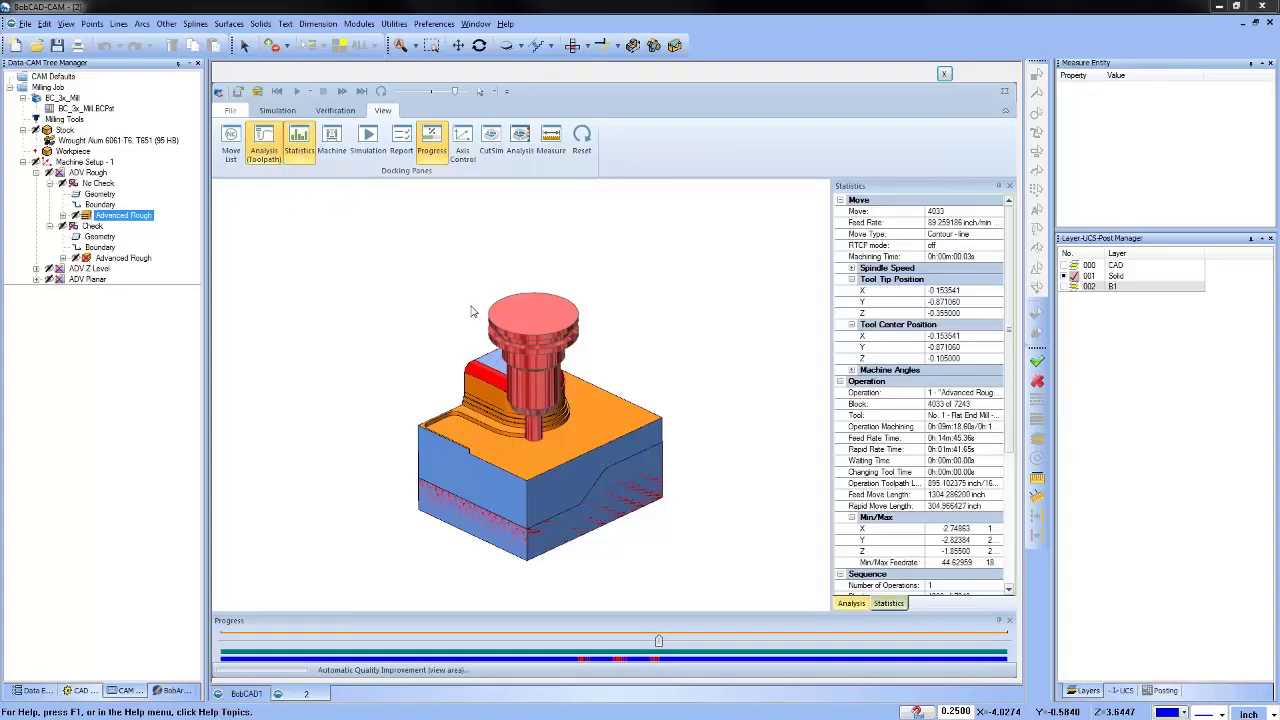
left_click_drag(831, 322, 786, 314)
left_click(946, 440)
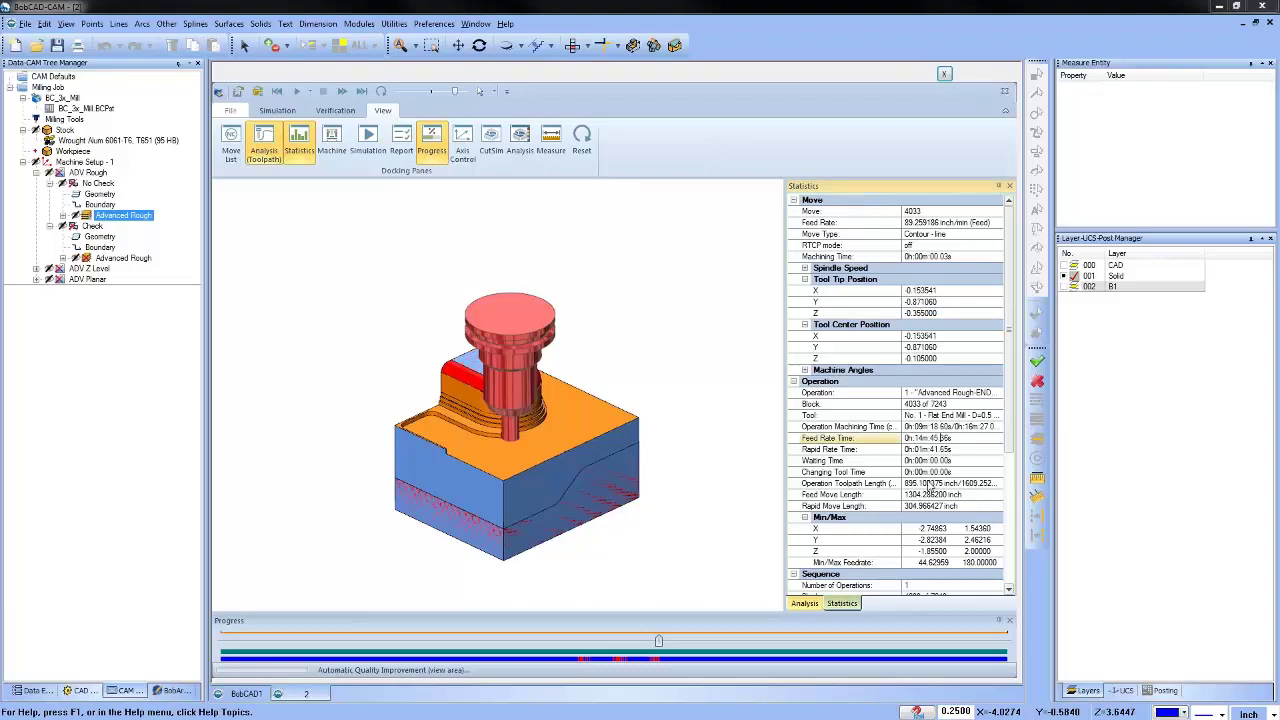
scroll(928, 535, "down", 6)
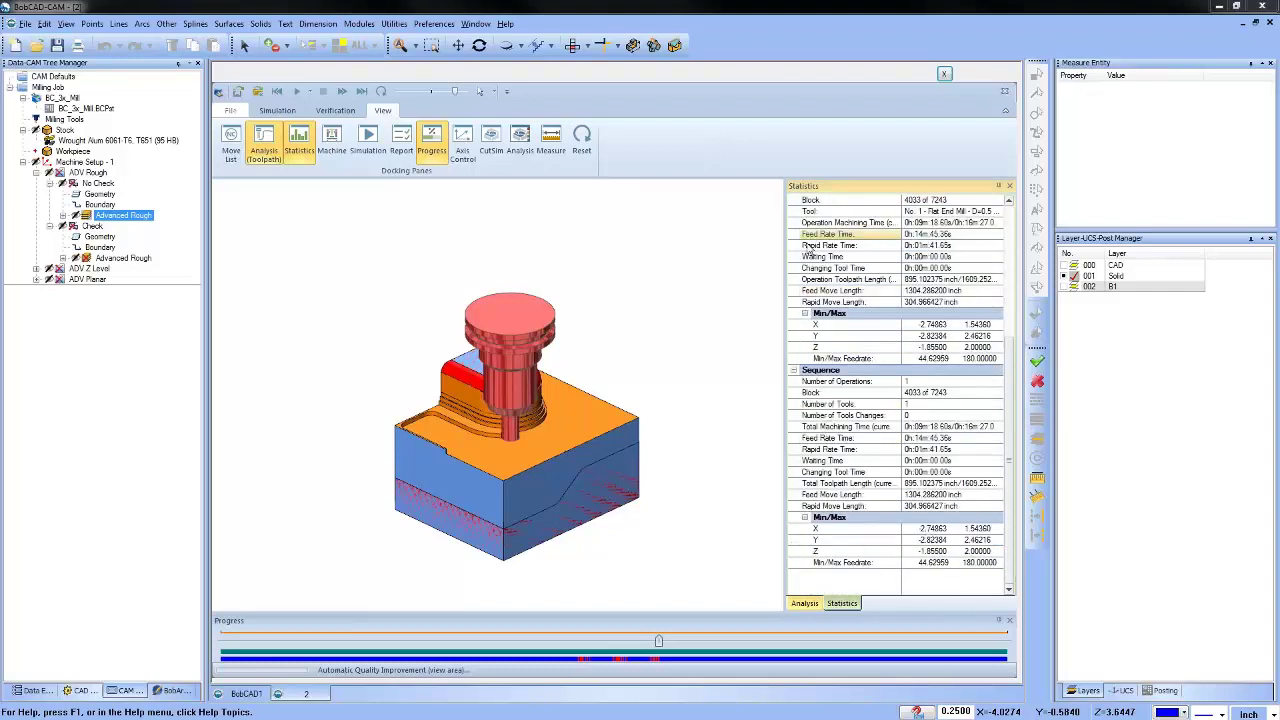
left_click_drag(783, 255, 822, 268)
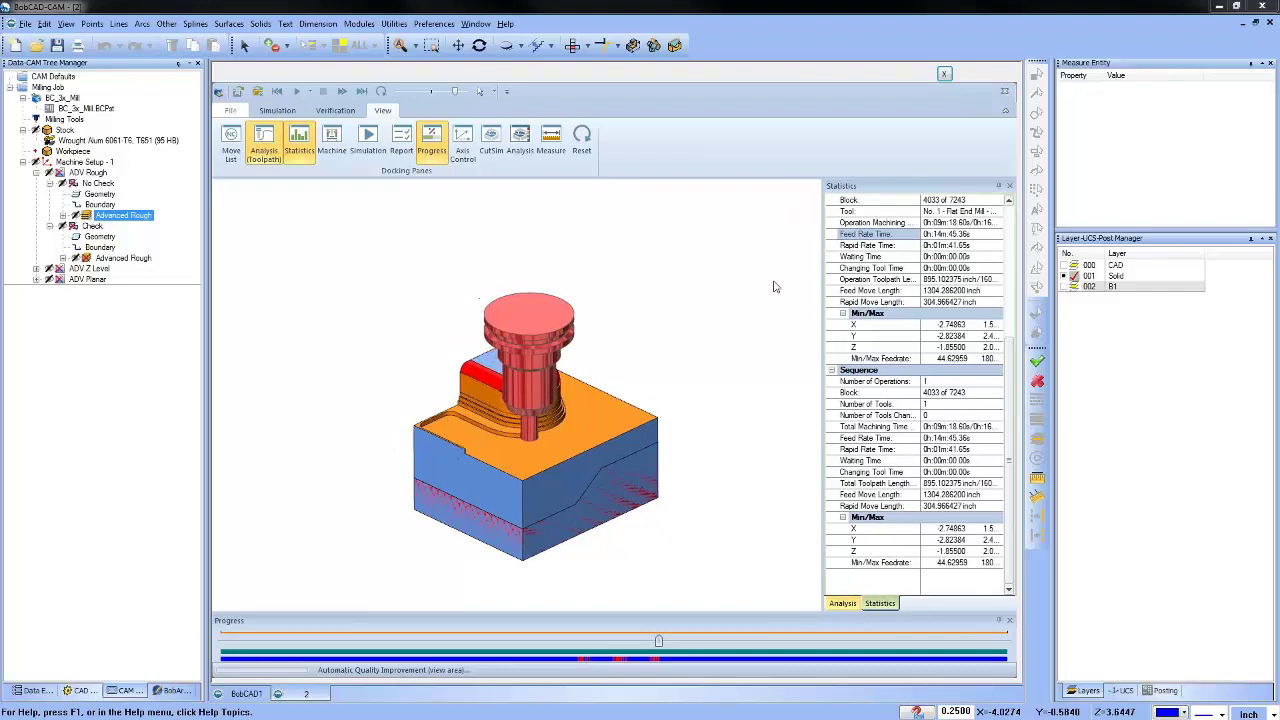
left_click(299, 142)
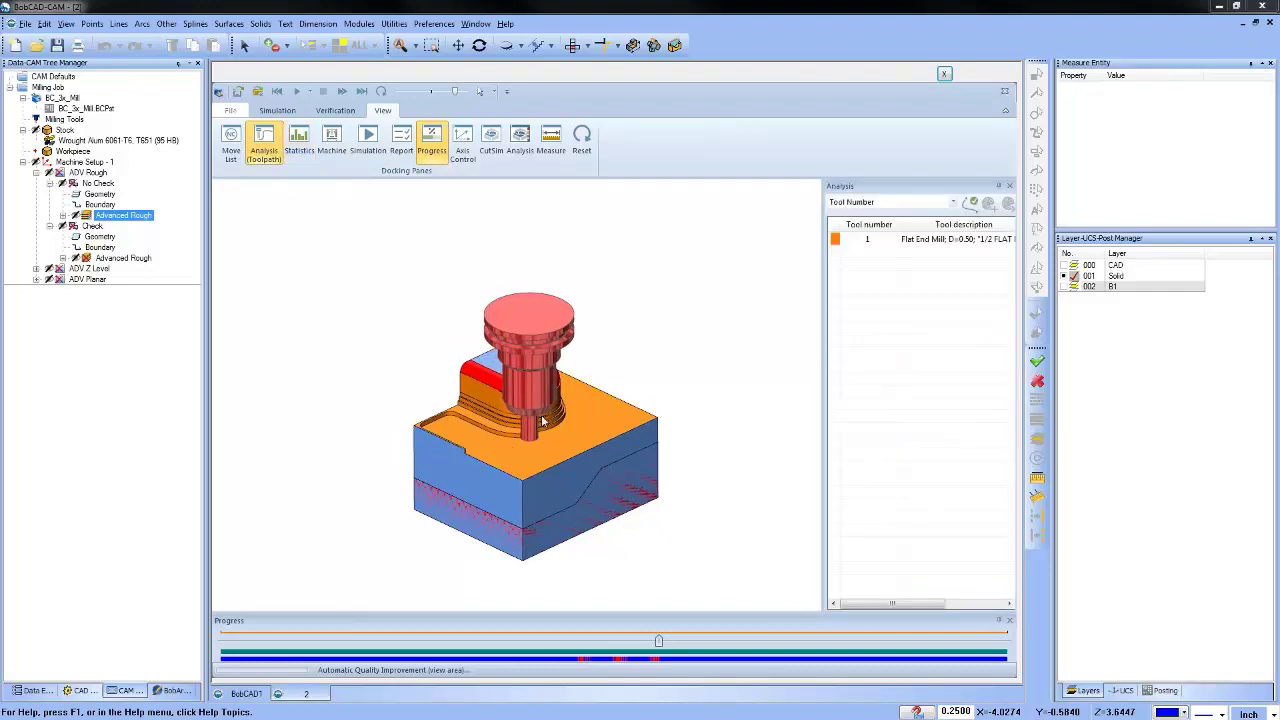
Advance the simulation to about two thirds of the toolpath and examine the roughed boss from another angle.
left_click(617, 651)
left_click_drag(658, 642, 743, 643)
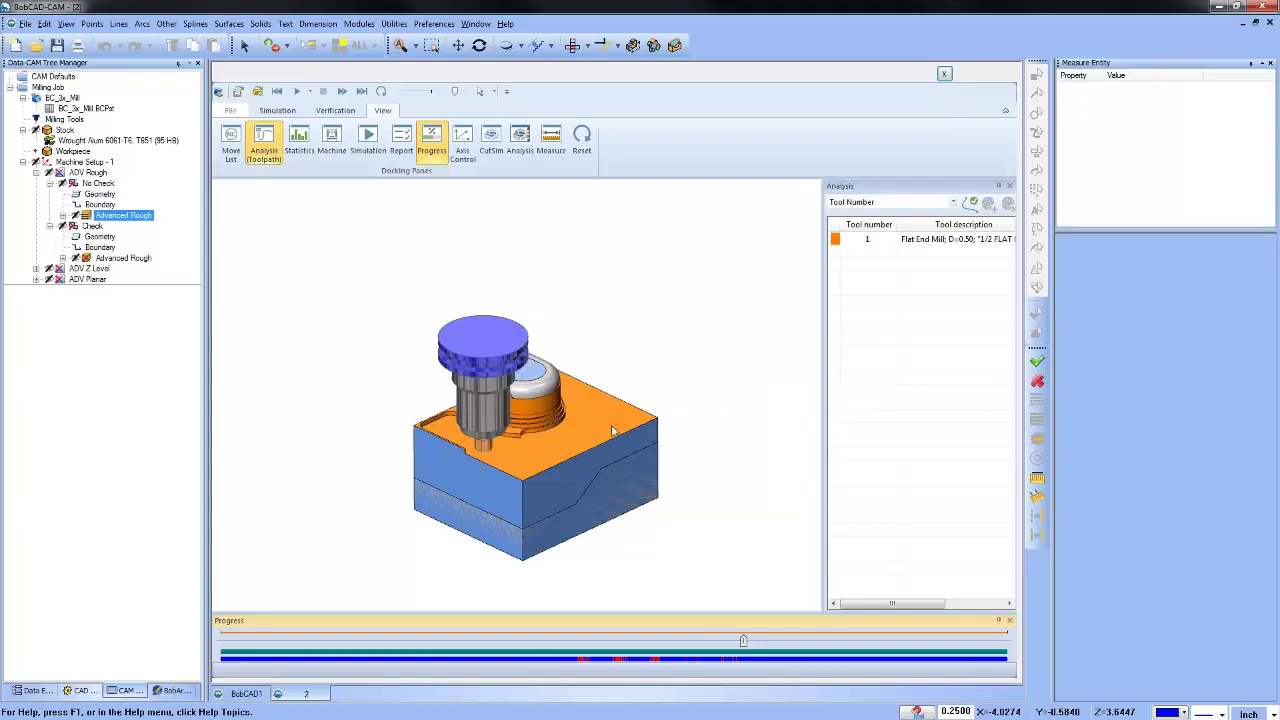
middle_click_drag(691, 500, 579, 445)
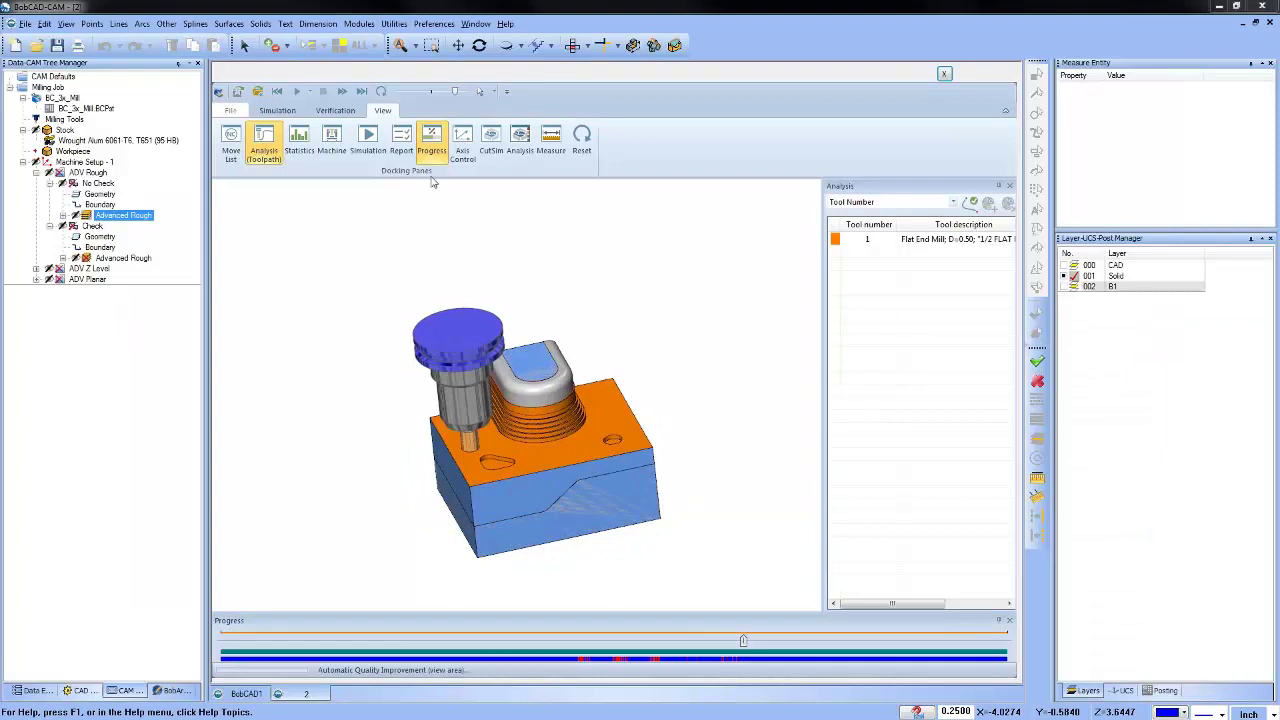
Make the stock transparent and examine the boss up close against the workpiece.
left_click(279, 112)
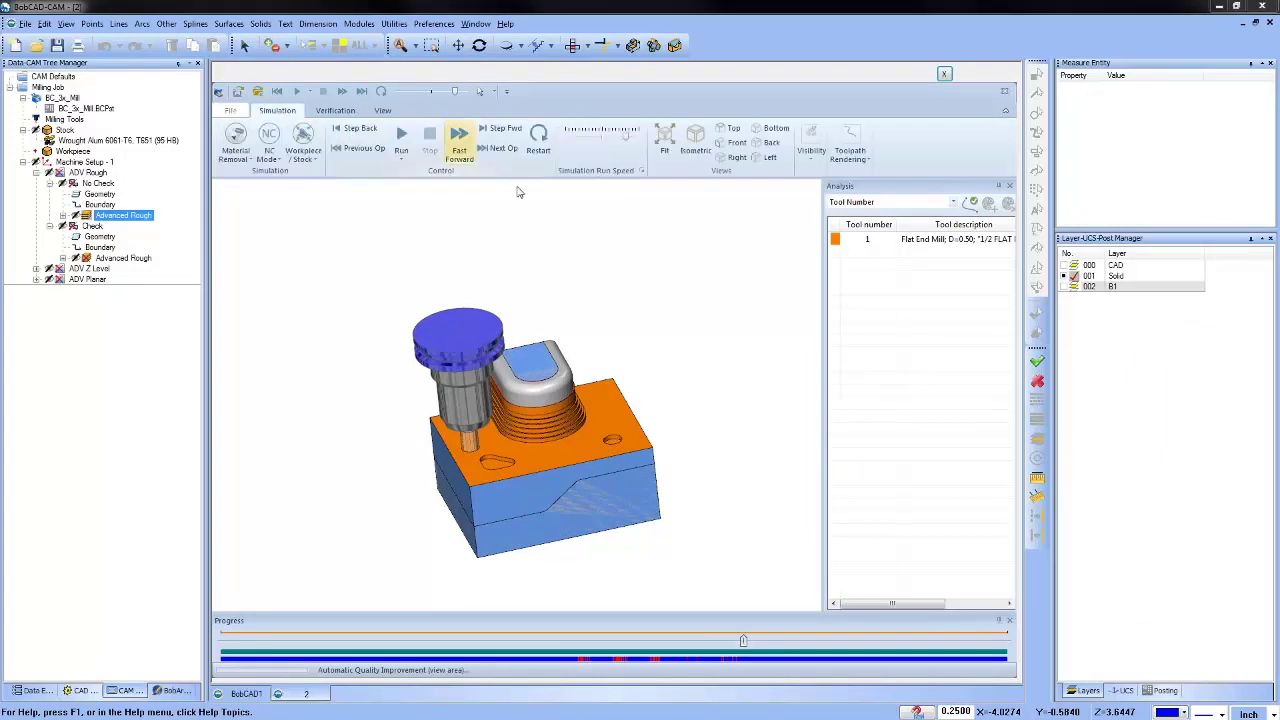
left_click(811, 163)
left_click(913, 218)
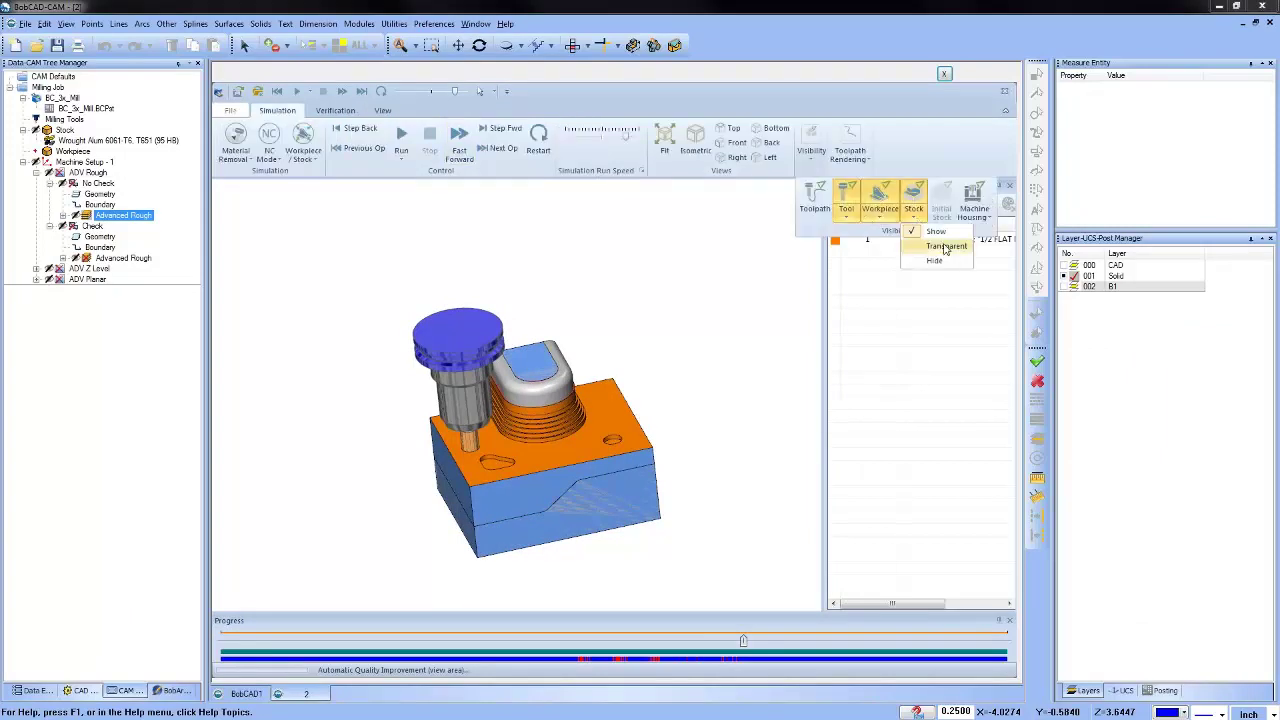
left_click(947, 249)
middle_click_drag(528, 322, 642, 340)
scroll(533, 340, "up", 6)
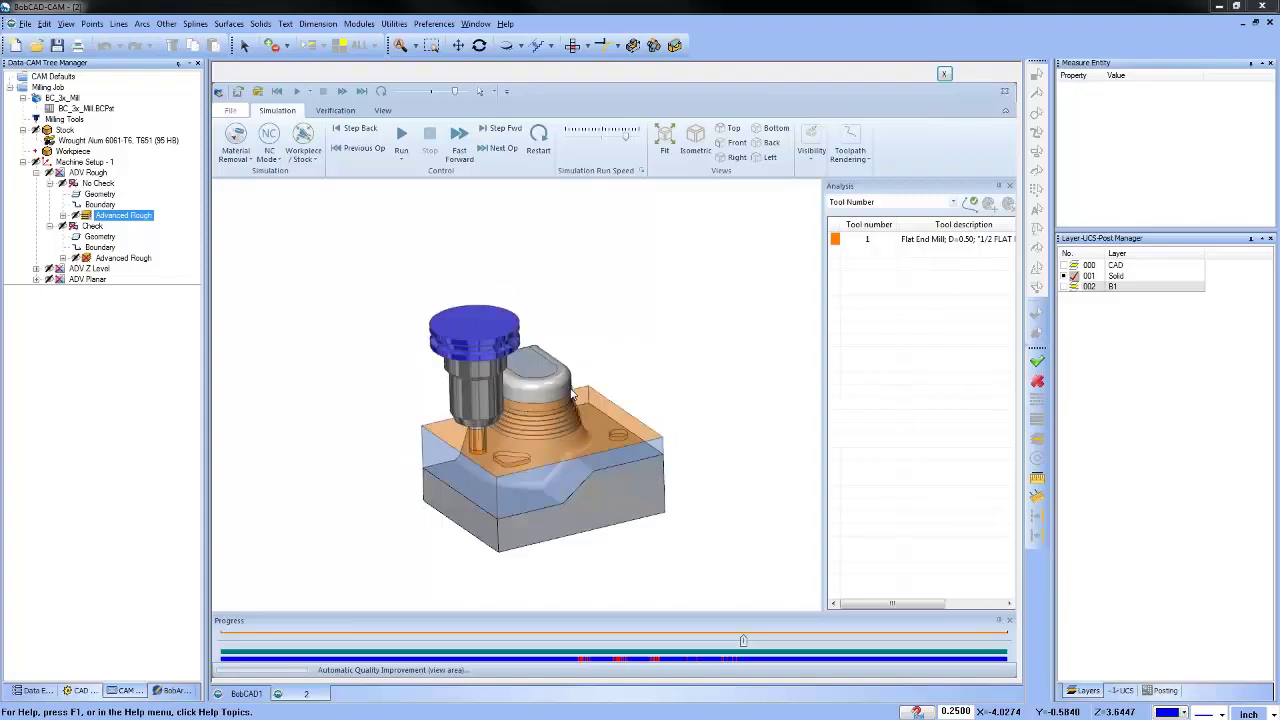
scroll(558, 408, "up", 1)
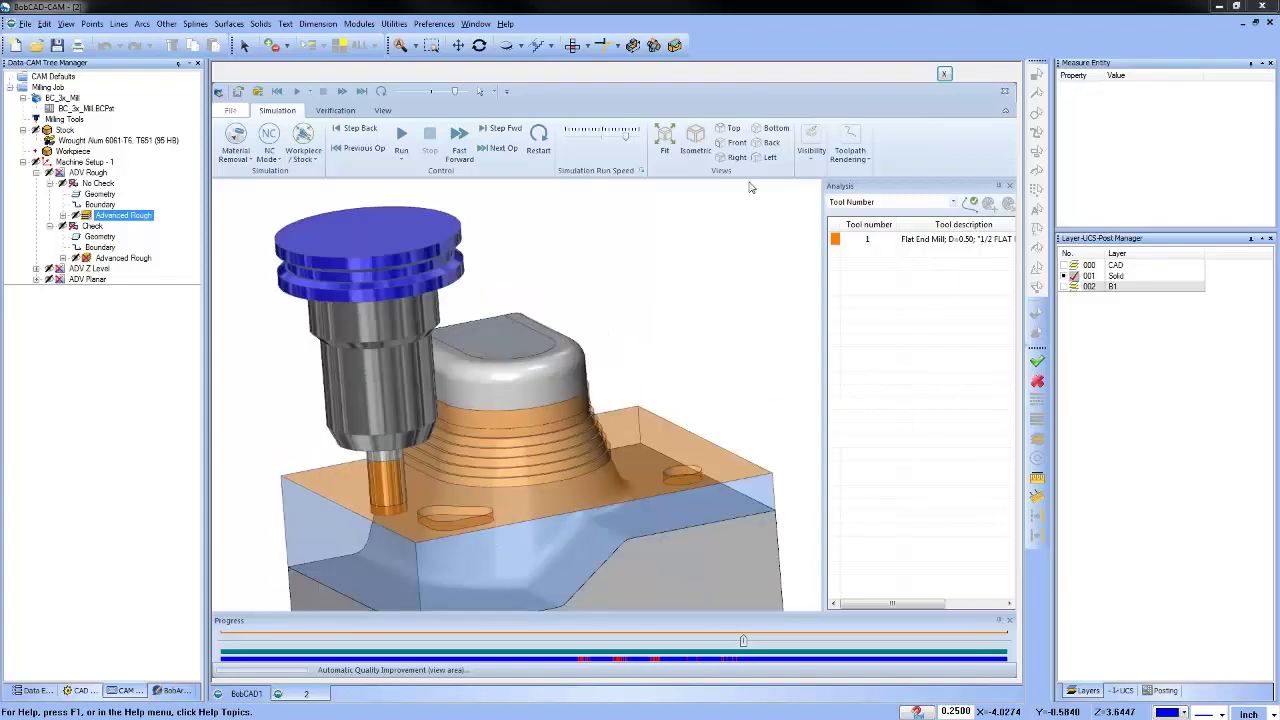
Hide the workpiece and set the stock display back to Show.
left_click(811, 145)
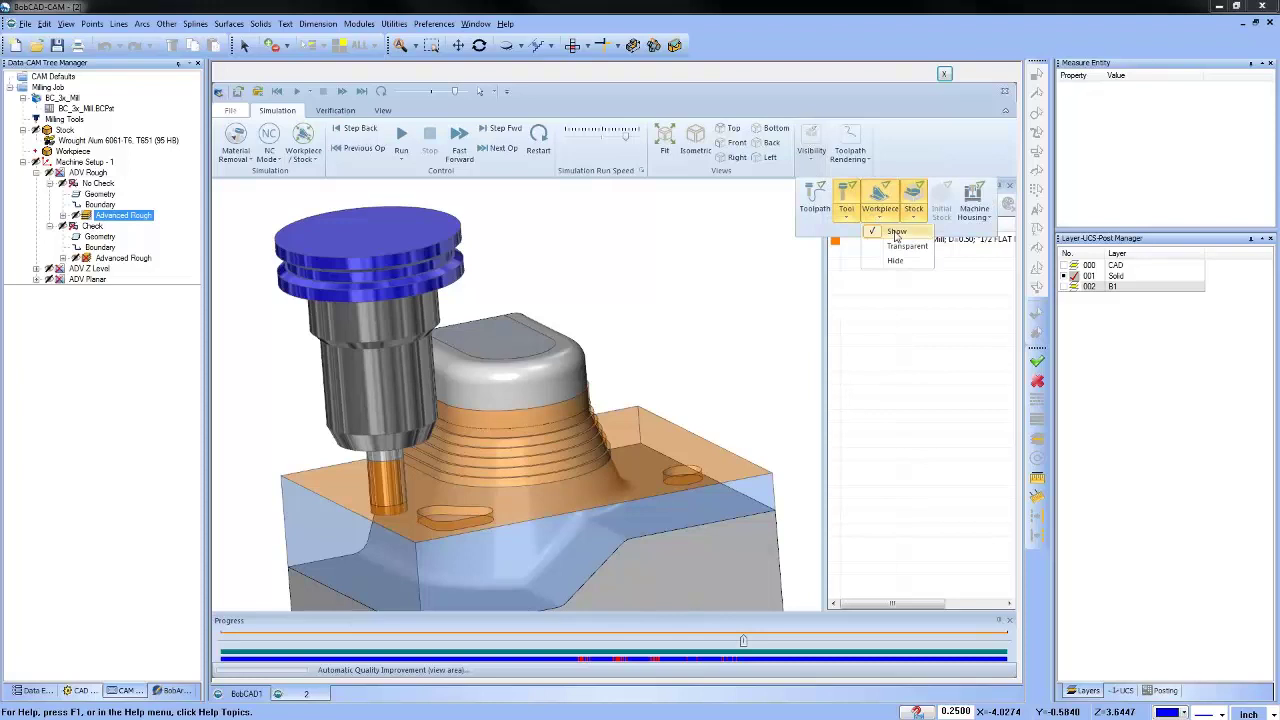
left_click(896, 257)
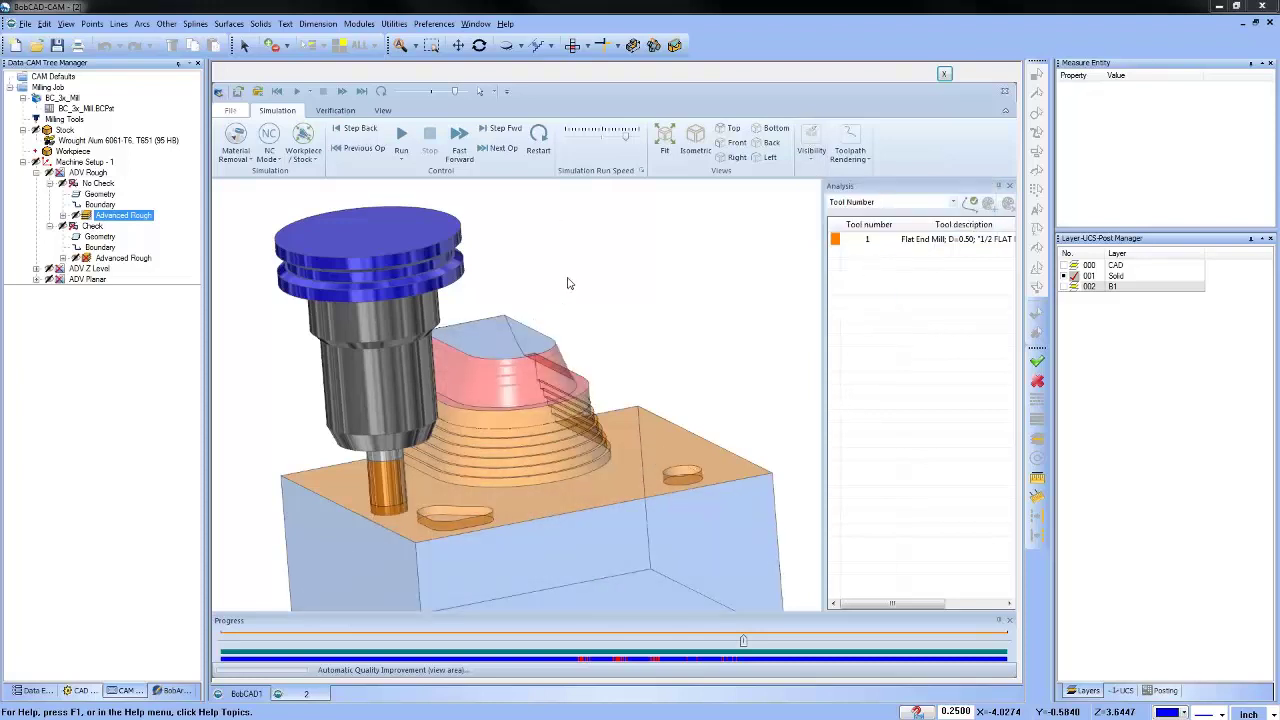
scroll(601, 257, "down", 2)
left_click(811, 145)
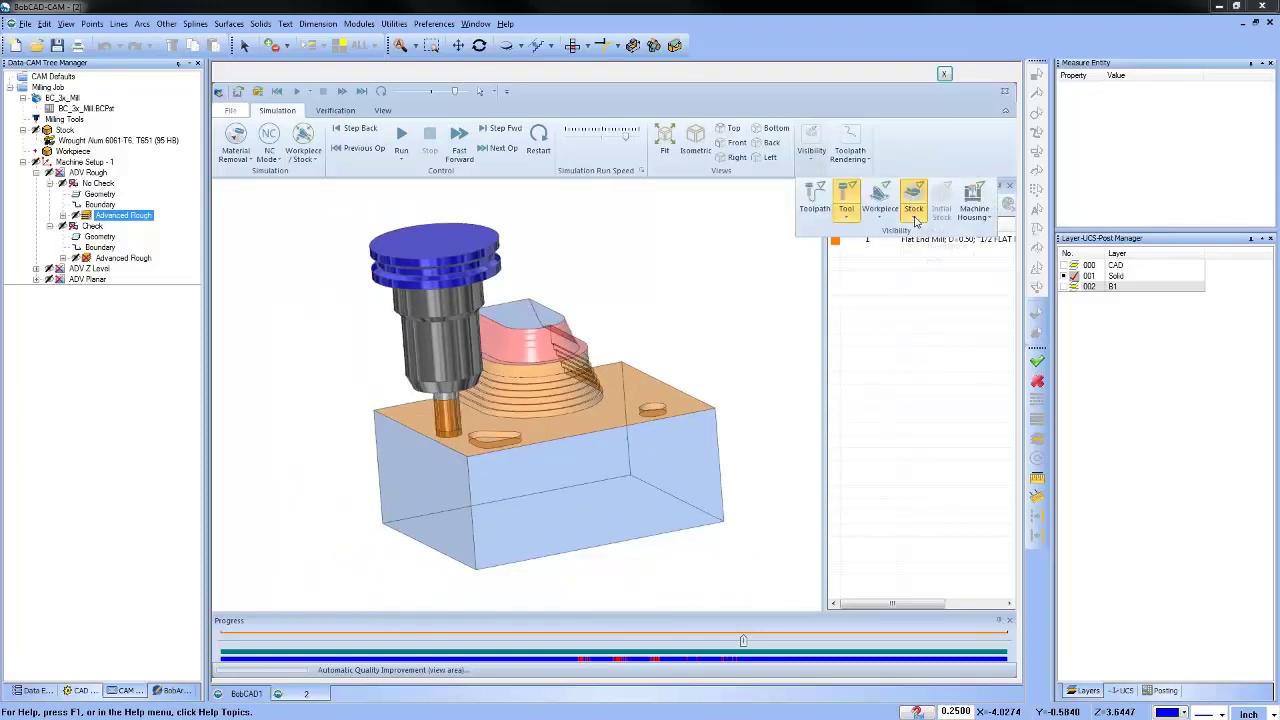
left_click(914, 210)
left_click(930, 245)
Examine the cut stock around the boss from several angles, then close the simulation.
middle_click_drag(540, 400, 679, 388)
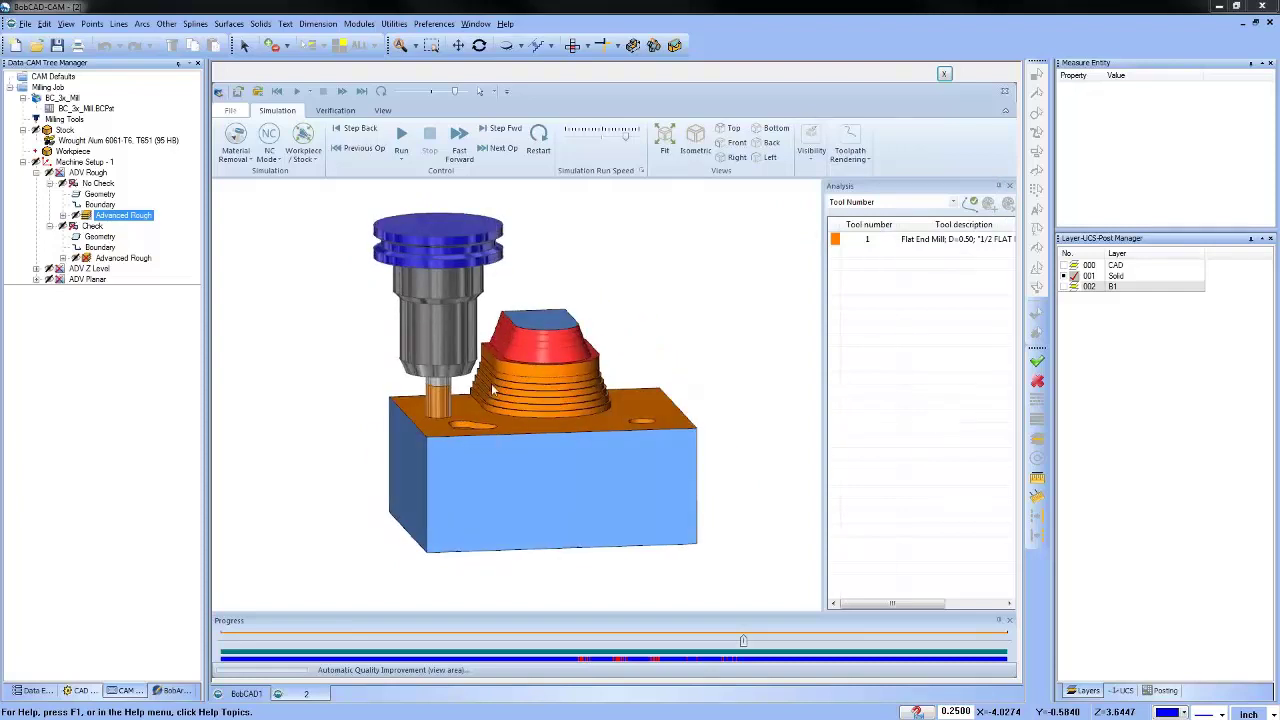
middle_click_drag(528, 429, 529, 400)
scroll(530, 405, "down", 1)
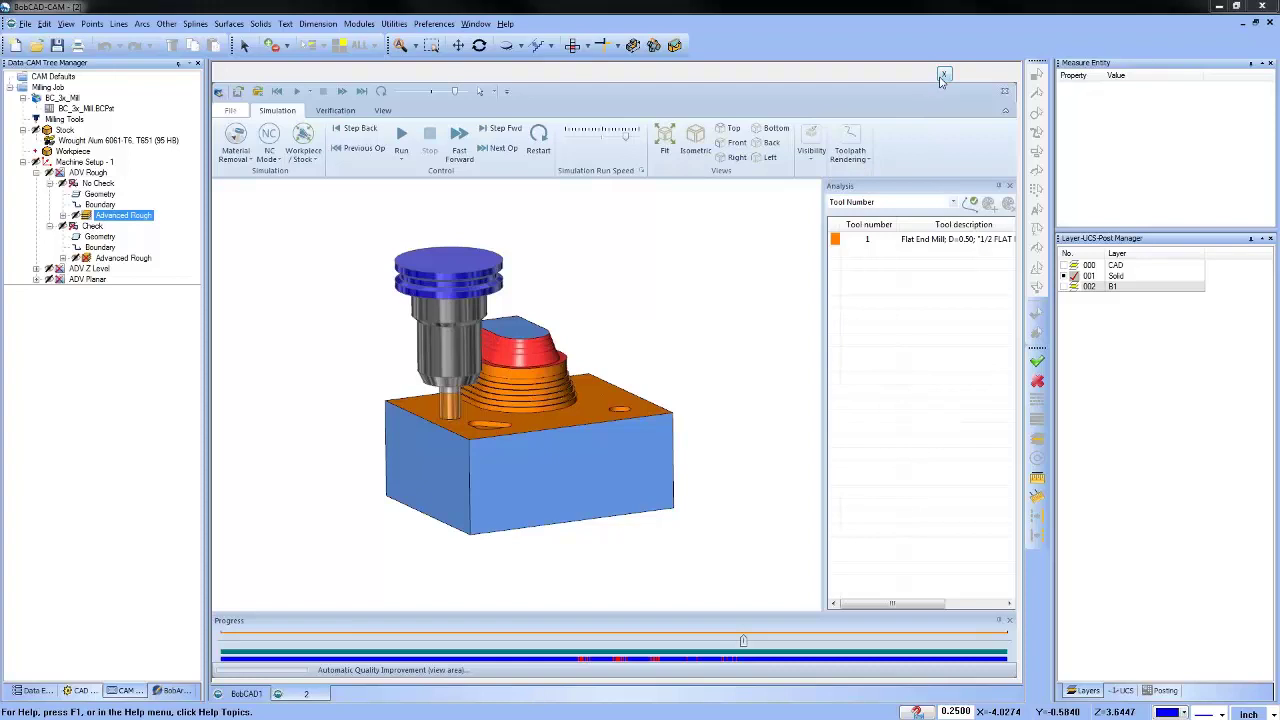
left_click(593, 278)
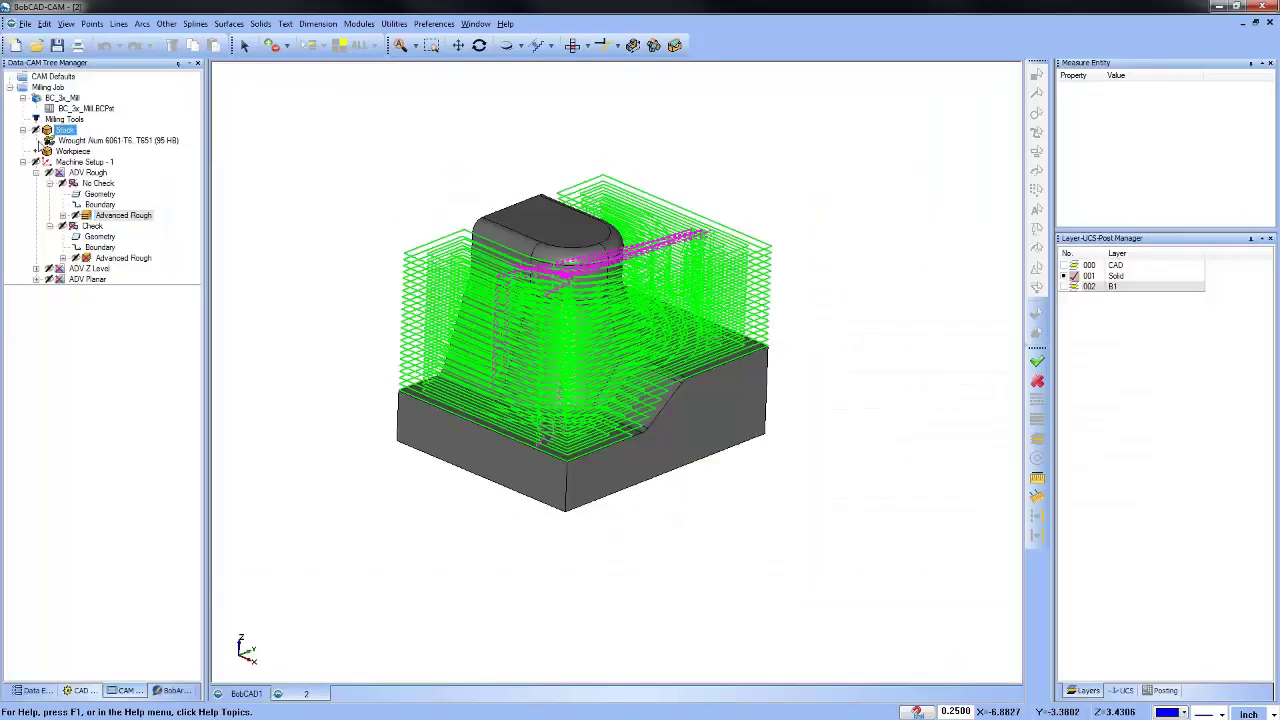
Compare the No Check and Check Advanced Rough toolpaths around the boss, blanking and unblanking the No Check toolpath.
middle_click_drag(382, 294, 466, 456)
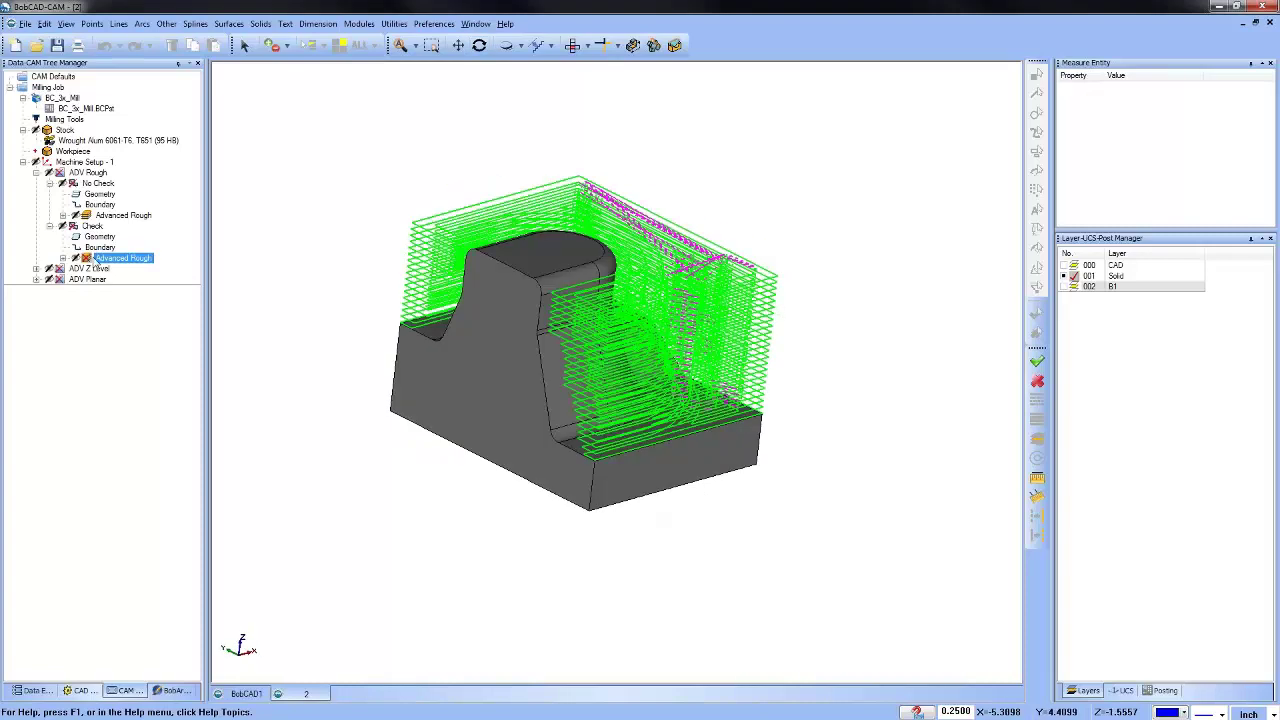
left_click(110, 215)
right_click(102, 214)
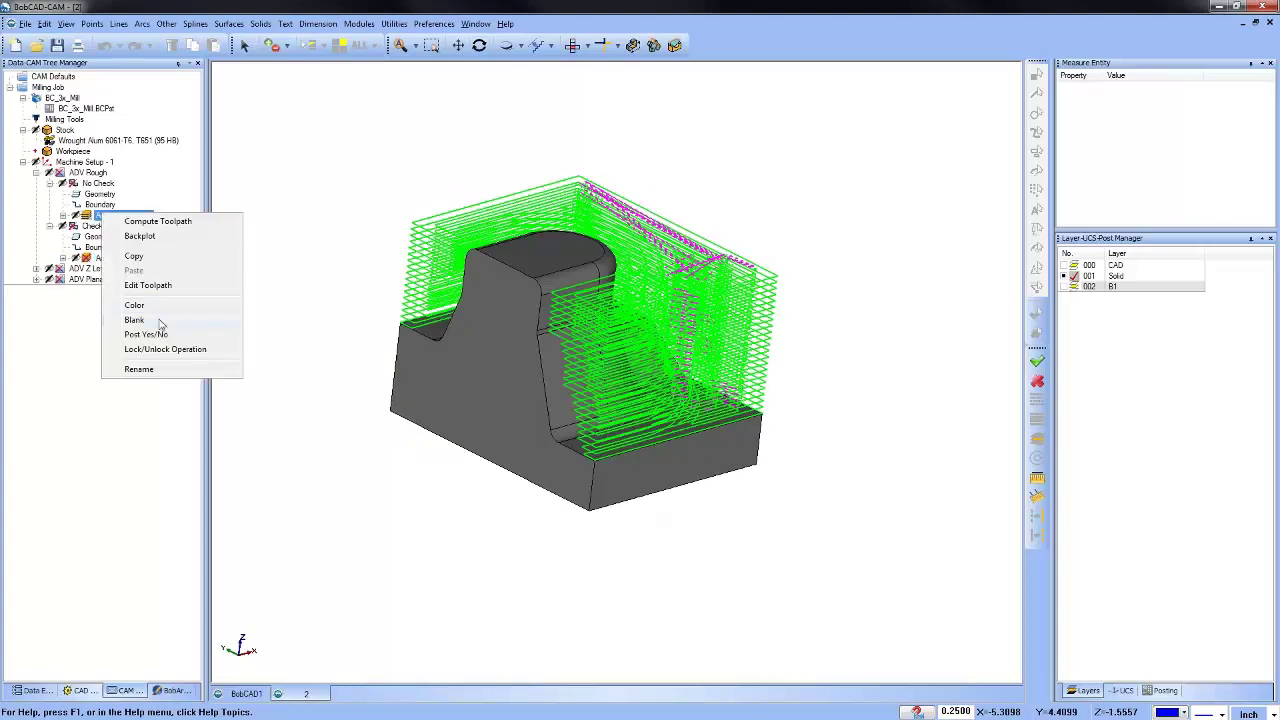
left_click(157, 320)
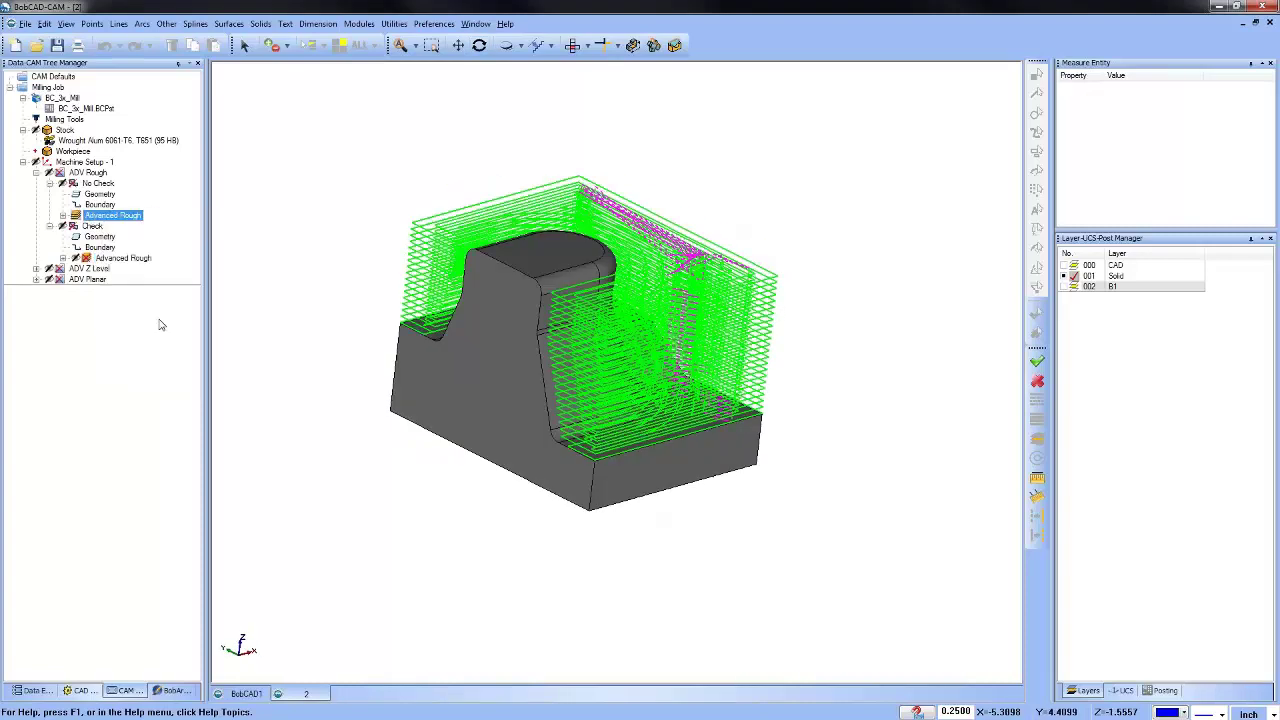
right_click(110, 218)
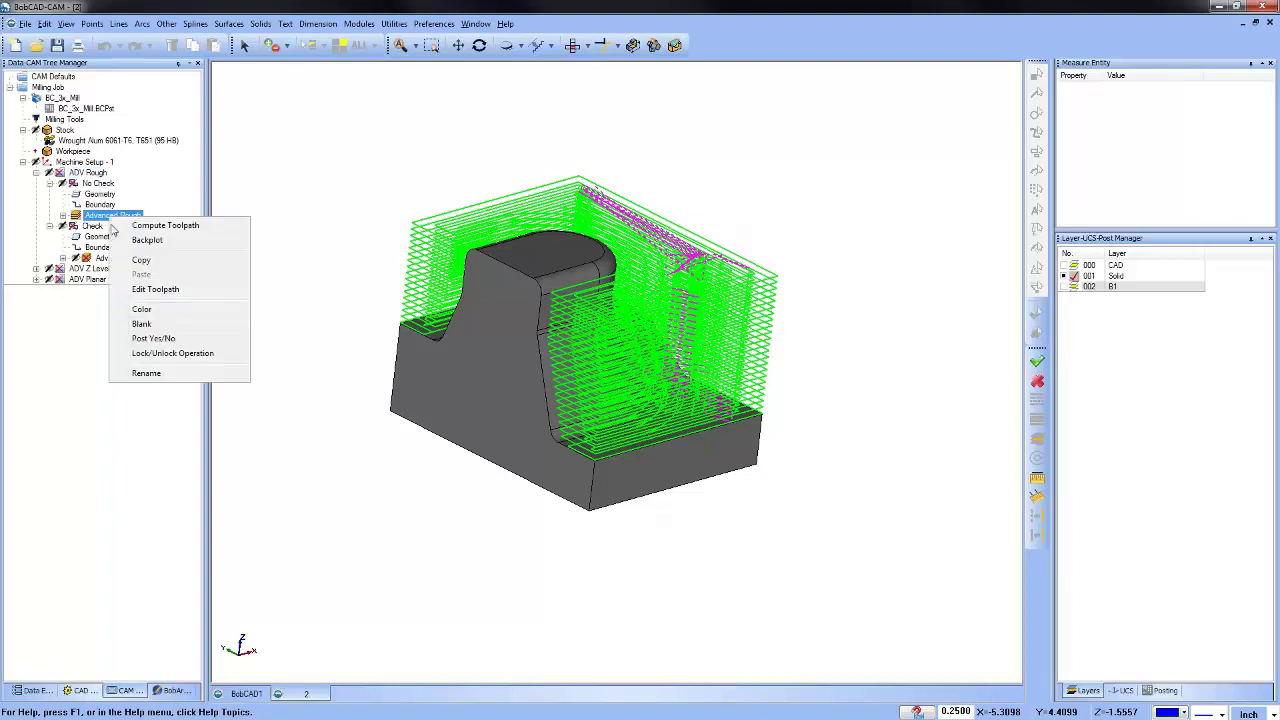
left_click(170, 324)
left_click(118, 259)
middle_click_drag(433, 380, 460, 440)
left_click(105, 215)
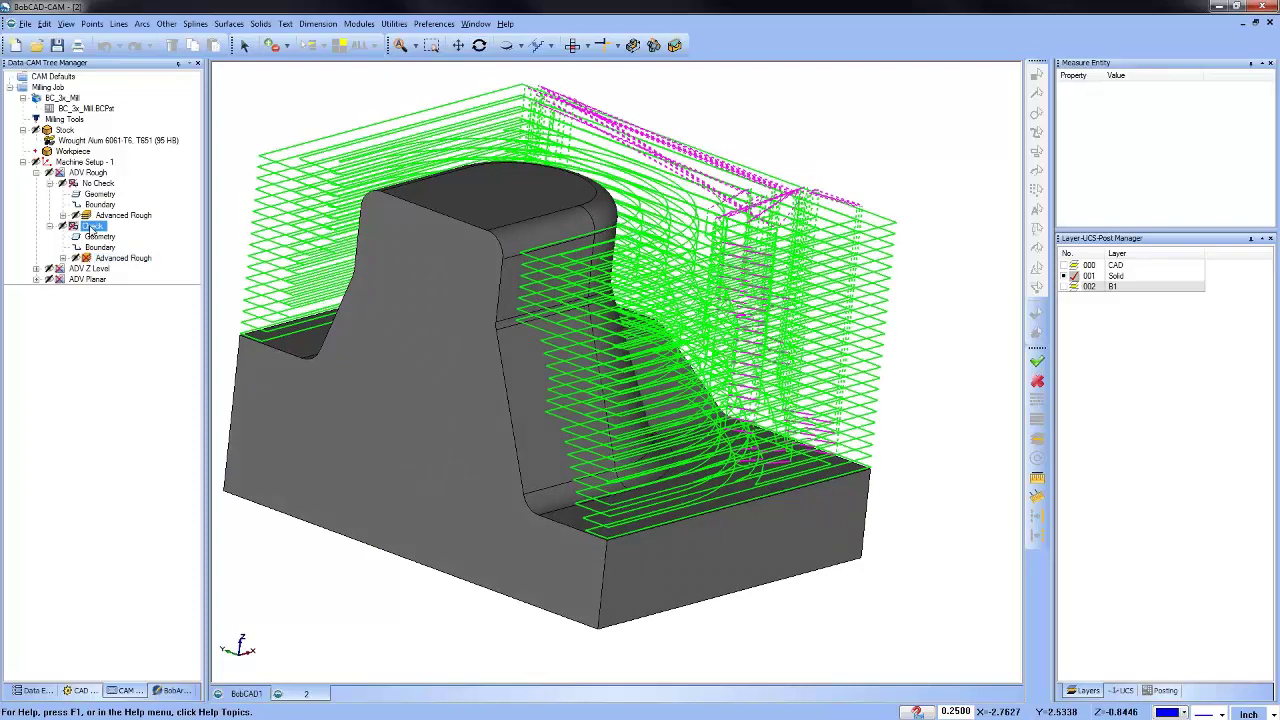
Review the Check feature's gouge check and holder check settings, then finish the wizard.
right_click(90, 226)
left_click(134, 238)
left_click(422, 284)
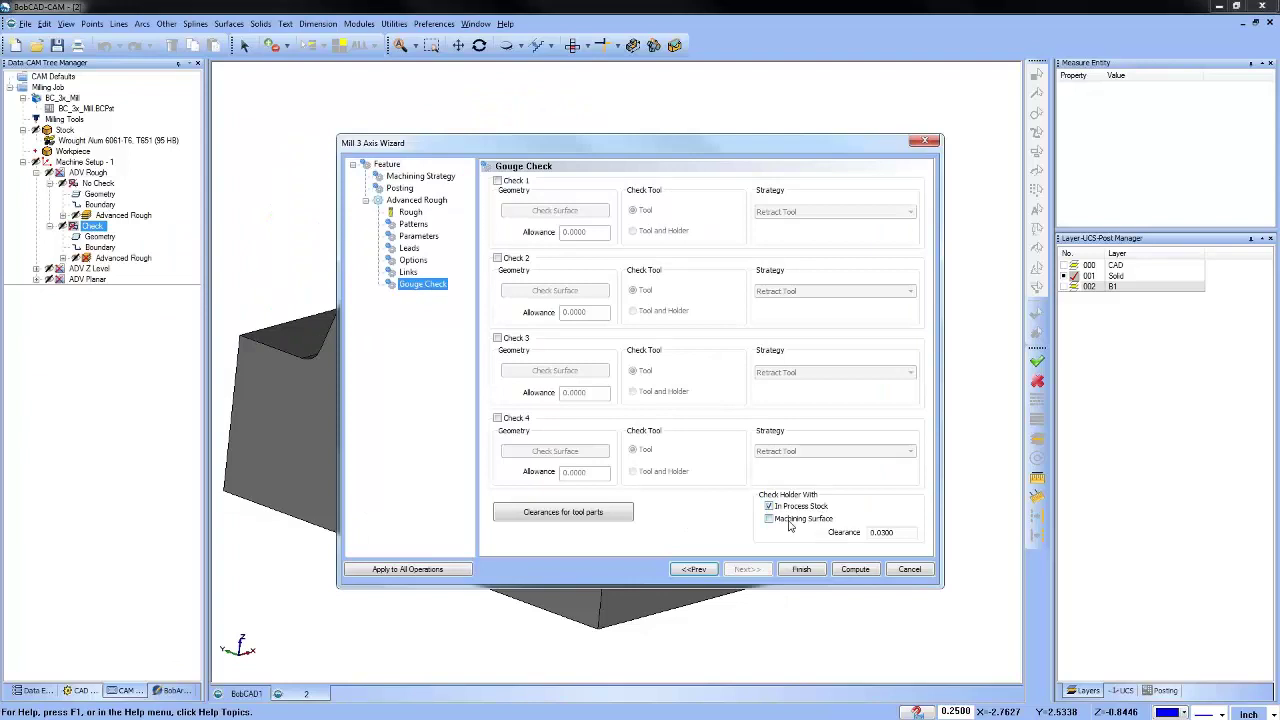
left_click(802, 569)
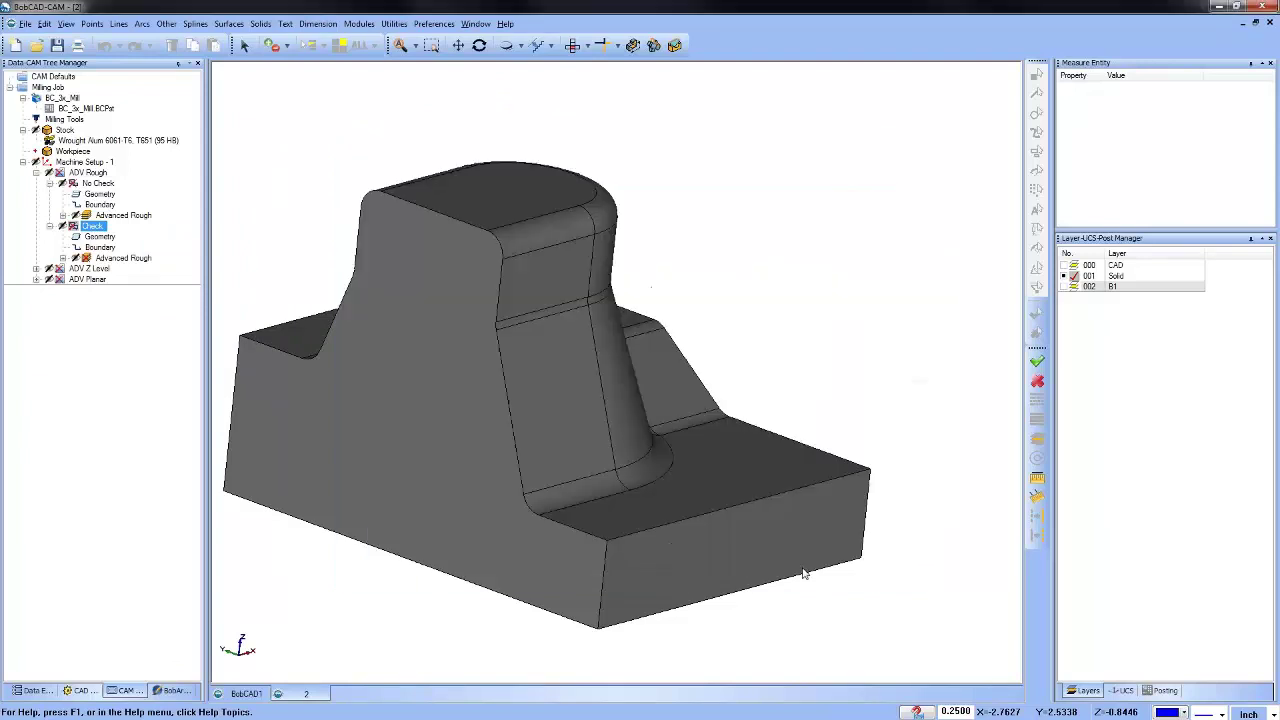
Examine the Check feature's Advanced Rough toolpath from several angles.
left_click(130, 260)
middle_click_drag(440, 360, 600, 285)
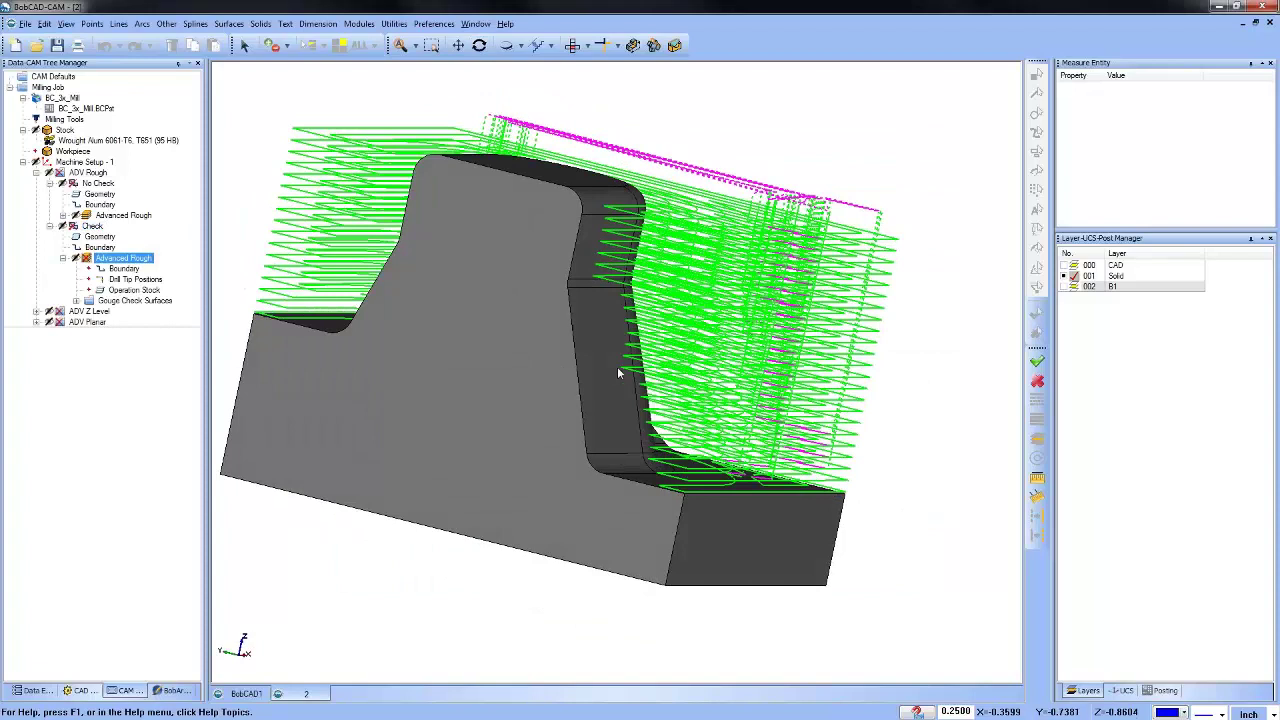
scroll(645, 350, "down", 2)
middle_click_drag(645, 350, 684, 398)
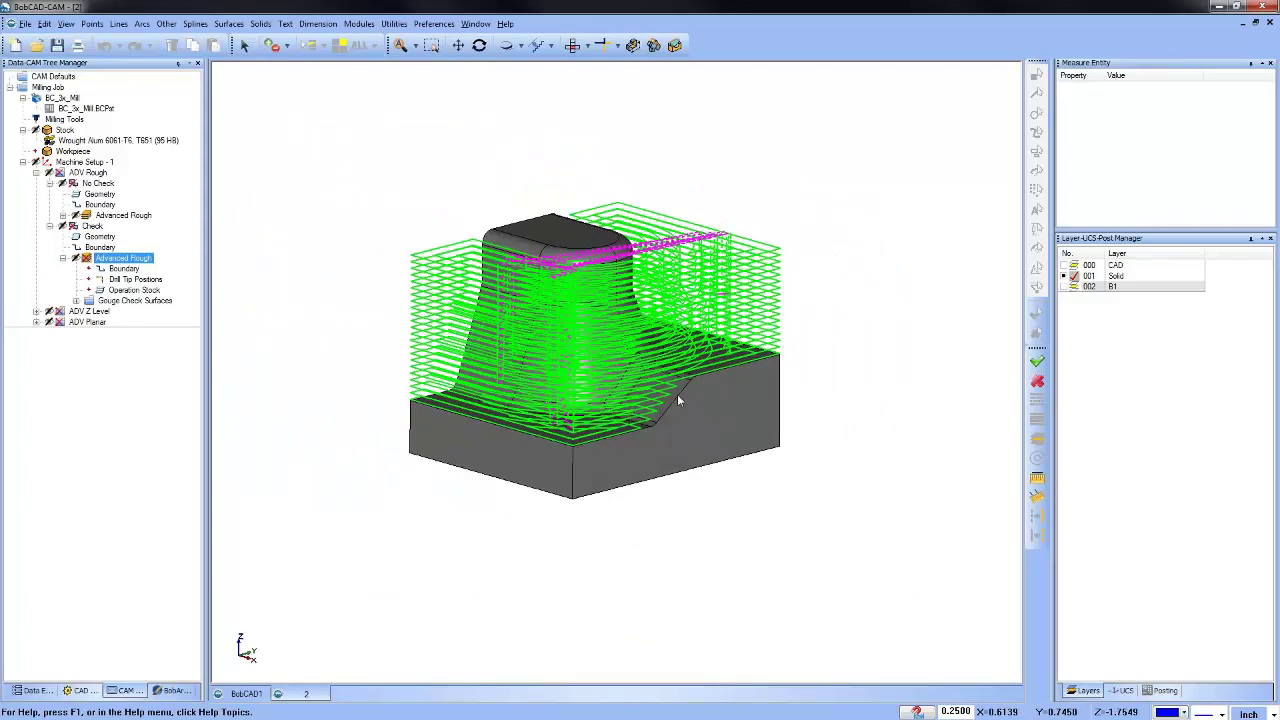
Turn off posting for the No Check Advanced Rough, turn it on for the Check Advanced Rough, and start the simulation.
right_click(125, 215)
right_click(112, 257)
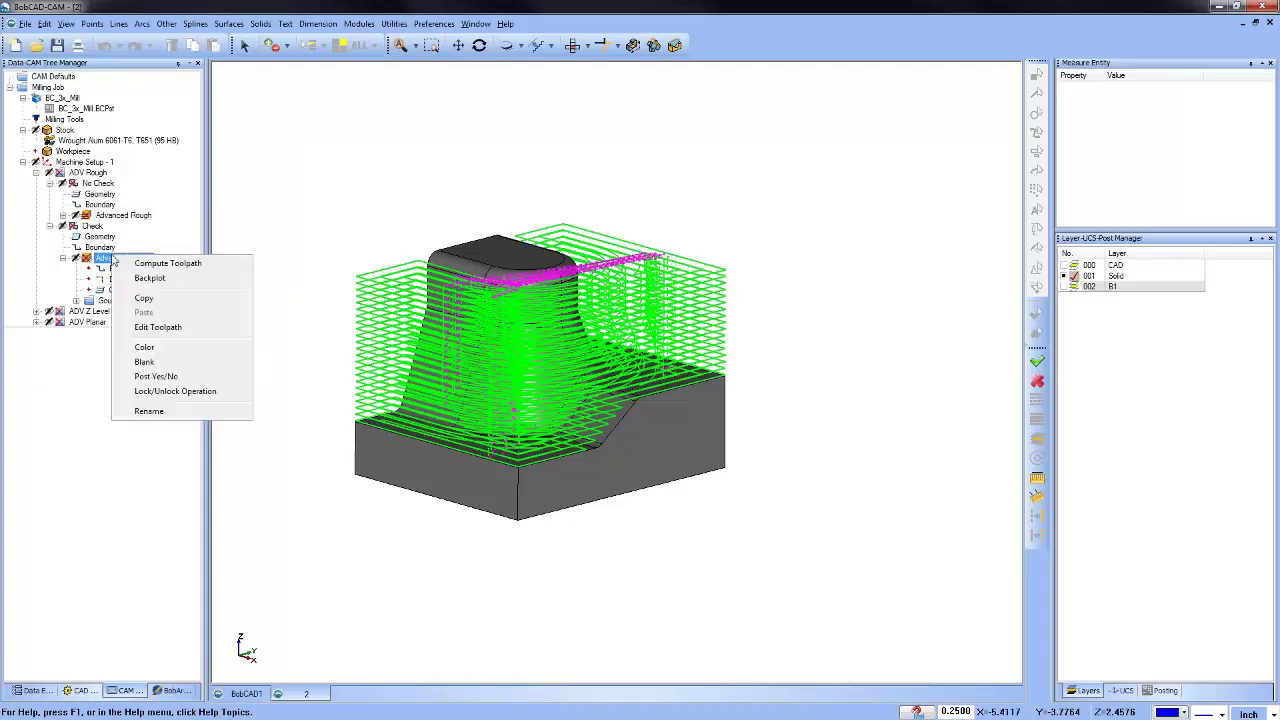
left_click(317, 134)
left_click(357, 46)
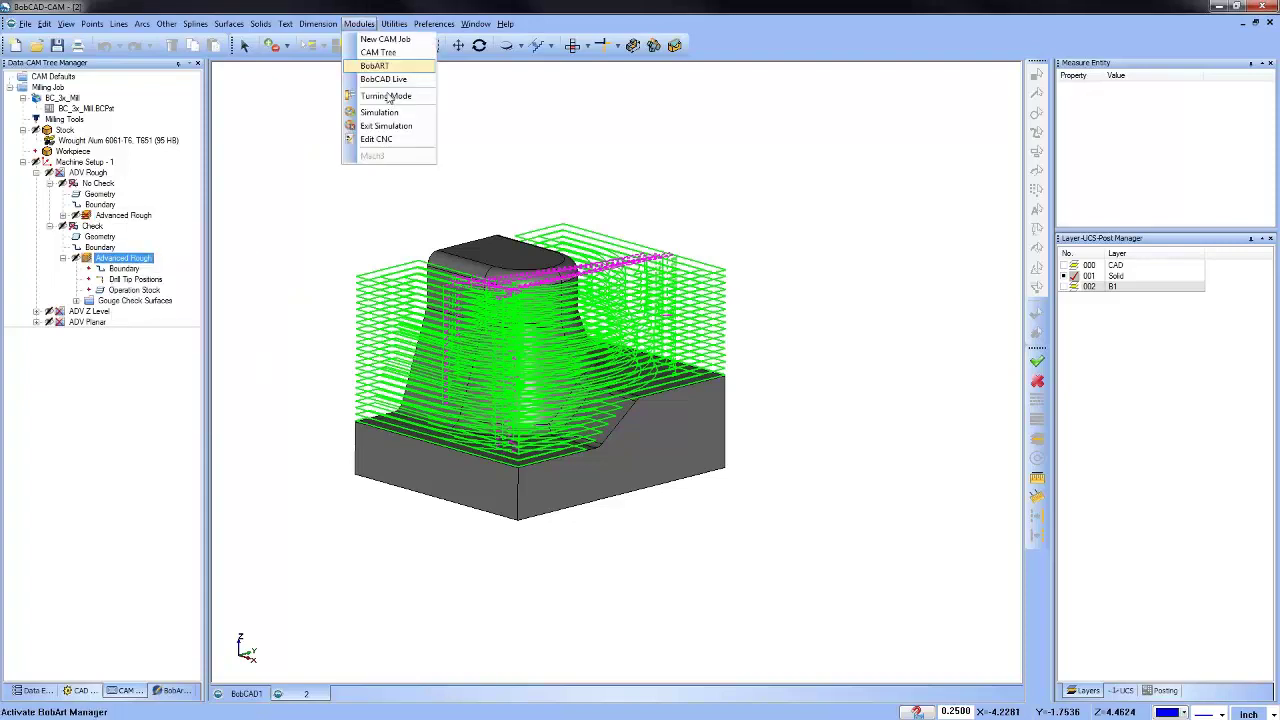
left_click(390, 110)
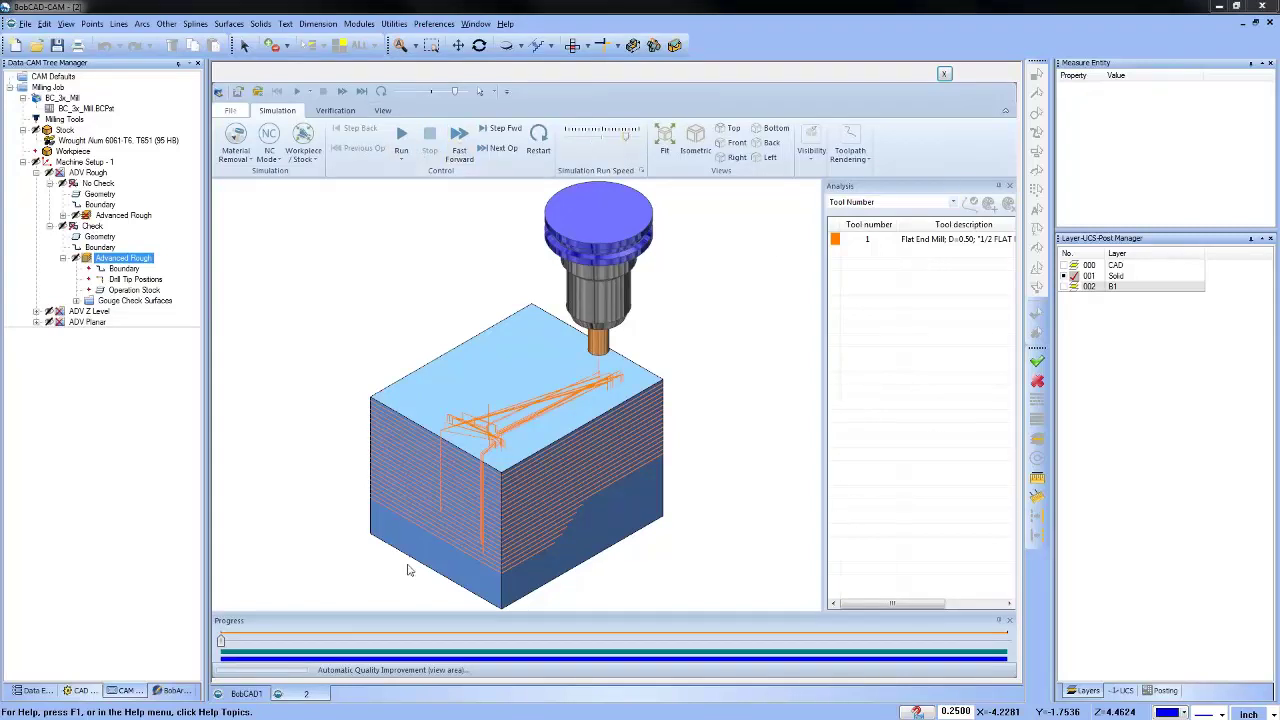
Advance the simulation to about one fifth of the Check toolpath and hide the toolpath lines.
left_click_drag(234, 640, 388, 641)
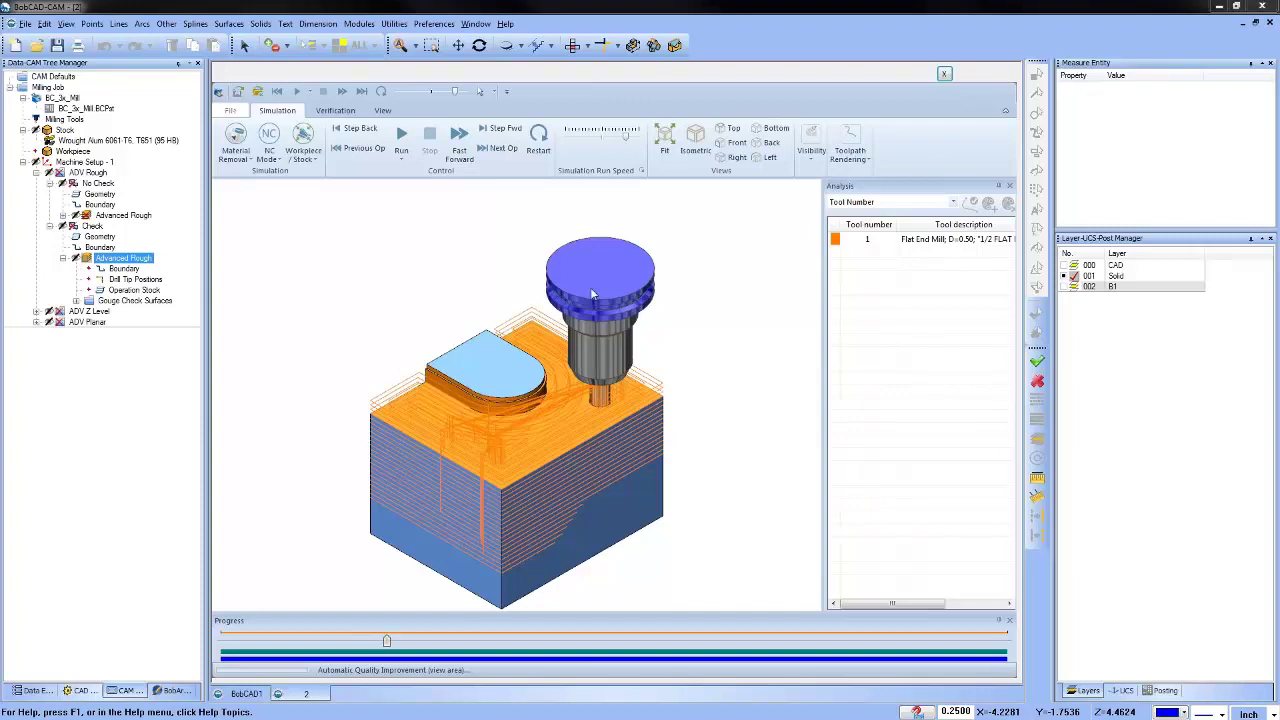
left_click(810, 165)
left_click(817, 208)
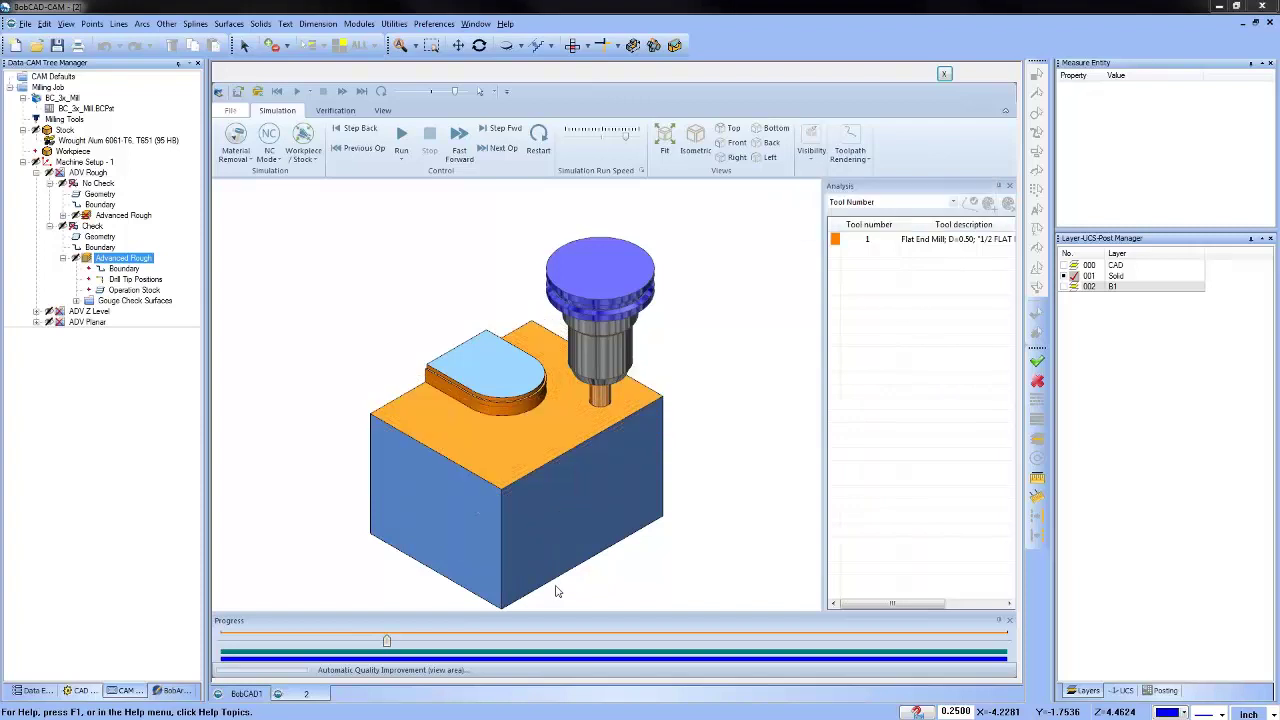
Advance the simulation in stages to the end of the toolpath and examine the finished stepped stock.
left_click_drag(388, 641, 614, 643)
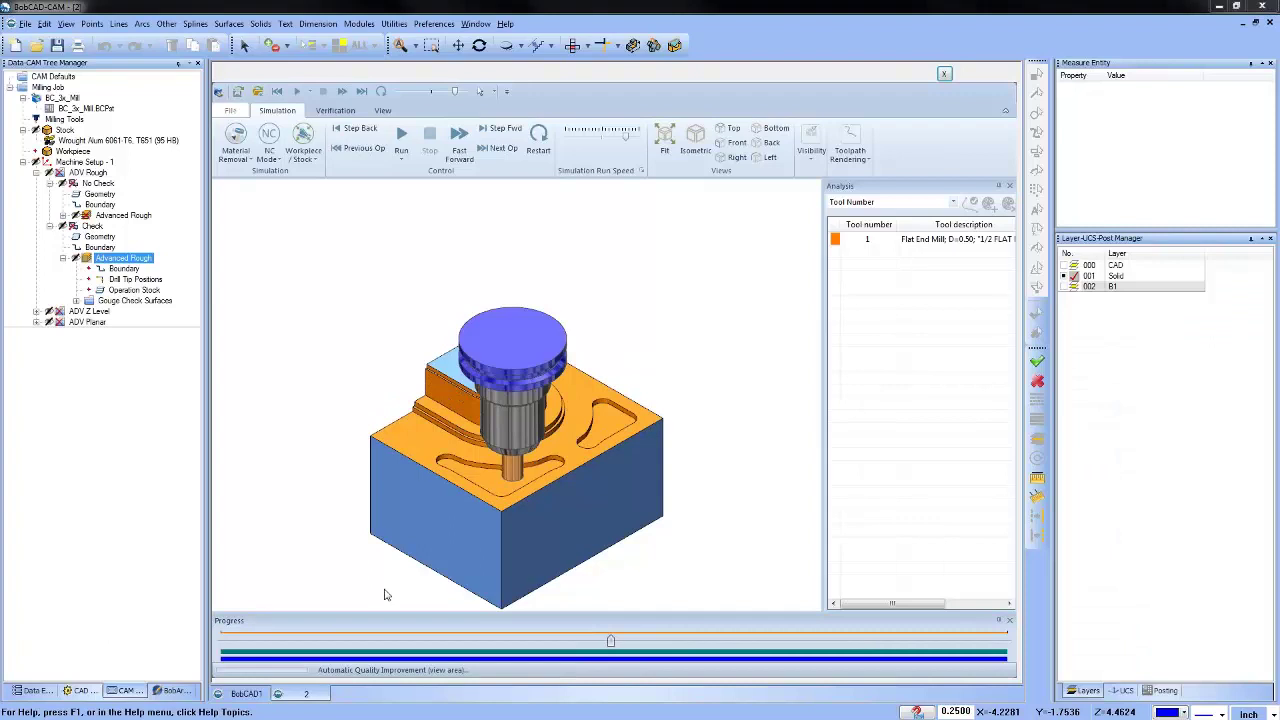
left_click_drag(611, 641, 949, 645)
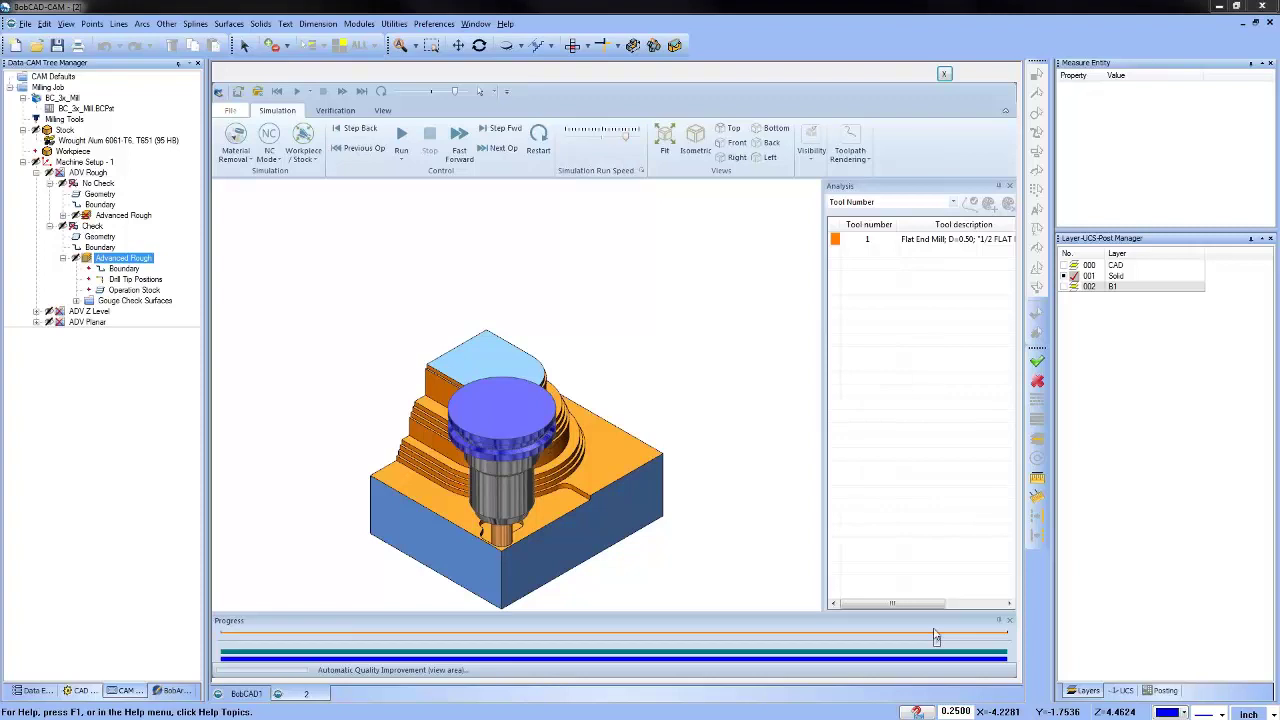
left_click_drag(938, 641, 1016, 647)
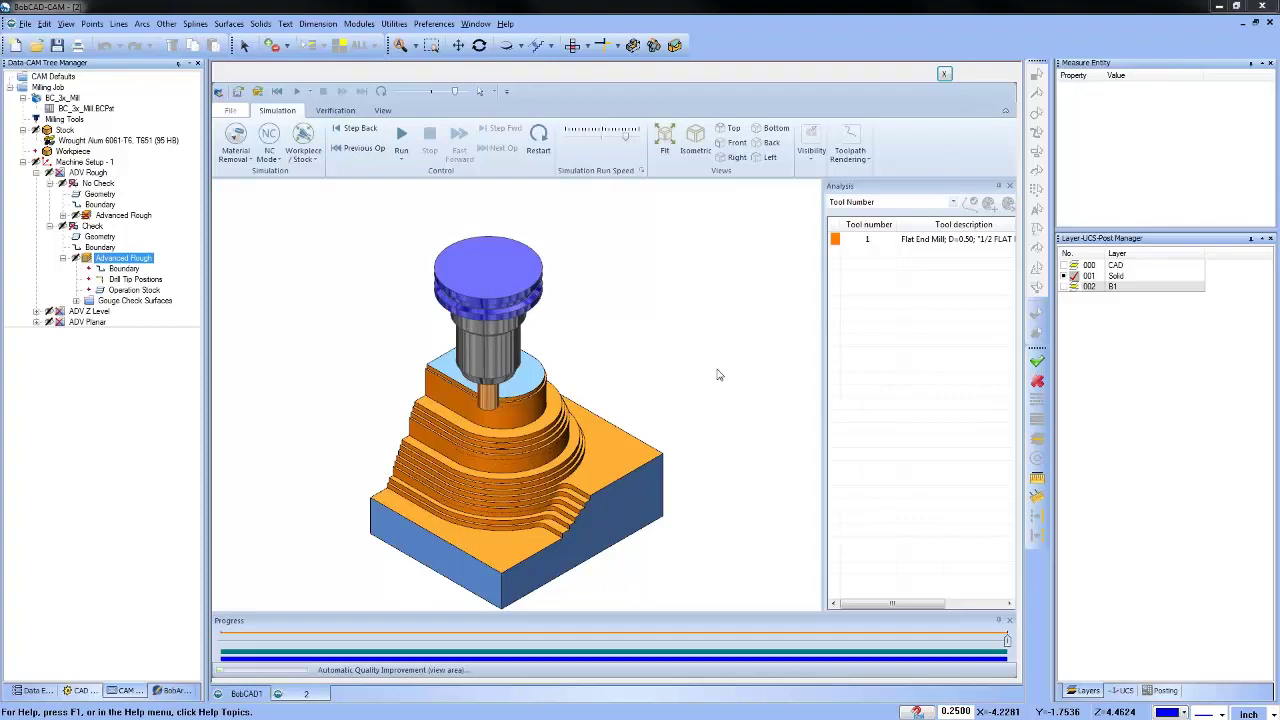
scroll(671, 289, "down", 3)
scroll(673, 292, "up", 2)
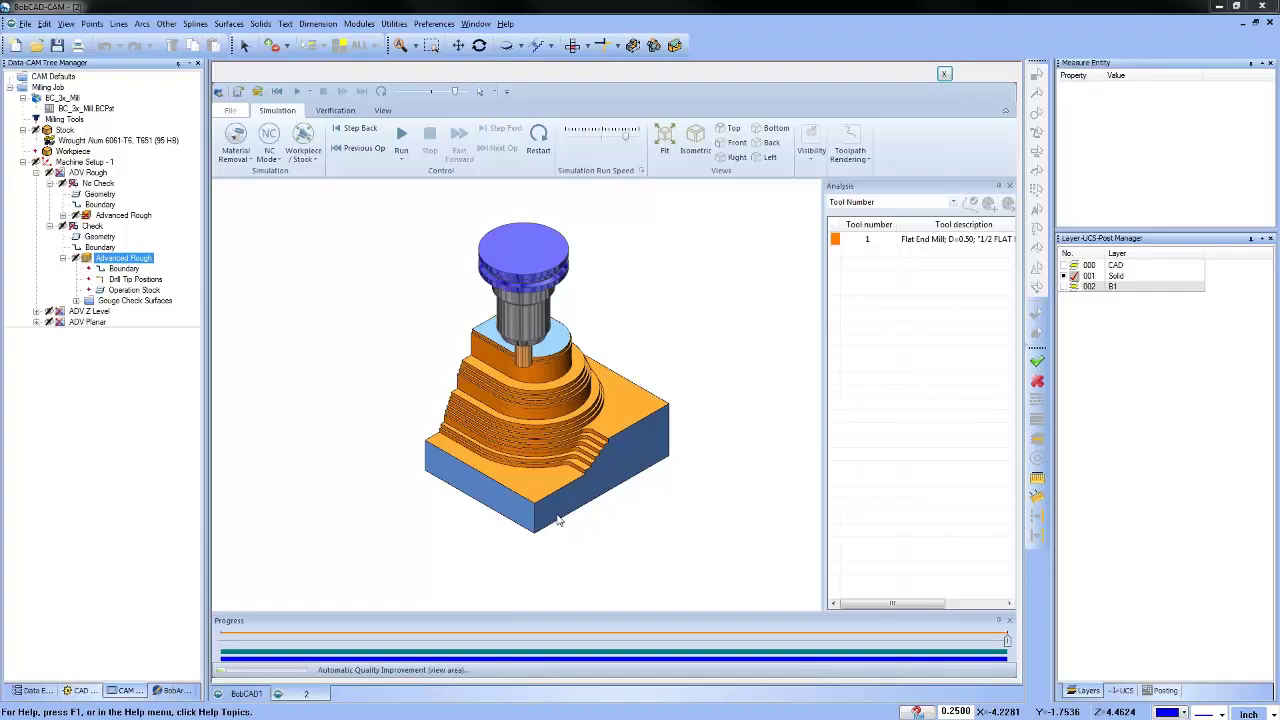
key("Left")
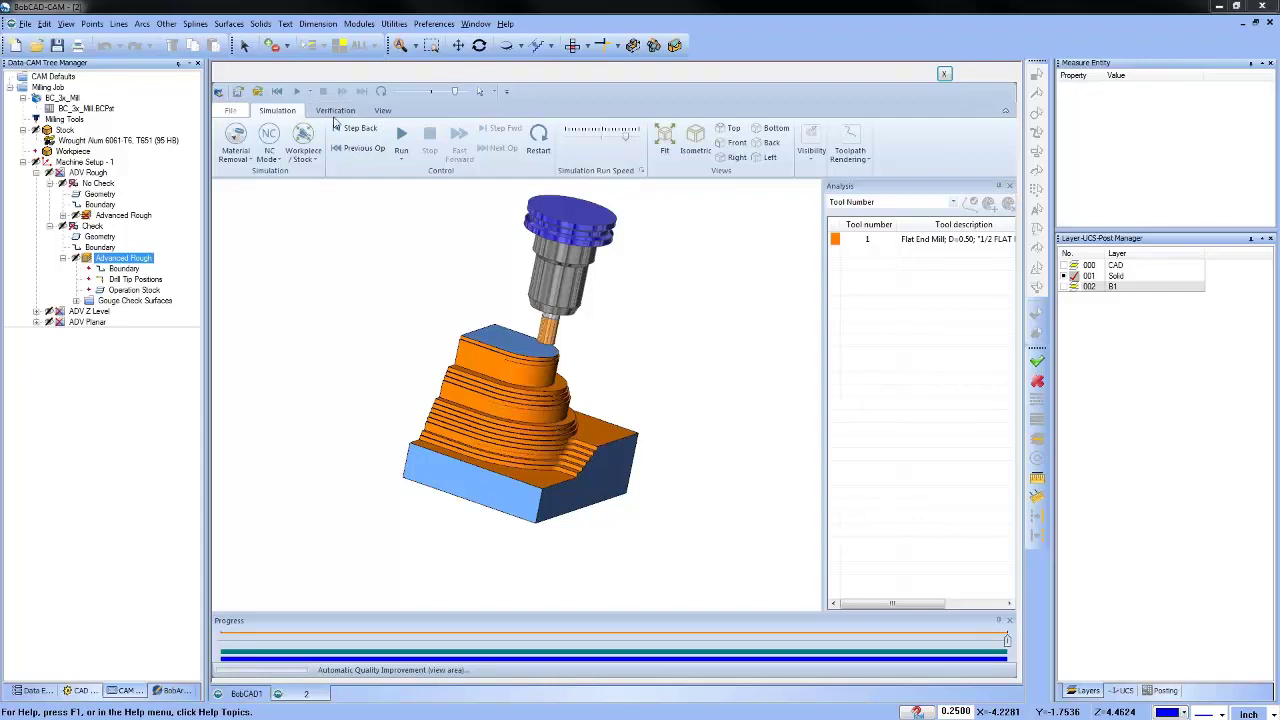
Show the CutSim settings and close the toolpath Analysis pane.
left_click(384, 112)
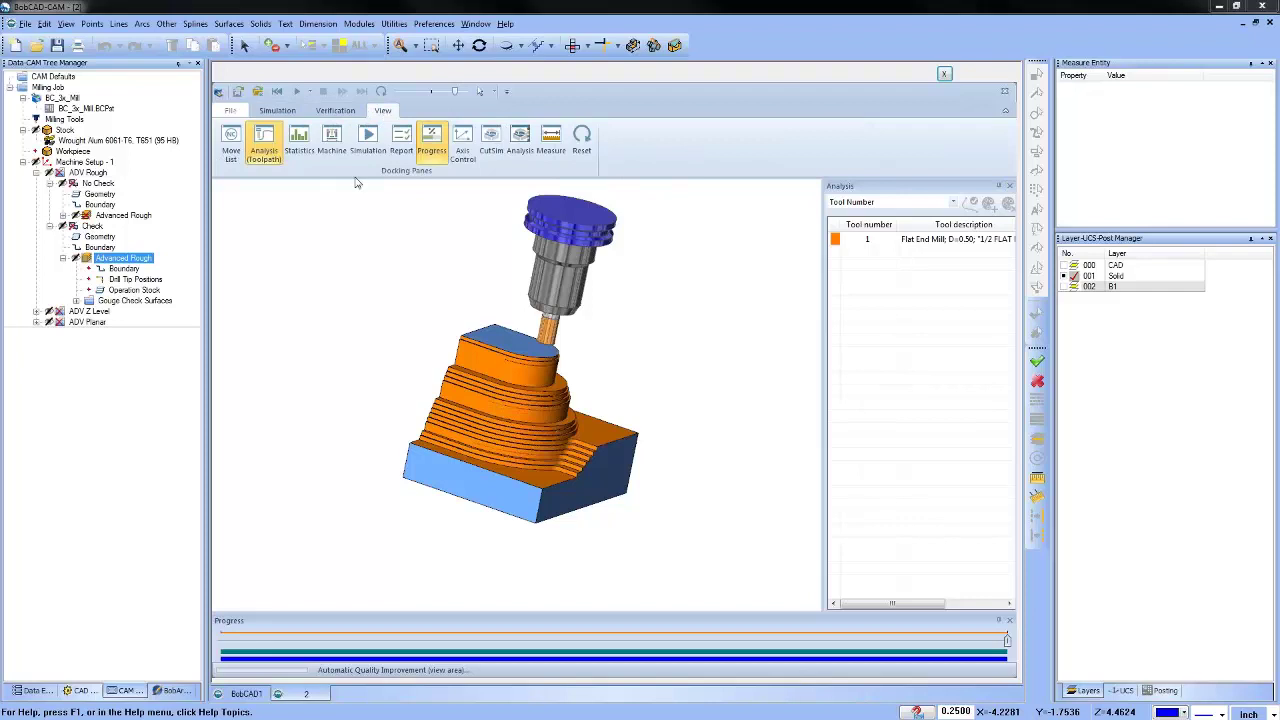
left_click(503, 163)
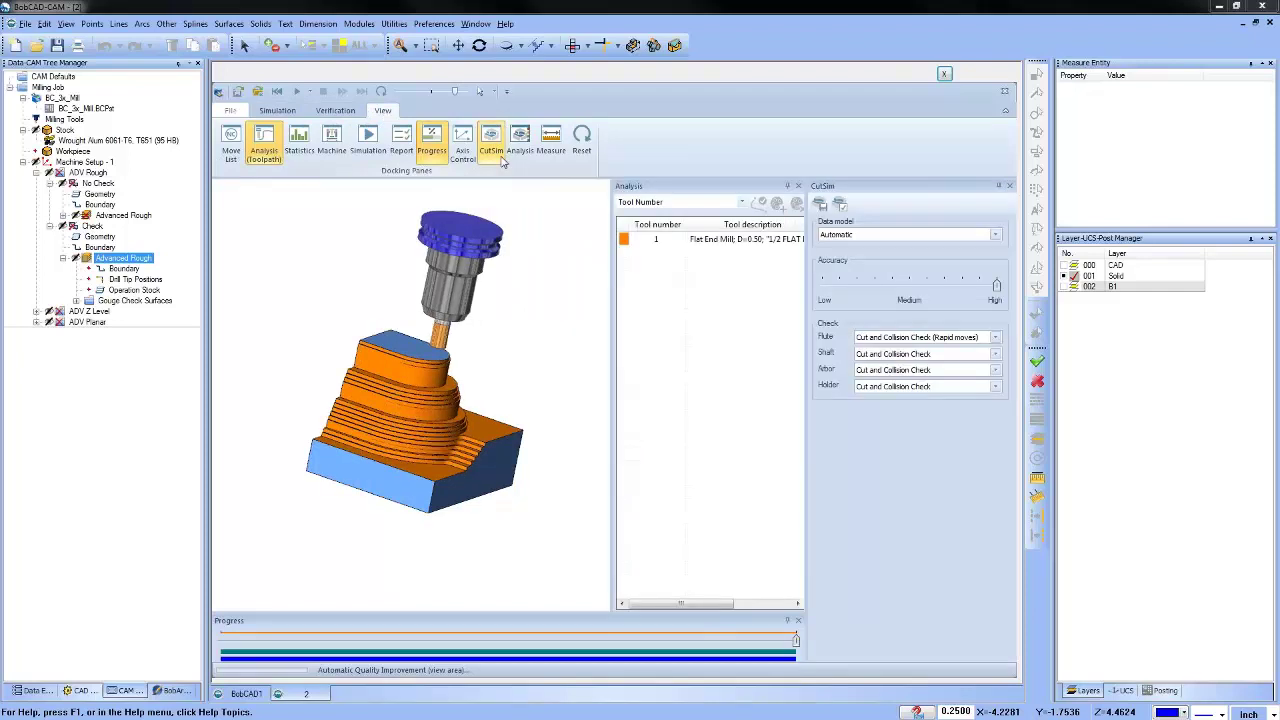
left_click_drag(733, 300, 760, 280)
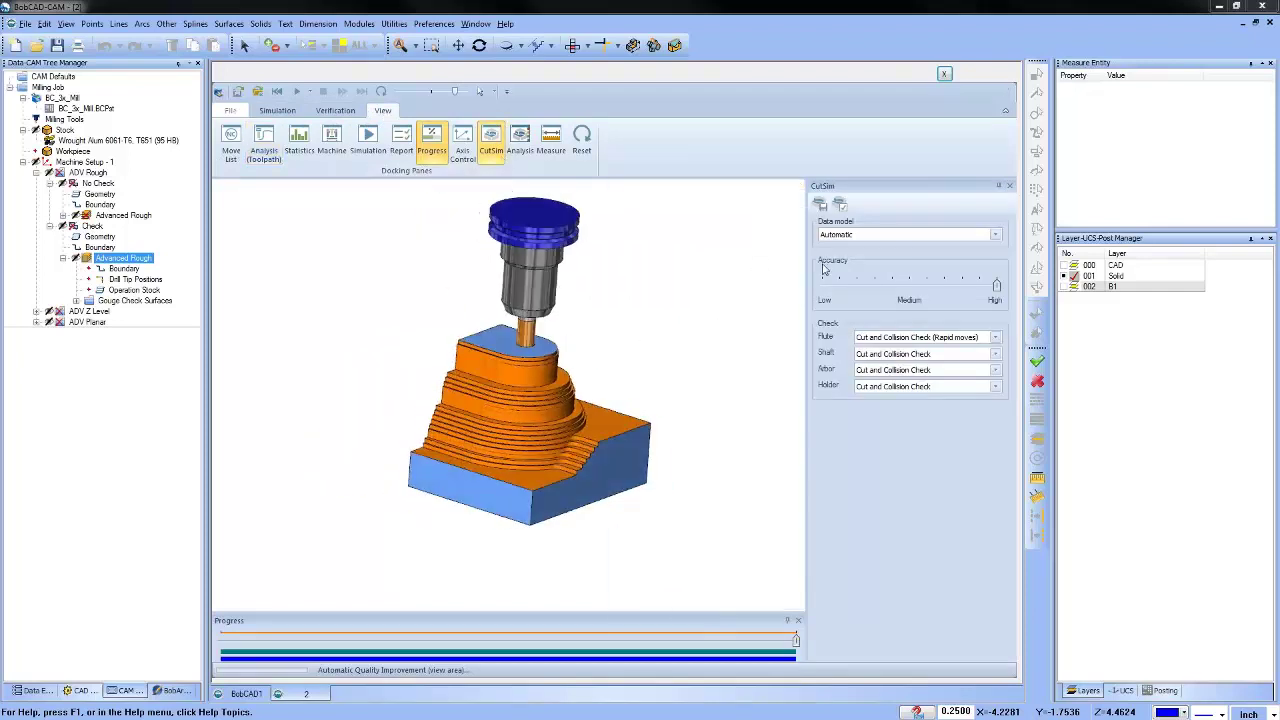
Save the cut stock as stock.stl in the Used in Webinar folder with a custom resolution of .001, then close the simulation.
left_click(822, 207)
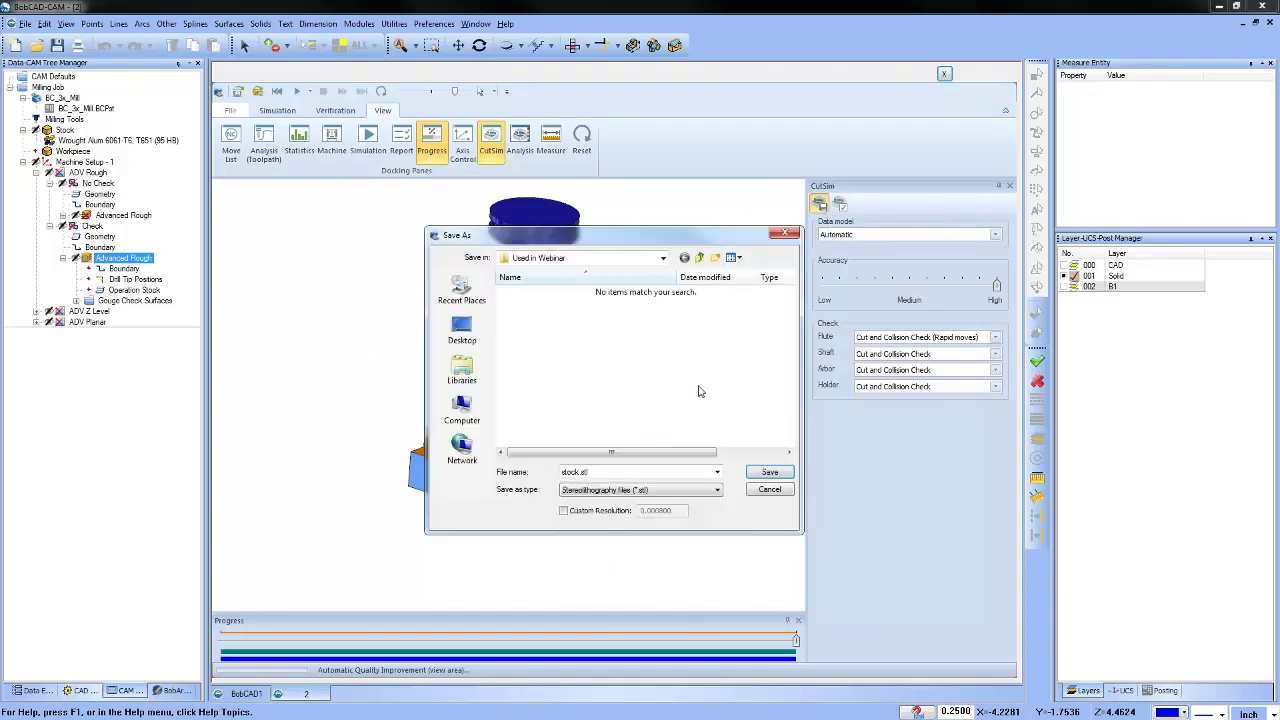
left_click(564, 511)
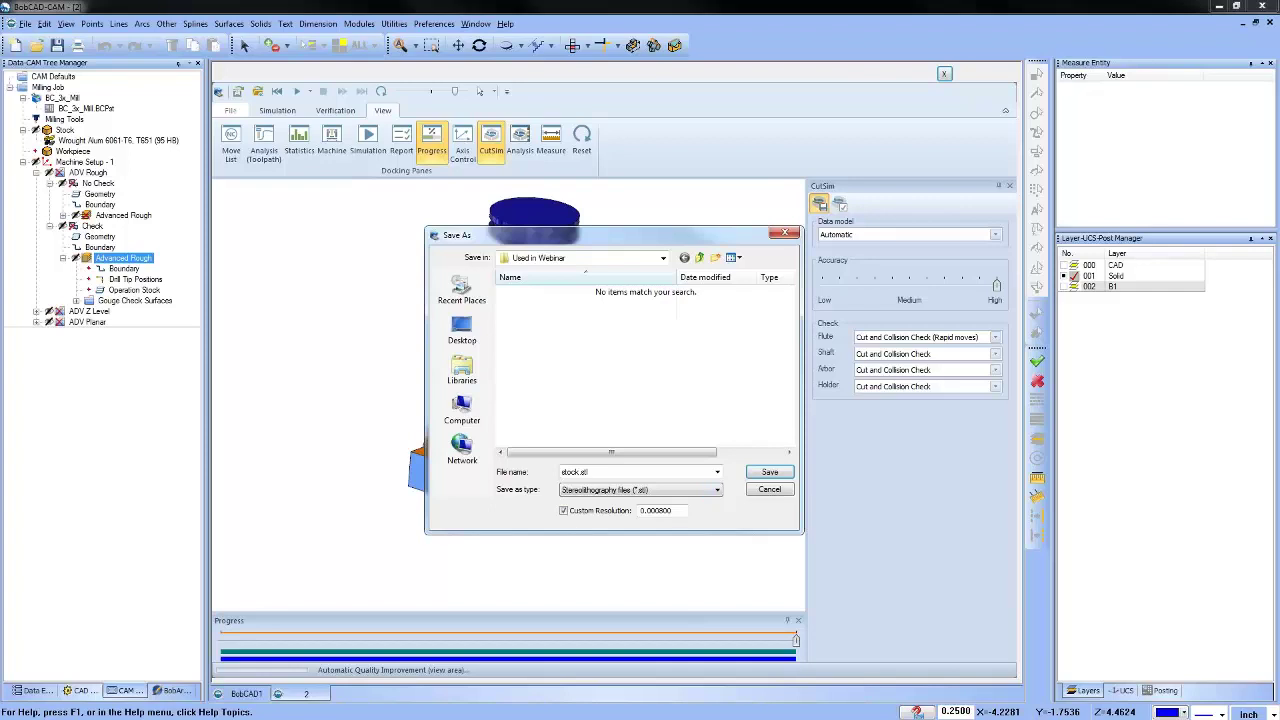
type(".001")
left_click(779, 474)
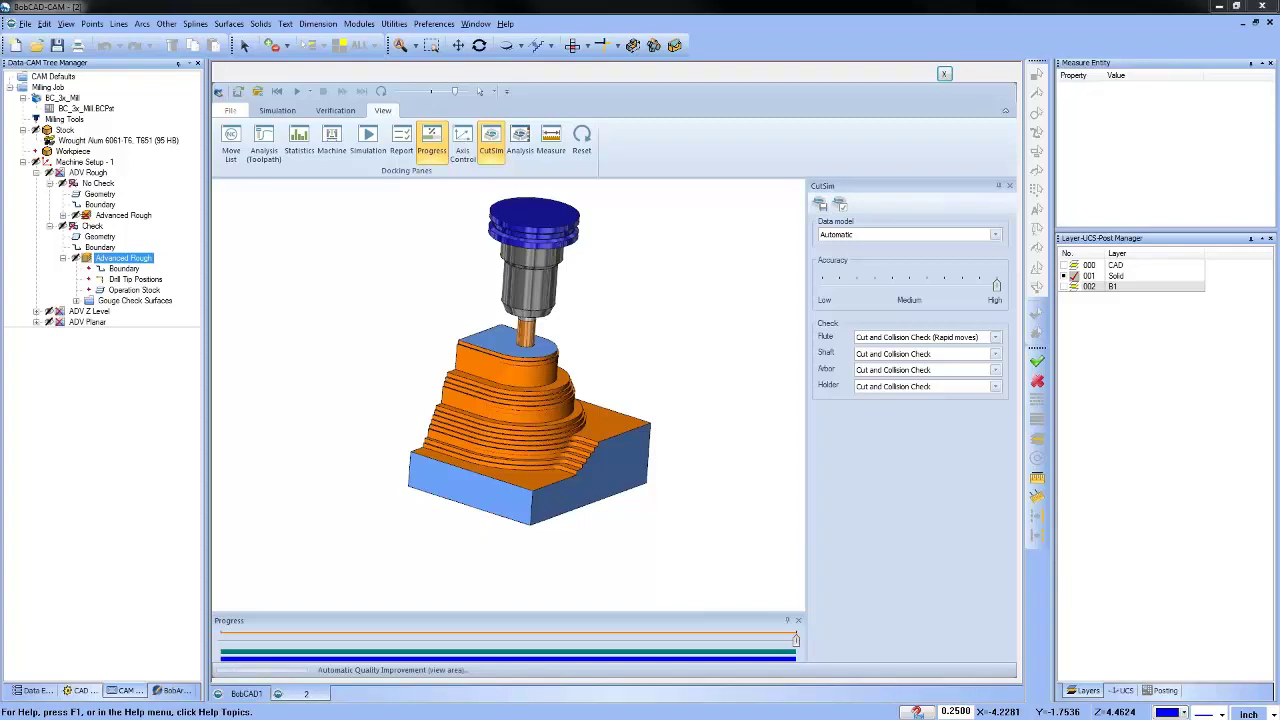
left_click(943, 76)
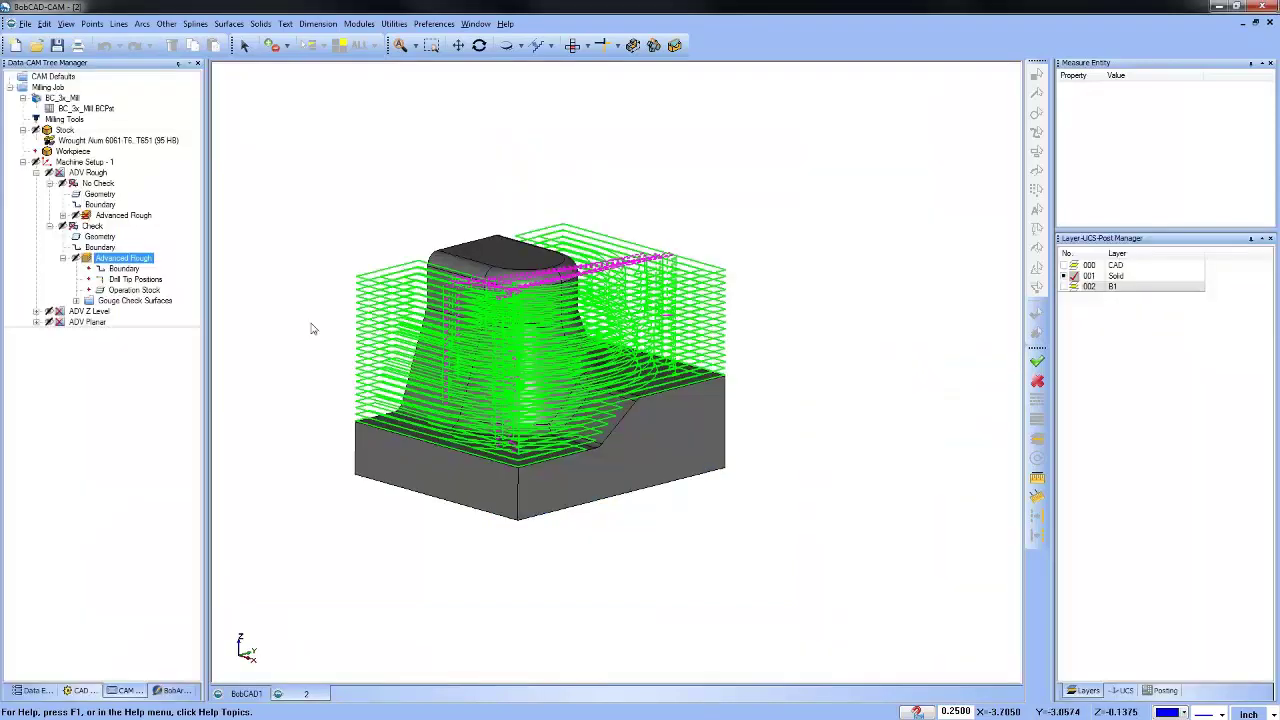
Expand the No Check Advanced Rough operation and view the options for its Operation Stock.
left_click(90, 215)
left_click(63, 215)
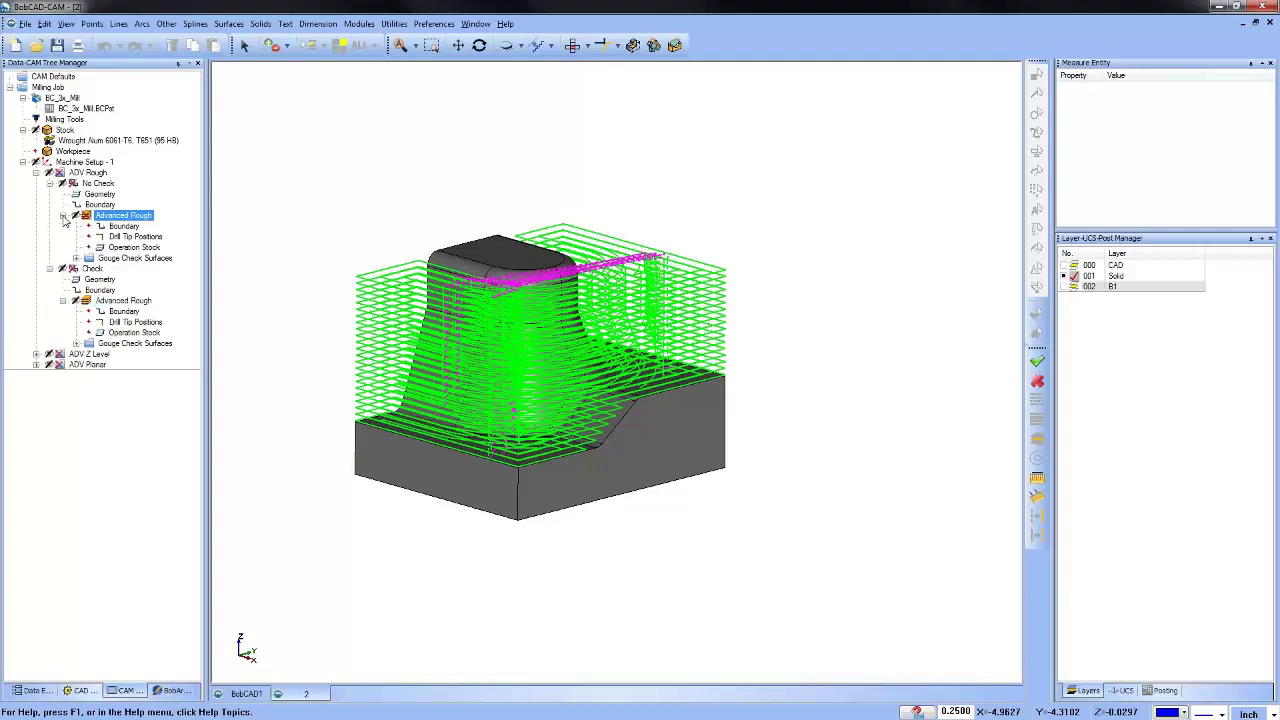
right_click(145, 249)
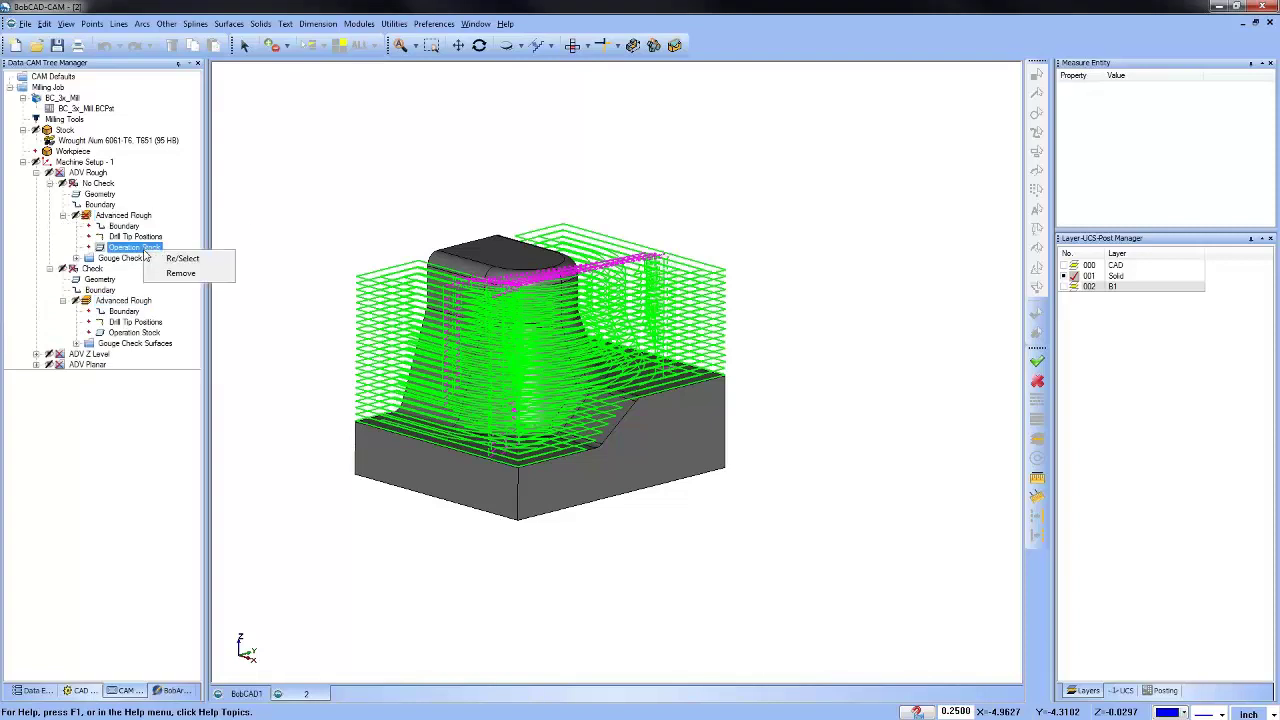
left_click(255, 230)
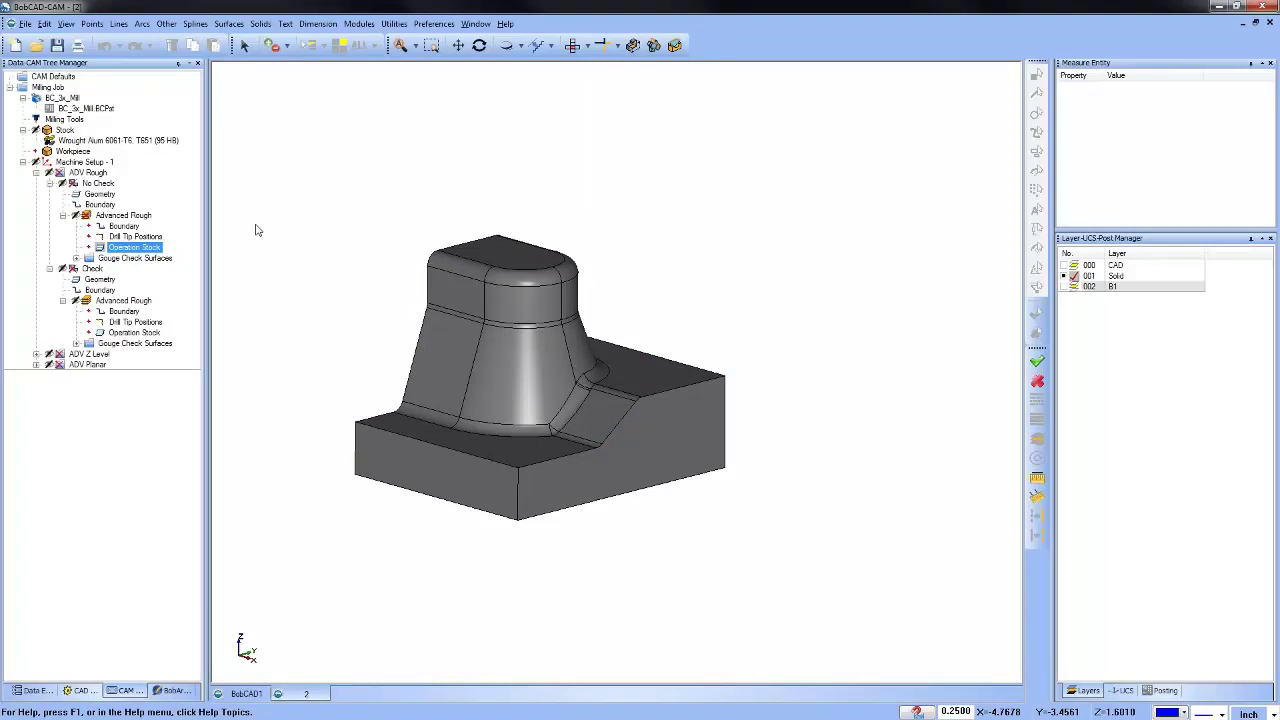
Add a new layer named Stock.
right_click(1122, 297)
left_click(1140, 305)
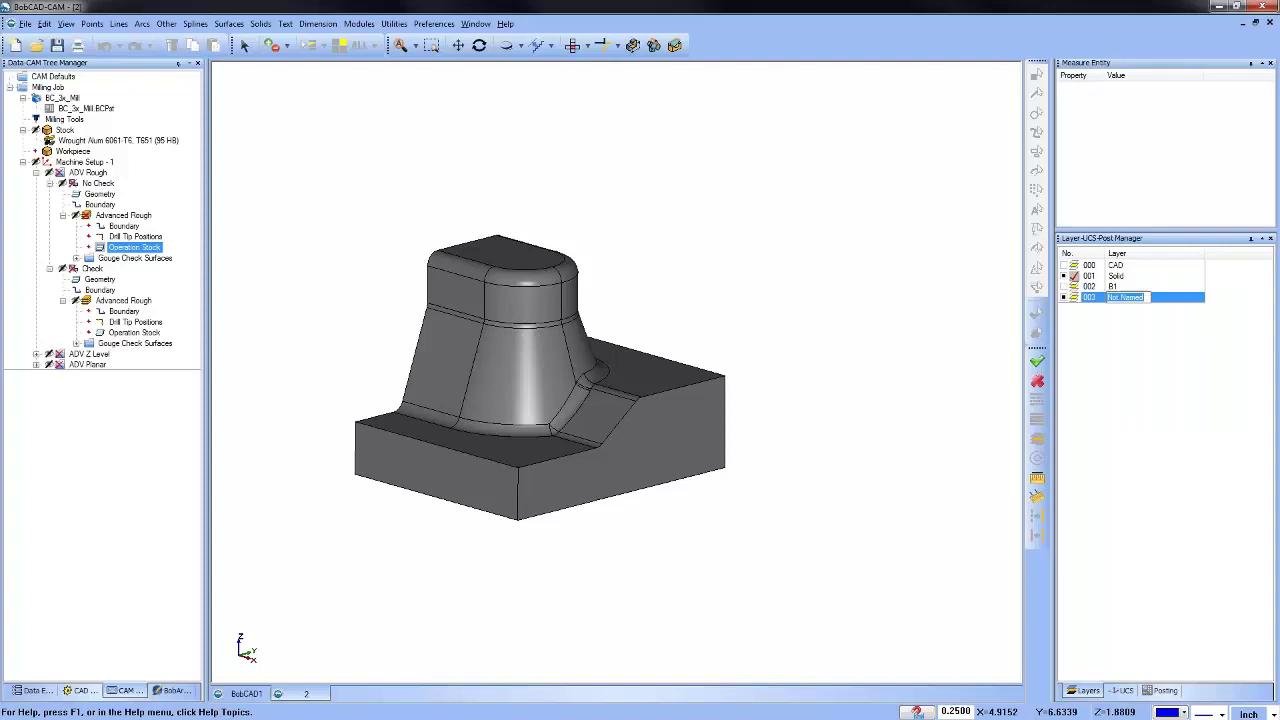
type("Stock")
key("Return")
Merge the saved STL stock file from the Used in Webinar folder into the drawing and turn on the CAD layer.
left_click(23, 25)
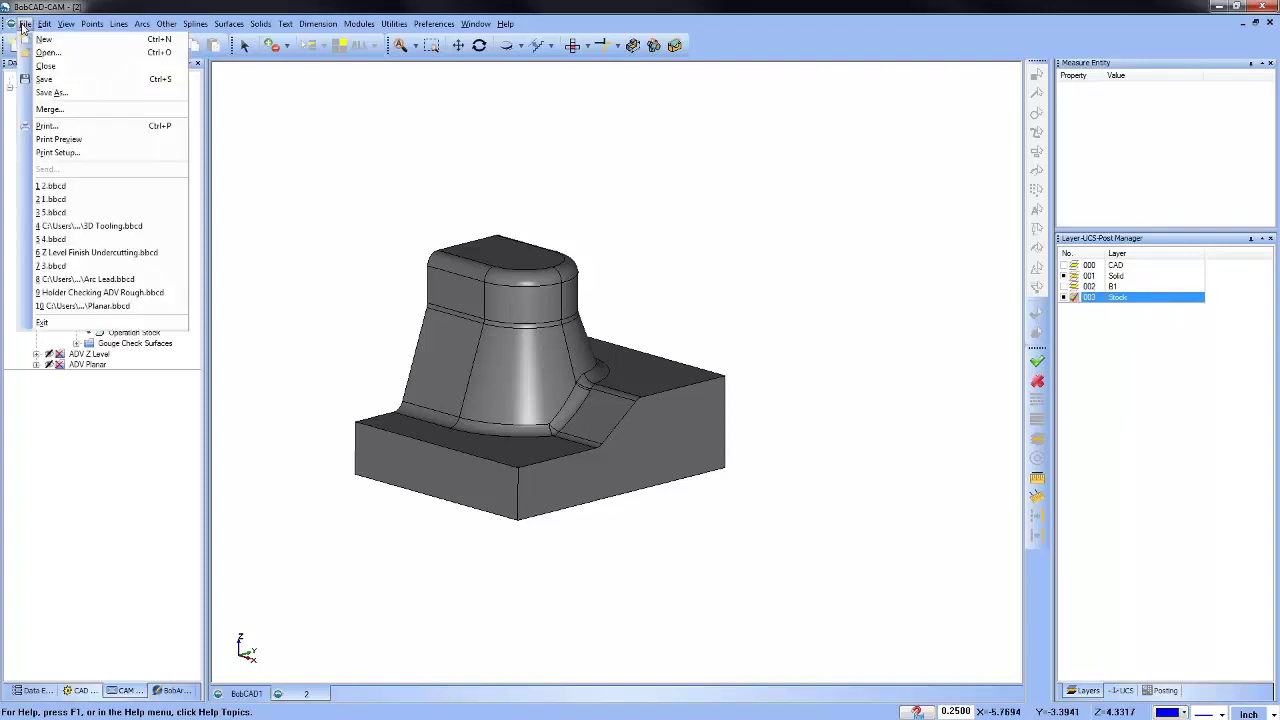
left_click(49, 108)
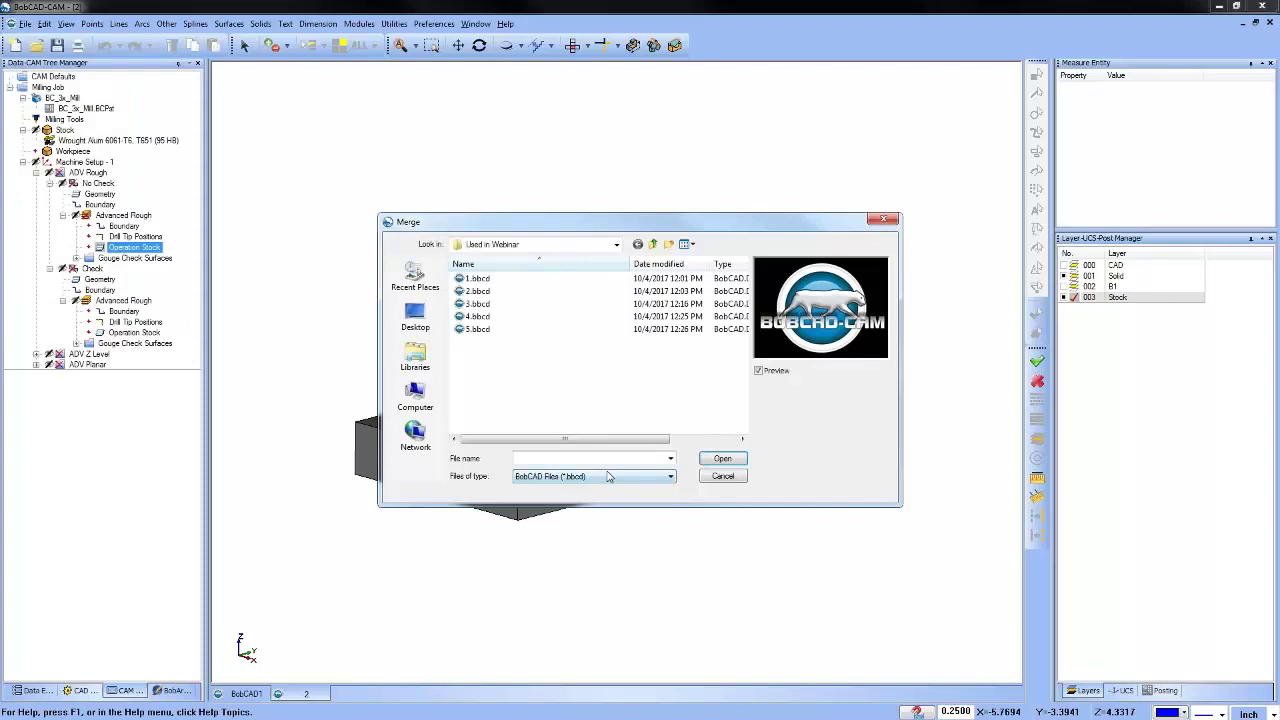
left_click(607, 476)
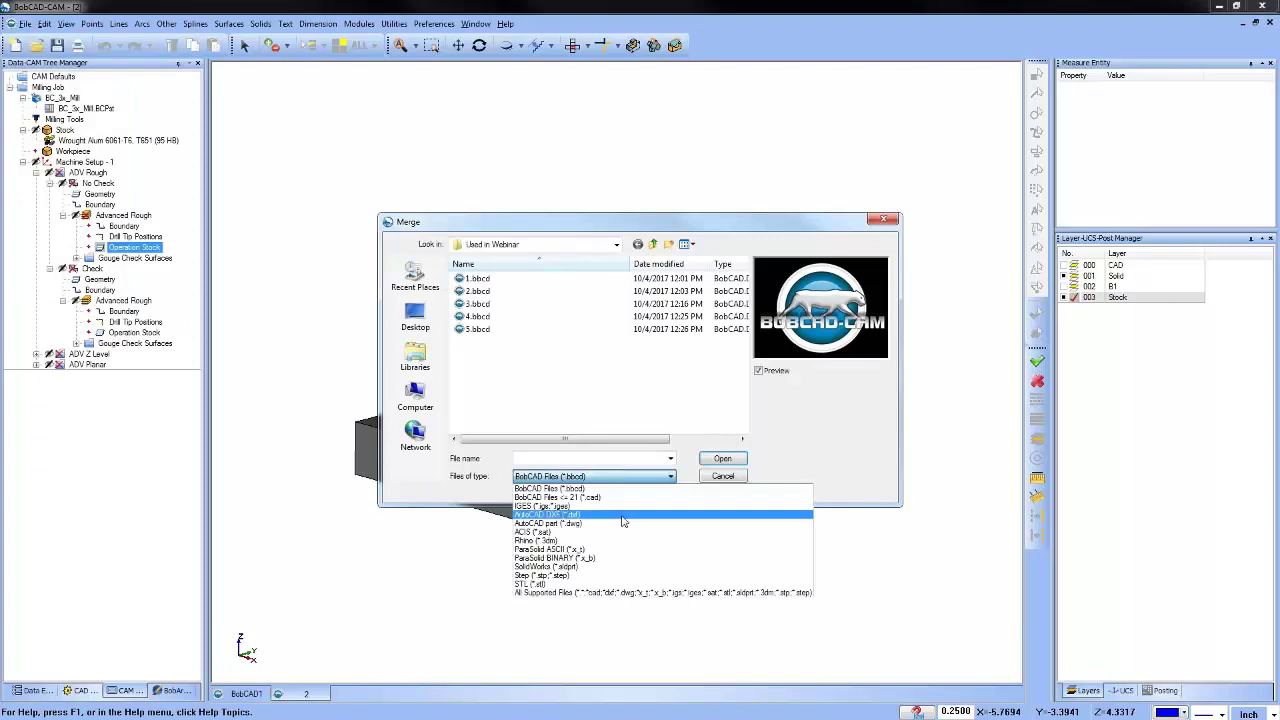
left_click(625, 584)
left_click(476, 278)
left_click(722, 458)
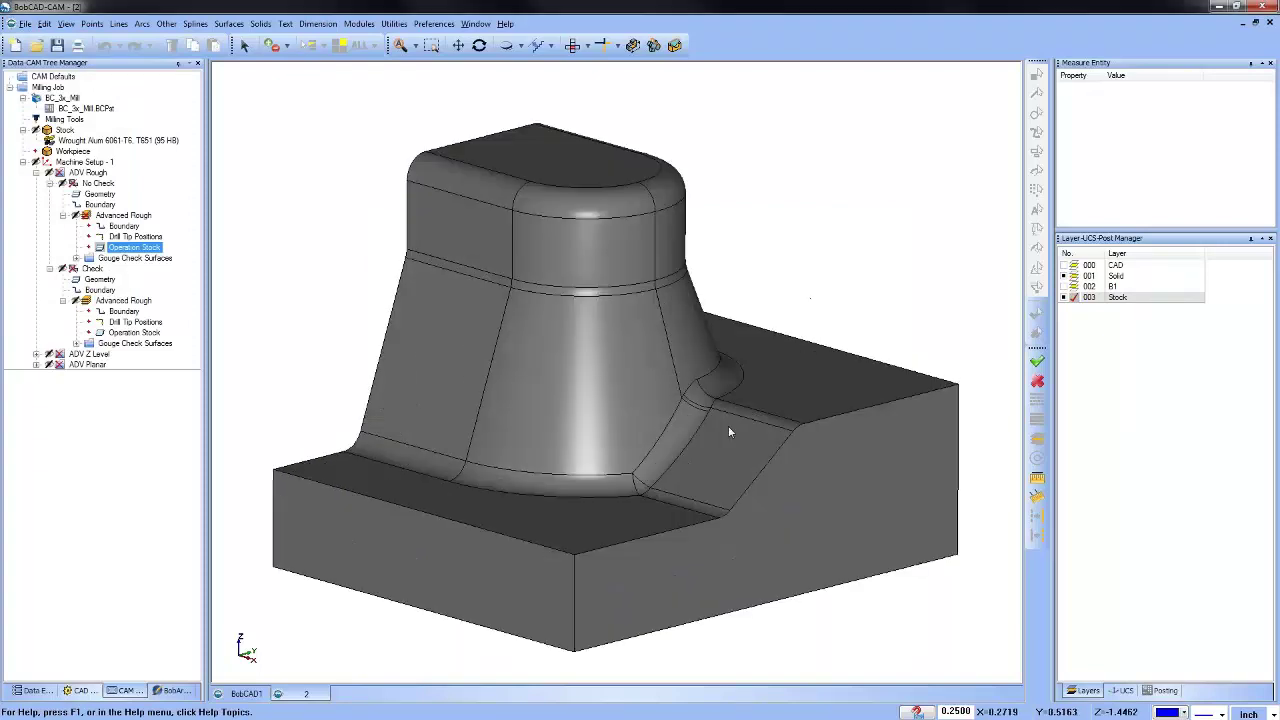
left_click(1073, 275)
scroll(908, 248, "down", 2)
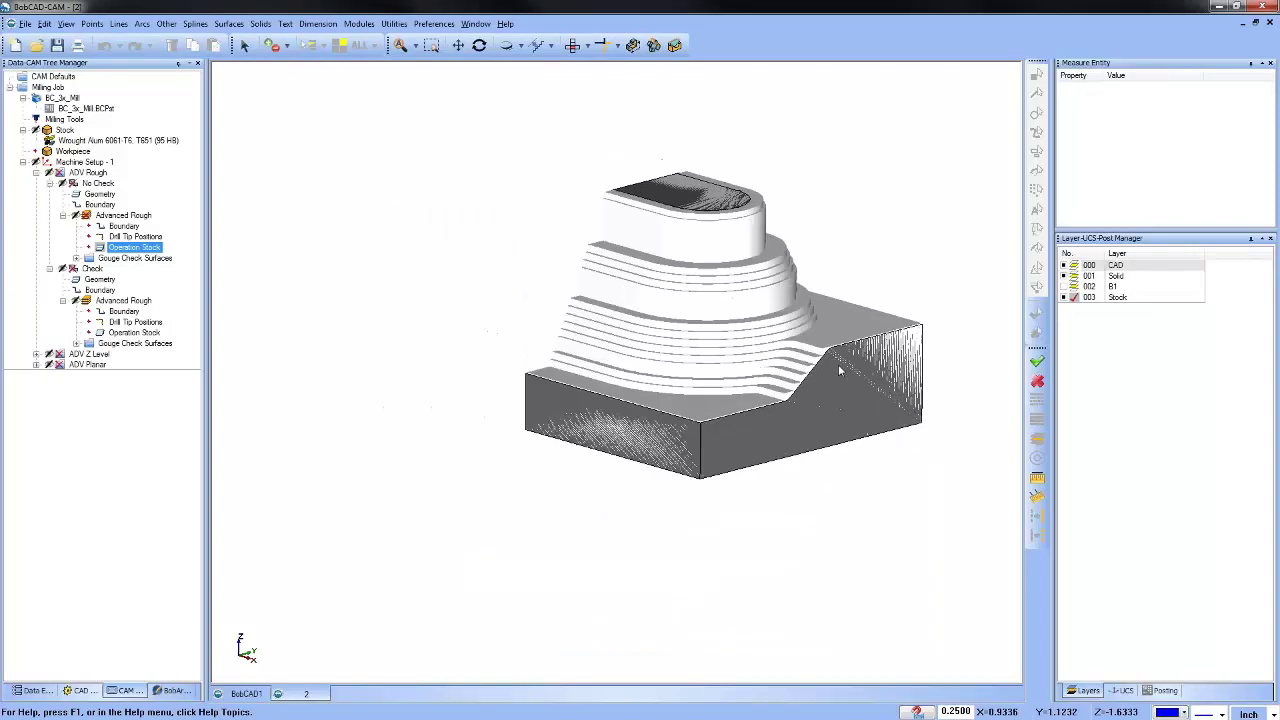
Define the operation stock of the No Check Advanced Rough as an STL file and select stock.STL.
middle_click_drag(838, 364, 710, 440)
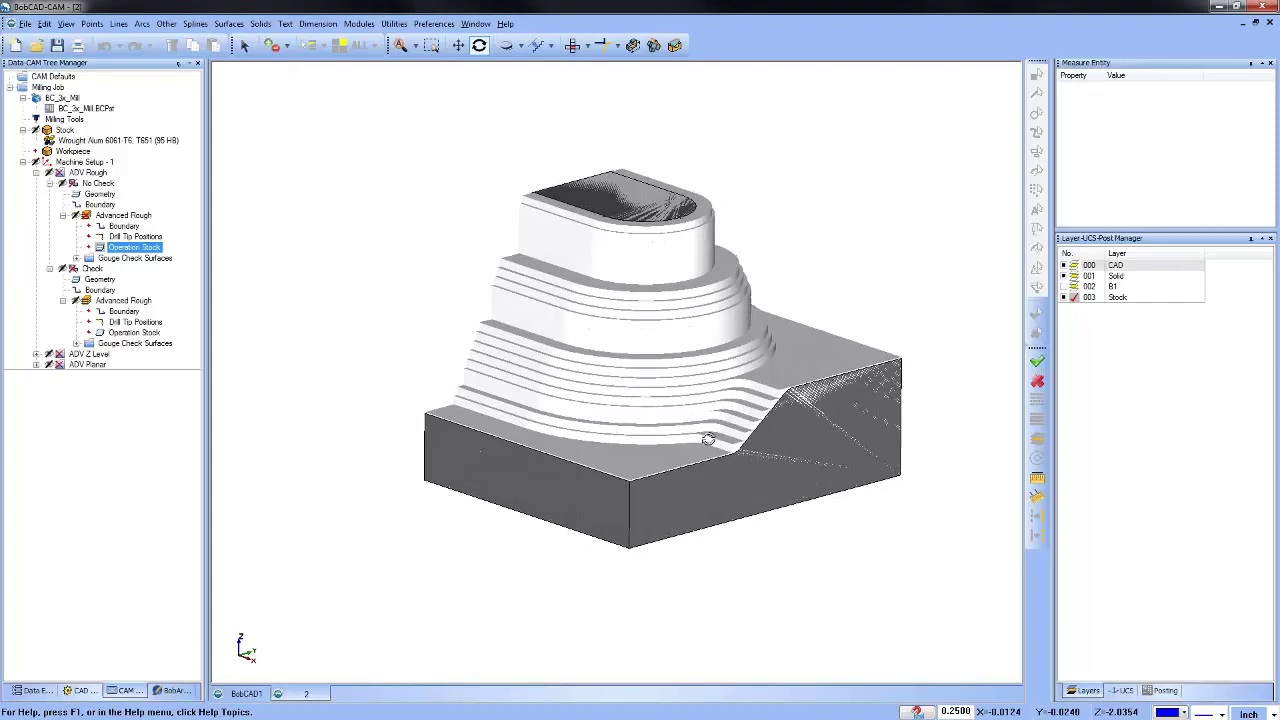
scroll(672, 380, "up", 2)
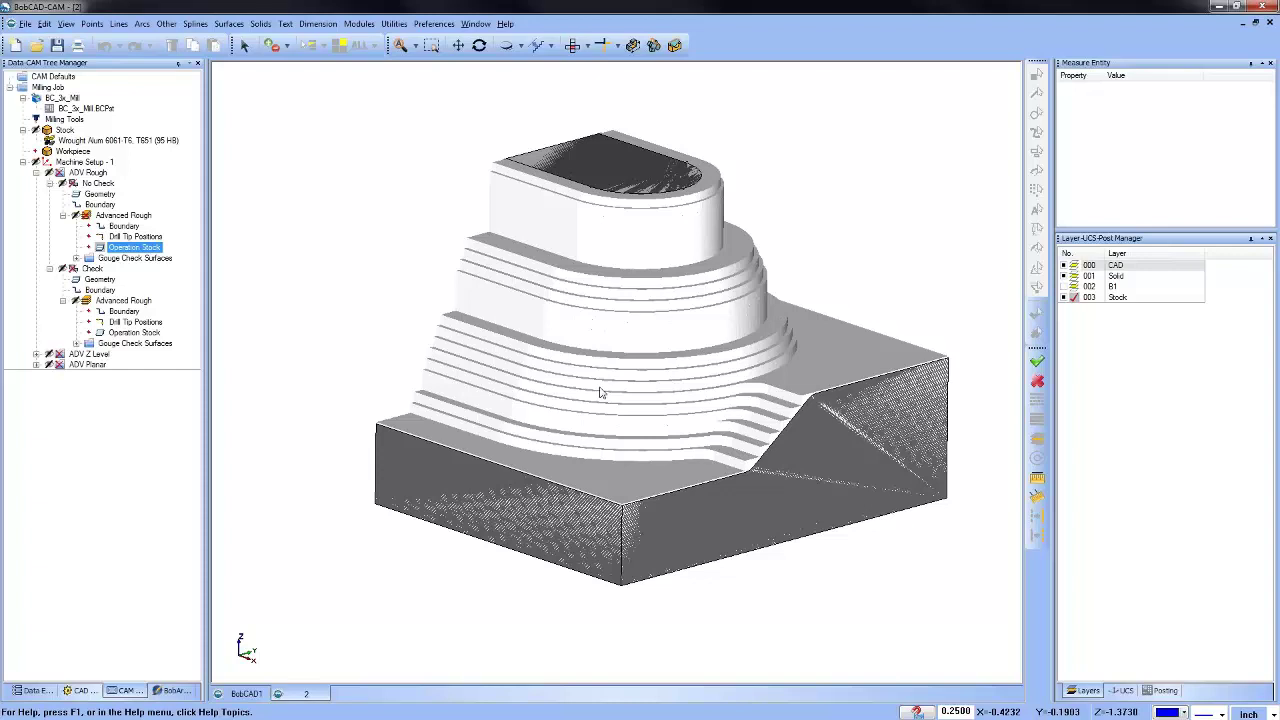
left_click(130, 238)
left_click(132, 247)
right_click(136, 247)
left_click(172, 264)
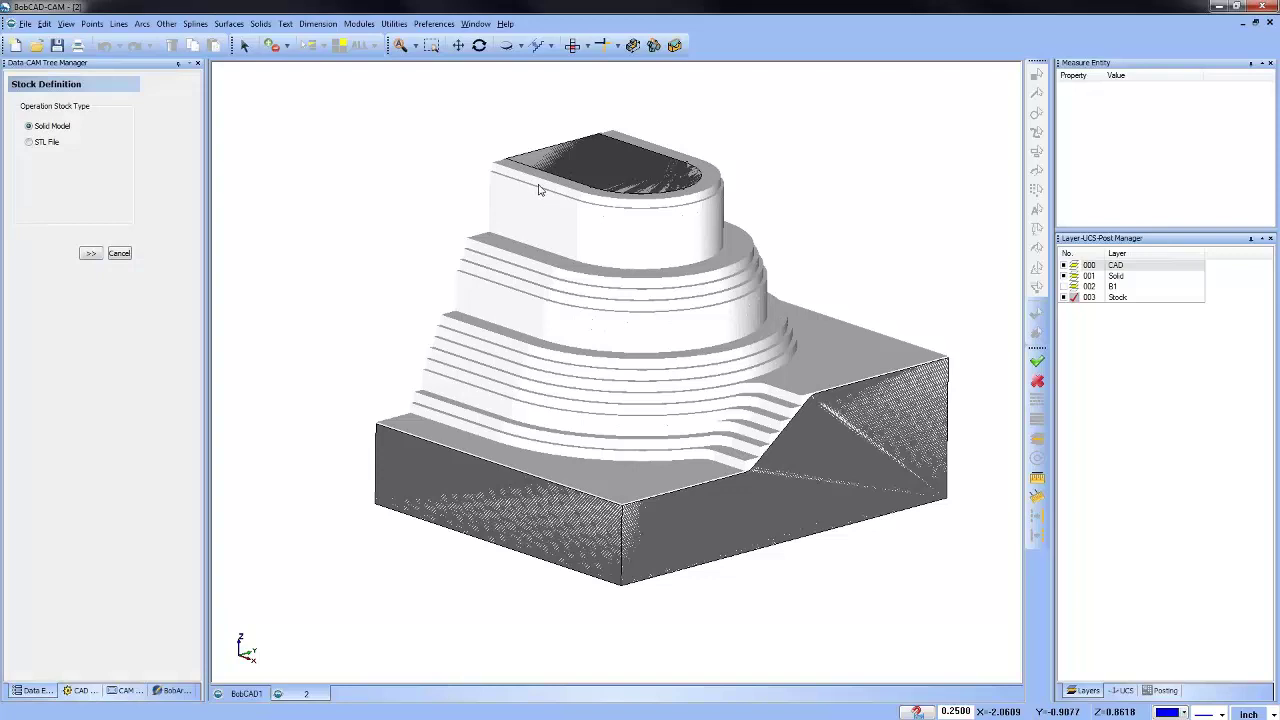
left_click(29, 142)
left_click(91, 254)
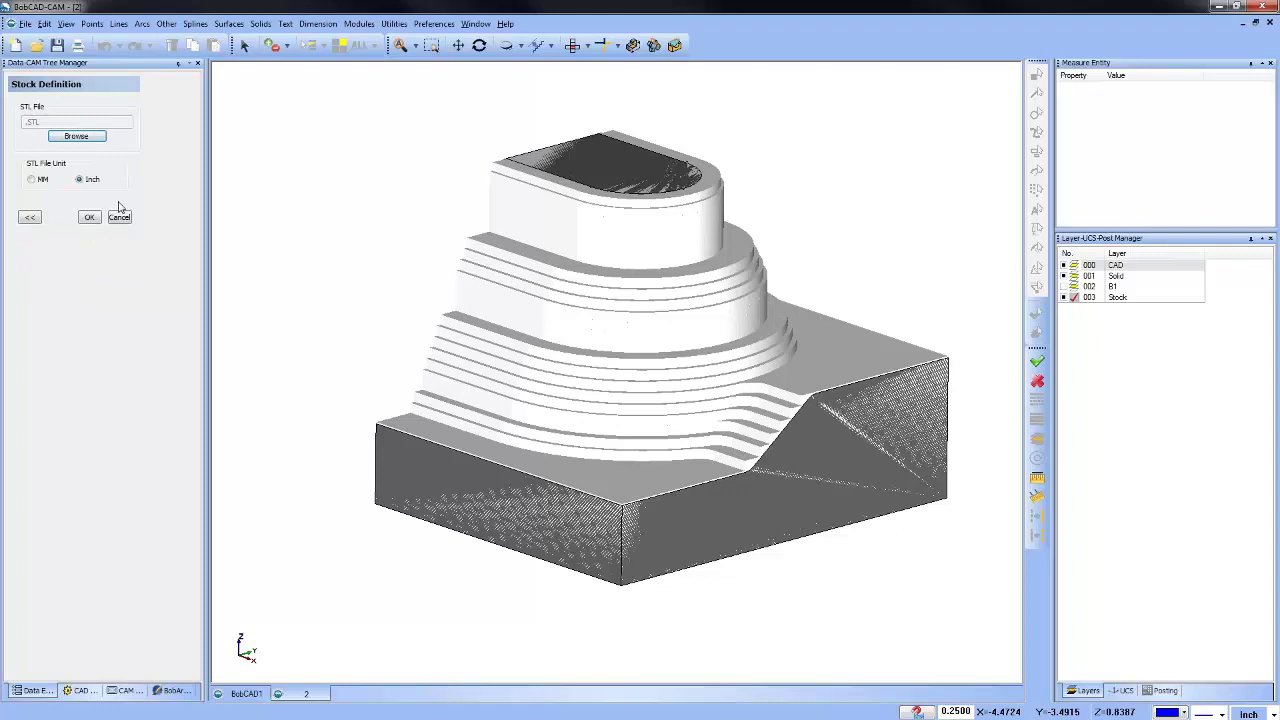
left_click(80, 139)
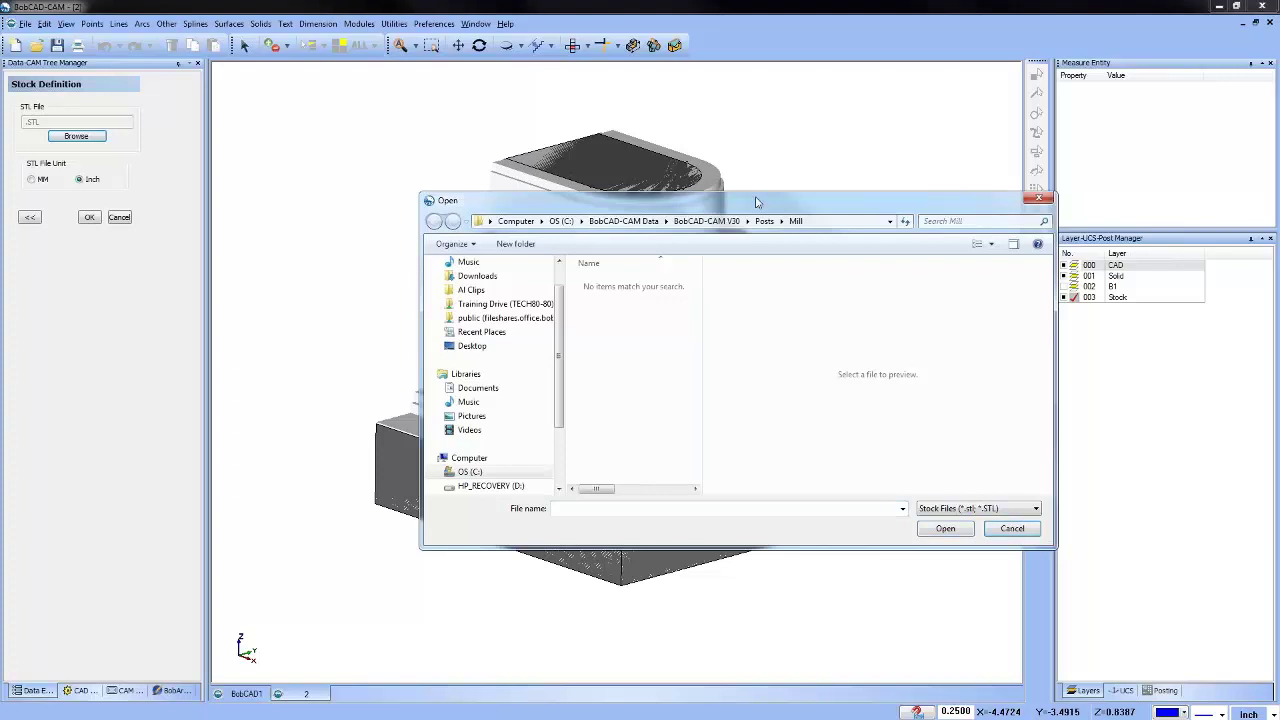
left_click_drag(757, 203, 757, 272)
left_click(1012, 528)
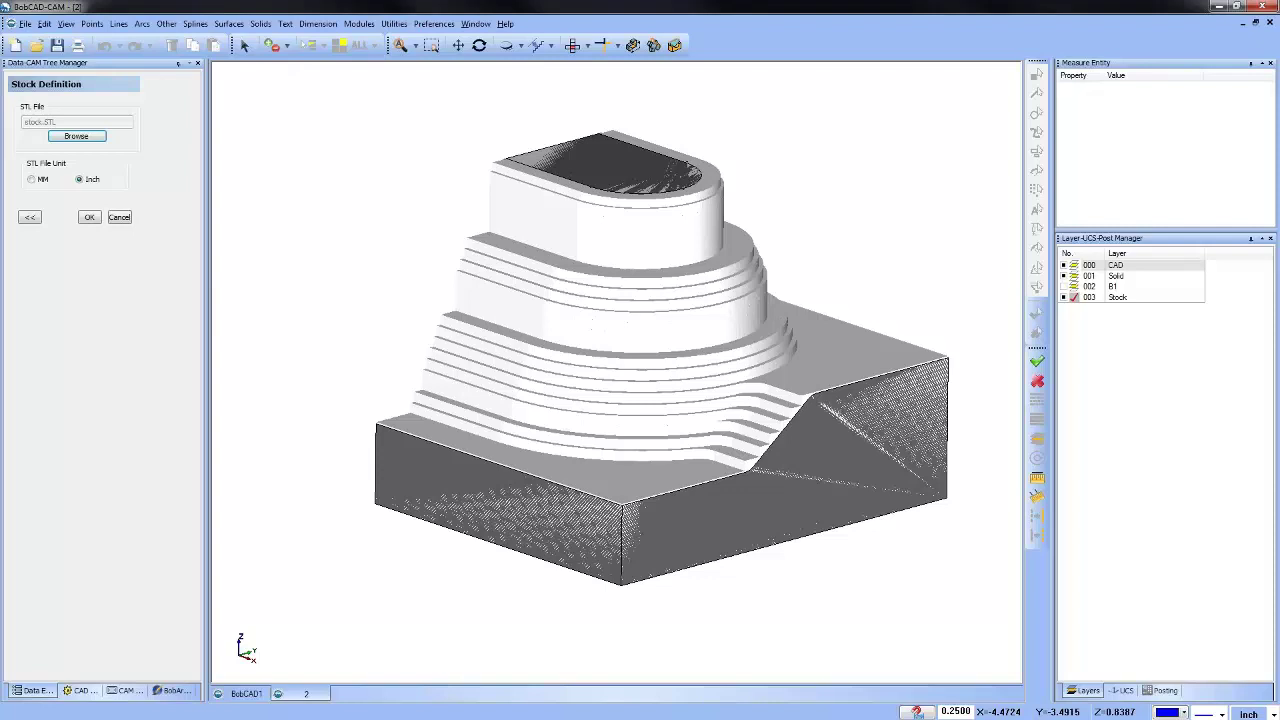
left_click(90, 217)
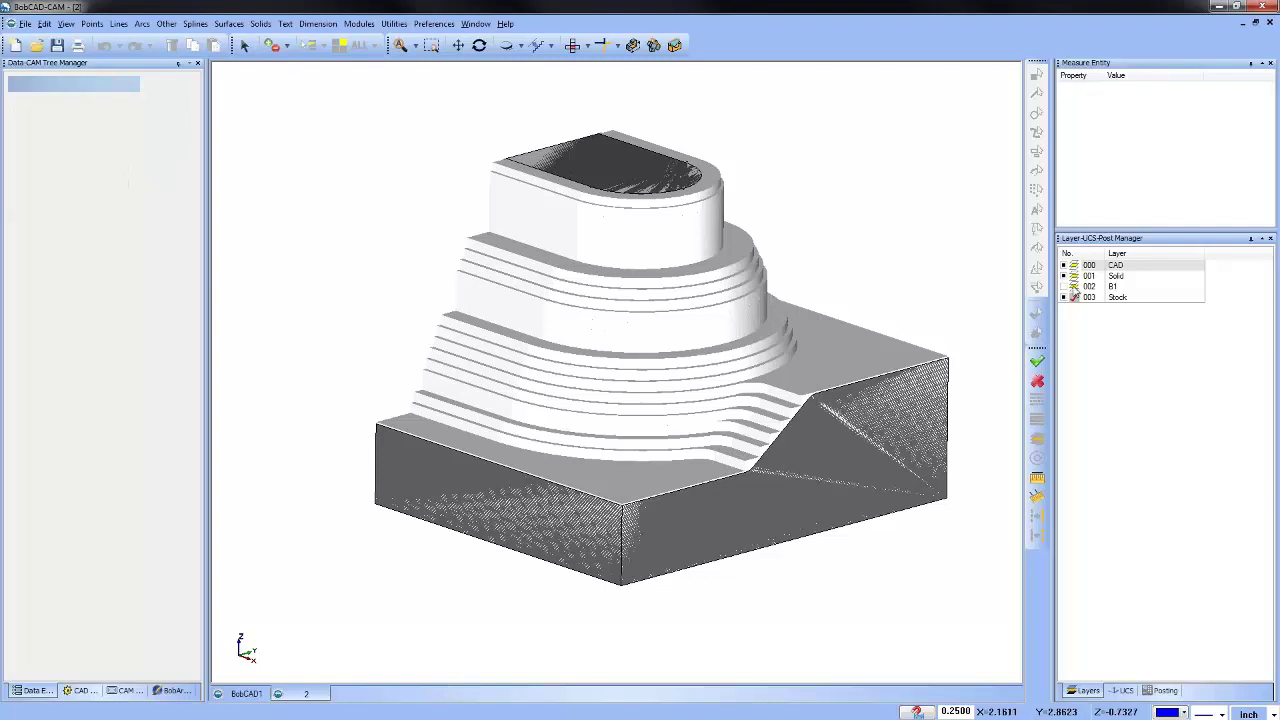
Make Solid the active layer and hide the Stock and CAD layers.
left_click(1076, 276)
left_click(1070, 297)
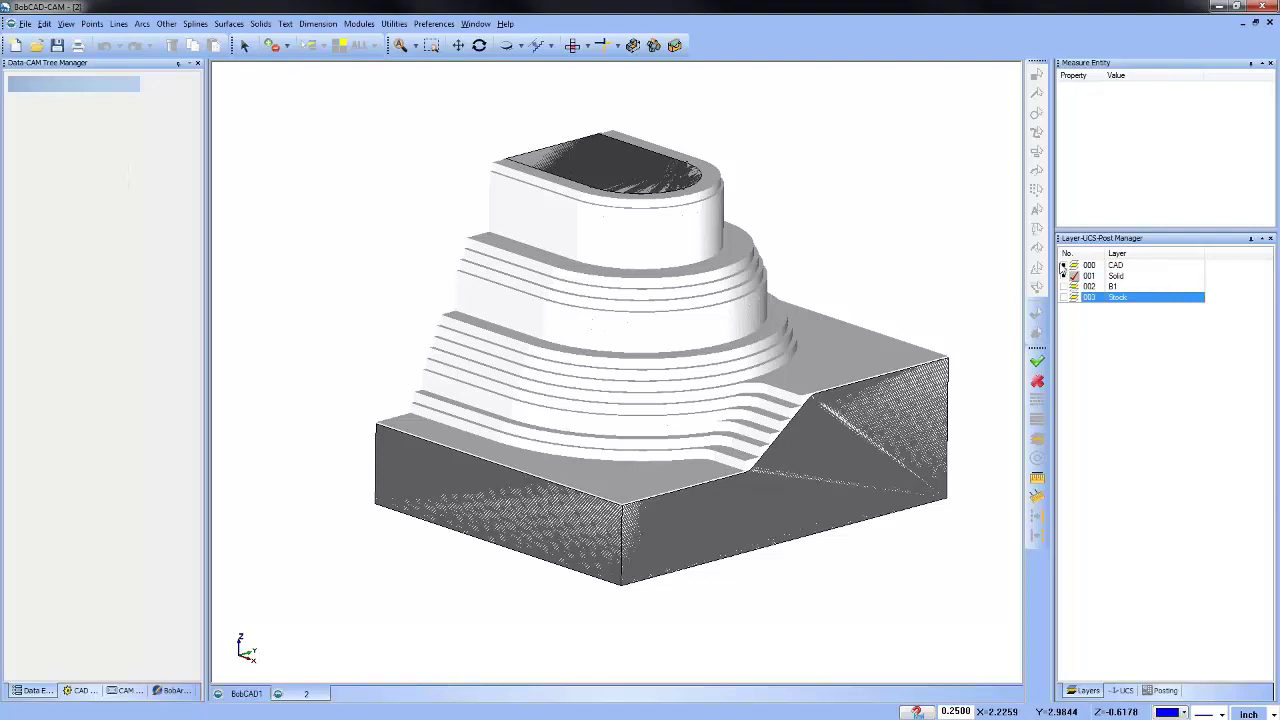
left_click(1065, 265)
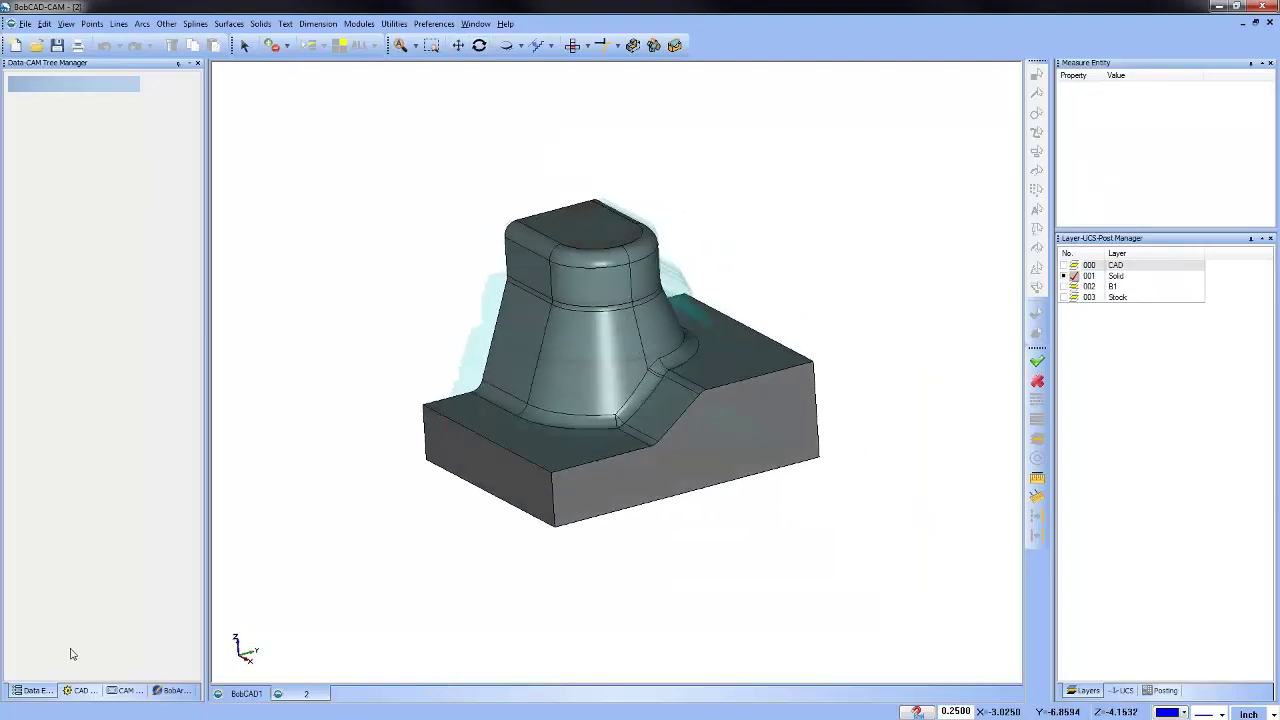
Edit the No Check roughing feature, turn off System Tool, and set the rough tool's protrusion length to 2.0000.
left_click(125, 690)
left_click(98, 184)
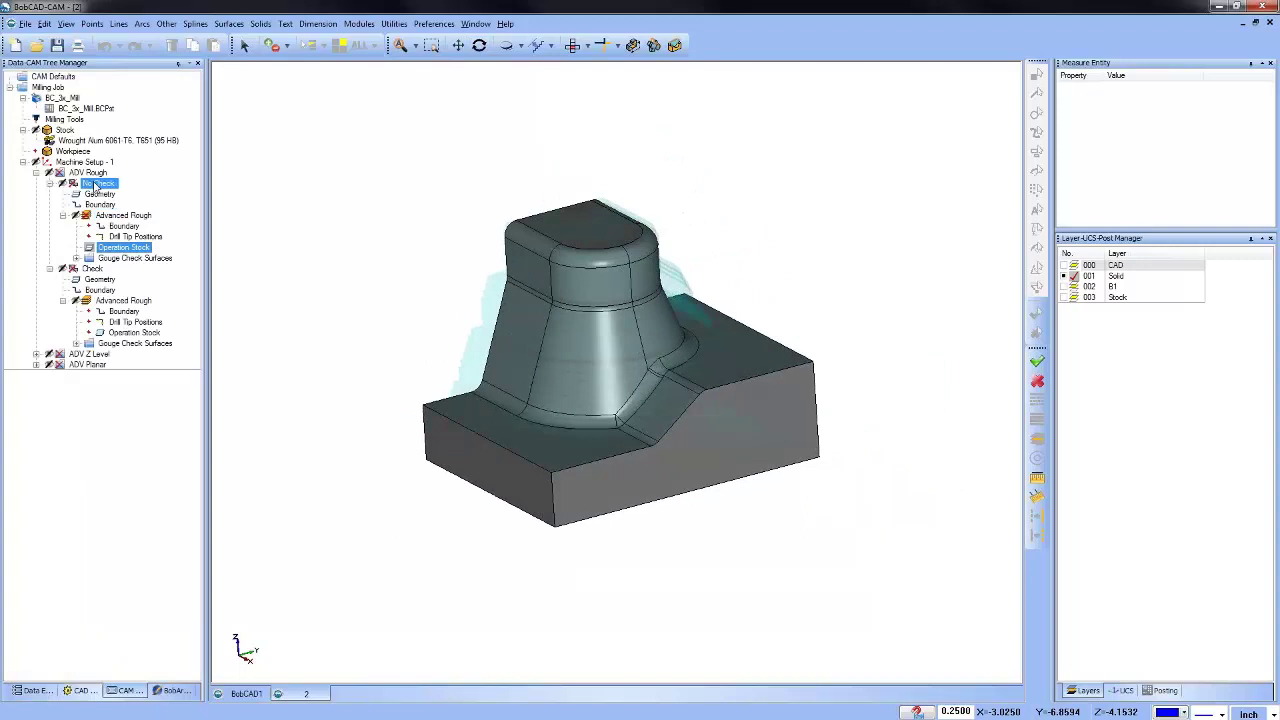
right_click(95, 186)
left_click(125, 190)
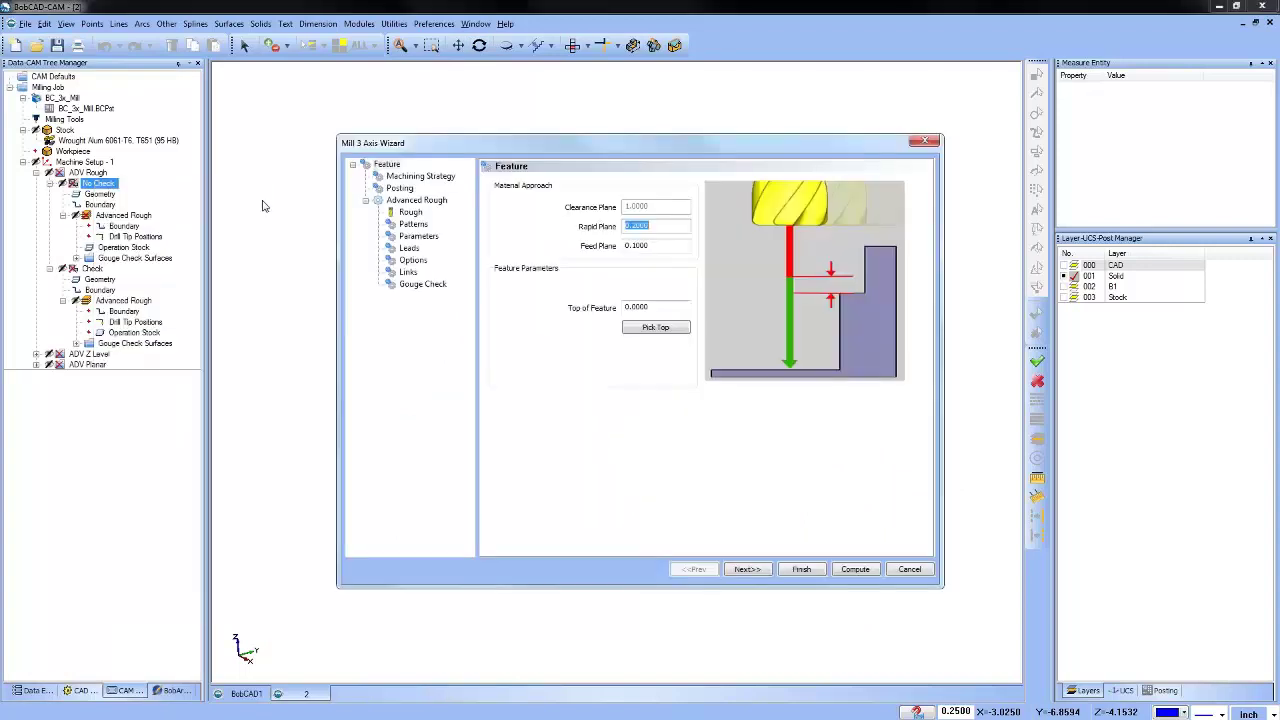
left_click(411, 213)
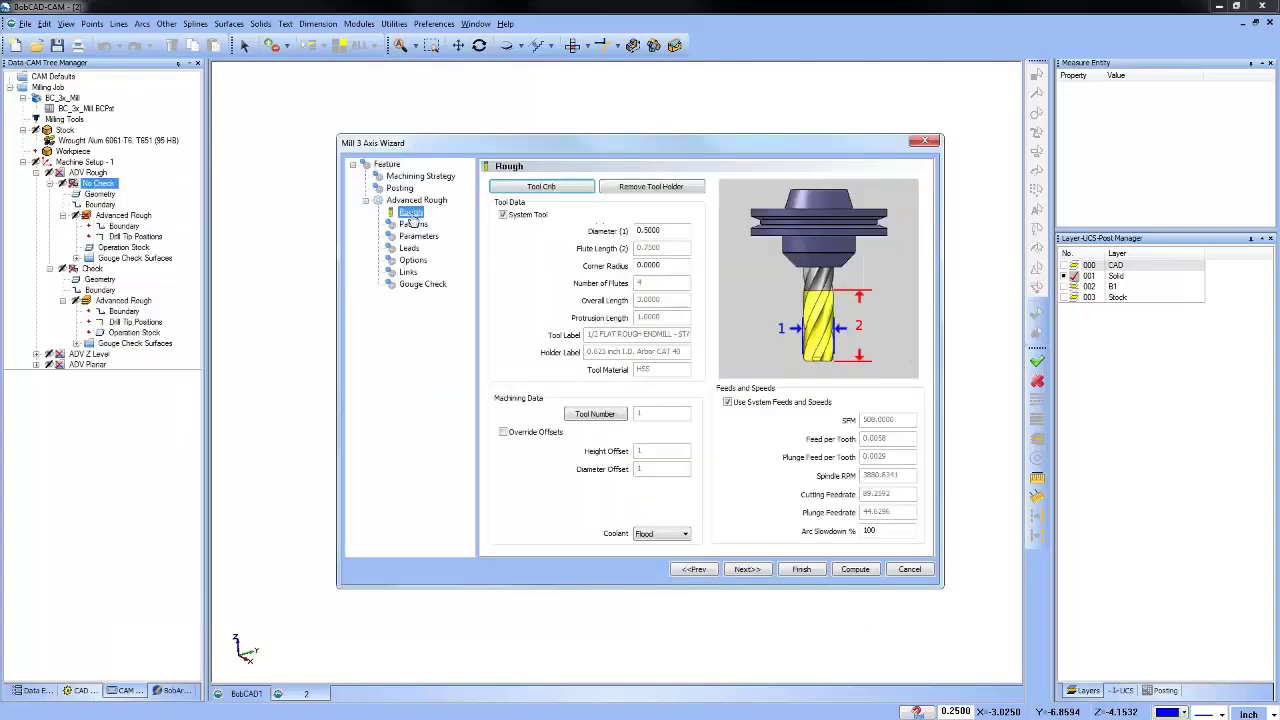
left_click(503, 214)
left_click(668, 316)
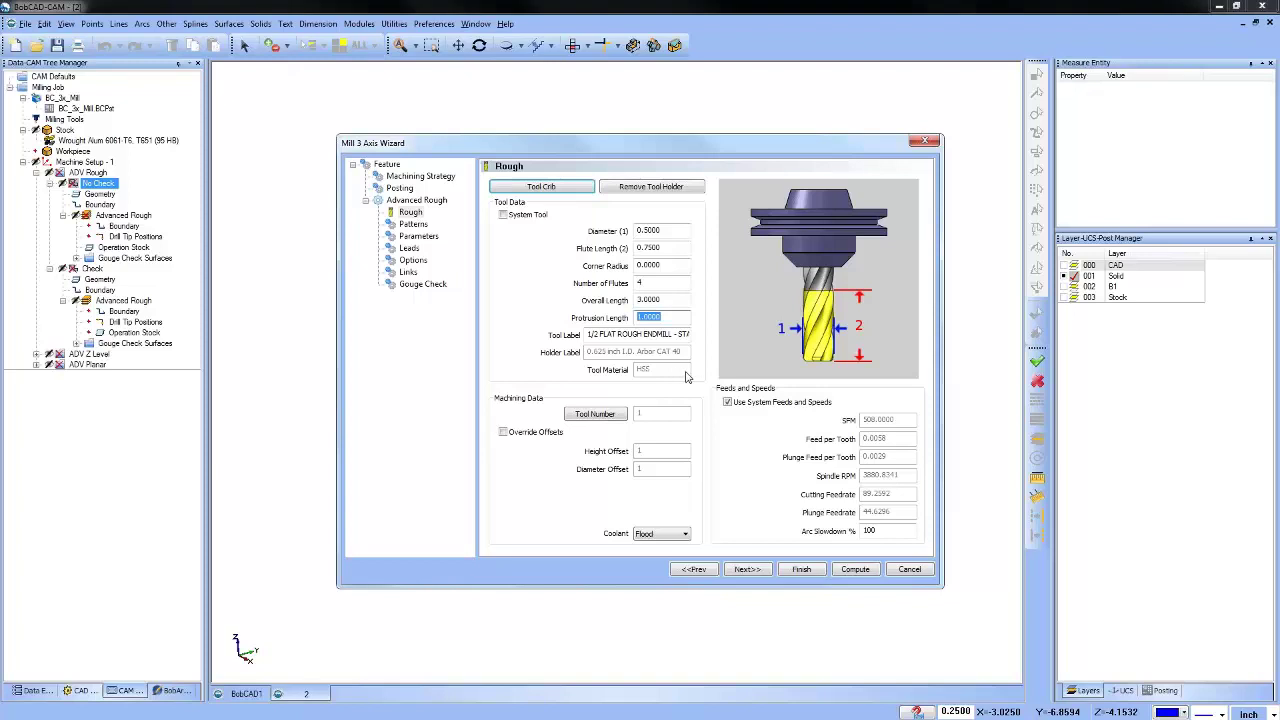
type("2.0000")
Review the remaining Advanced Rough settings through Gouge Check, then finish and keep the tool changes for all operations using the same tool.
left_click(414, 224)
left_click(421, 237)
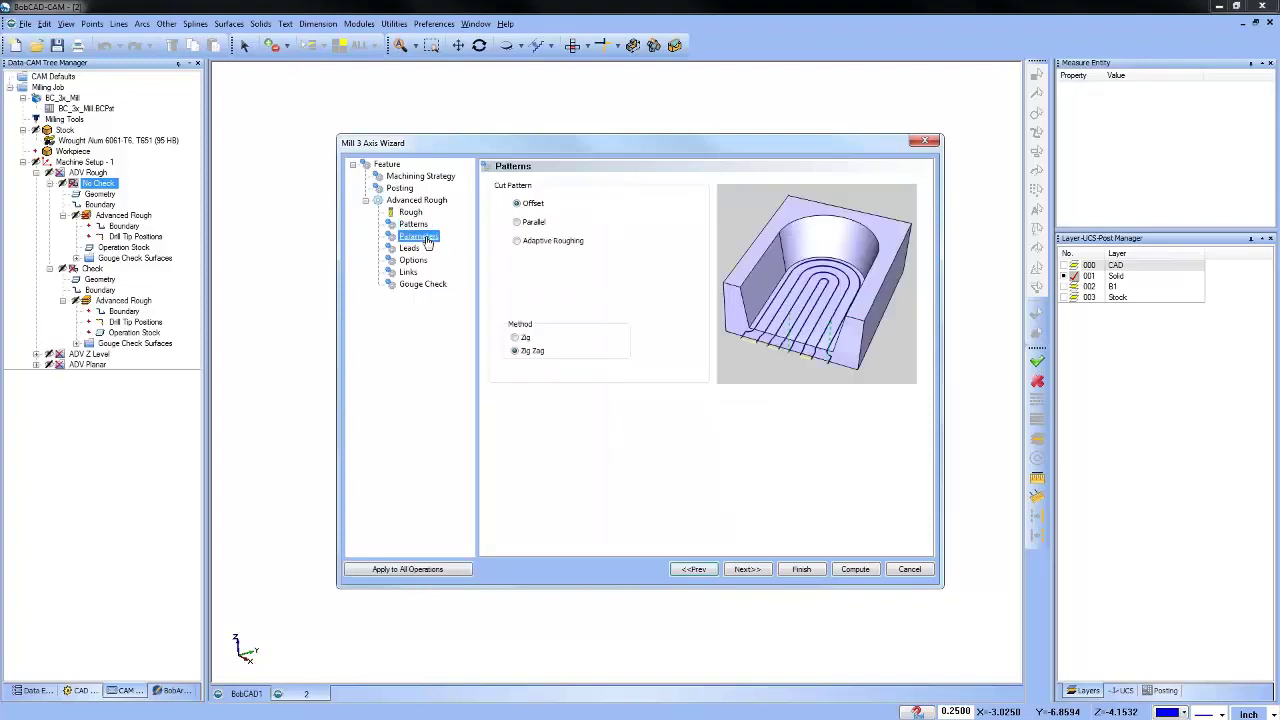
left_click(409, 248)
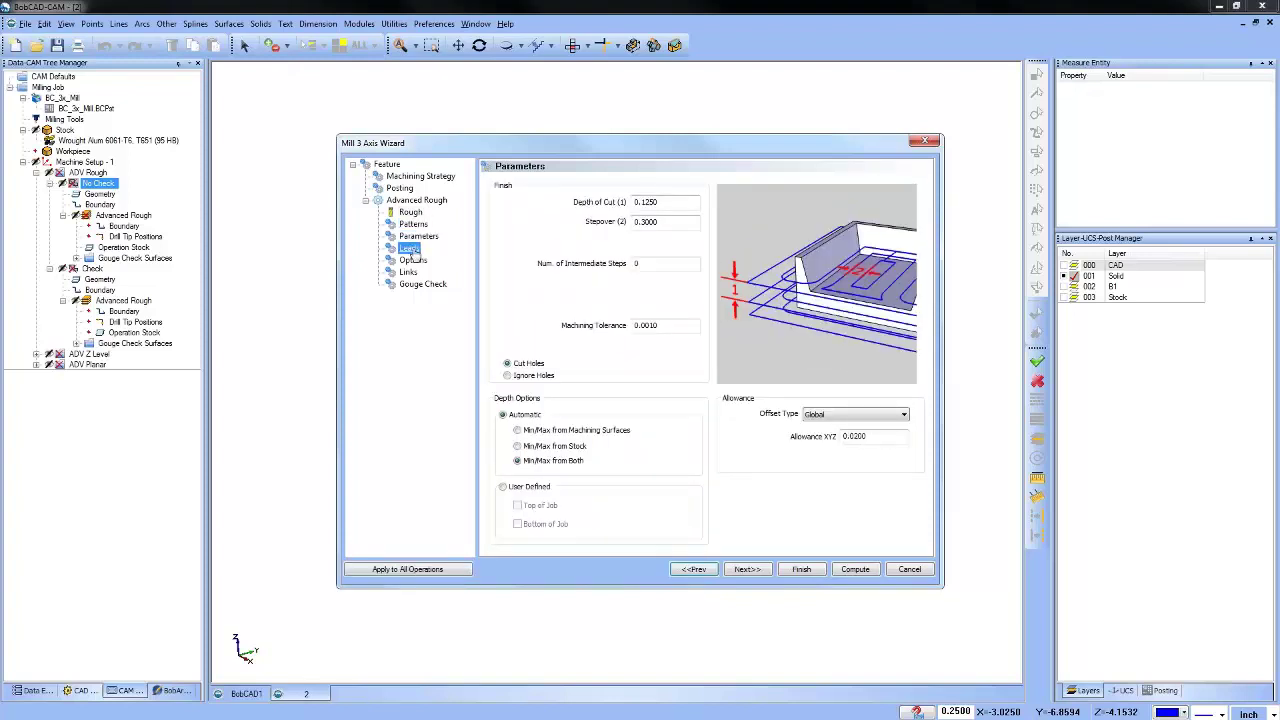
left_click(413, 261)
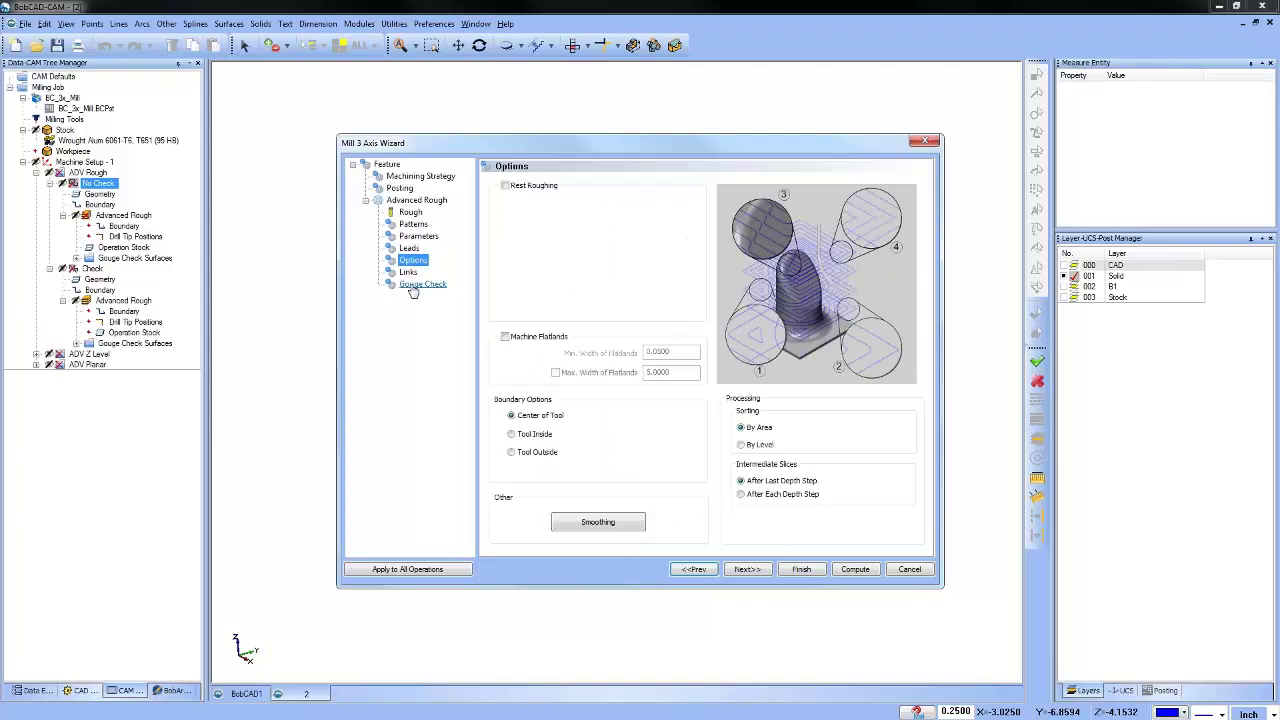
left_click(408, 272)
left_click(421, 285)
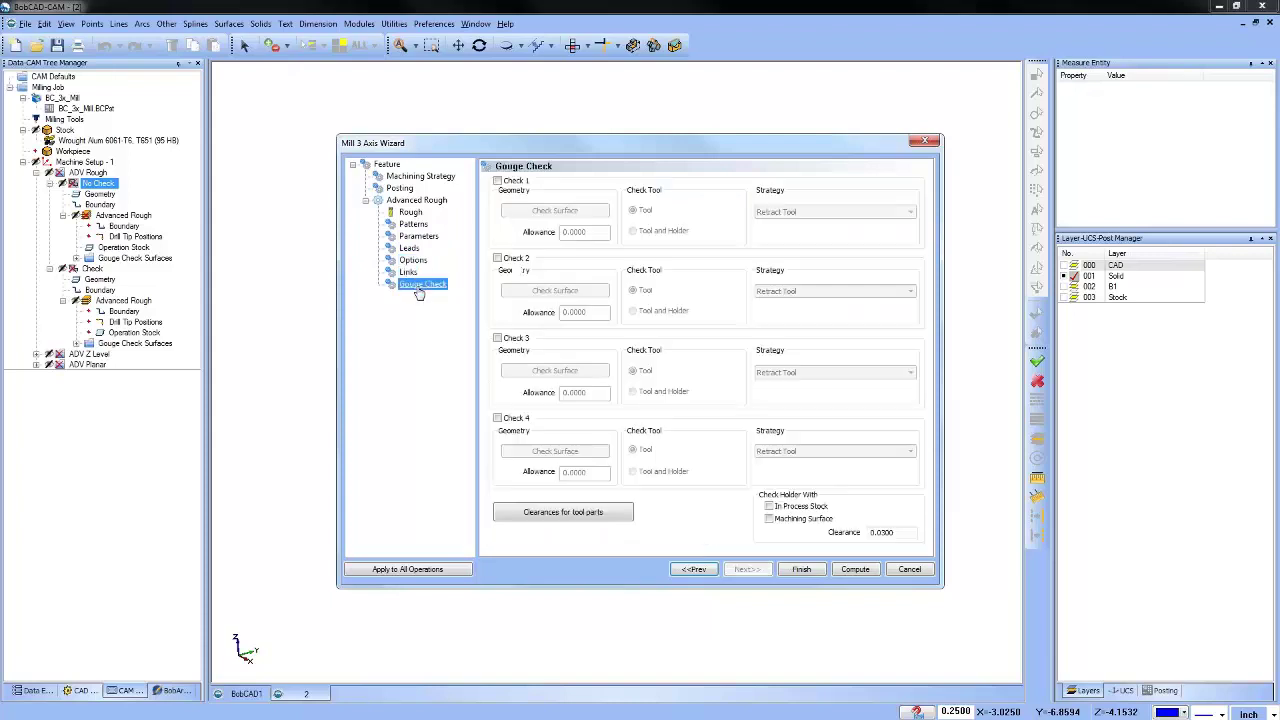
left_click(803, 569)
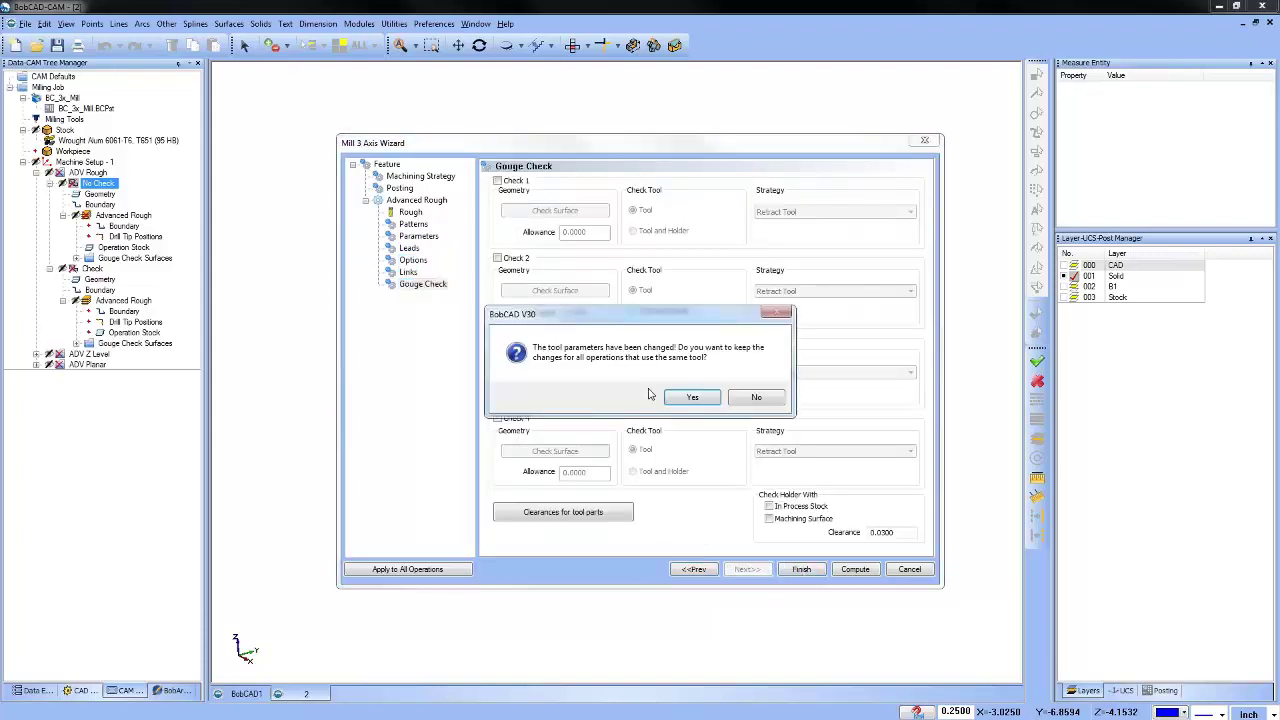
left_click(693, 397)
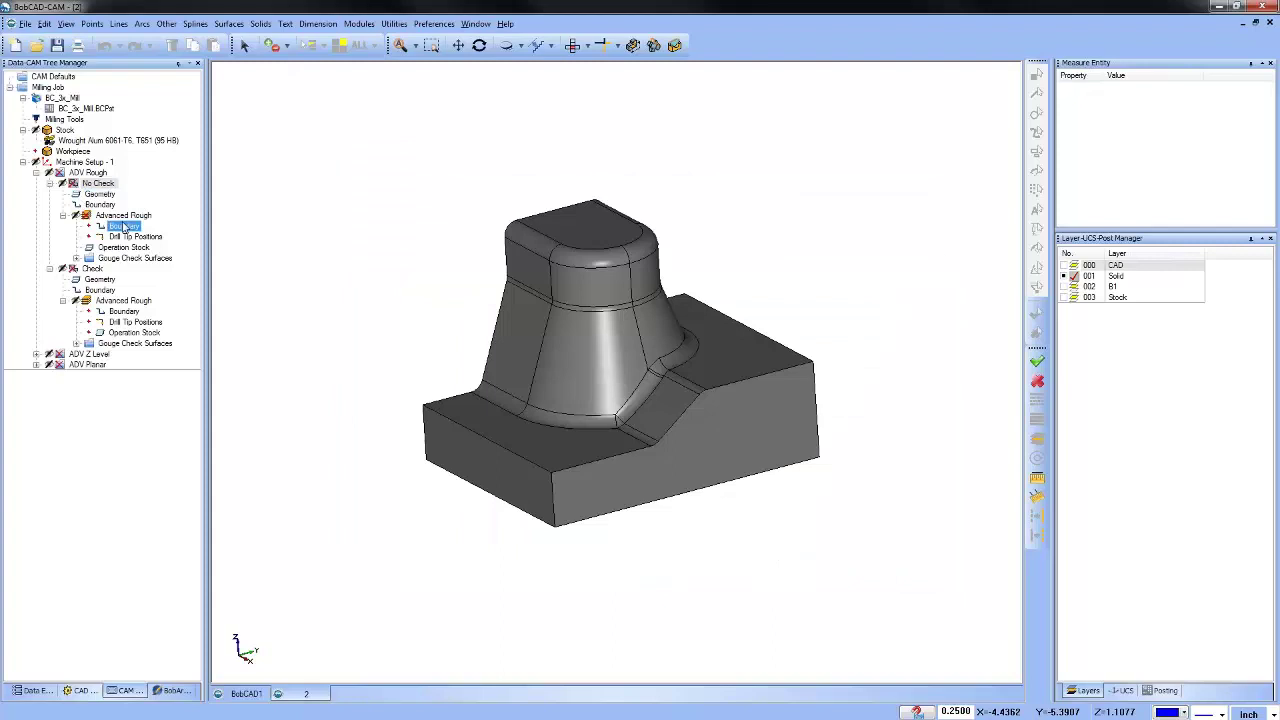
Compute the toolpath of the No Check Advanced Rough operation and inspect it around the part.
left_click(120, 217)
left_click(124, 247)
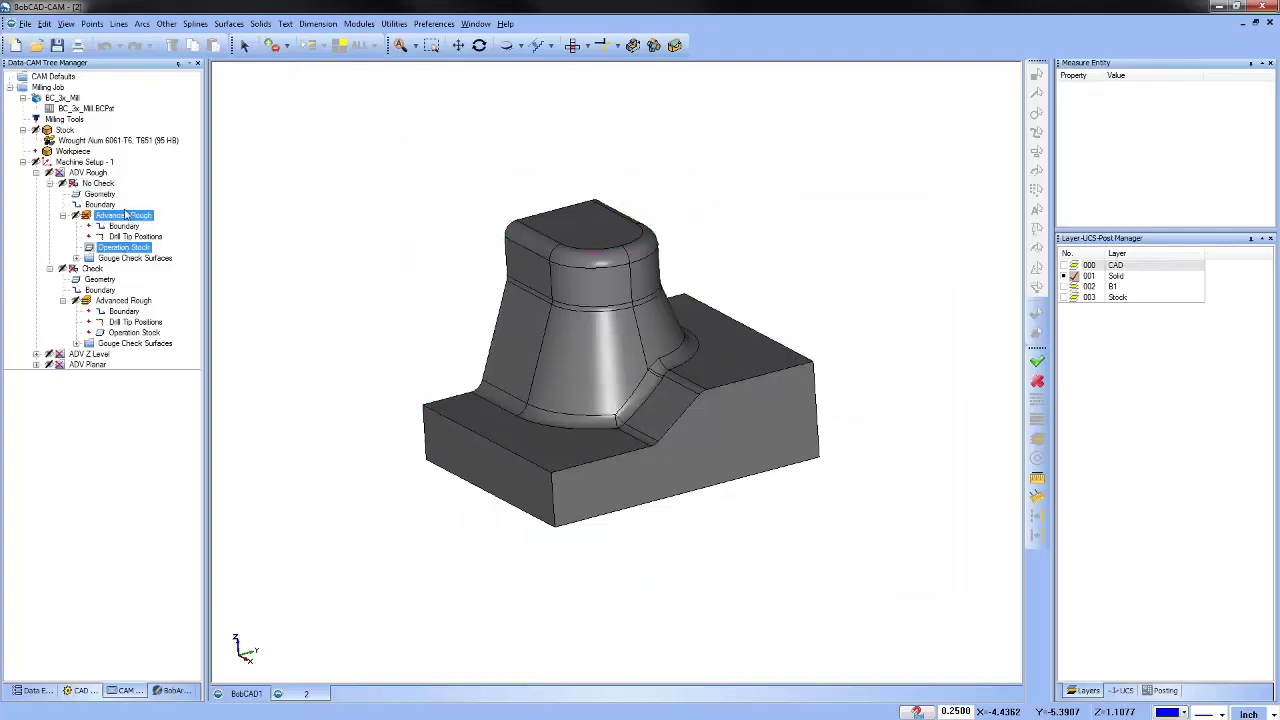
right_click(126, 217)
left_click(182, 227)
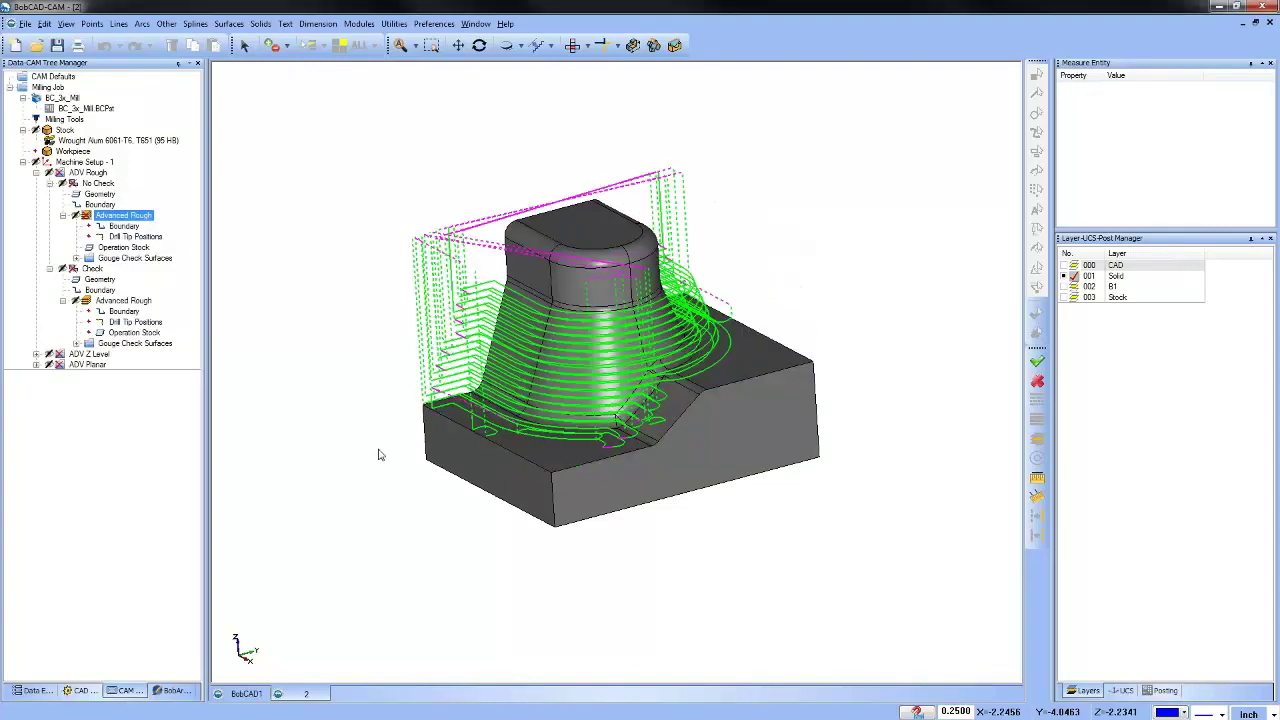
middle_click_drag(560, 420, 720, 437)
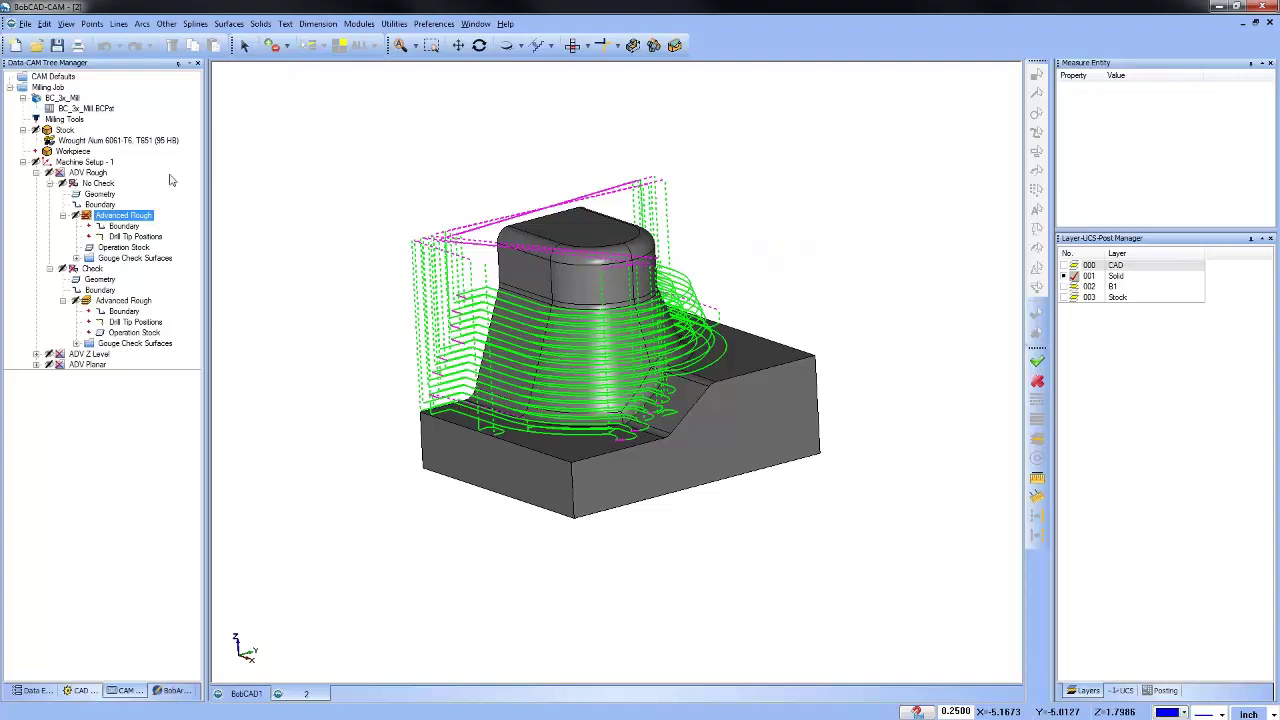
Compare the Advanced Rough toolpaths of the No Check and Check features under ADV Rough.
left_click(100, 194)
left_click(36, 173)
left_click(36, 173)
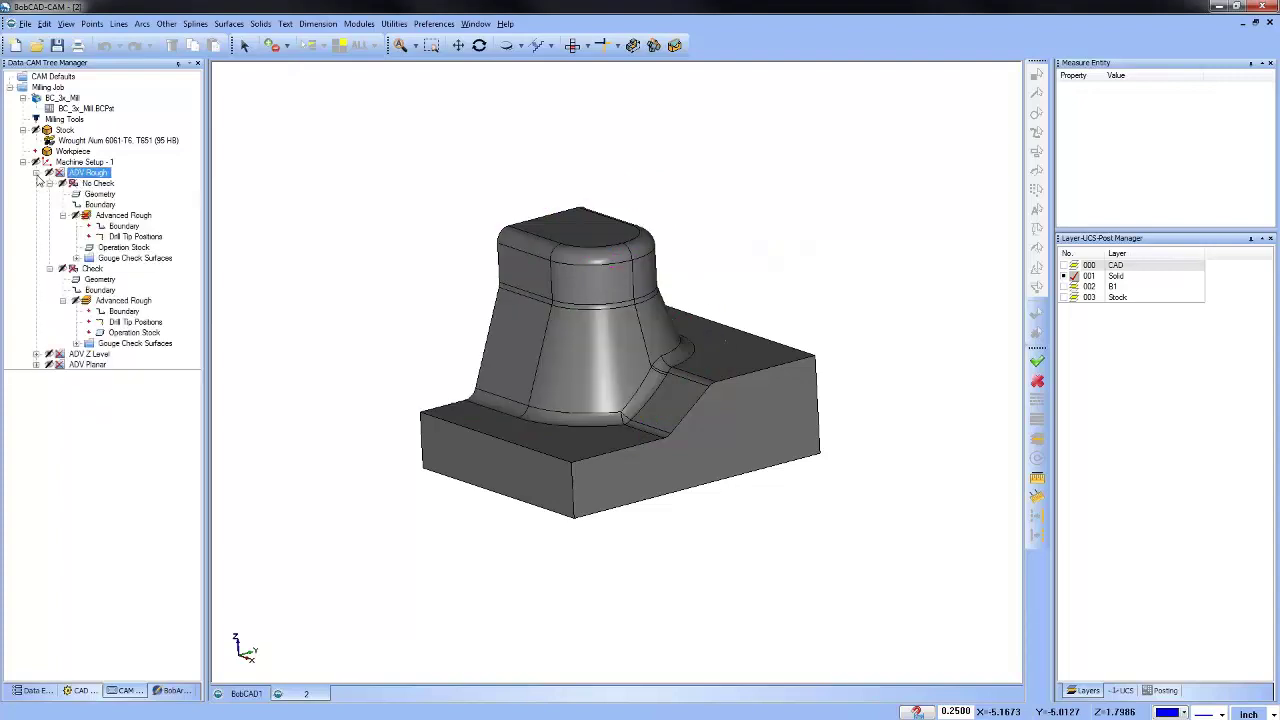
left_click(118, 216)
left_click(123, 301)
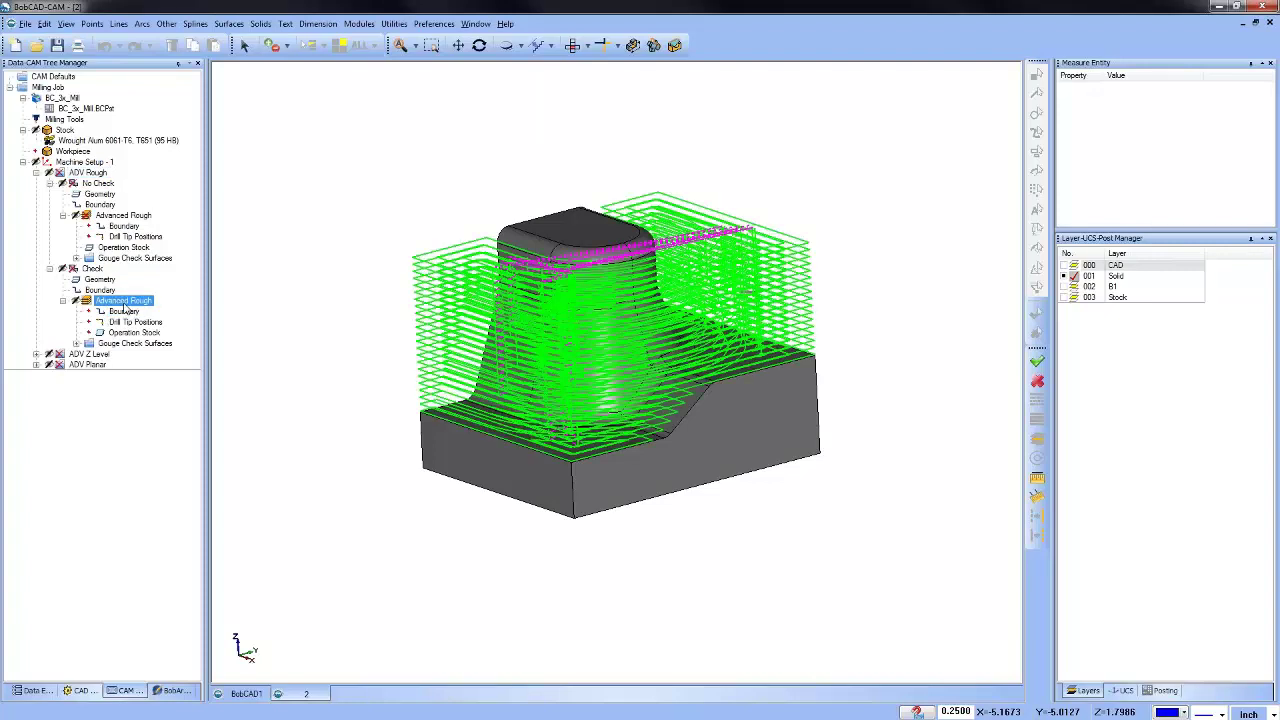
Backplot the No Check Advanced Rough through to its end, examining the holder's clearance to the part, then close the backplot.
left_click(126, 217)
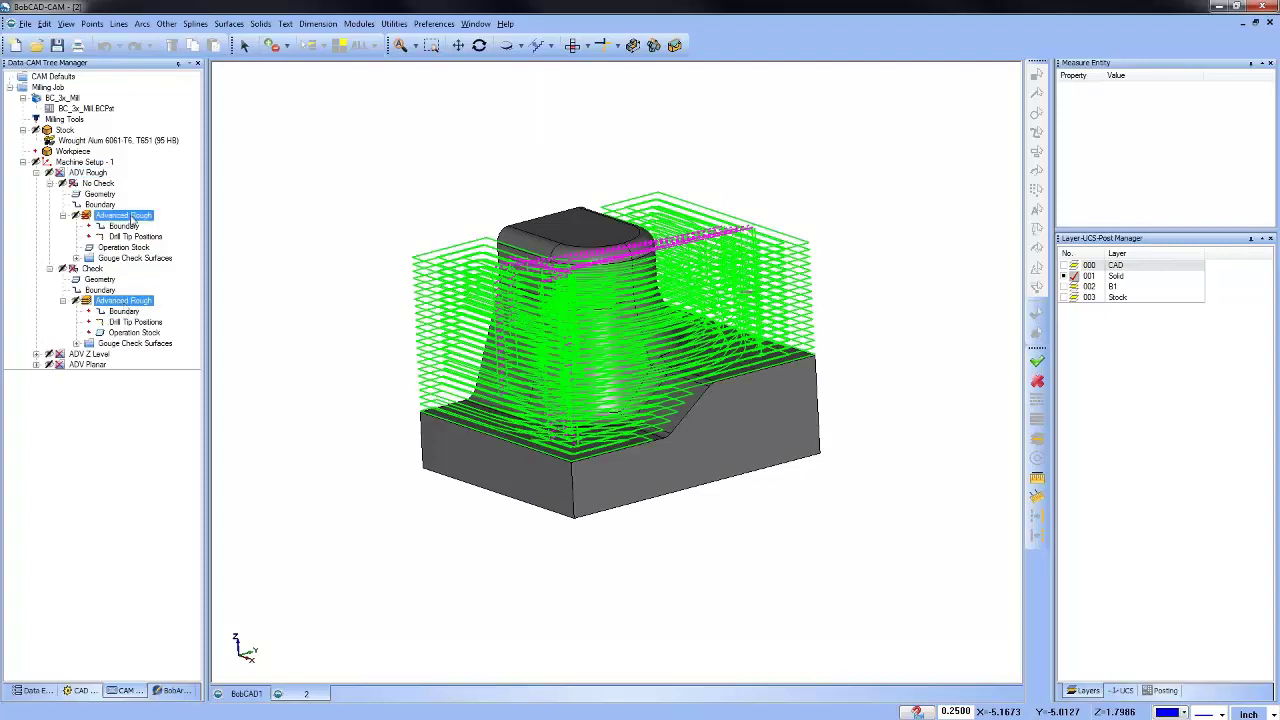
right_click(117, 219)
left_click(153, 240)
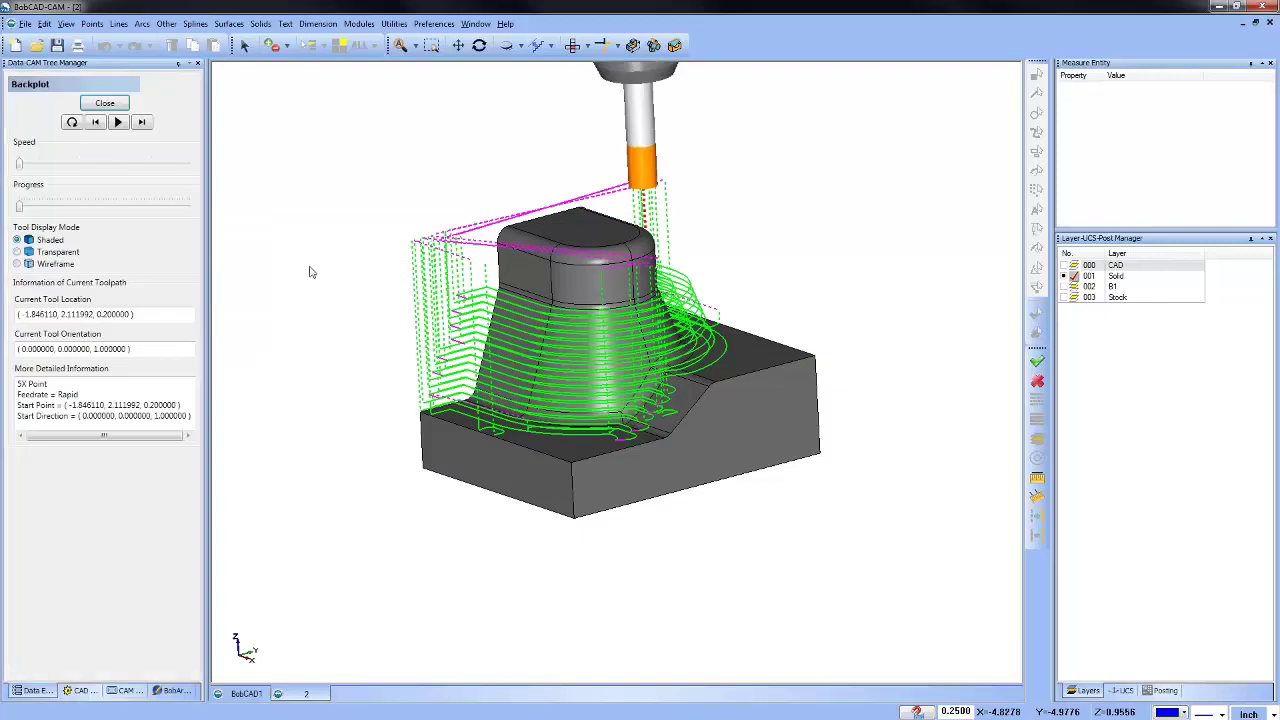
middle_click_drag(540, 427, 605, 470)
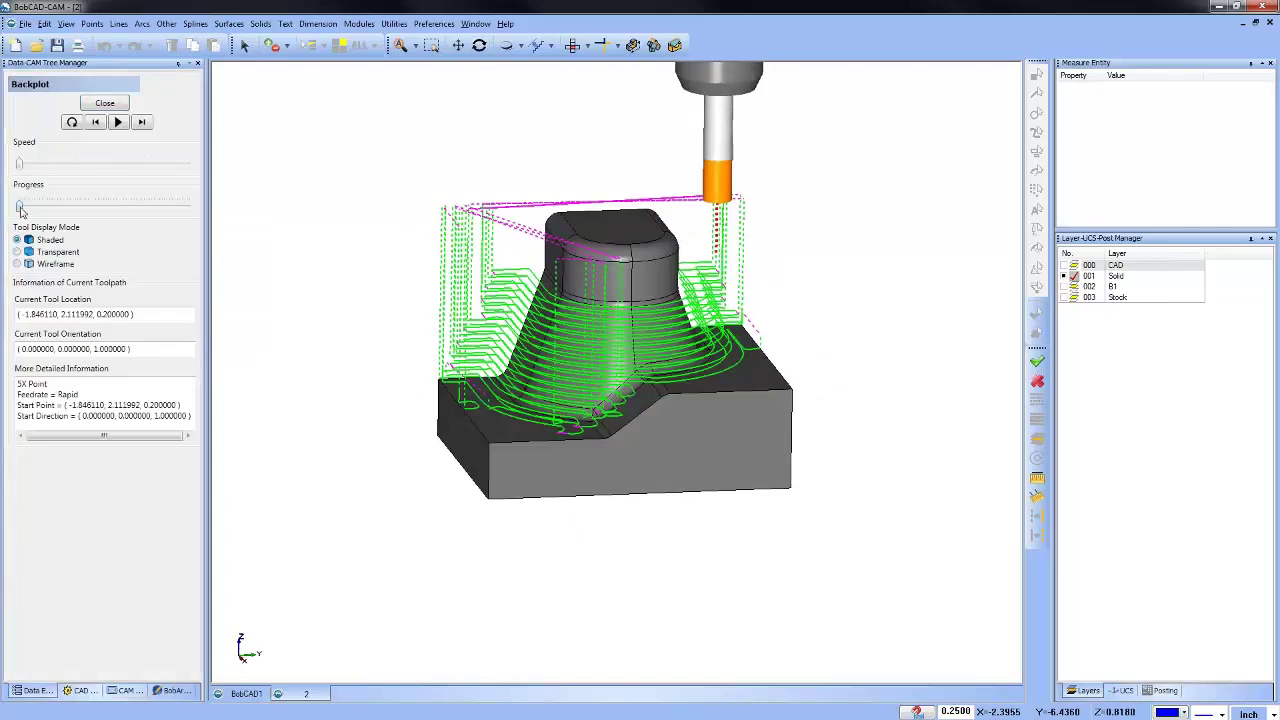
left_click_drag(22, 208, 127, 208)
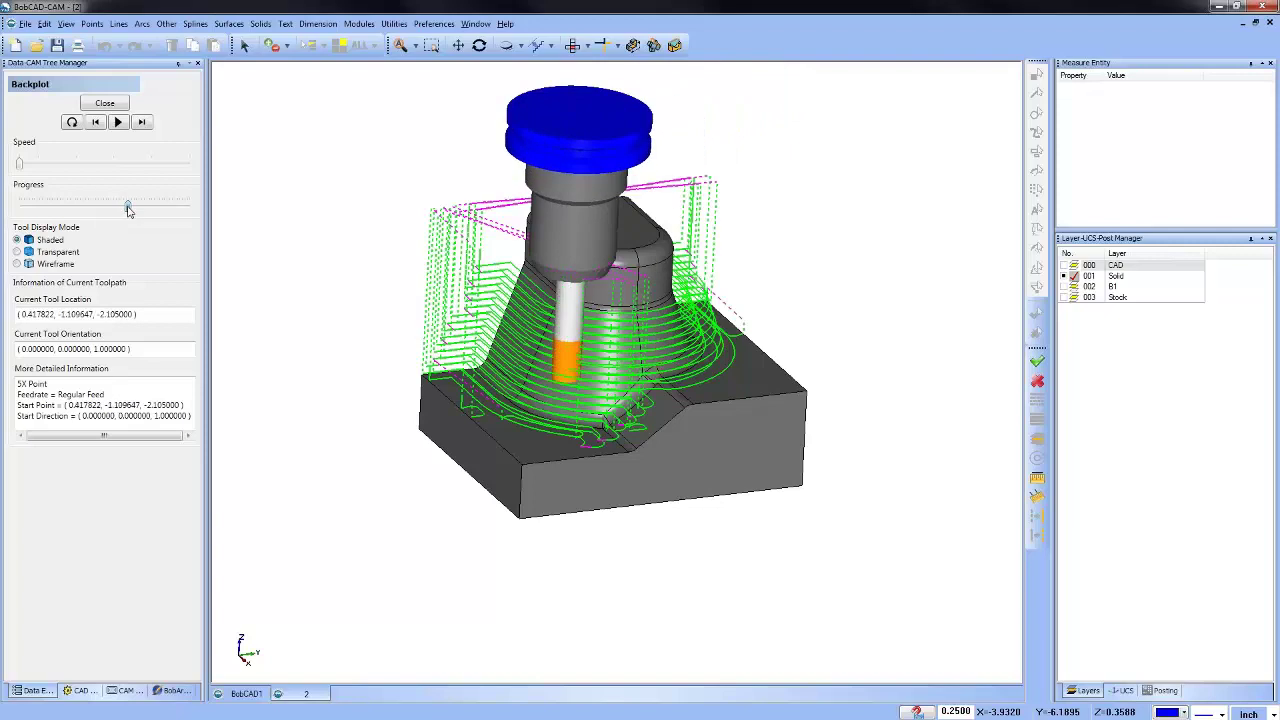
middle_click_drag(399, 439, 550, 440)
left_click_drag(128, 210, 190, 210)
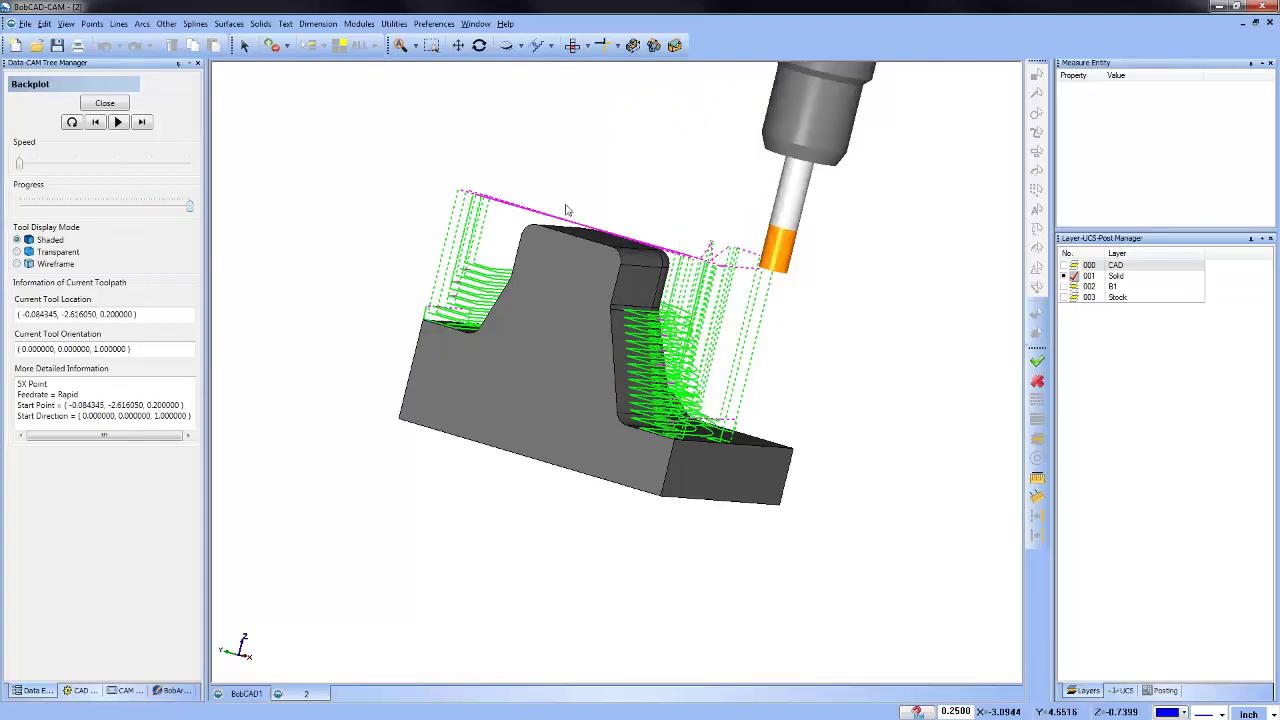
middle_click_drag(906, 366, 565, 328)
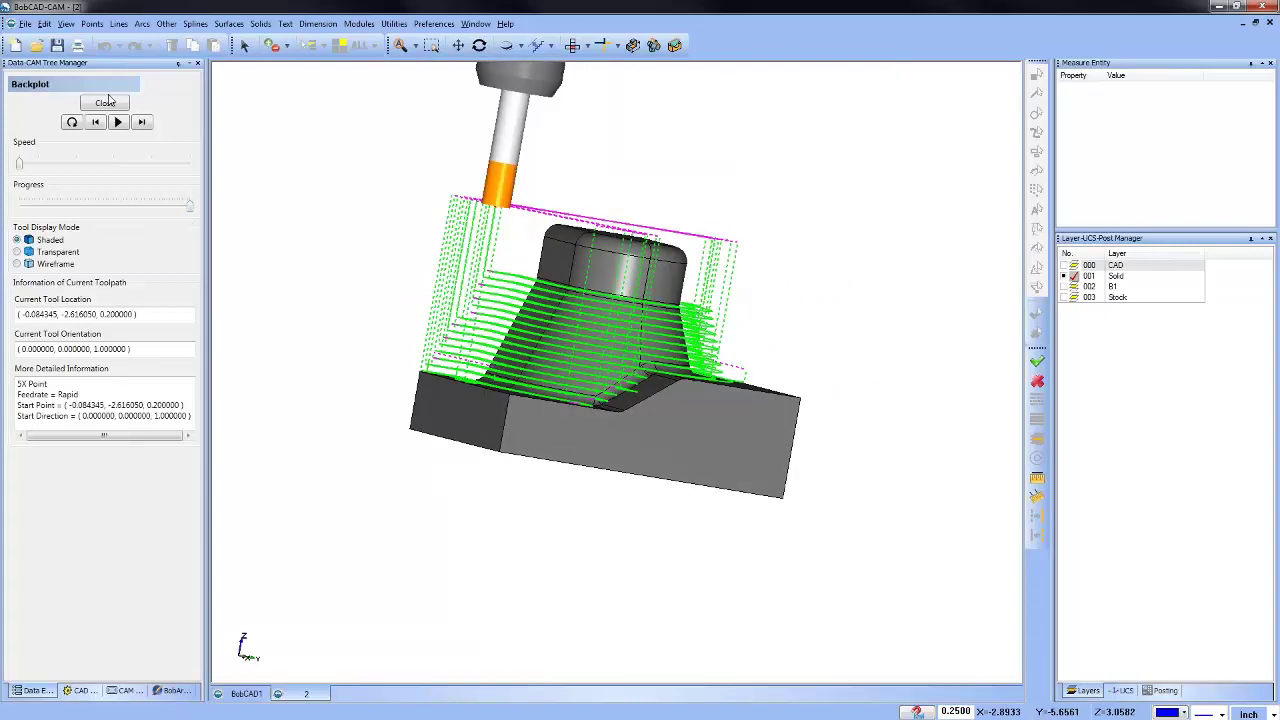
left_click(105, 103)
Collapse the ADV Rough group and display the No Check Advanced Z Level Finish toolpath under ADV Z Level.
left_click(36, 172)
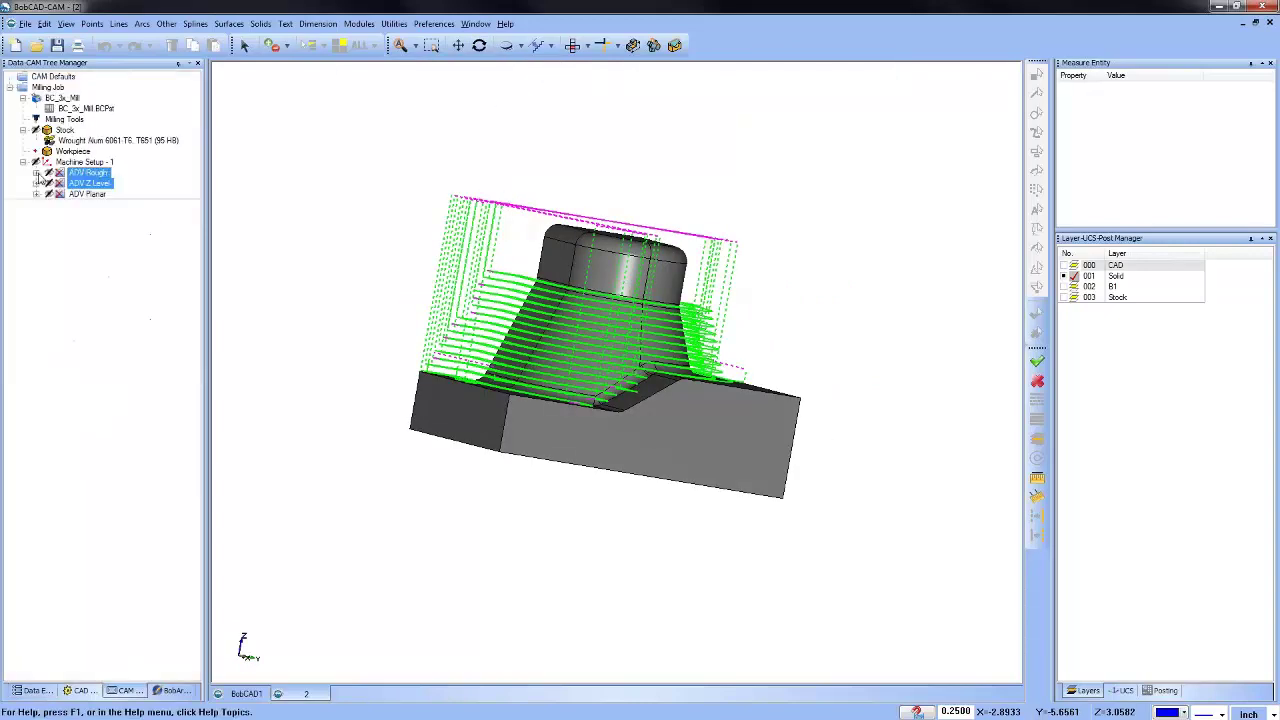
left_click(36, 183)
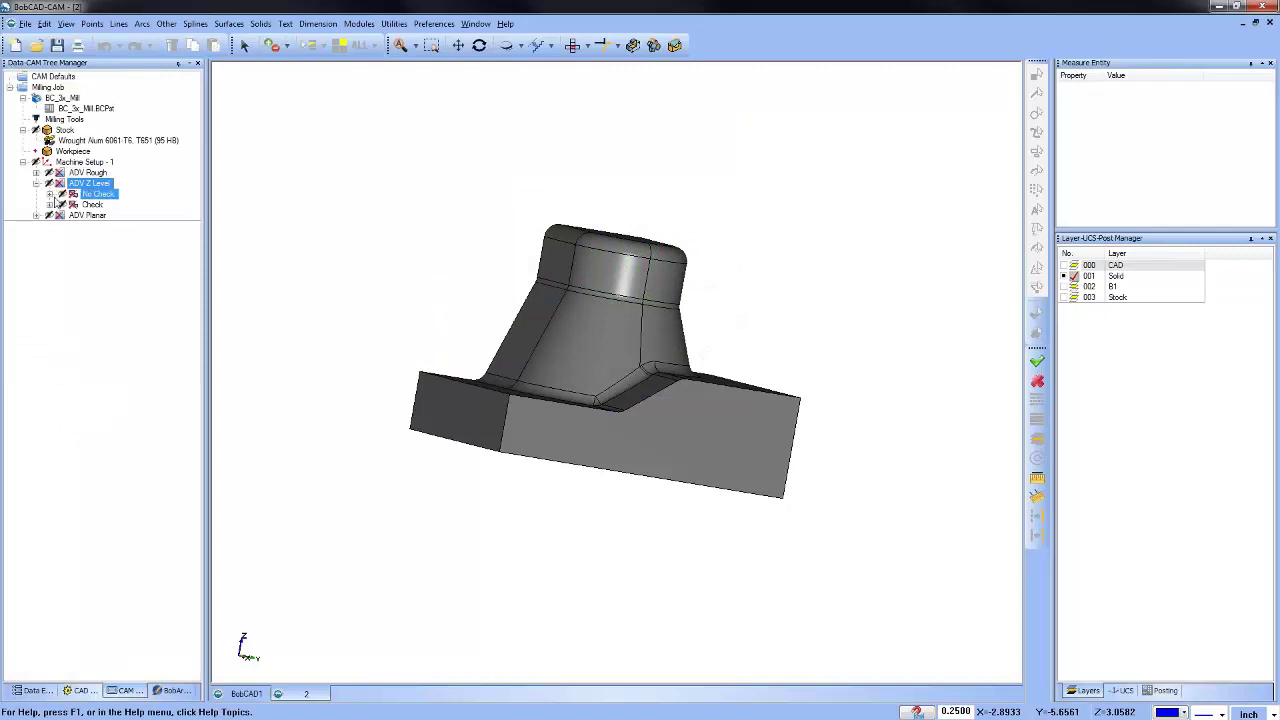
left_click(49, 194)
left_click(135, 226)
middle_click_drag(460, 325, 400, 410)
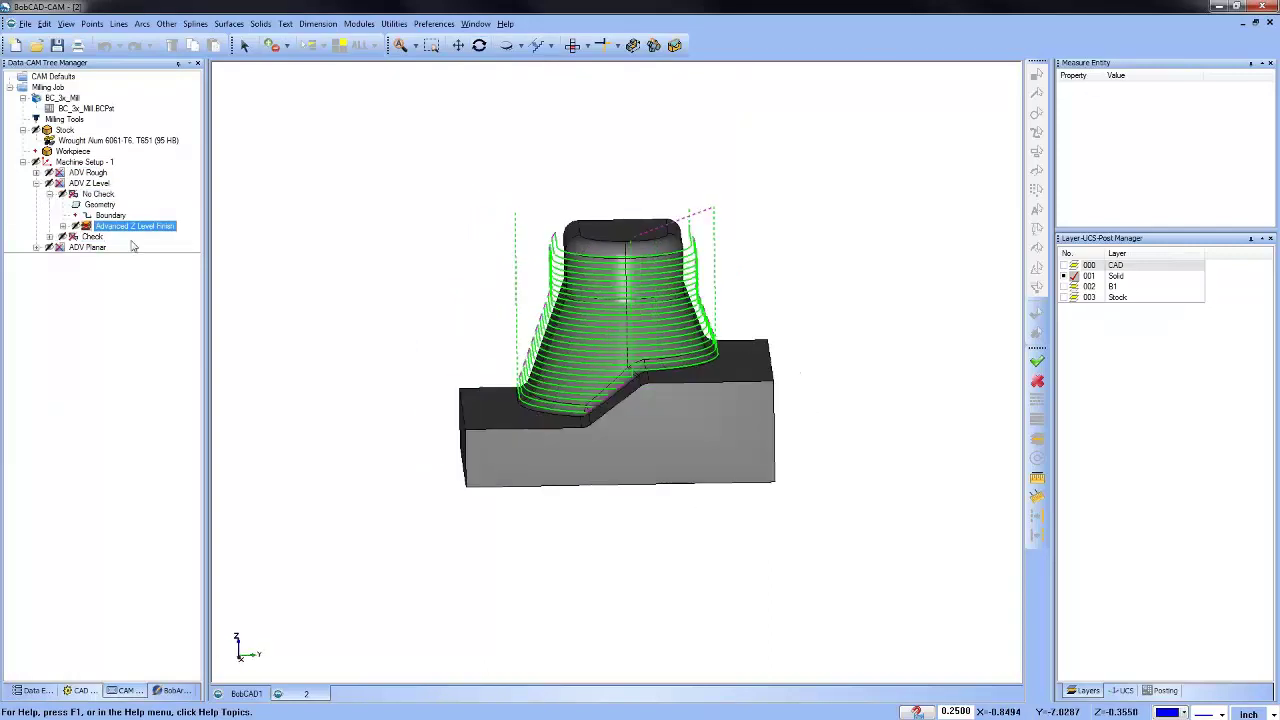
Backplot the No Check Advanced Z Level Finish to a deep cut near its end and examine the holder against the part.
right_click(172, 226)
left_click(210, 247)
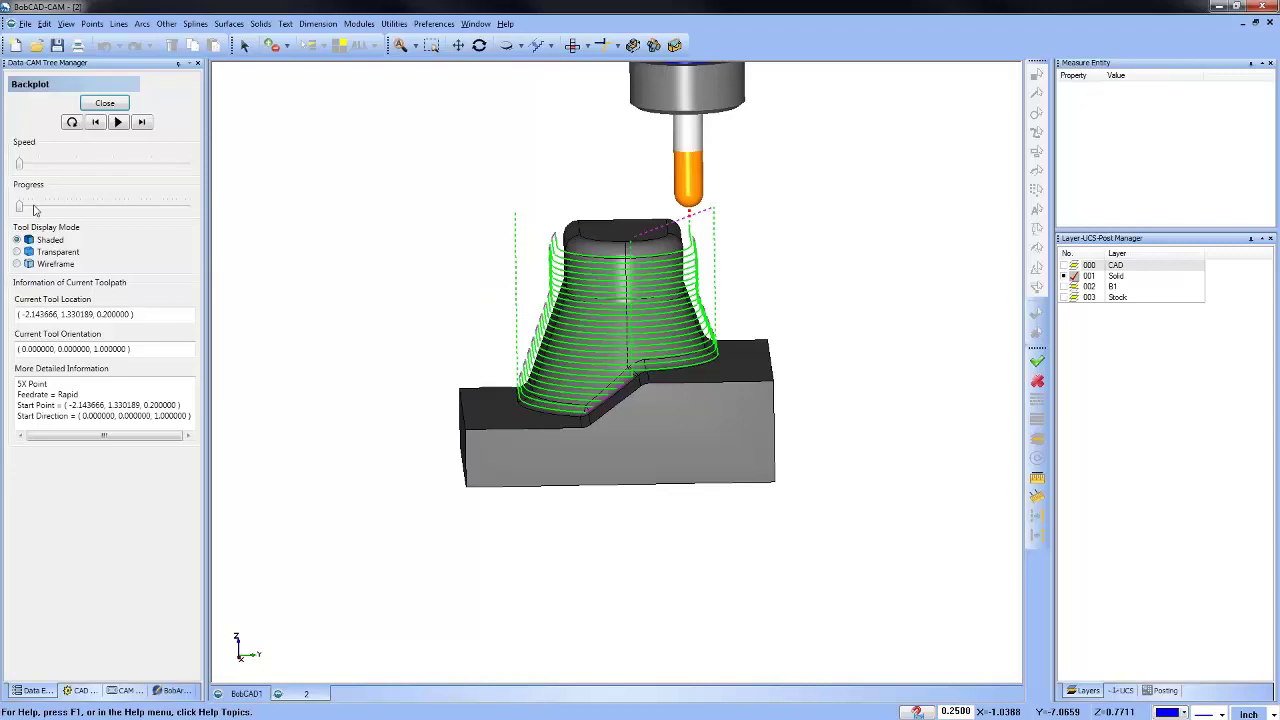
left_click_drag(20, 206, 172, 225)
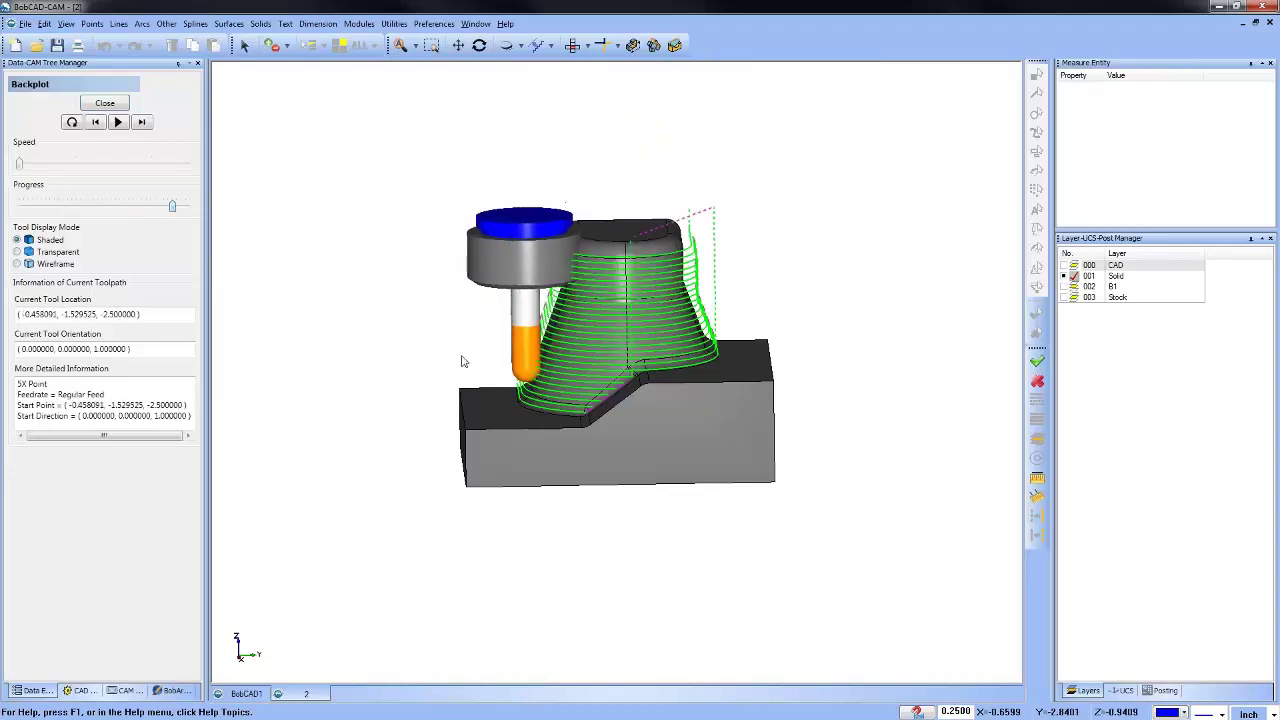
middle_click_drag(463, 360, 760, 390)
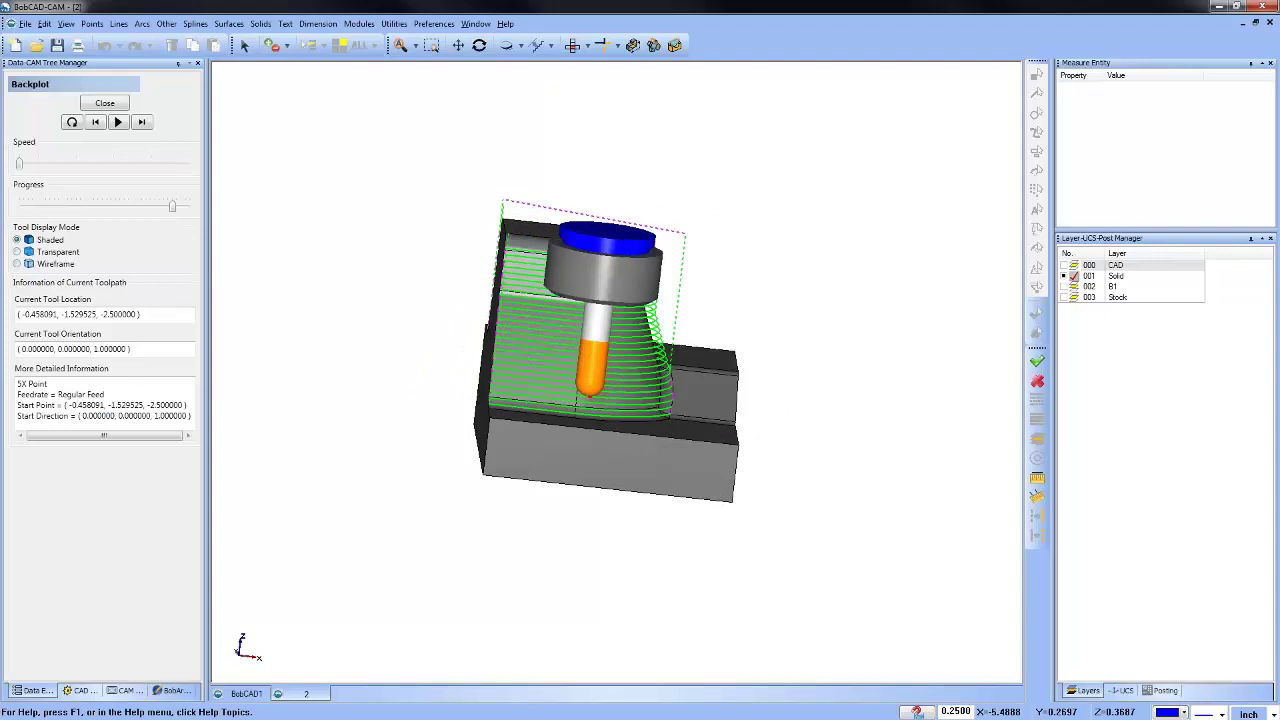
Backplot the Check feature's Advanced Z Level Finish toolpath through to its end.
left_click(104, 102)
left_click(50, 236)
left_click(112, 268)
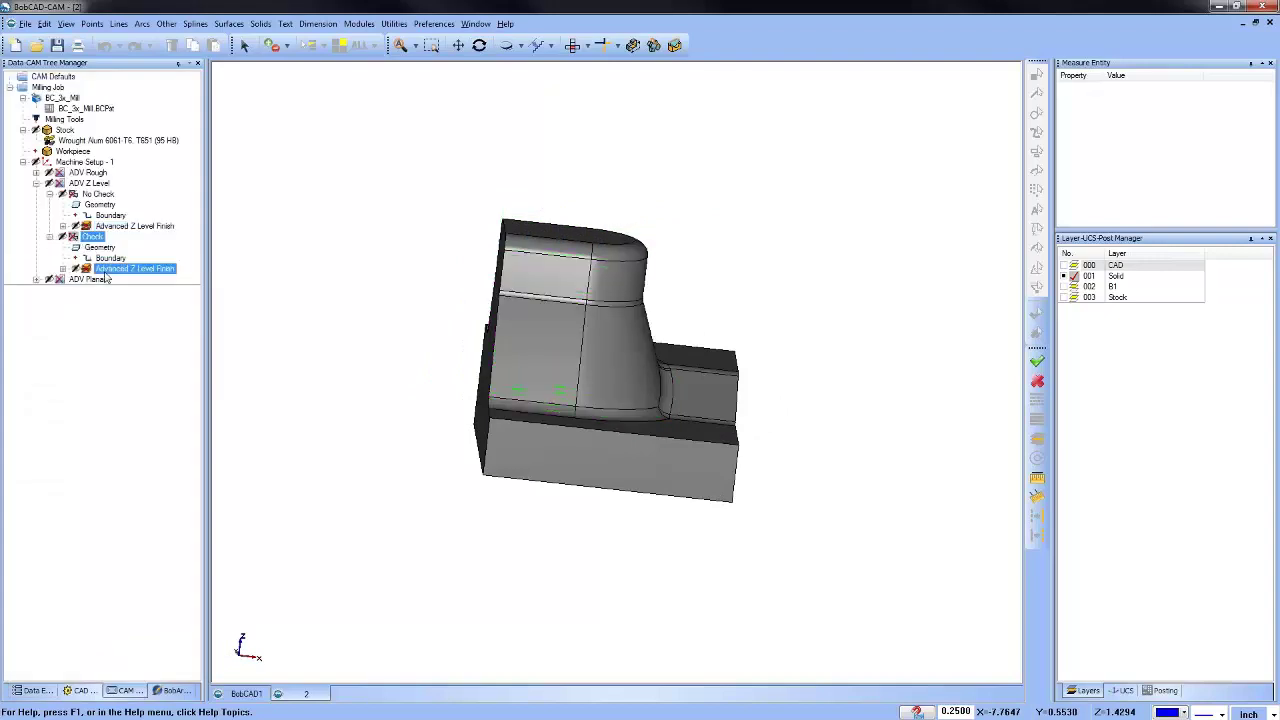
left_click(62, 268)
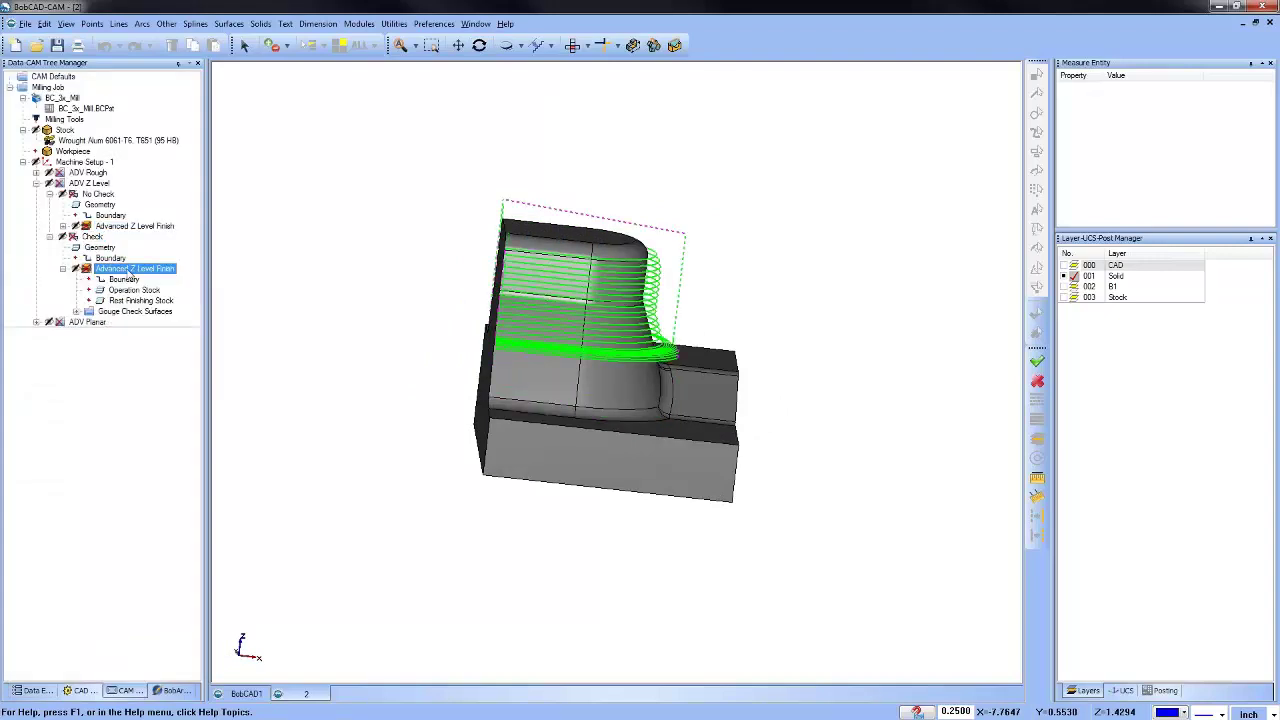
right_click(129, 275)
left_click(170, 298)
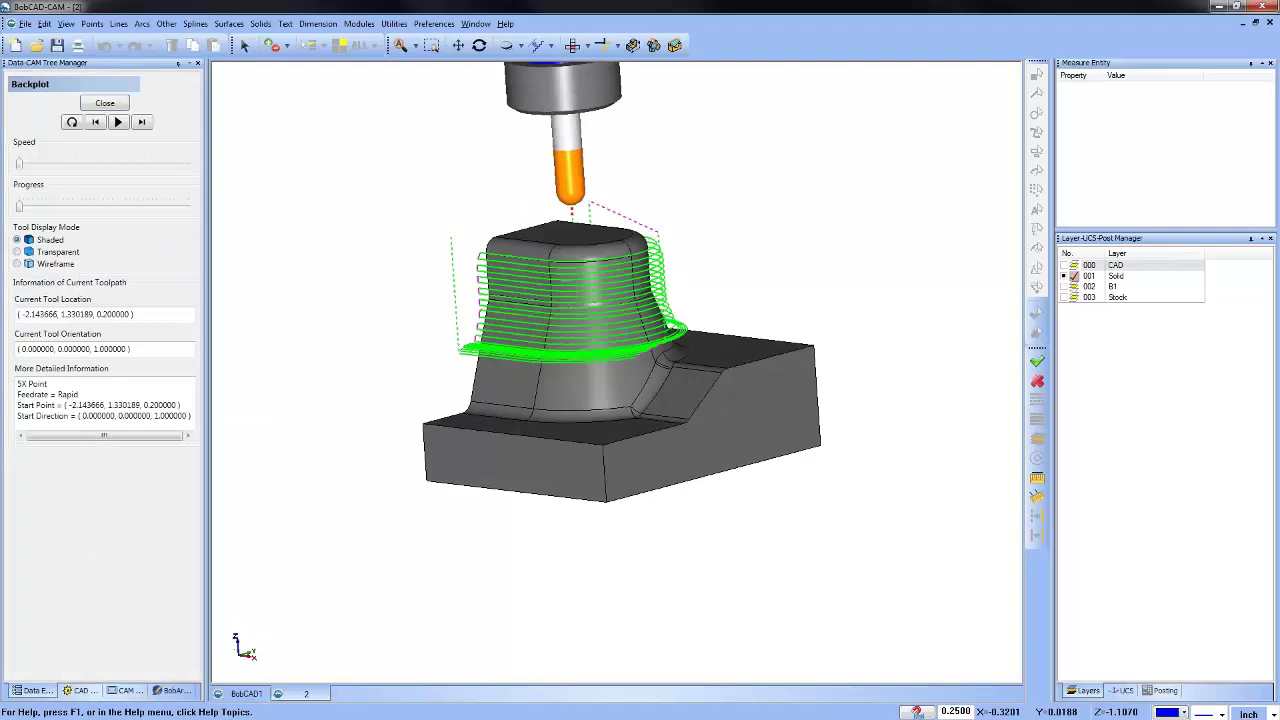
left_click_drag(20, 208, 197, 234)
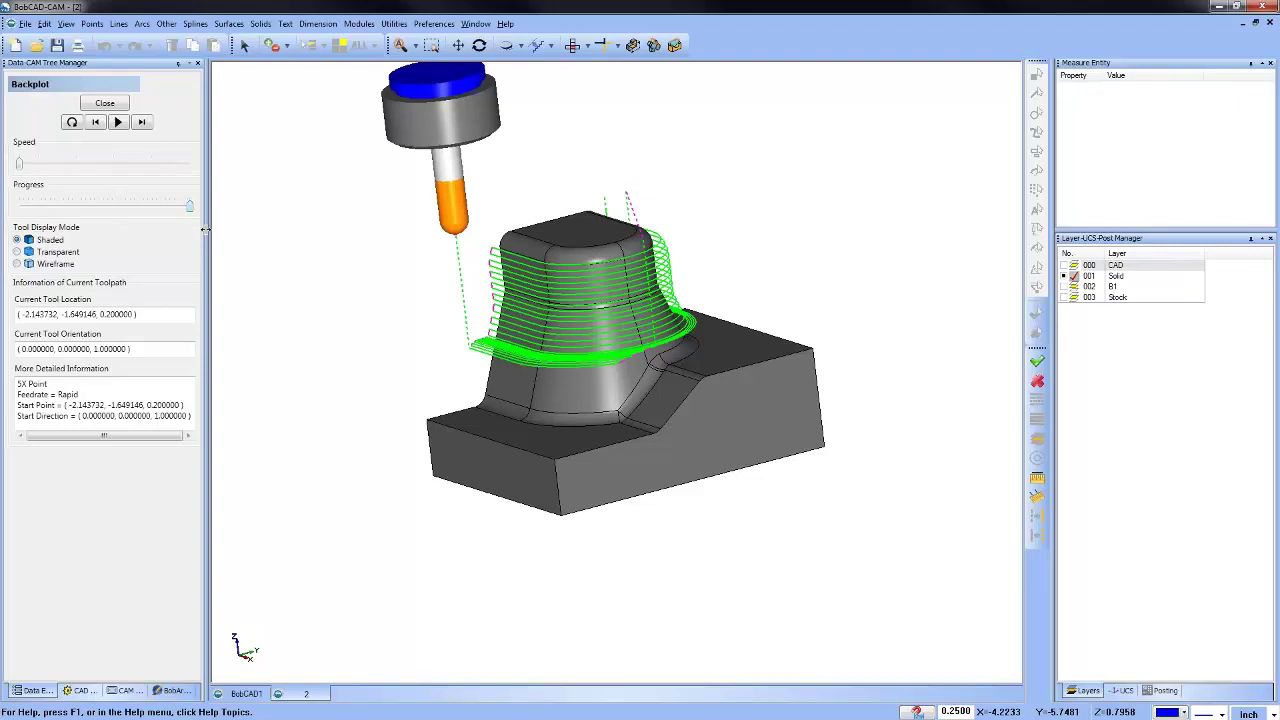
left_click(104, 103)
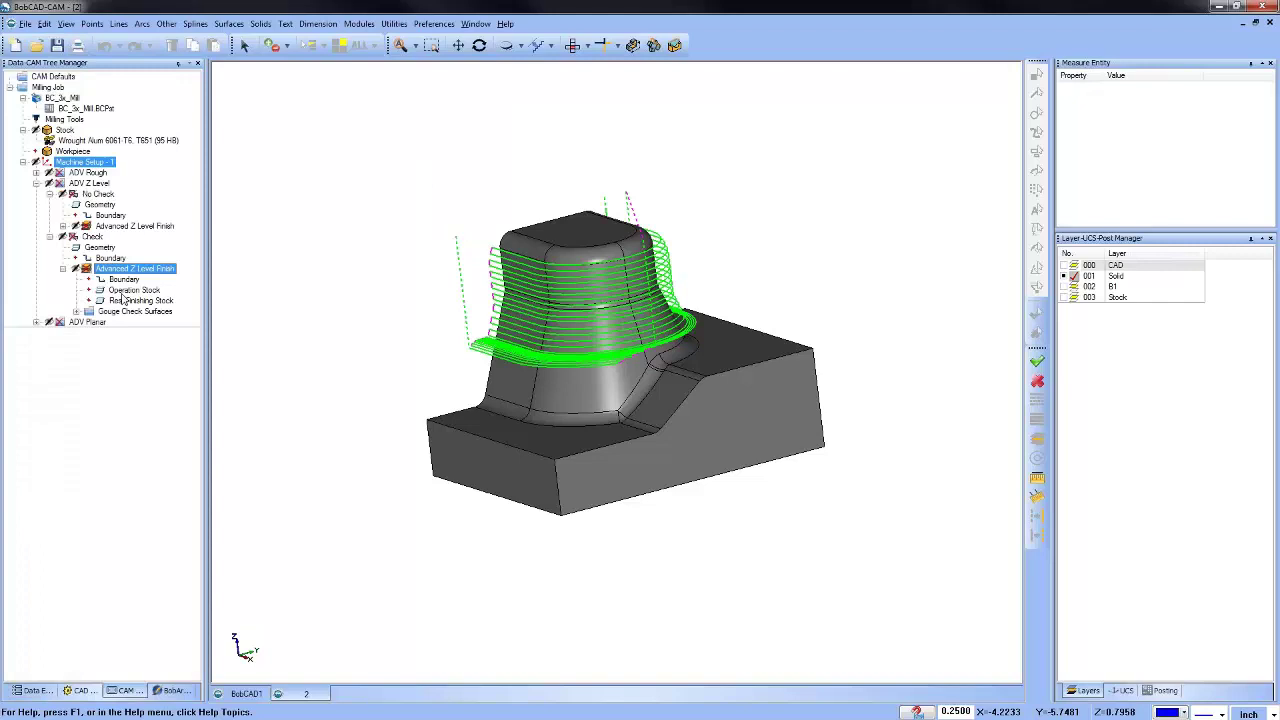
Backplot part of the Advanced Planar toolpath of the No Check feature under ADV Planar.
left_click(36, 184)
left_click(36, 194)
left_click(122, 236)
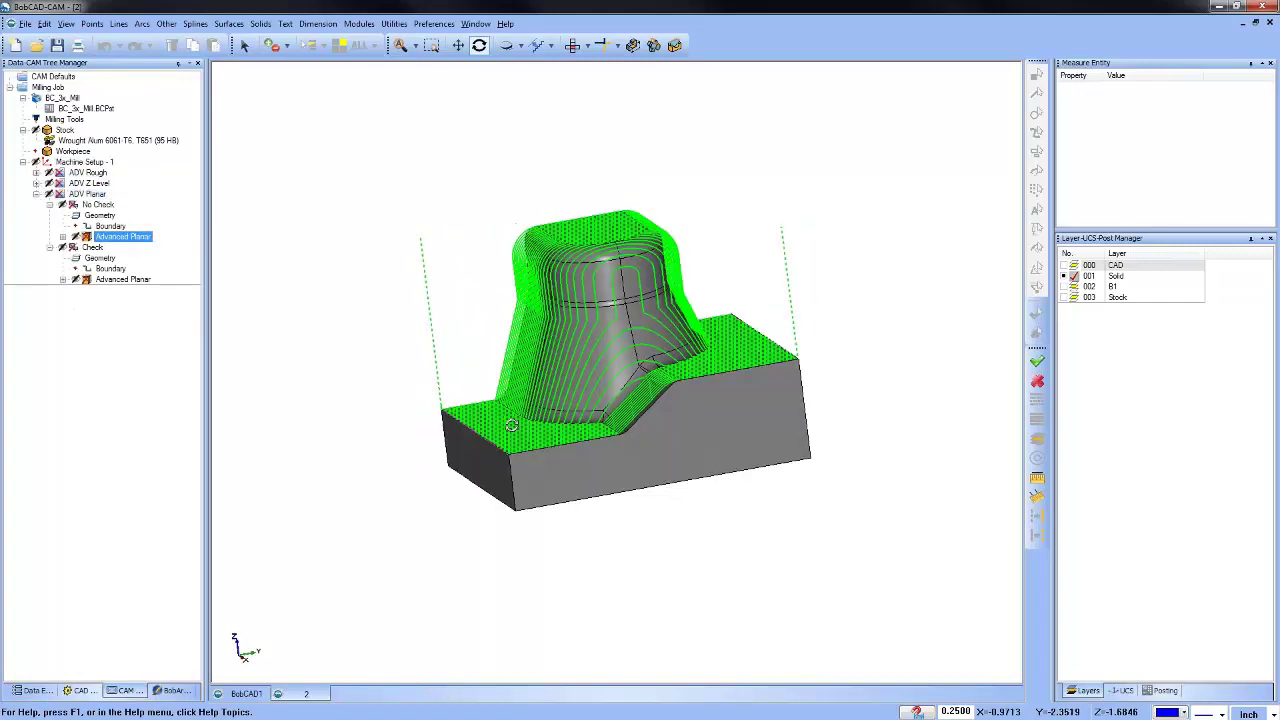
left_click(100, 216)
right_click(112, 235)
left_click(165, 263)
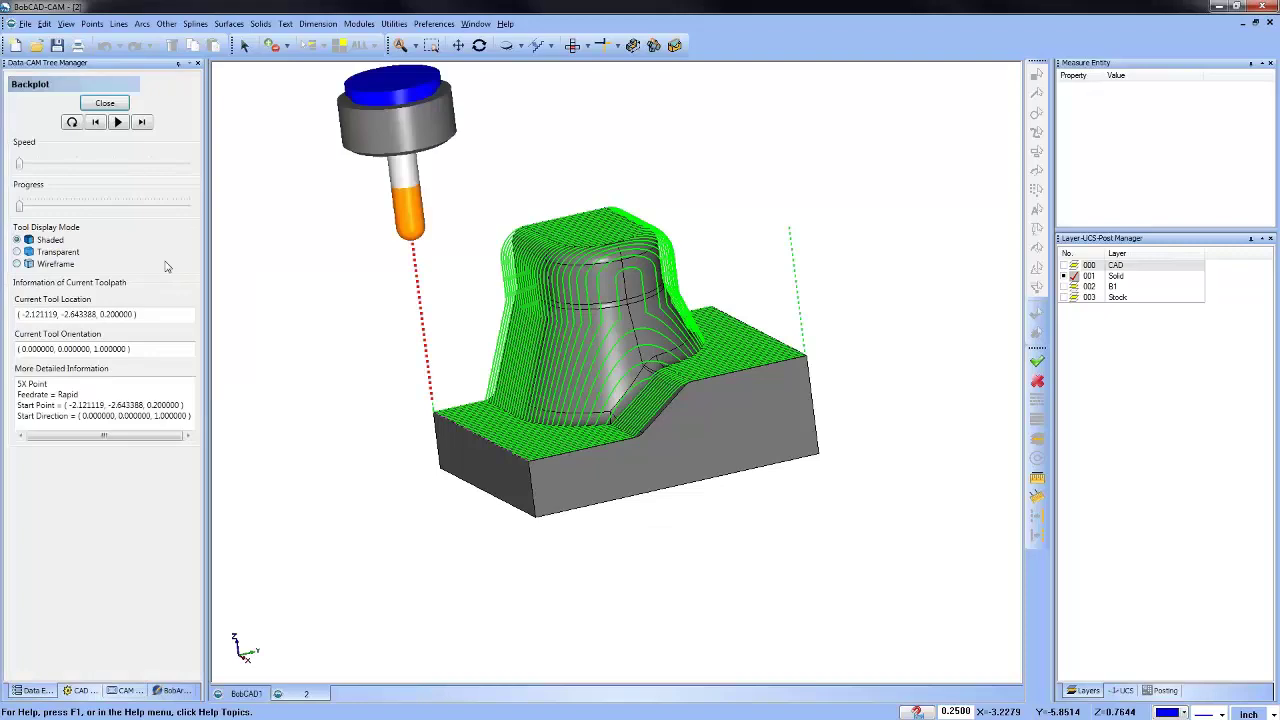
left_click_drag(20, 208, 89, 215)
left_click(104, 104)
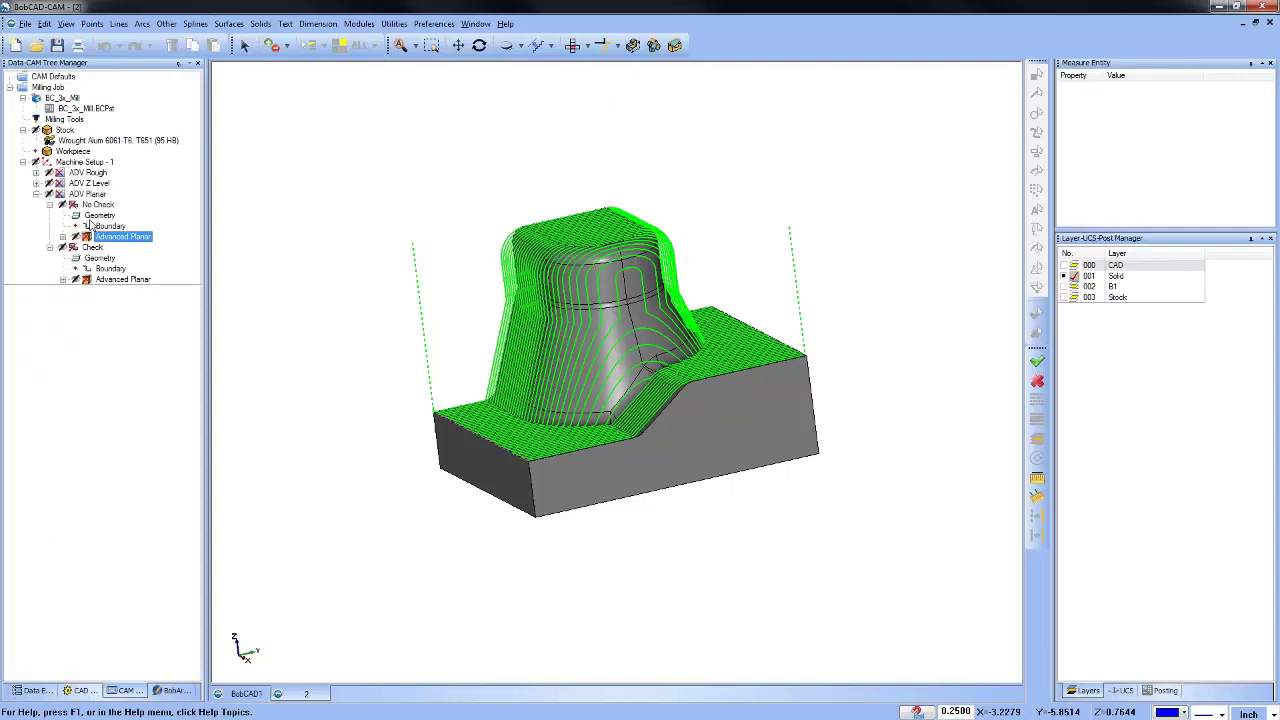
Backplot the Check feature's Advanced Planar toolpath about halfway and inspect the tool beside the part's side wall.
left_click(122, 279)
middle_click_drag(425, 407, 330, 370)
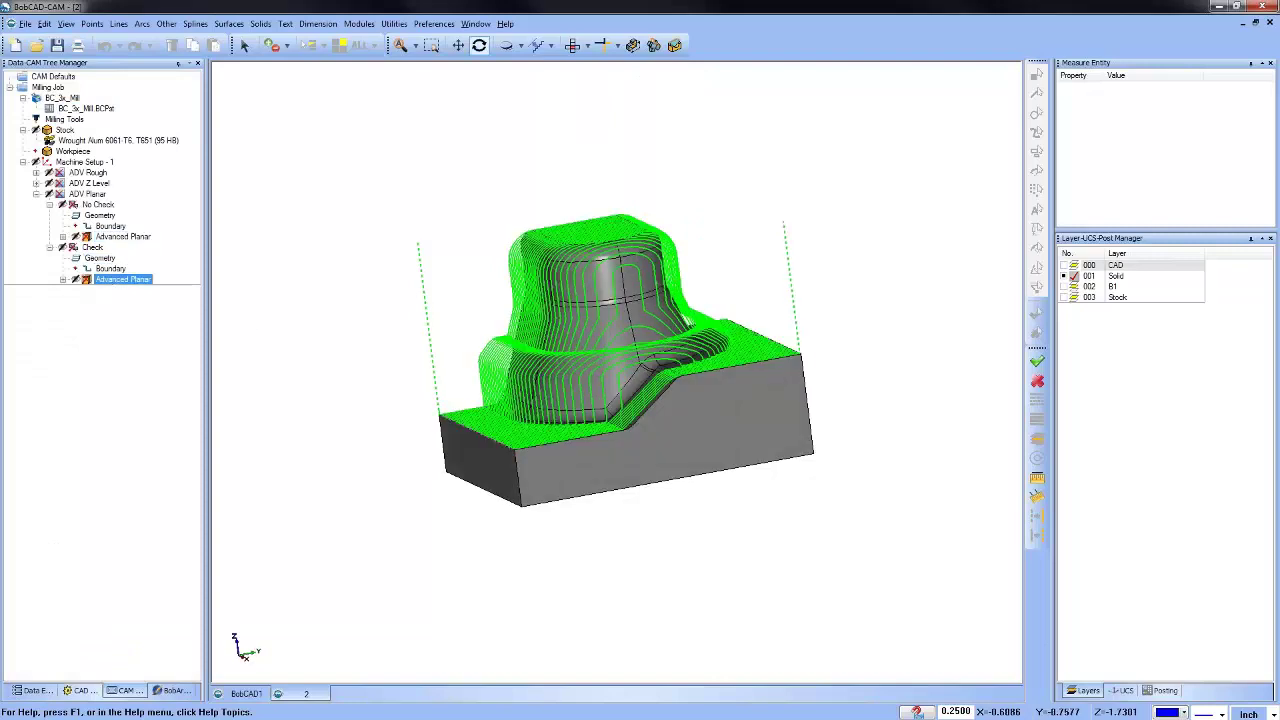
right_click(118, 287)
left_click(168, 304)
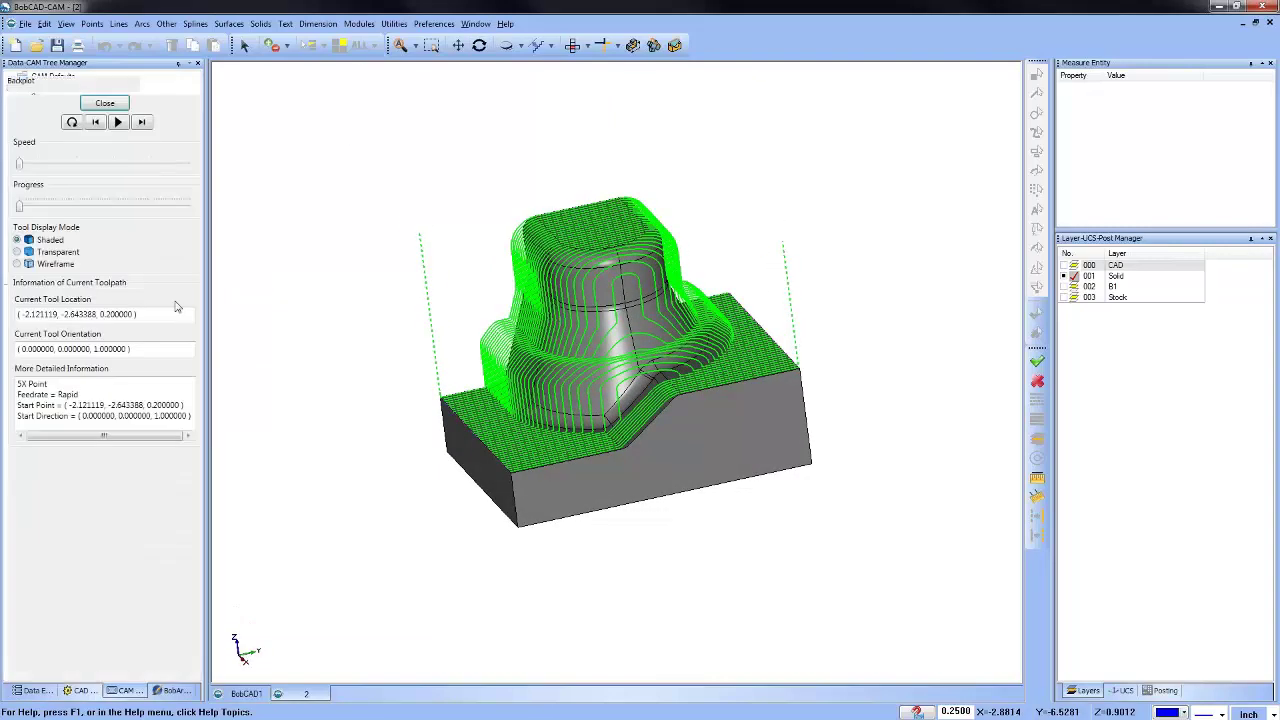
left_click_drag(20, 207, 87, 207)
mouse_move(432, 337)
middle_mouse_down()
mouse_move(455, 402)
mouse_move(544, 512)
middle_mouse_up()
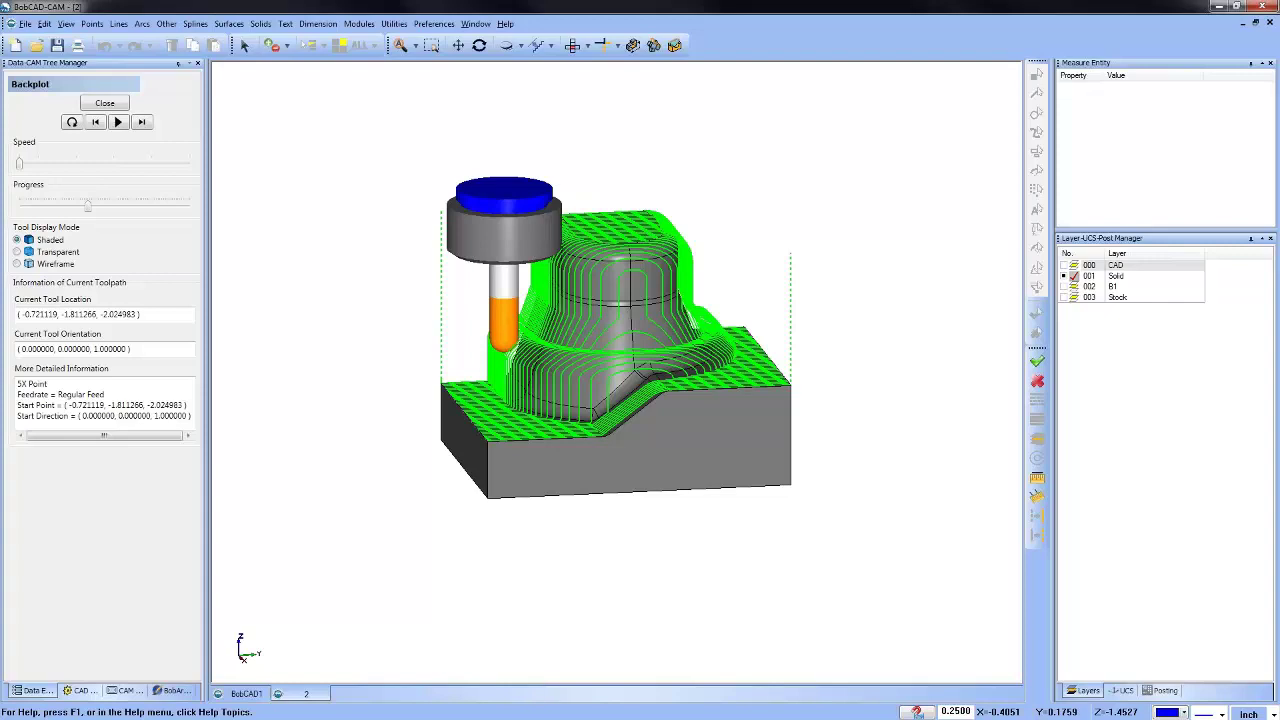
left_click(105, 103)
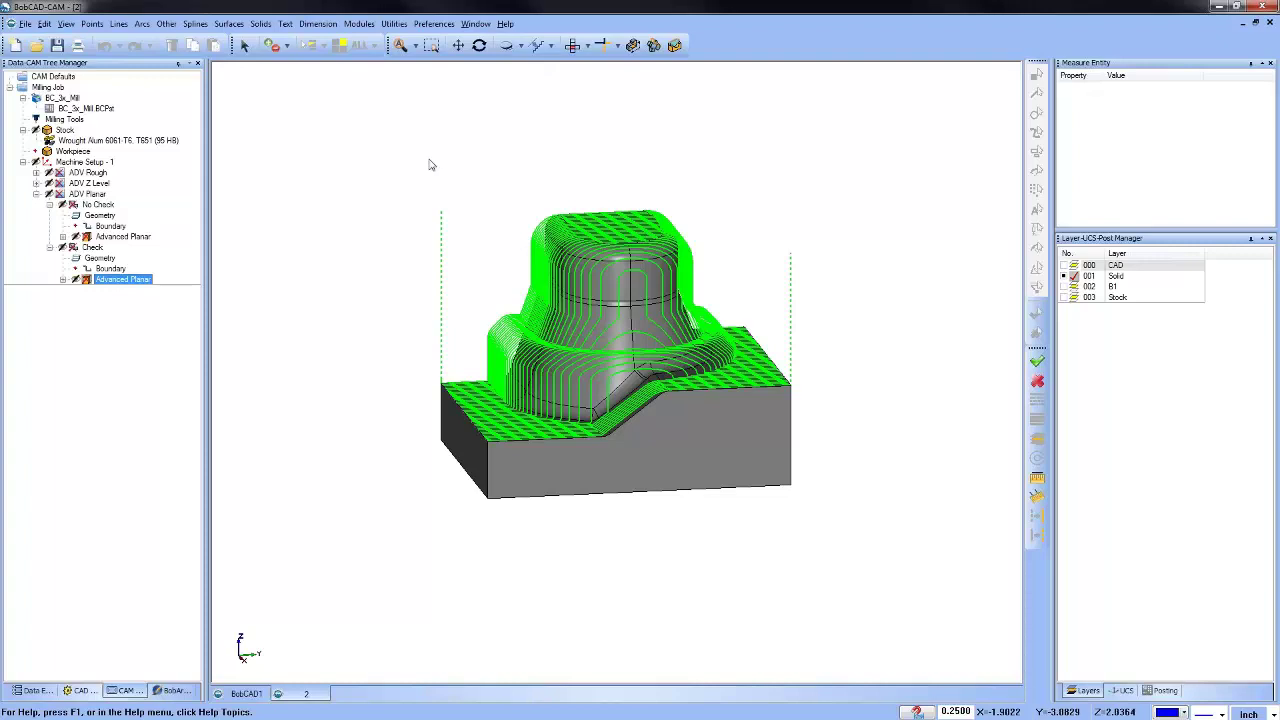
Close the current part file and open 3.bbcd from the Used in Webinar folder.
left_click(1269, 22)
left_click(658, 396)
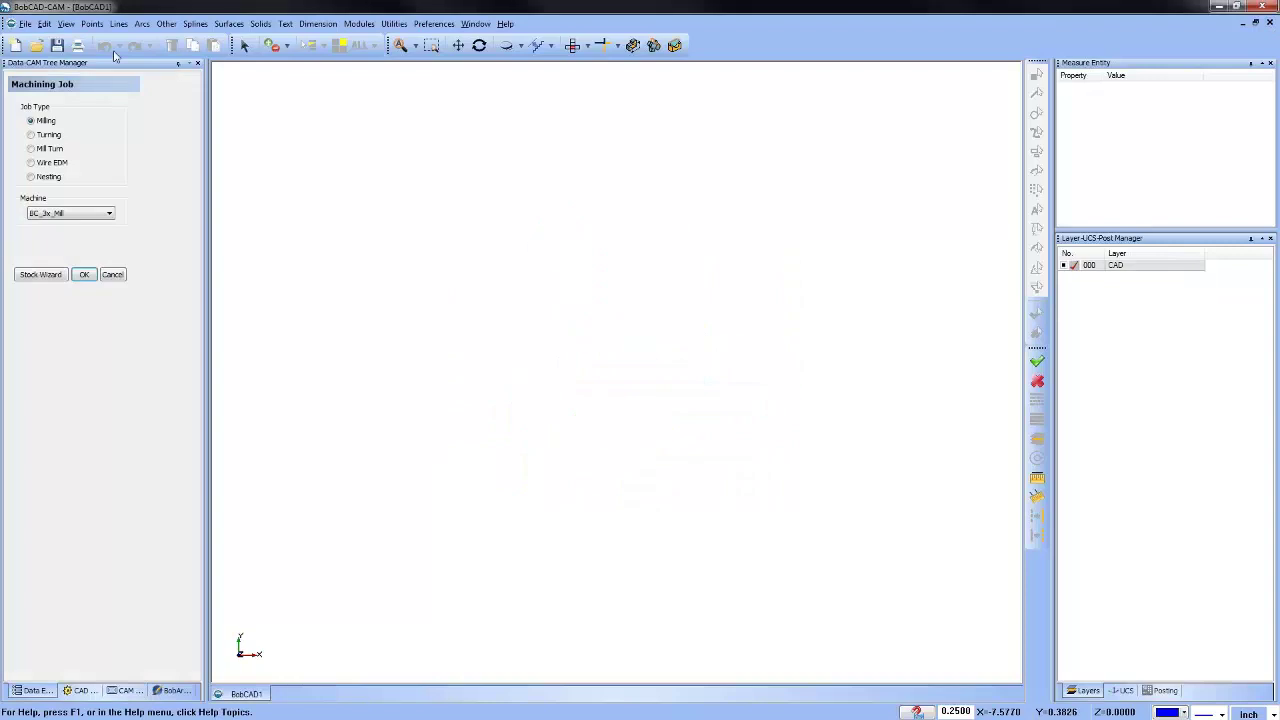
left_click(36, 45)
left_click(478, 291)
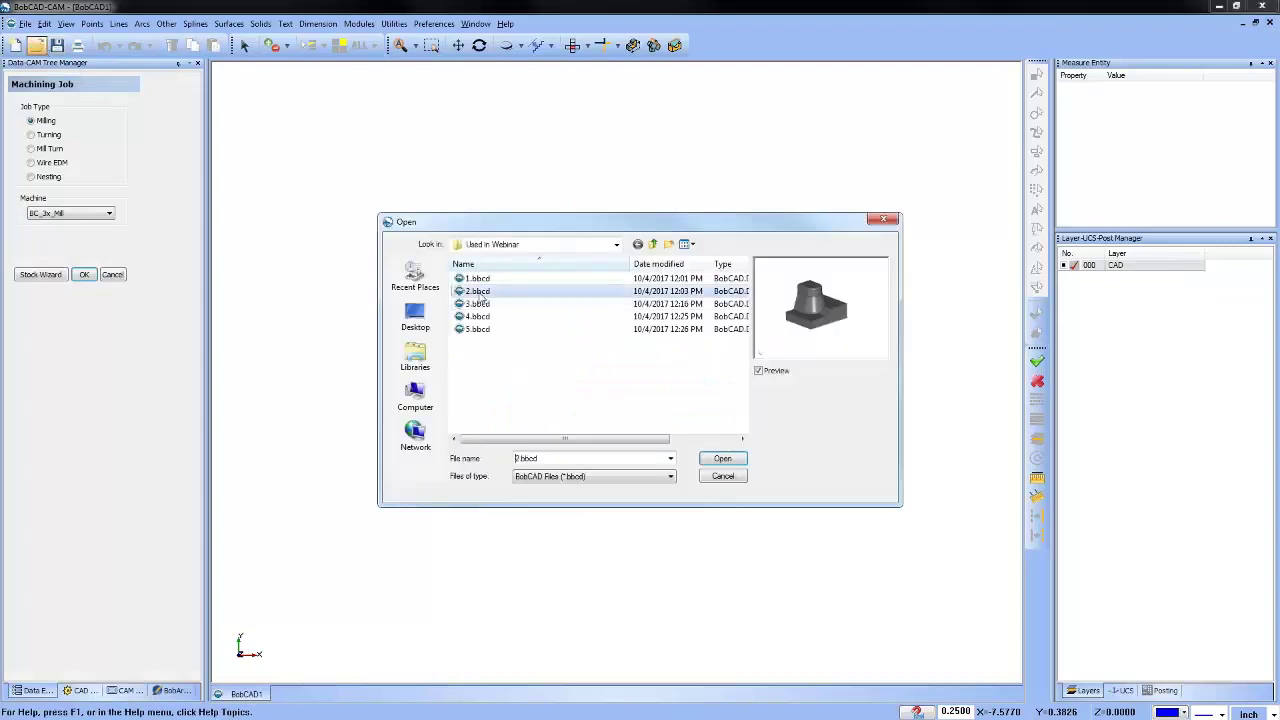
double_click(478, 303)
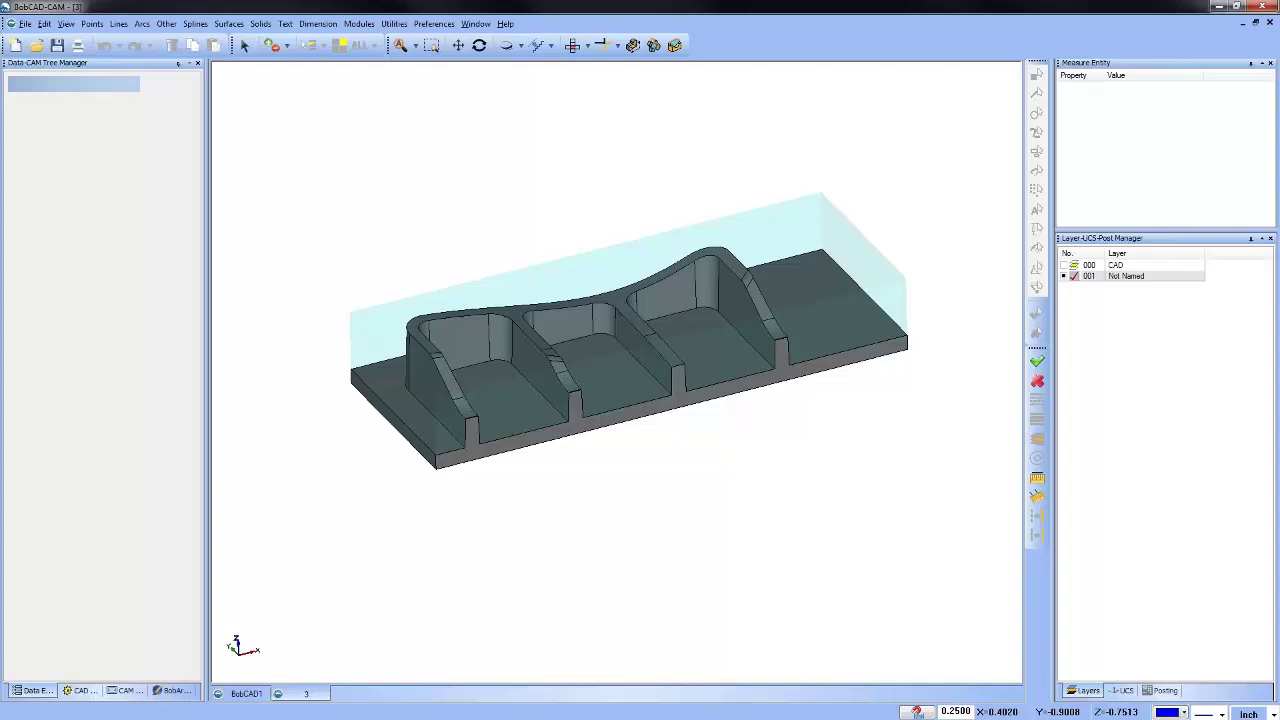
Display the Advanced Rough toolpath of Feature 3 Axis on the ribbed part.
left_click(127, 690)
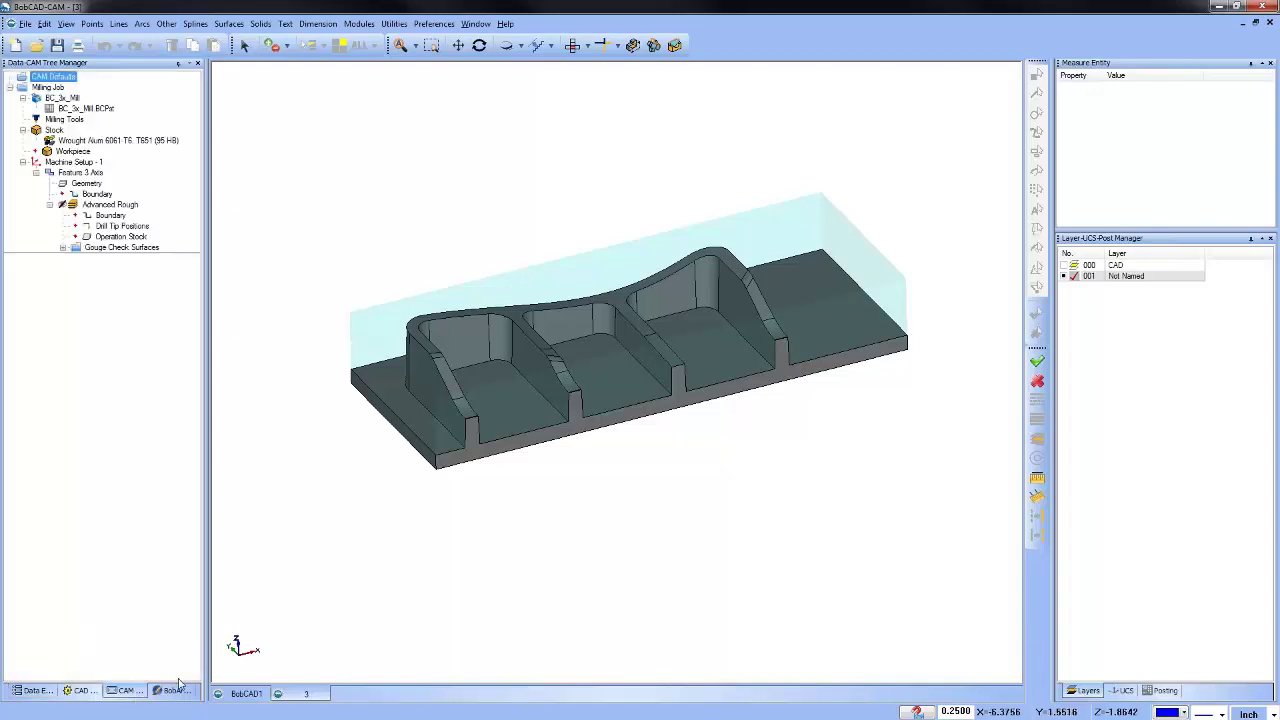
left_click(110, 204)
left_click(122, 226)
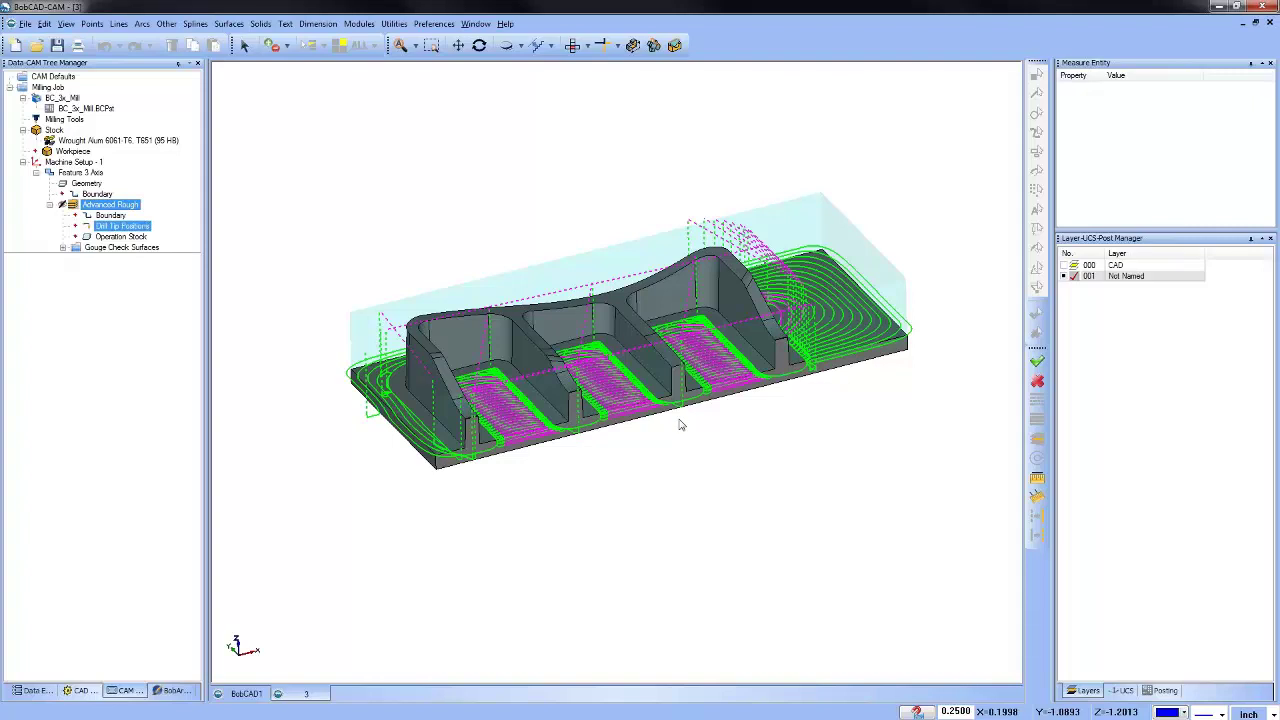
middle_click_drag(680, 420, 658, 475)
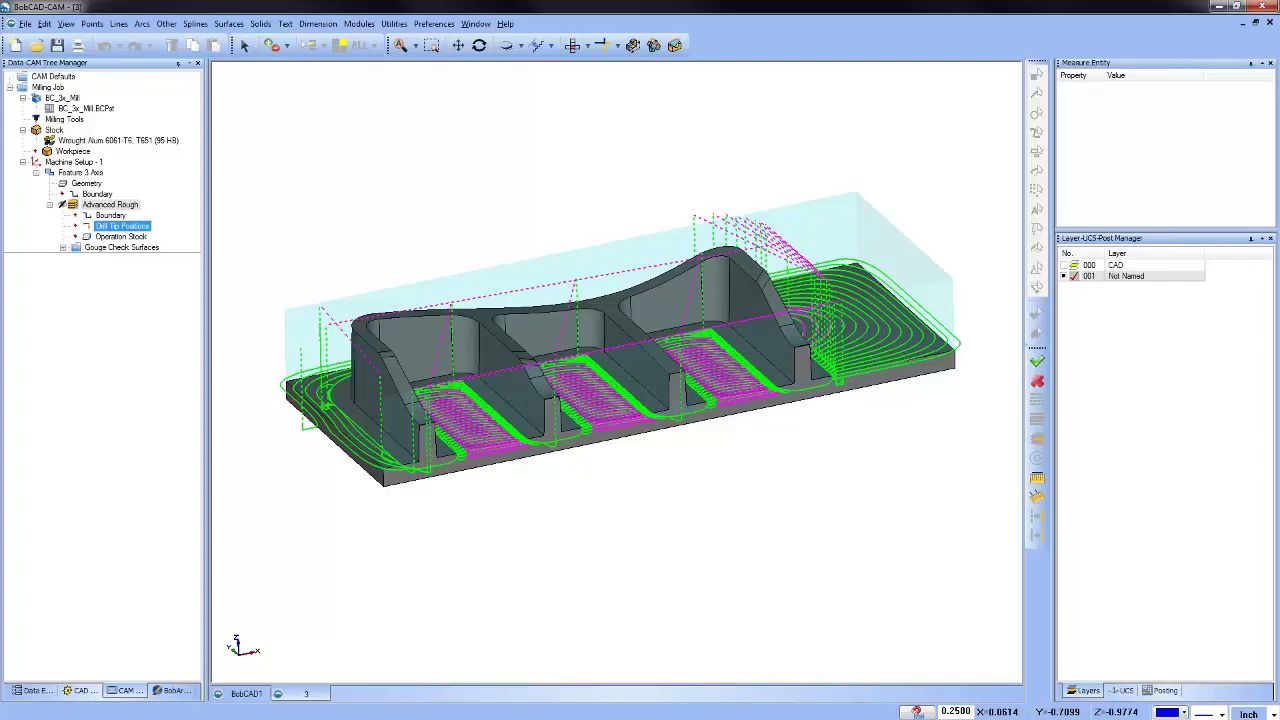
Examine the roughing toolpath's plunge and lift moves near the pocket floors in a front view.
left_click(587, 45)
left_click(591, 77)
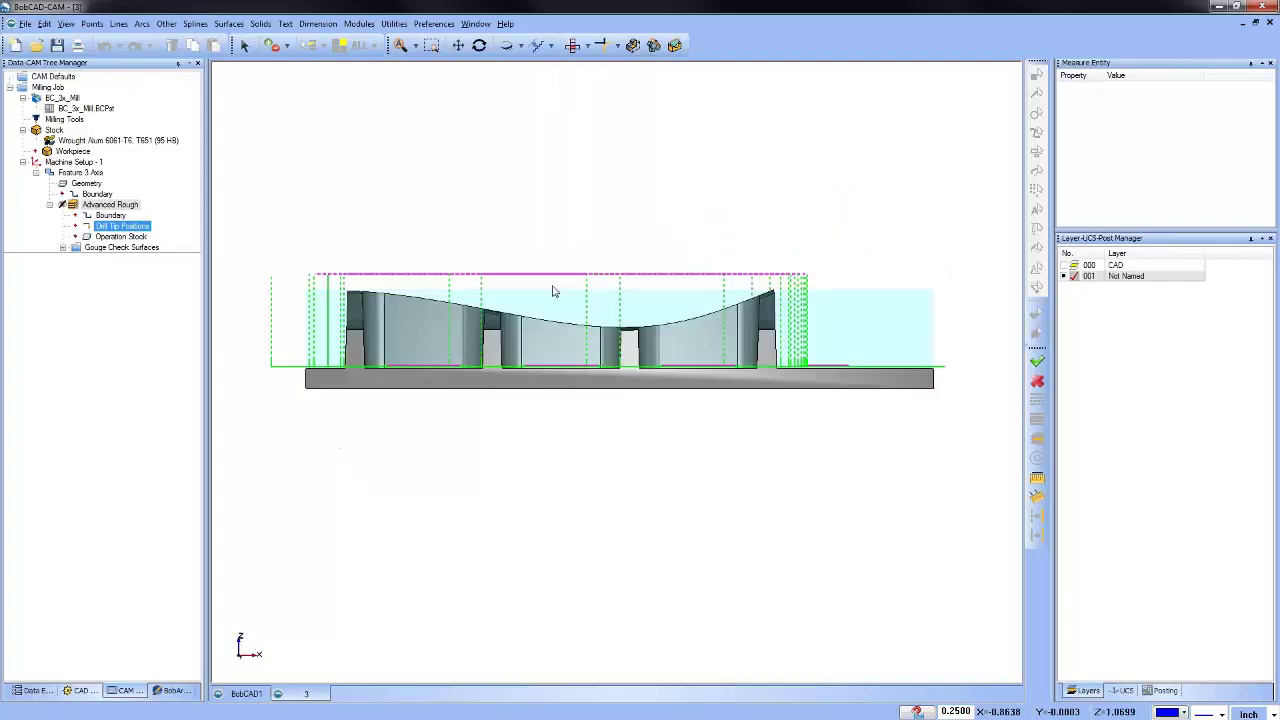
scroll(552, 286, "up", 3)
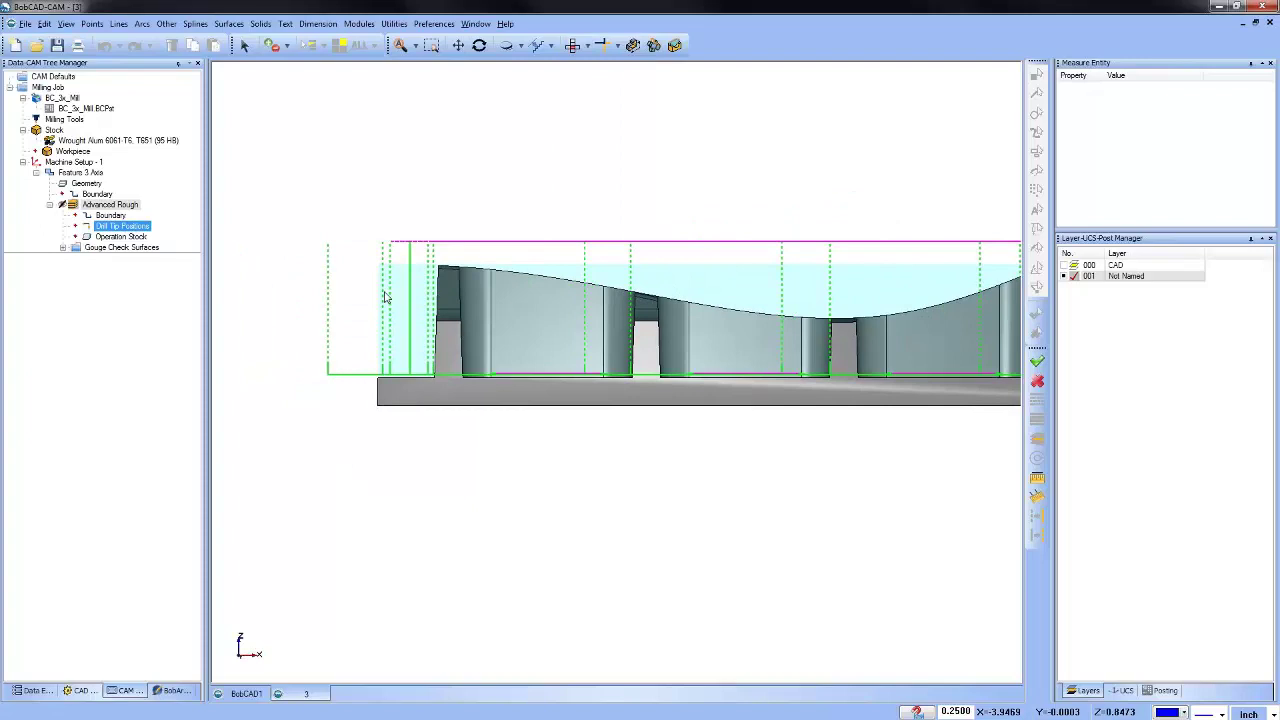
scroll(385, 380, "up", 5)
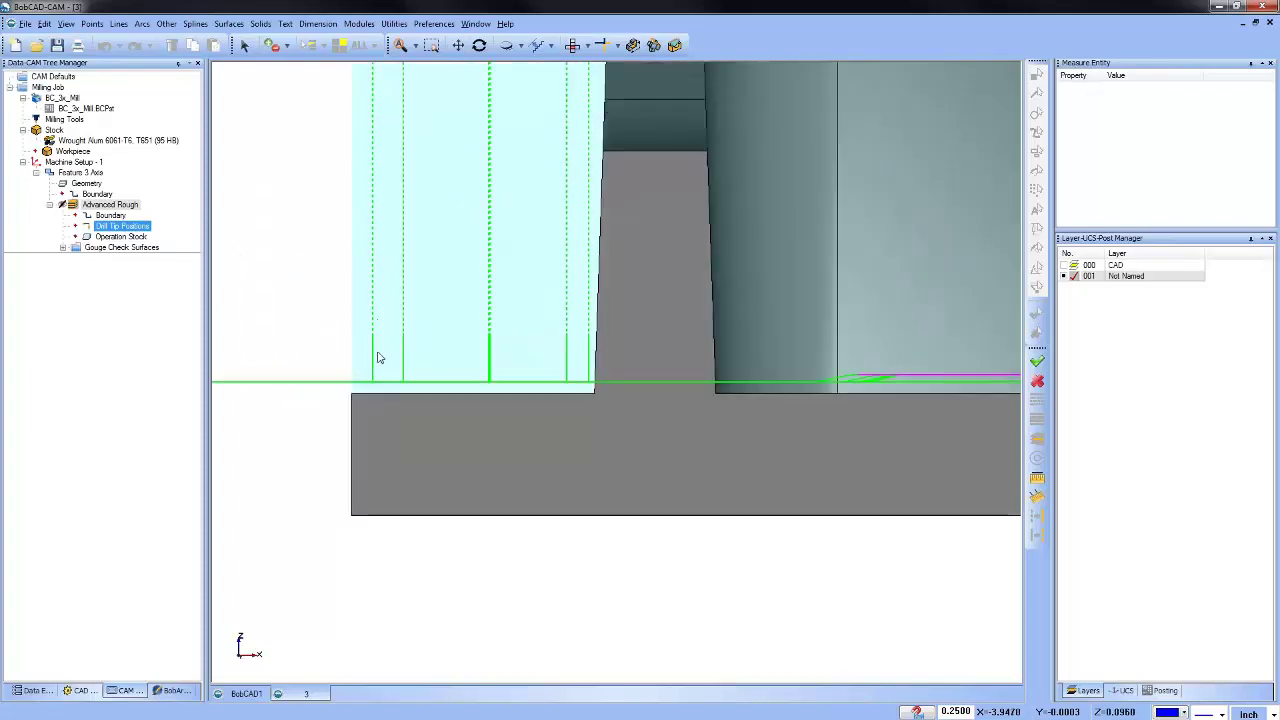
scroll(400, 370, "down", 3)
scroll(420, 372, "up", 5)
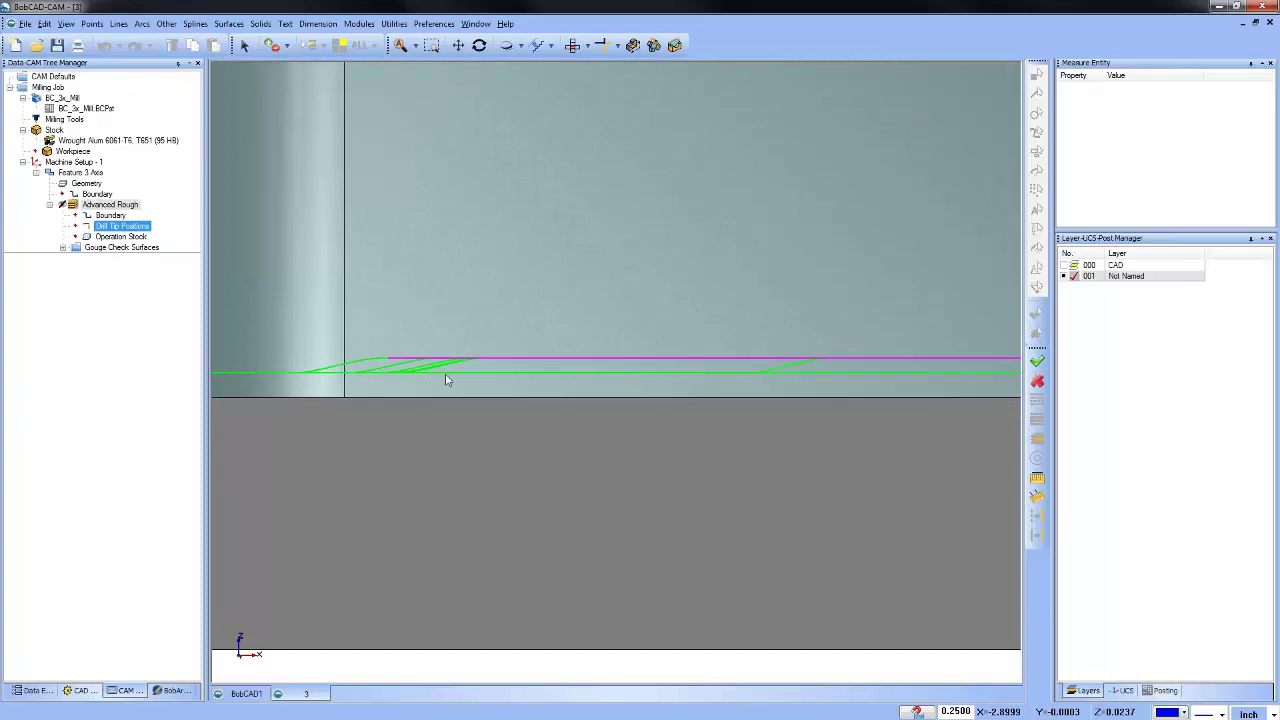
scroll(460, 376, "down", 5)
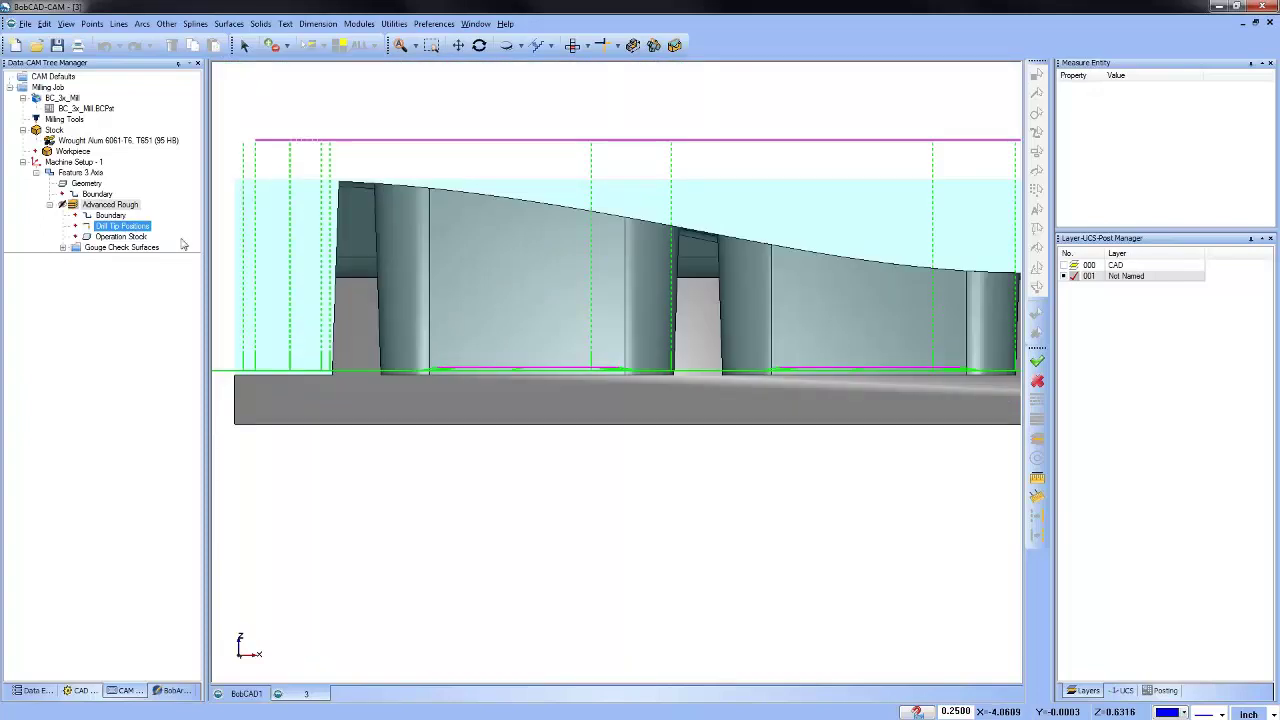
Open Feature 3 Axis for editing, review the Advanced Rough Leads settings, and finish the wizard.
left_click(110, 204)
left_click(88, 184)
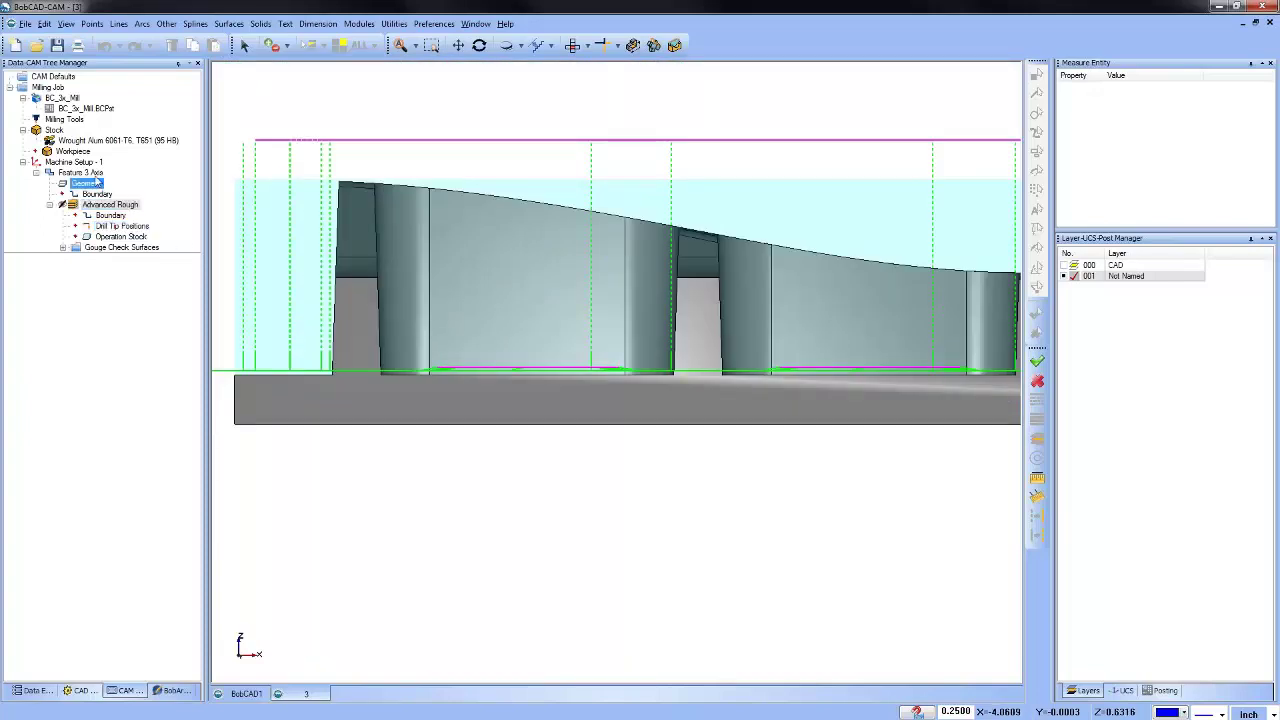
left_click(80, 172)
right_click(86, 172)
left_click(104, 178)
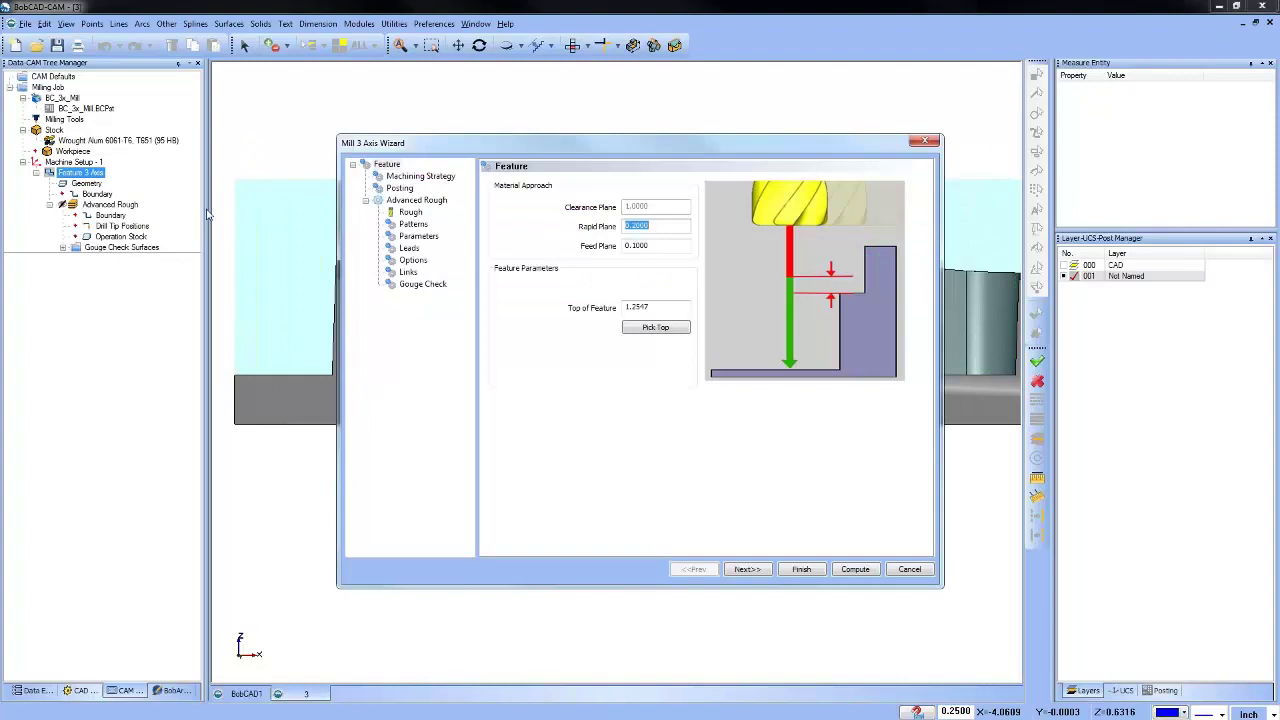
left_click(409, 248)
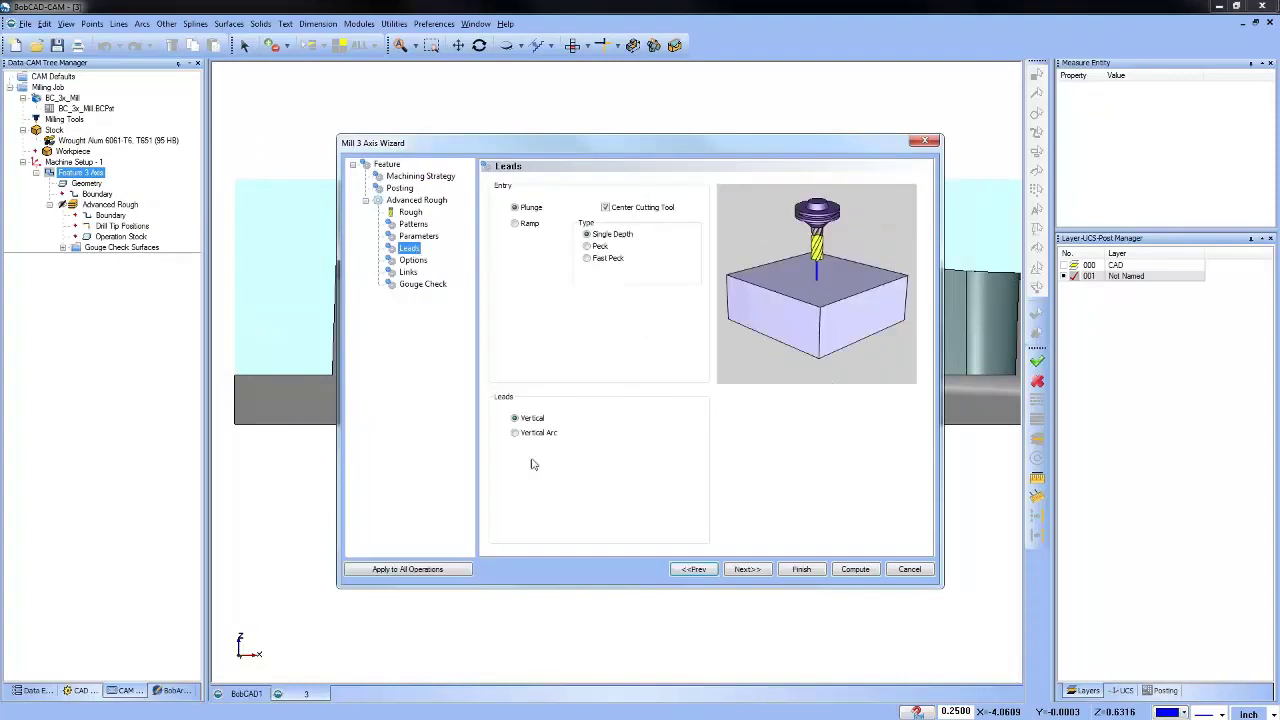
left_click(801, 569)
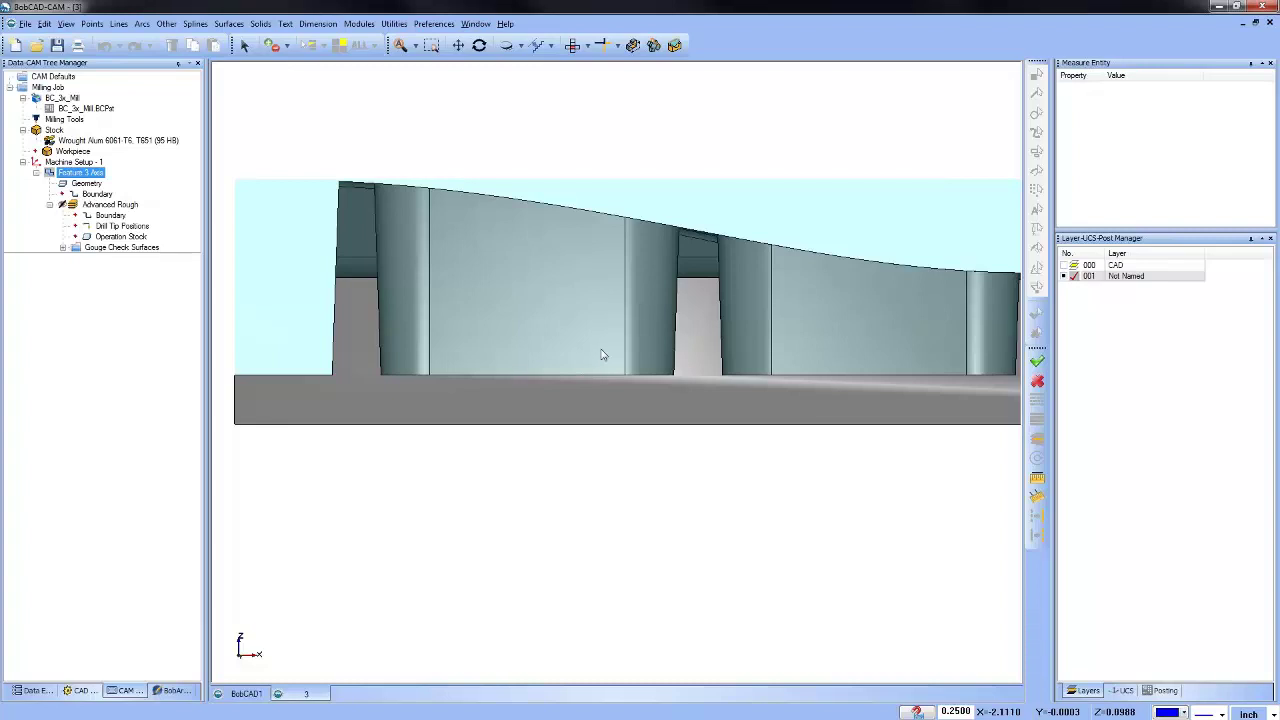
Launch the simulation of the roughing job and close its CutSim and Progress panes.
scroll(602, 355, "down", 3)
middle_click_drag(602, 355, 612, 397)
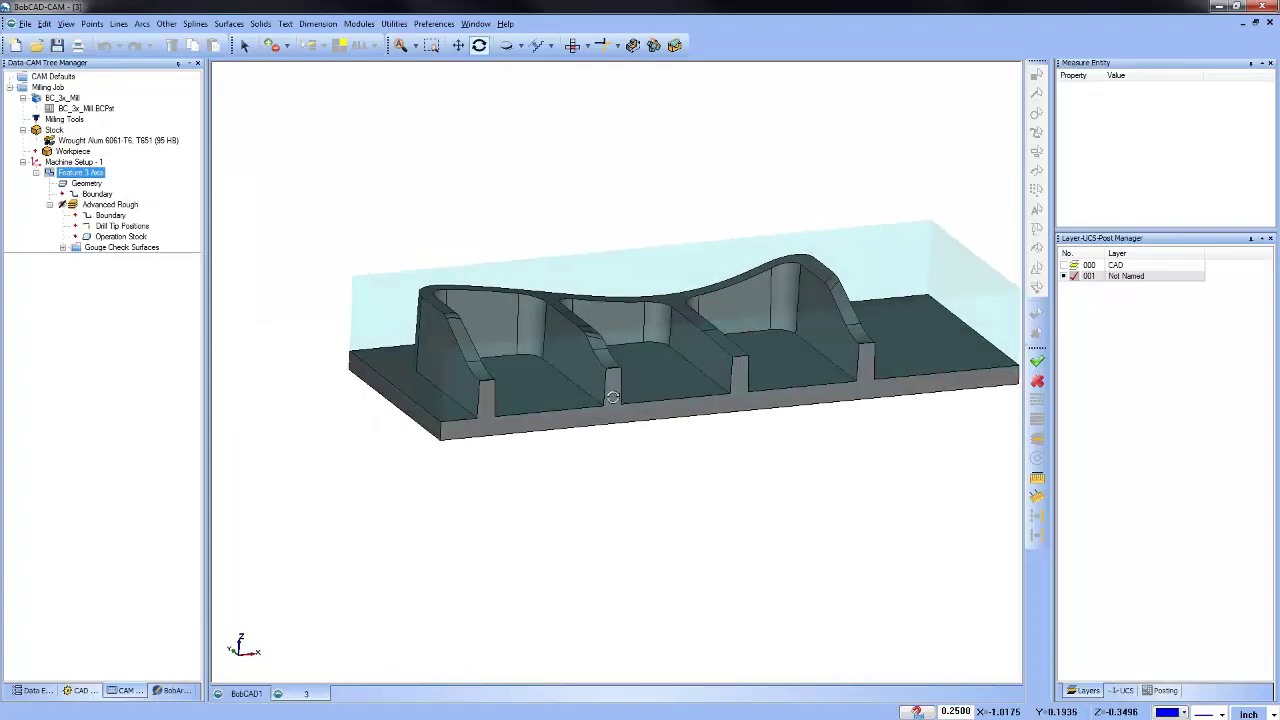
left_click(353, 25)
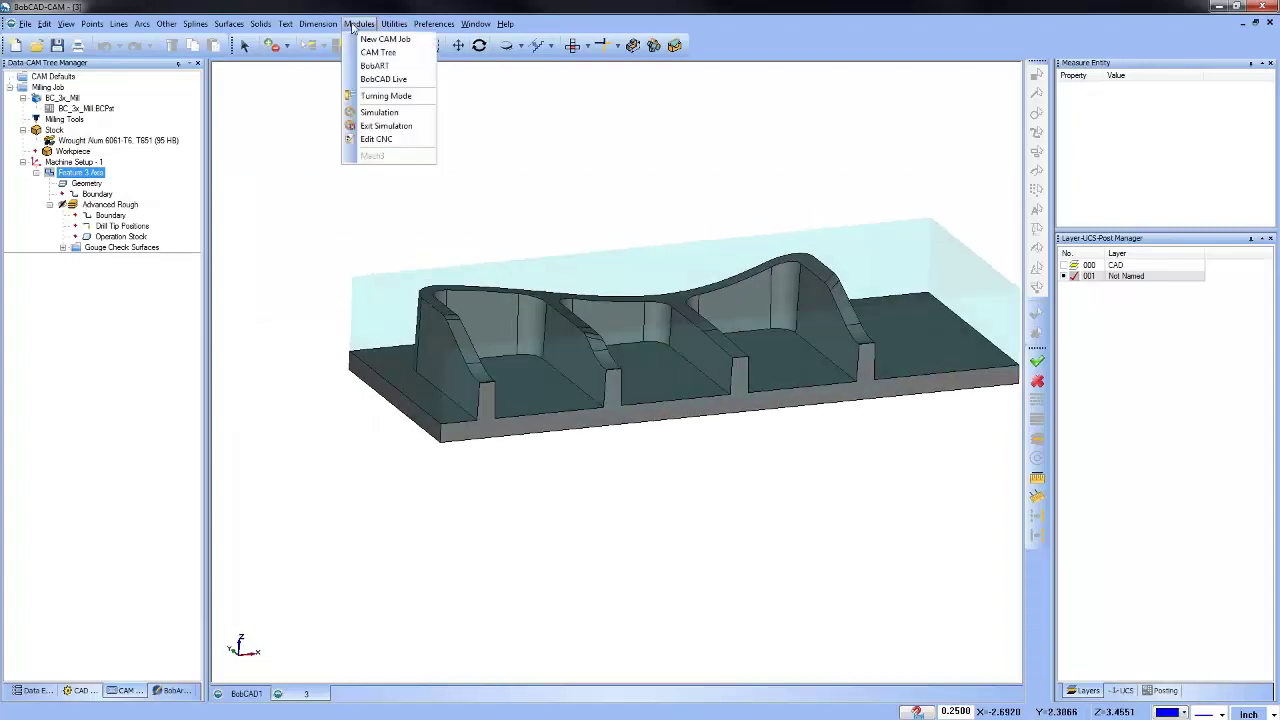
left_click(408, 113)
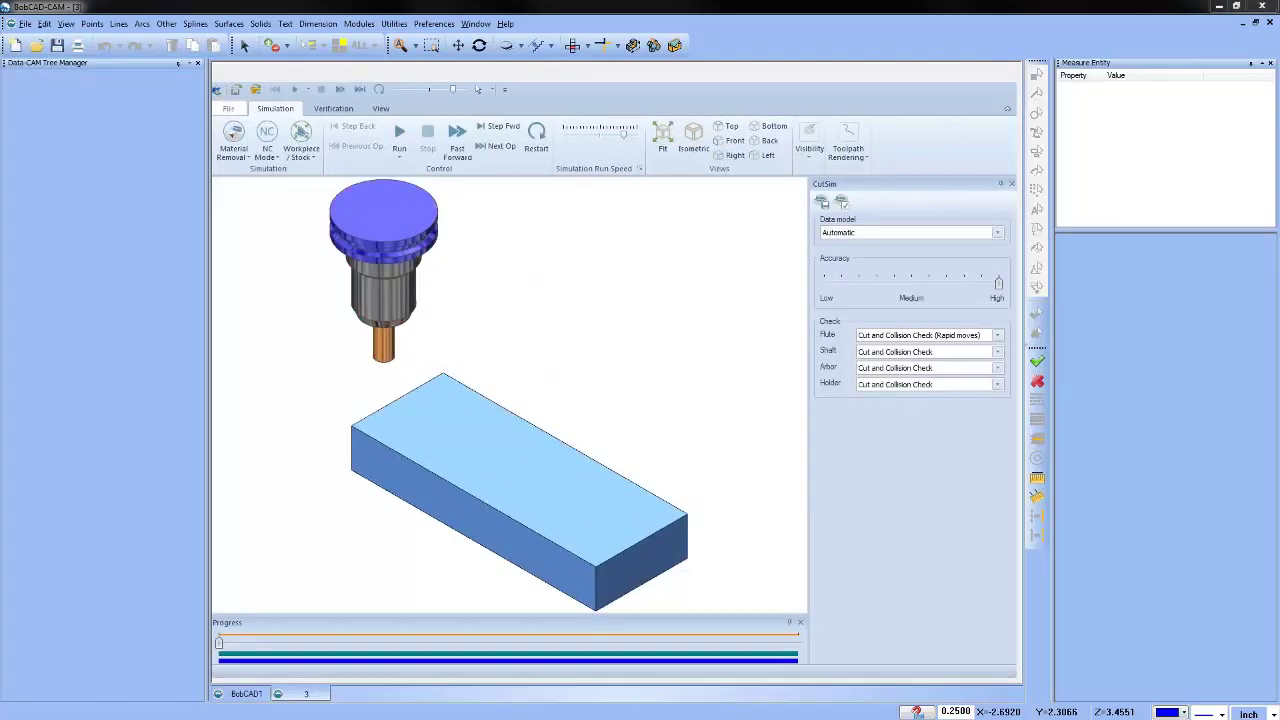
left_click(1010, 186)
left_click(1010, 621)
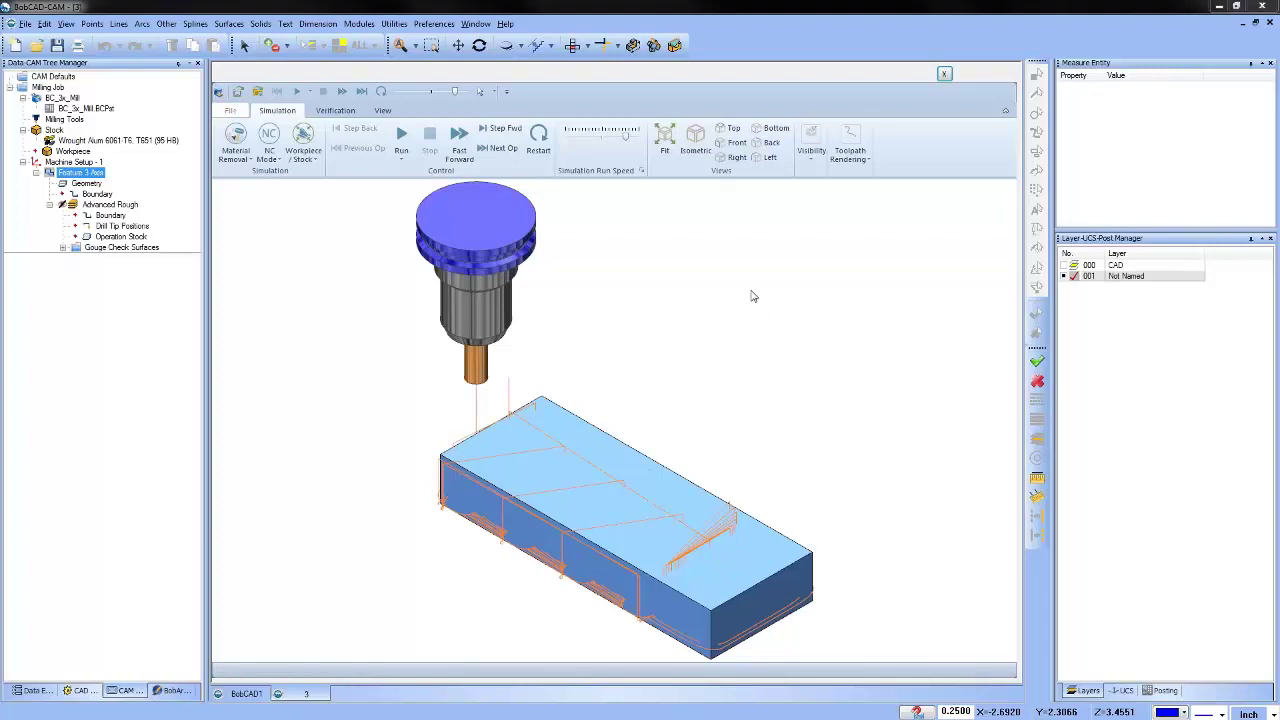
Hide the stock in the simulation and inspect the toolpath loops in the pockets up close.
left_click(814, 162)
left_click(914, 216)
left_click(935, 263)
middle_click_drag(600, 294, 663, 463)
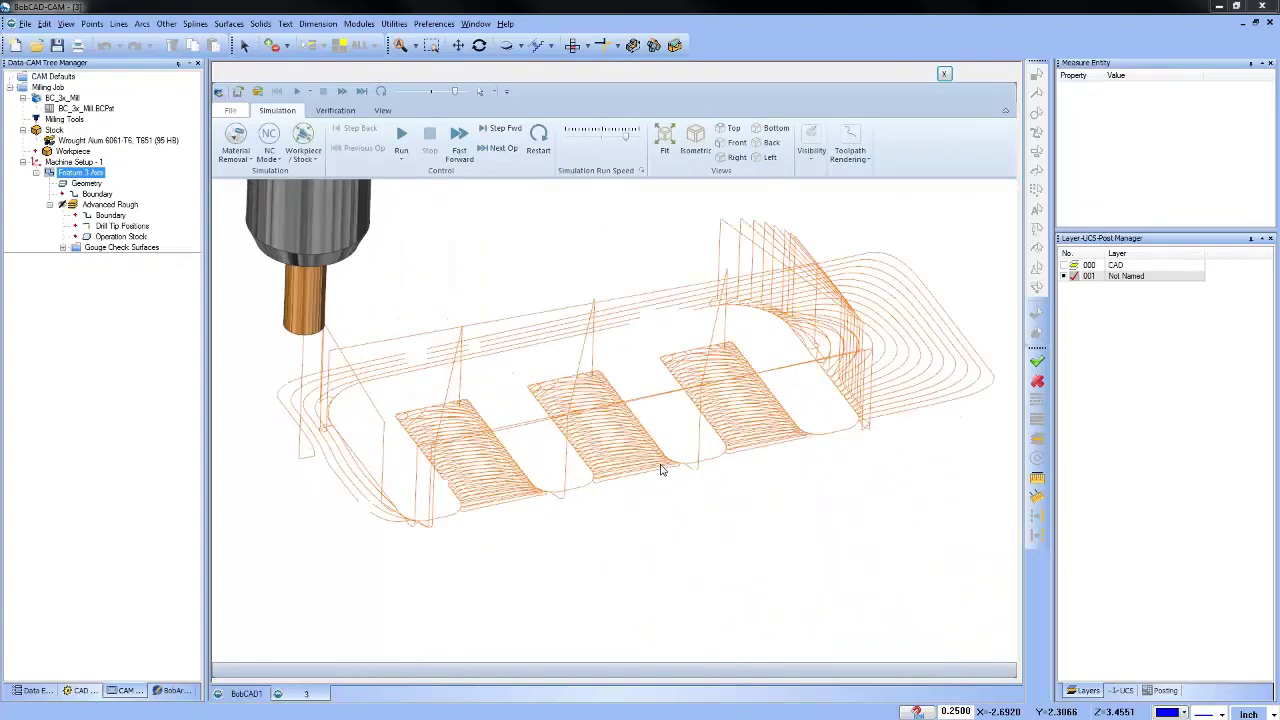
scroll(691, 429, "up", 3)
scroll(738, 291, "up", 3)
Make the workpiece visible as a shaded solid together with the simulation toolpath.
left_click(813, 163)
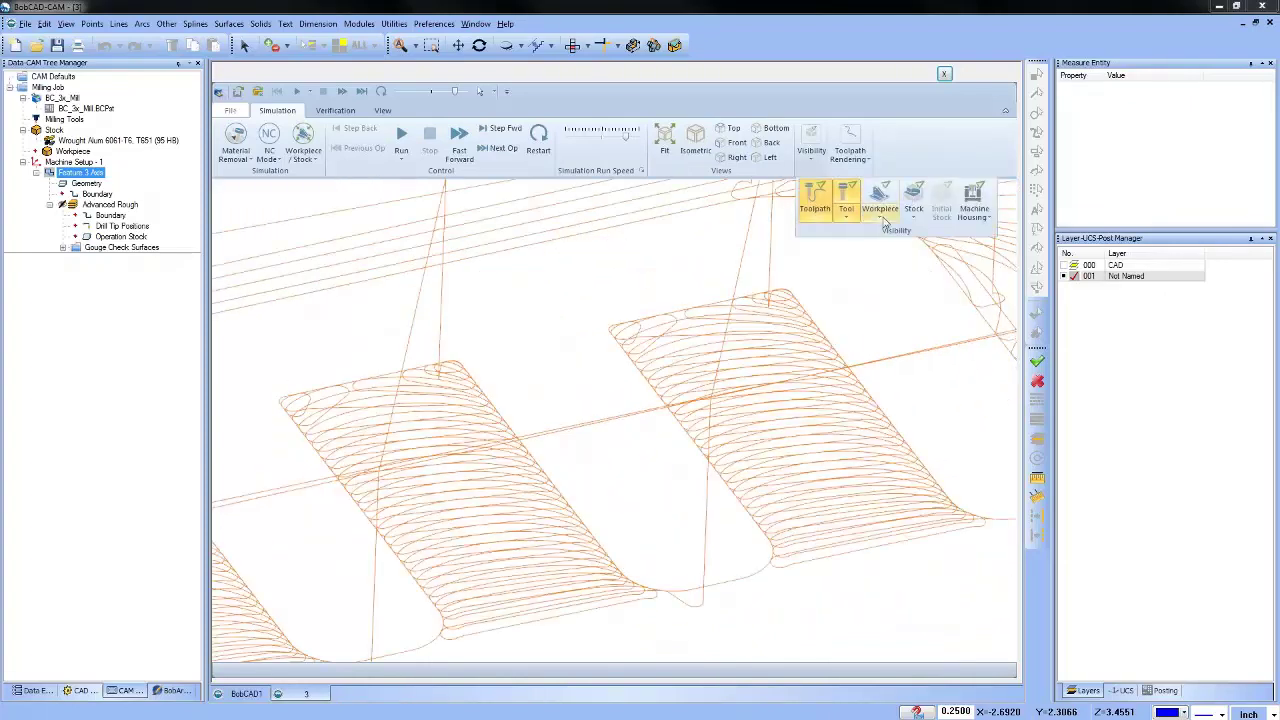
left_click(914, 216)
left_click(895, 250)
scroll(622, 372, "down", 6)
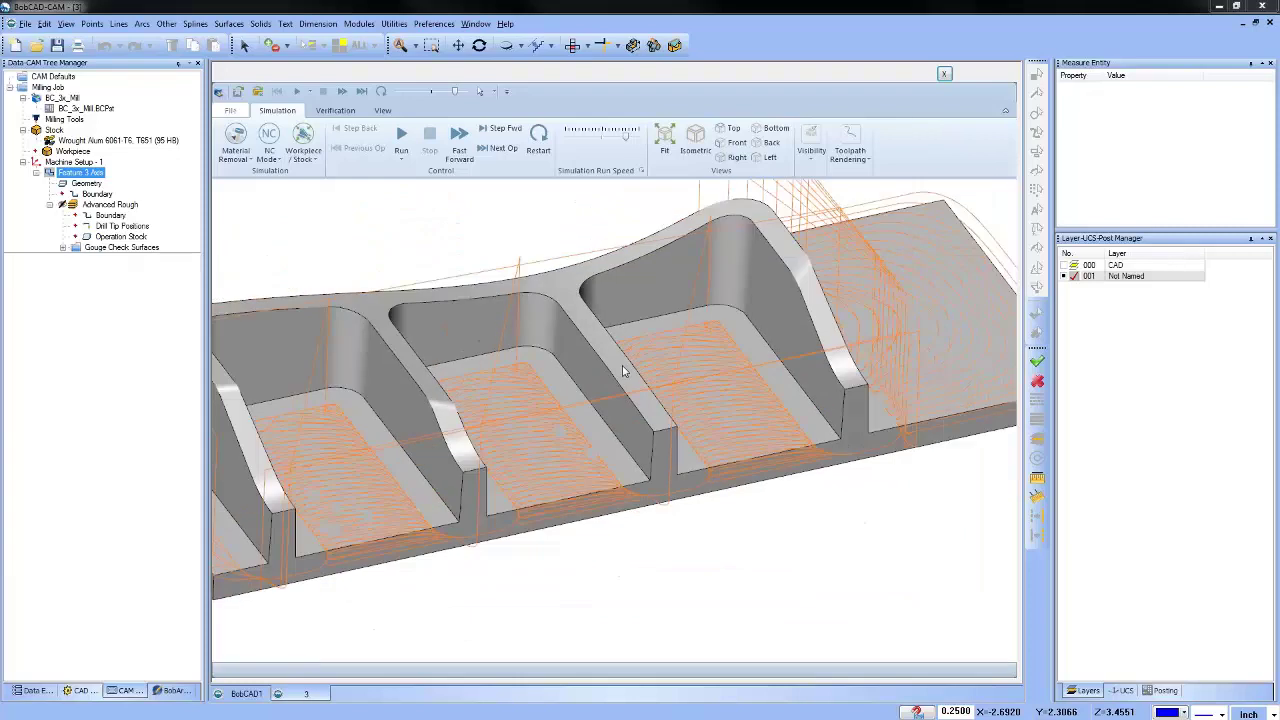
middle_click_drag(674, 543, 674, 513)
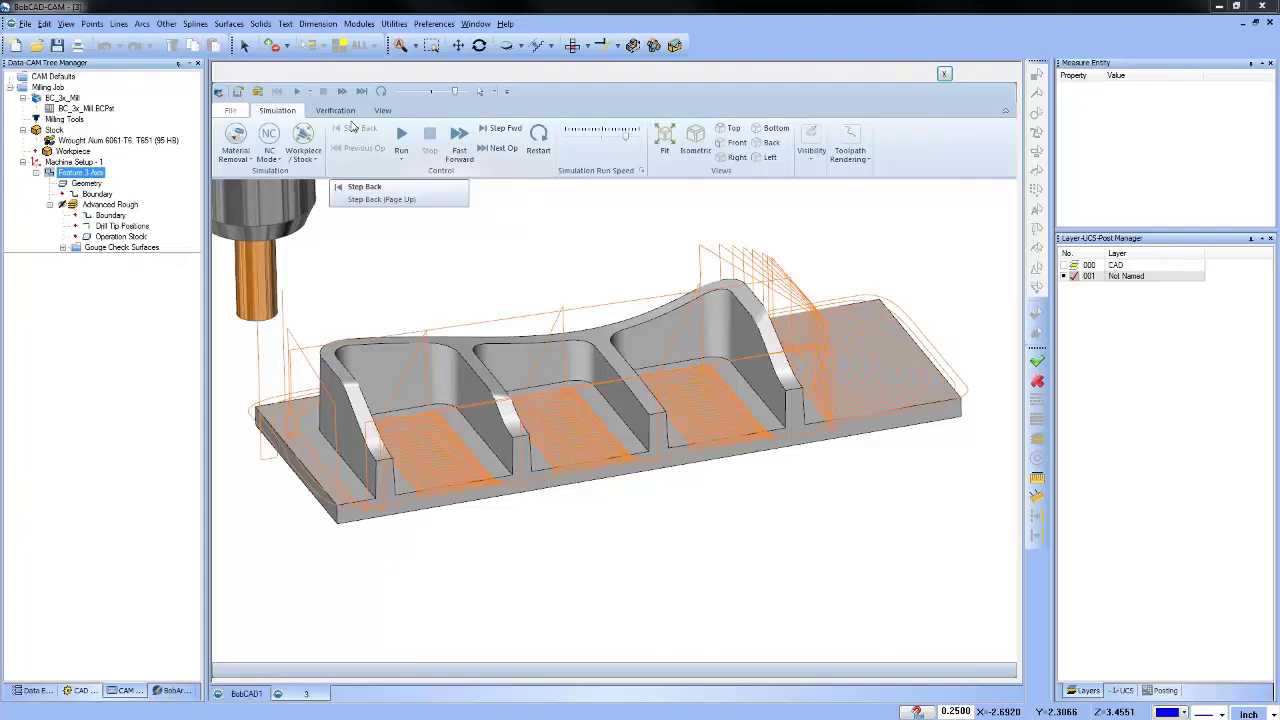
Open the toolpath analysis in the simulation and colour the roughing toolpath by Height Change.
left_click(380, 111)
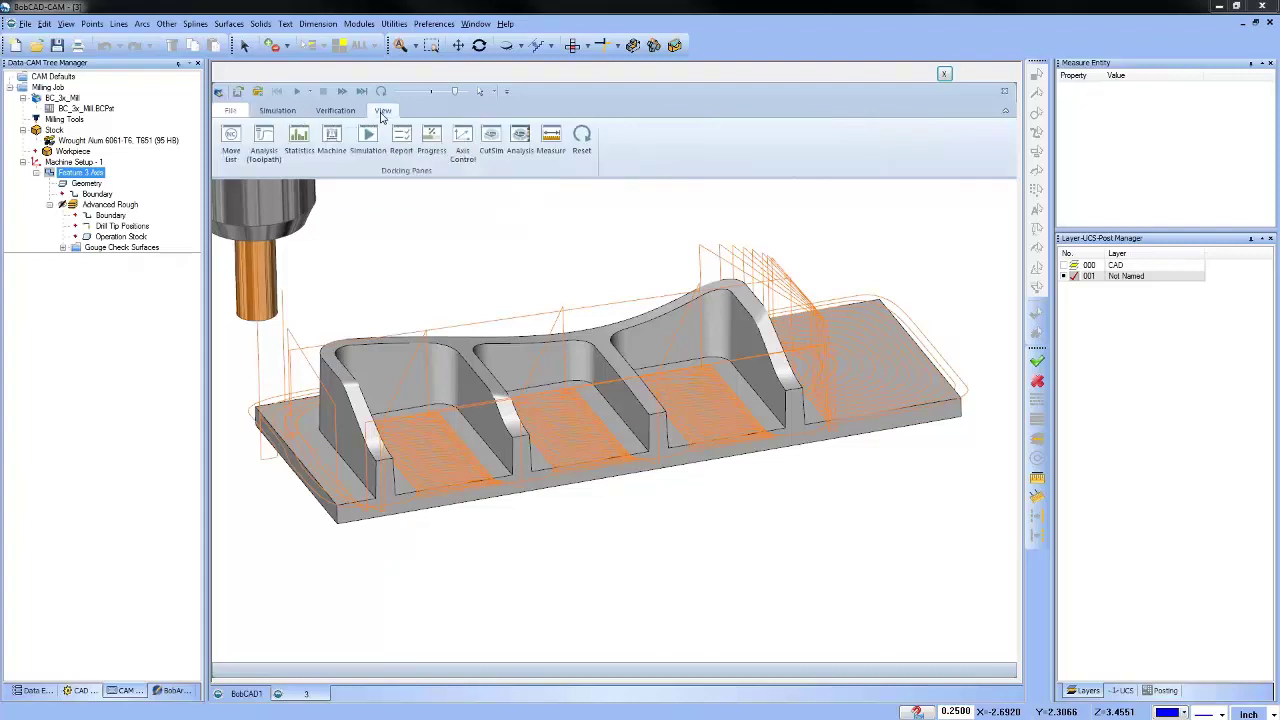
left_click(264, 148)
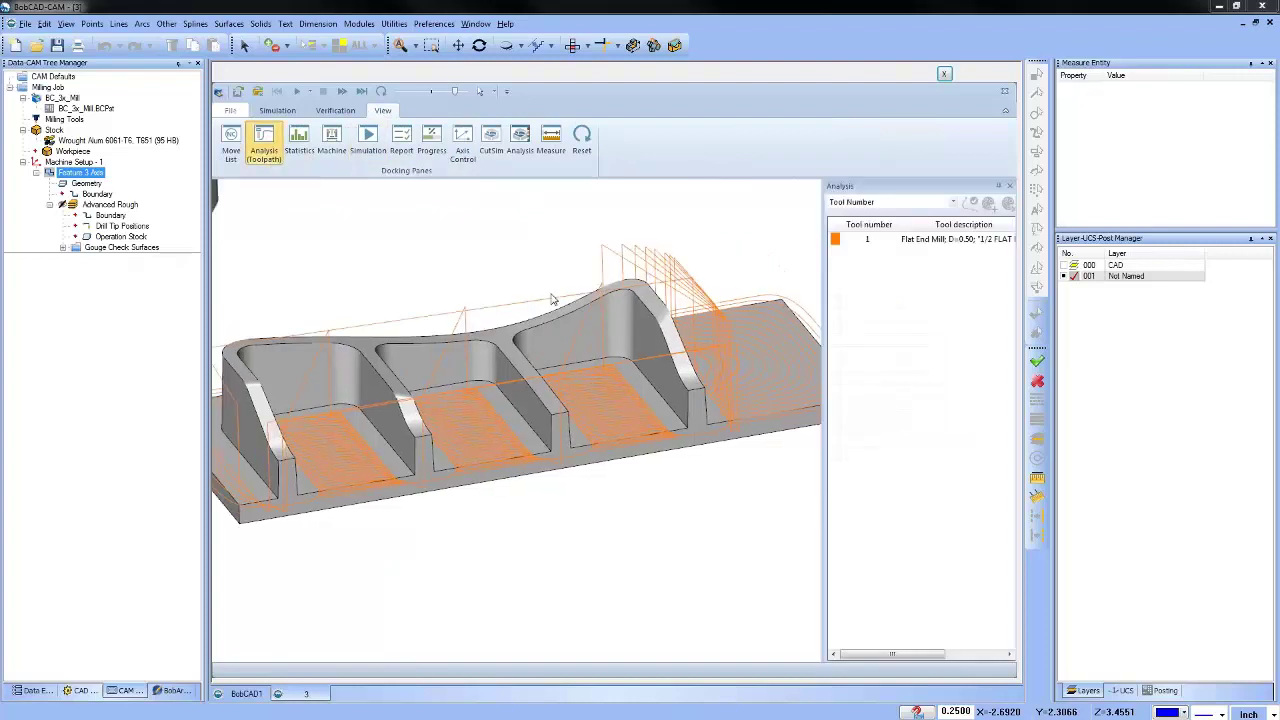
left_click(951, 202)
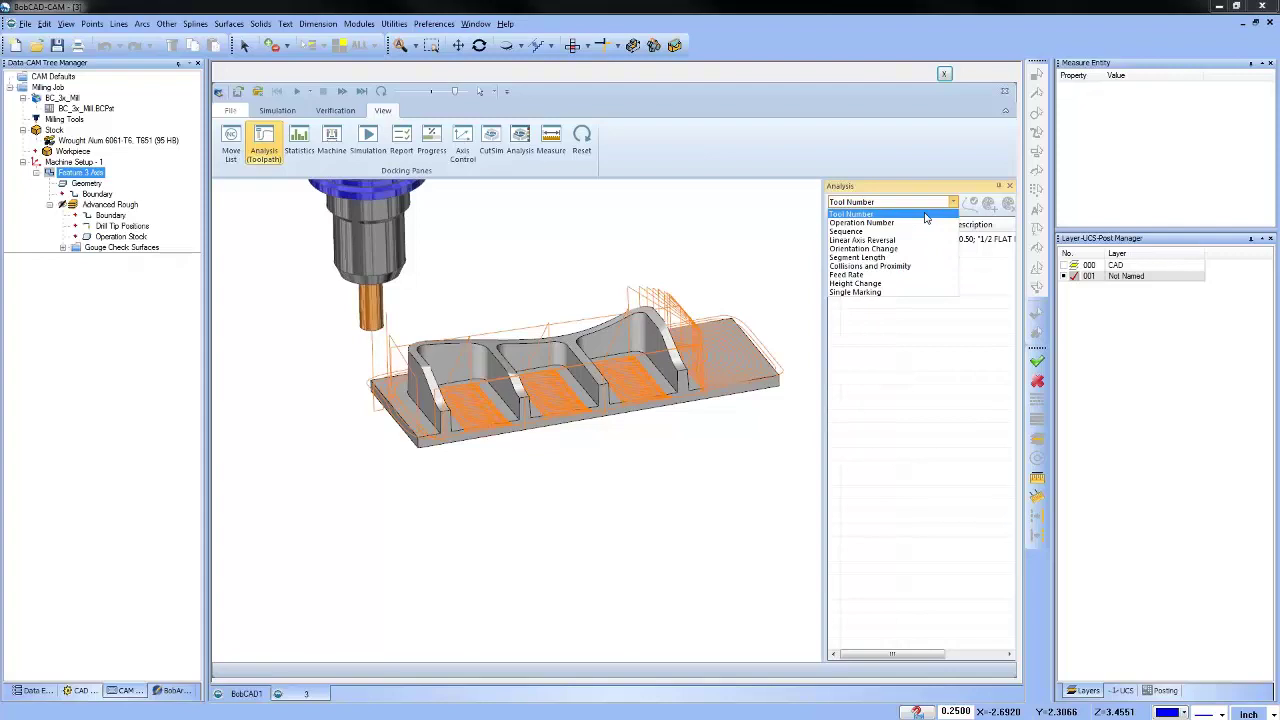
left_click(925, 284)
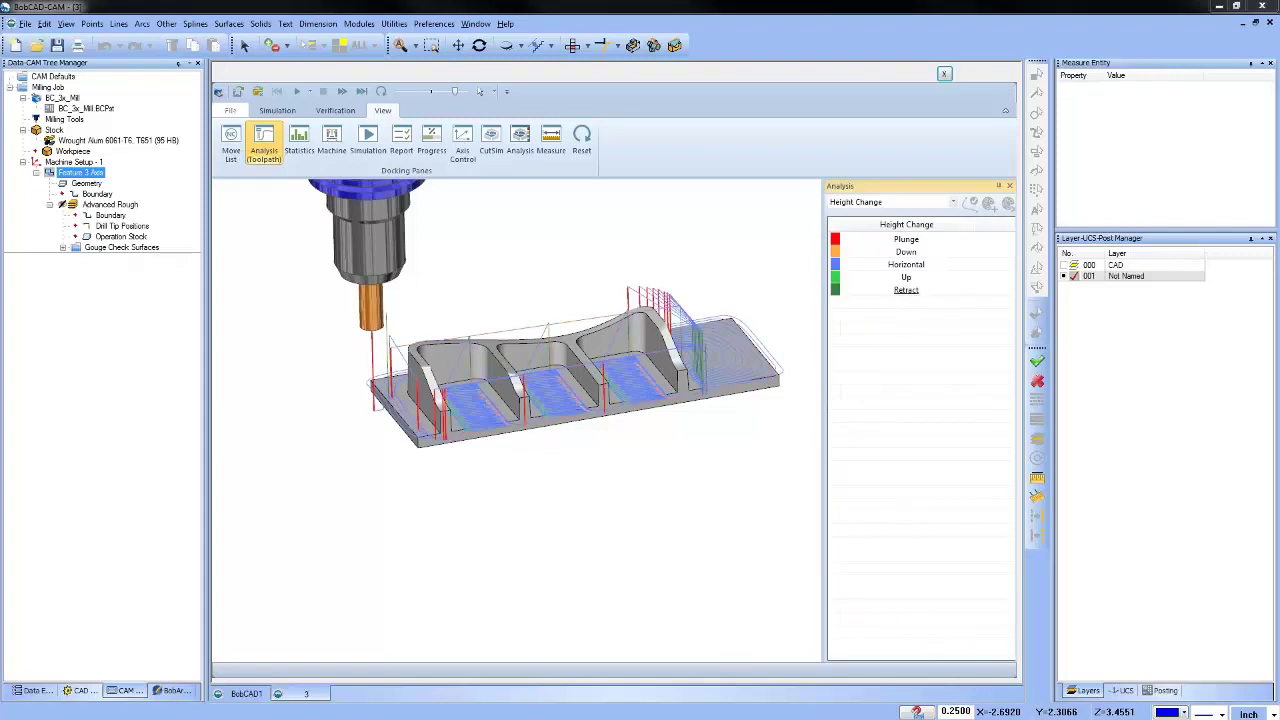
Examine the height-change colours of the roughing passes across the pocket floors up close.
middle_click_drag(591, 443, 600, 429)
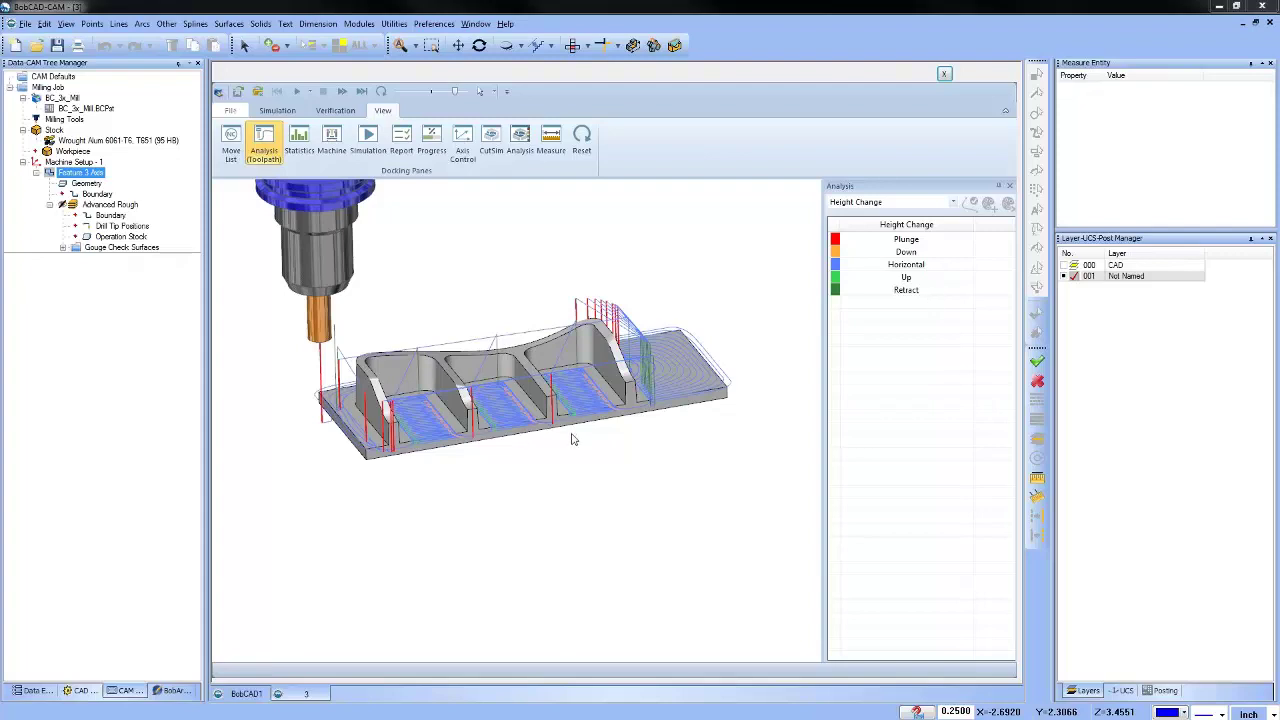
scroll(717, 472, "down", 1)
middle_click_drag(717, 472, 563, 507)
scroll(543, 466, "up", 2)
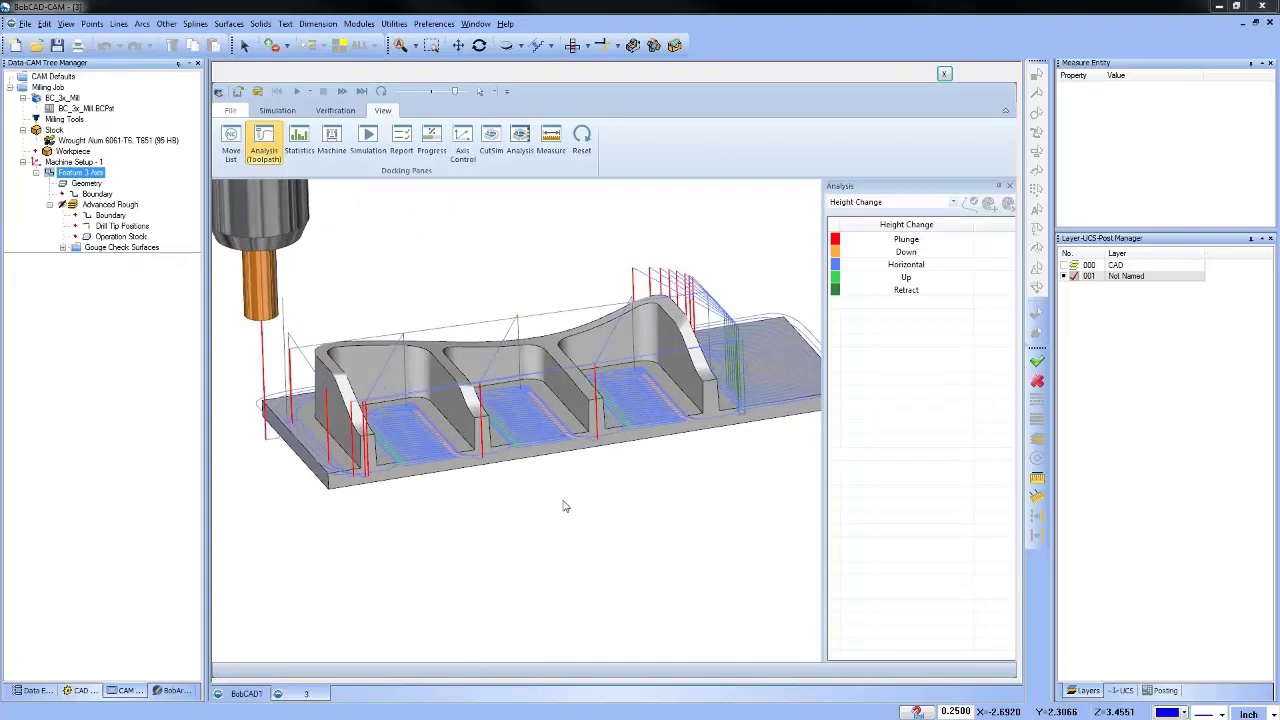
scroll(530, 424, "up", 5)
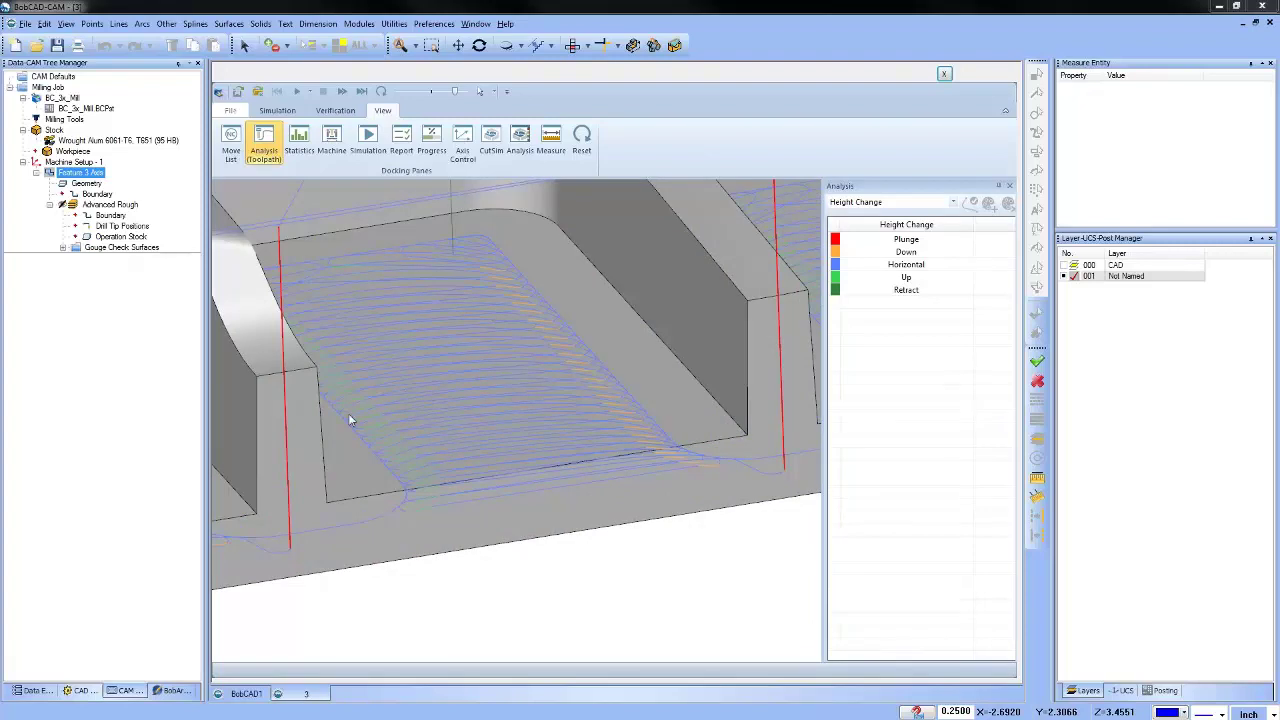
scroll(397, 396, "up", 3)
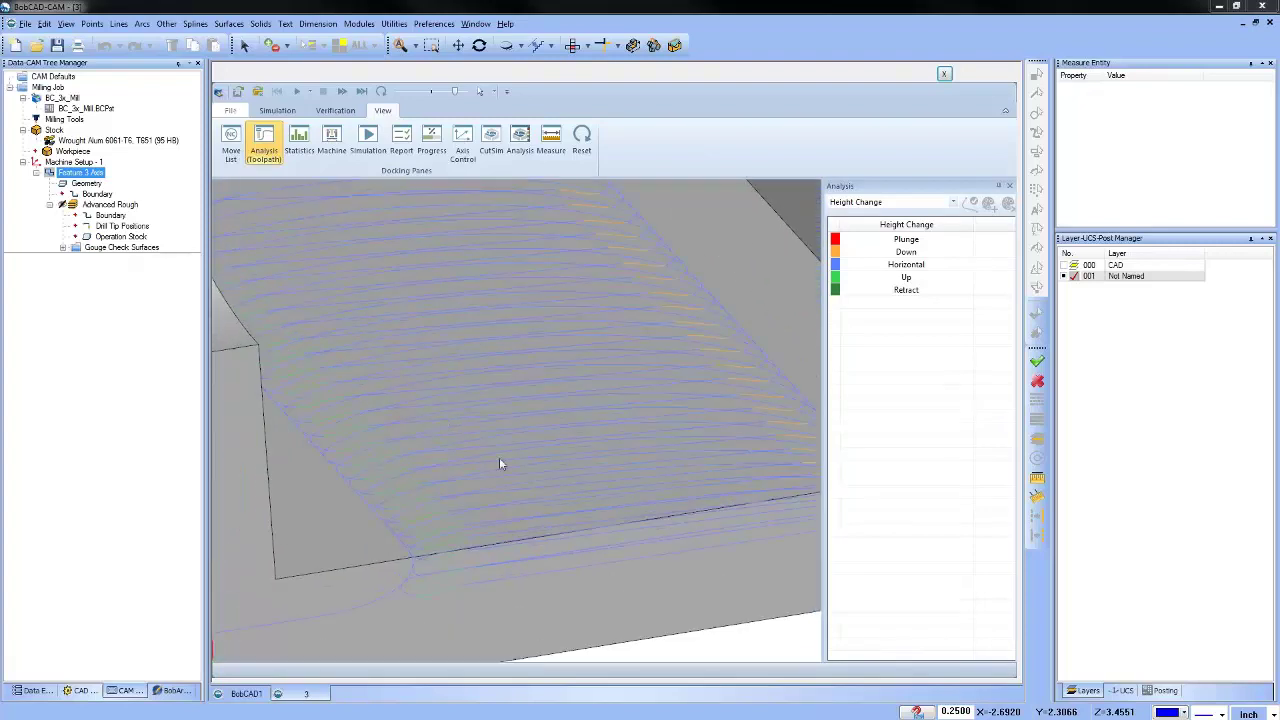
mouse_move(499, 457)
middle_mouse_down()
mouse_move(464, 438)
mouse_move(491, 437)
middle_mouse_up()
scroll(491, 436, "down", 5)
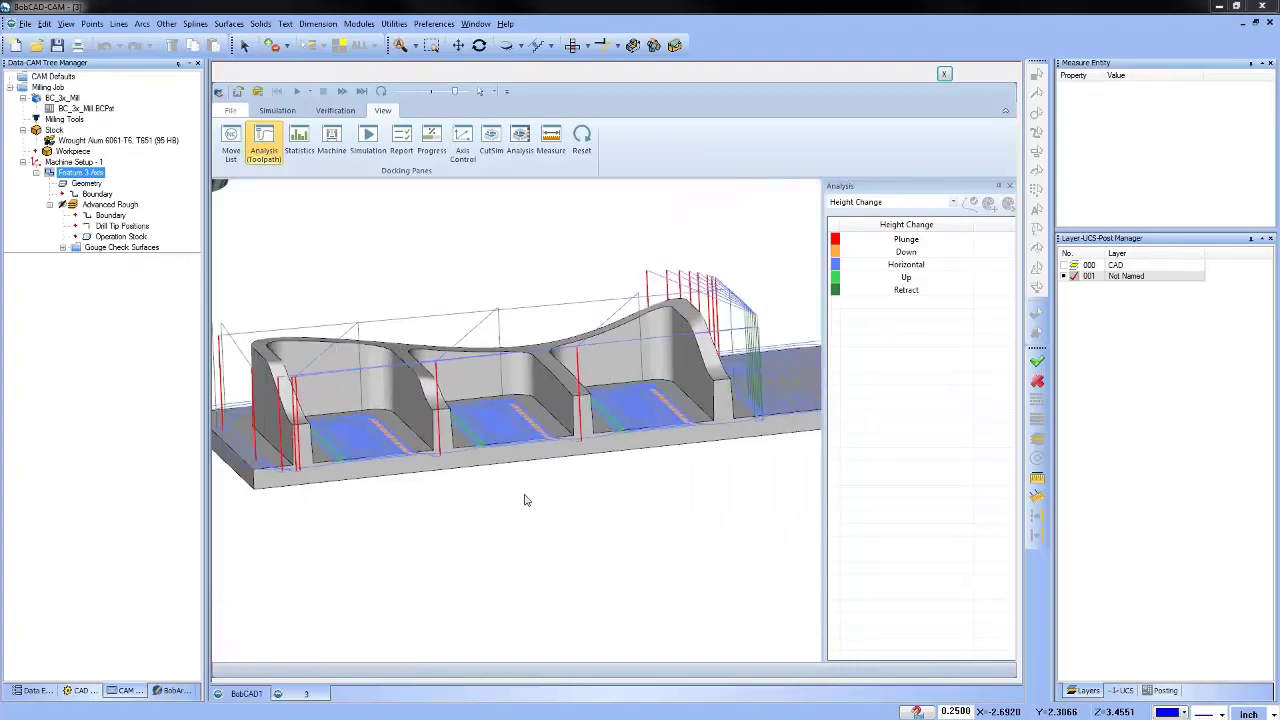
Examine the red plunge moves beside the ribs and behind the tall end wall, and close the simulation.
mouse_move(523, 500)
middle_mouse_down()
mouse_move(527, 530)
mouse_move(526, 511)
mouse_move(543, 514)
middle_mouse_up()
scroll(523, 505, "up", 6)
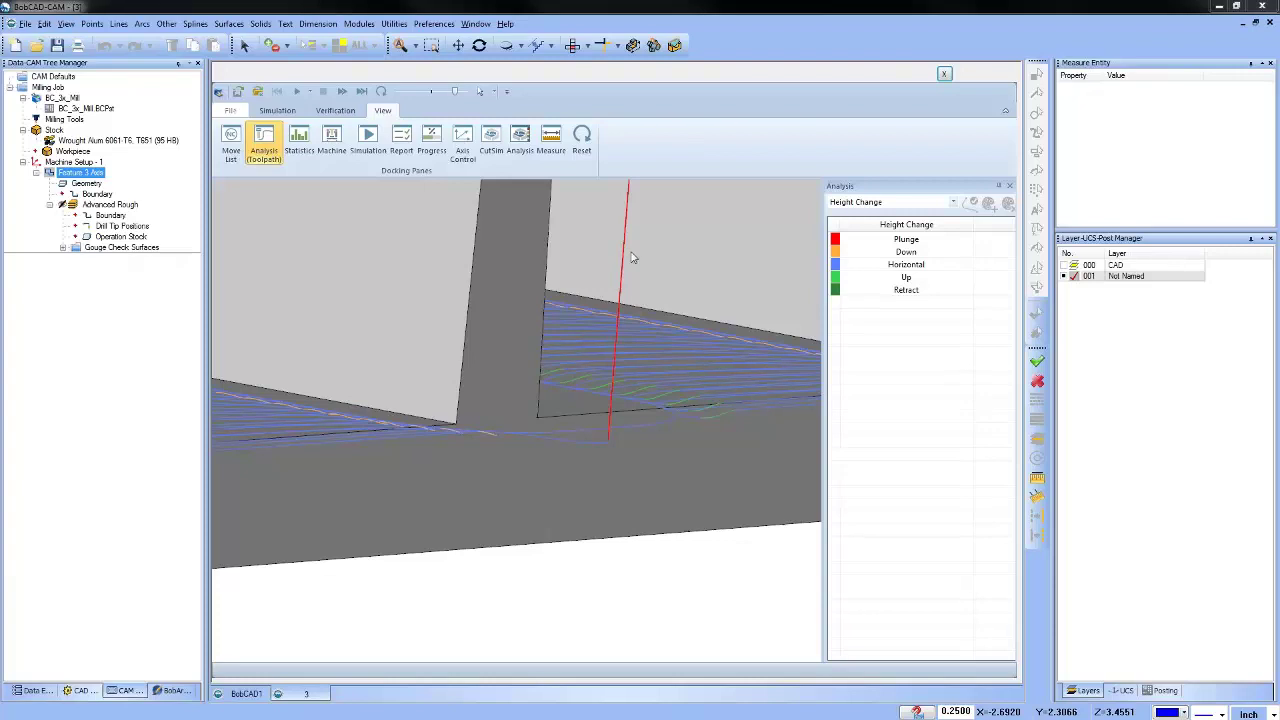
scroll(616, 462, "down", 5)
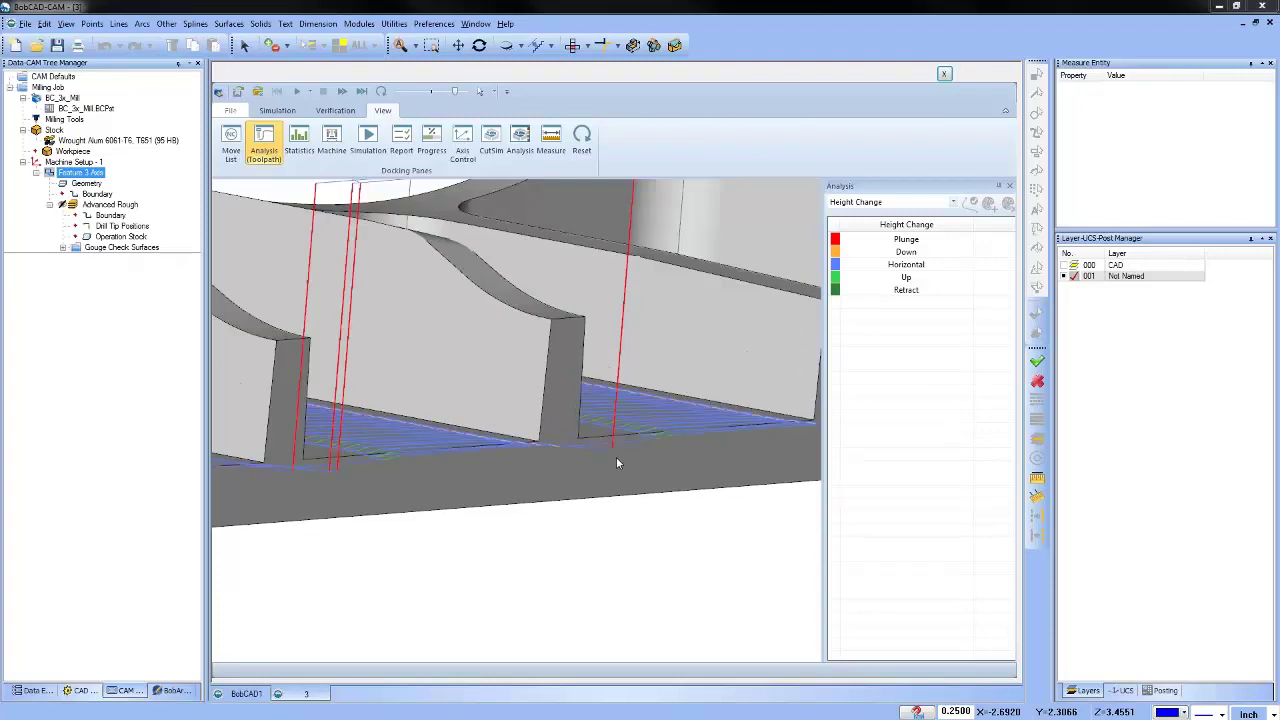
scroll(451, 467, "up", 5)
scroll(451, 467, "up", 1)
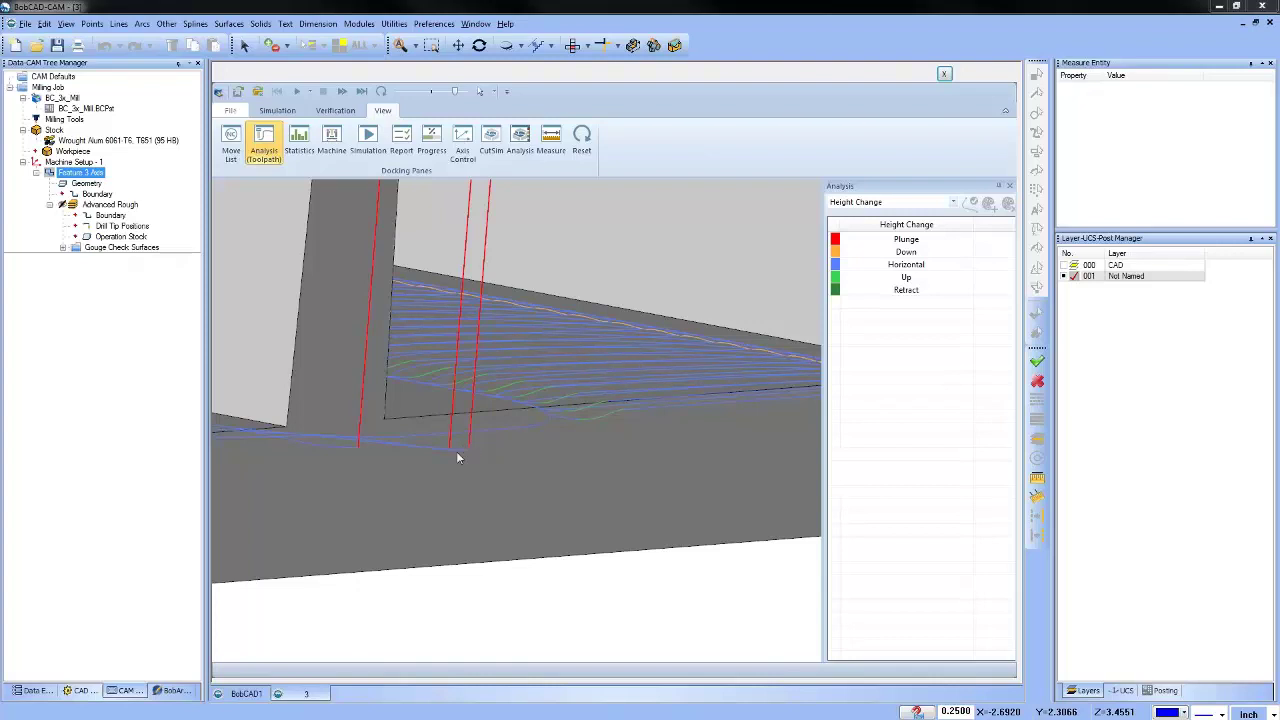
scroll(444, 456, "down", 6)
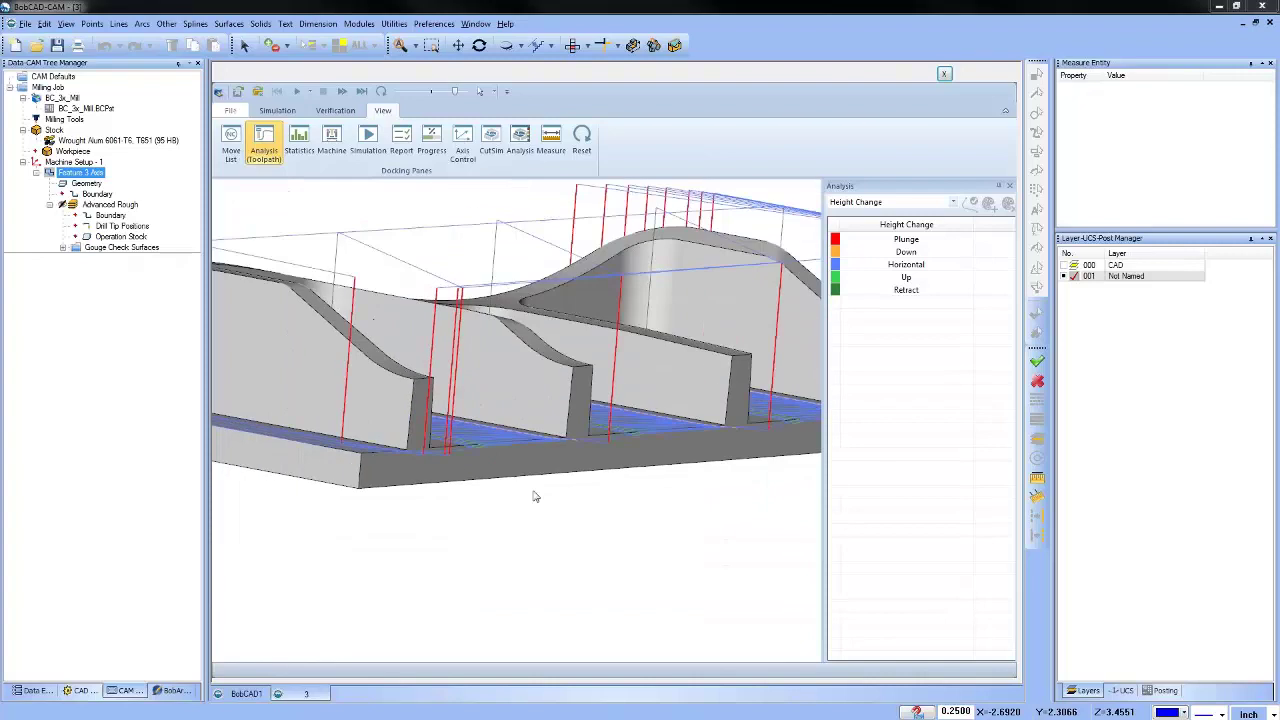
scroll(508, 510, "down", 4)
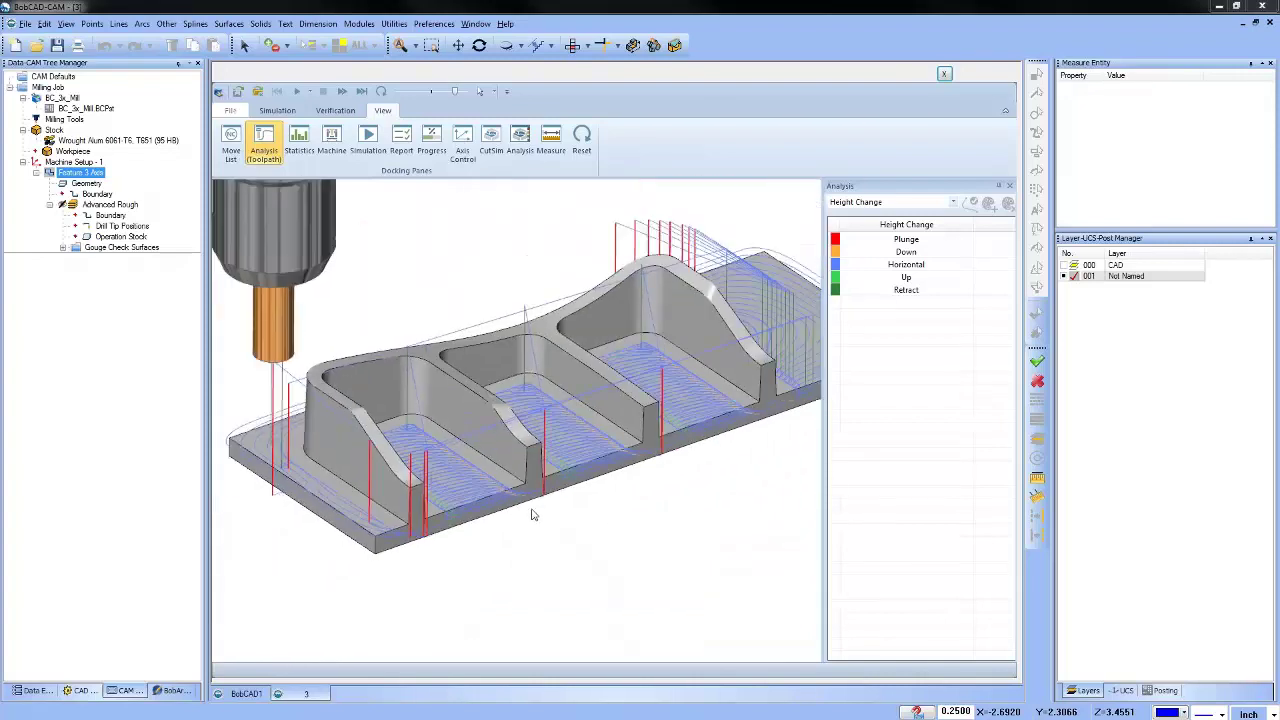
middle_click_drag(606, 529, 560, 480)
scroll(580, 460, "down", 3)
scroll(607, 447, "up", 8)
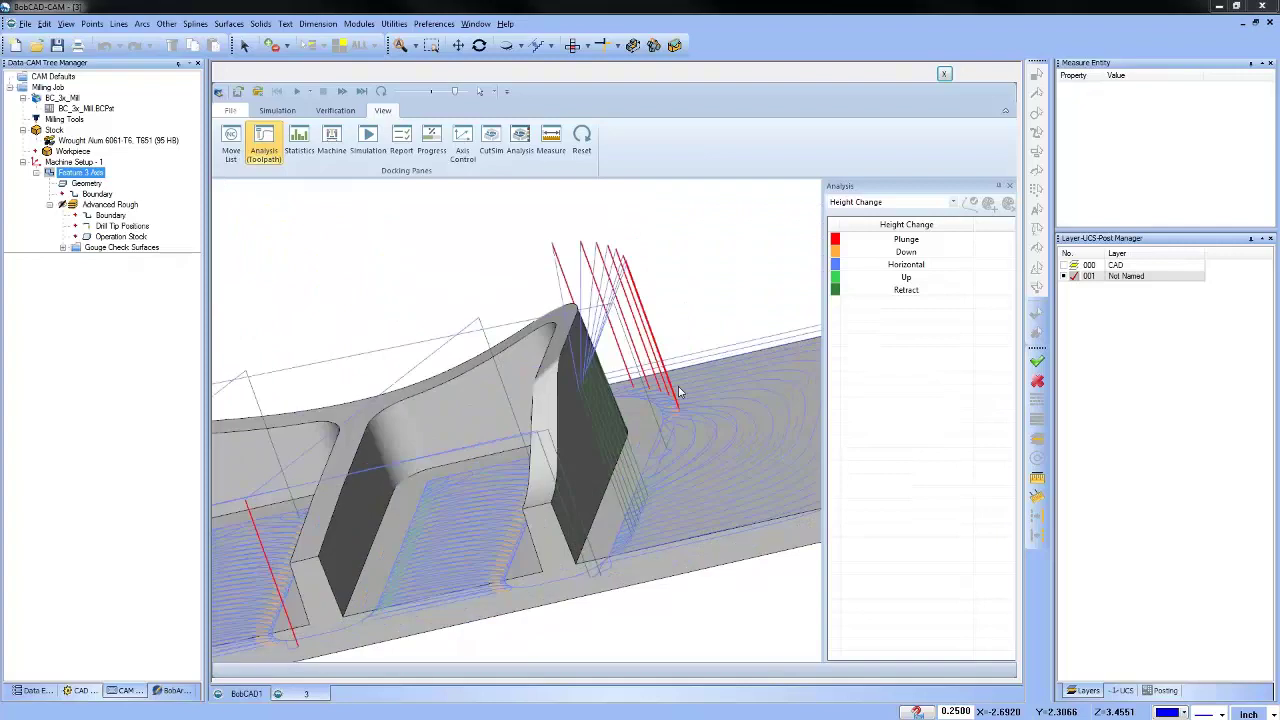
scroll(607, 447, "down", 2)
scroll(608, 440, "up", 2)
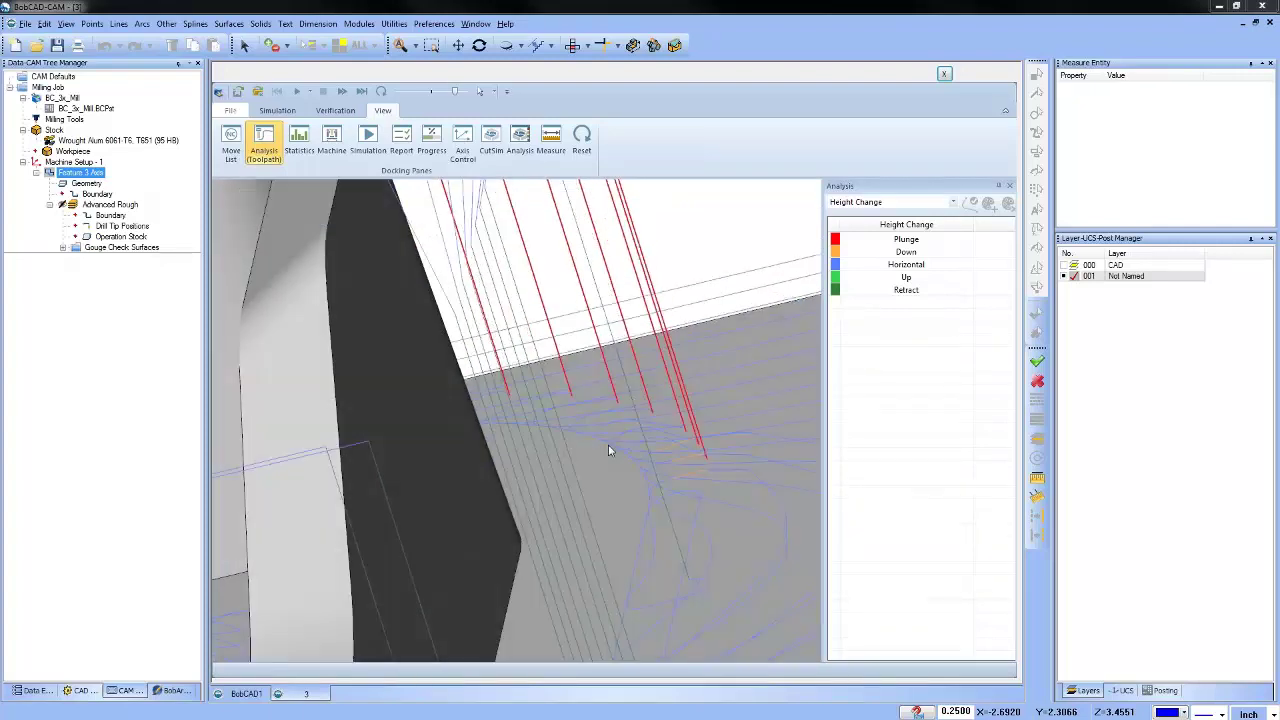
scroll(608, 444, "down", 5)
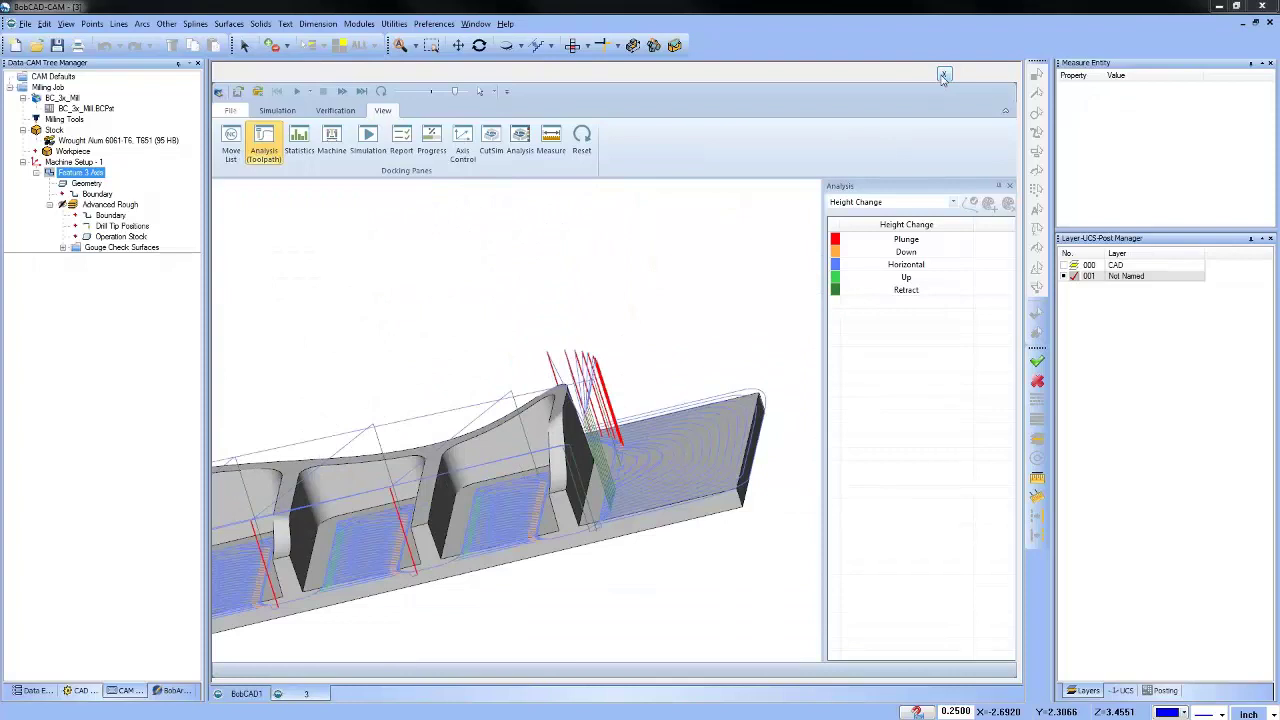
left_click(943, 75)
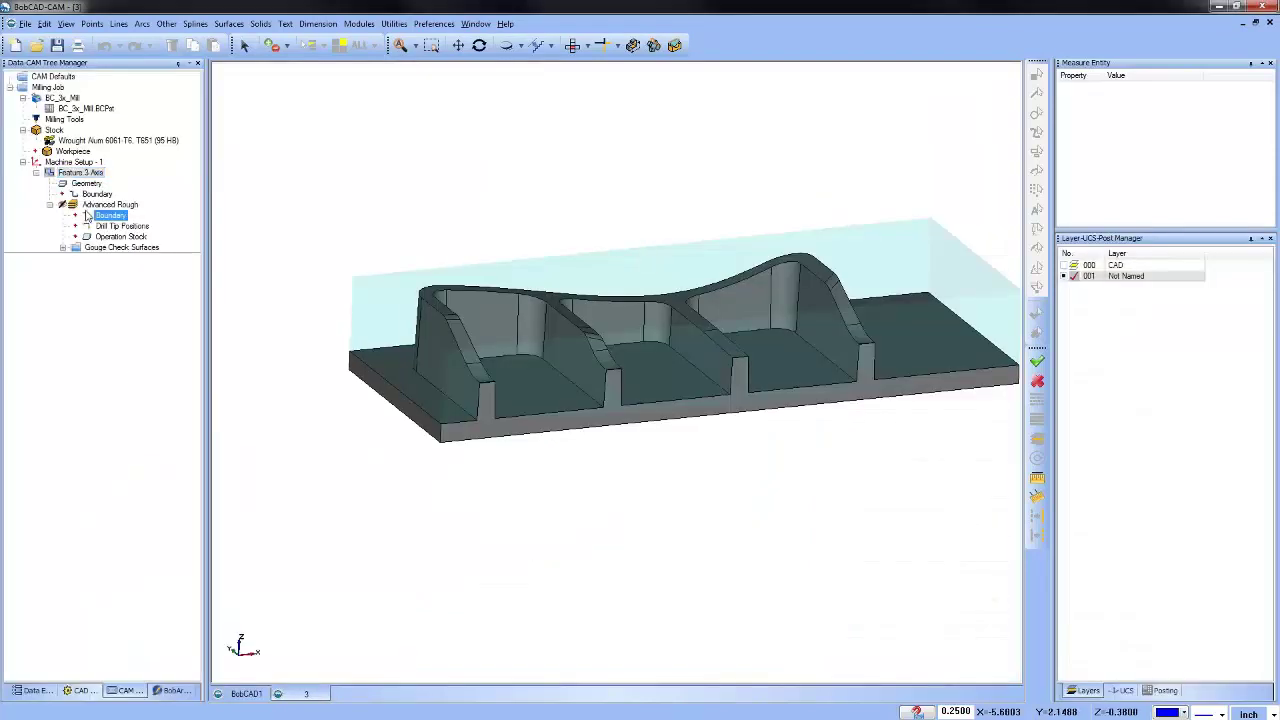
Edit Feature 3 Axis to use Vertical Arc leads for the Advanced Rough operation and compute the toolpath.
right_click(82, 175)
left_click(266, 216)
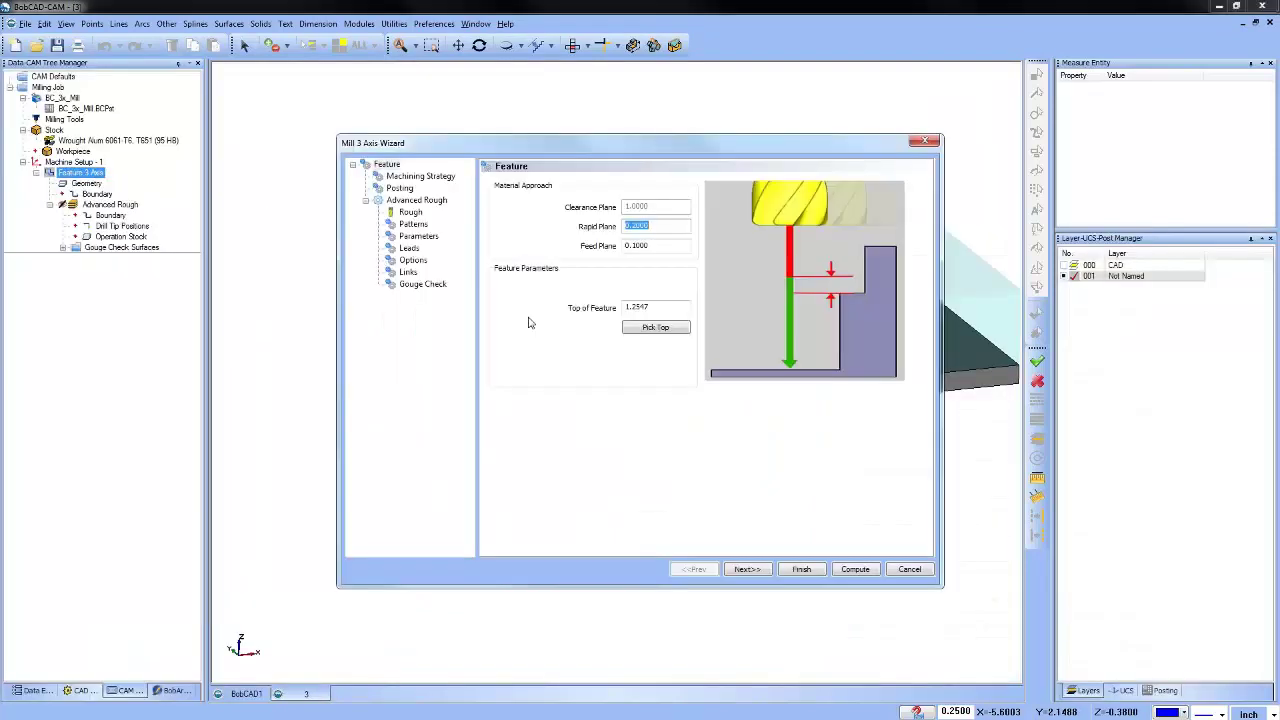
left_click(424, 284)
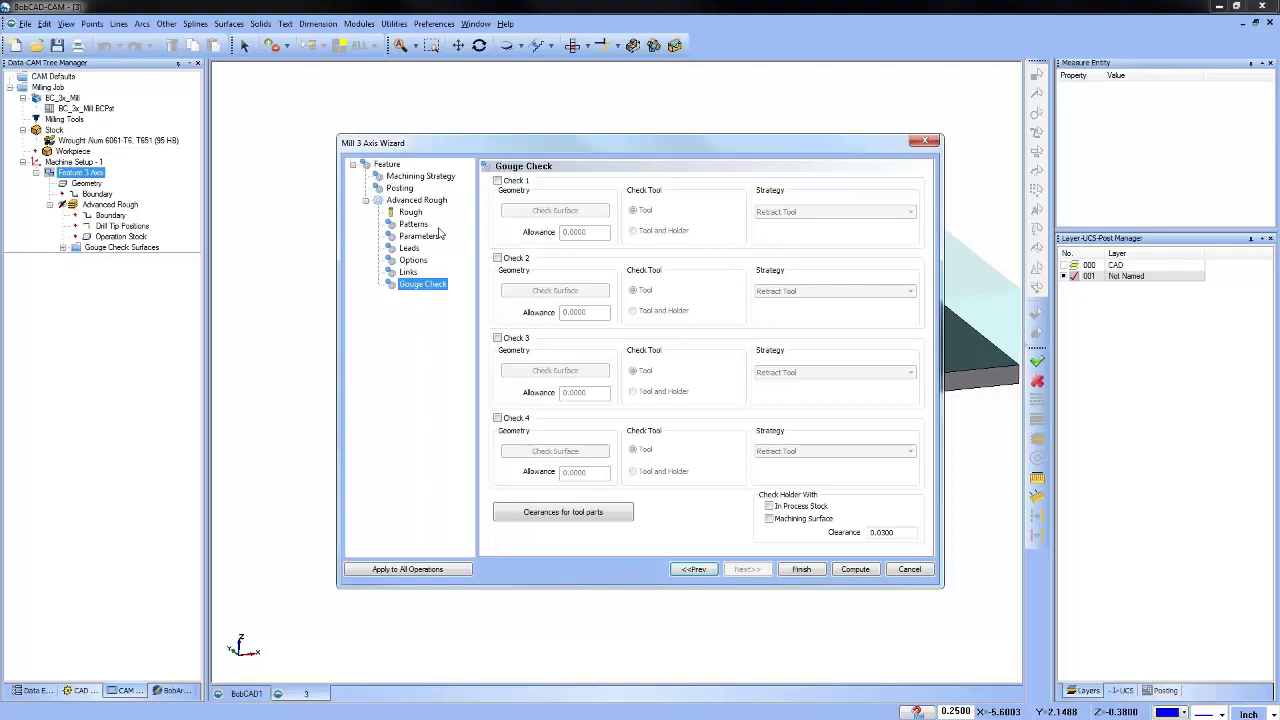
left_click(410, 248)
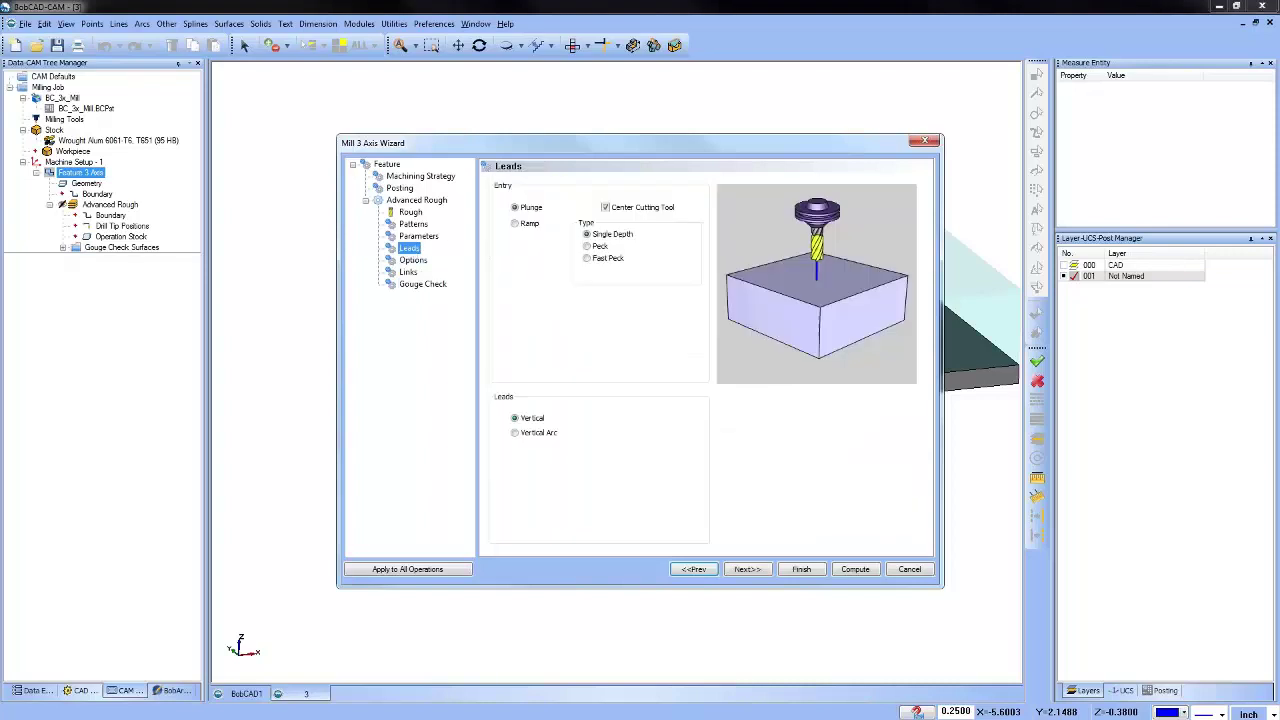
left_click(516, 432)
left_click(855, 570)
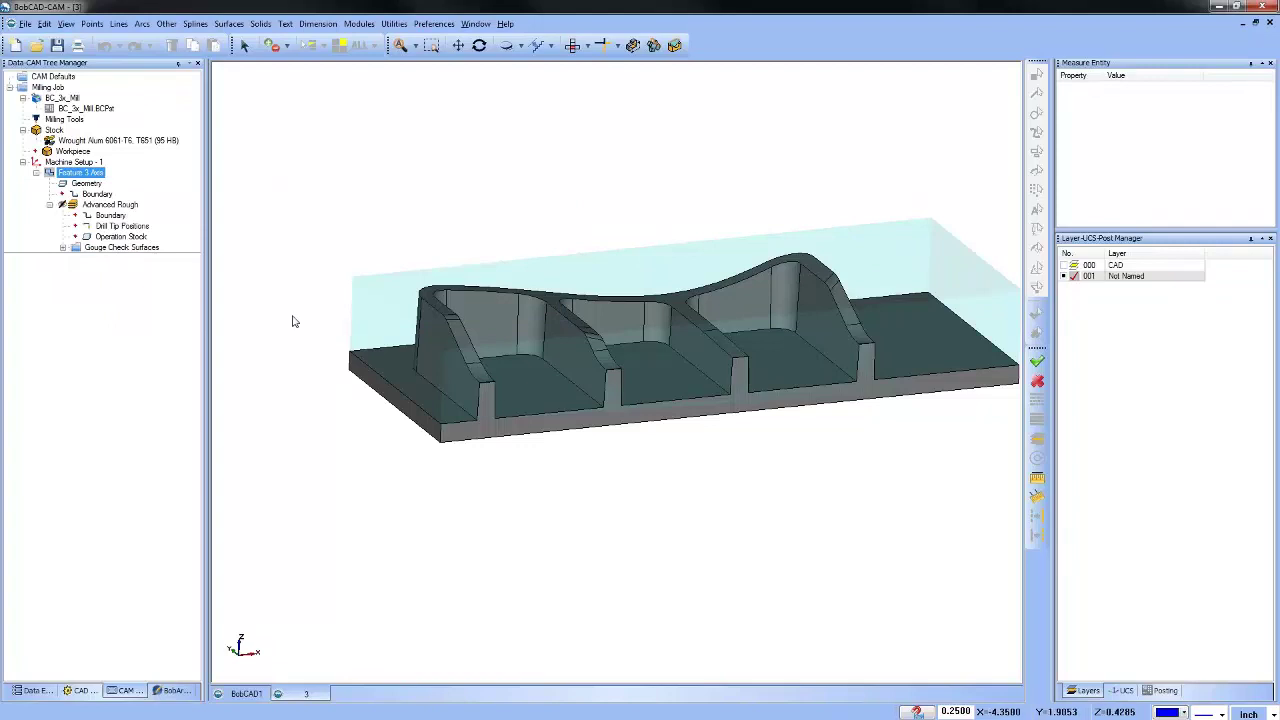
Examine the recomputed Advanced Rough toolpath and its vertical arc leads, using the Front view for a close look.
left_click(118, 205)
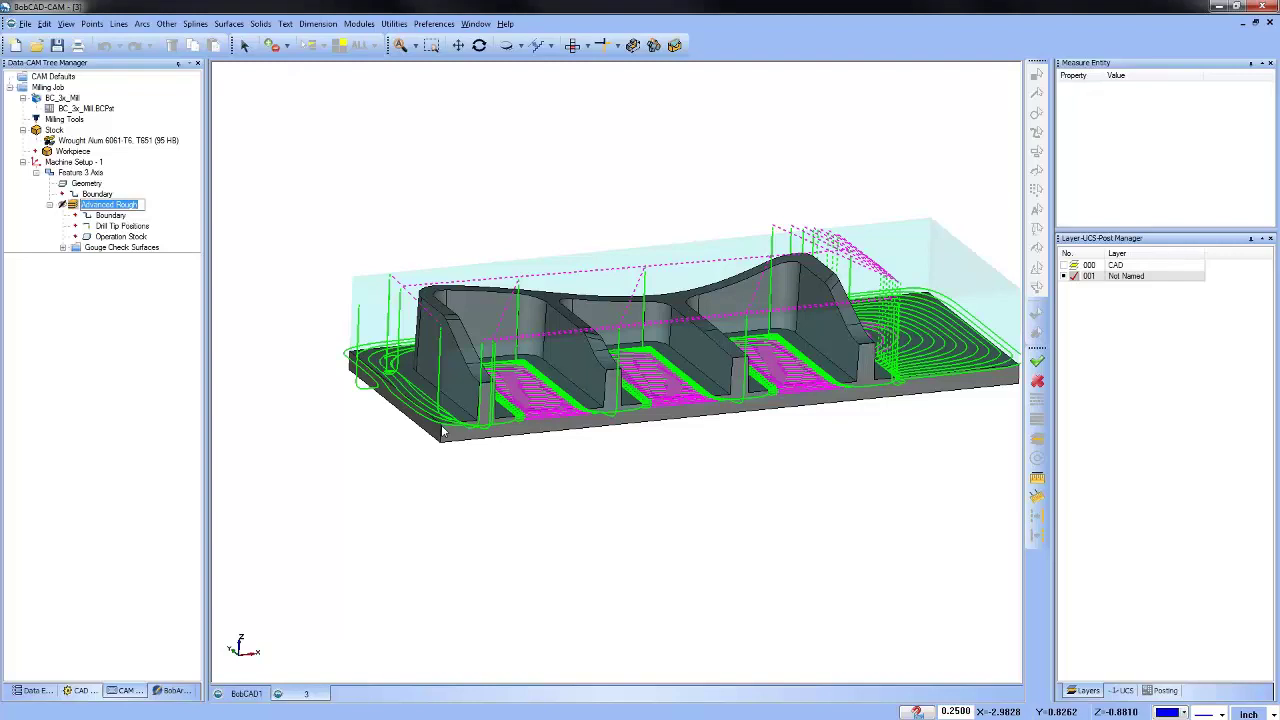
middle_click_drag(443, 432, 640, 400)
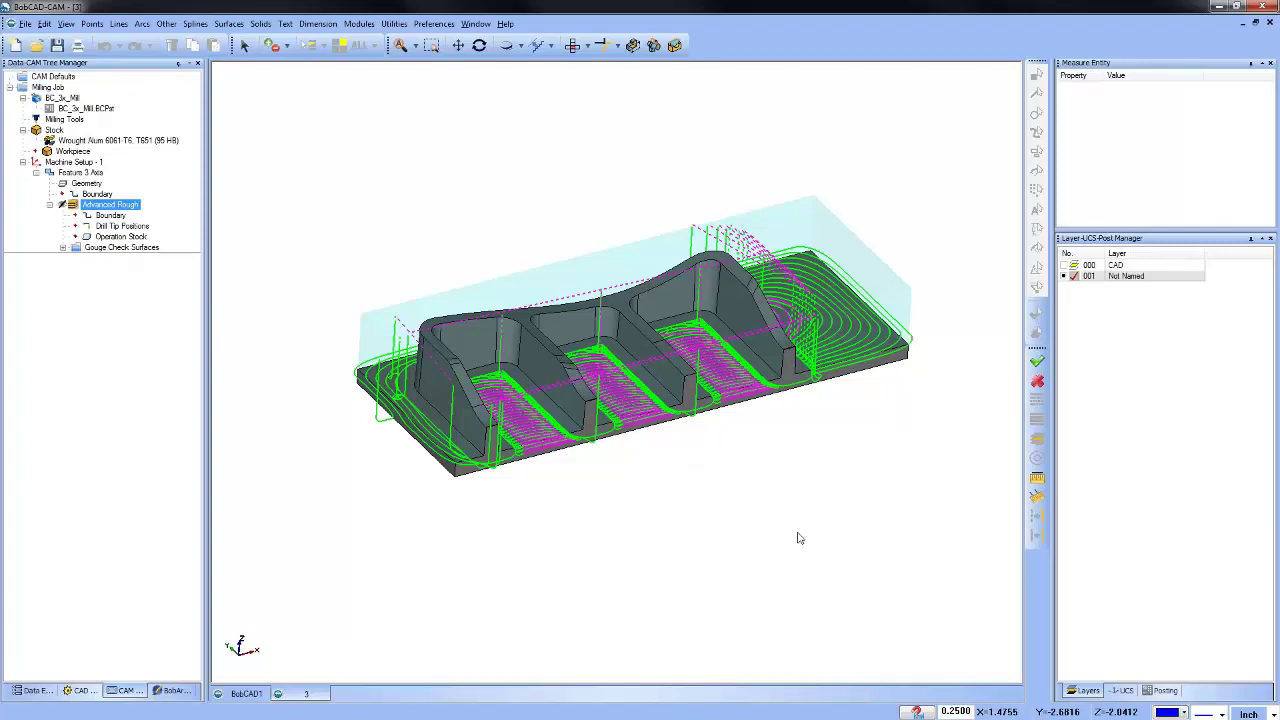
middle_click_drag(830, 539, 771, 486)
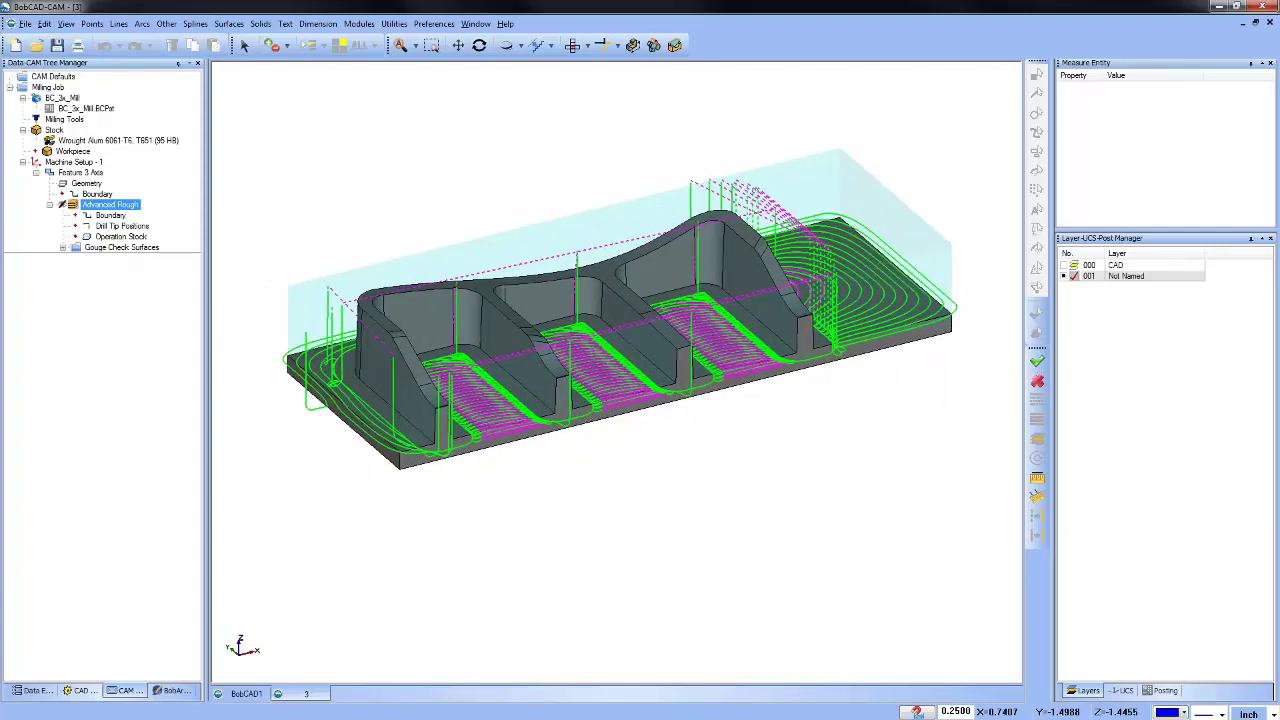
left_click(587, 46)
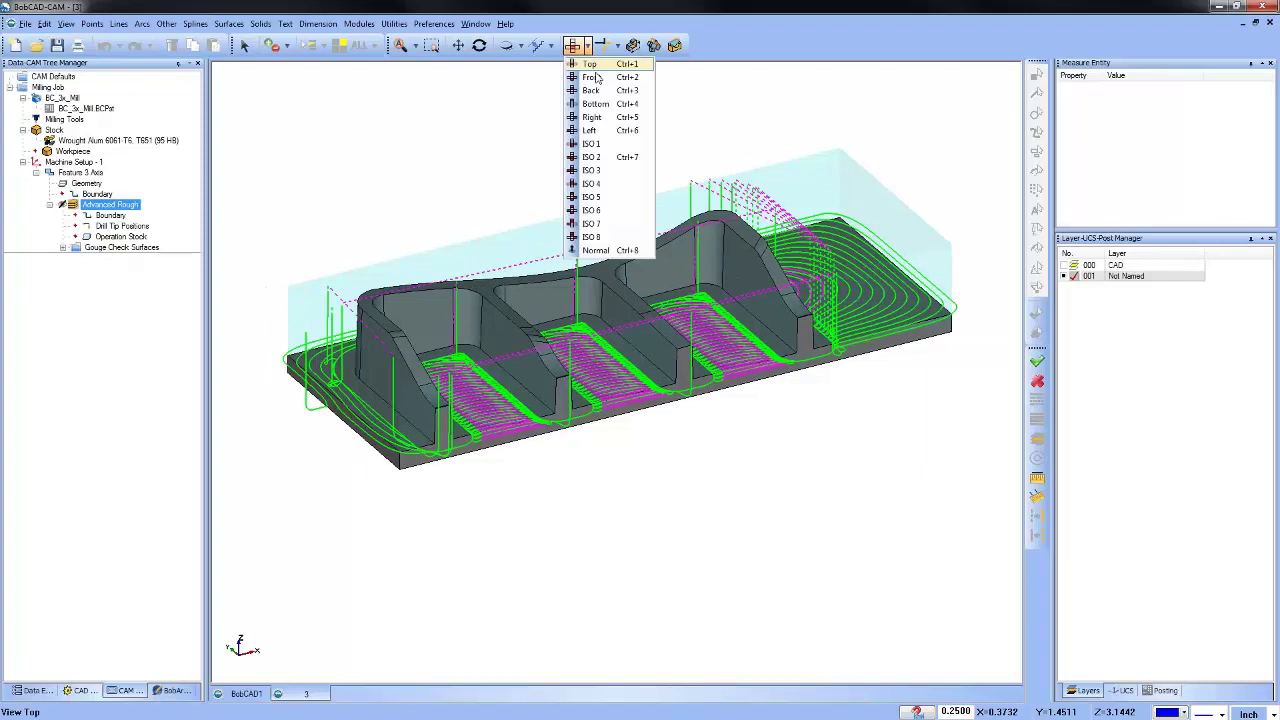
left_click(592, 77)
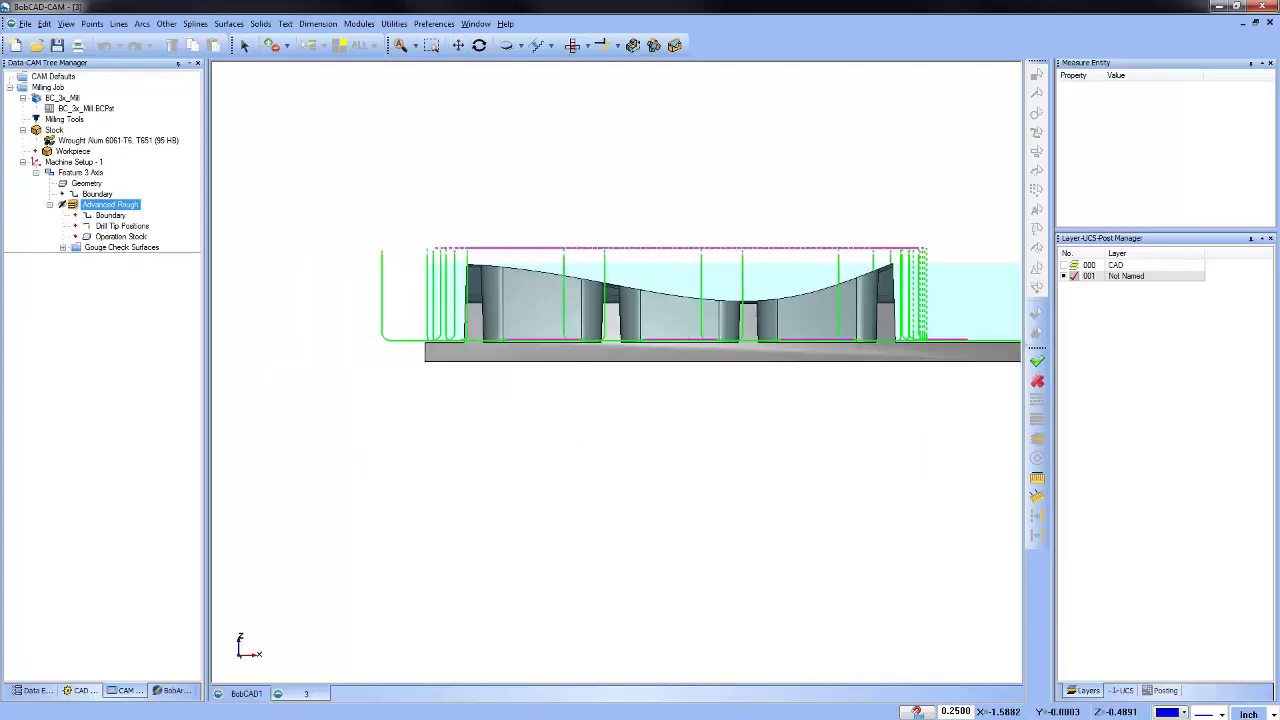
scroll(382, 342, "up", 5)
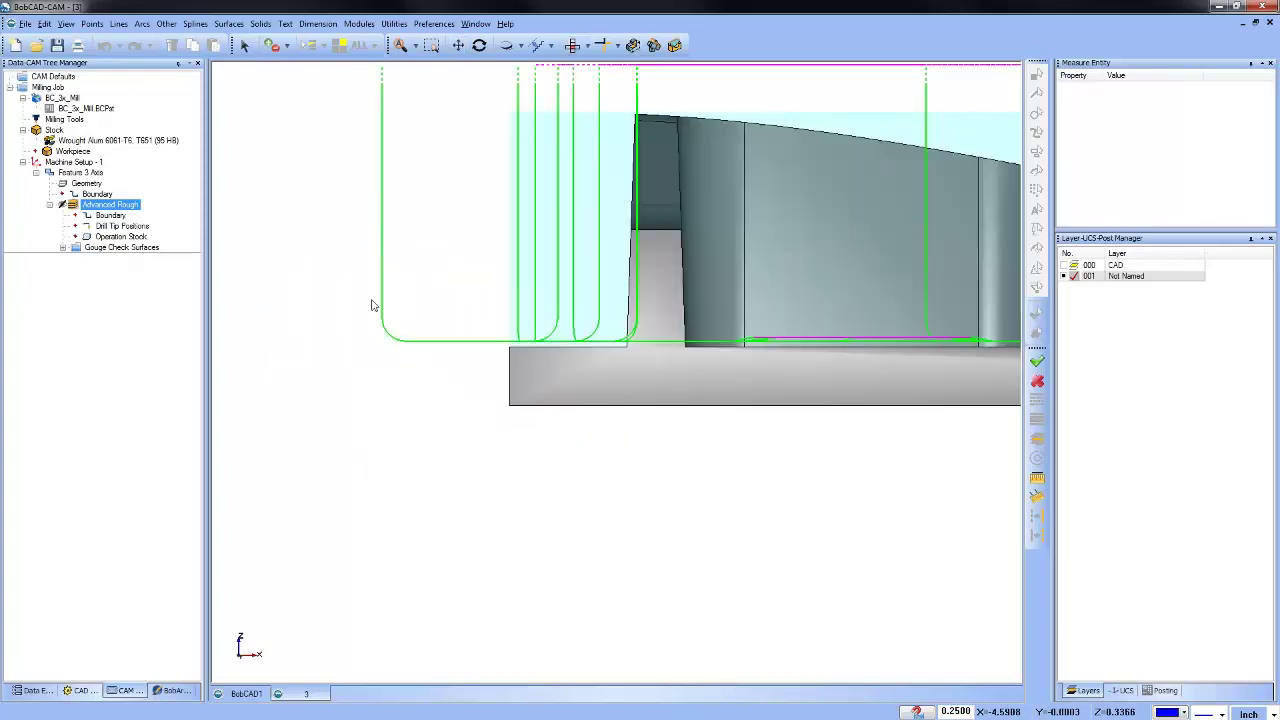
scroll(390, 335, "up", 2)
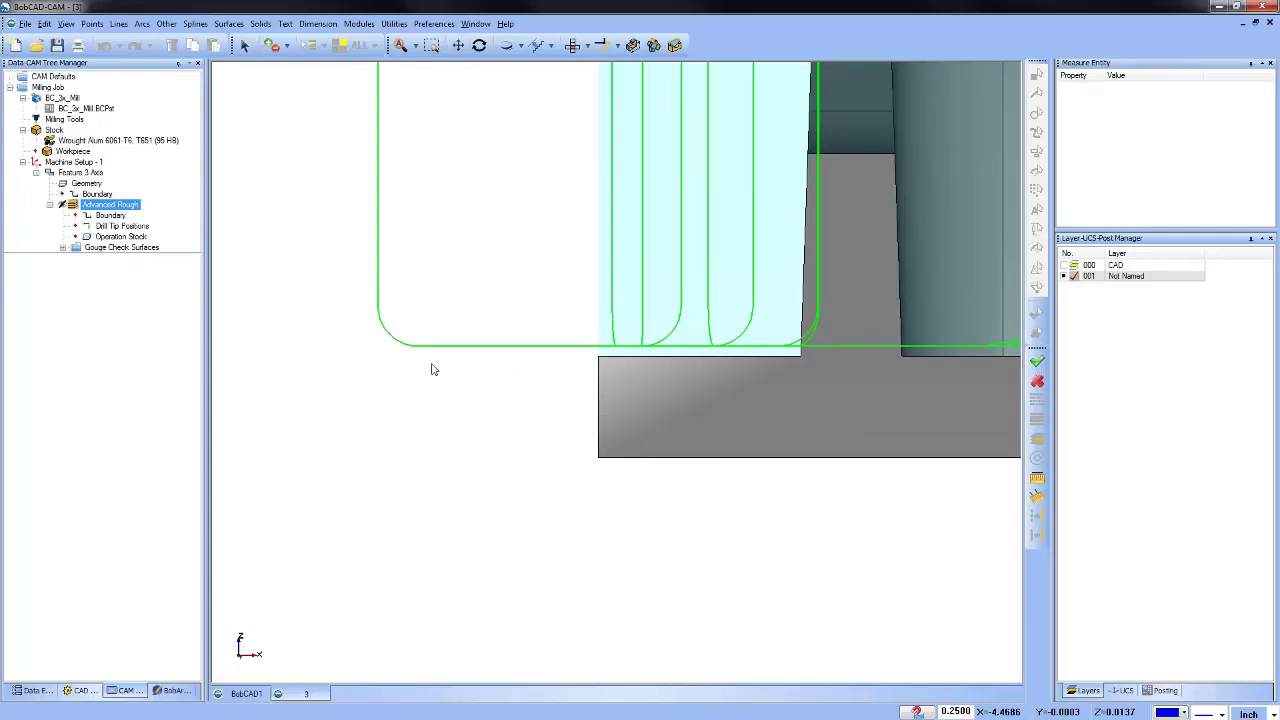
scroll(489, 350, "down", 3)
scroll(690, 350, "down", 1)
middle_click_drag(831, 380, 543, 382)
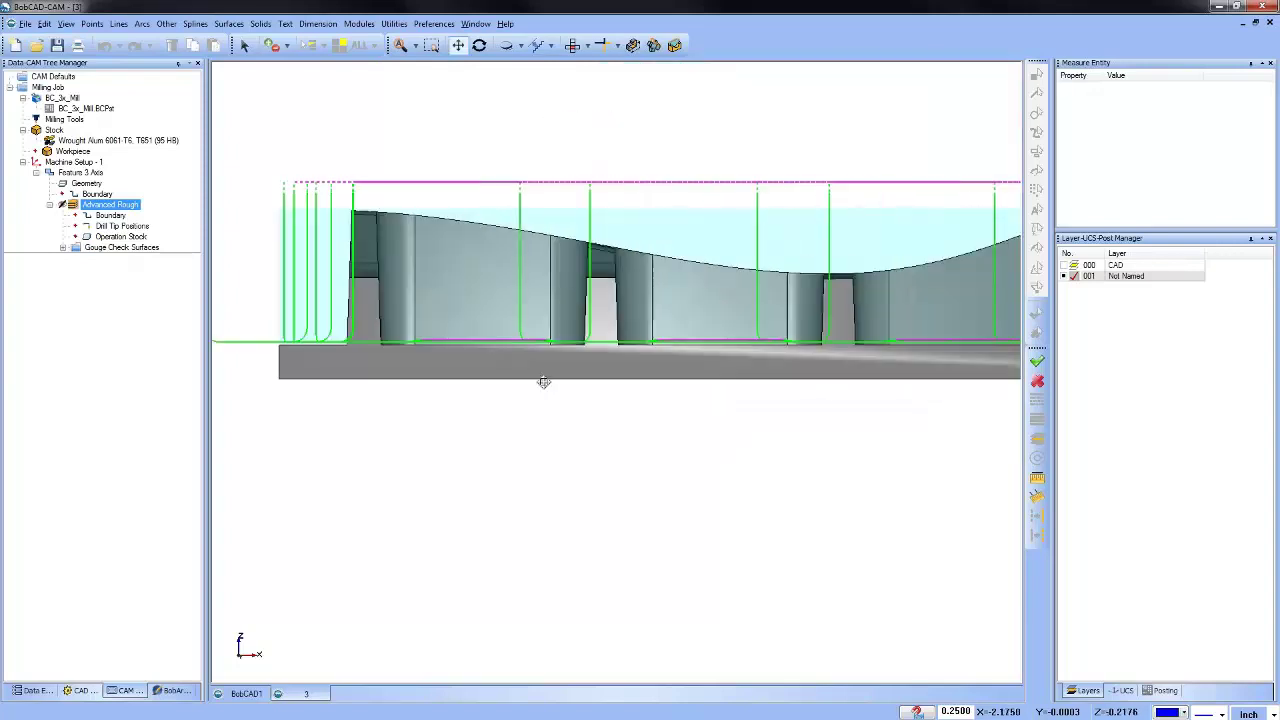
Inspect the arc leads and loops beside the tall end wall and in the pockets from angled views.
middle_click_drag(826, 391, 860, 430)
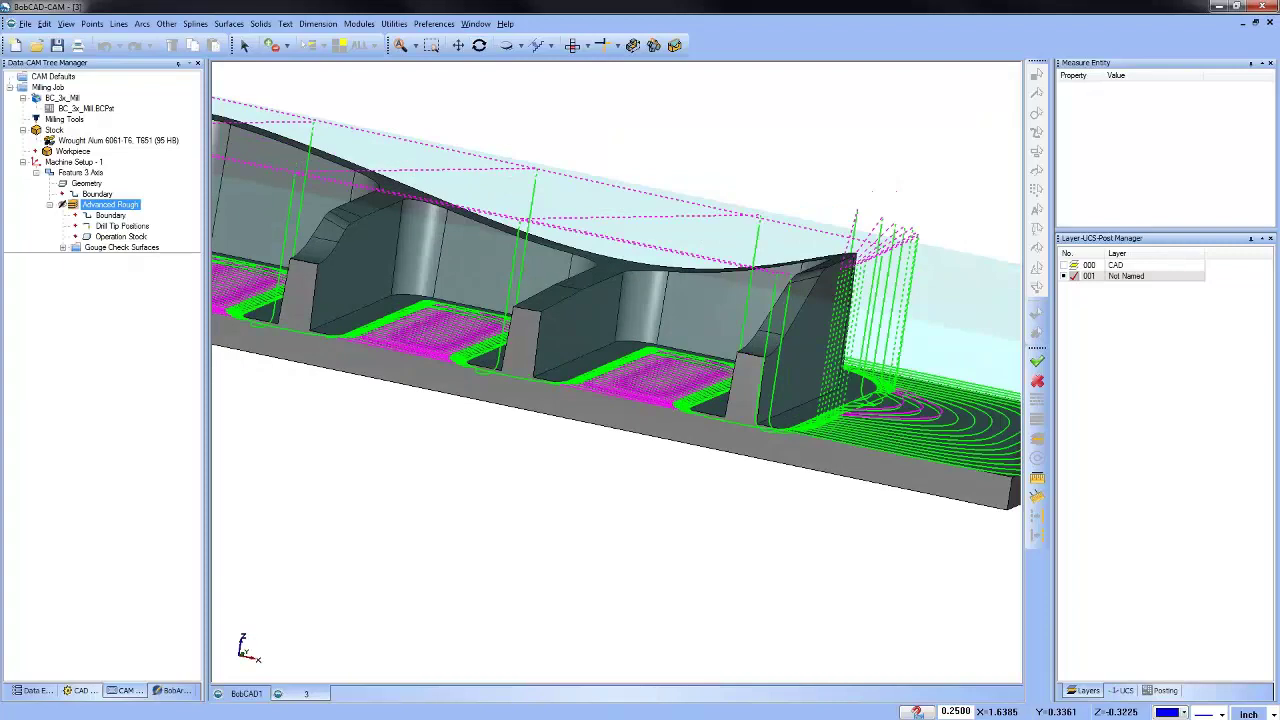
scroll(626, 326, "up", 5)
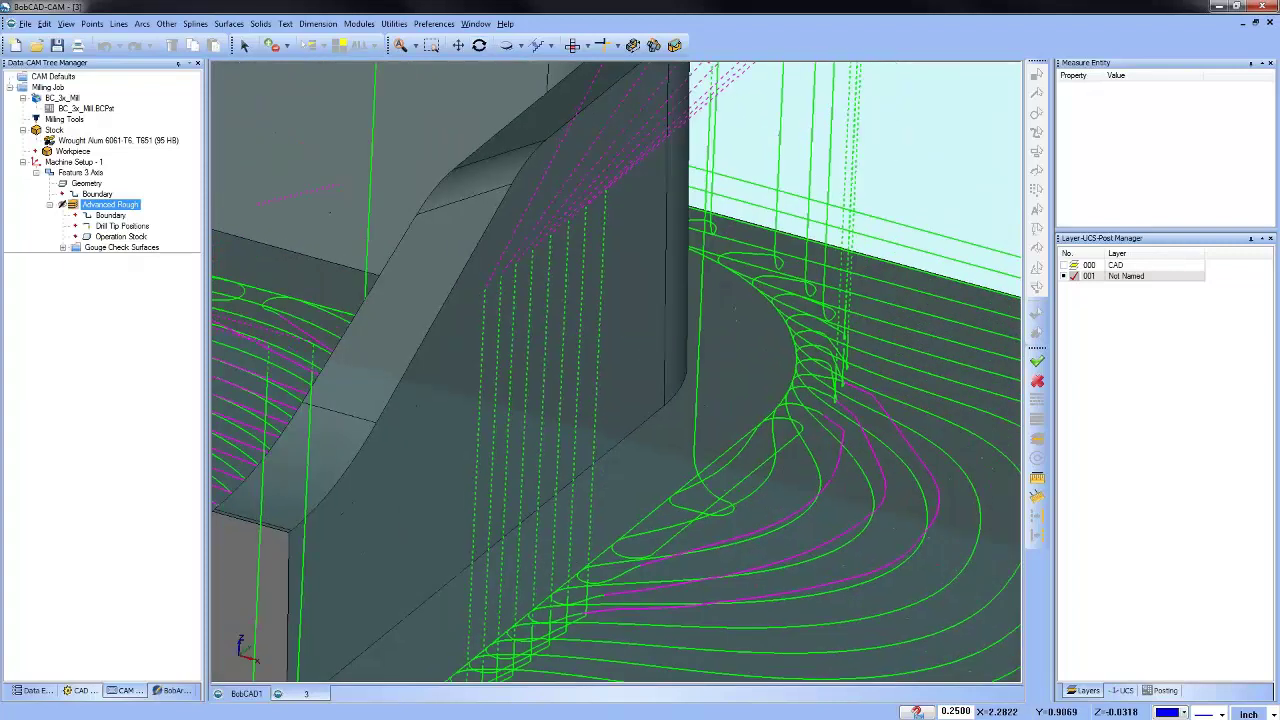
scroll(734, 251, "up", 4)
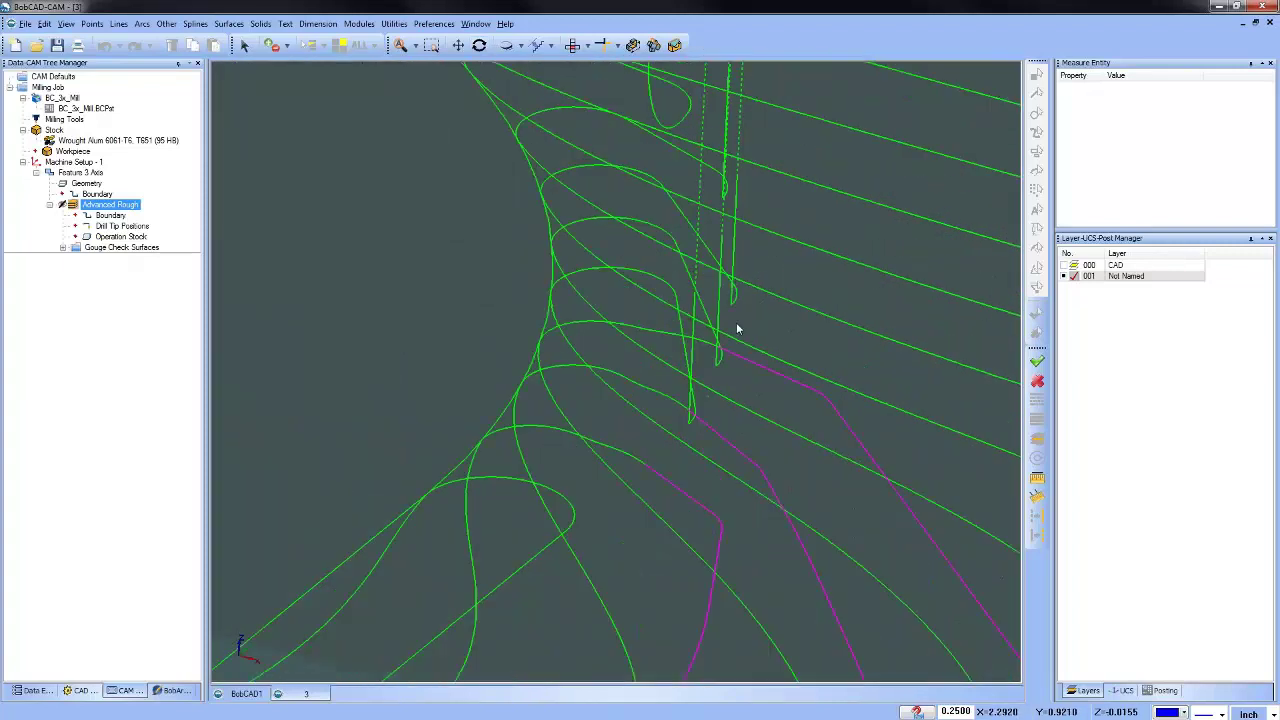
scroll(736, 322, "down", 6)
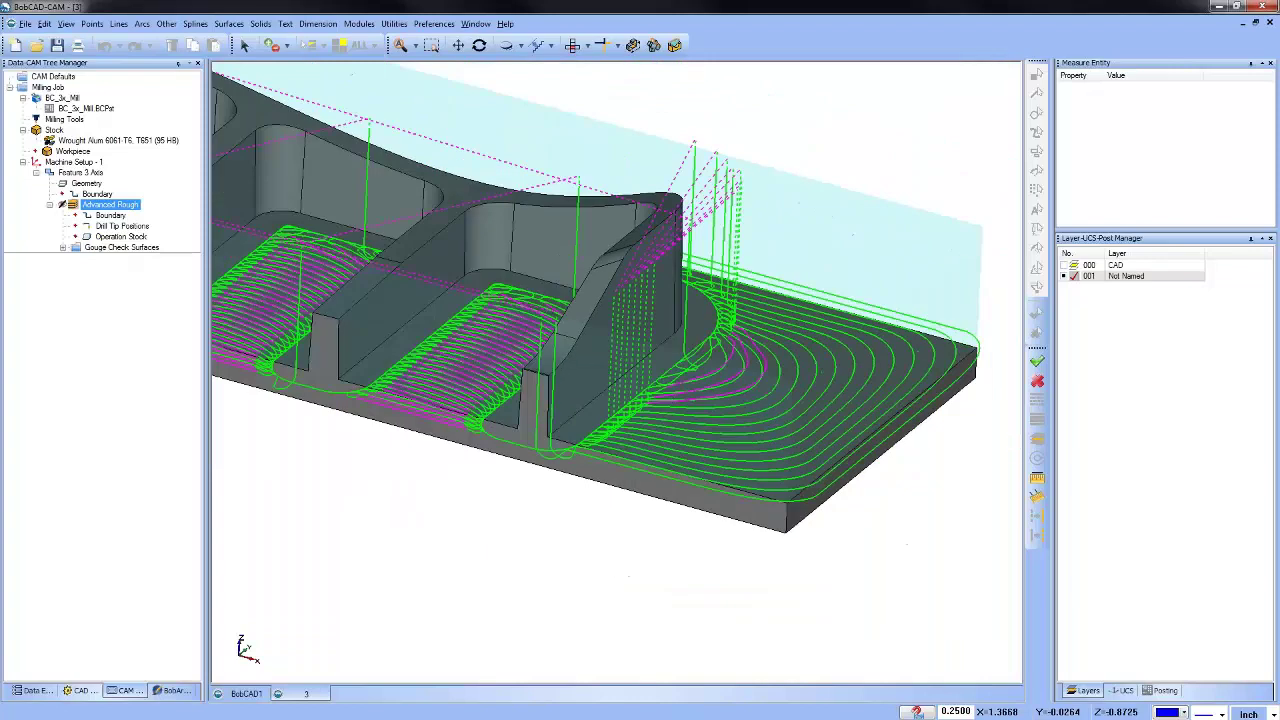
middle_click_drag(605, 428, 628, 478)
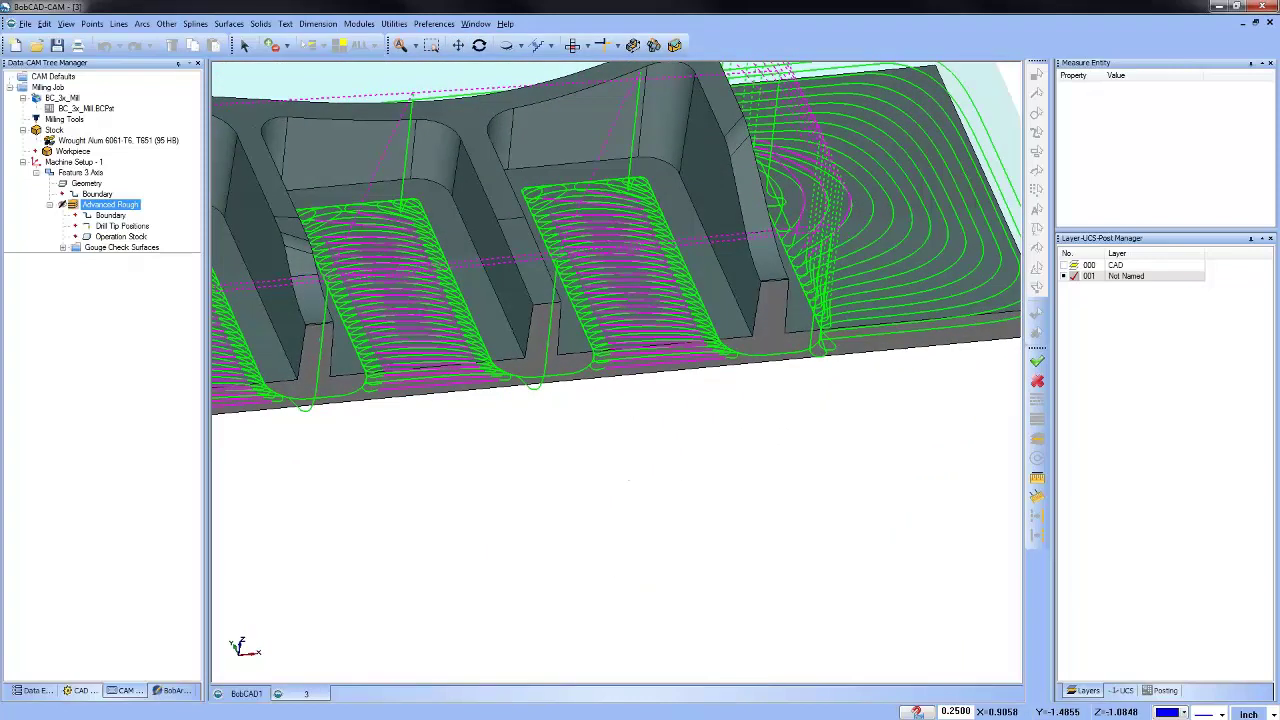
Start the machining simulation for the Advanced Rough toolpath with its vertical arc leads.
scroll(629, 431, "down", 5)
middle_click_drag(635, 433, 700, 457)
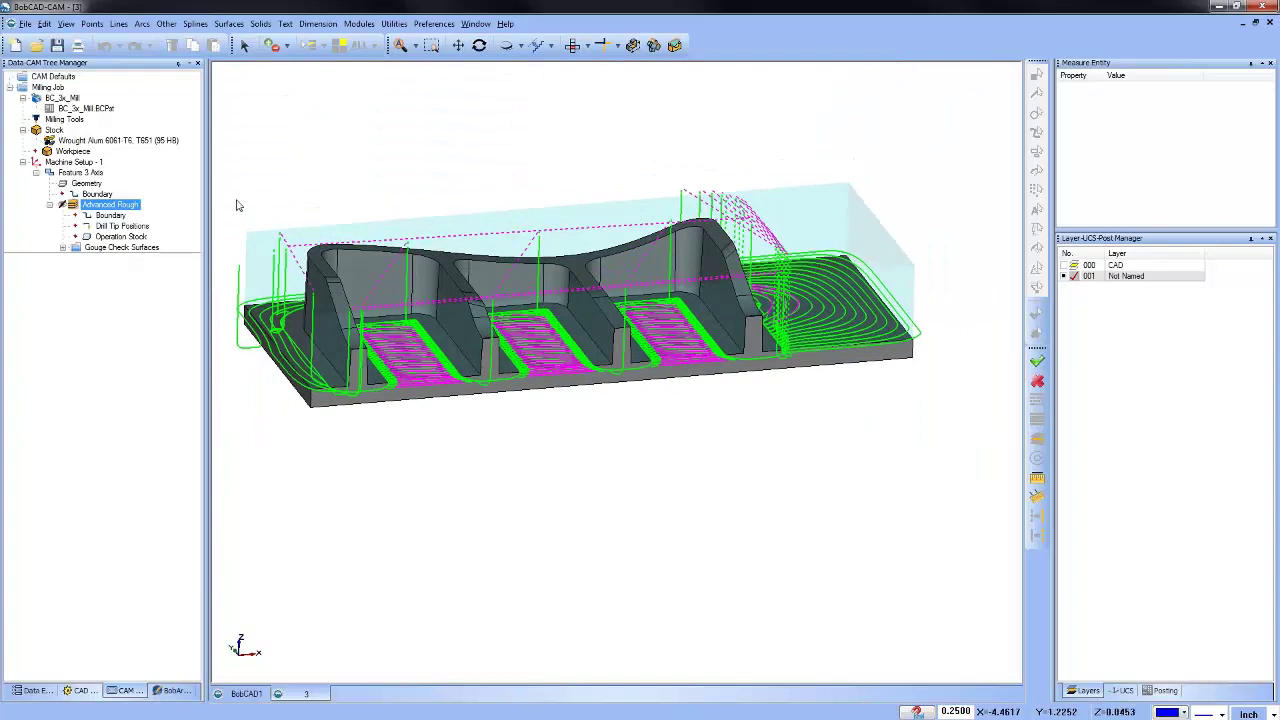
left_click(403, 25)
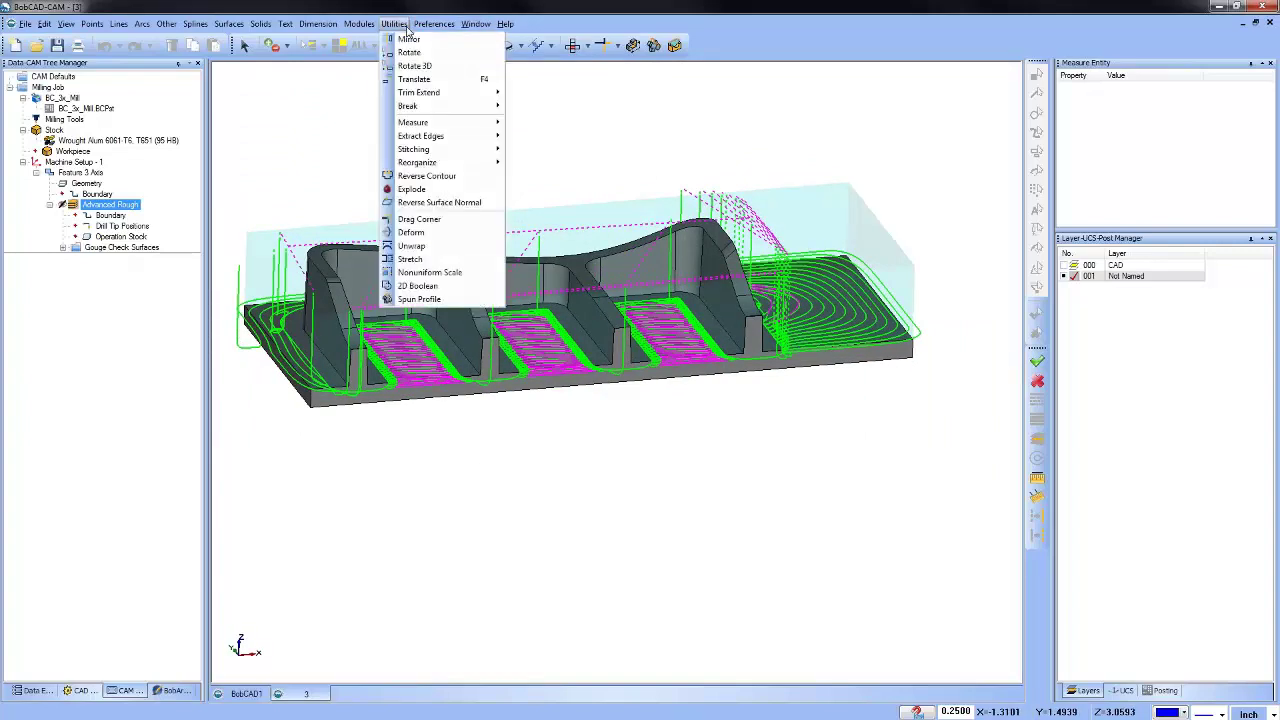
left_click(366, 25)
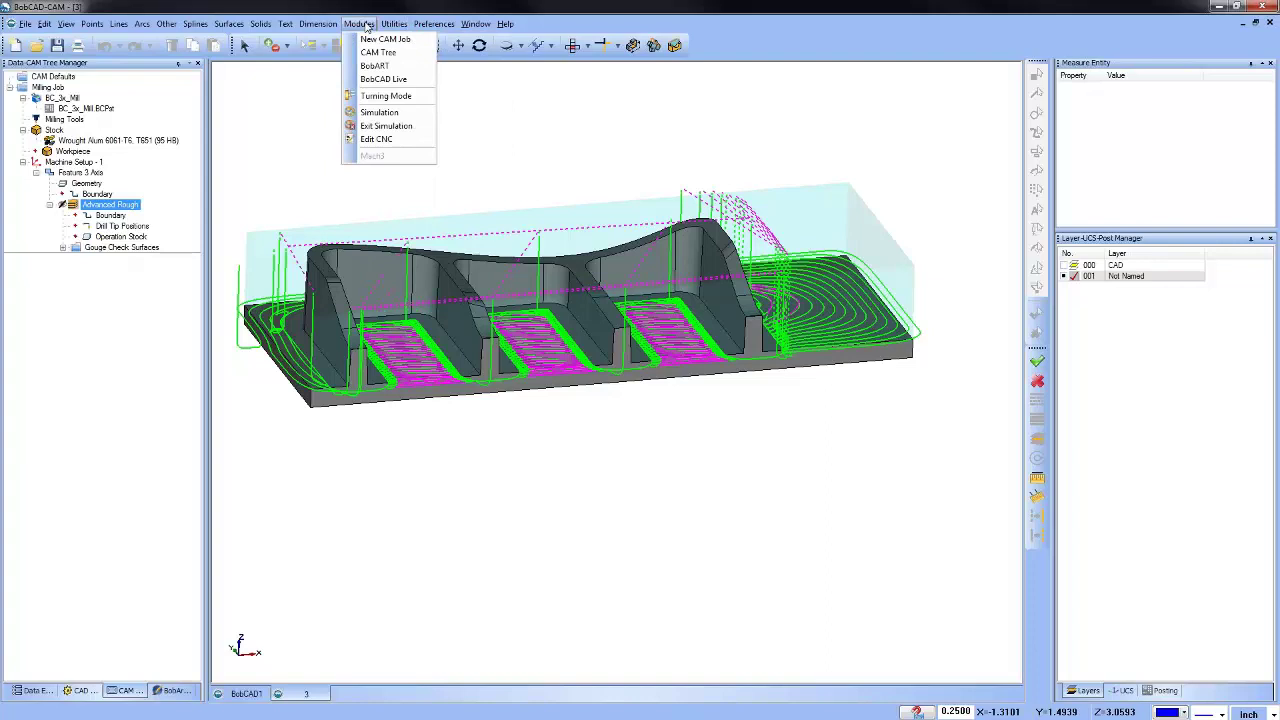
left_click(410, 114)
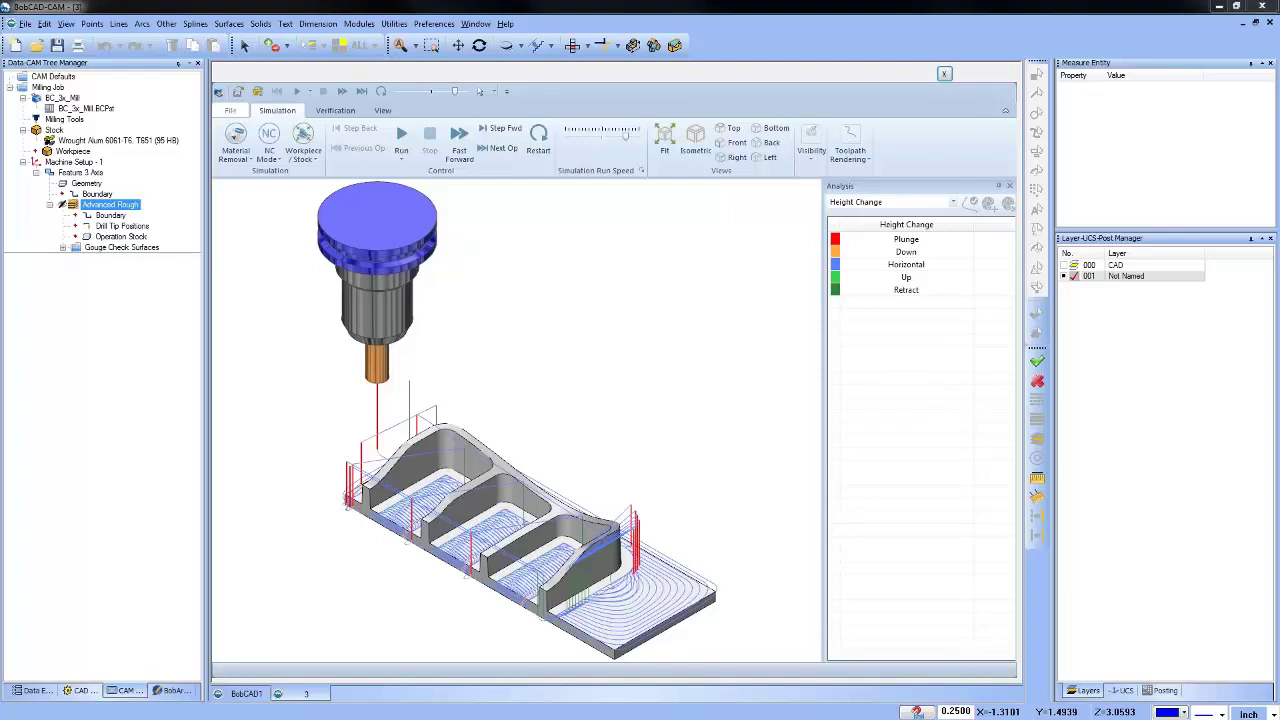
Examine the plunge and arc lead-in moves beside the end rib and around the base plate's corner in the simulation.
scroll(514, 294, "down", 1)
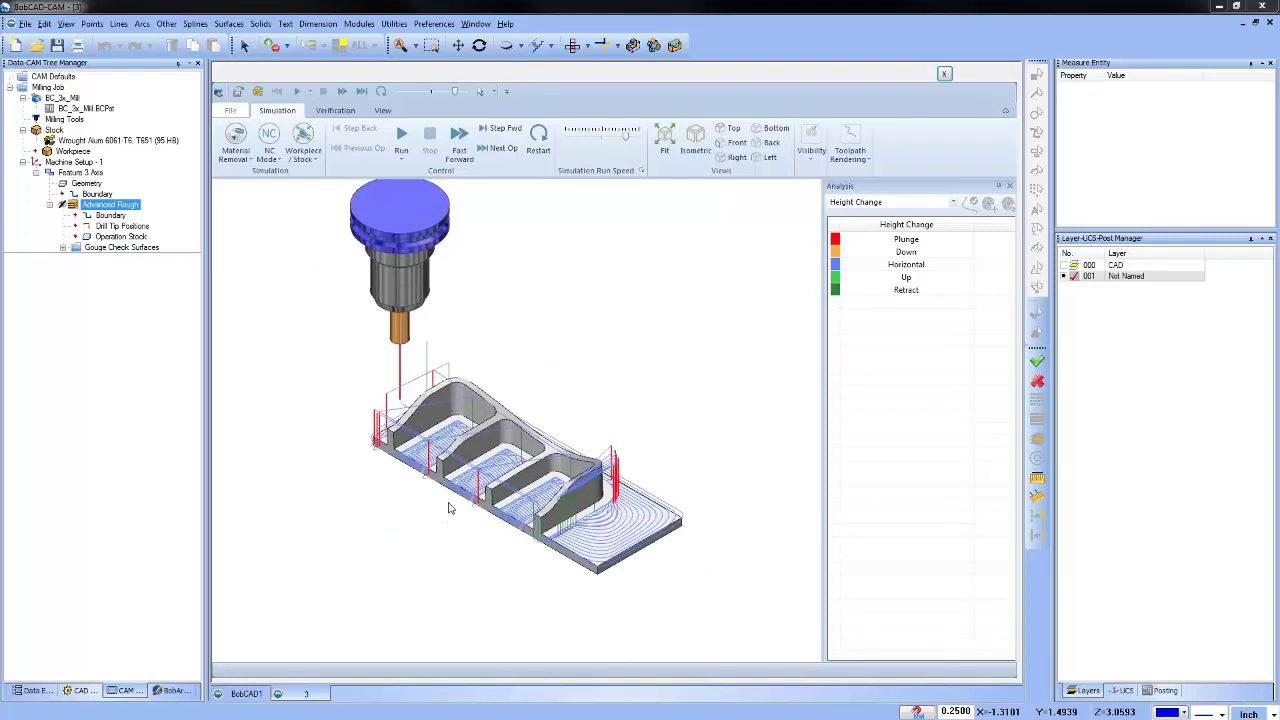
middle_click_drag(449, 508, 551, 343)
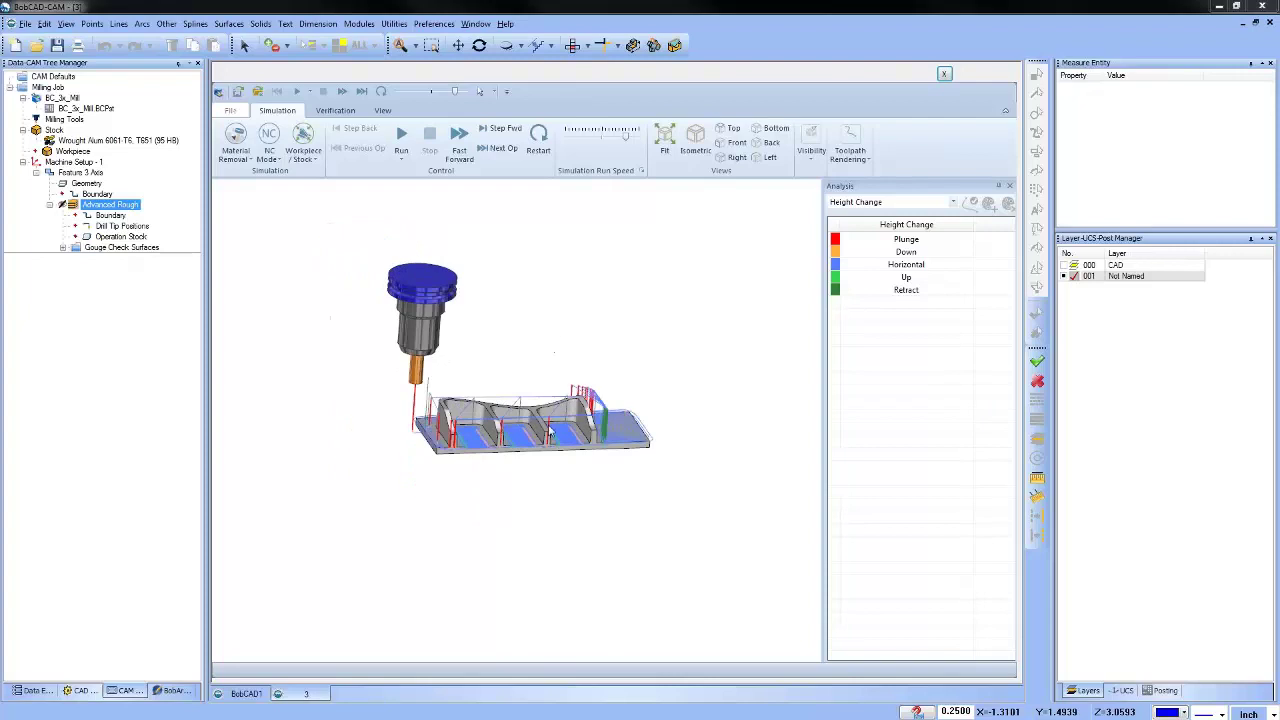
scroll(549, 434, "up", 4)
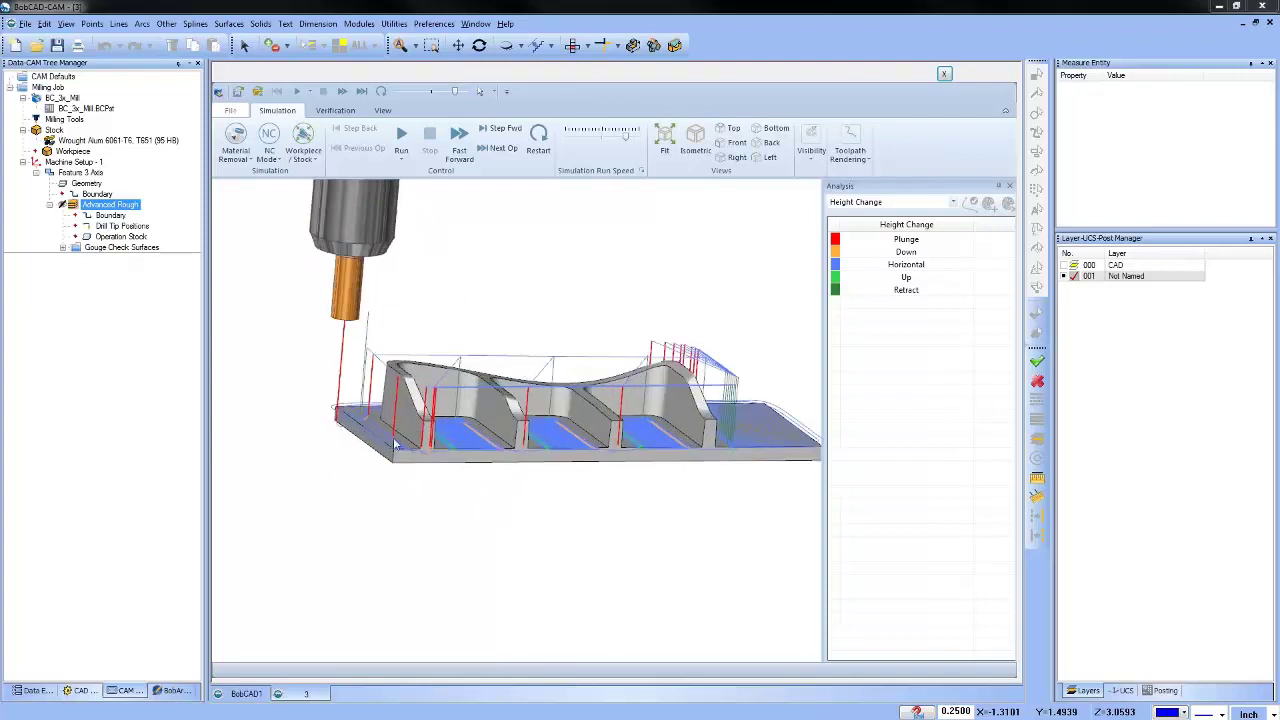
scroll(394, 440, "up", 5)
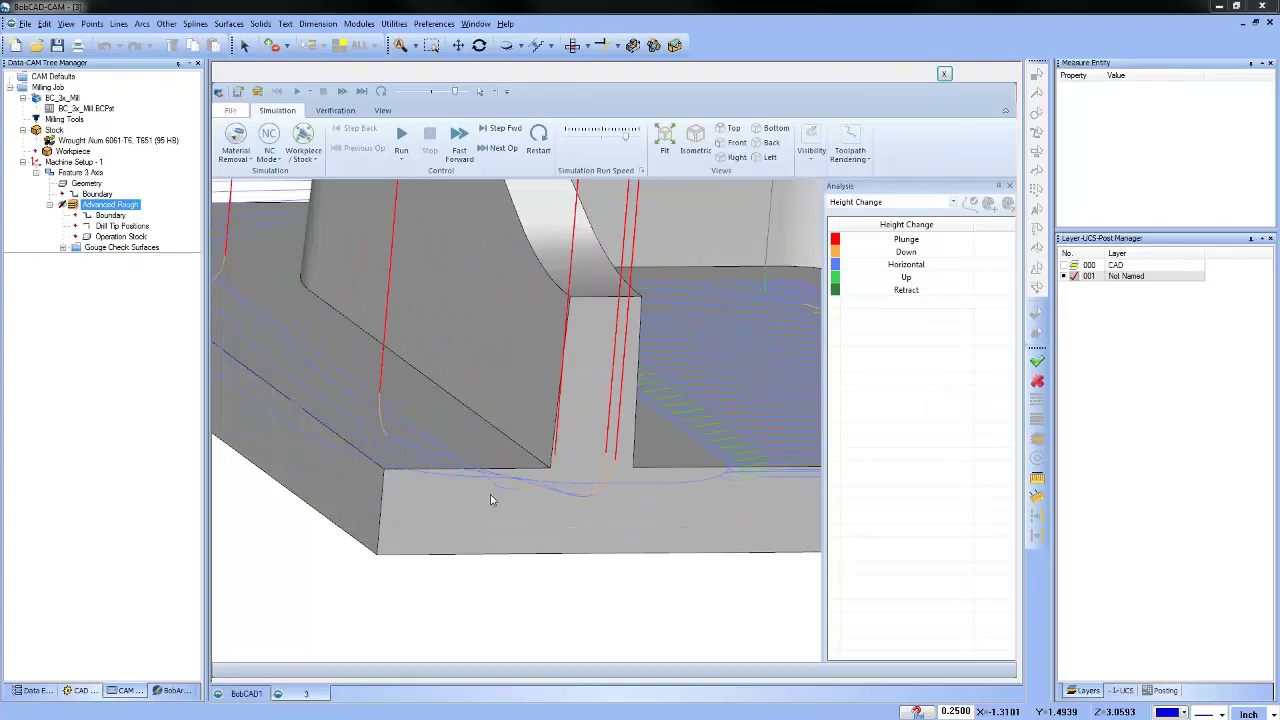
scroll(575, 424, "up", 2)
scroll(726, 443, "up", 1)
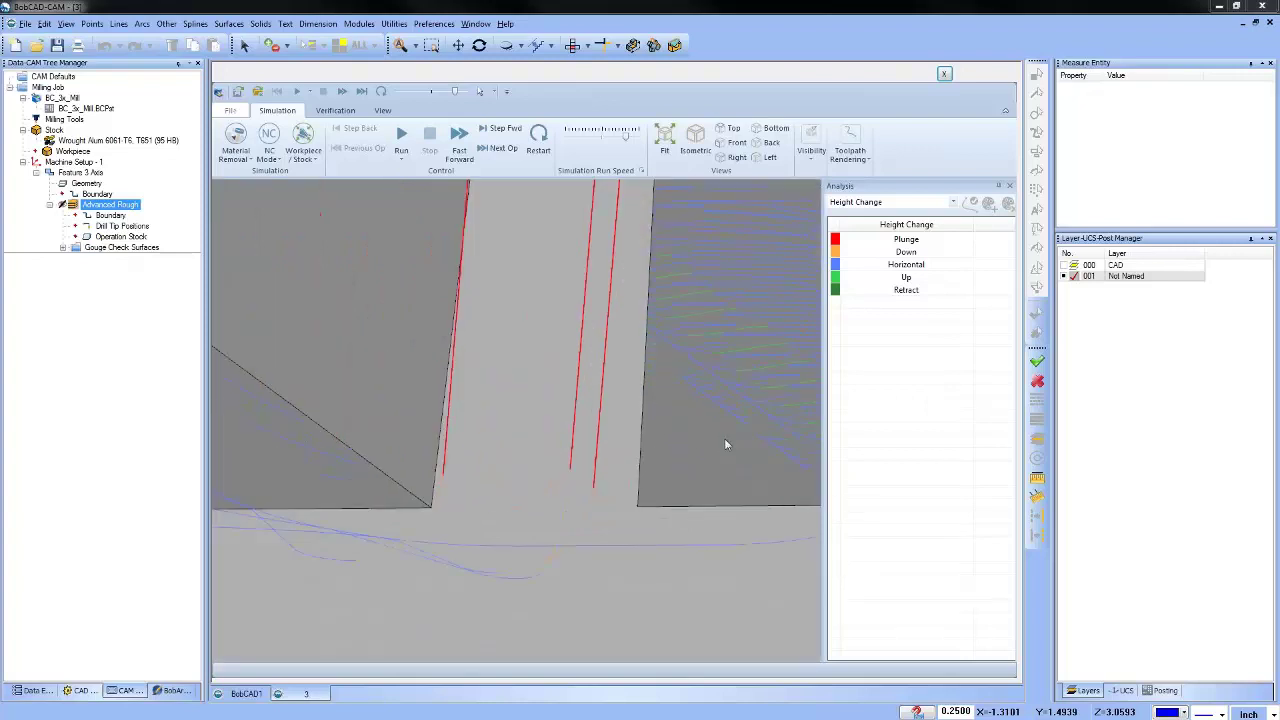
scroll(727, 444, "down", 1)
middle_click_drag(728, 444, 510, 406)
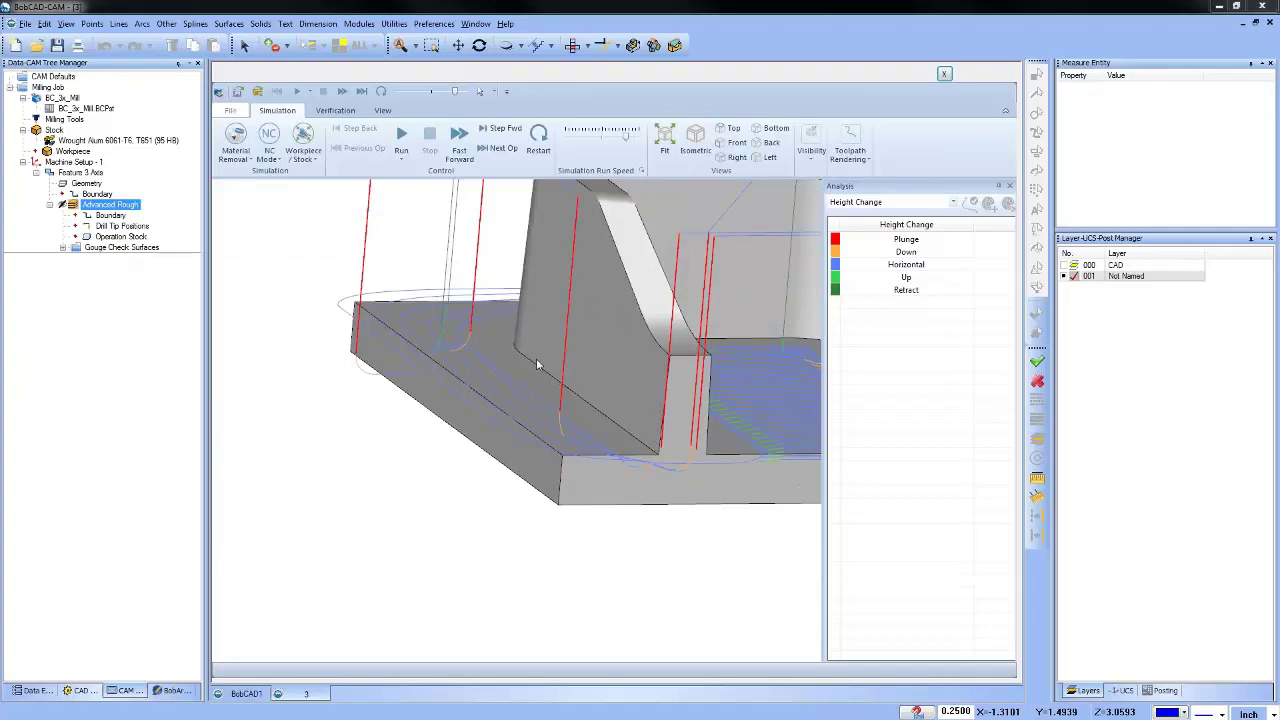
middle_click_drag(536, 366, 377, 505)
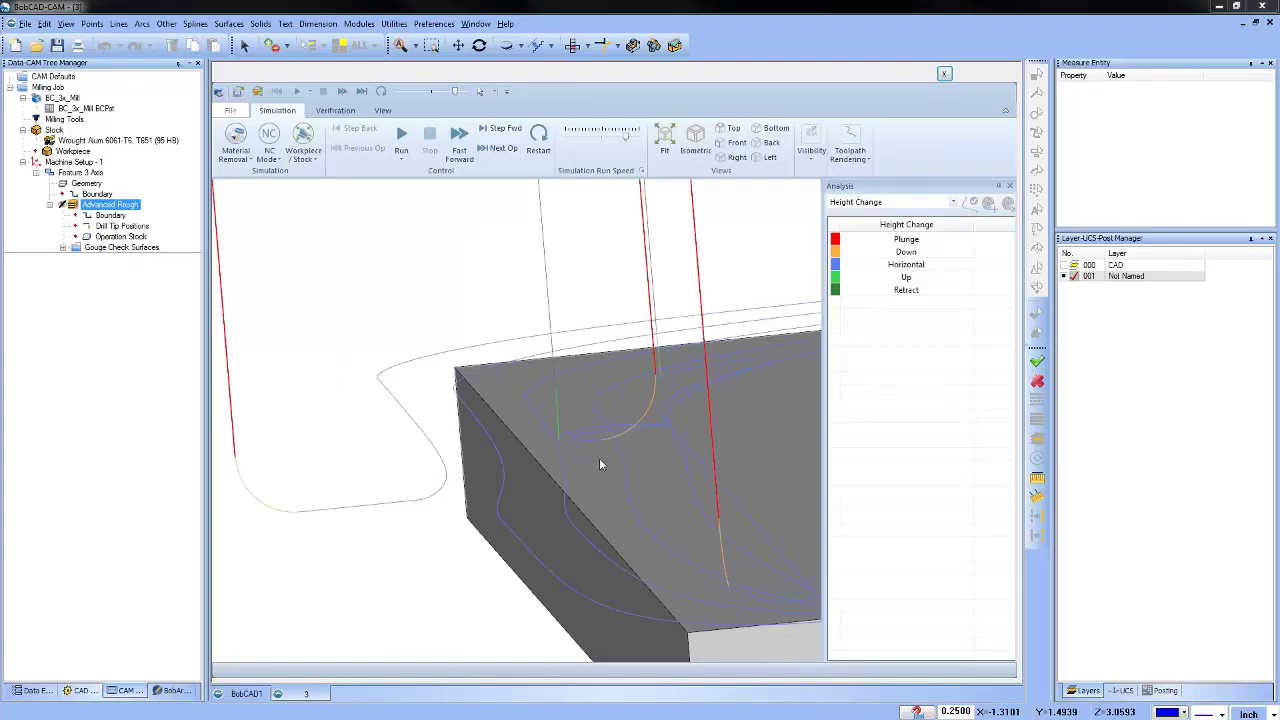
Examine the height-coloured plunge, horizontal and retract moves across the pockets and behind the tall end wall.
scroll(552, 360, "down", 10)
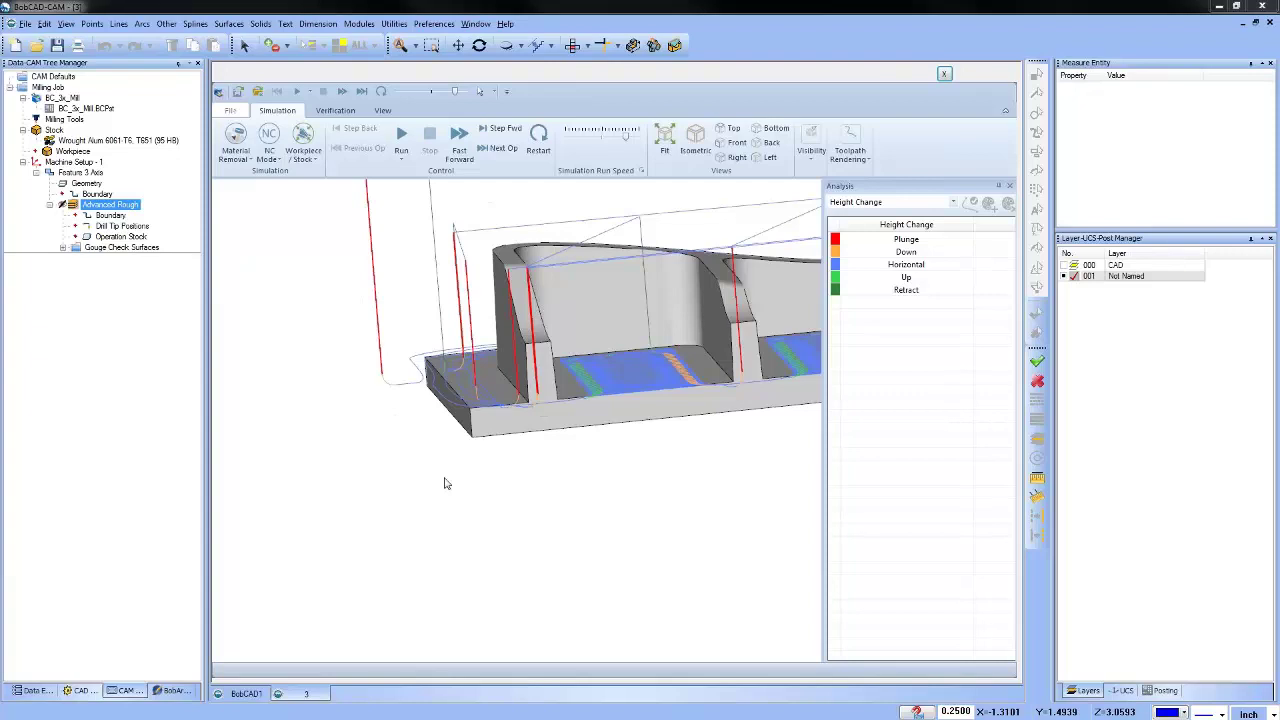
scroll(334, 430, "up", 3)
scroll(400, 410, "down", 6)
scroll(620, 430, "up", 3)
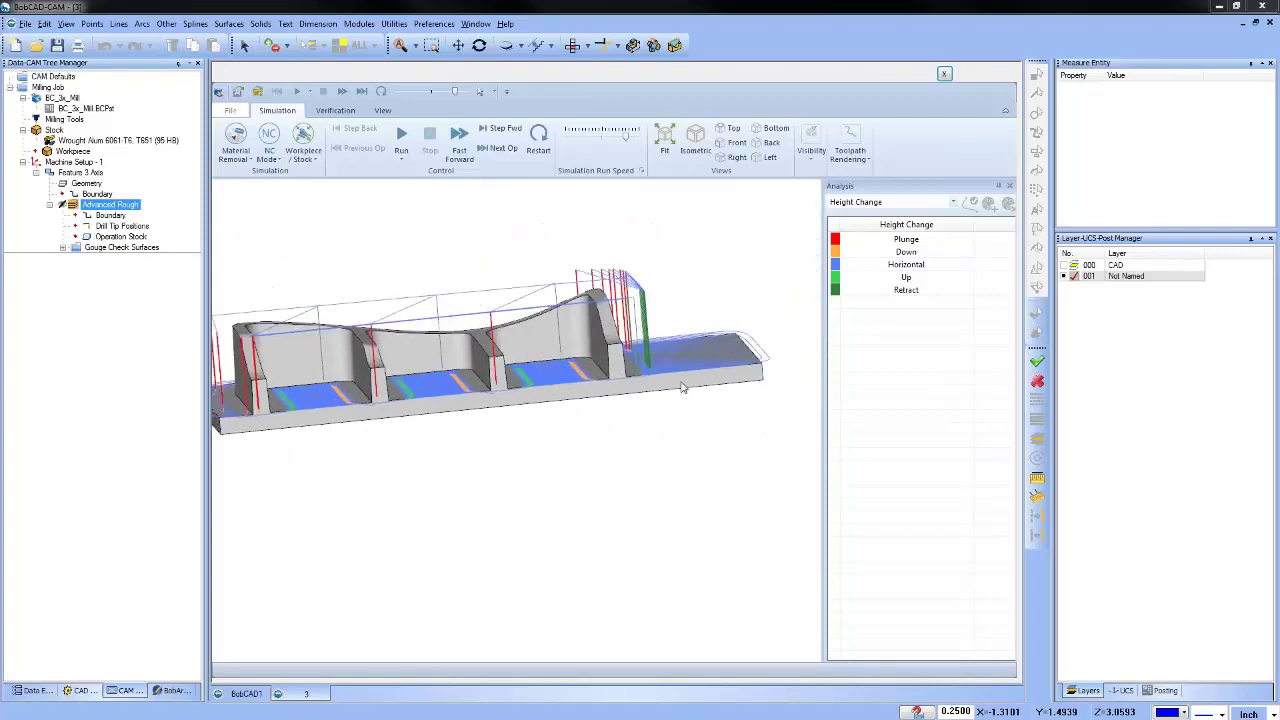
scroll(658, 455, "up", 5)
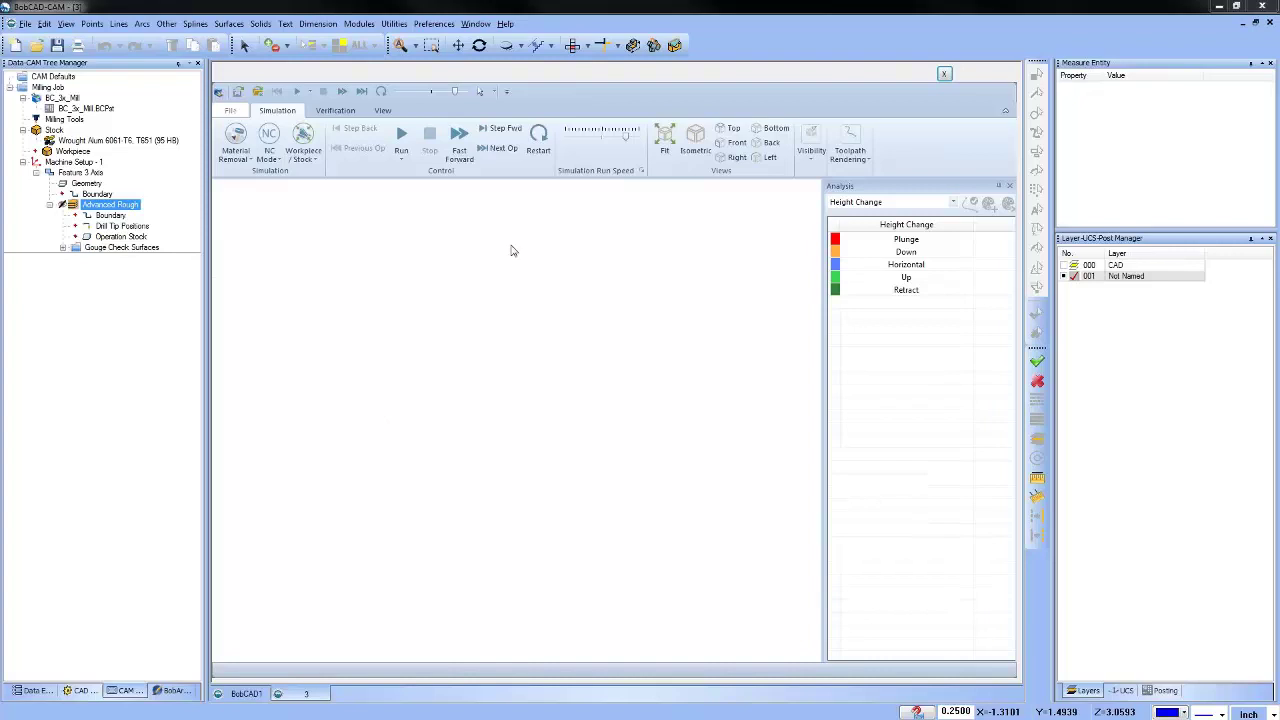
left_click(664, 140)
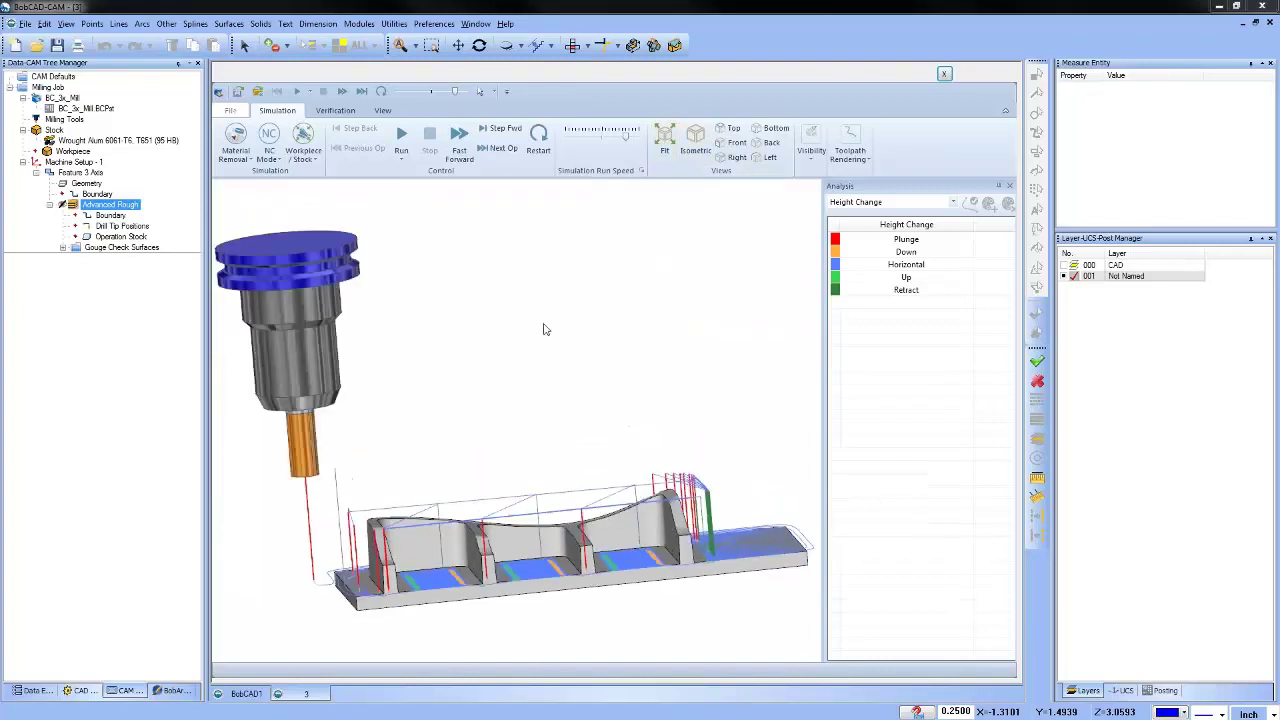
middle_click_drag(543, 326, 608, 449)
scroll(609, 451, "up", 3)
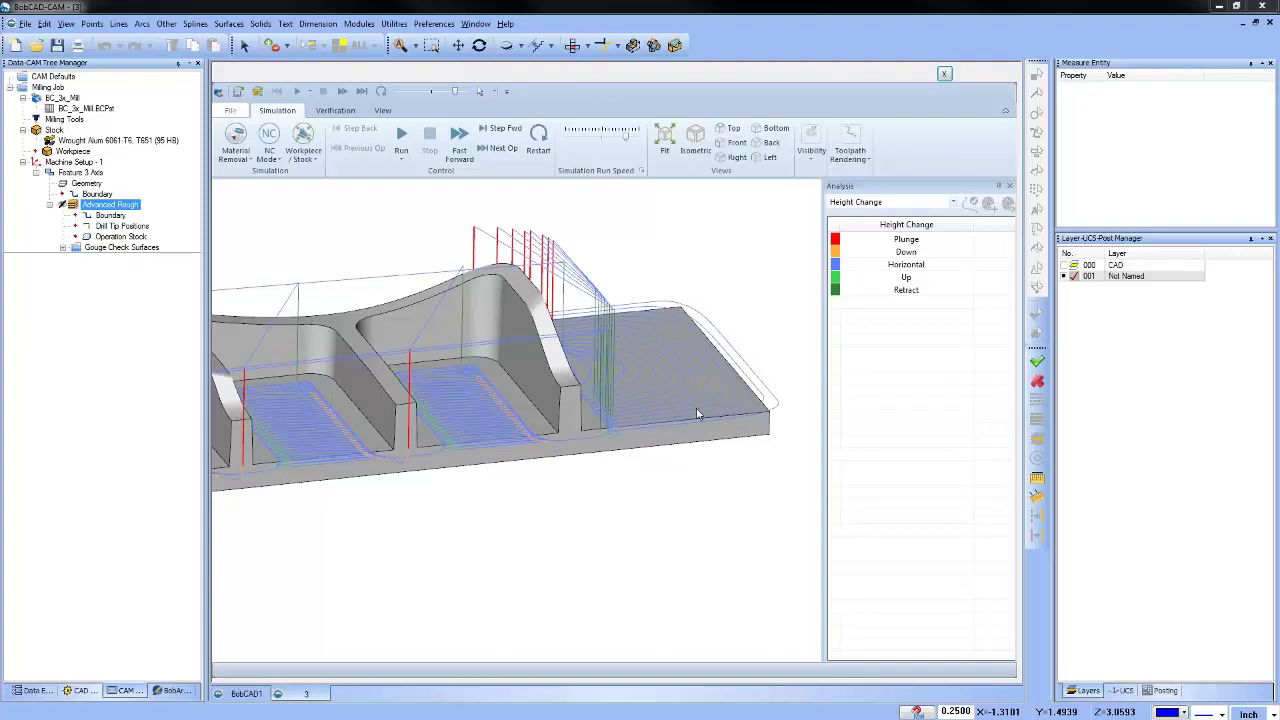
scroll(726, 418, "down", 2)
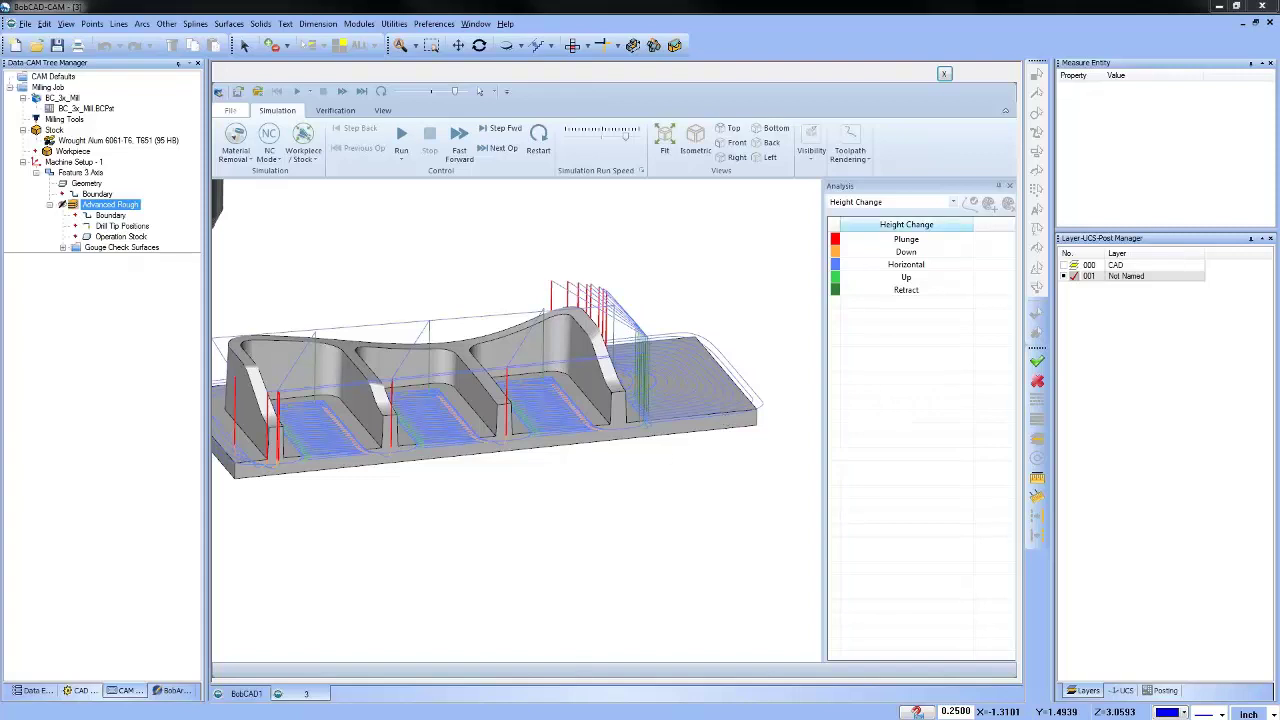
Analyse the toolpath by Tool Number and try to change the colour of tool 1 to green.
left_click(951, 203)
left_click(946, 215)
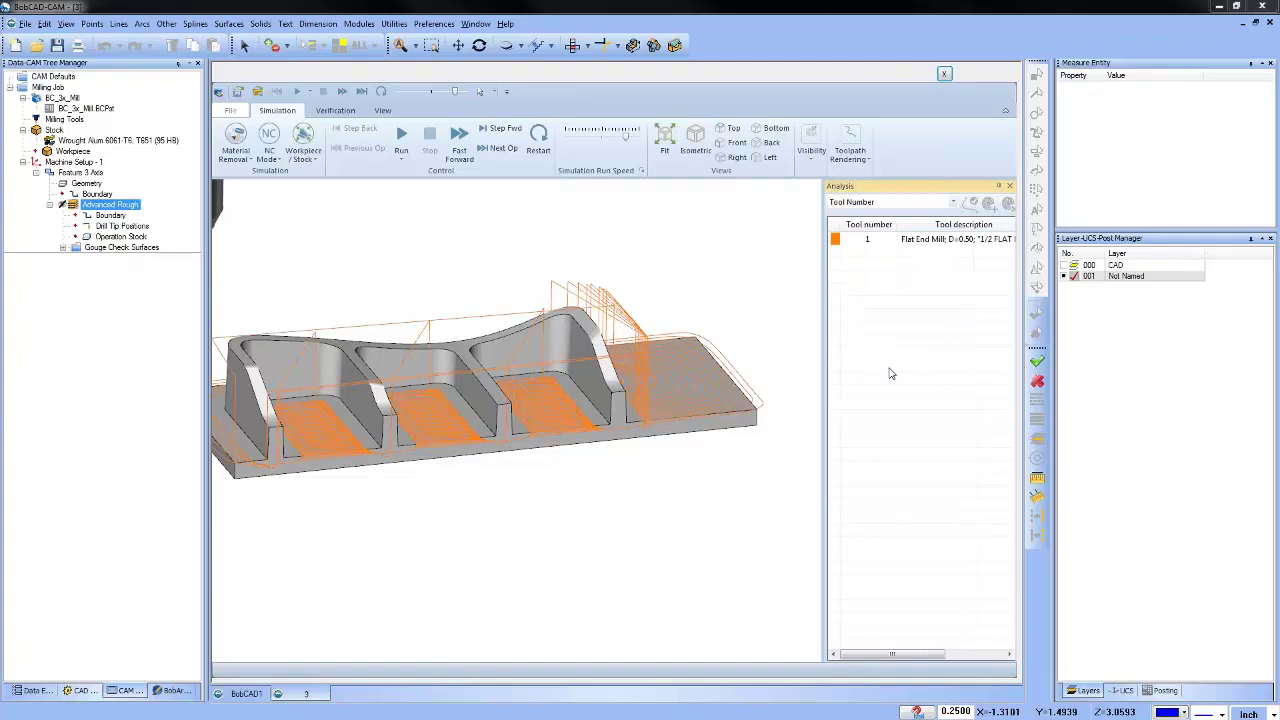
scroll(670, 480, "down", 3)
middle_click_drag(681, 484, 745, 369)
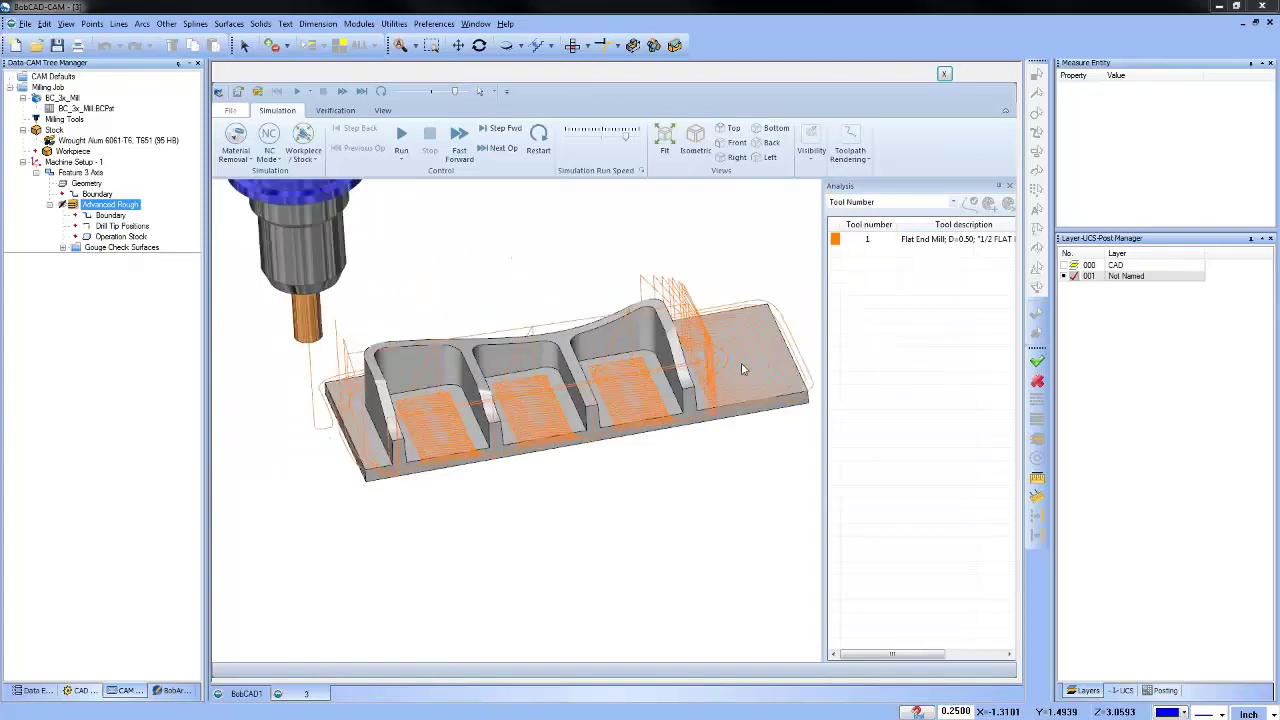
double_click(836, 239)
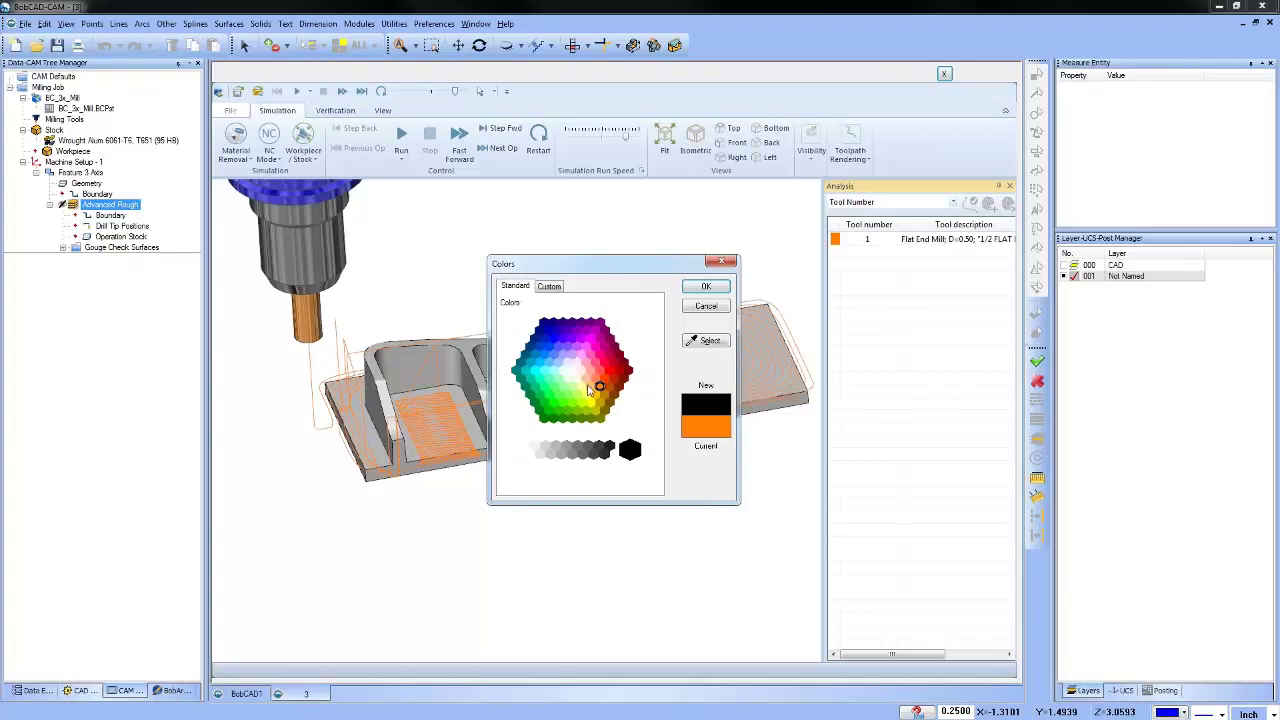
left_click(561, 404)
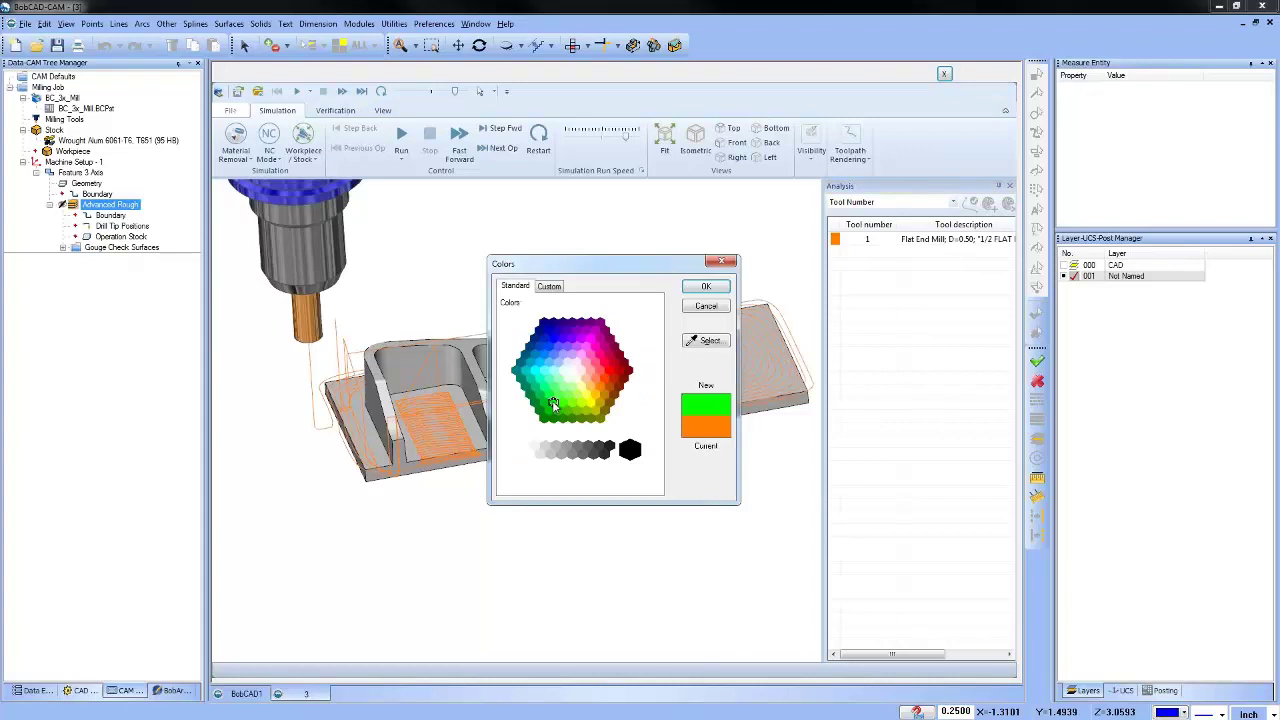
left_click(705, 288)
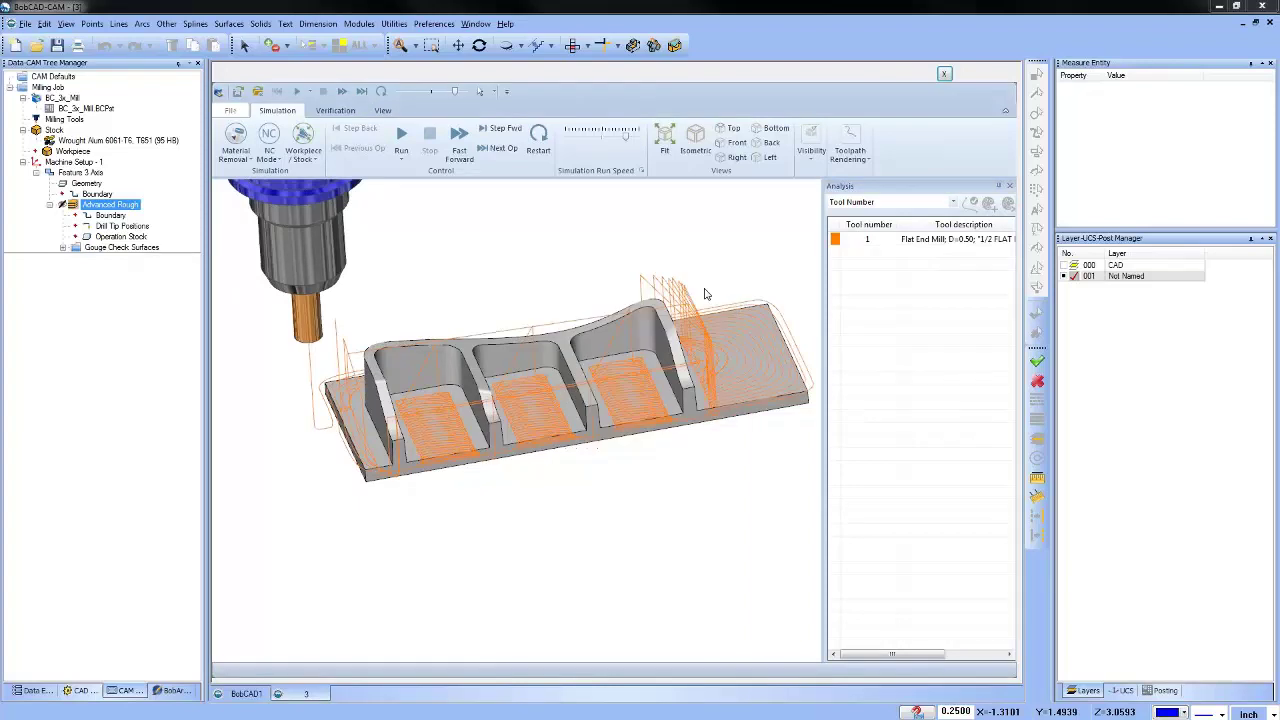
Analyse the toolpath by Operation Number and by Sequence, examining the gradient colours across the pockets and end area.
left_click(972, 202)
left_click(952, 202)
left_click(926, 224)
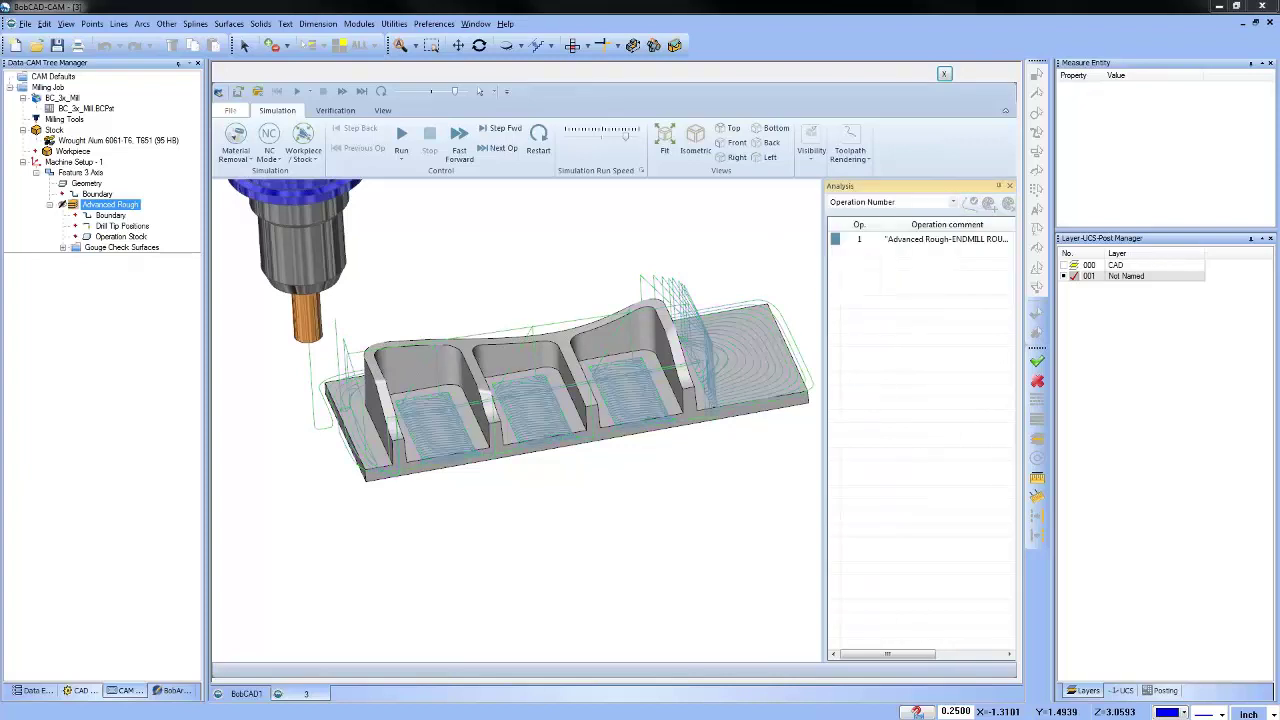
left_click(954, 202)
left_click(943, 232)
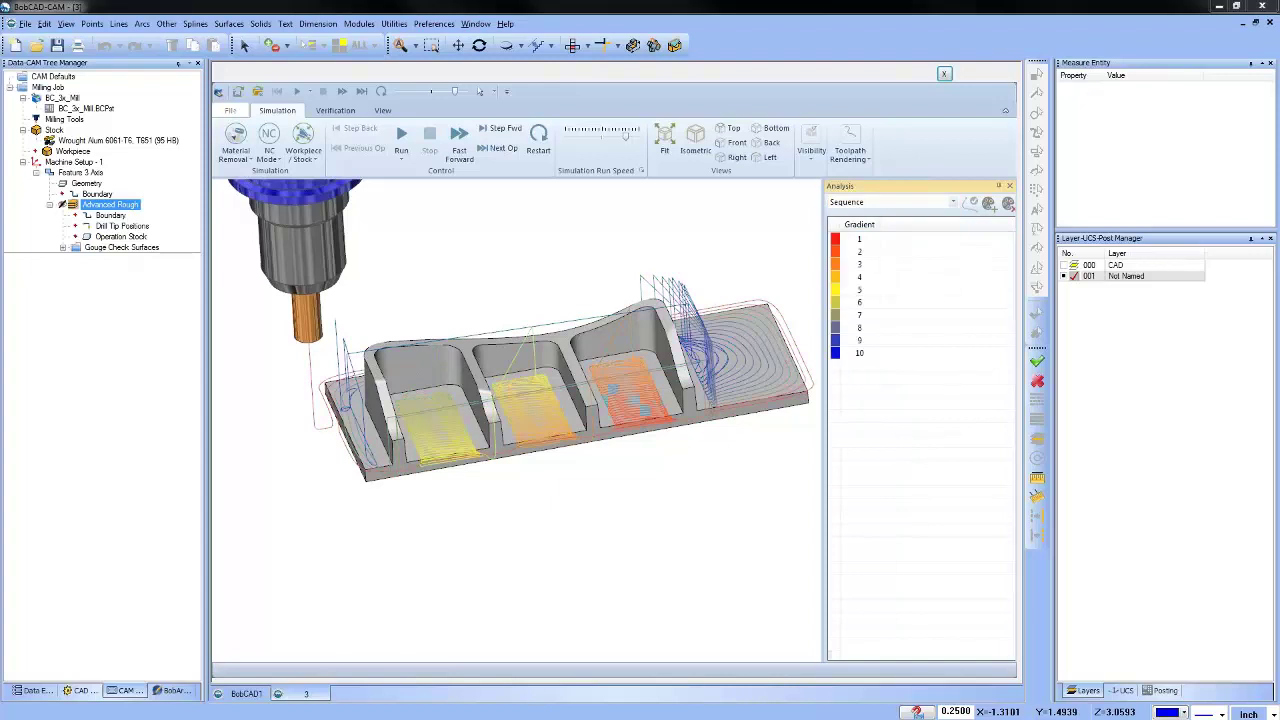
middle_click_drag(597, 485, 653, 456)
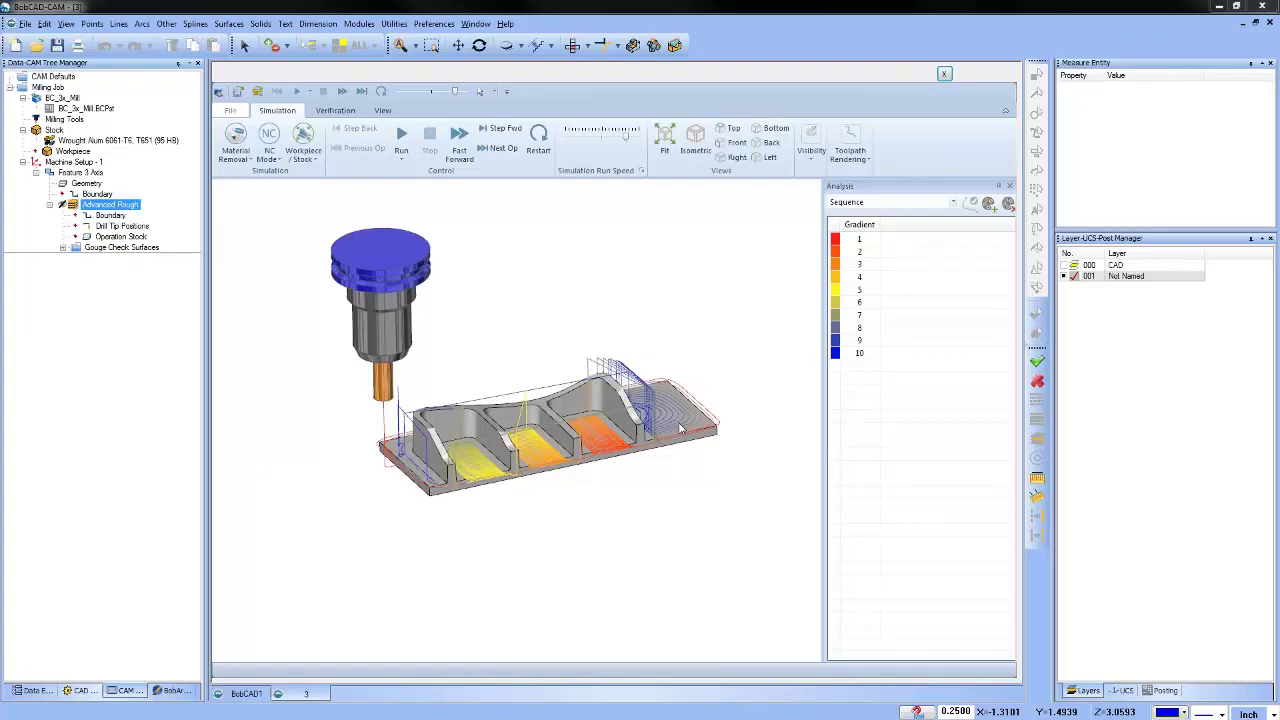
Compare the toolpath analysed by Linear Axis Reversal, Orientation Change and Feed Rate.
left_click(954, 203)
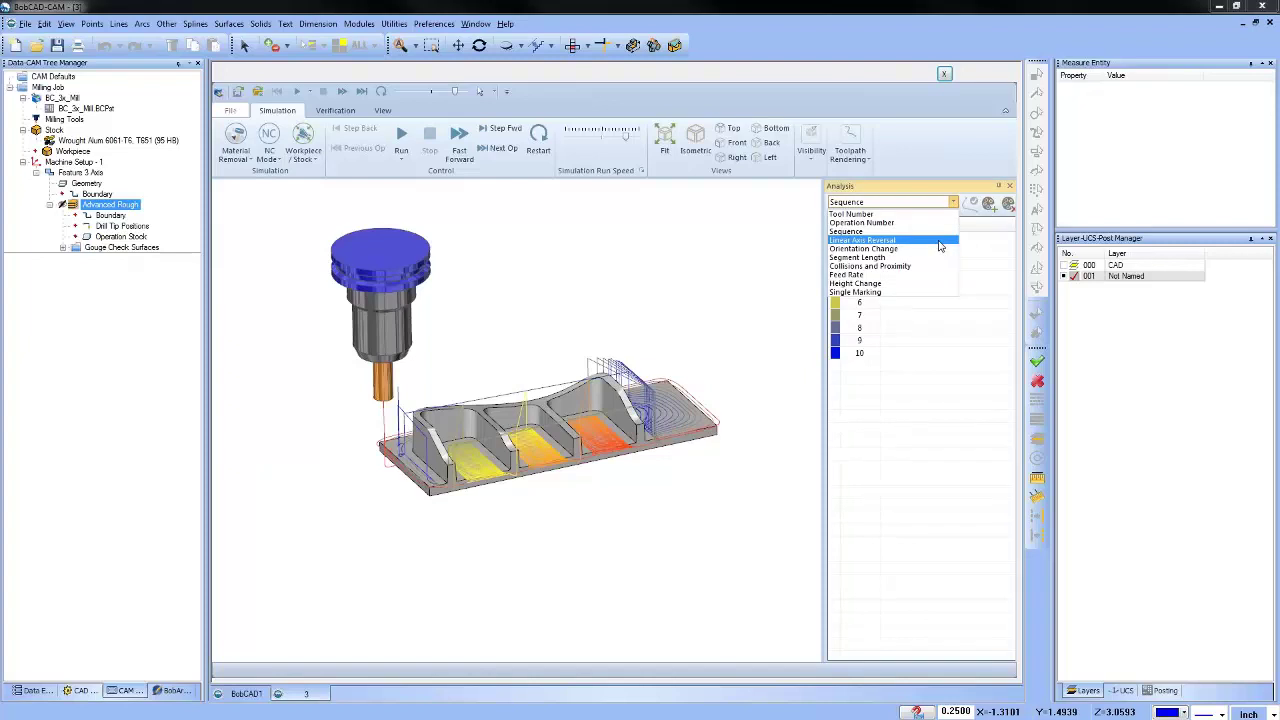
left_click(940, 245)
left_click(954, 203)
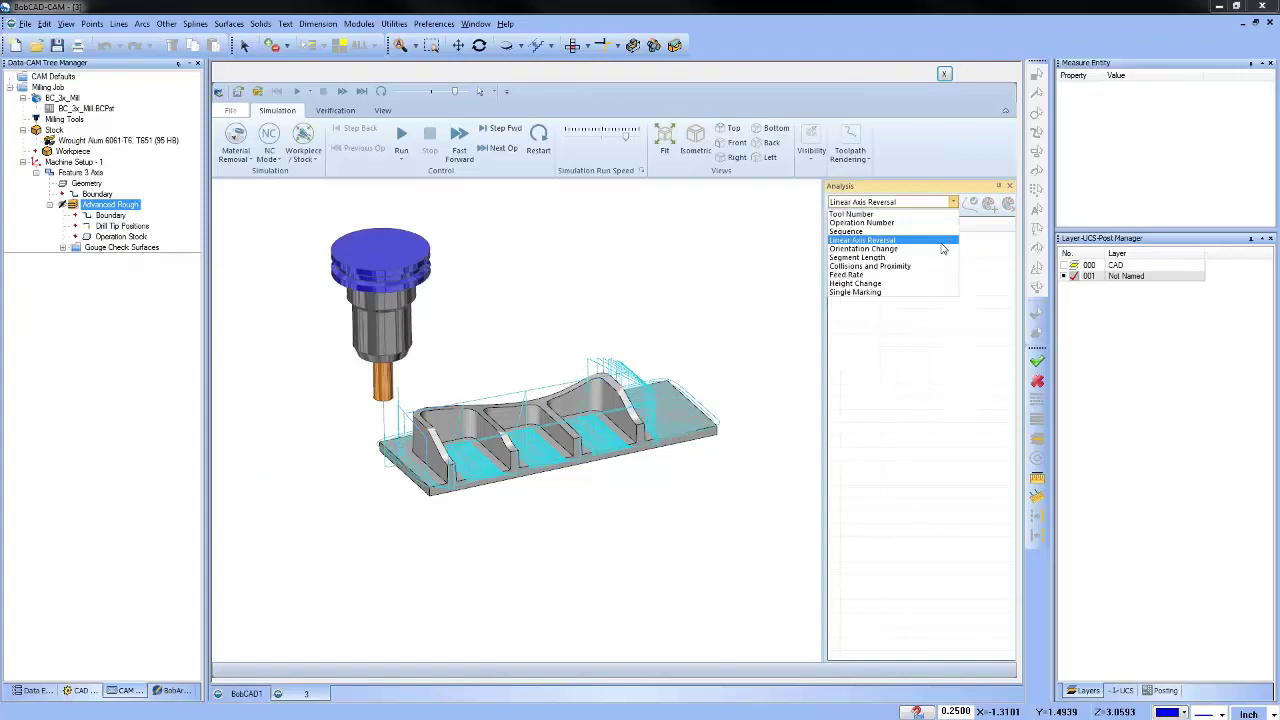
left_click(942, 249)
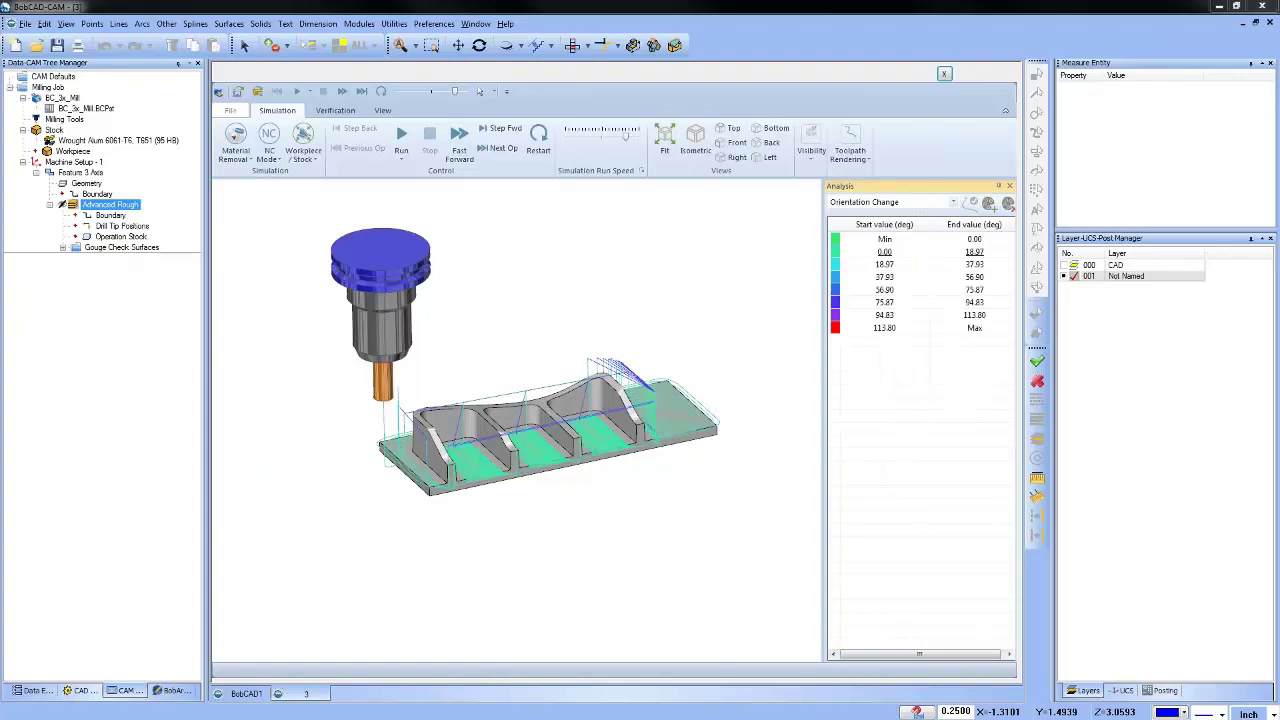
left_click(954, 202)
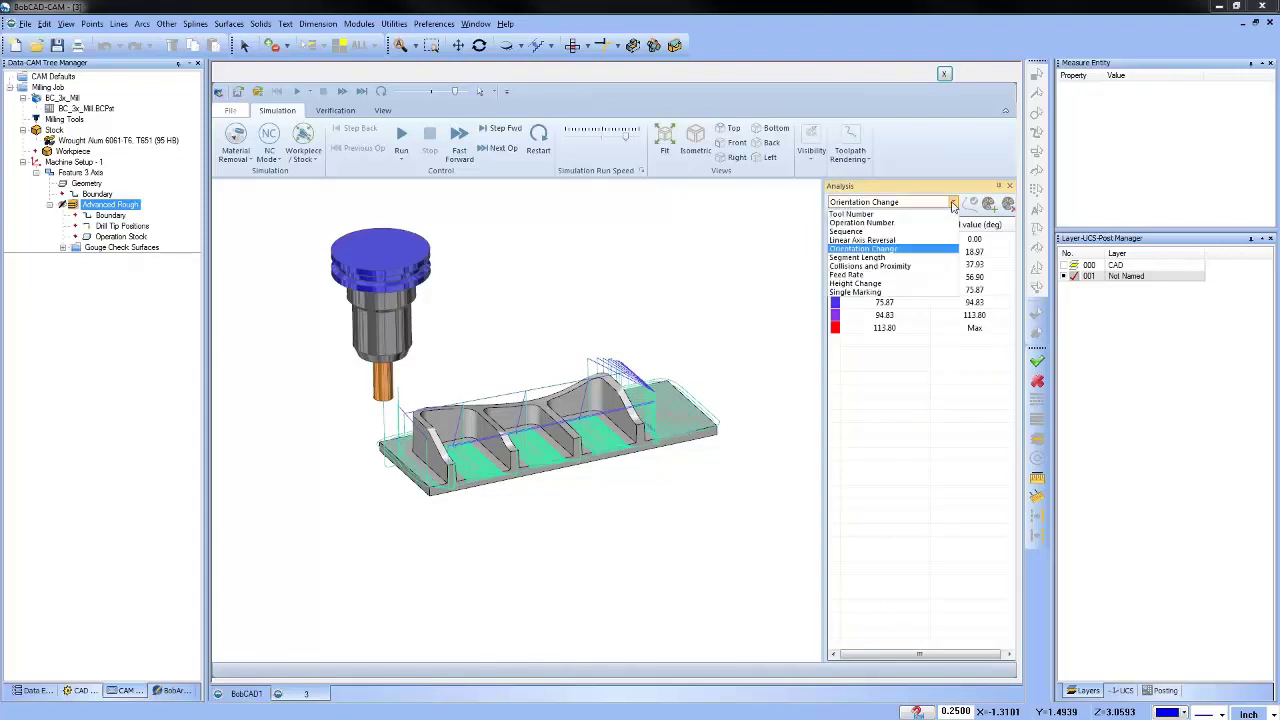
left_click(940, 275)
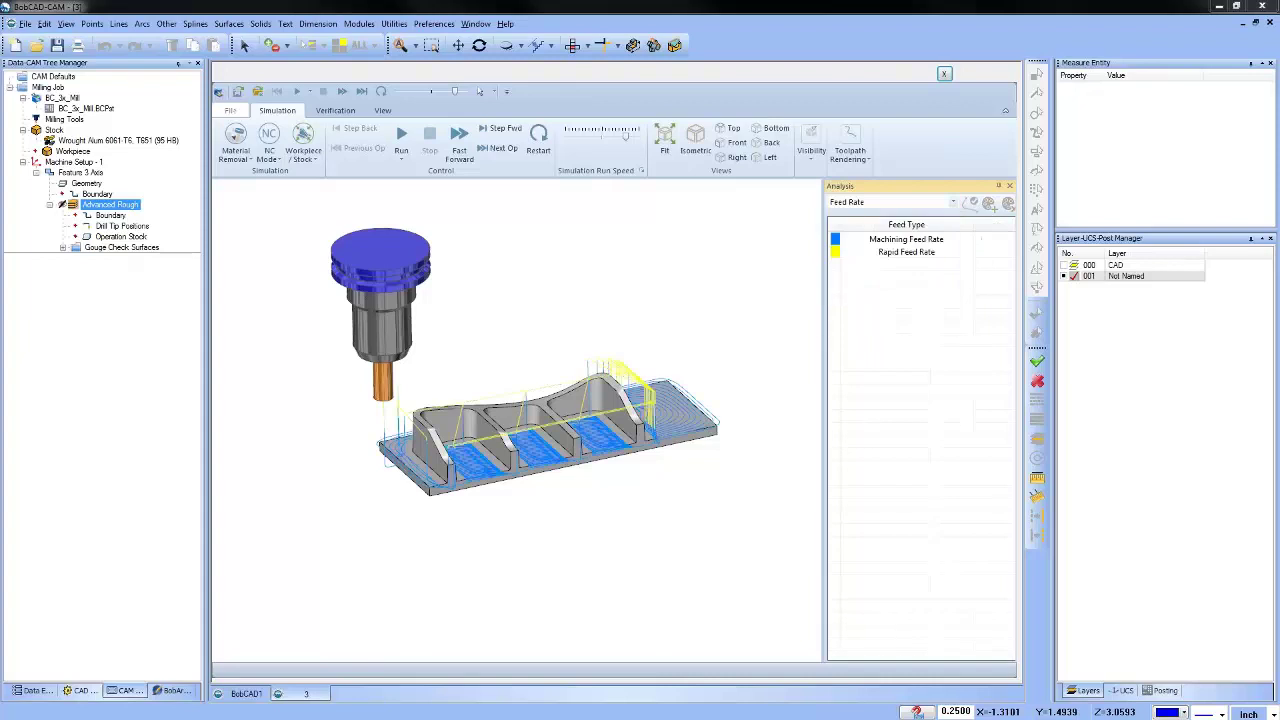
Analyse the toolpath by Height Change again and examine the plunge and retract moves around the part.
left_click(954, 204)
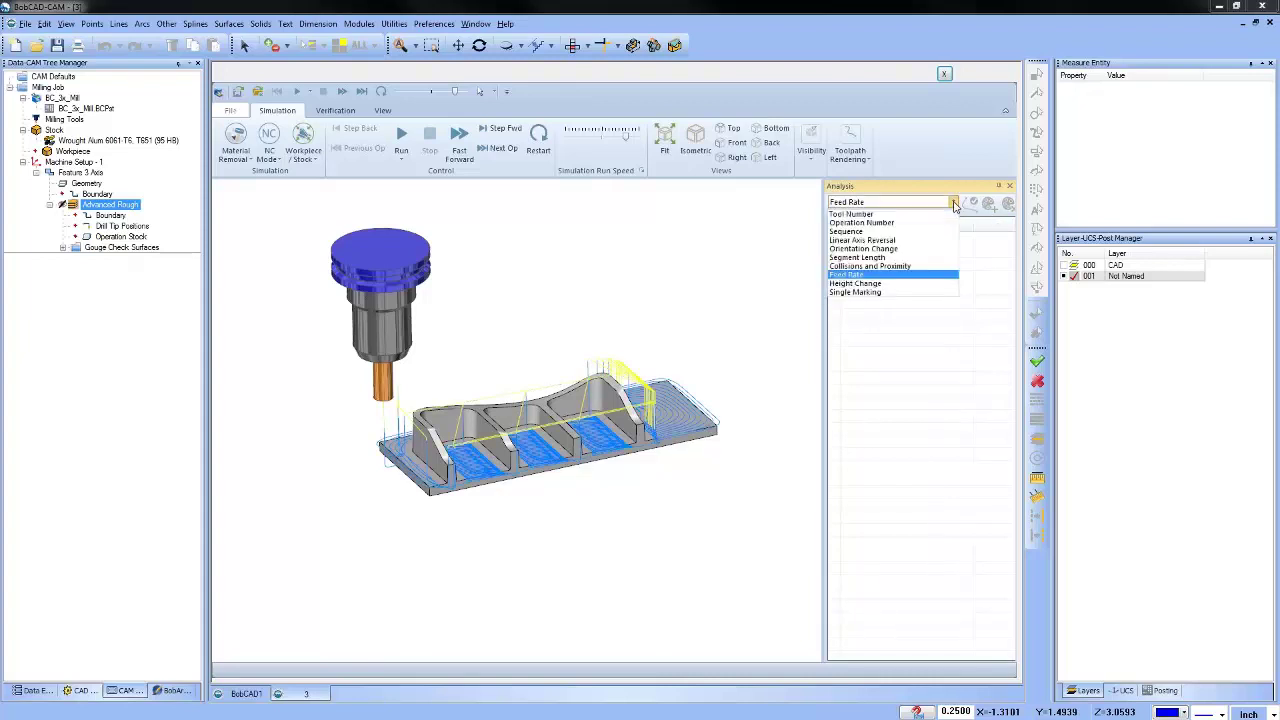
left_click(940, 285)
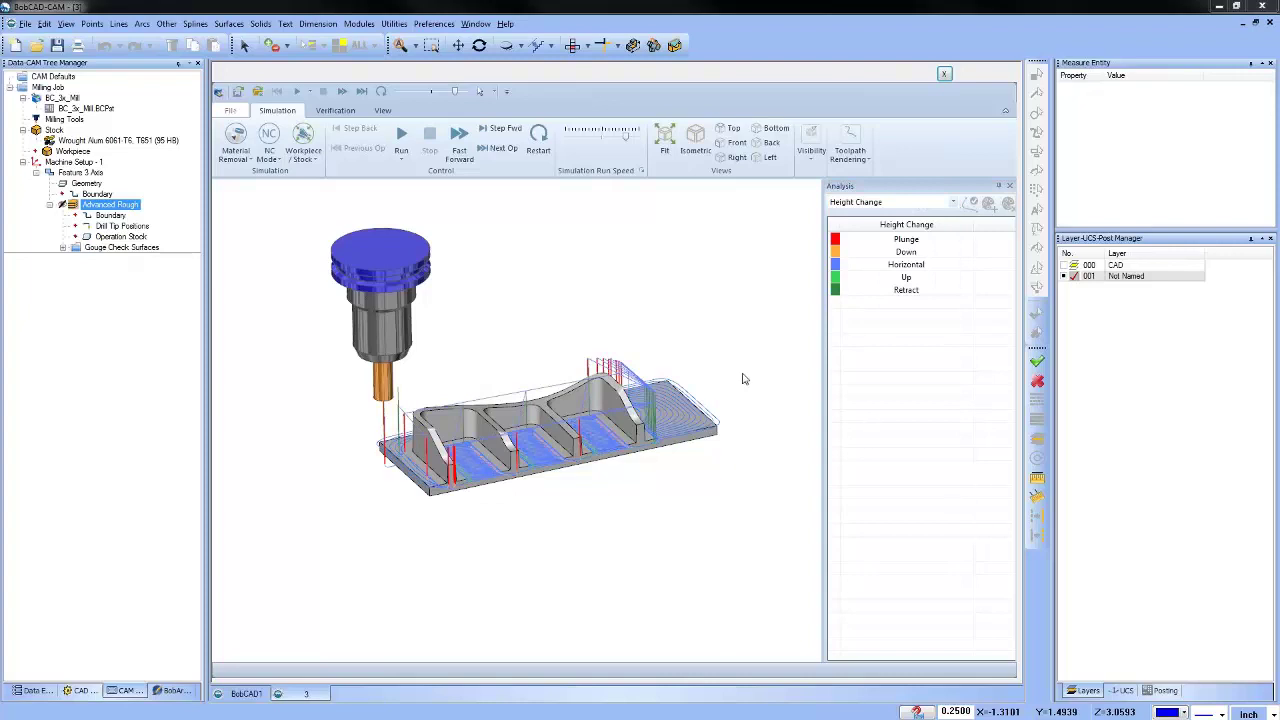
scroll(595, 460, "up", 5)
scroll(610, 441, "down", 5)
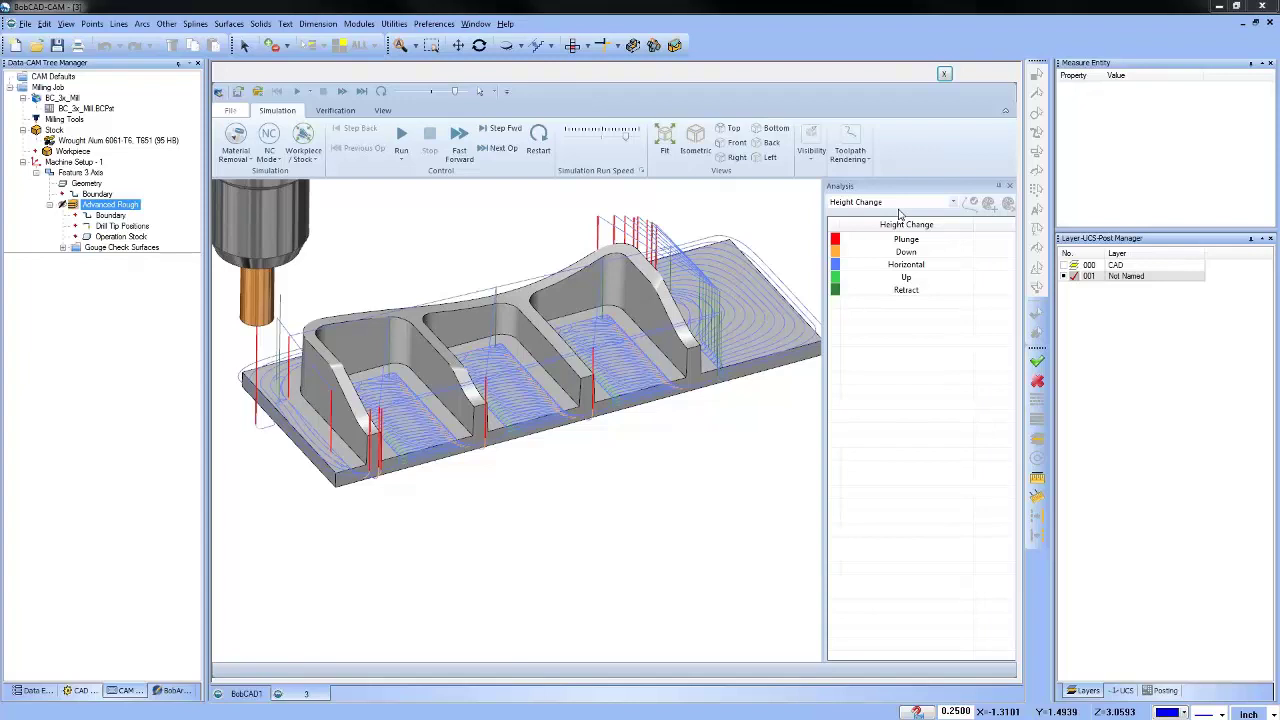
Close the simulation and close the file 3.bbcd without saving its changes.
left_click(943, 73)
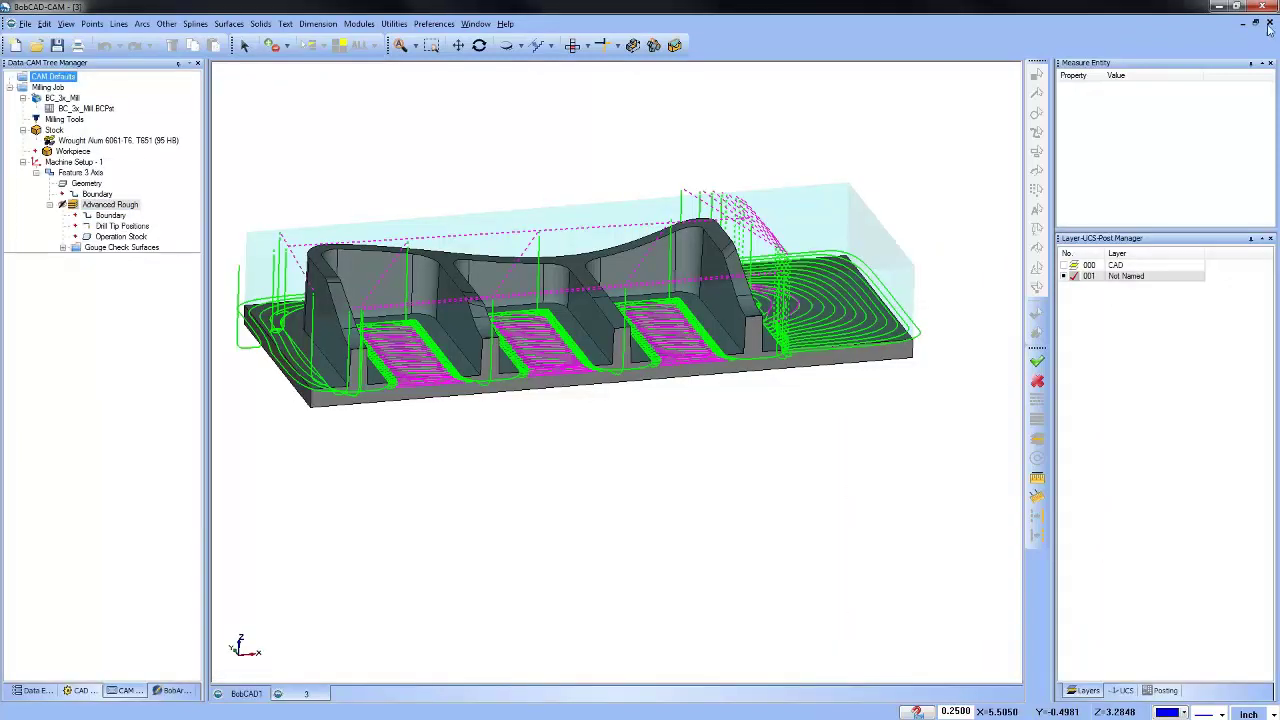
left_click(1270, 23)
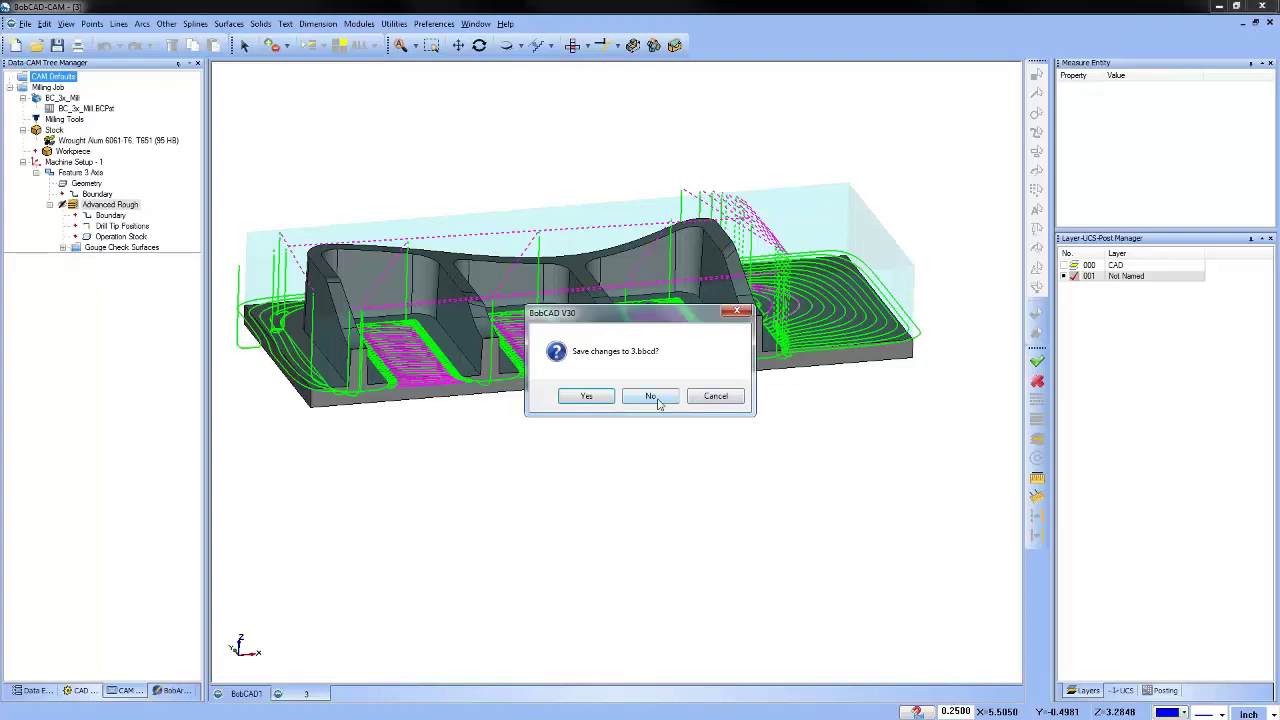
left_click(653, 401)
Open the file 4.bbcd from the webinar folder and frame the rounded block with its Z-level toolpath.
left_click(36, 45)
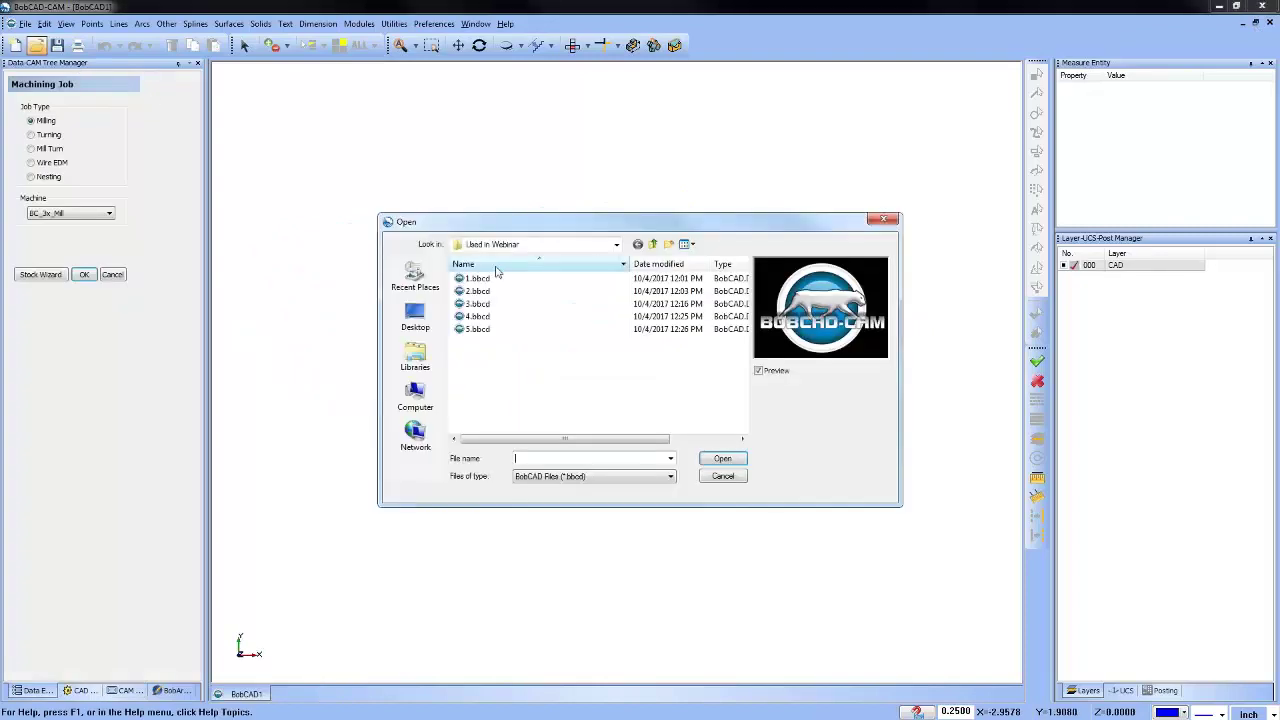
left_click(478, 304)
left_click(478, 316)
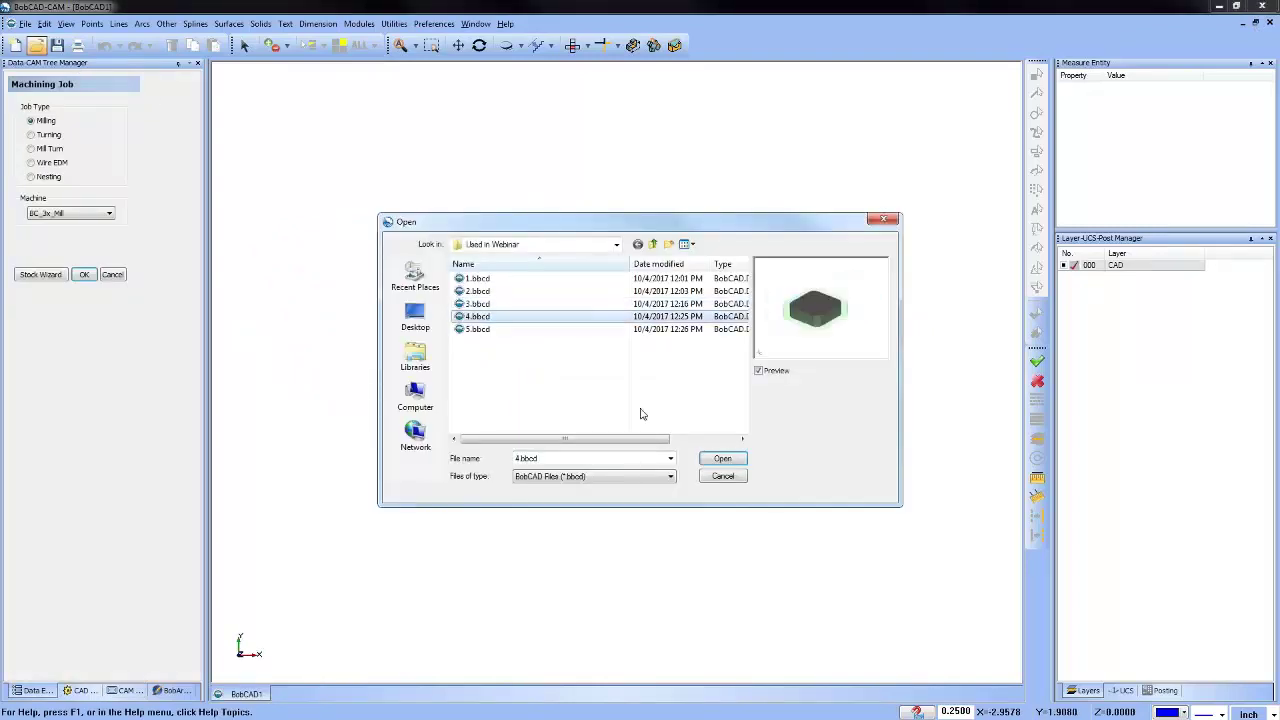
left_click(722, 458)
scroll(667, 324, "down", 3)
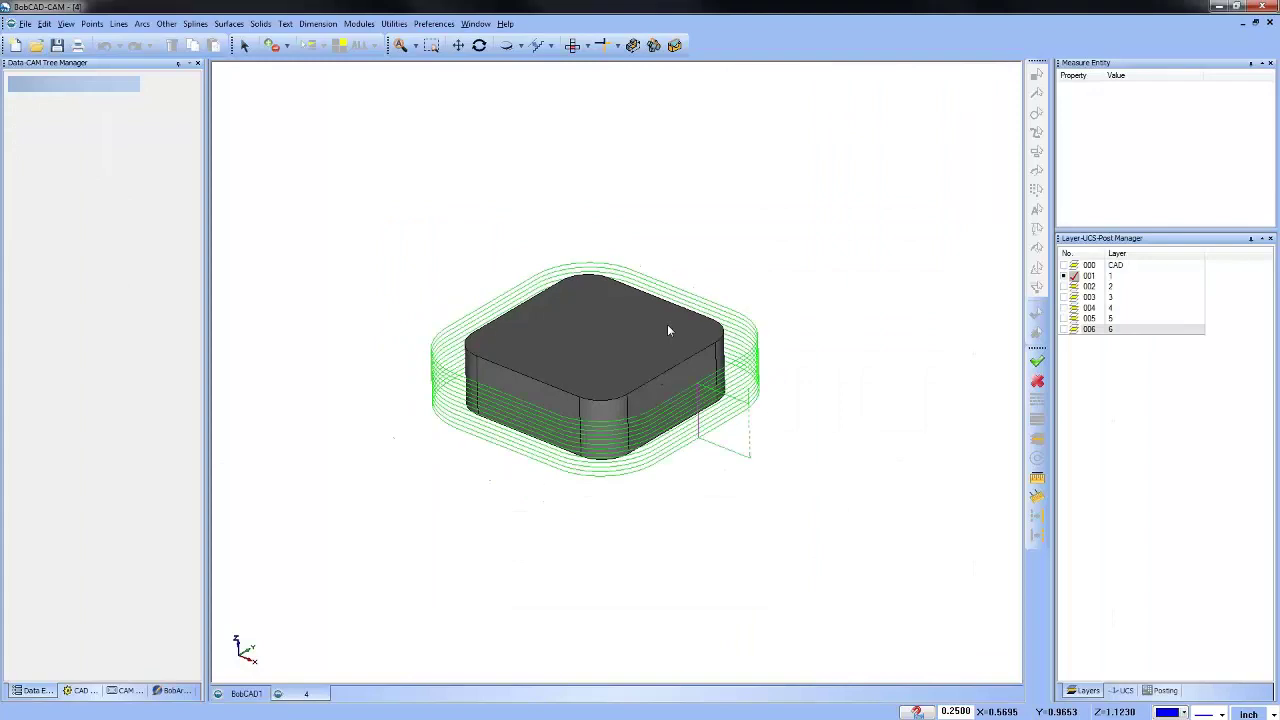
middle_click_drag(661, 353, 648, 448)
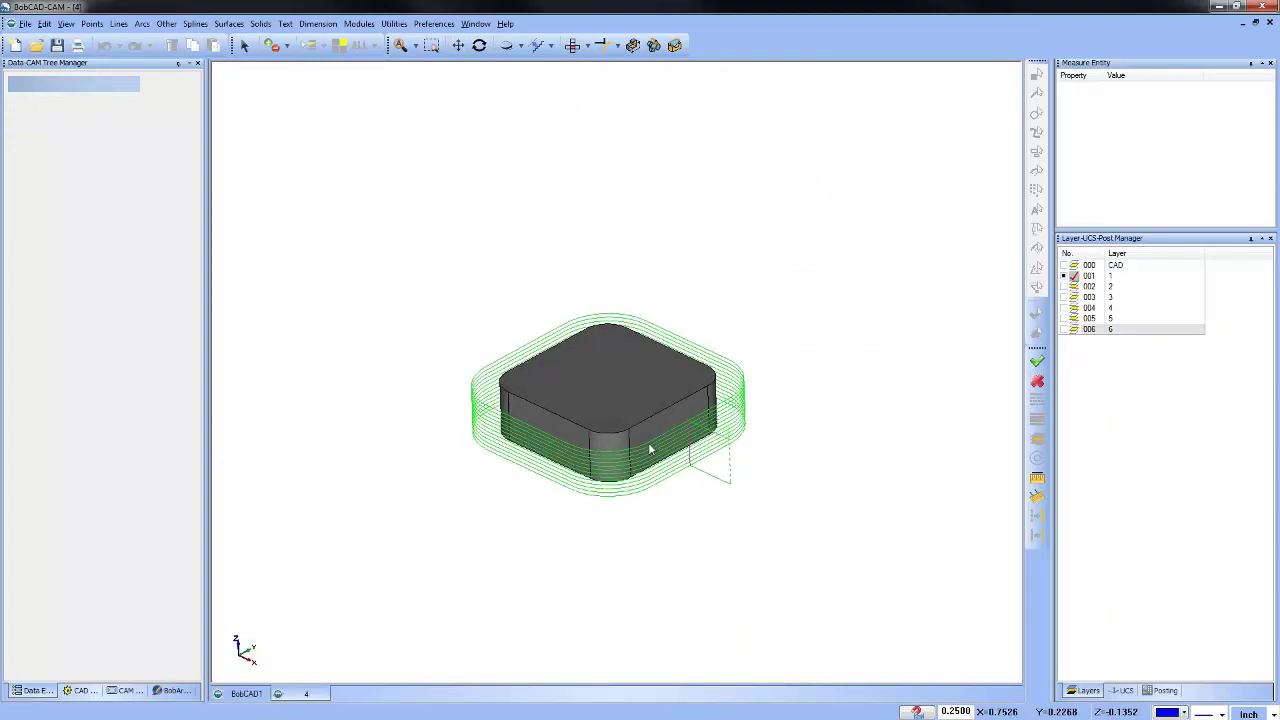
Expand Feature 3 Axis in the CAM tree and highlight its two Advanced Z Level Finish toolpaths in turn.
left_click(127, 691)
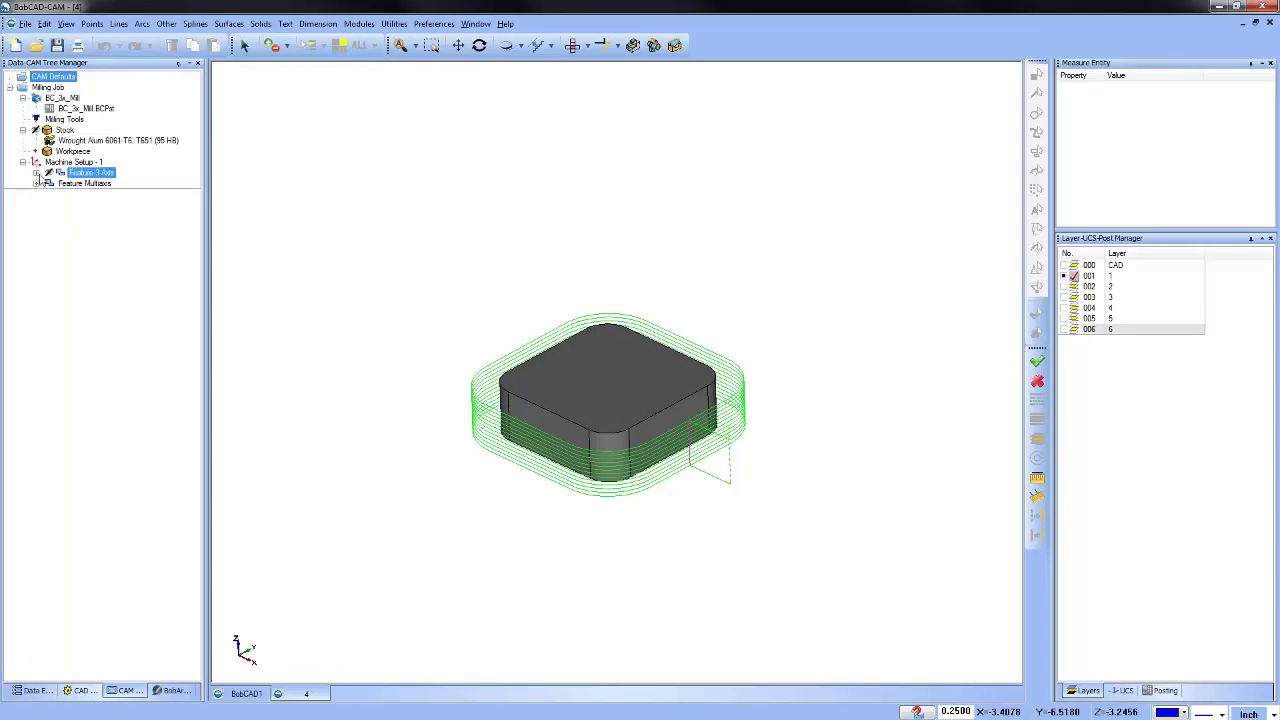
left_click(36, 172)
left_click(120, 217)
left_click(110, 204)
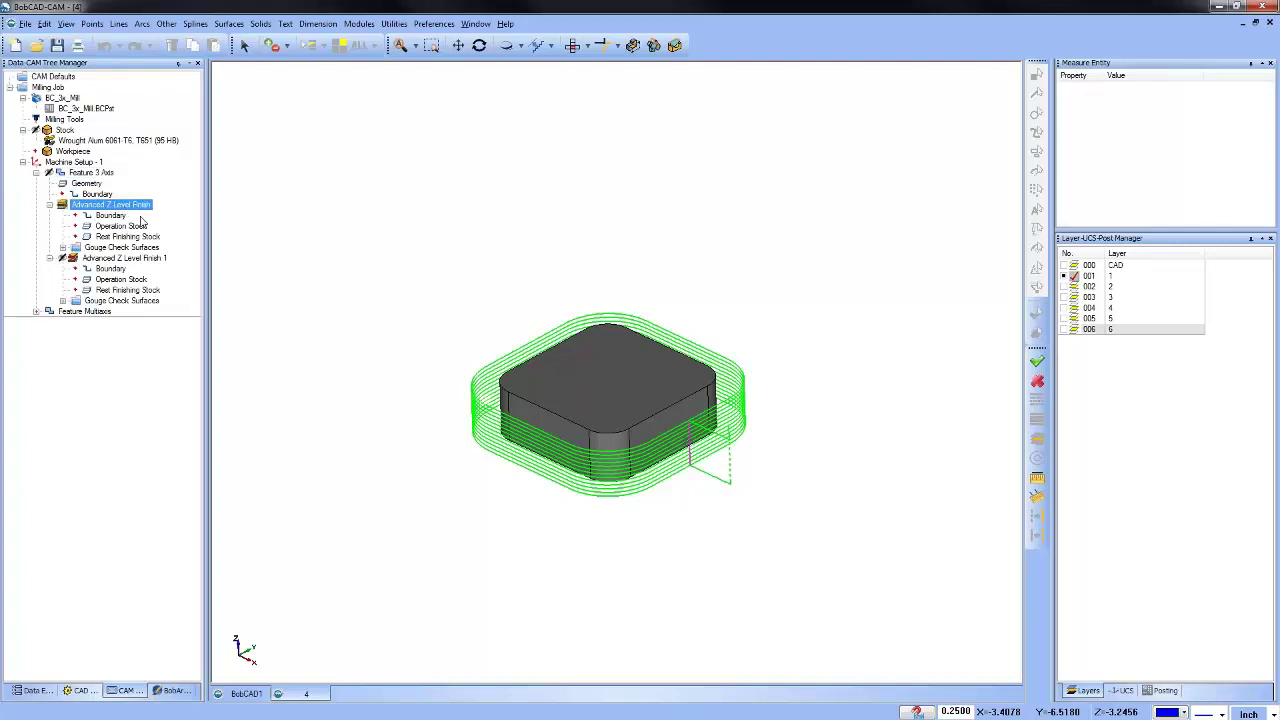
left_click(134, 259)
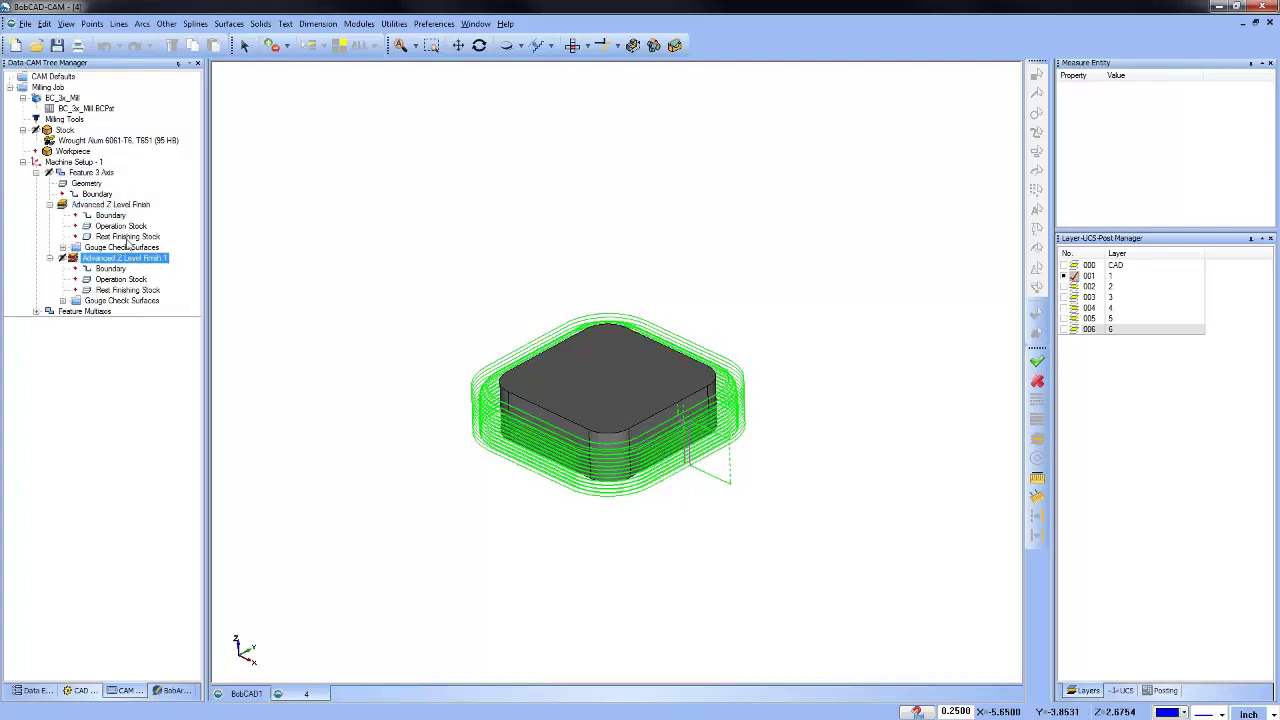
Backplot the first Advanced Z Level Finish operation with a shaded tool and examine the T-cutter beside the block.
left_click(122, 205)
right_click(124, 207)
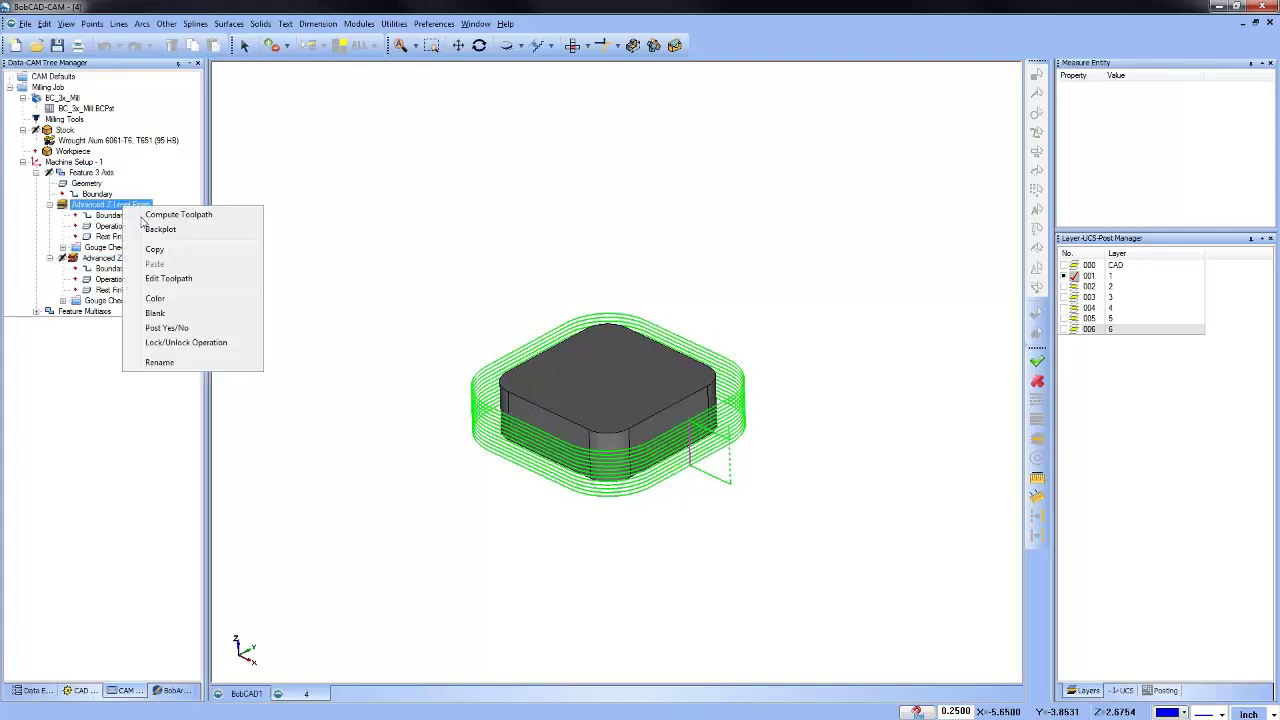
left_click(175, 237)
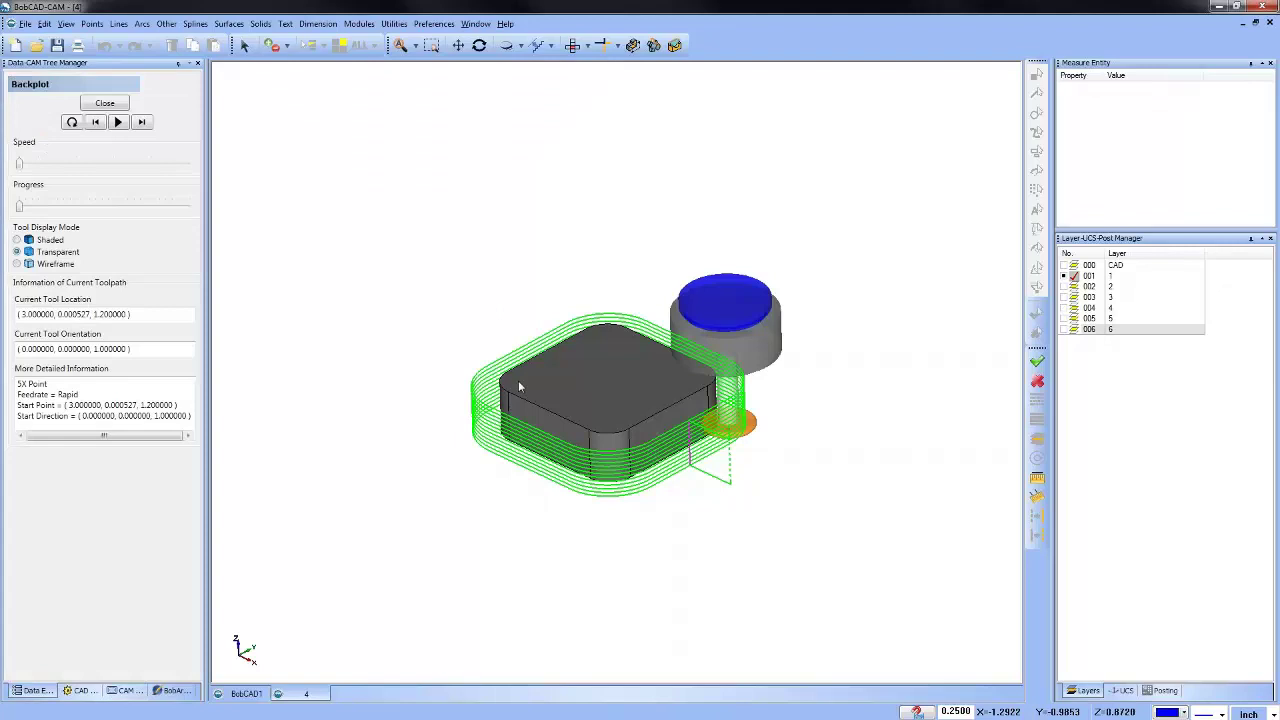
left_click(17, 240)
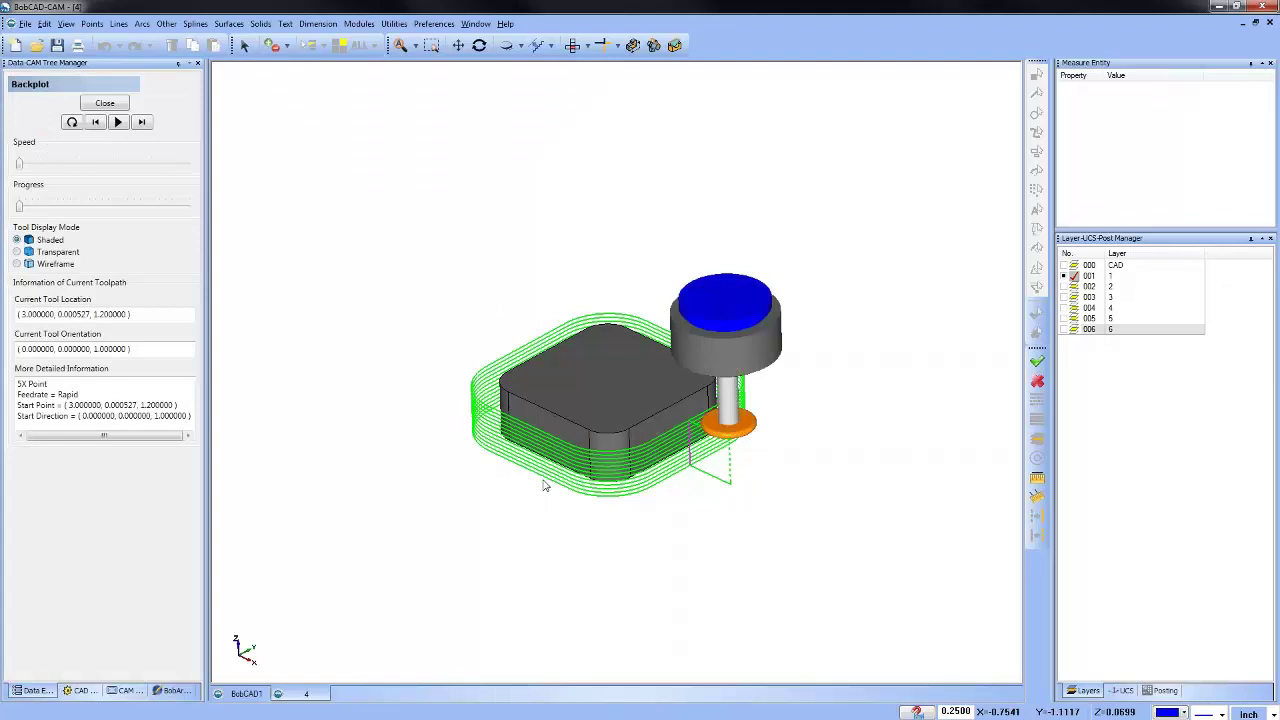
middle_click_drag(543, 486, 700, 412)
scroll(700, 412, "up", 5)
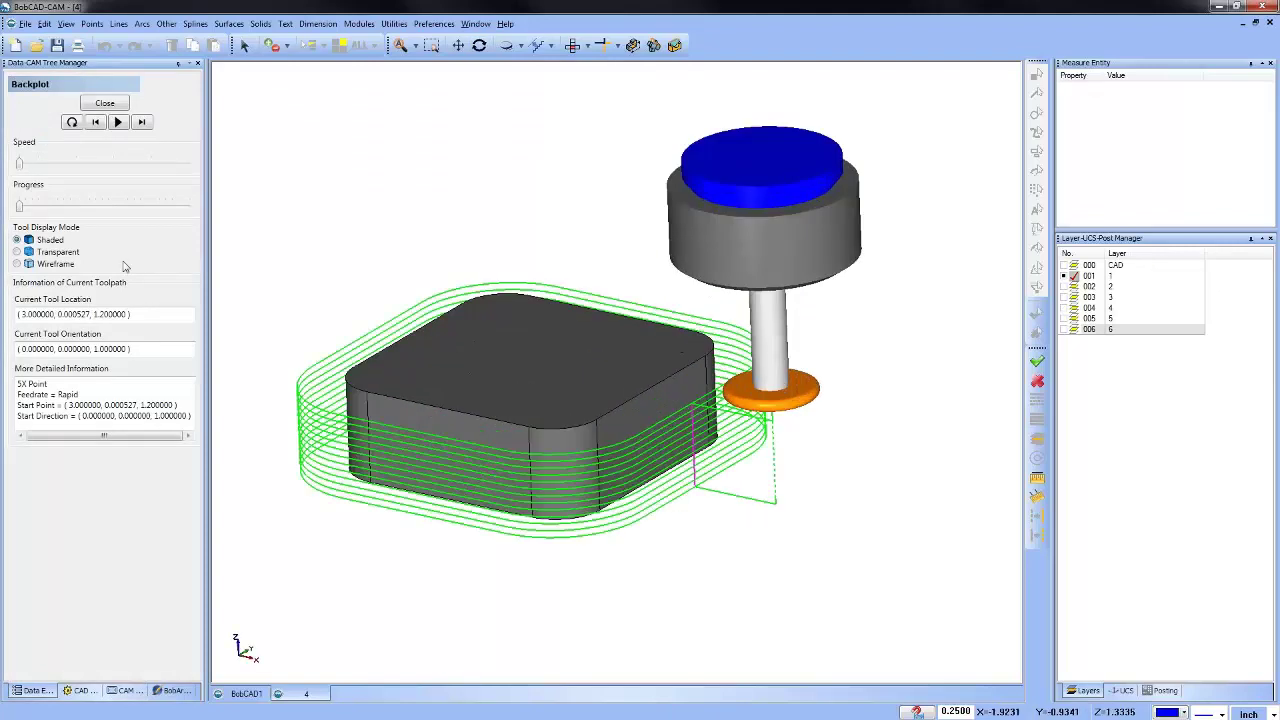
left_click(108, 104)
Backplot the Advanced Z Level Finish 1 operation and examine its lollipop tool against the block's edge.
left_click(112, 259)
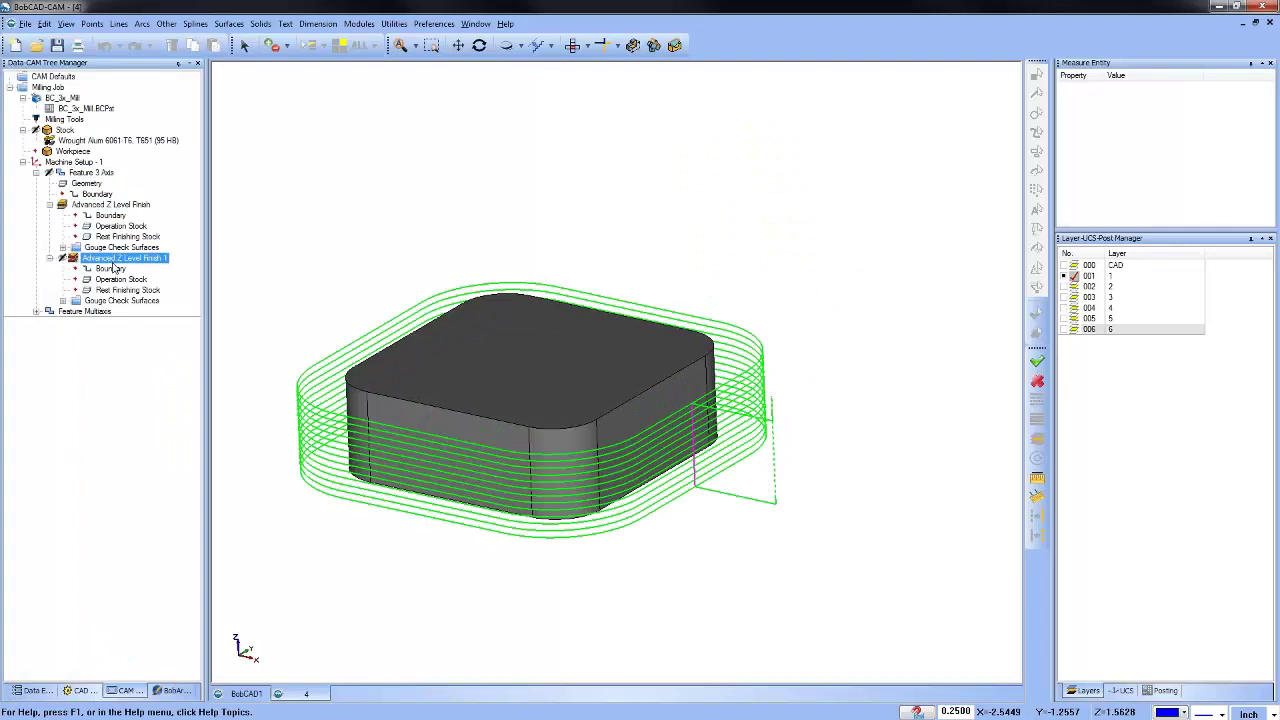
right_click(112, 260)
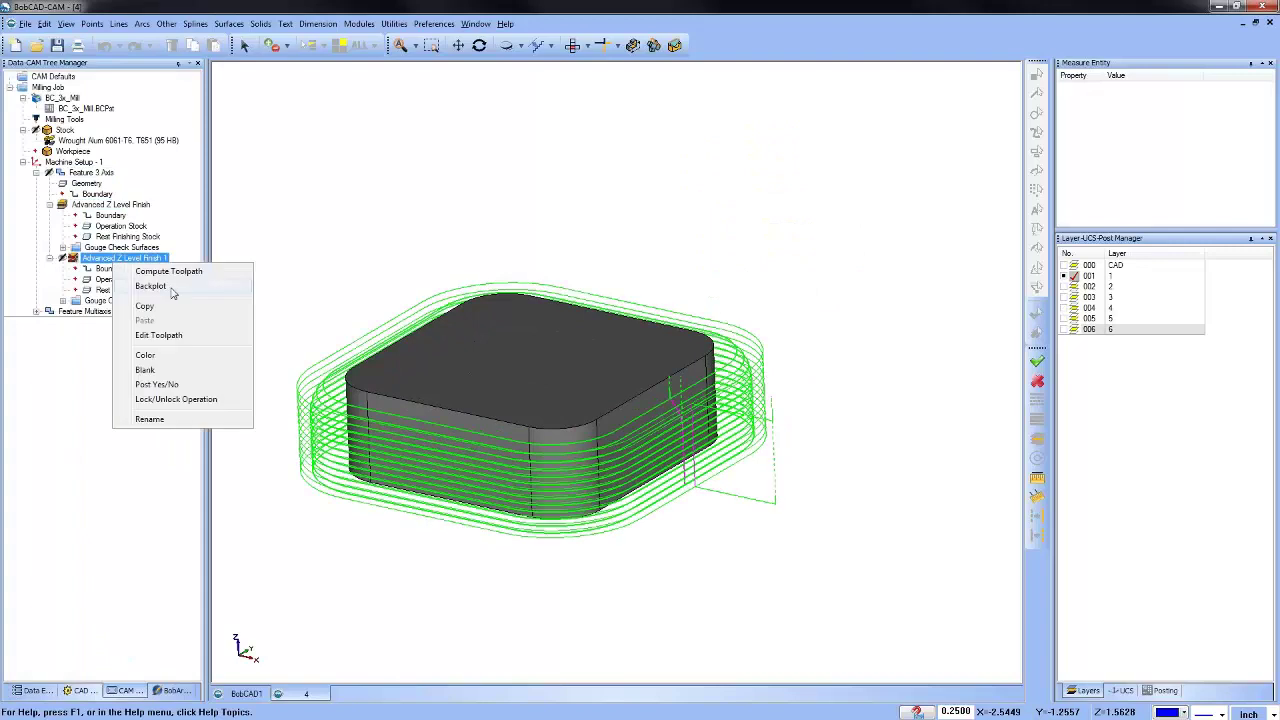
left_click(148, 287)
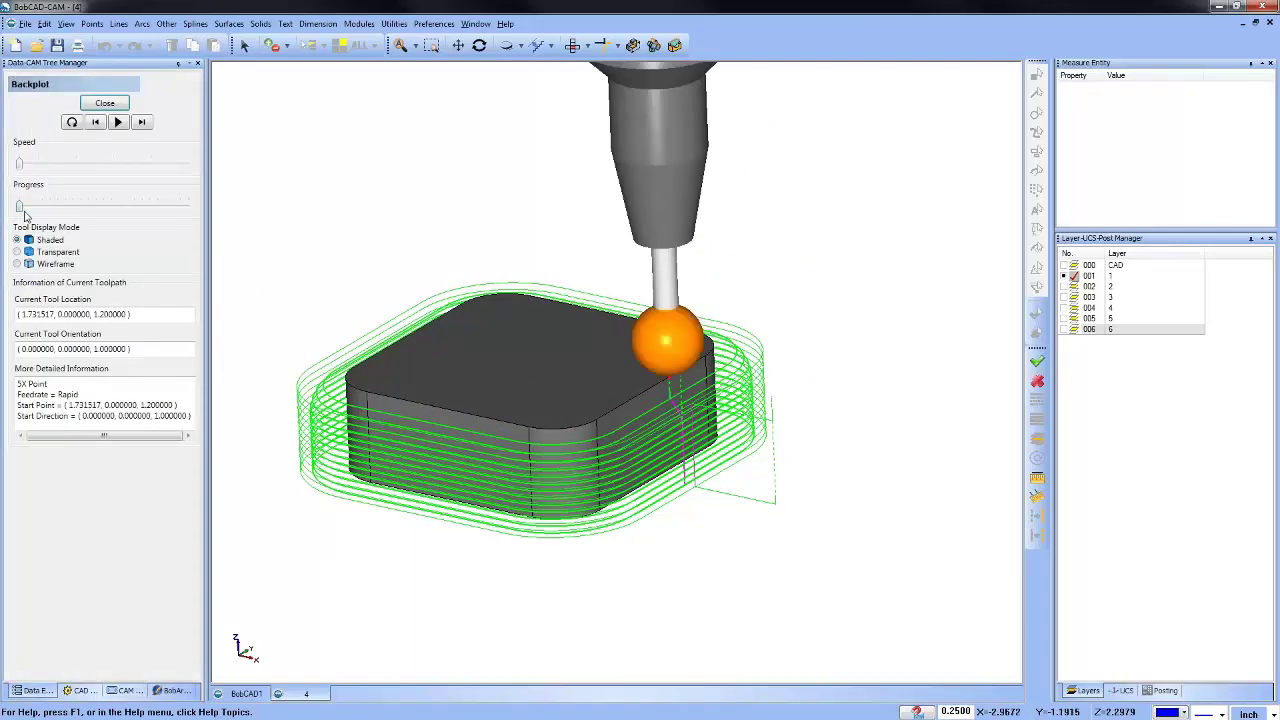
left_click_drag(20, 208, 19, 206)
left_click(112, 105)
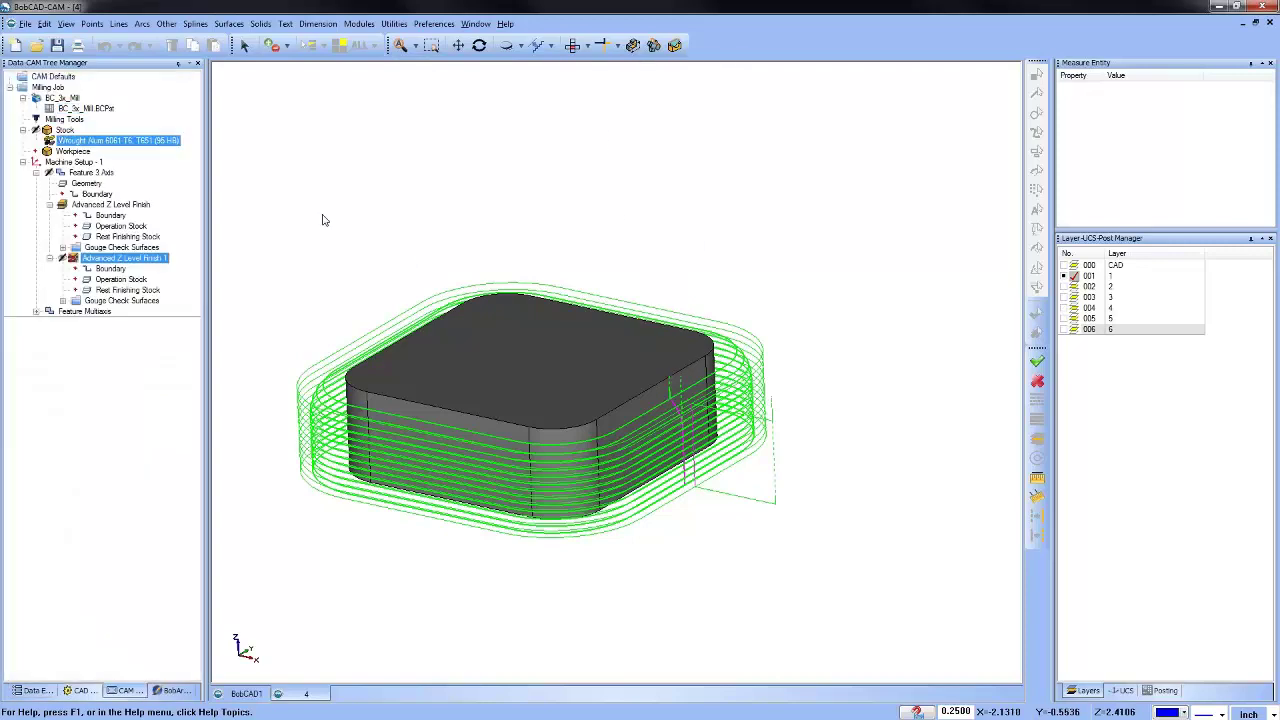
Open Feature 3 Axis for editing and review the Parameters and Options of the first Advanced Z Level Finish operation.
mouse_move(597, 371)
middle_mouse_down()
mouse_move(608, 357)
mouse_move(612, 385)
mouse_move(566, 366)
mouse_move(578, 377)
middle_mouse_up()
scroll(559, 404, "down", 2)
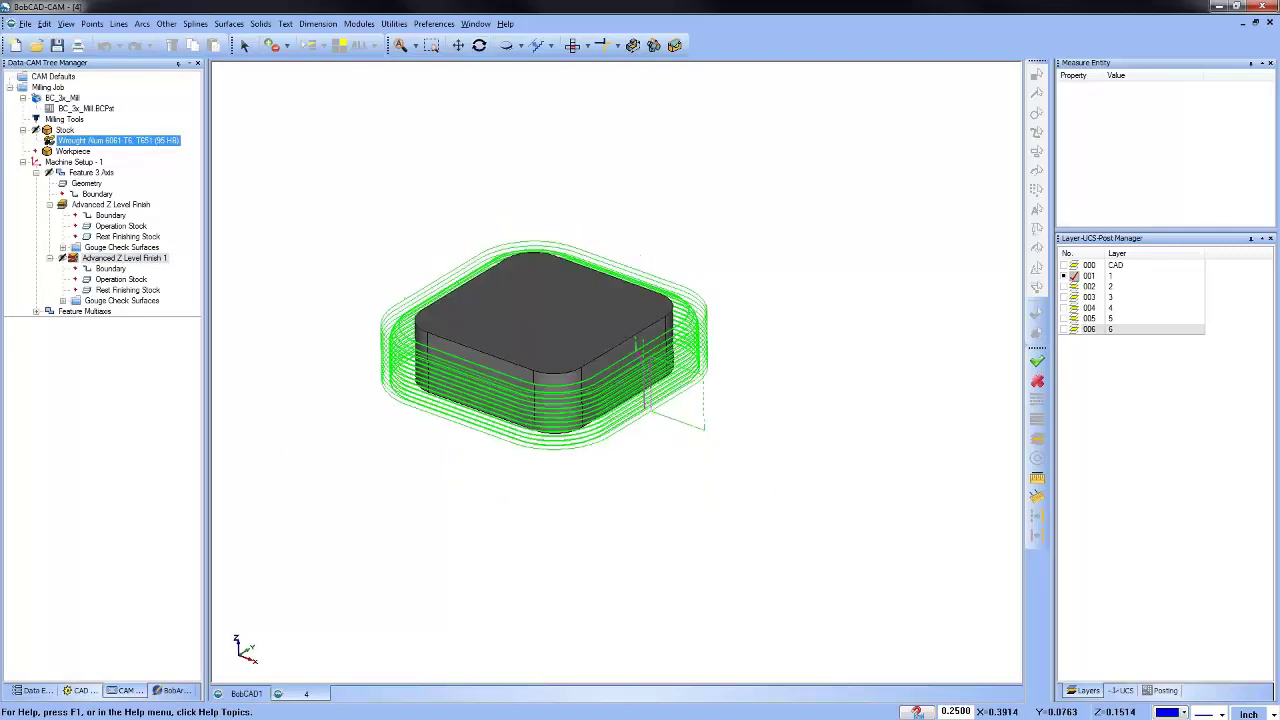
left_click(110, 204)
left_click(92, 172)
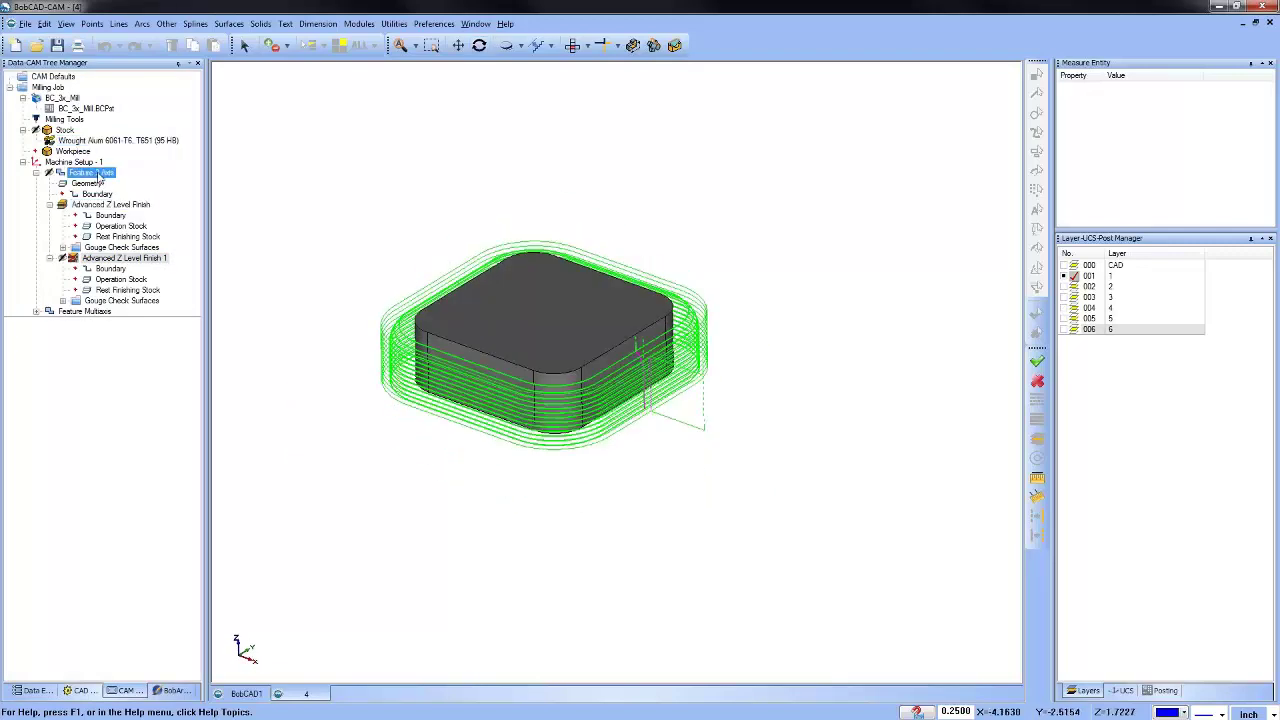
right_click(94, 173)
left_click(143, 182)
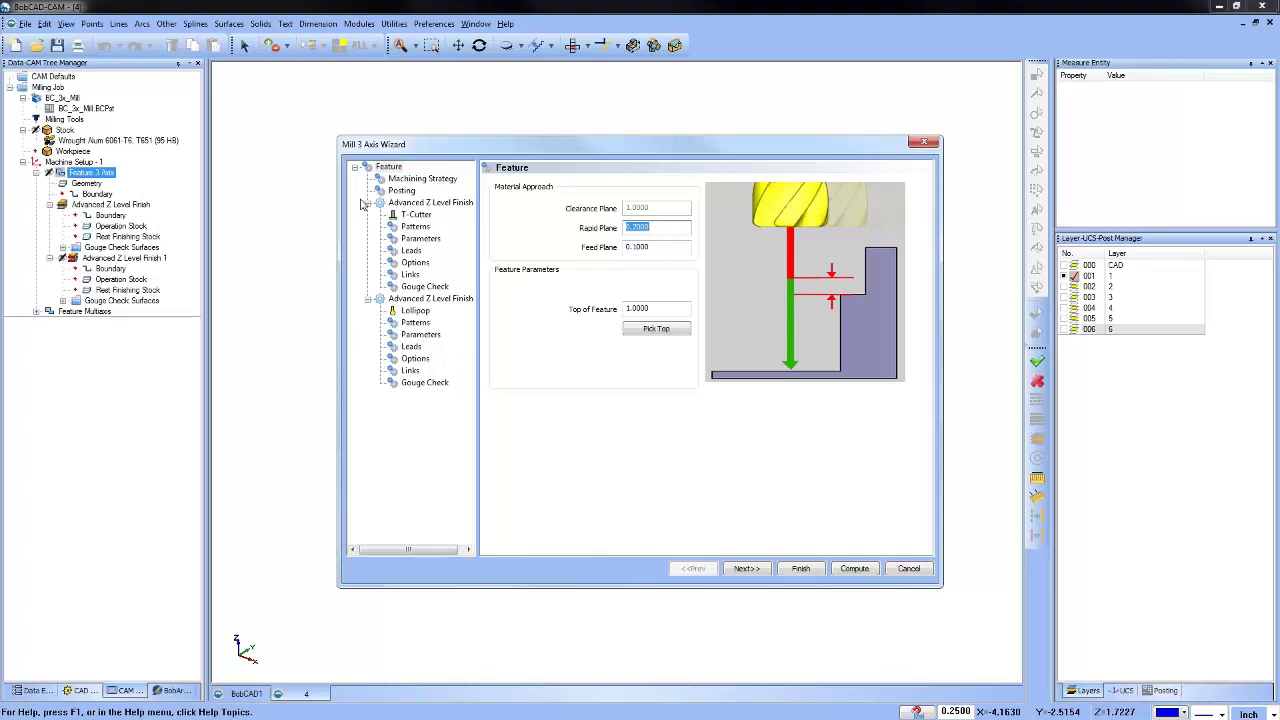
left_click(420, 239)
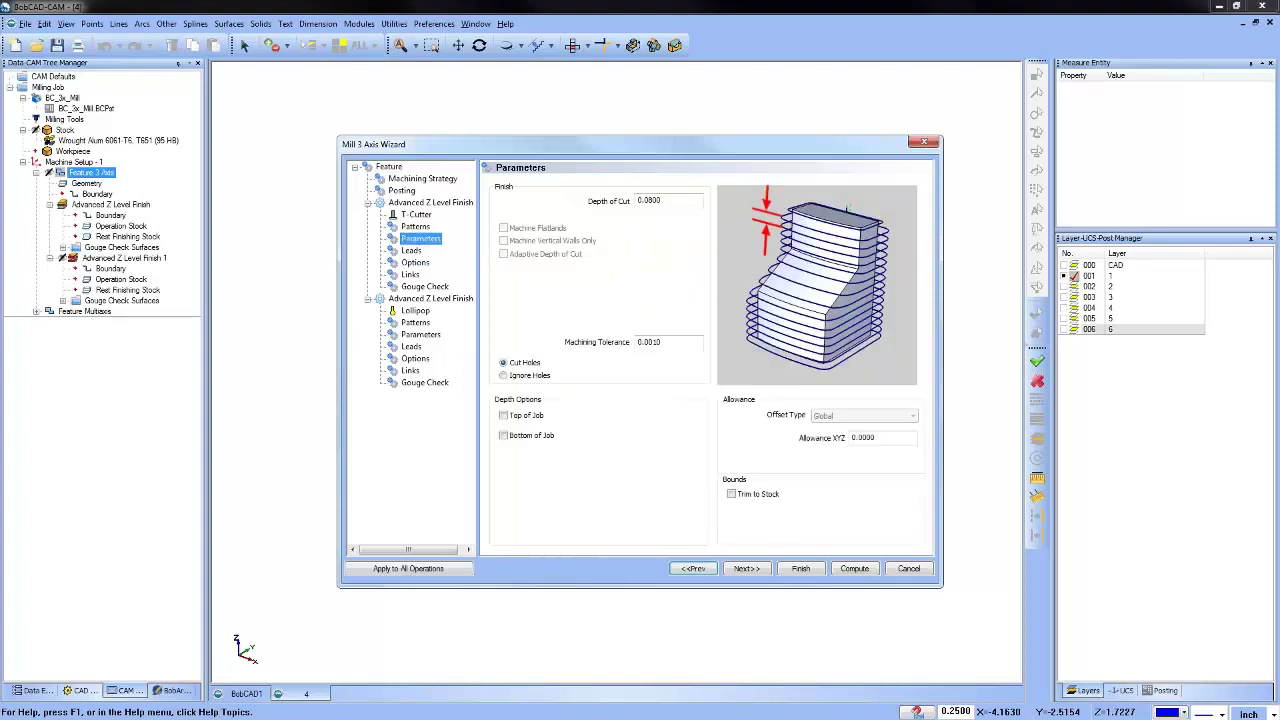
left_click(415, 263)
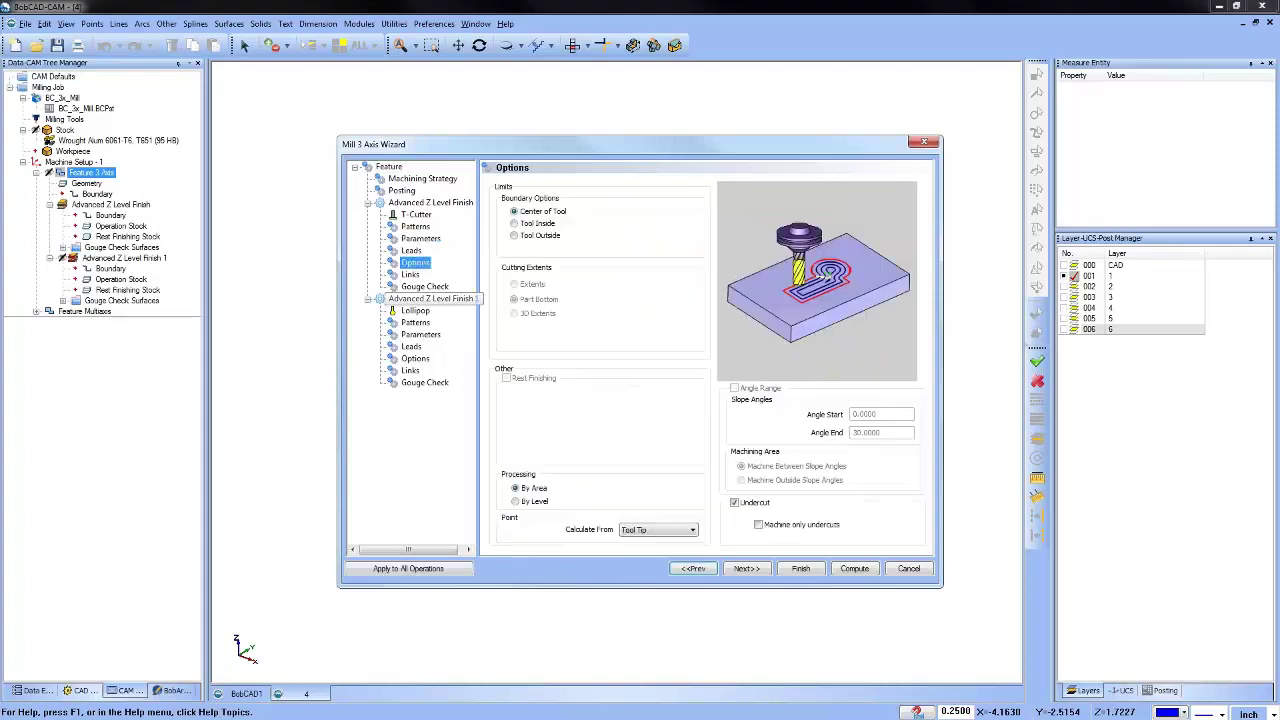
Toggle Undercut off and on again, toggle Machine only undercuts for the T-cutter operation, and accept the feature settings.
left_click(735, 504)
left_click(735, 504)
left_click(758, 525)
left_click(790, 570)
Select both Advanced Z Level Finish operations and blank their toolpaths around the block.
left_click(105, 206)
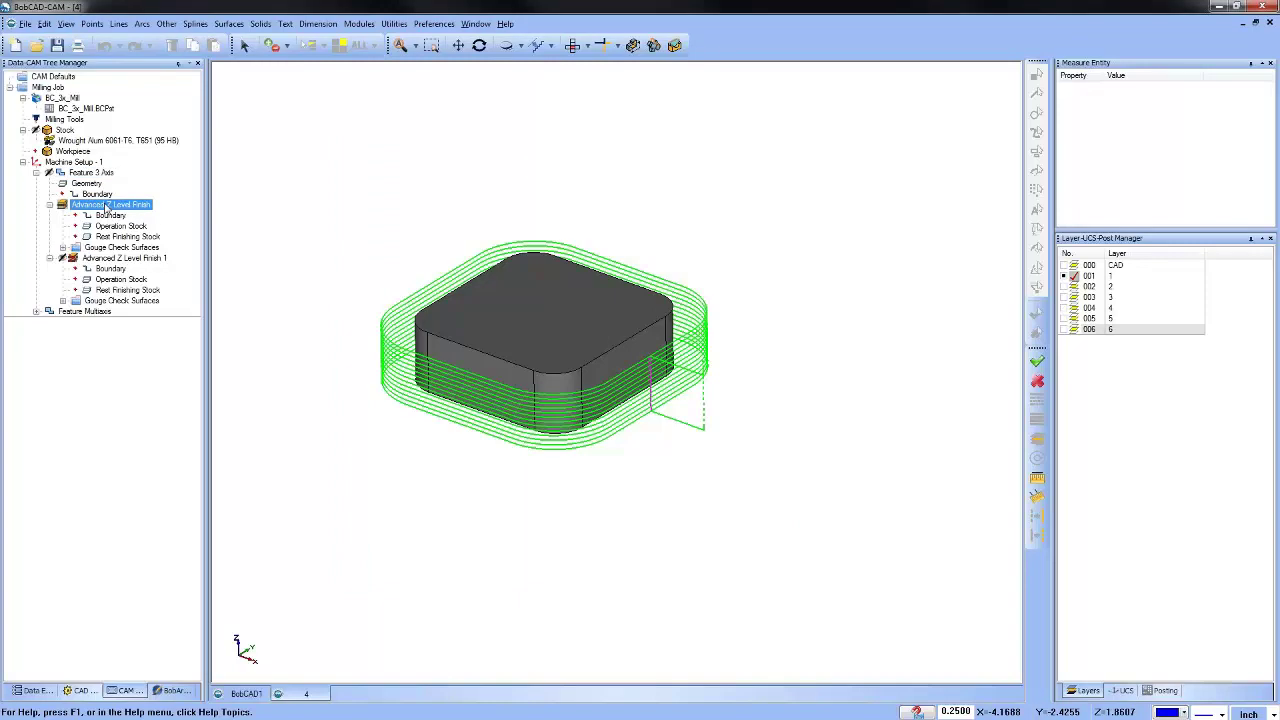
left_click(110, 259)
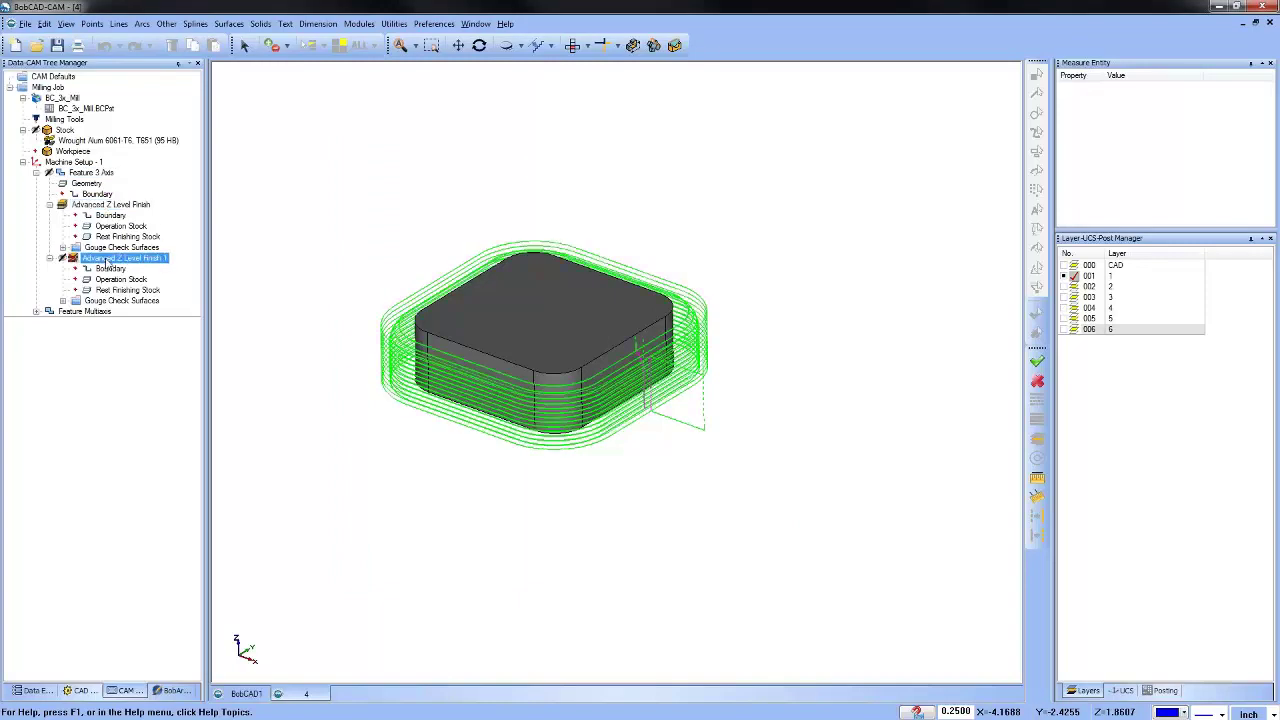
left_click(90, 206, "ctrl")
right_click(119, 207)
left_click(196, 317)
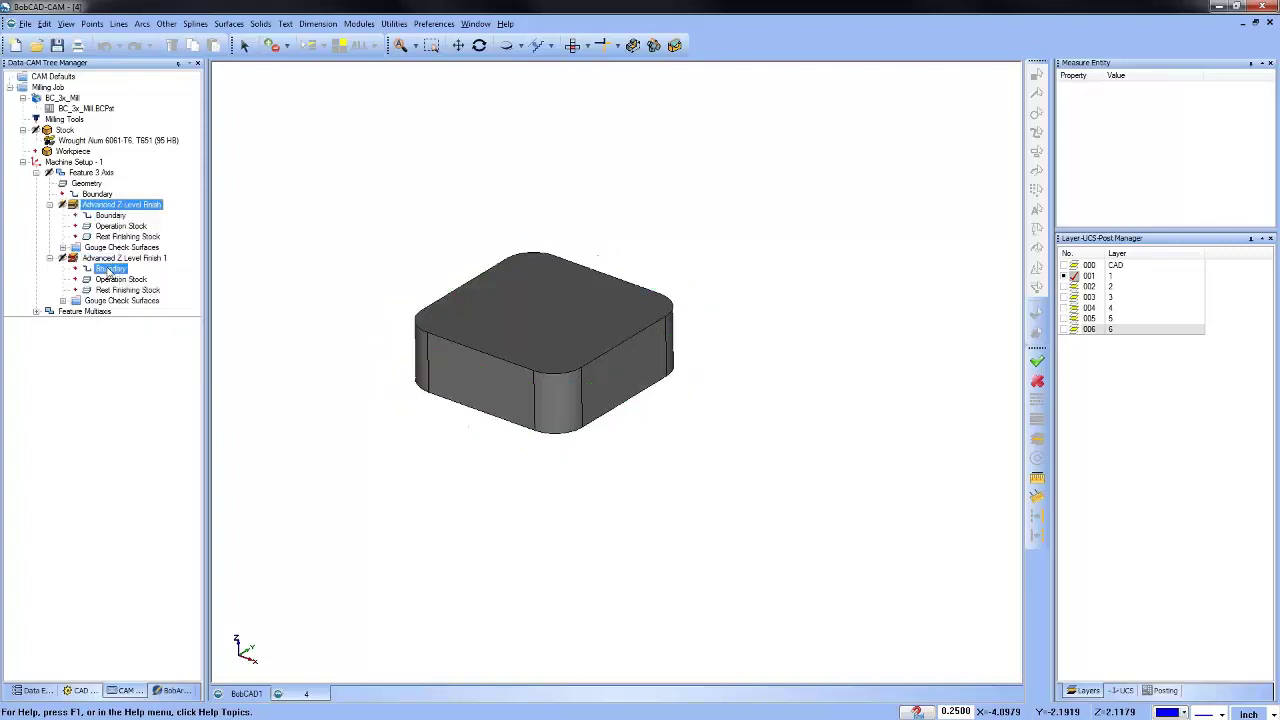
Highlight the two blanked Z-level toolpaths one at a time to compare the T-cutter and lollipop passes around the block.
left_click(118, 258)
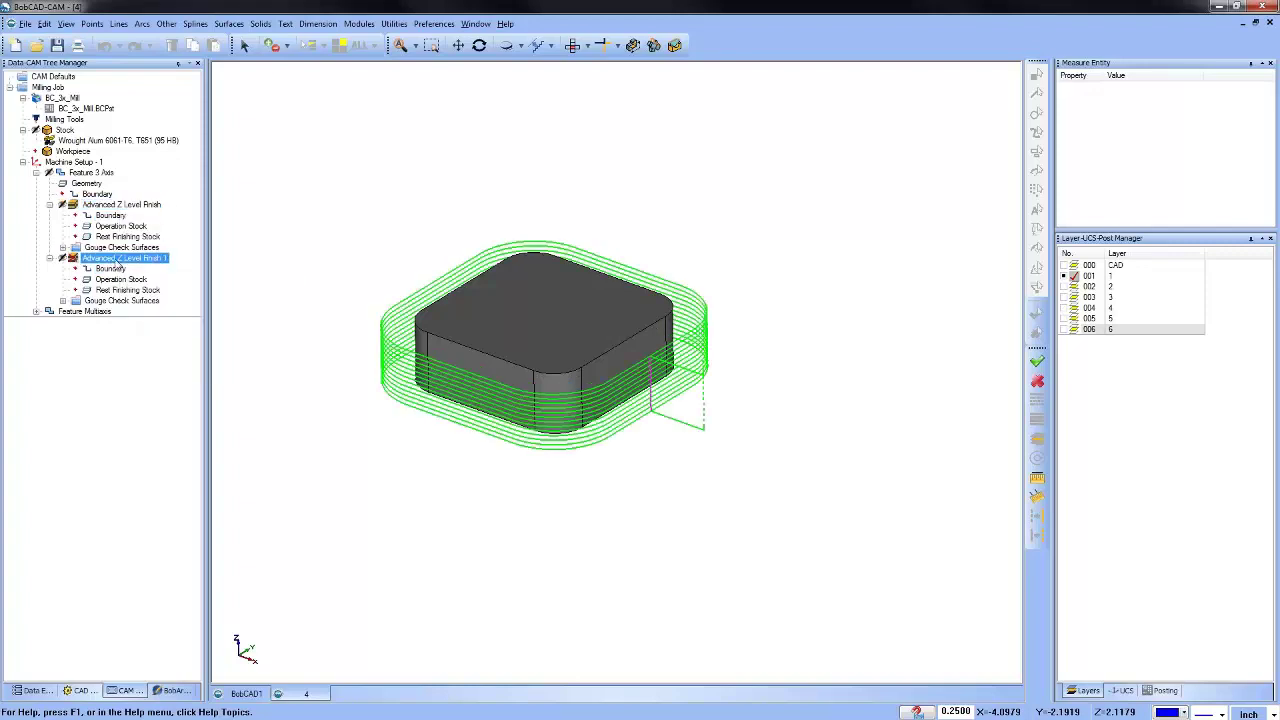
left_click(119, 207)
left_click(118, 258)
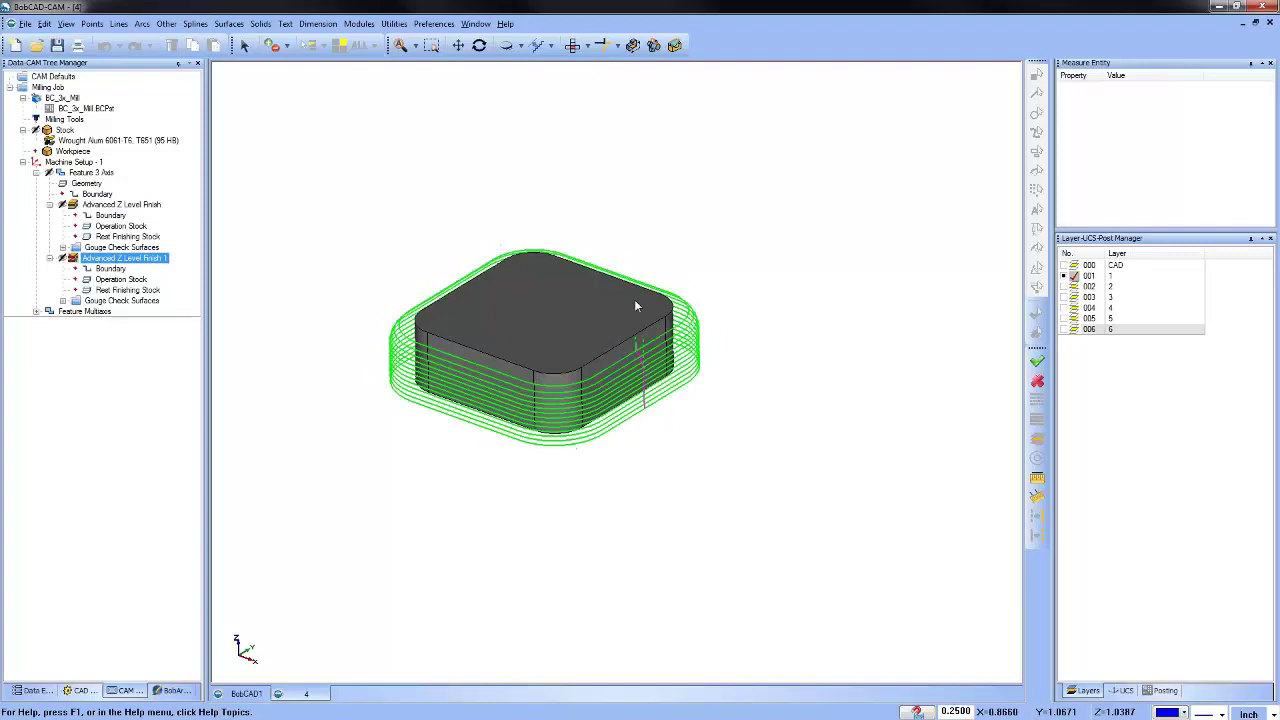
scroll(630, 303, "up", 2)
Show layer 2 with the tapered block instead of layer 1, and reselect that solid as the Feature 3 Axis geometry.
left_click(1085, 277)
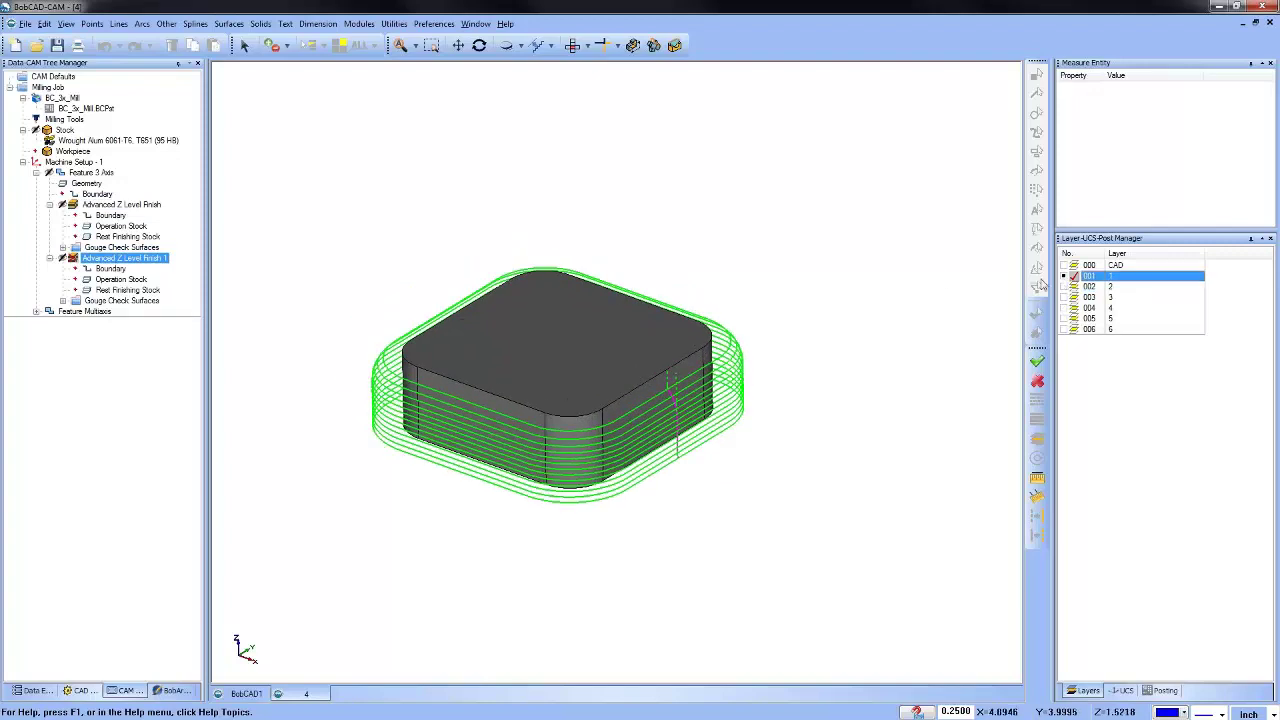
left_click(1074, 287)
left_click(1074, 276)
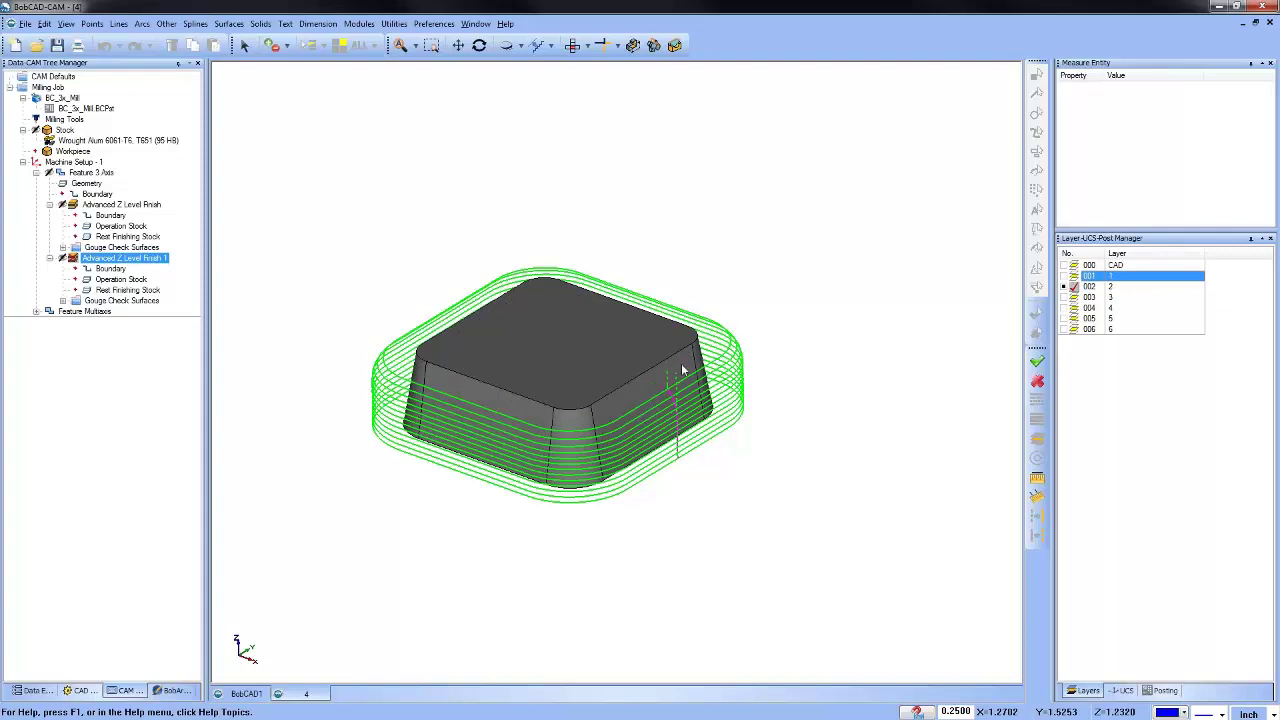
left_click(97, 184)
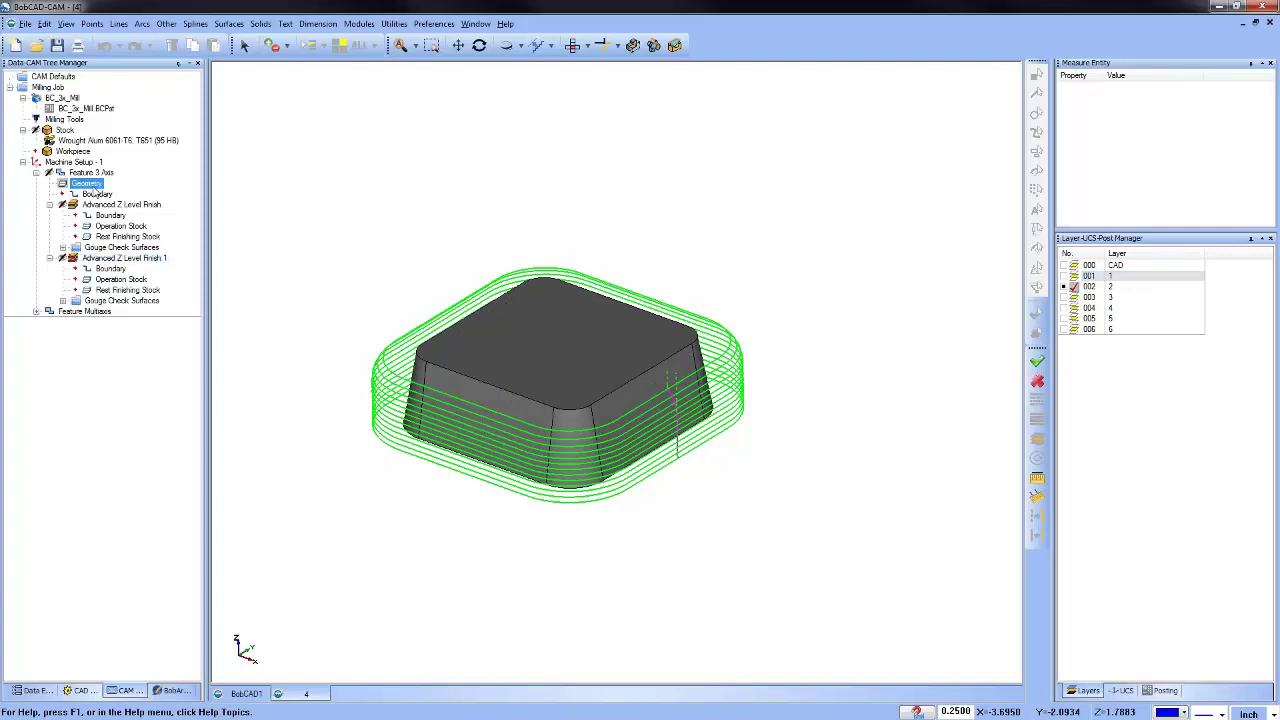
double_click(101, 186)
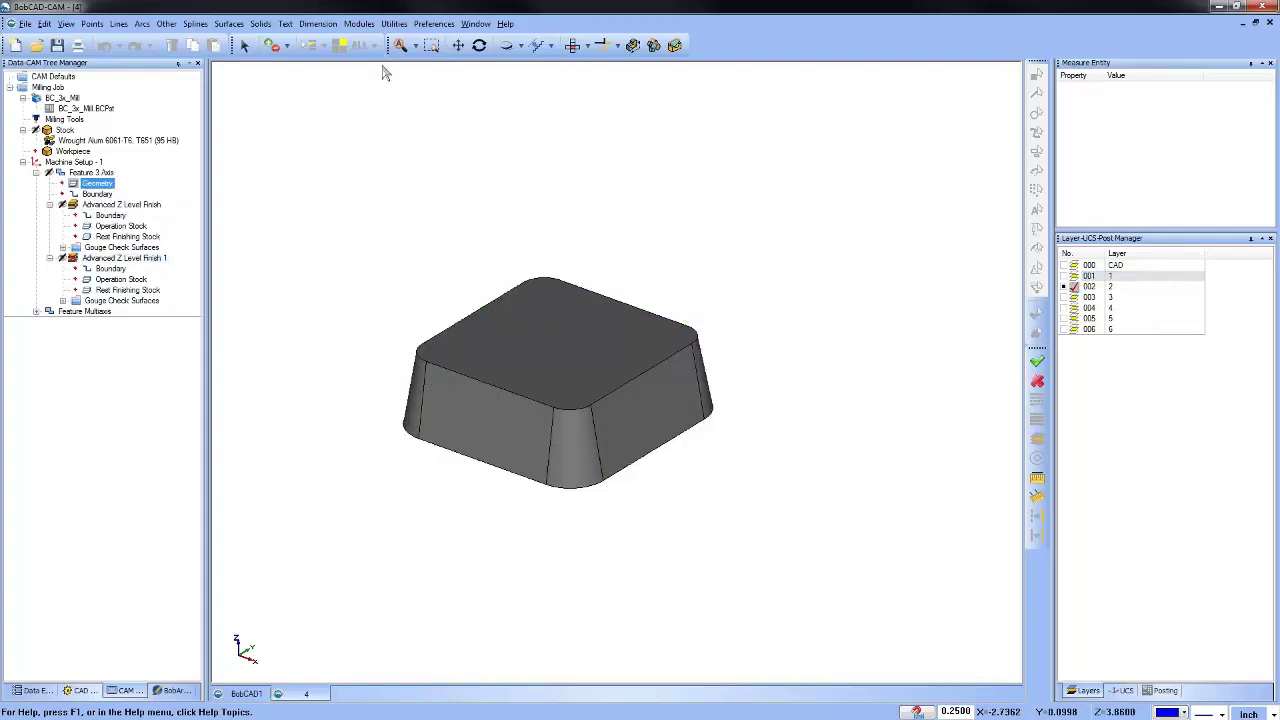
Recompute the Advanced Z Level Finish toolpath for the tapered block.
left_click(118, 204)
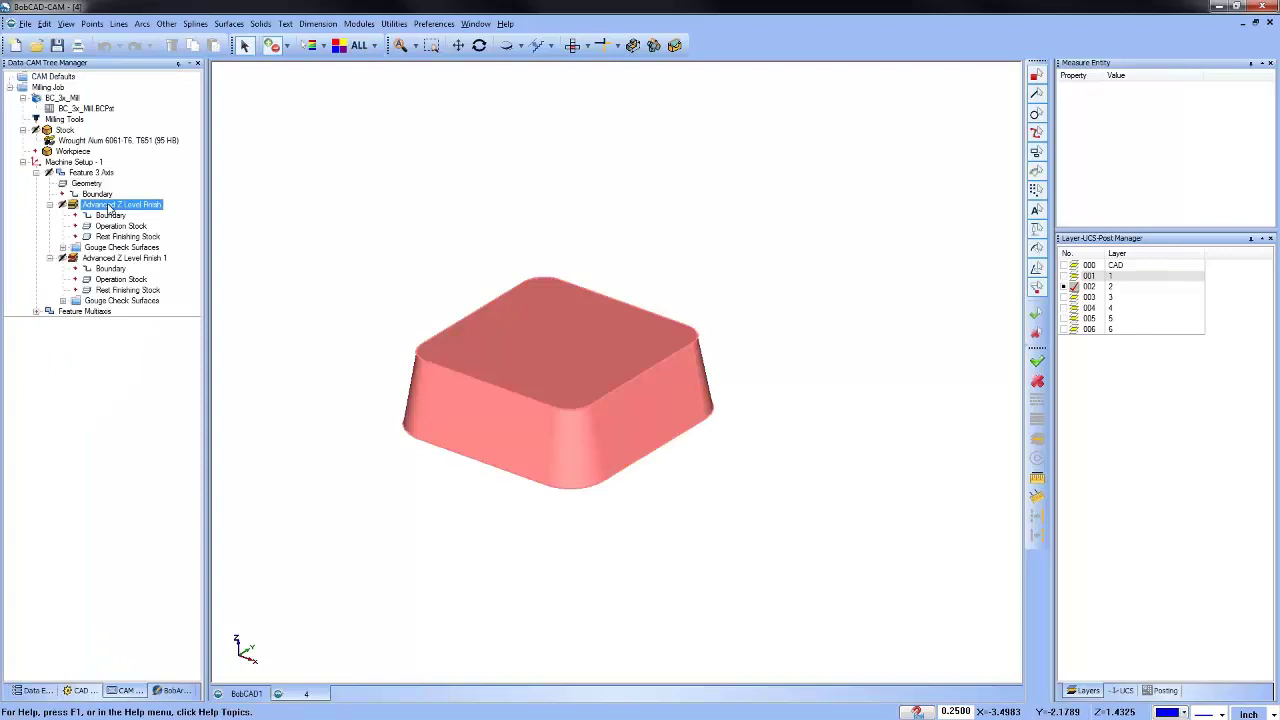
right_click(118, 204)
left_click(150, 230)
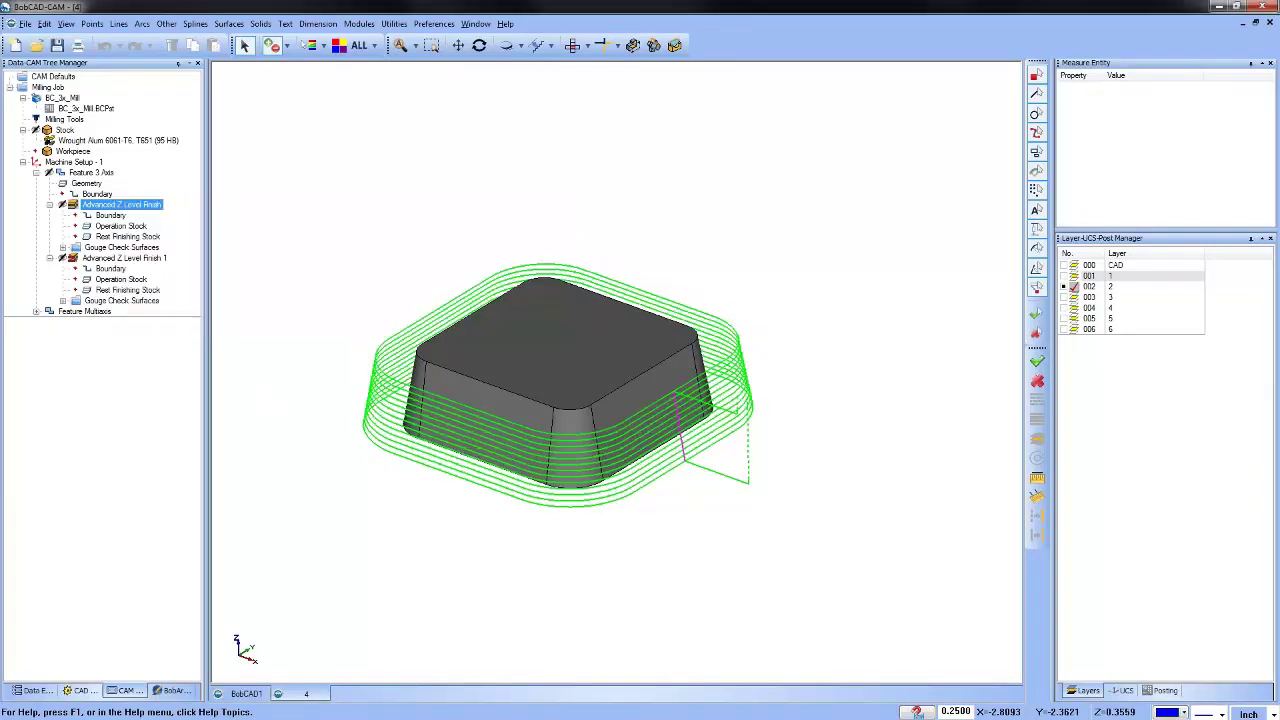
Recompute the Advanced Z Level Finish 1 toolpath for the tapered block on layer 2.
left_click(123, 258)
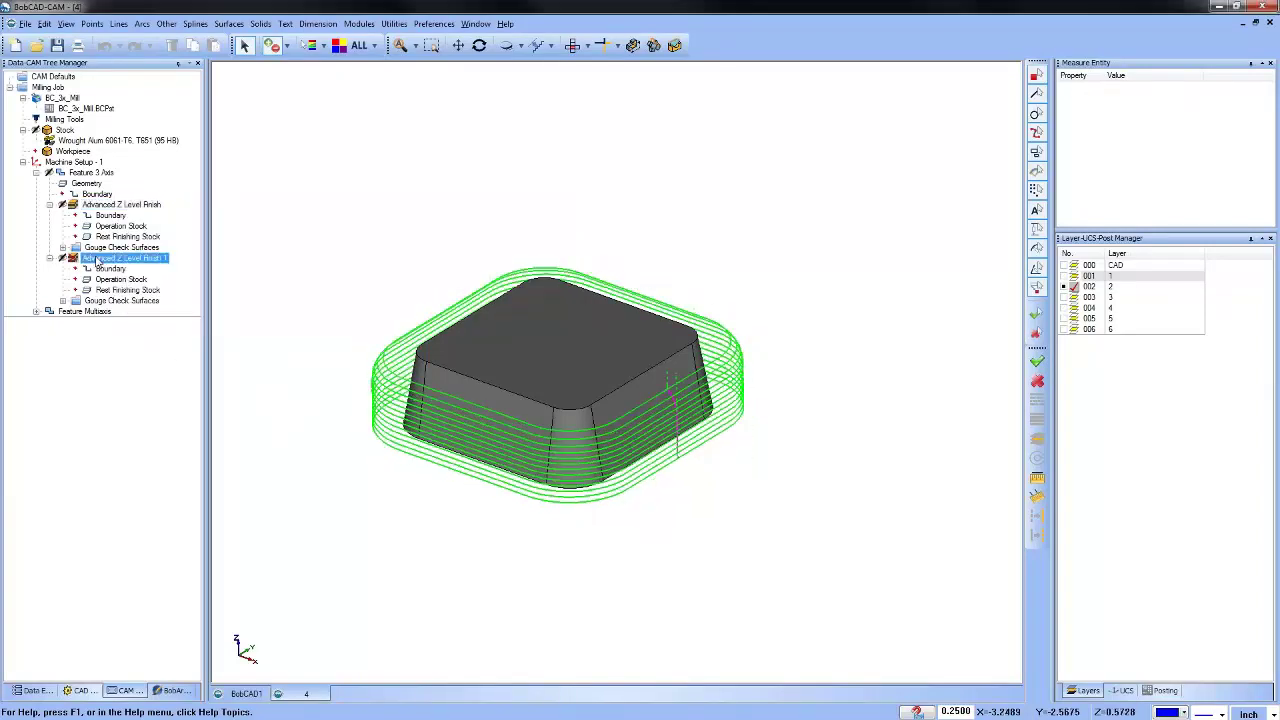
left_click(78, 258)
right_click(74, 258)
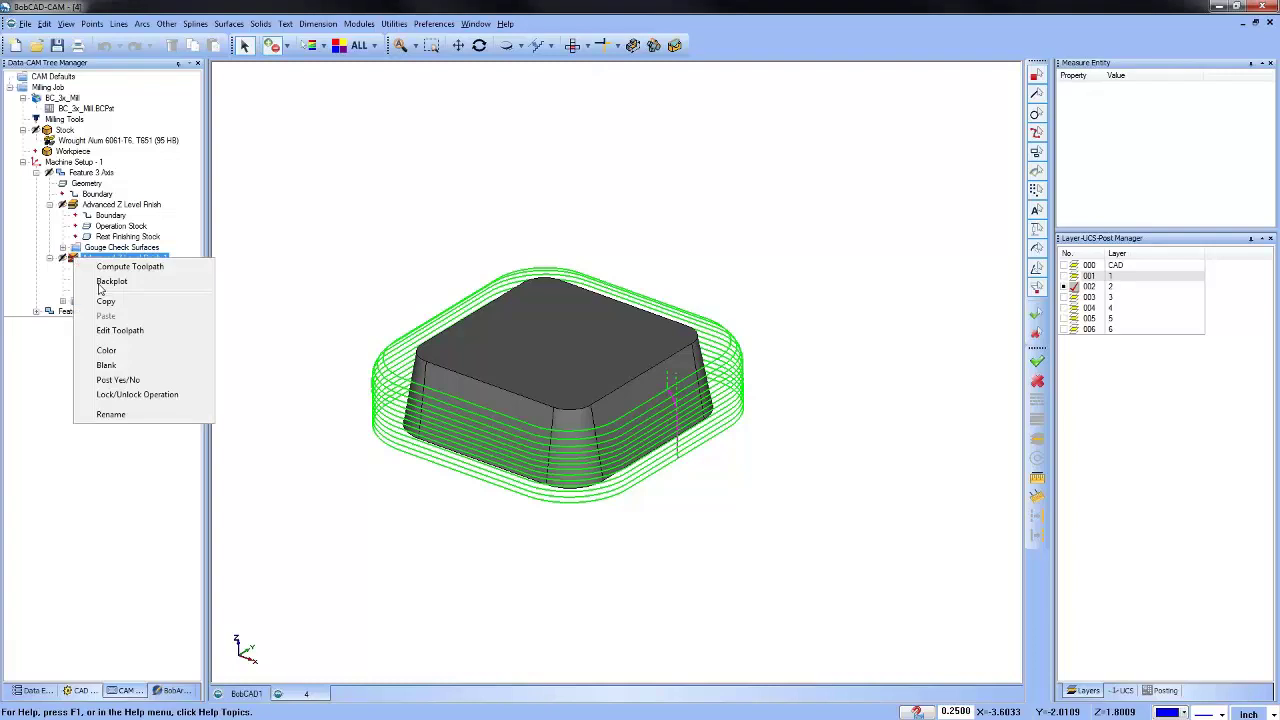
left_click(145, 266)
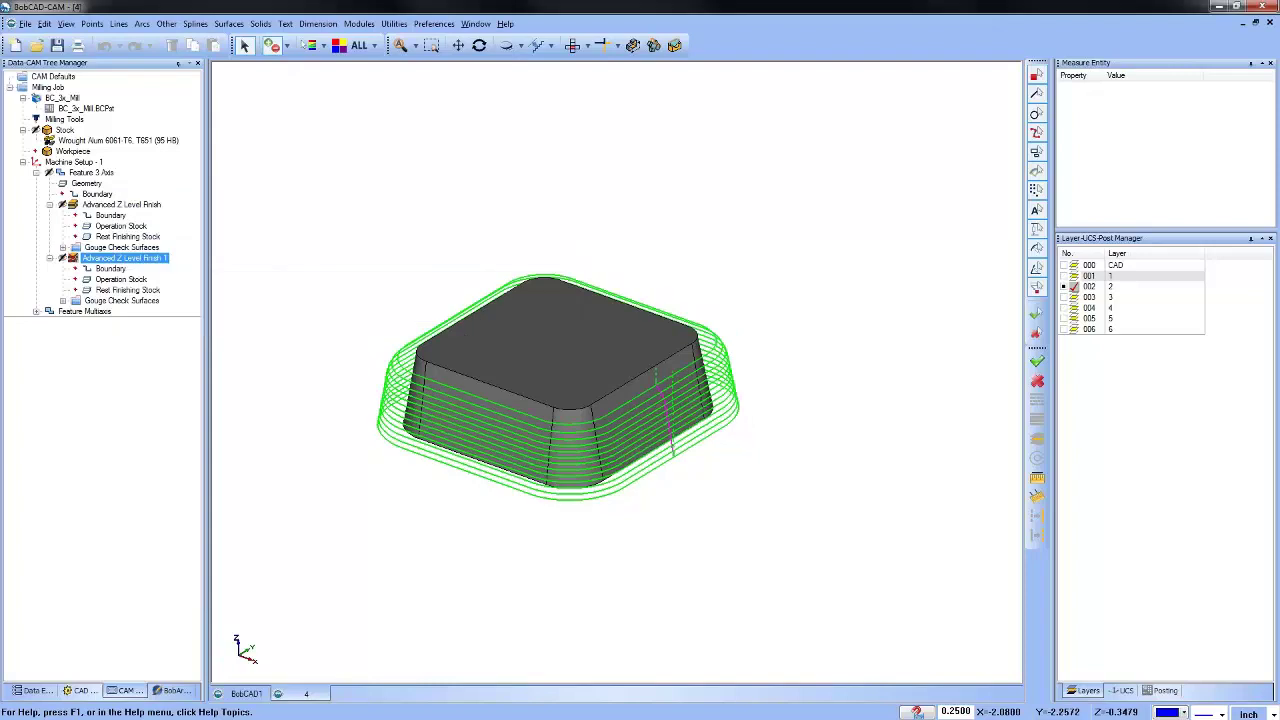
Show the undercut block on layer 3 instead of layer 2, and reselect that solid as the Feature 3 Axis geometry.
left_click(1066, 298)
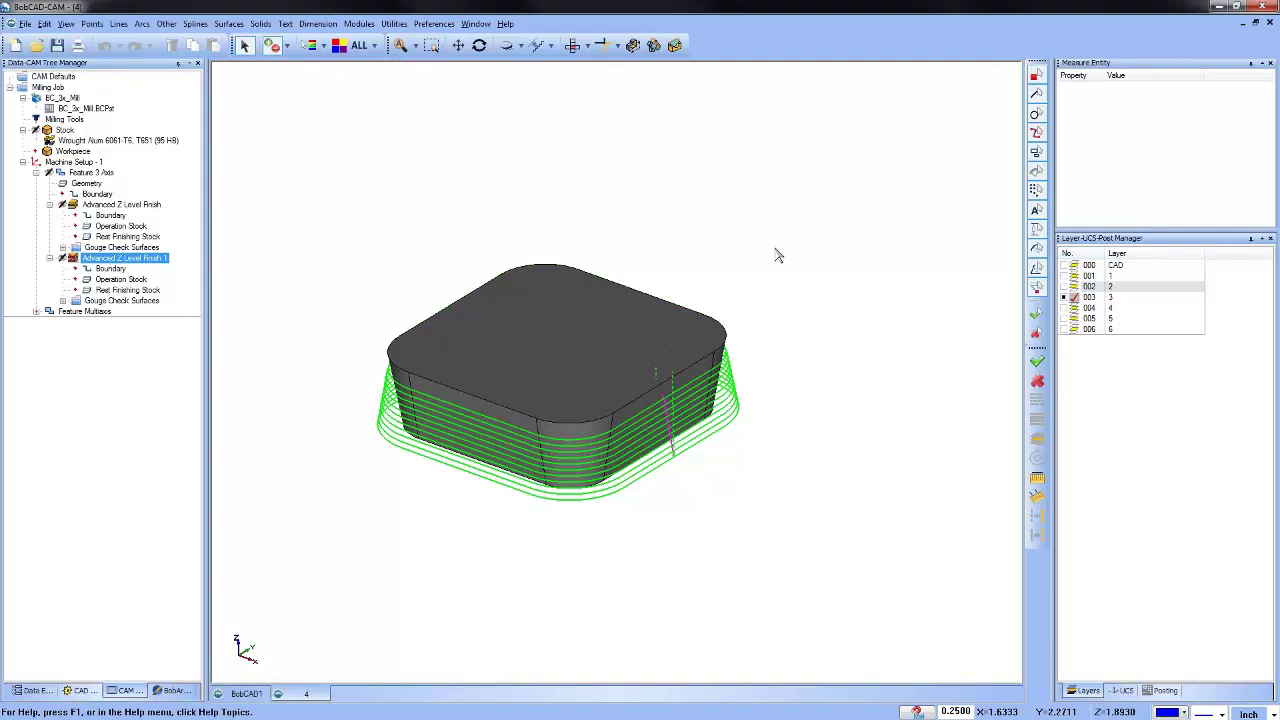
left_click(121, 204)
right_click(95, 184)
left_click(95, 186)
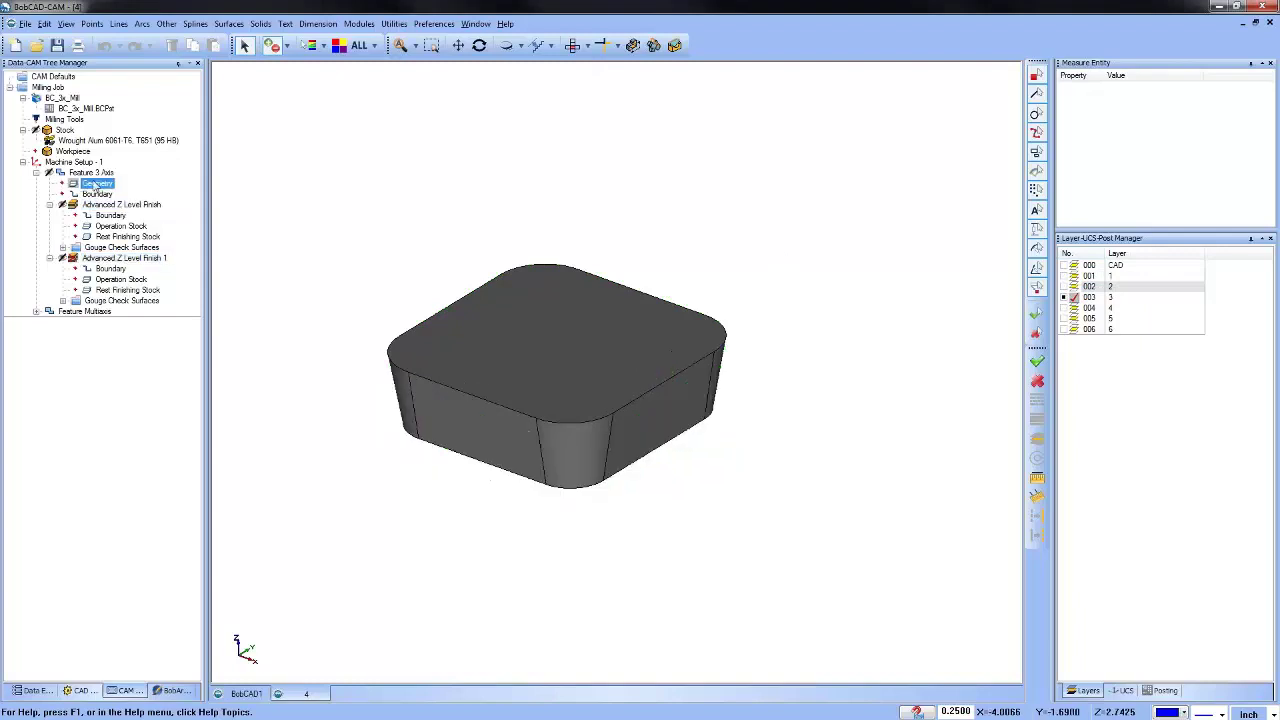
right_click(95, 186)
left_click(112, 196)
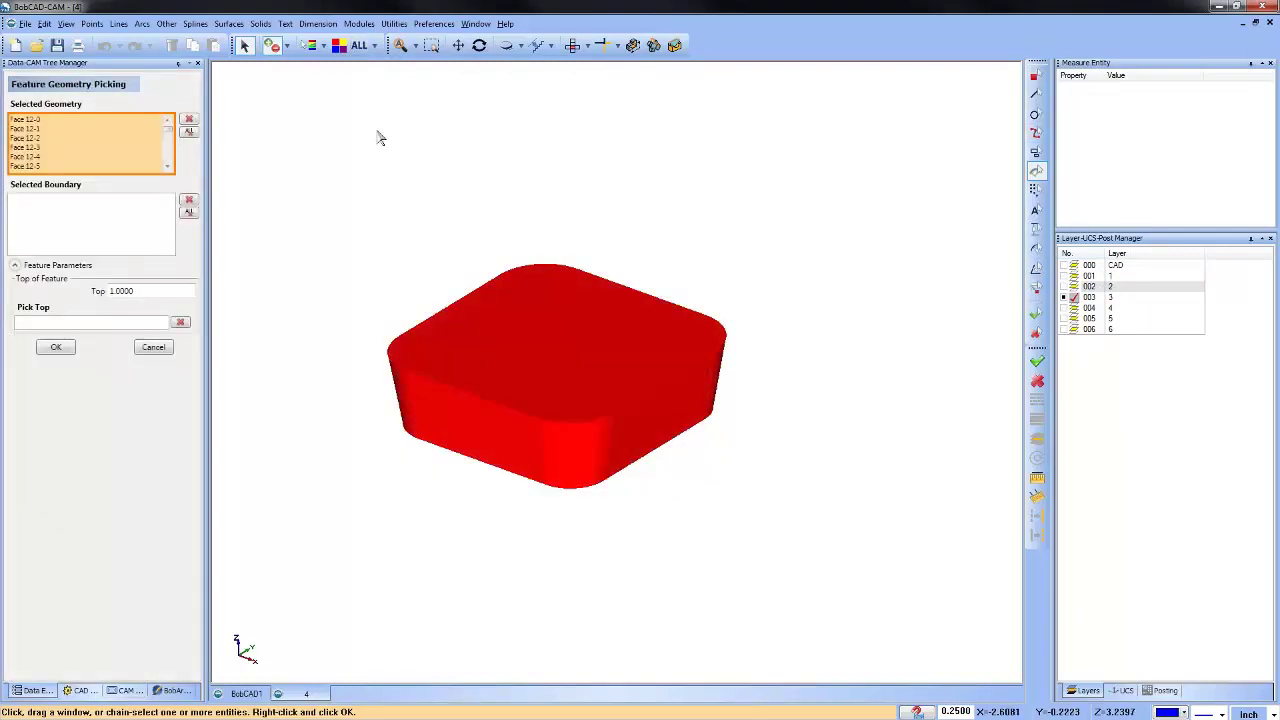
key("Return")
Recompute both Advanced Z Level Finish toolpaths around the layer 3 undercut block.
right_click(121, 204)
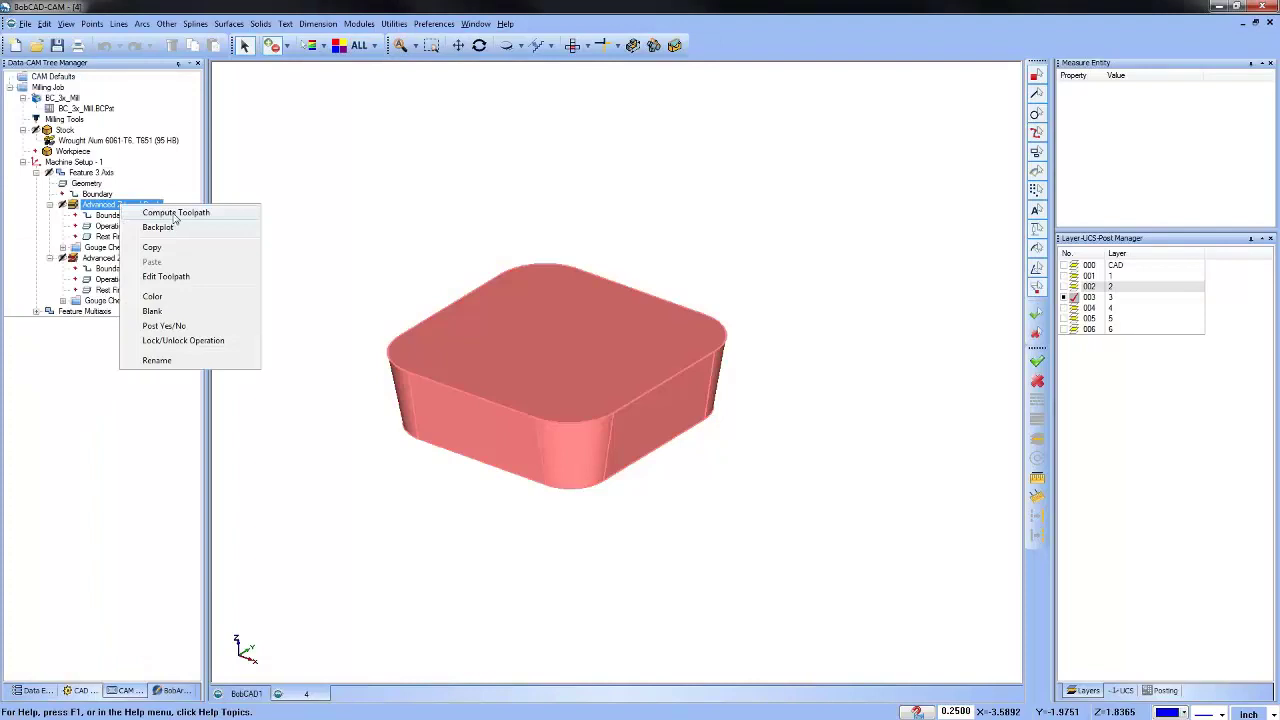
left_click(175, 213)
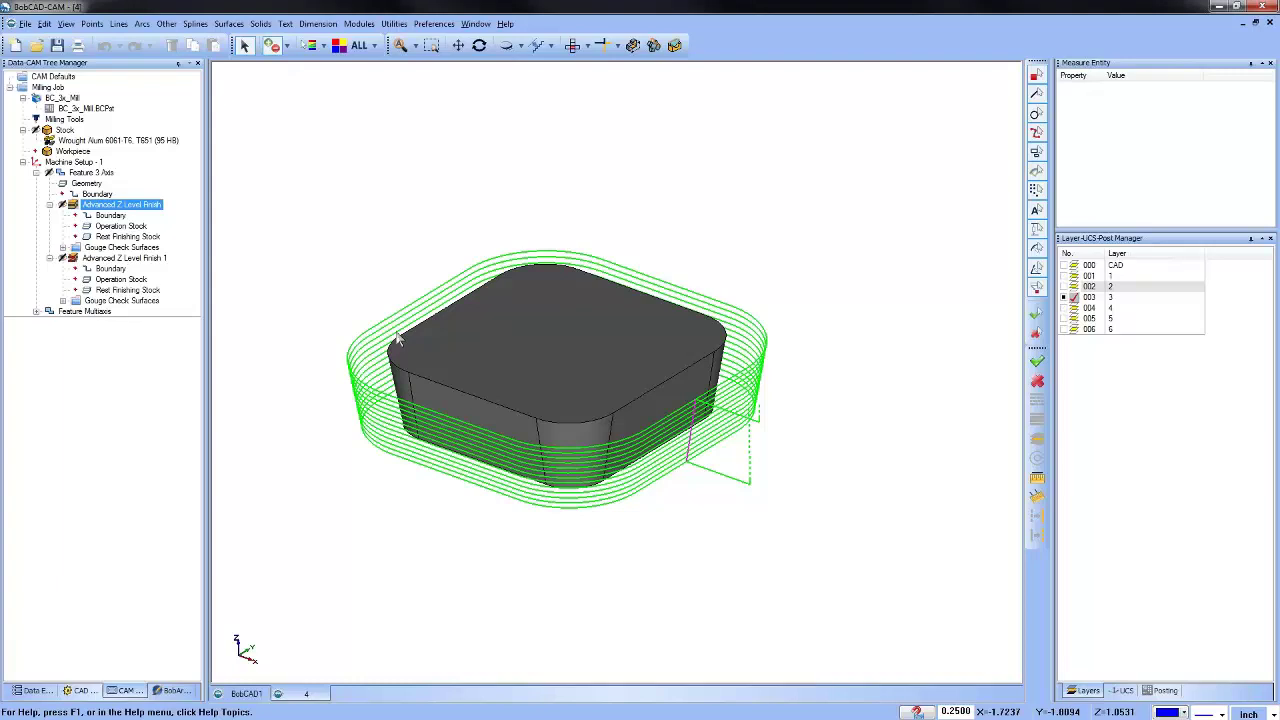
left_click(103, 259)
right_click(101, 264)
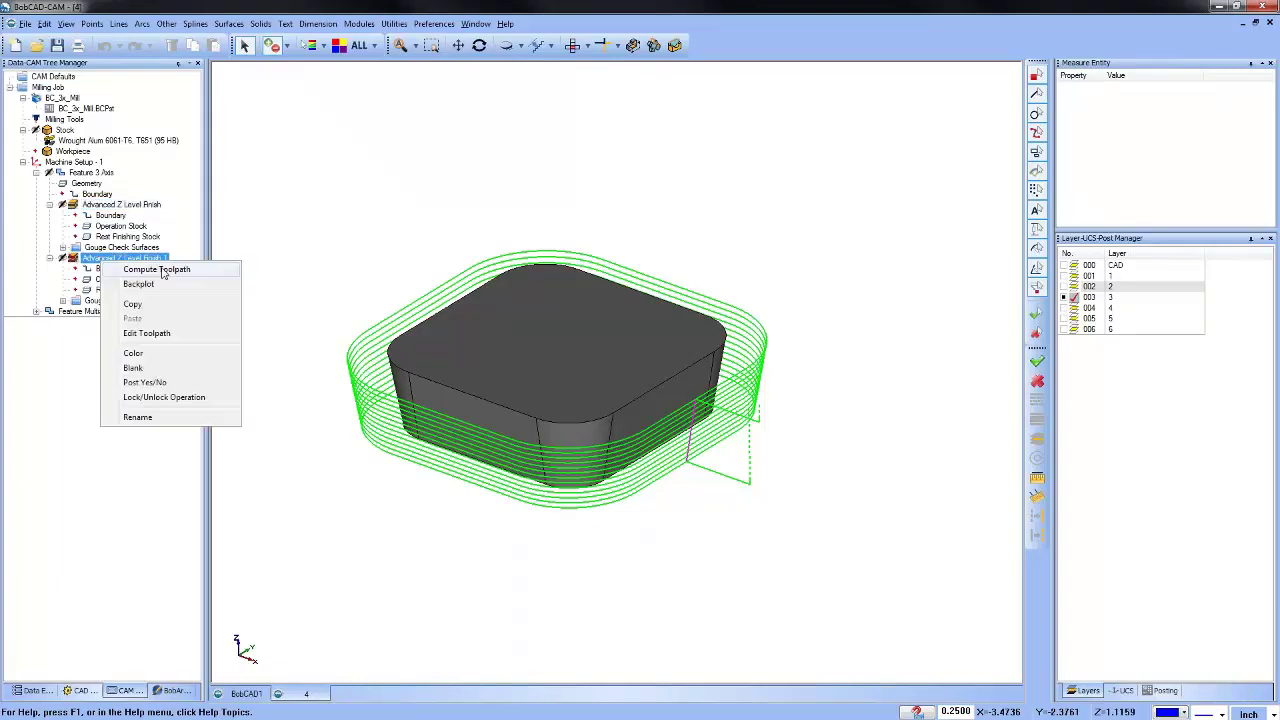
left_click(150, 270)
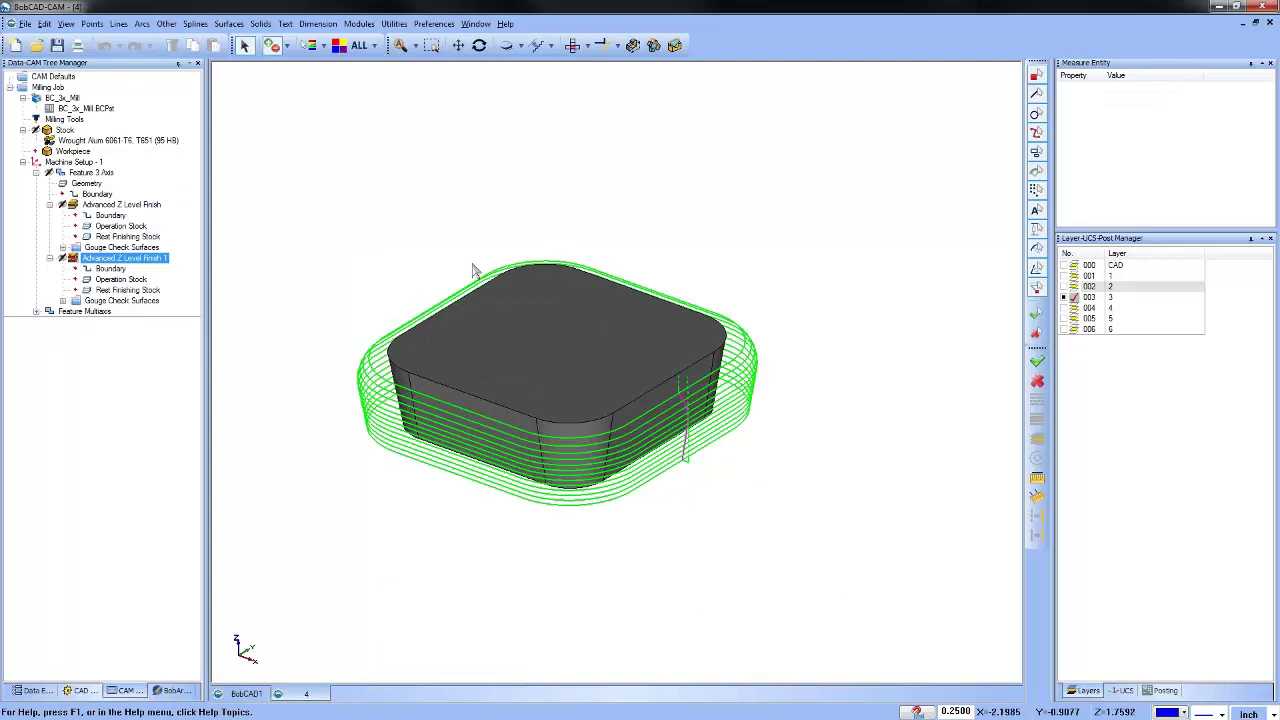
Show the blocks with a center opening on layers 4 and 5 one at a time to compare their inner walls.
left_click(1067, 308)
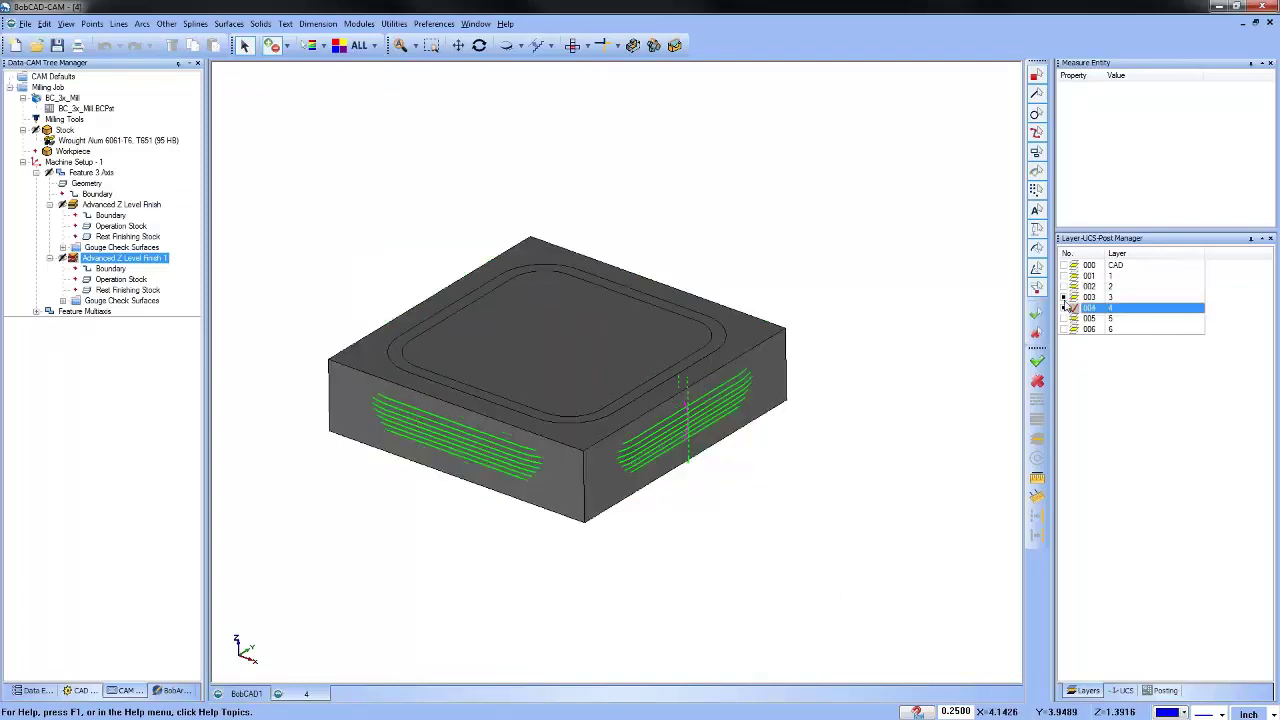
left_click(1067, 297)
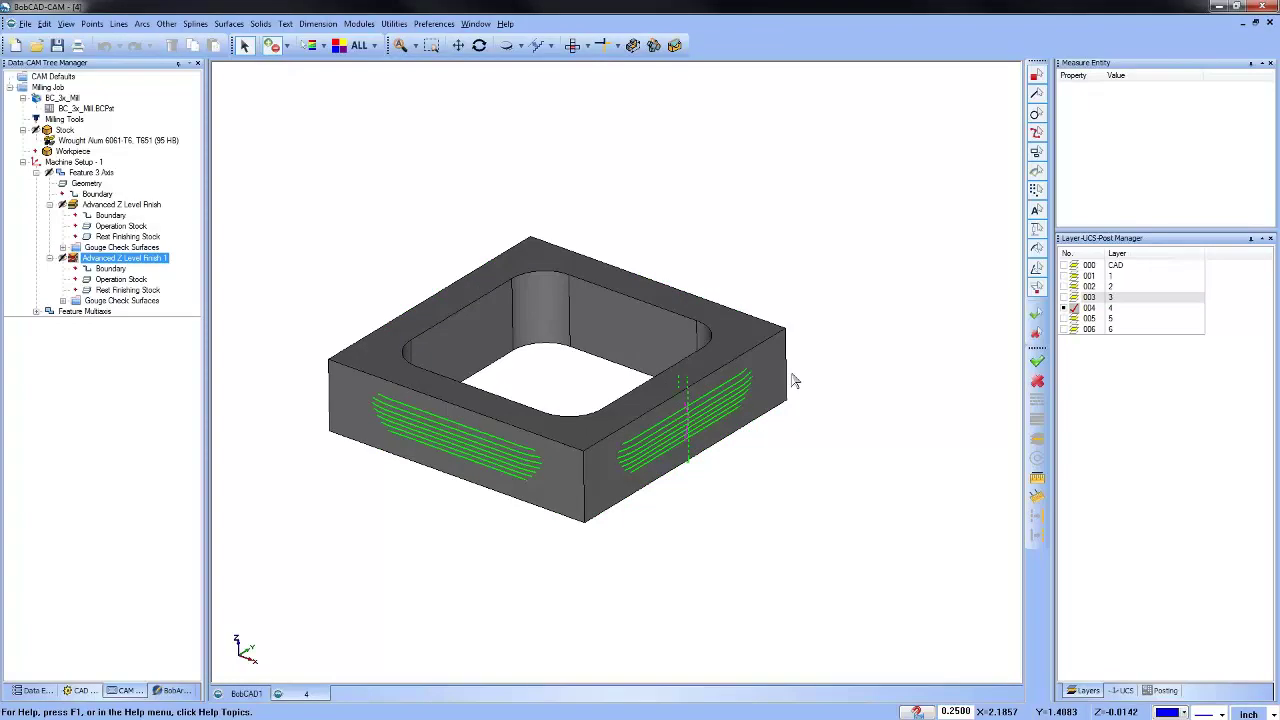
left_click(1067, 318)
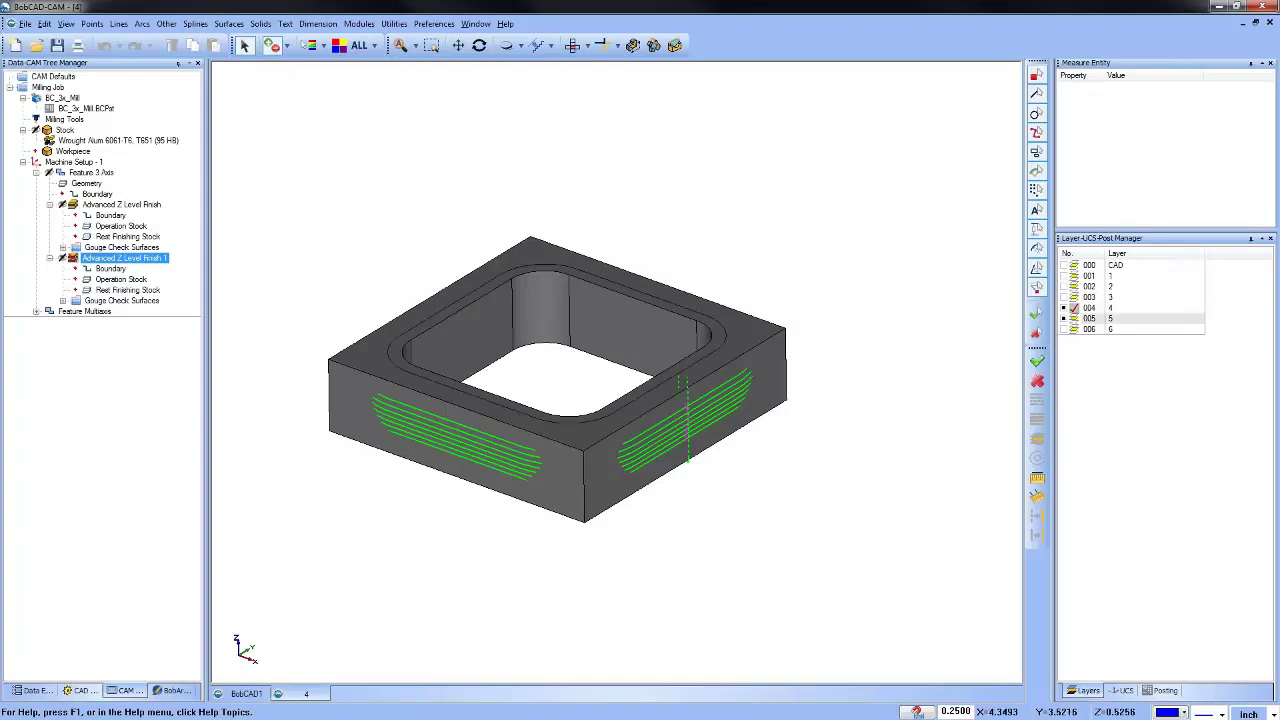
left_click(1067, 308)
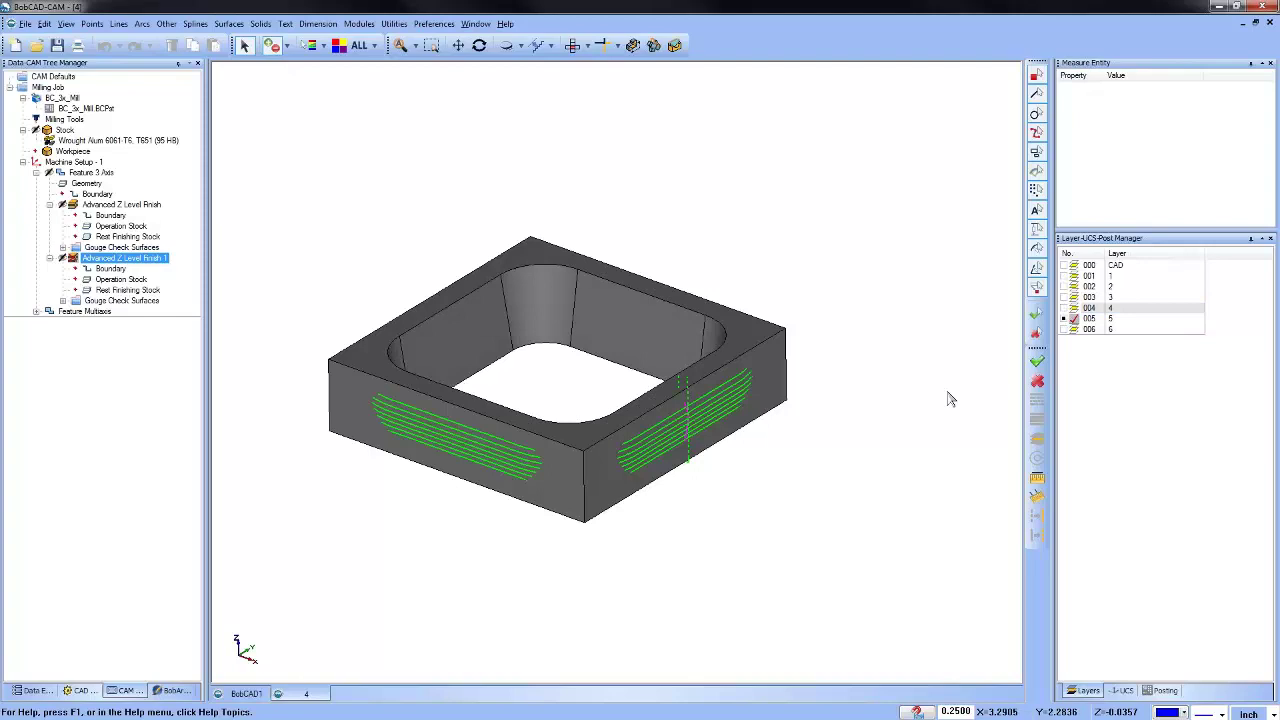
Show only layer 6 with the block whose opening has undercut inner walls, and reselect that solid as the Feature 3 Axis geometry.
left_click(1067, 329)
left_click(1067, 318)
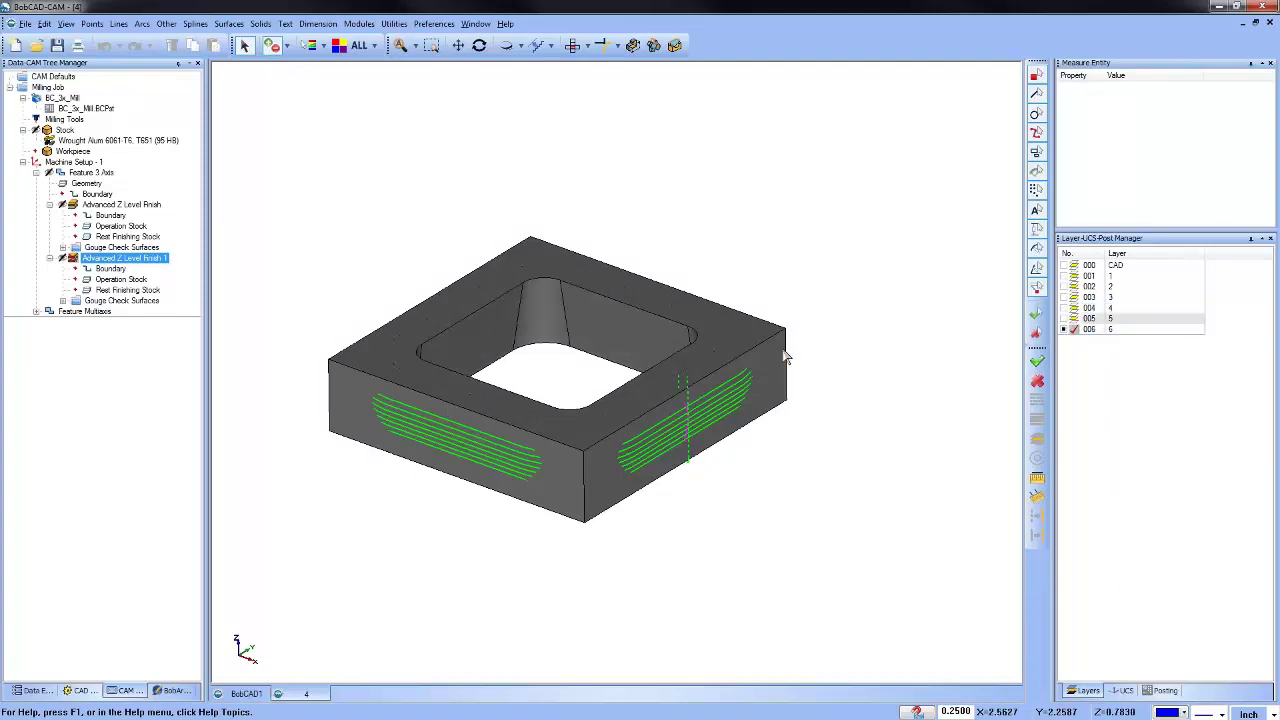
right_click(795, 170)
key("Escape")
left_click(575, 45)
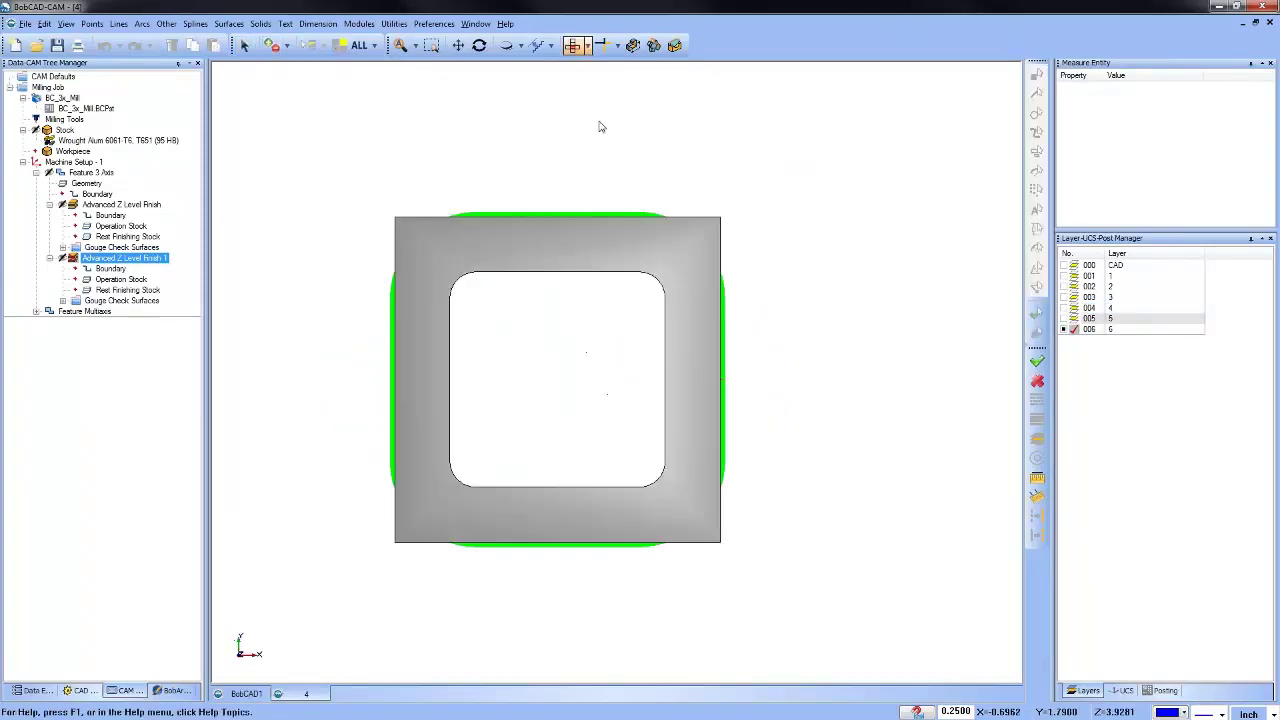
middle_click_drag(611, 463, 655, 390)
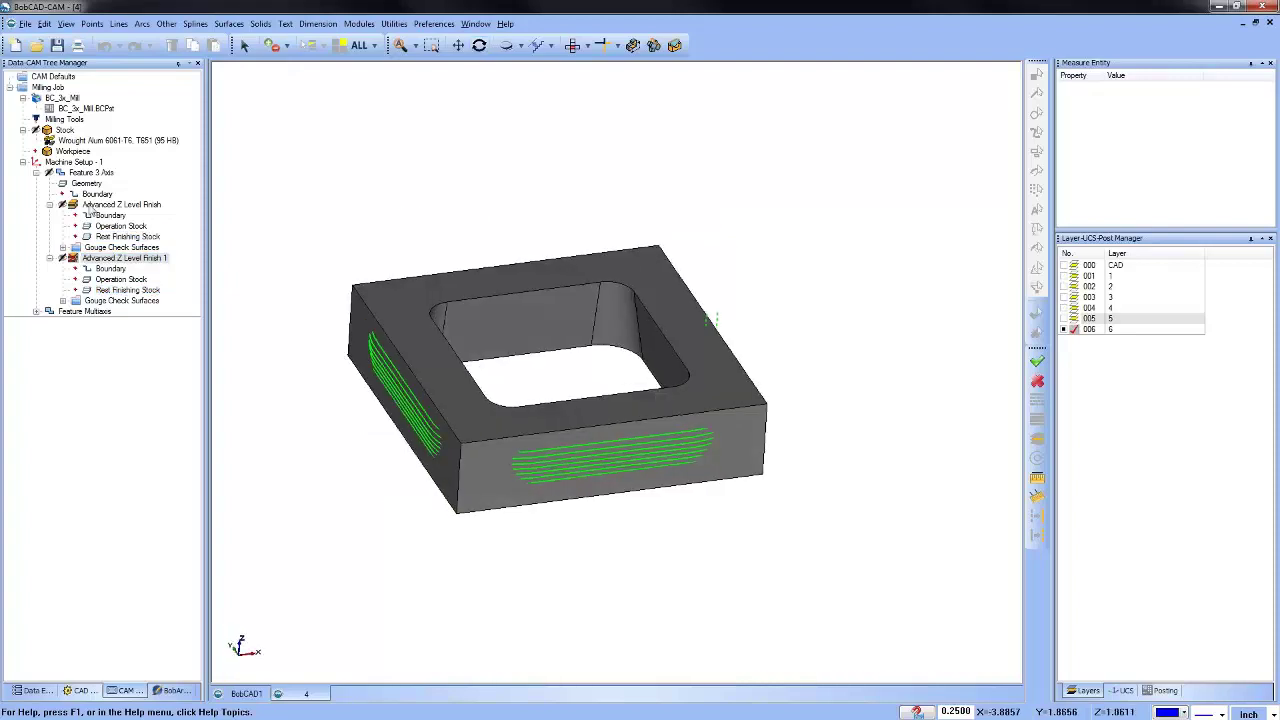
right_click(86, 183)
left_click(114, 212)
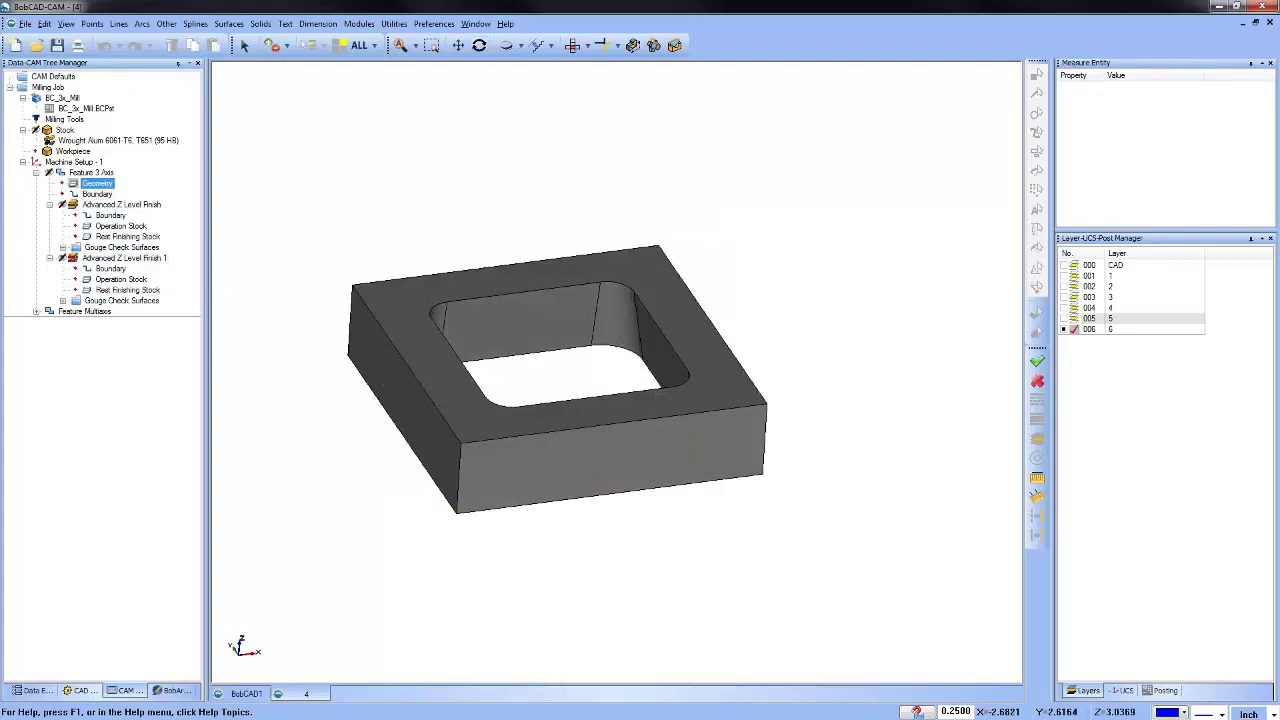
left_click(359, 45)
left_click(51, 346)
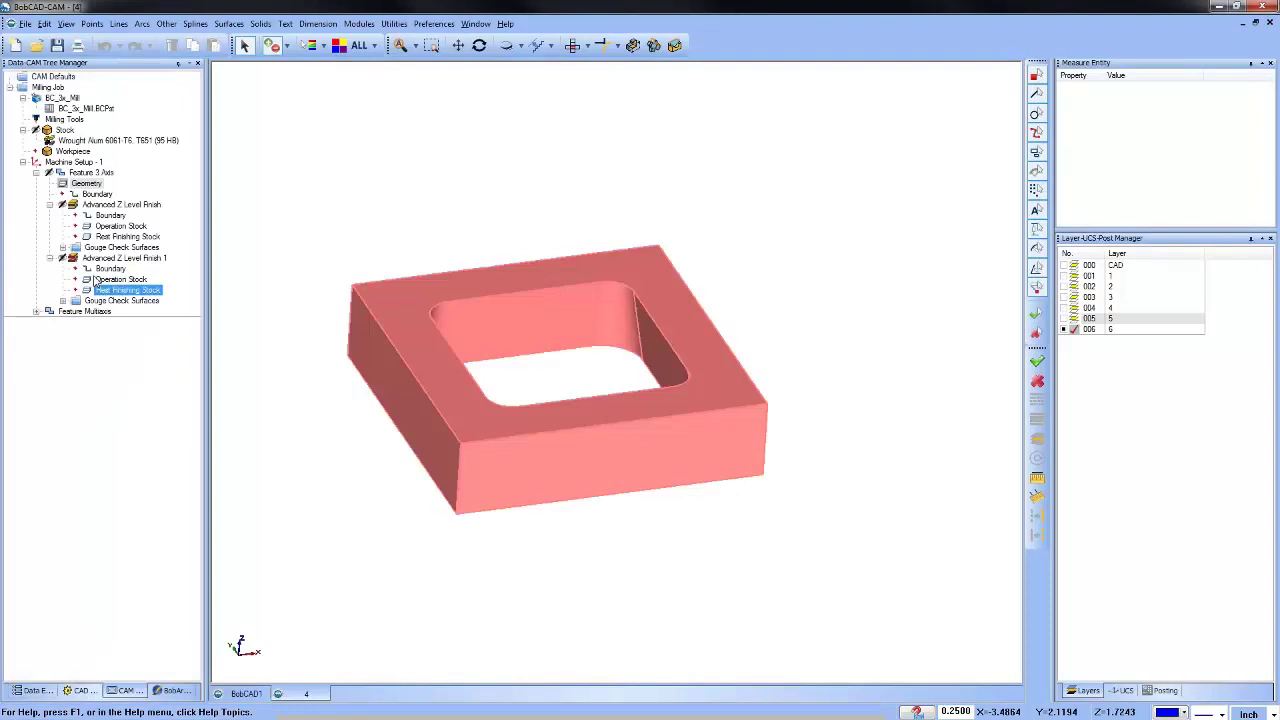
Recompute both Advanced Z Level Finish toolpaths for the layer 6 block with the undercut opening.
right_click(100, 206)
left_click(150, 217)
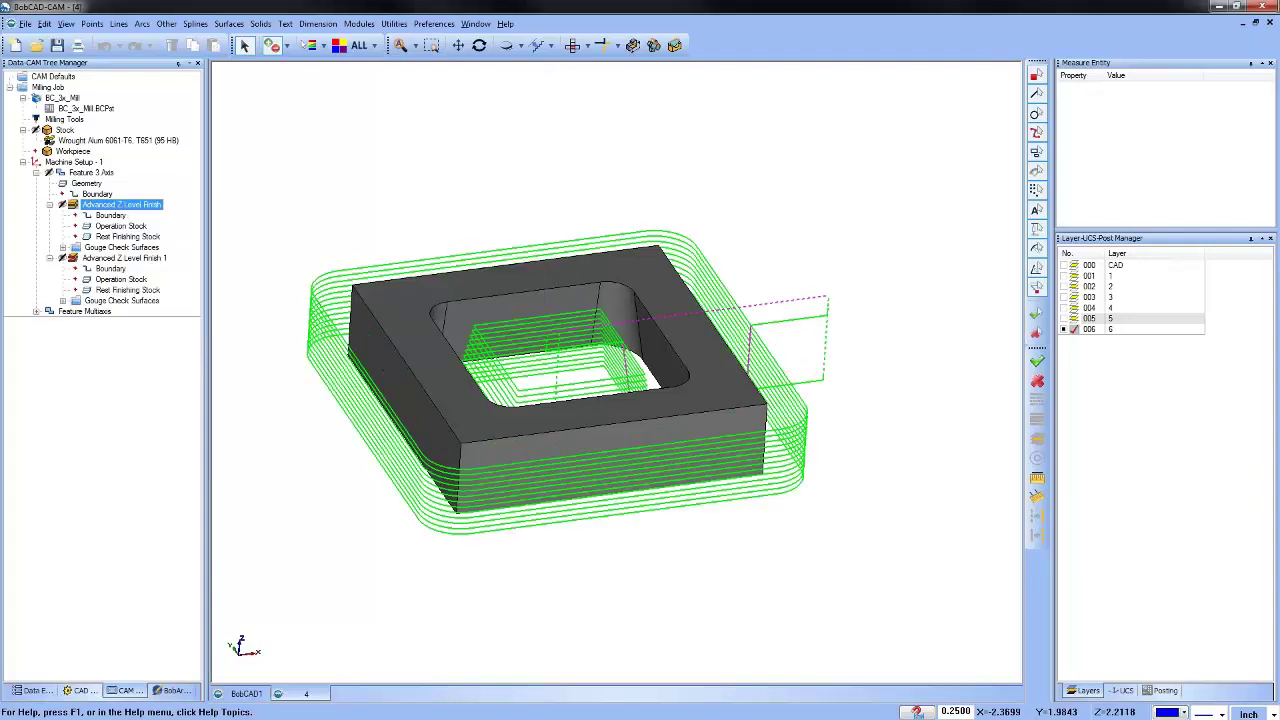
right_click(120, 258)
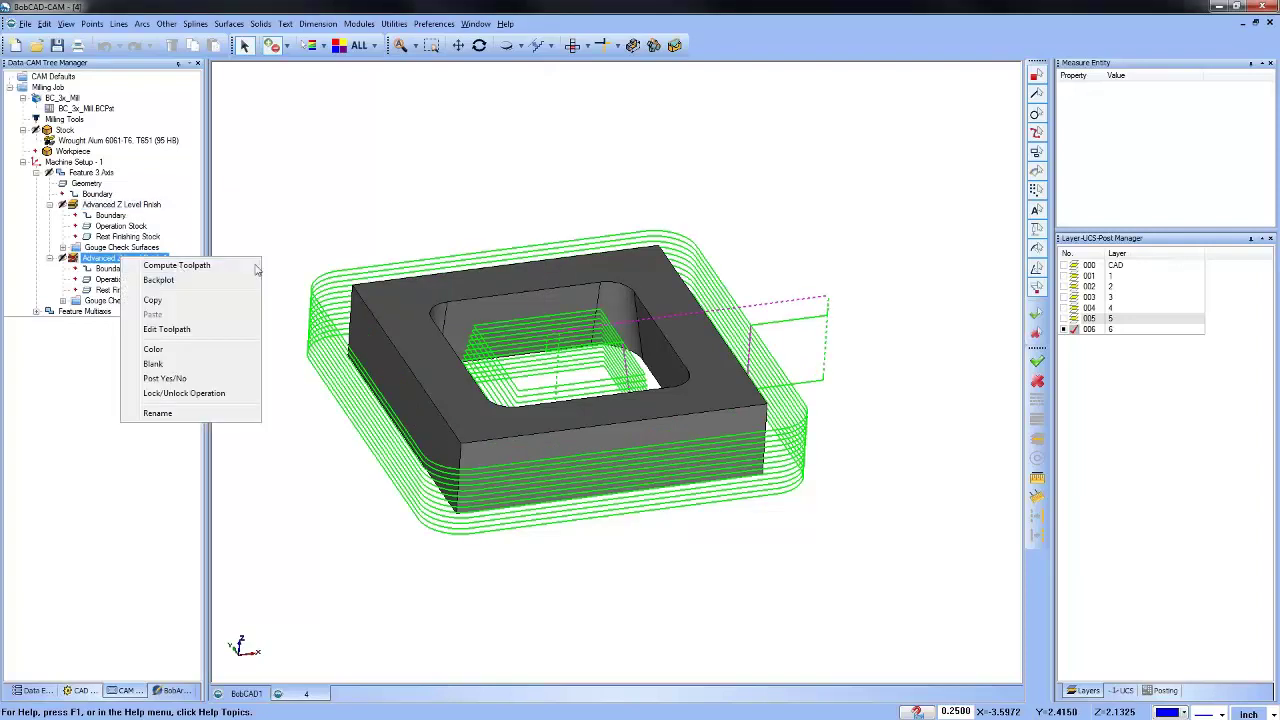
left_click(255, 266)
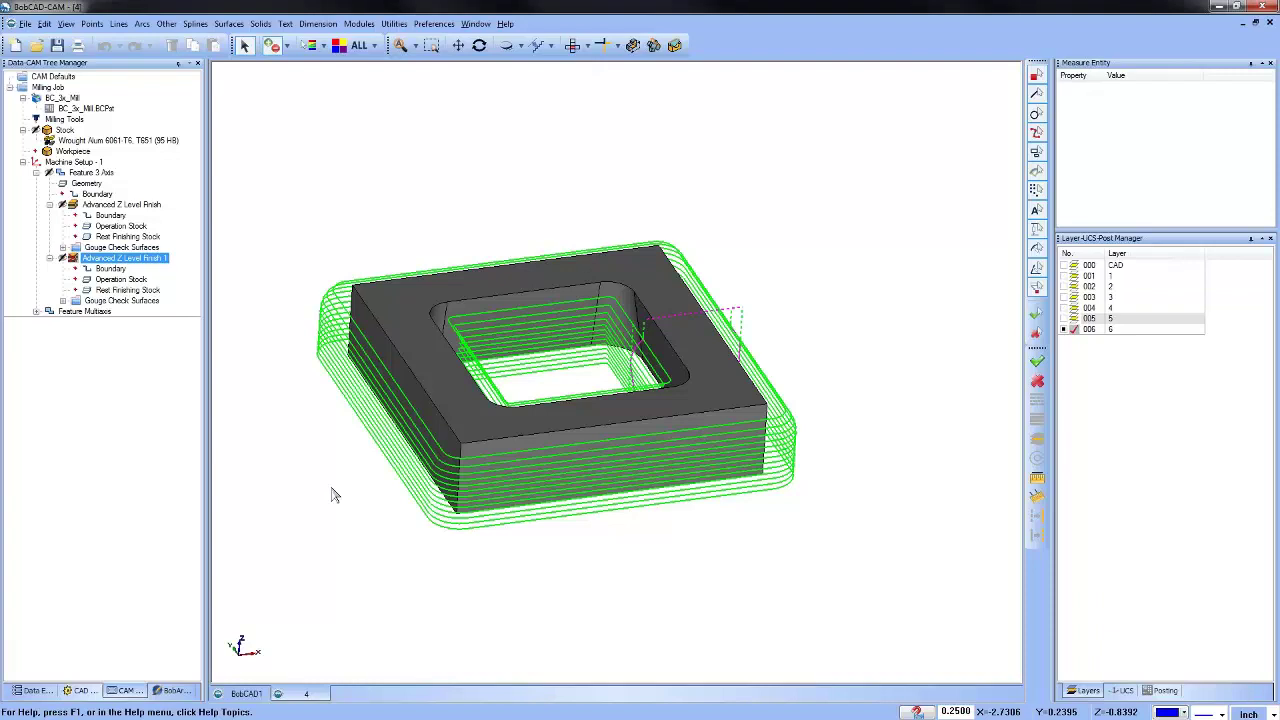
Review the T-cutter operation's Undercut option and its Start From Bottom cut pattern in Feature 3 Axis, and cancel out of the wizard.
left_click(95, 172)
right_click(95, 172)
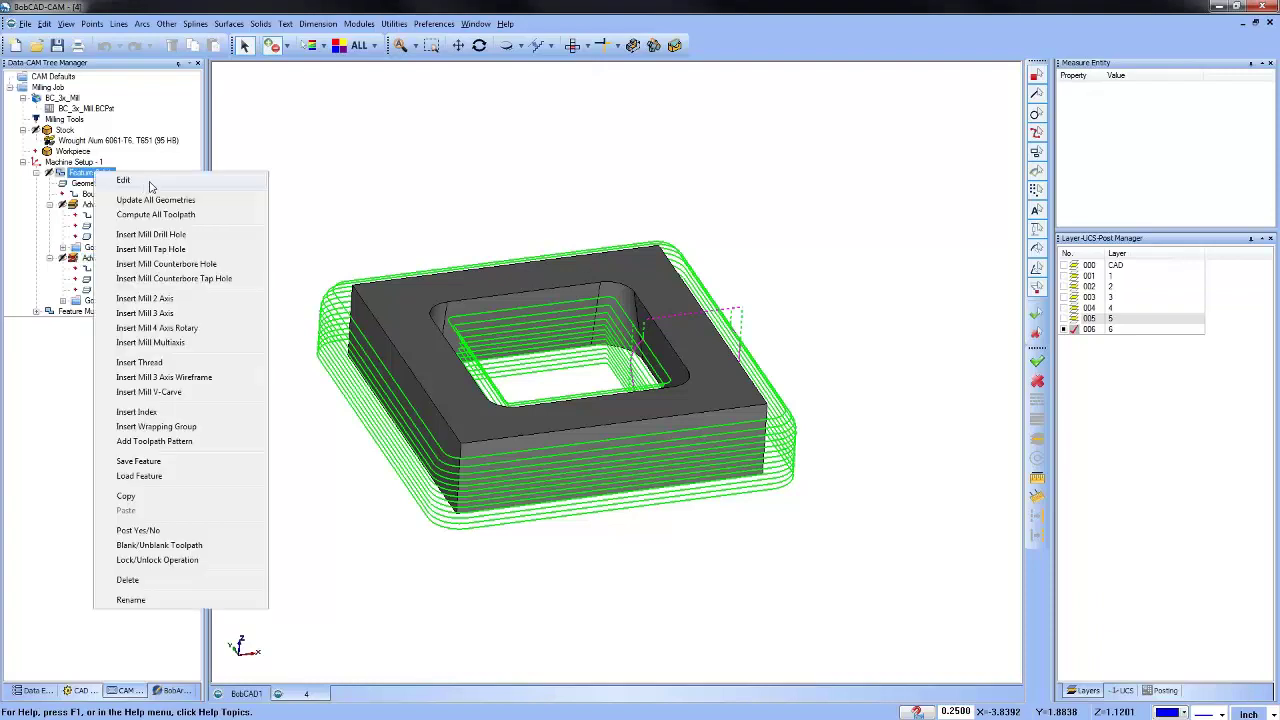
left_click(123, 180)
left_click(415, 262)
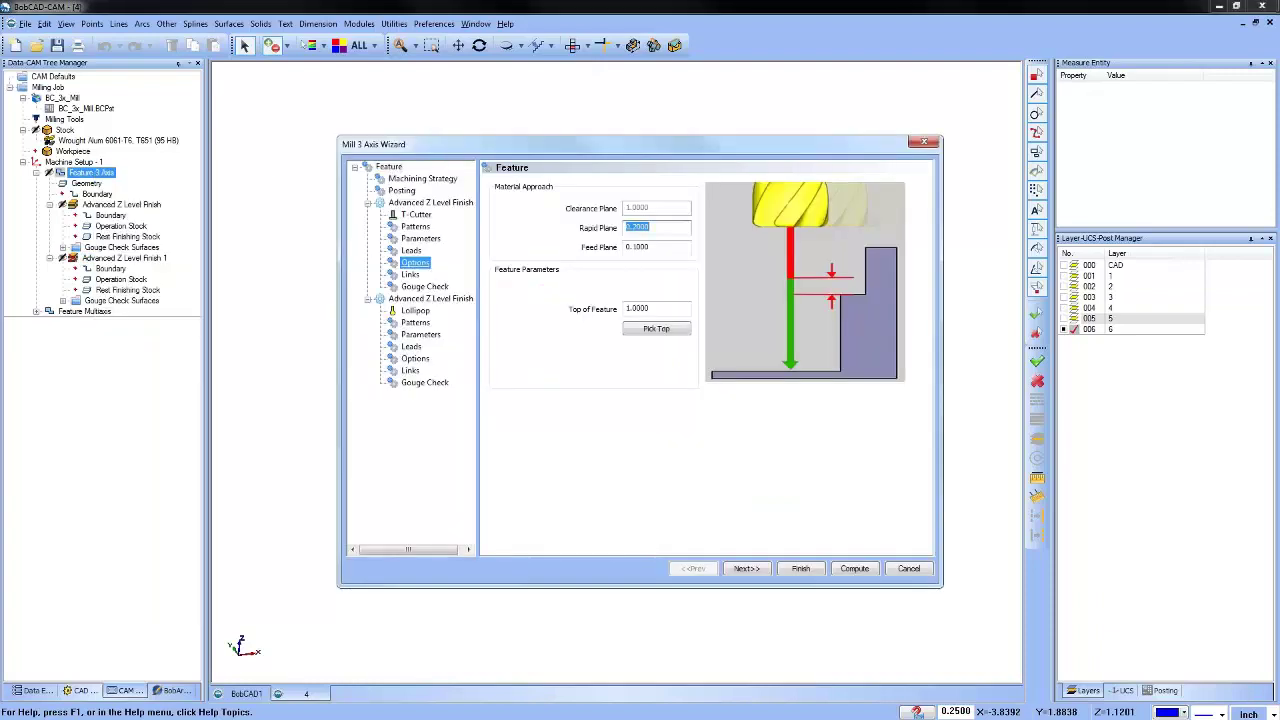
left_click(735, 503)
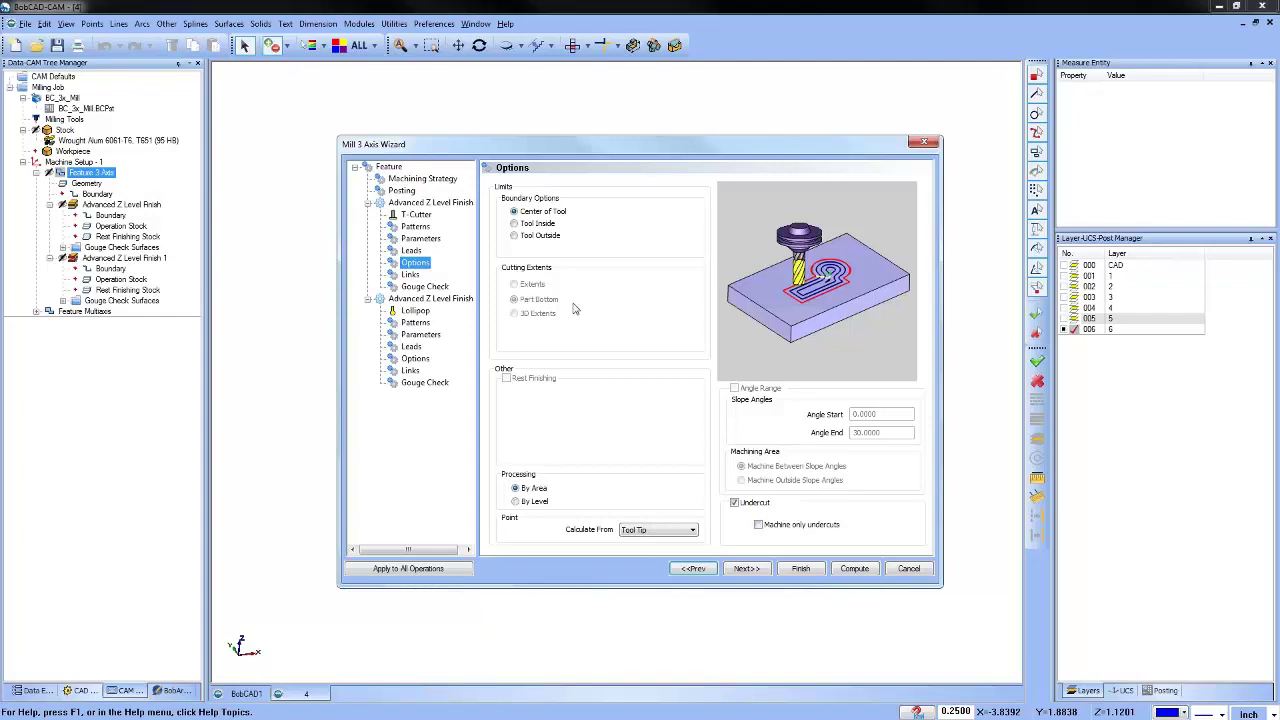
left_click(410, 228)
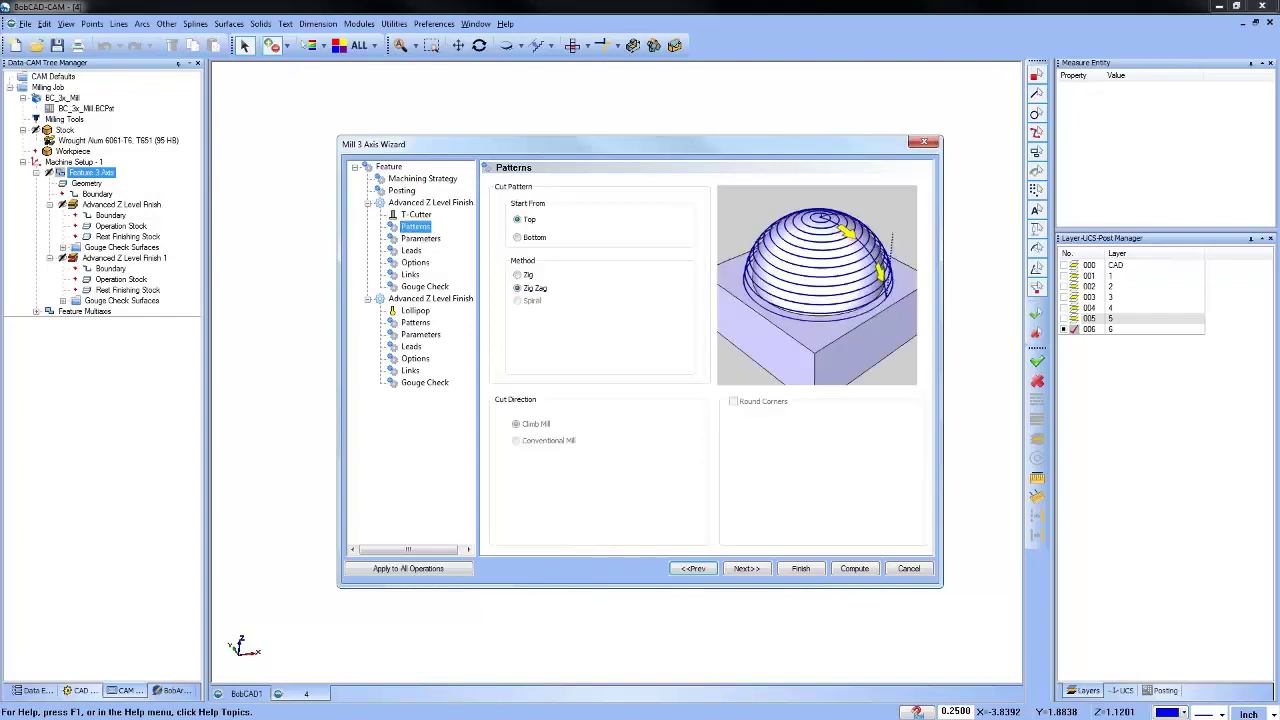
left_click(517, 238)
left_click(908, 569)
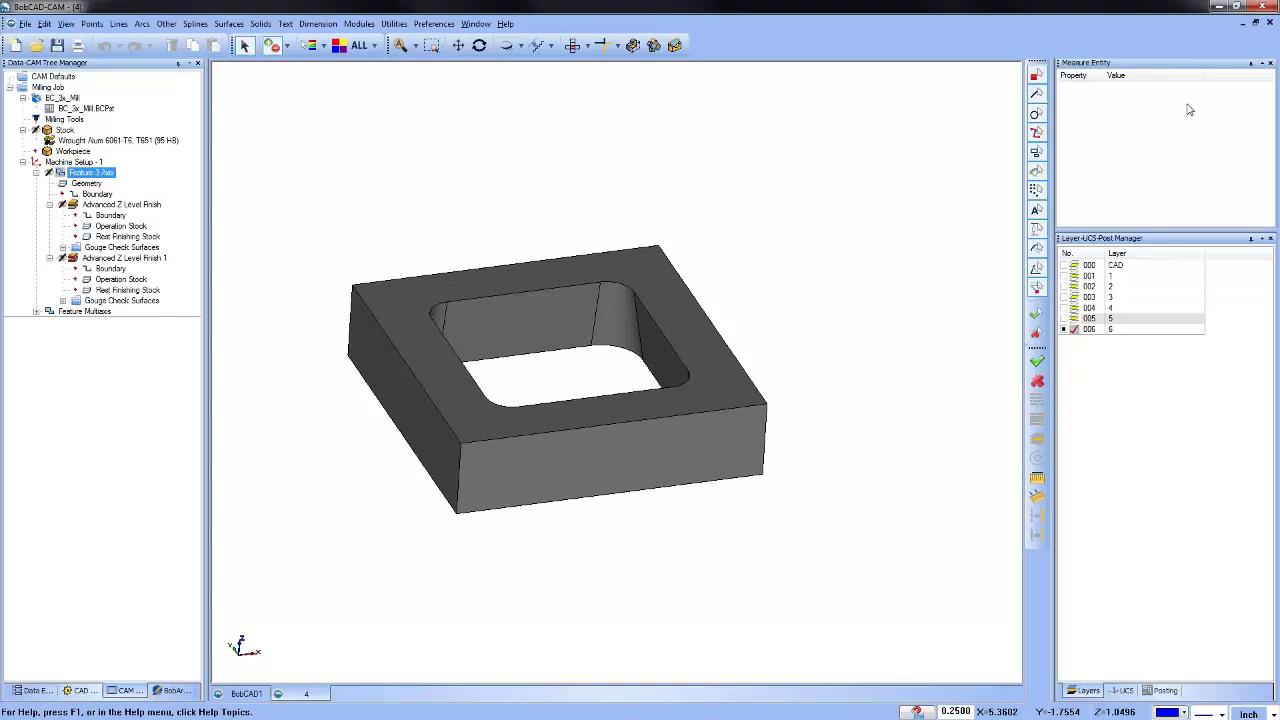
Close the current part file, open 5.bbcd with the steering wheel model, and show its CAM tree.
left_click(1270, 23)
left_click(647, 400)
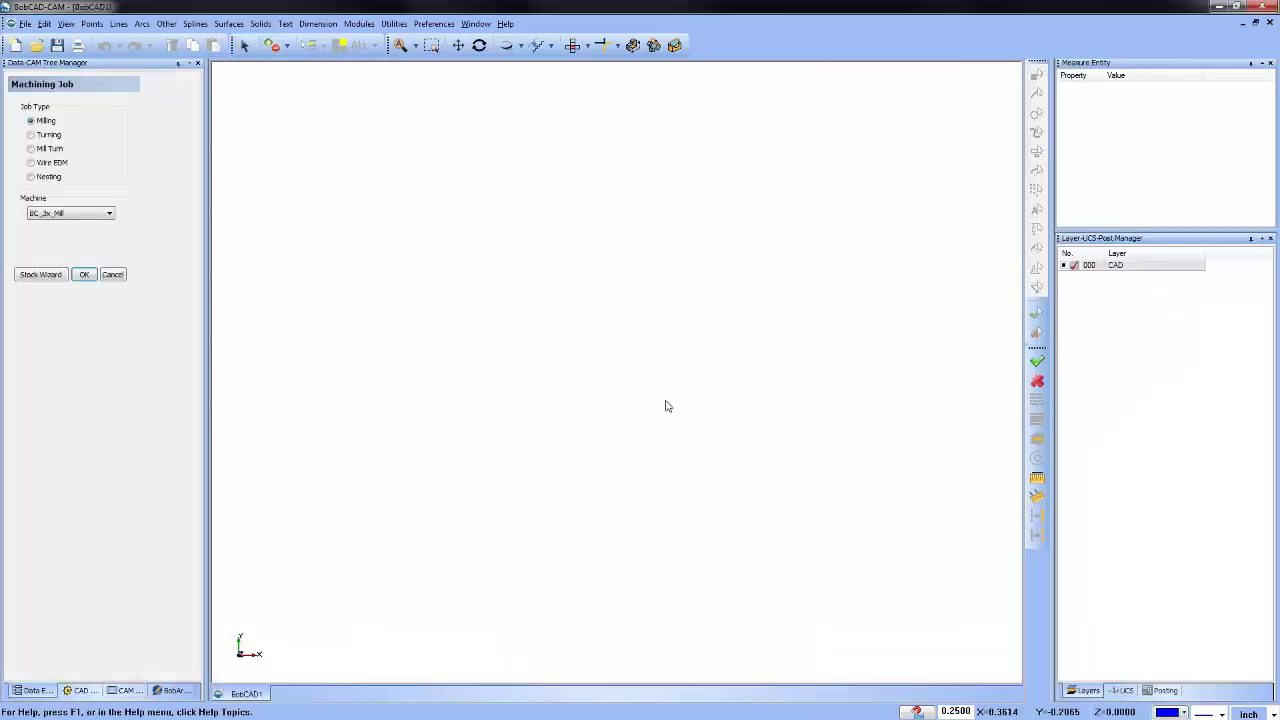
left_click(36, 45)
left_click(485, 329)
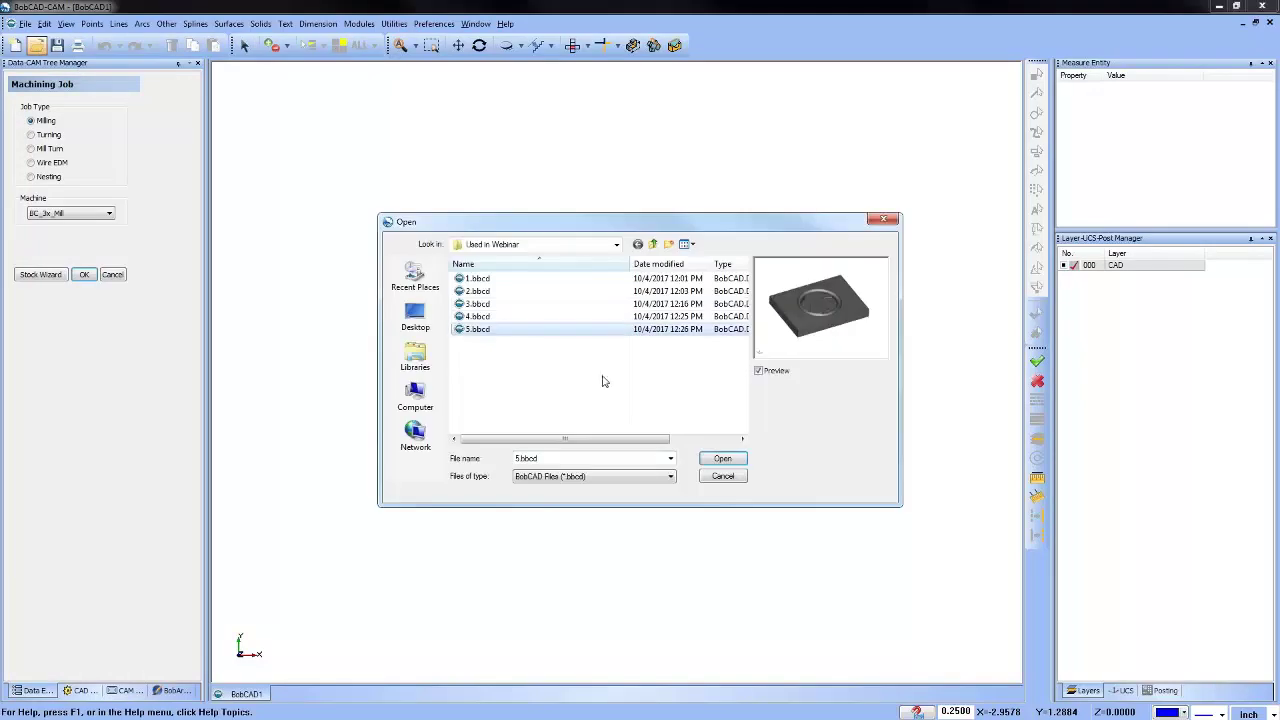
left_click(722, 459)
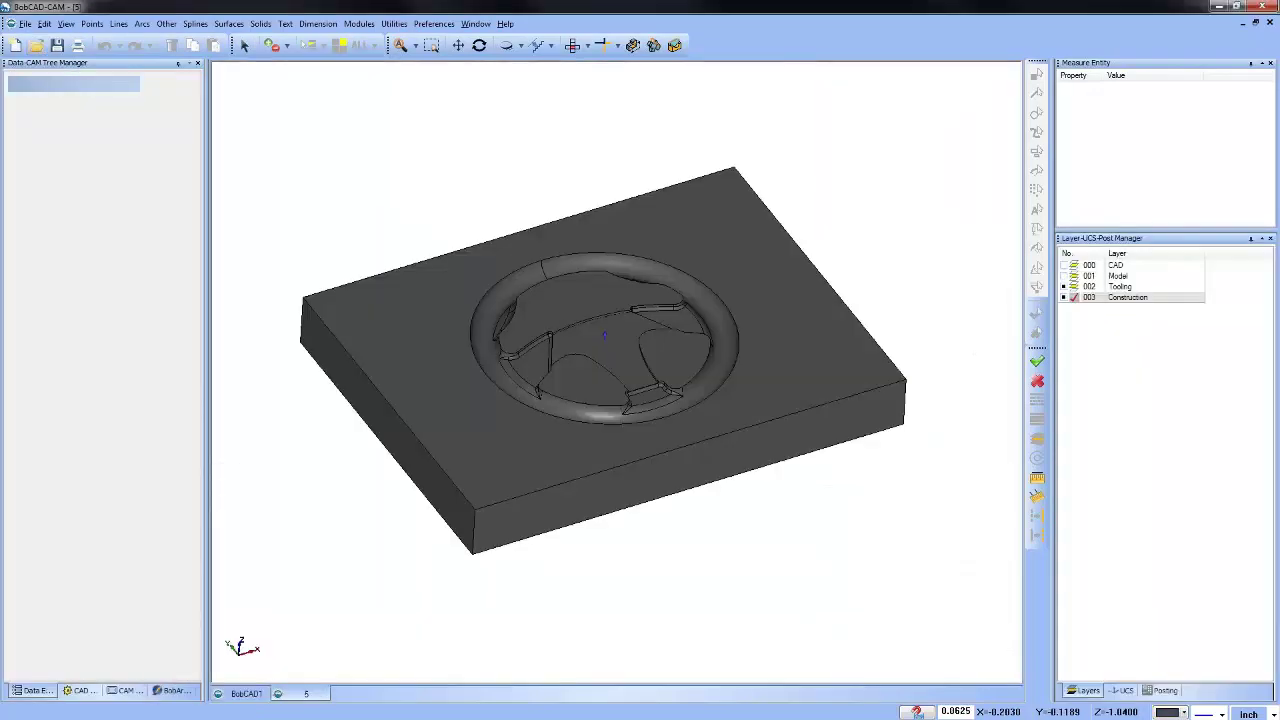
left_click(125, 690)
Start a new Mill Multiaxis feature under Machine Setup - 1 for the steering wheel tooling block.
middle_click_drag(580, 473, 620, 445)
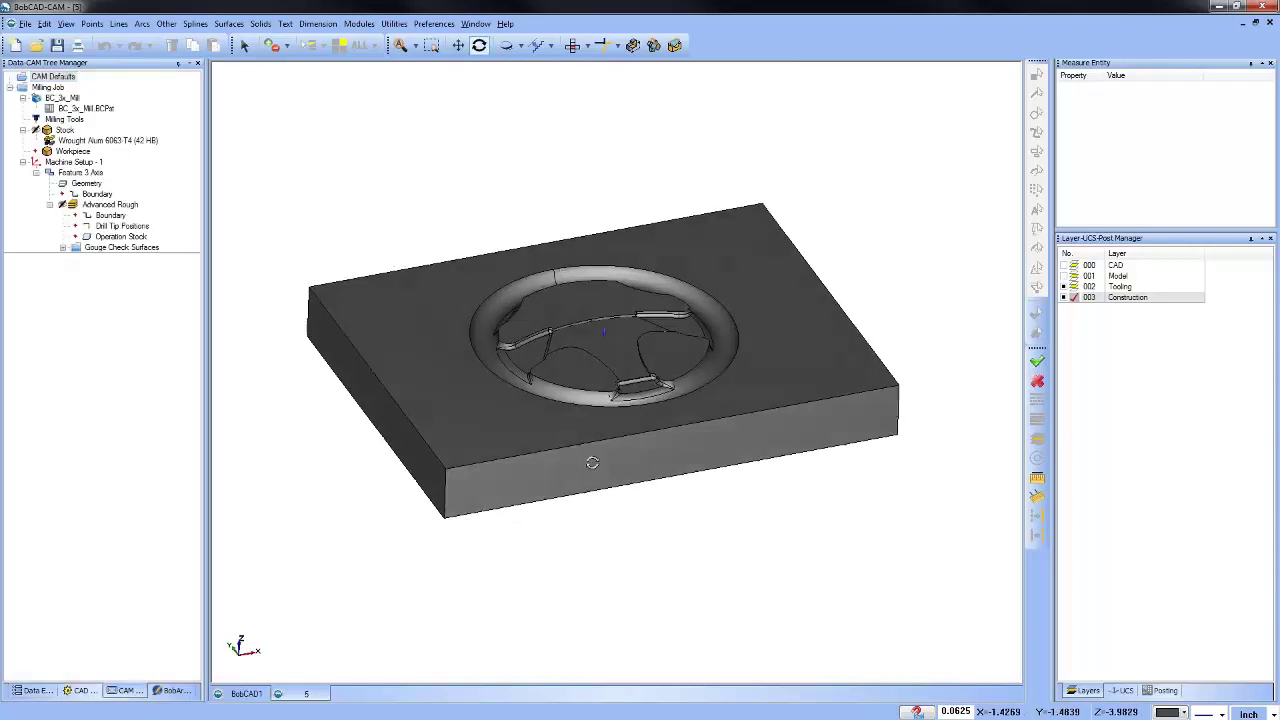
scroll(620, 445, "up", 4)
scroll(676, 412, "down", 2)
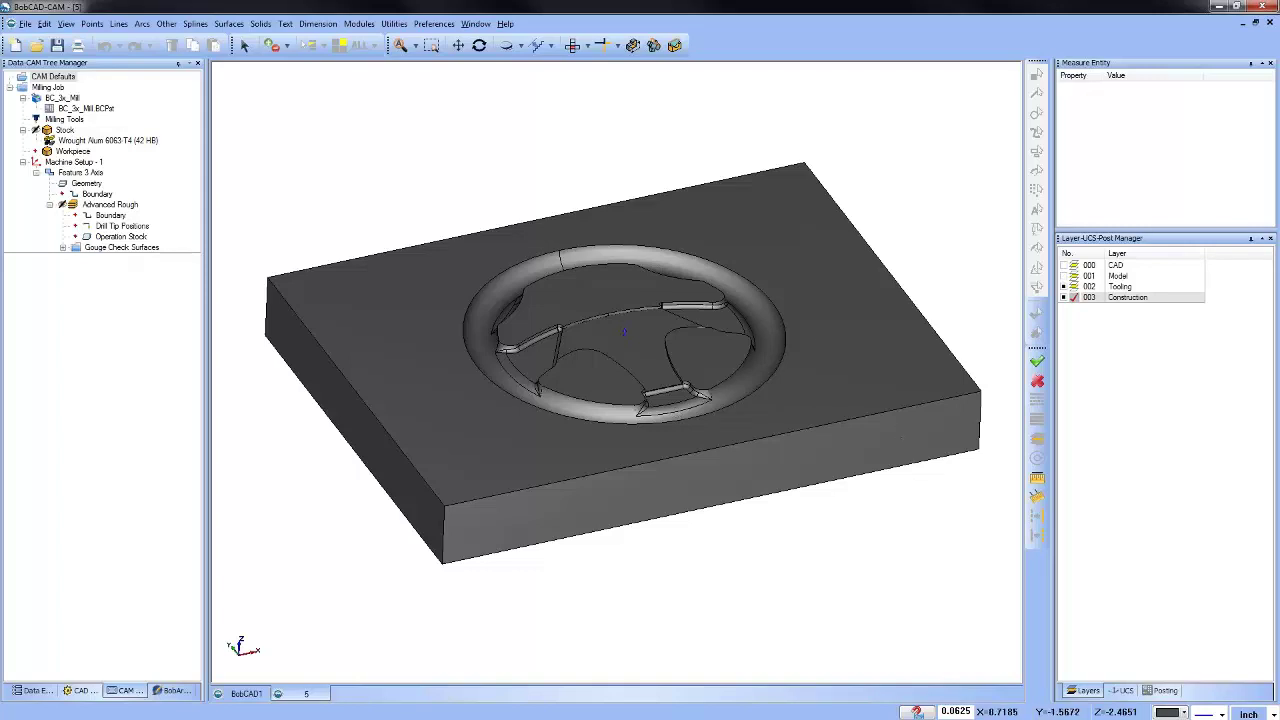
middle_click_drag(814, 329, 780, 345)
scroll(692, 459, "down", 3)
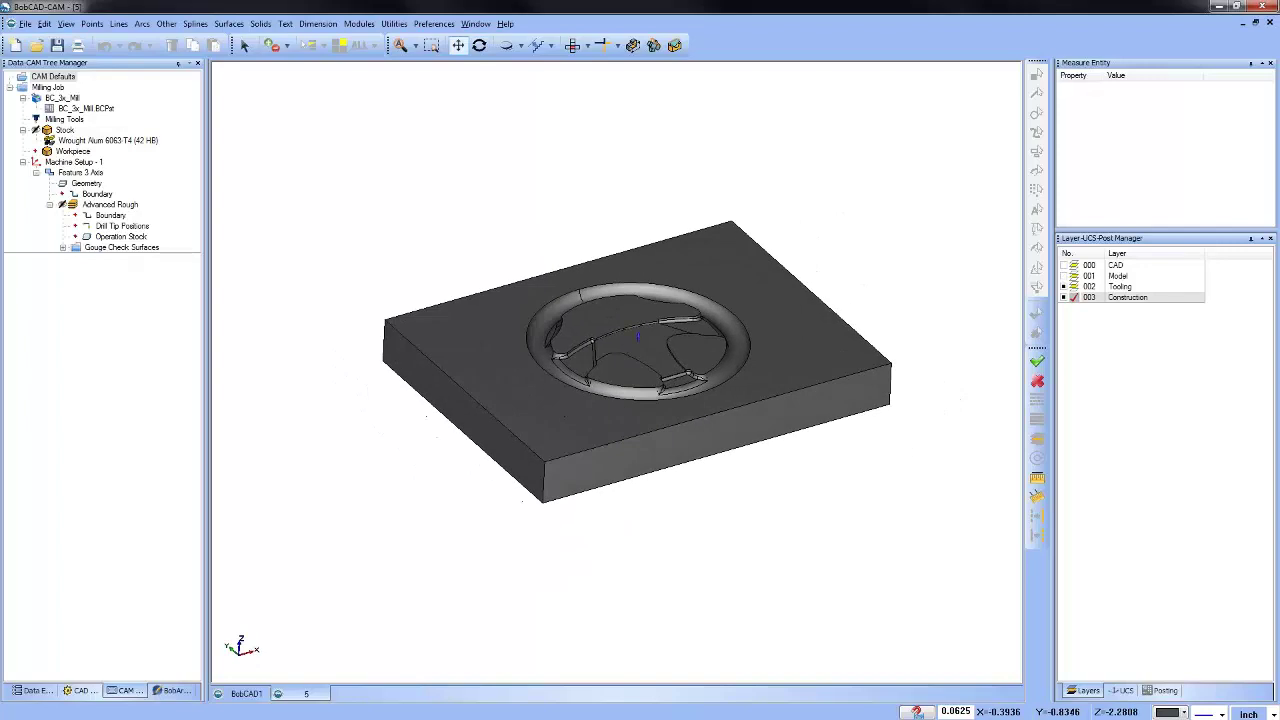
left_click(84, 163)
right_click(85, 166)
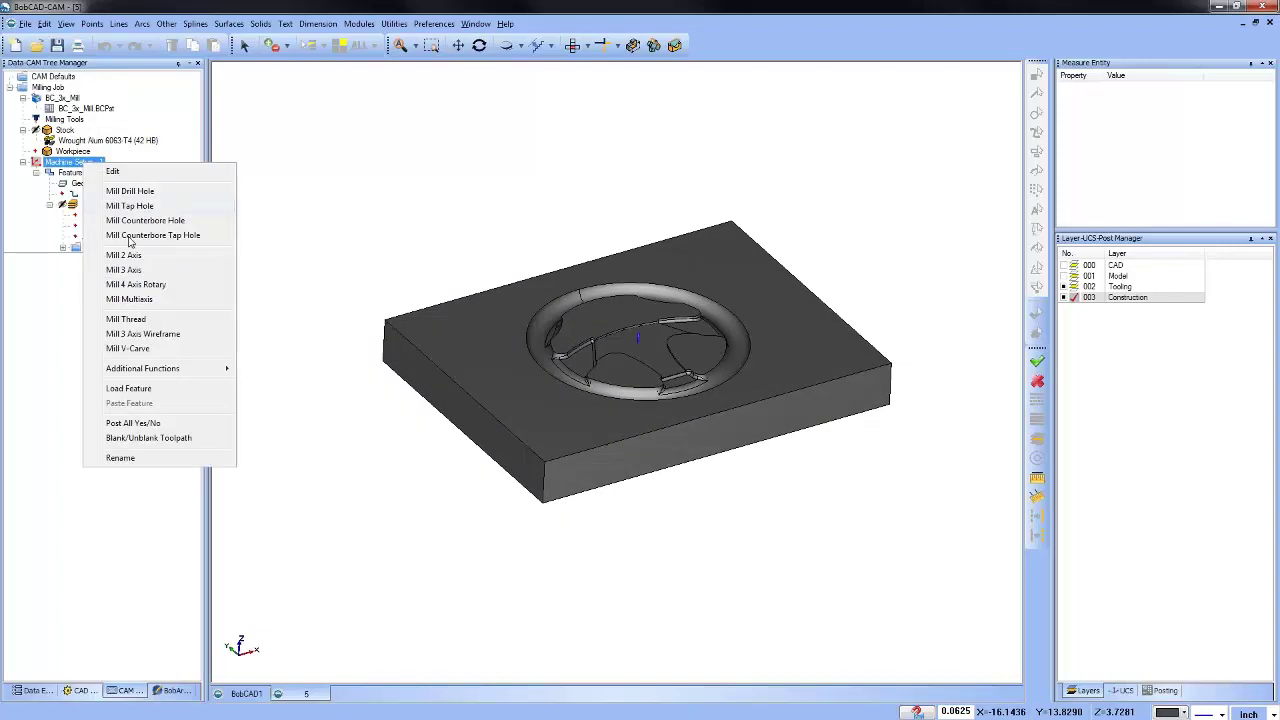
left_click(172, 300)
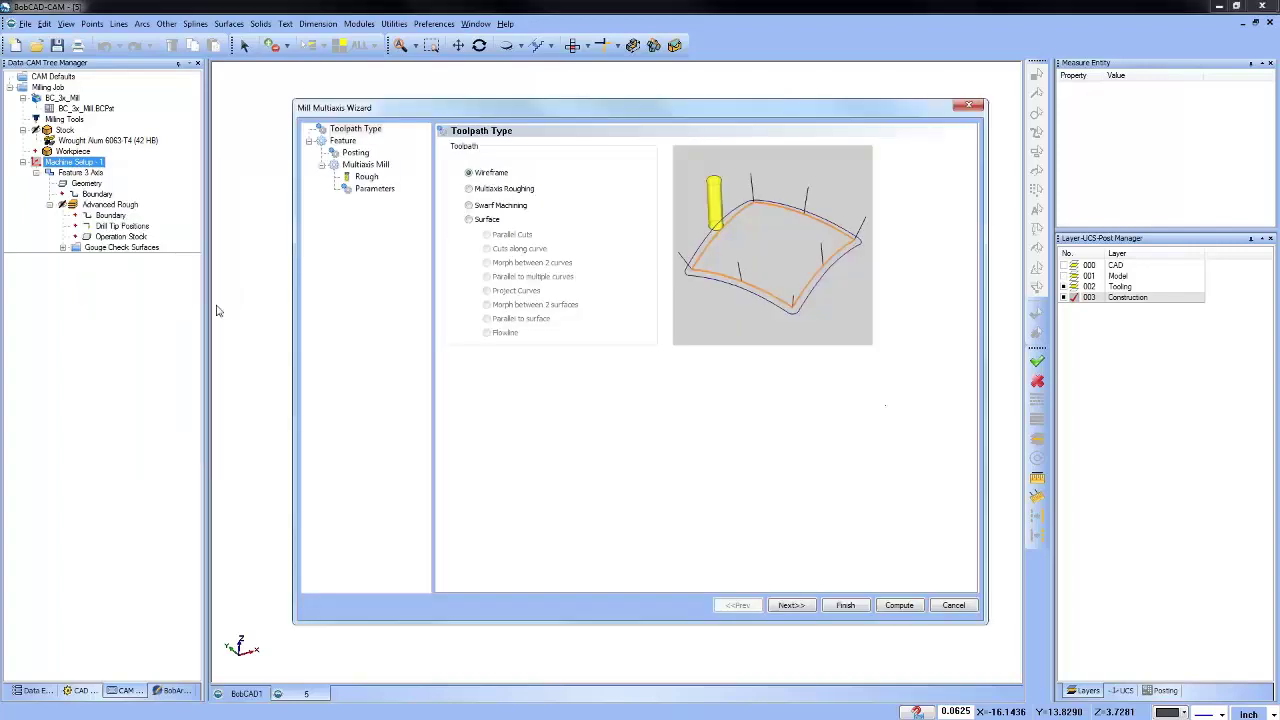
Review the Surface toolpath types, including Project Curves, Morph between 2 surfaces and Flowline, and cancel the Mill Multiaxis wizard.
left_click(468, 219)
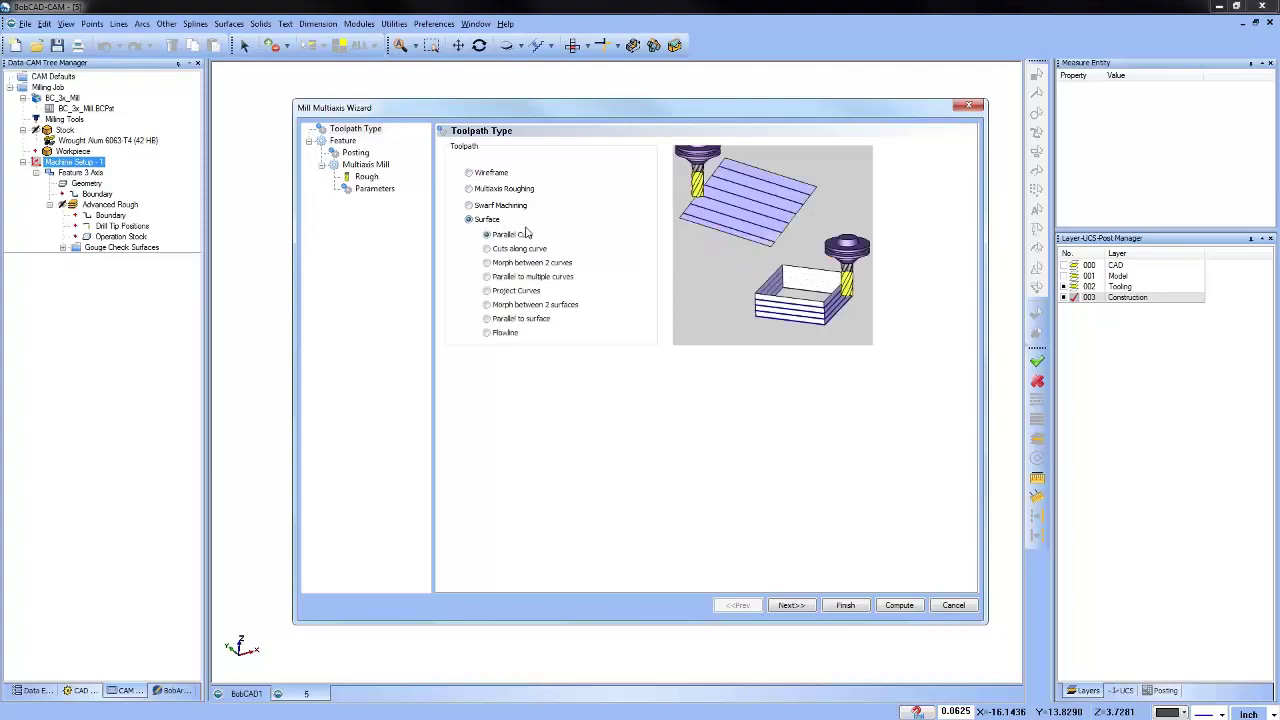
left_click(487, 290)
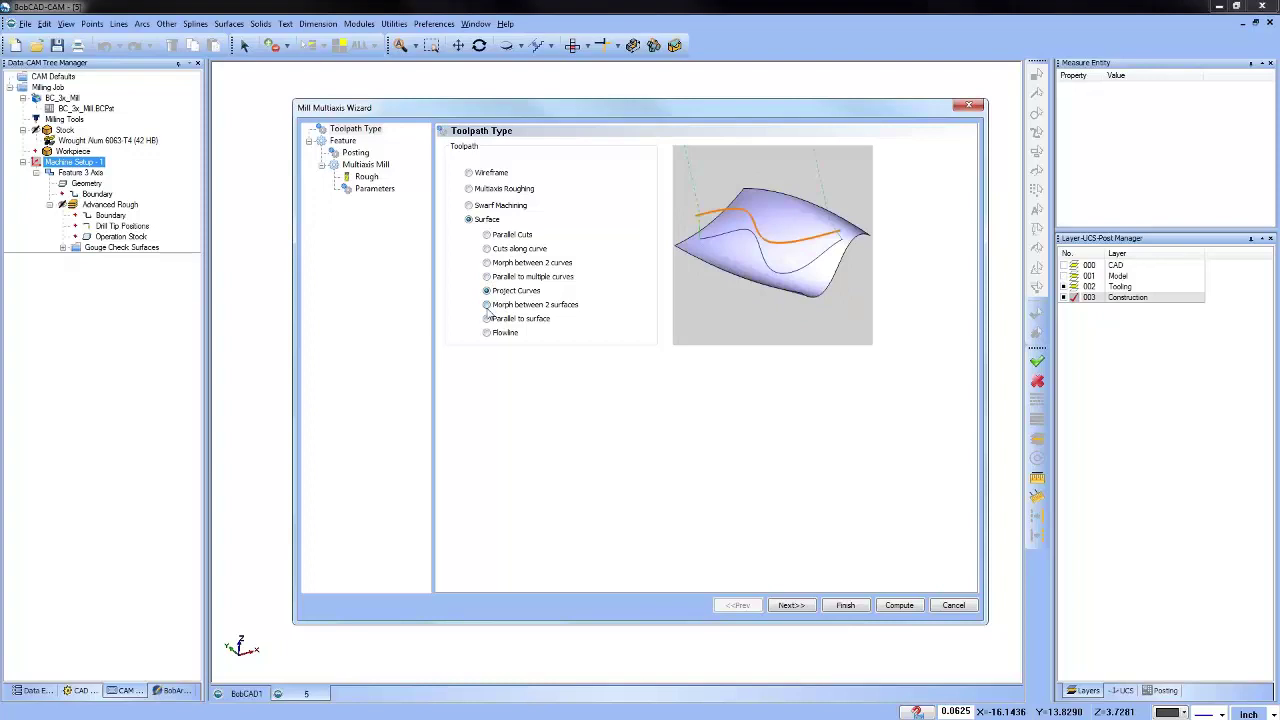
left_click(487, 332)
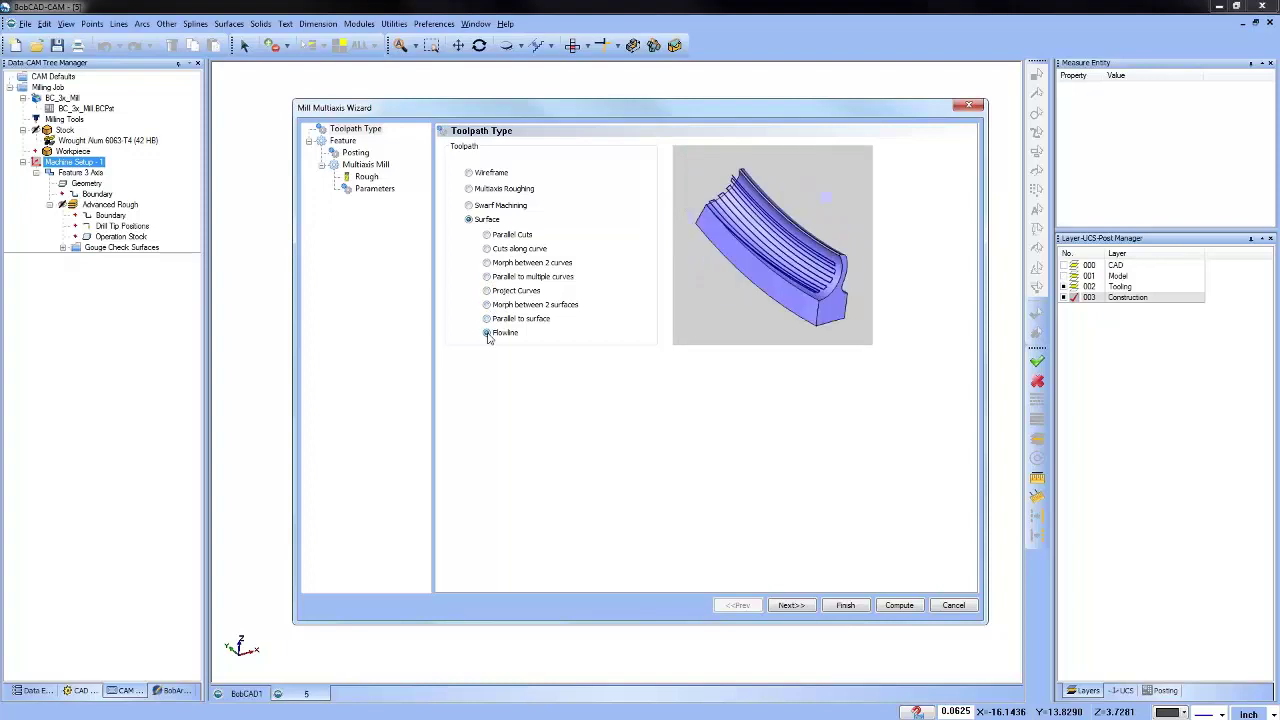
left_click(487, 248)
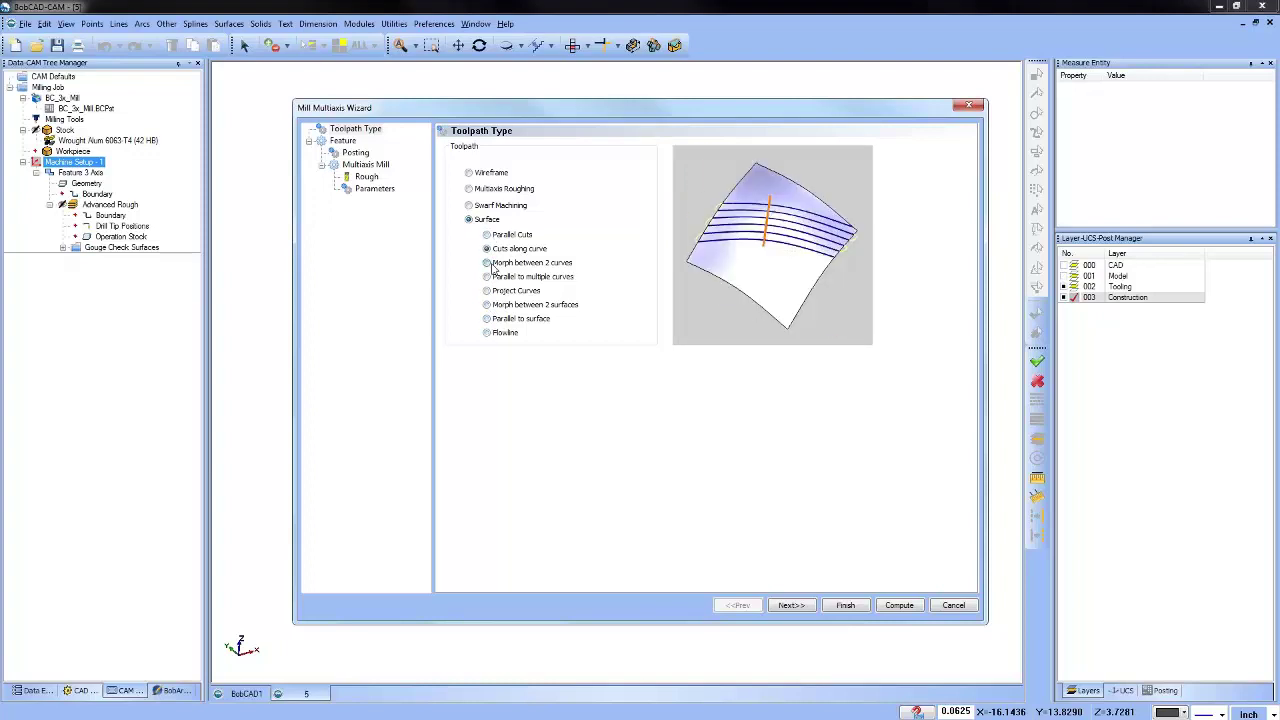
left_click(487, 262)
left_click(487, 276)
left_click(487, 290)
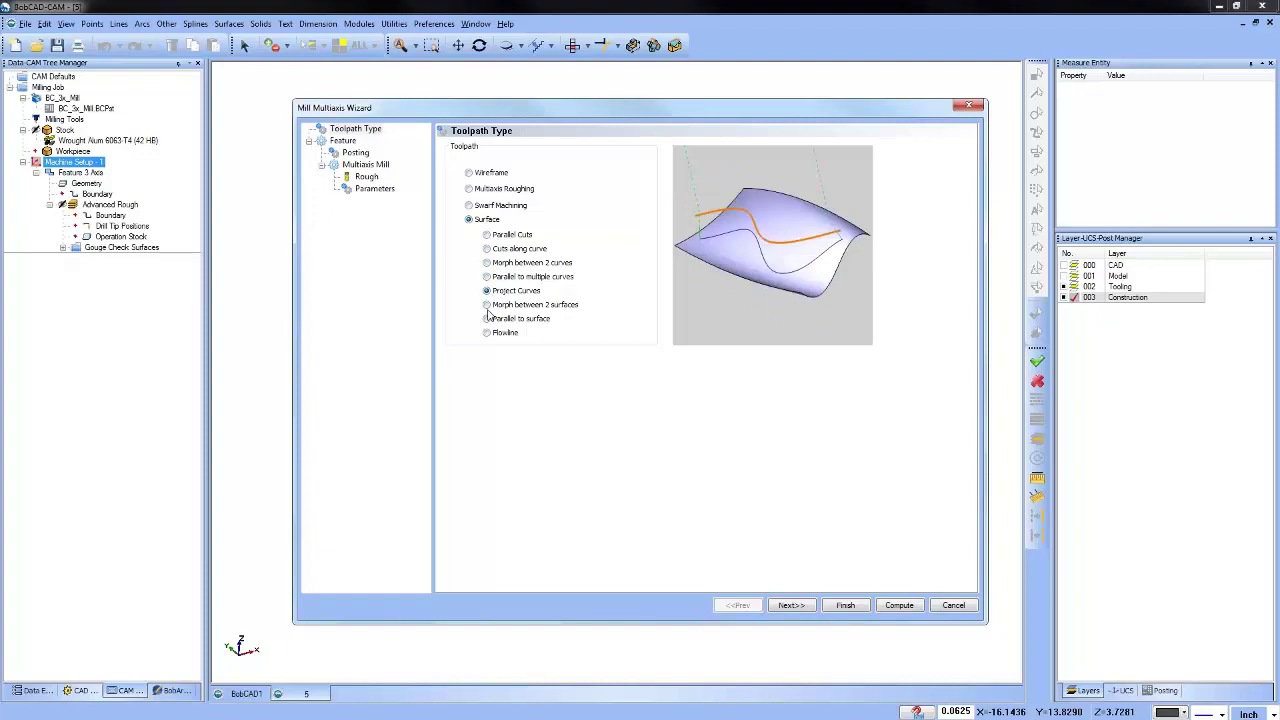
left_click(487, 304)
left_click(487, 318)
left_click(487, 332)
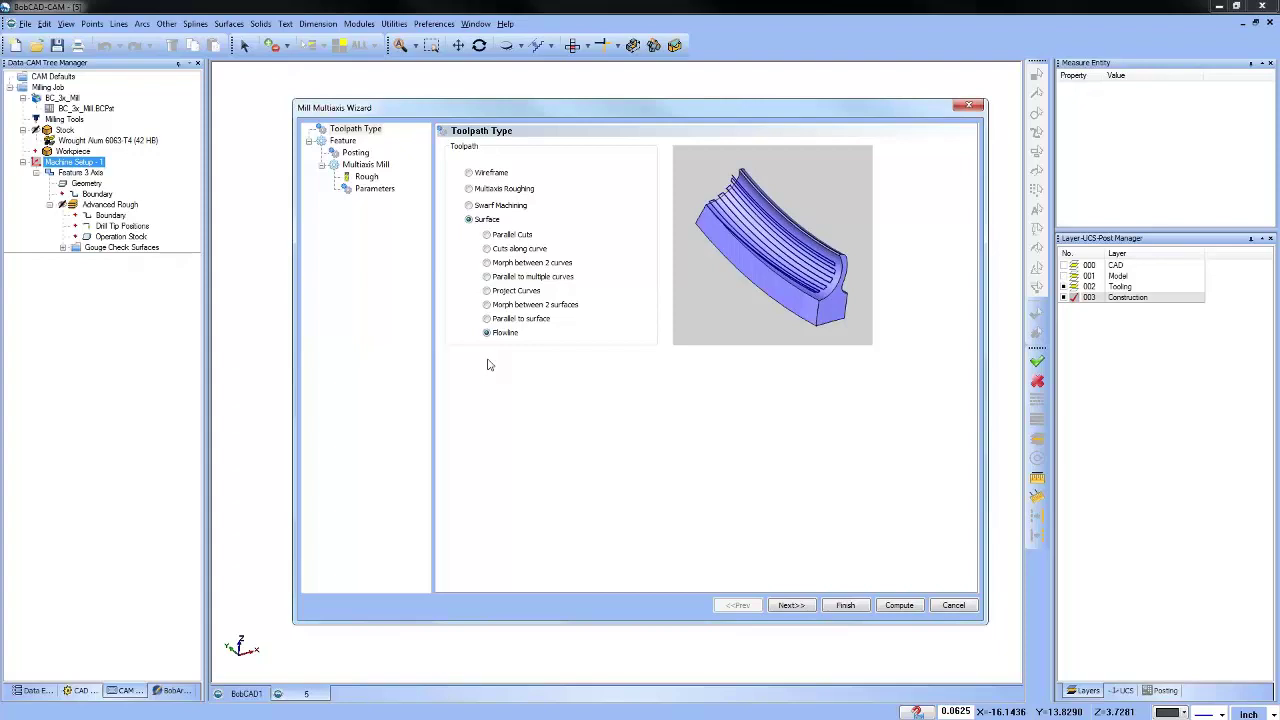
left_click(953, 605)
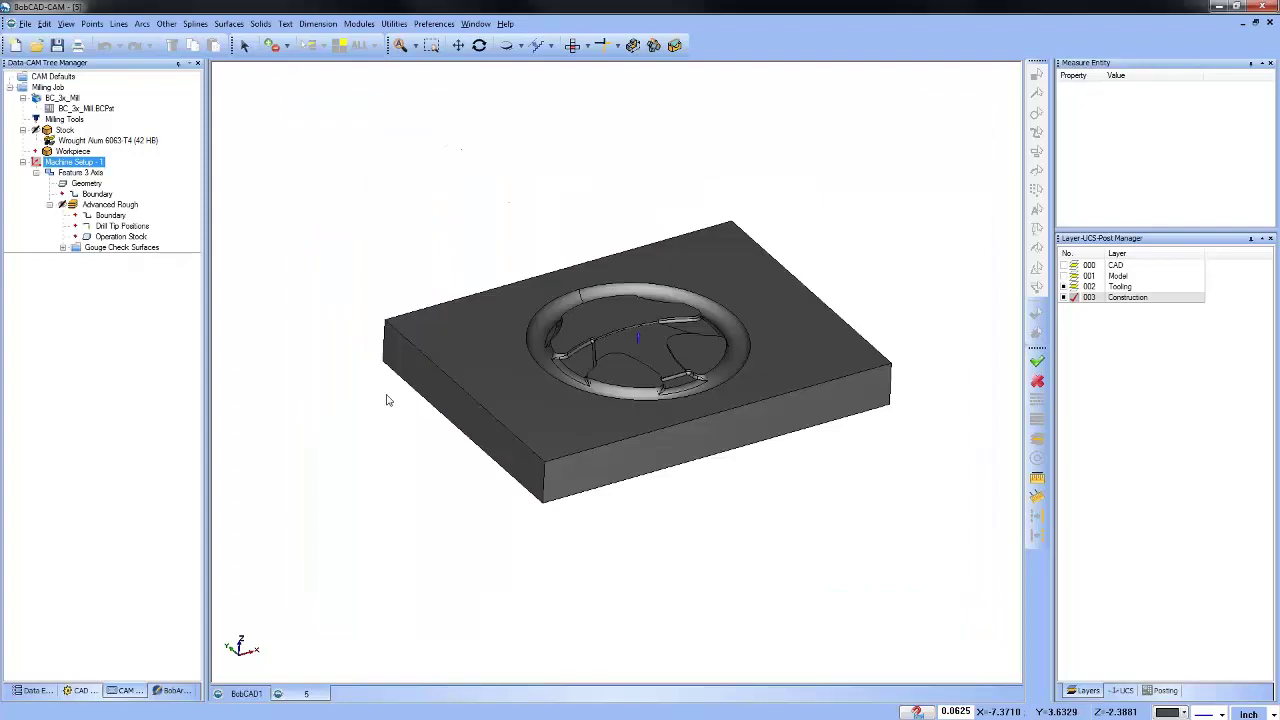
Highlight the Advanced Rough toolpath and examine its passes across the steering wheel cavity.
left_click(110, 204)
middle_click_drag(650, 470, 620, 417)
scroll(620, 443, "up", 5)
scroll(620, 443, "down", 5)
scroll(620, 417, "up", 3)
scroll(596, 368, "down", 3)
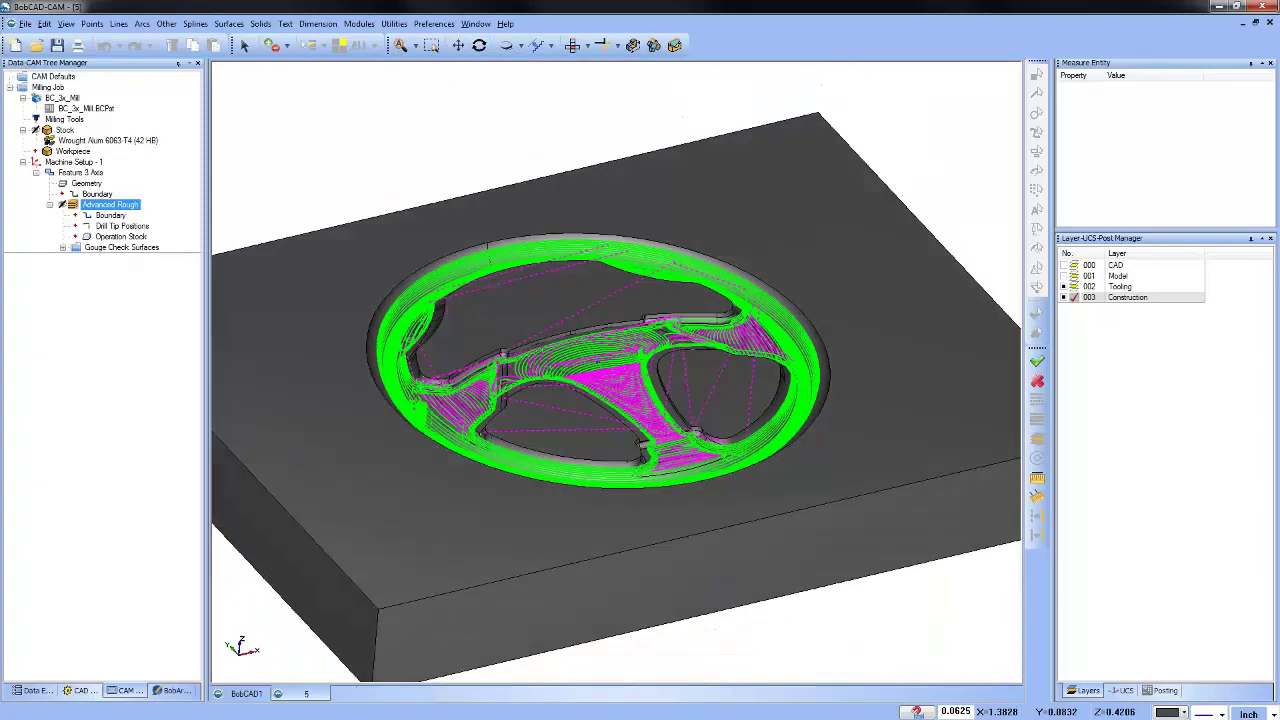
right_click(449, 157)
left_click(478, 176)
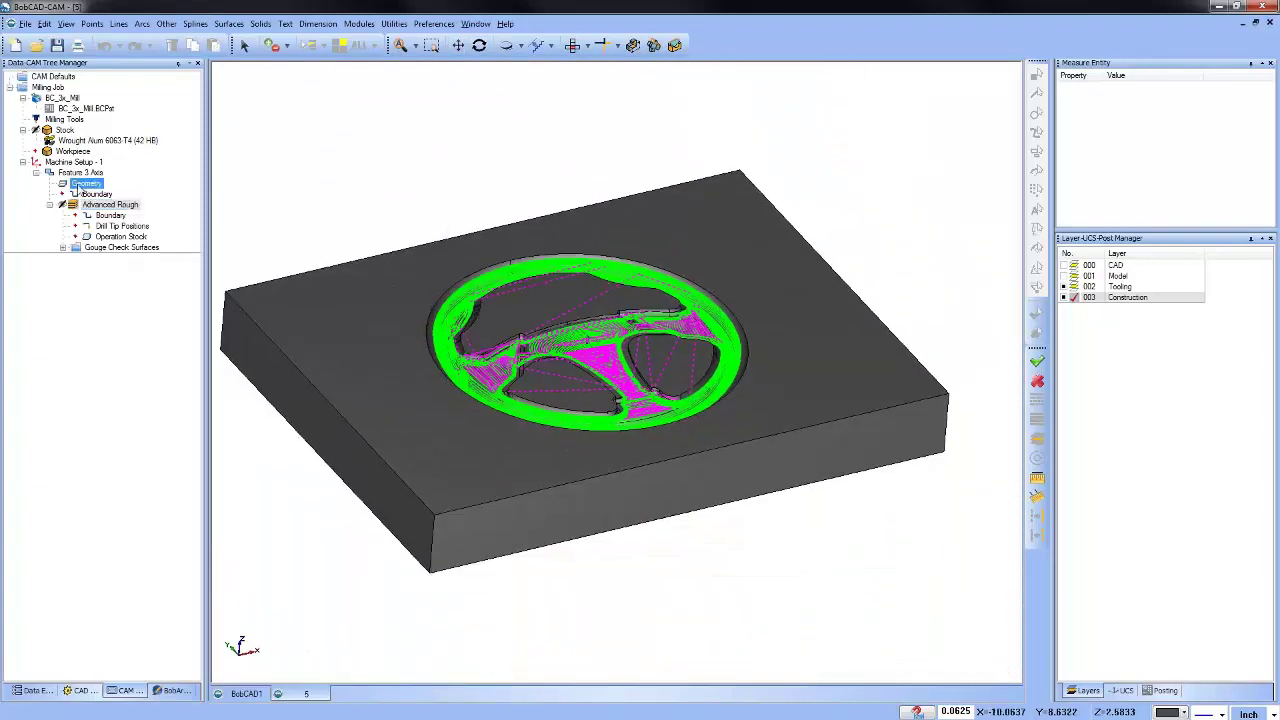
Collapse Feature 3 Axis and make the Model layer the only visible one, showing the steering wheel alone.
left_click(44, 174)
left_click(37, 173)
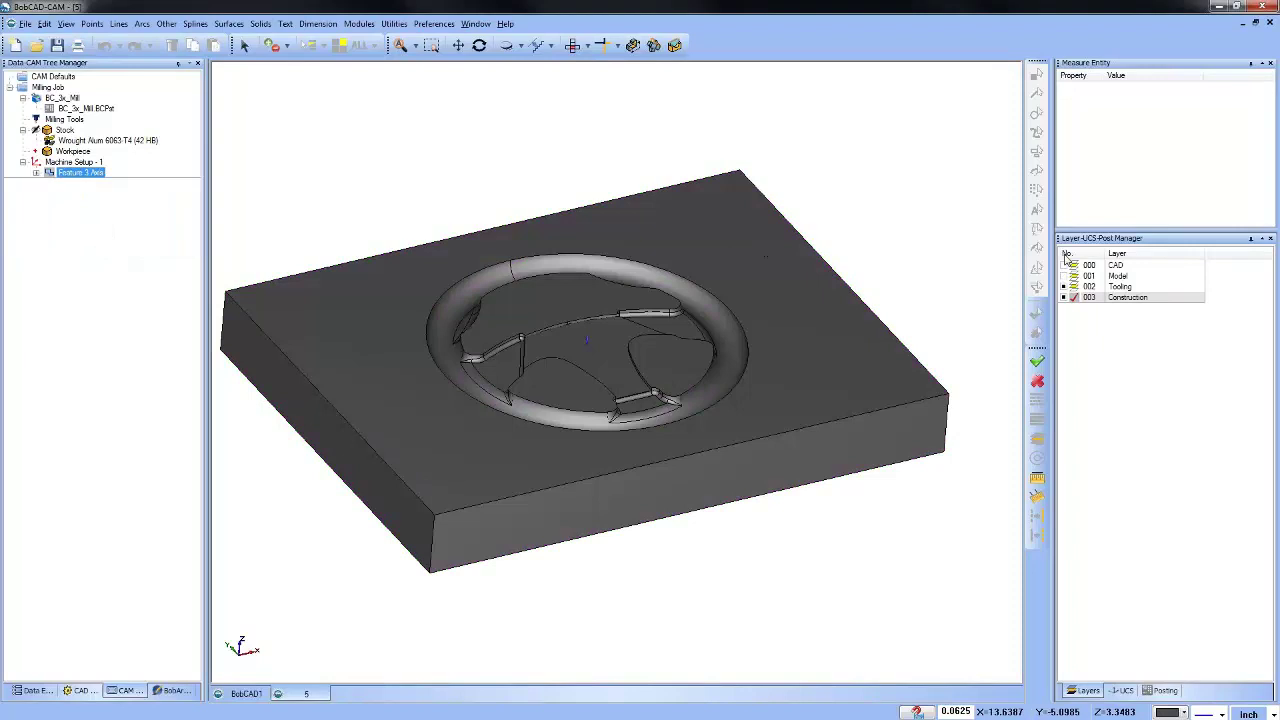
left_click(1068, 266)
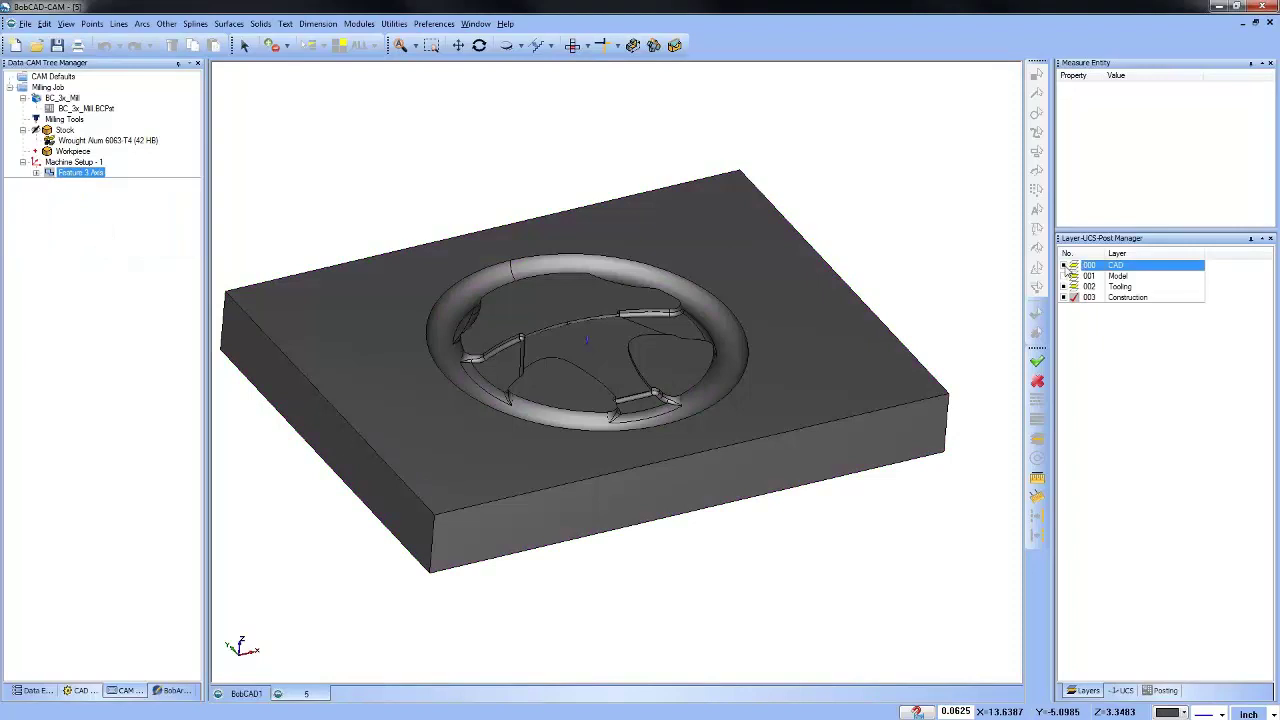
left_click(1068, 276)
left_click(1067, 297)
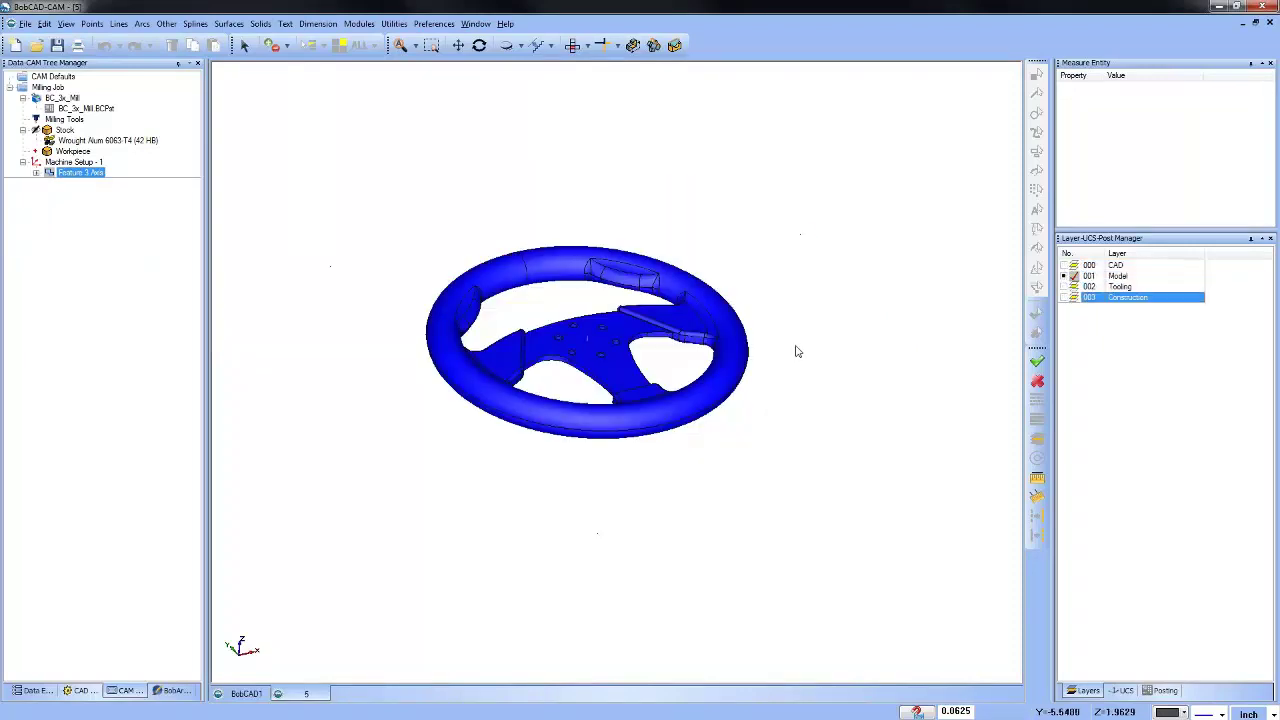
middle_click_drag(797, 351, 657, 337)
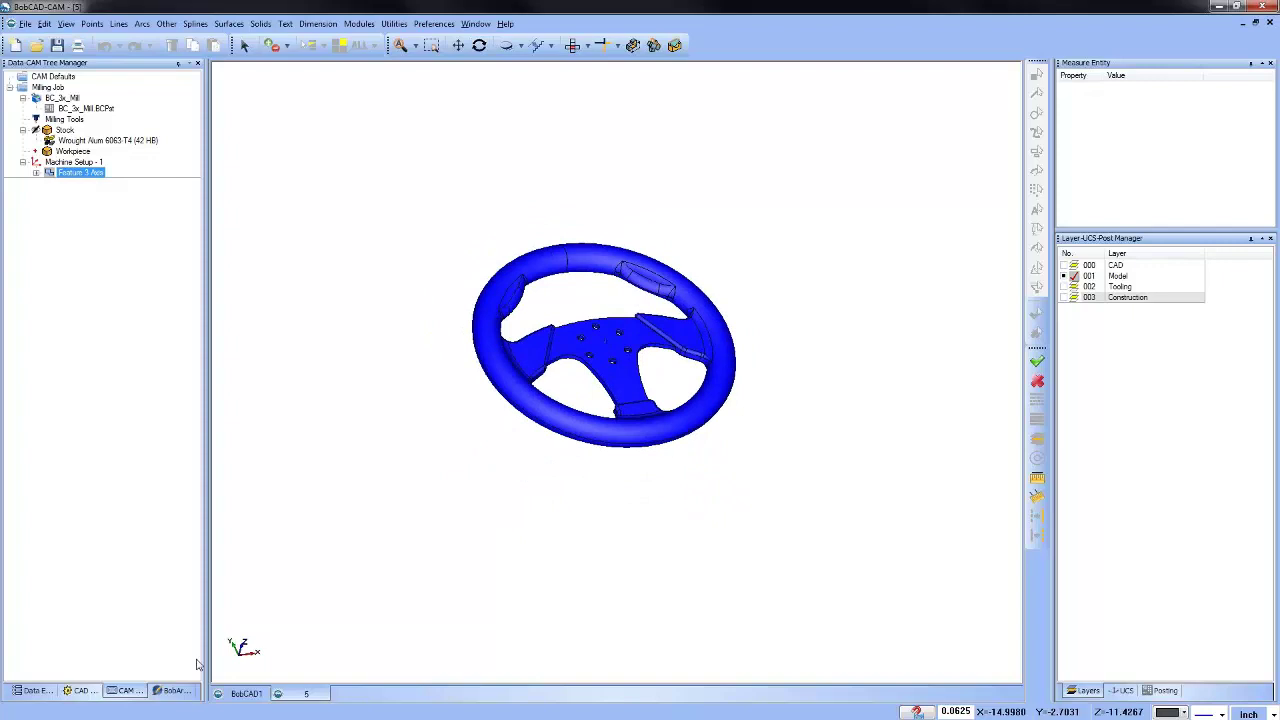
Show the CAD tree, leave only the Tooling layer visible, and briefly overlay the Model layer for comparison.
left_click(82, 691)
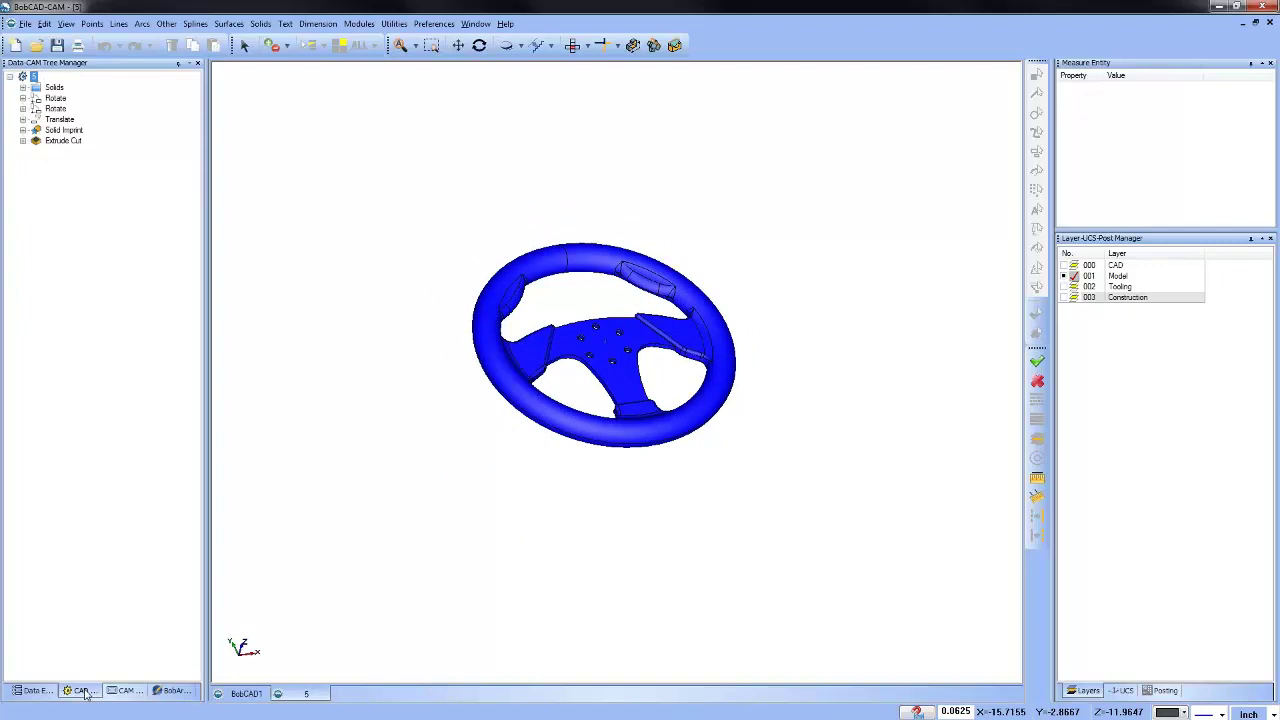
left_click(1074, 287)
left_click(1074, 276)
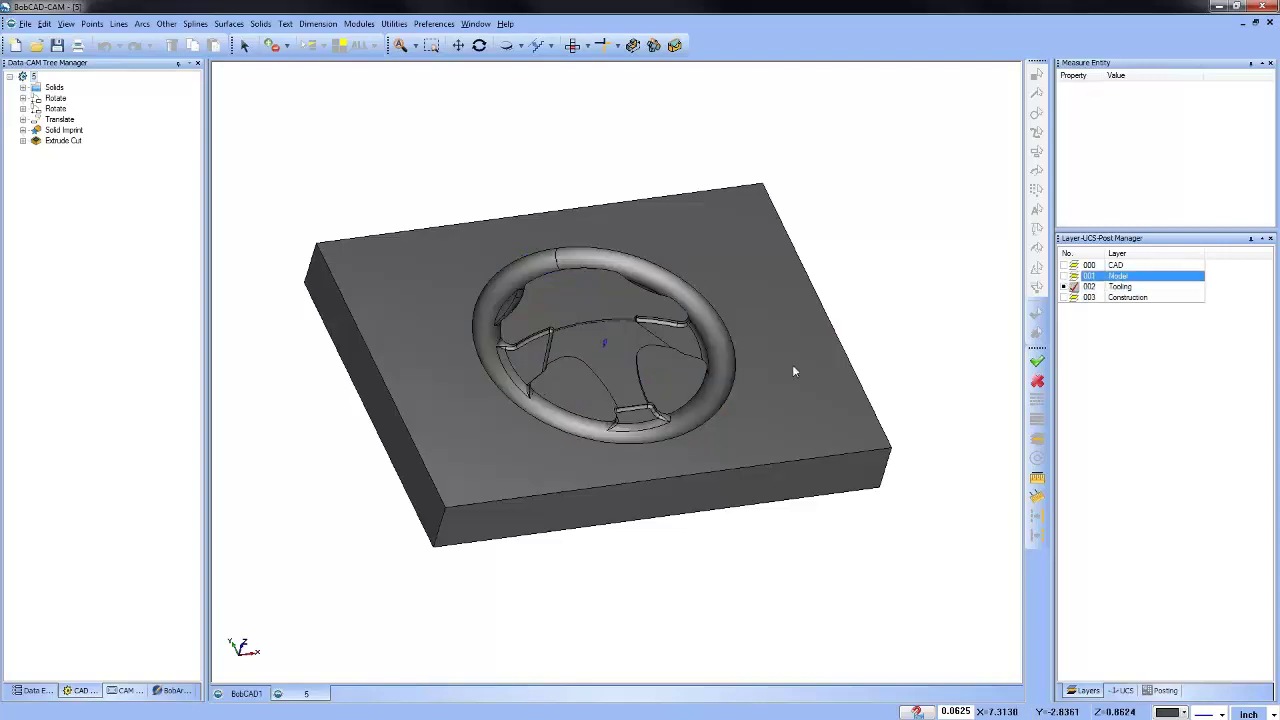
middle_click_drag(791, 369, 791, 335)
scroll(920, 345, "up", 3)
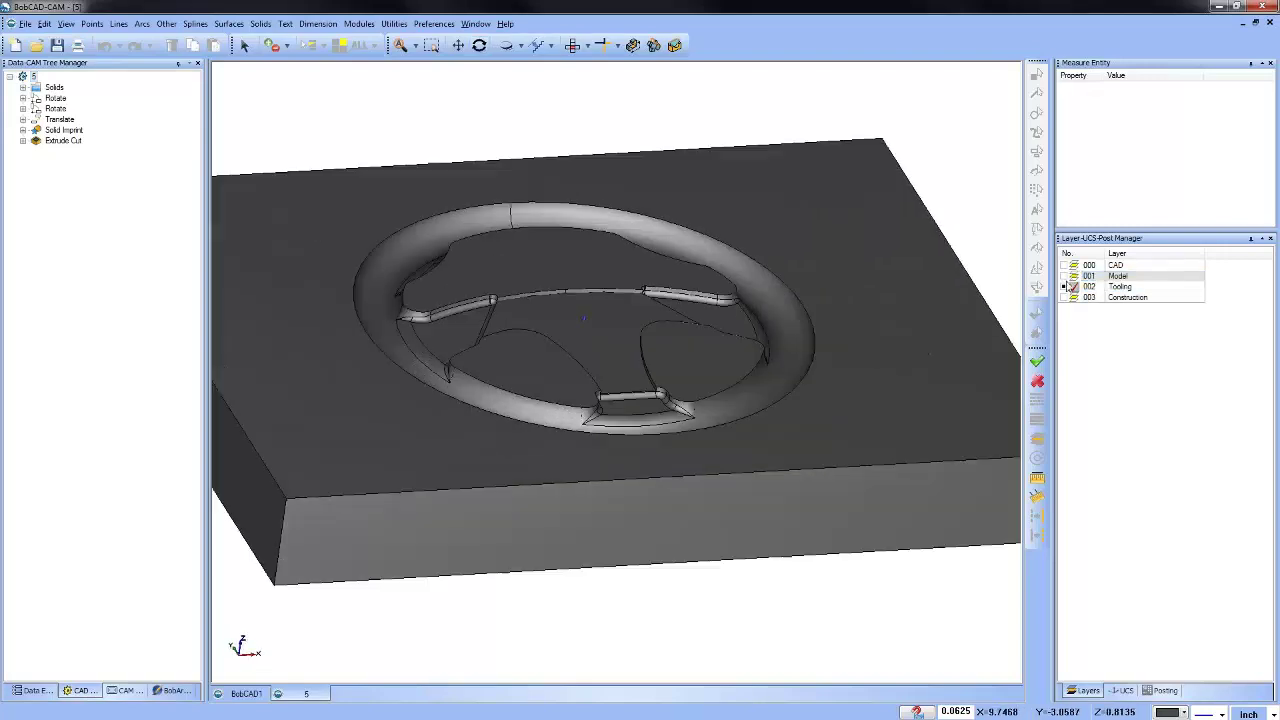
left_click(1074, 276)
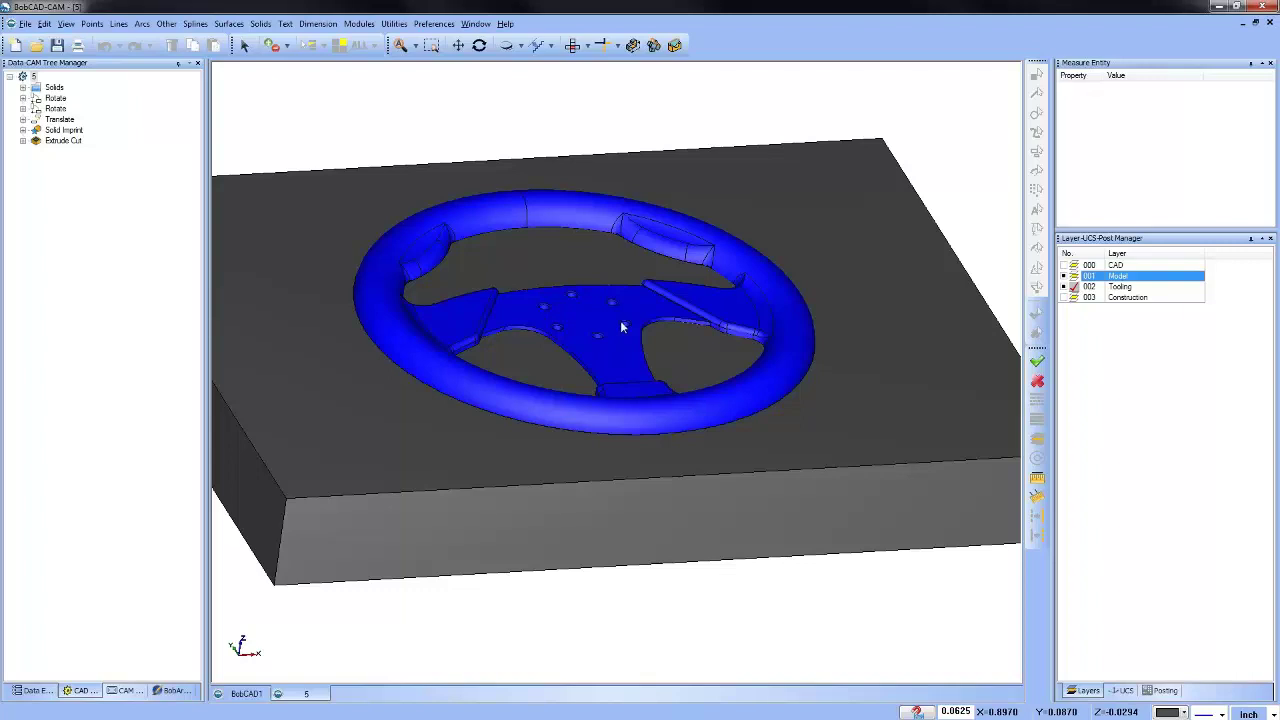
left_click(1074, 276)
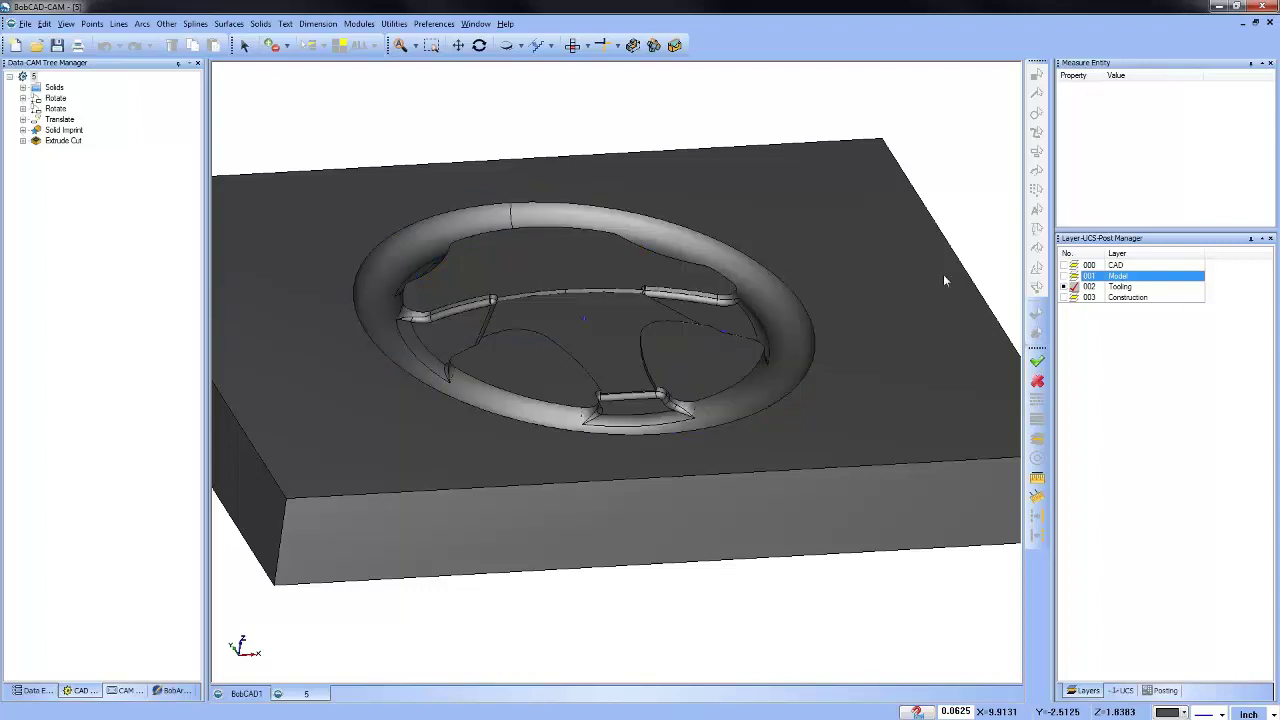
Select the Extrude Cut in the CAD tree and examine the cavity's rim, spoke fillets and corners up close.
left_click(60, 142)
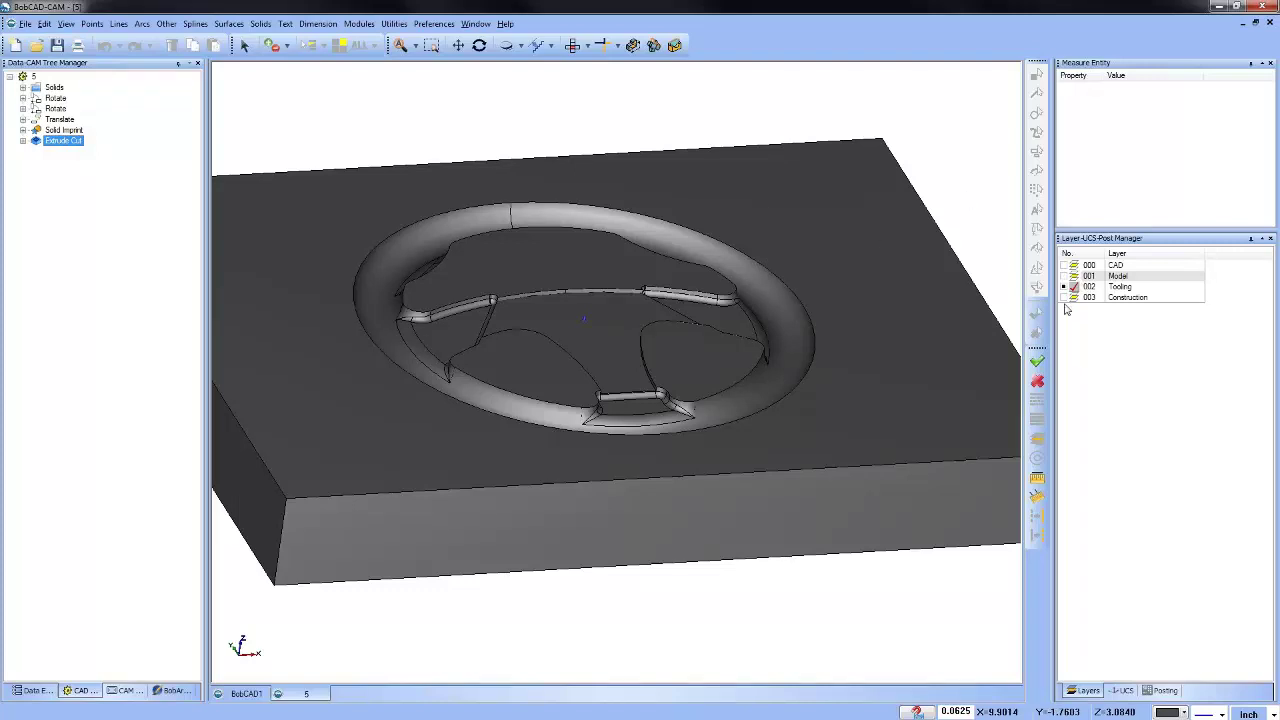
scroll(905, 207, "down", 3)
middle_click_drag(621, 327, 571, 366)
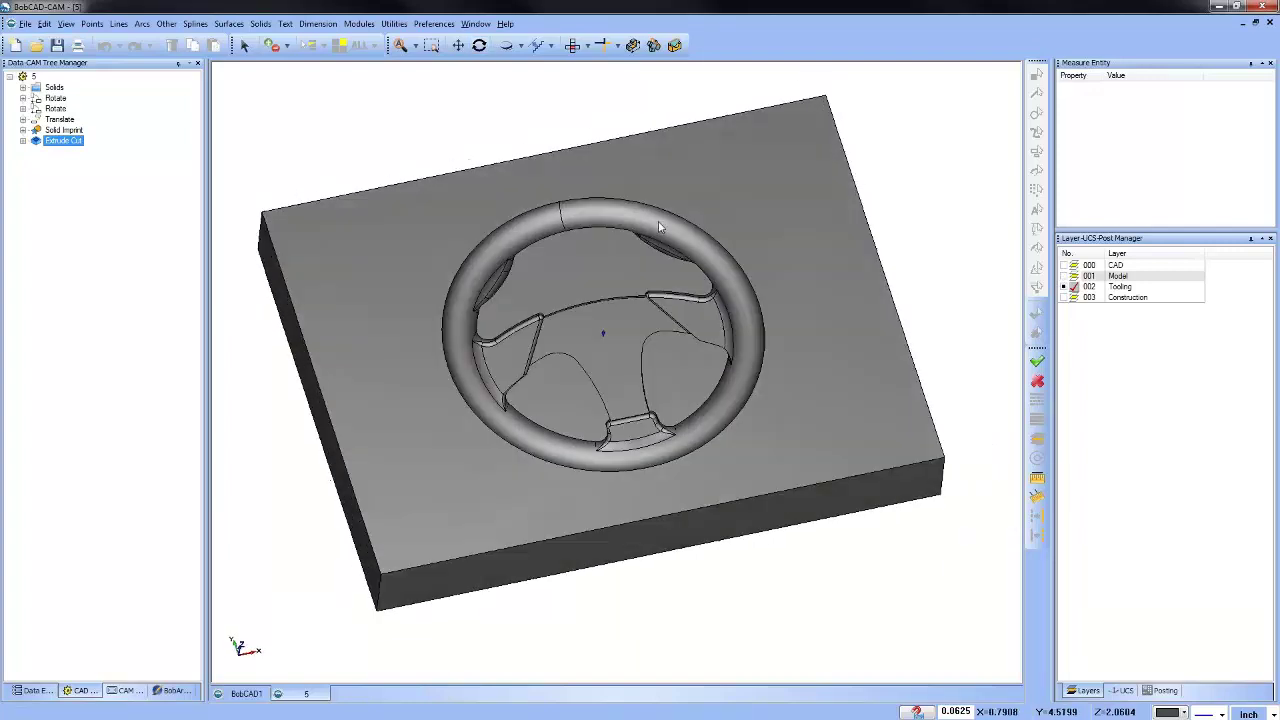
scroll(600, 430, "up", 3)
scroll(602, 435, "down", 2)
scroll(481, 295, "up", 5)
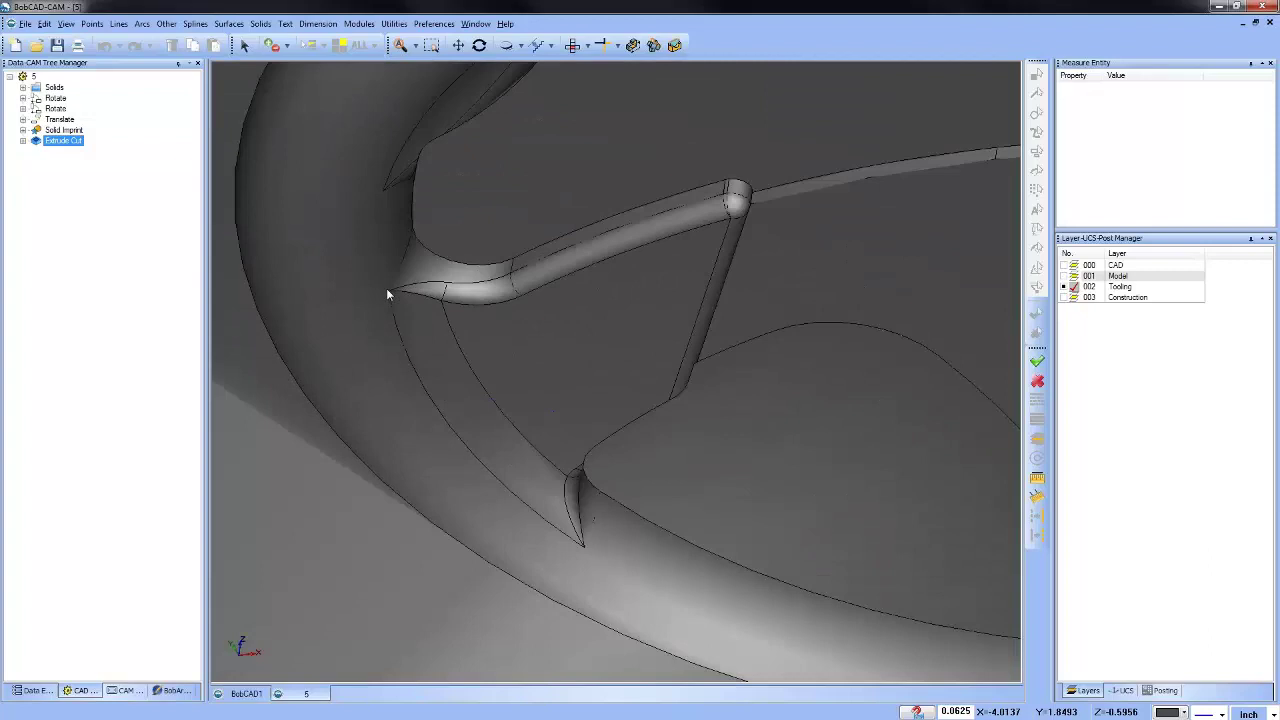
scroll(466, 306, "down", 5)
middle_click_drag(560, 380, 560, 300)
scroll(622, 376, "down", 5)
right_click(404, 113)
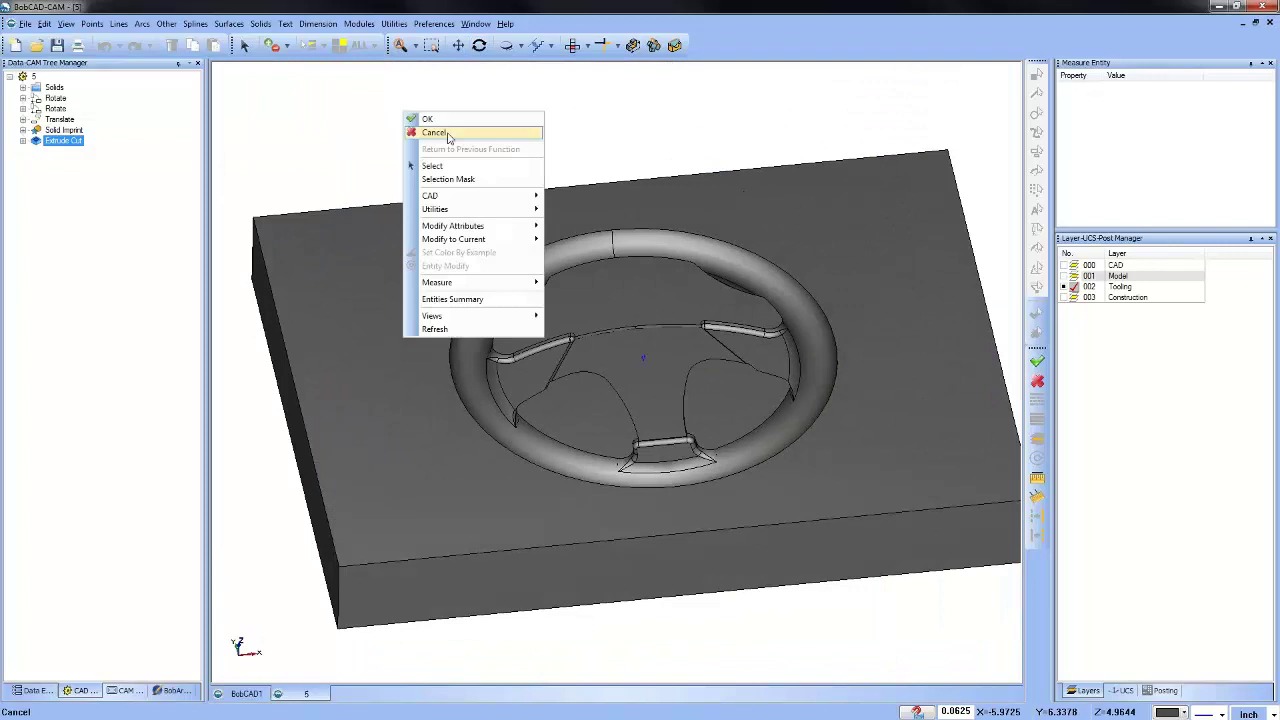
left_click(434, 132)
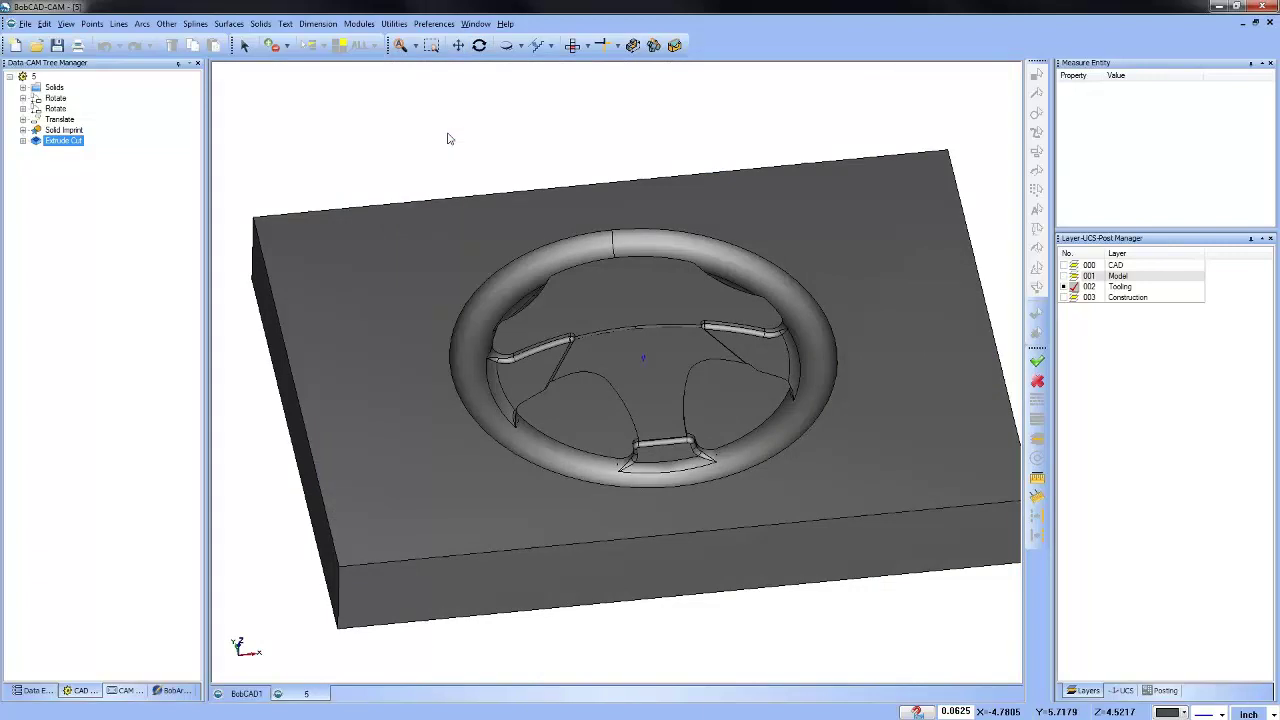
Return to the CAM tree, start a Mill Multiaxis feature under Machine Setup - 1, and set the tool's corner radius to .25.
left_click(133, 690)
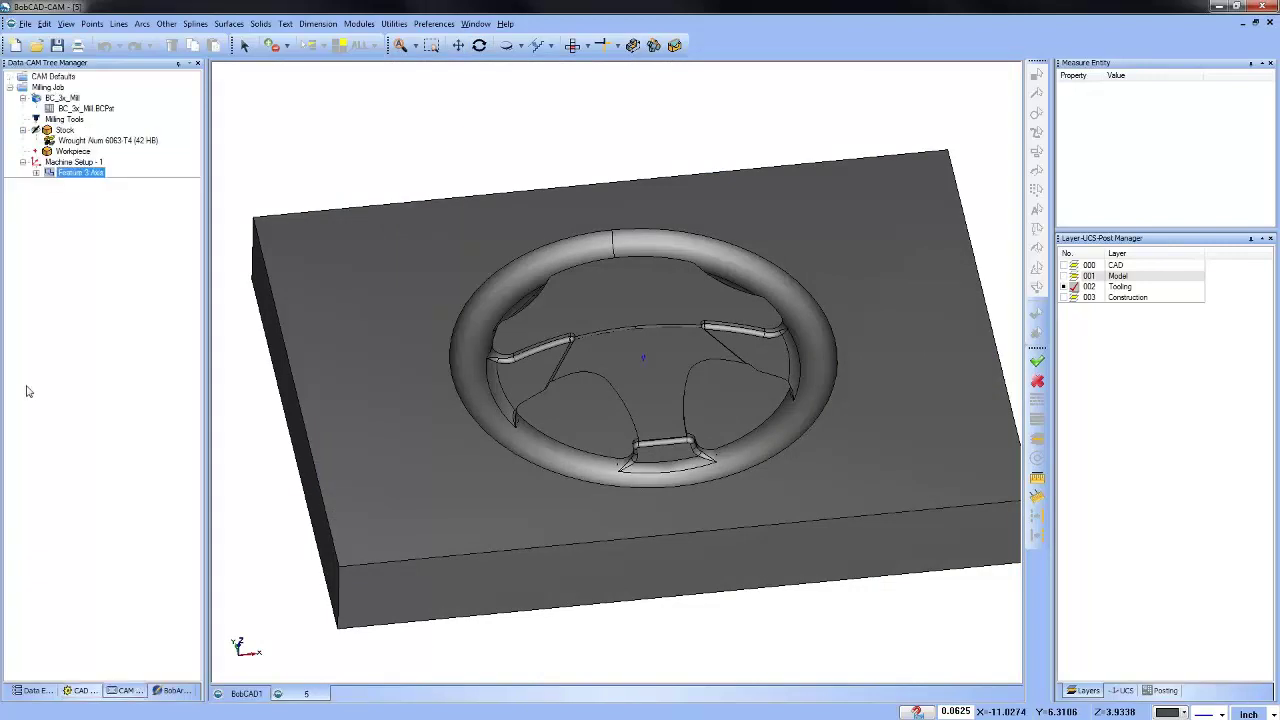
right_click(70, 163)
left_click(150, 298)
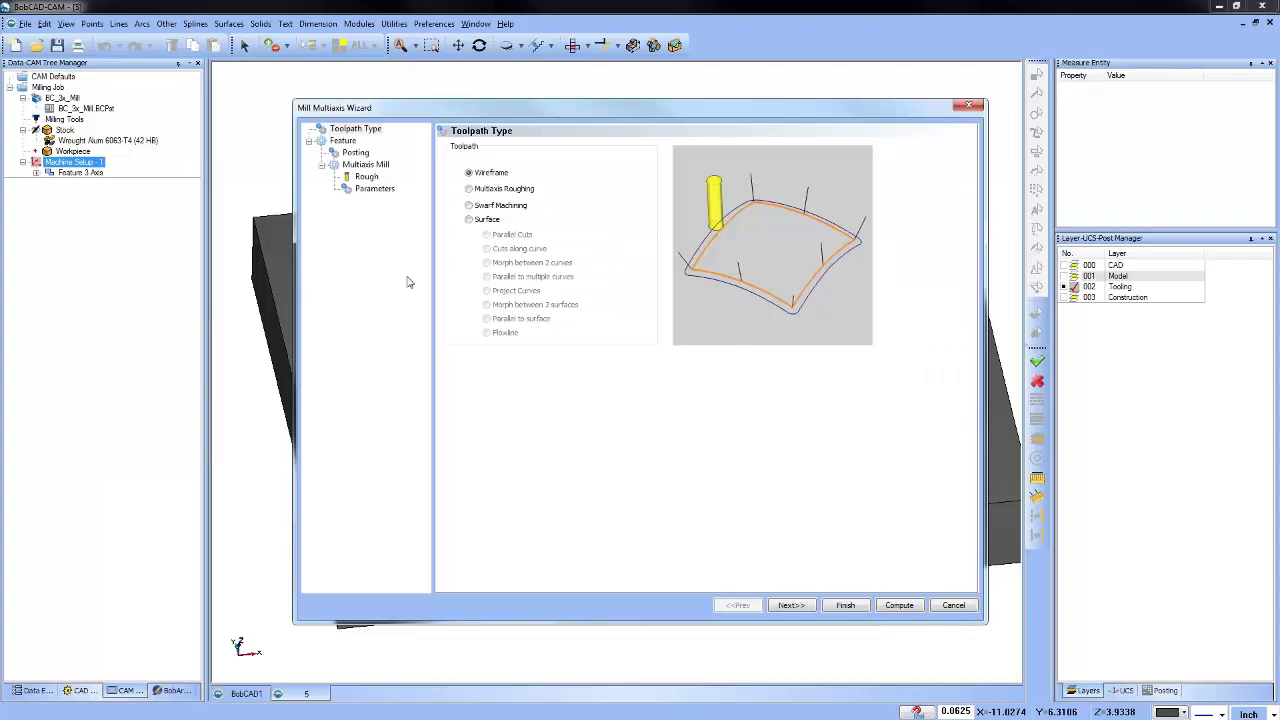
left_click(367, 177)
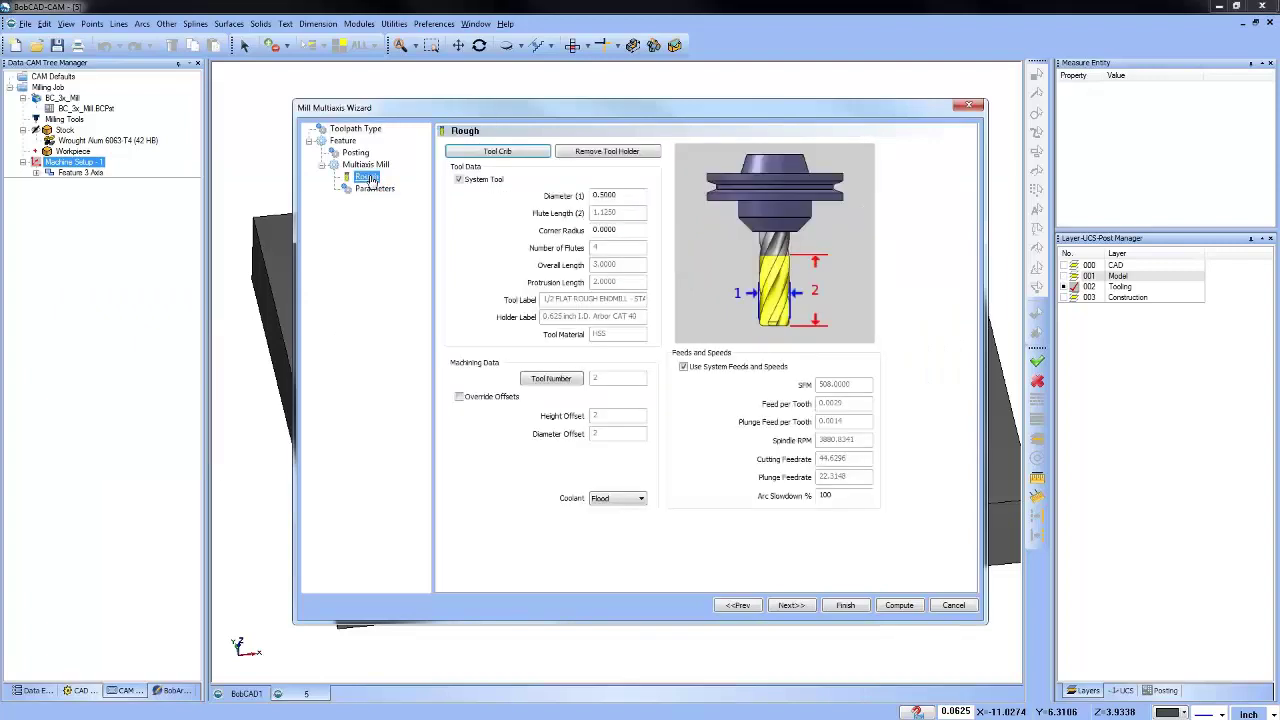
left_click(612, 230)
type(".25")
left_click(375, 188)
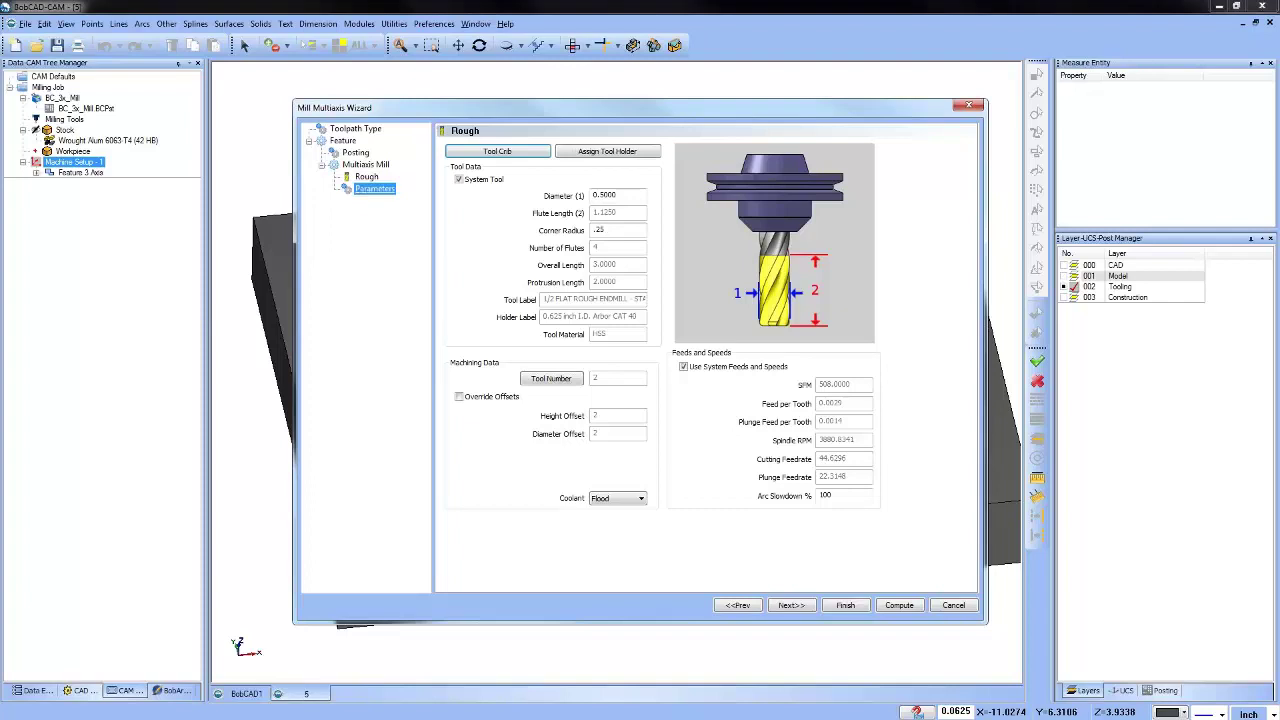
Set the multiaxis toolpath type to Surface with the Parallel to multiple curves pattern.
left_click(374, 128)
left_click(469, 220)
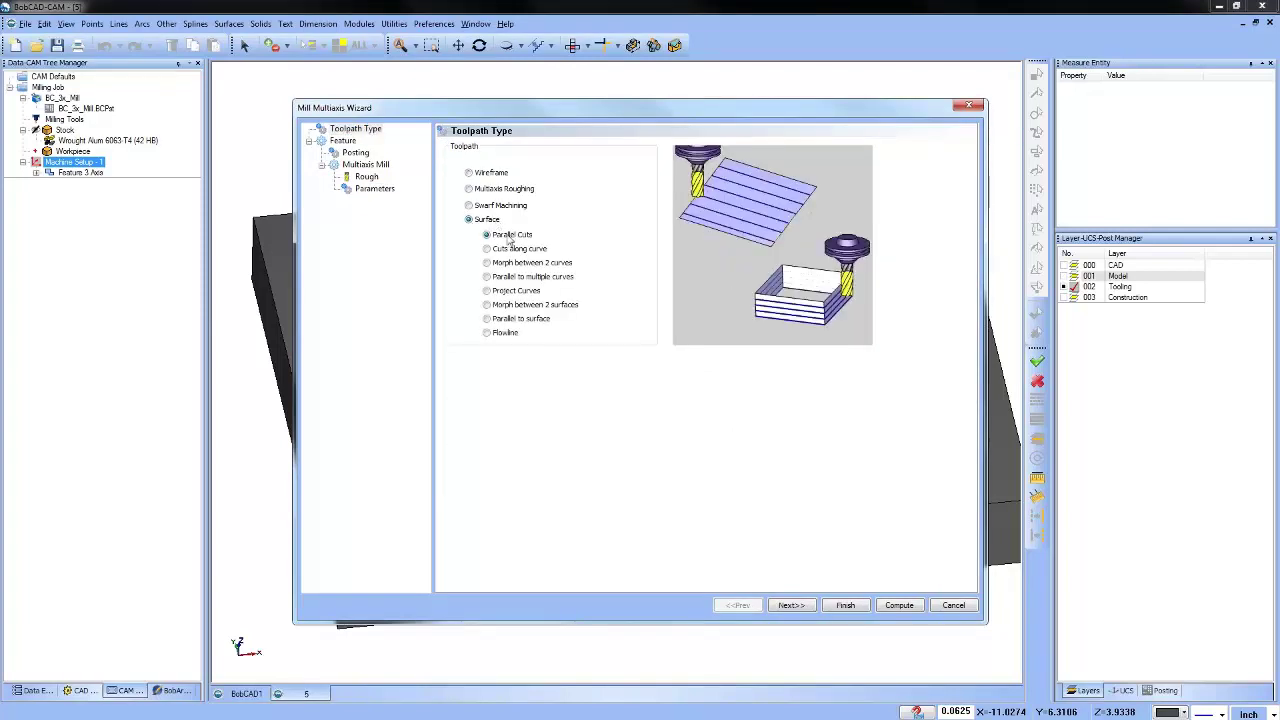
left_click(488, 333)
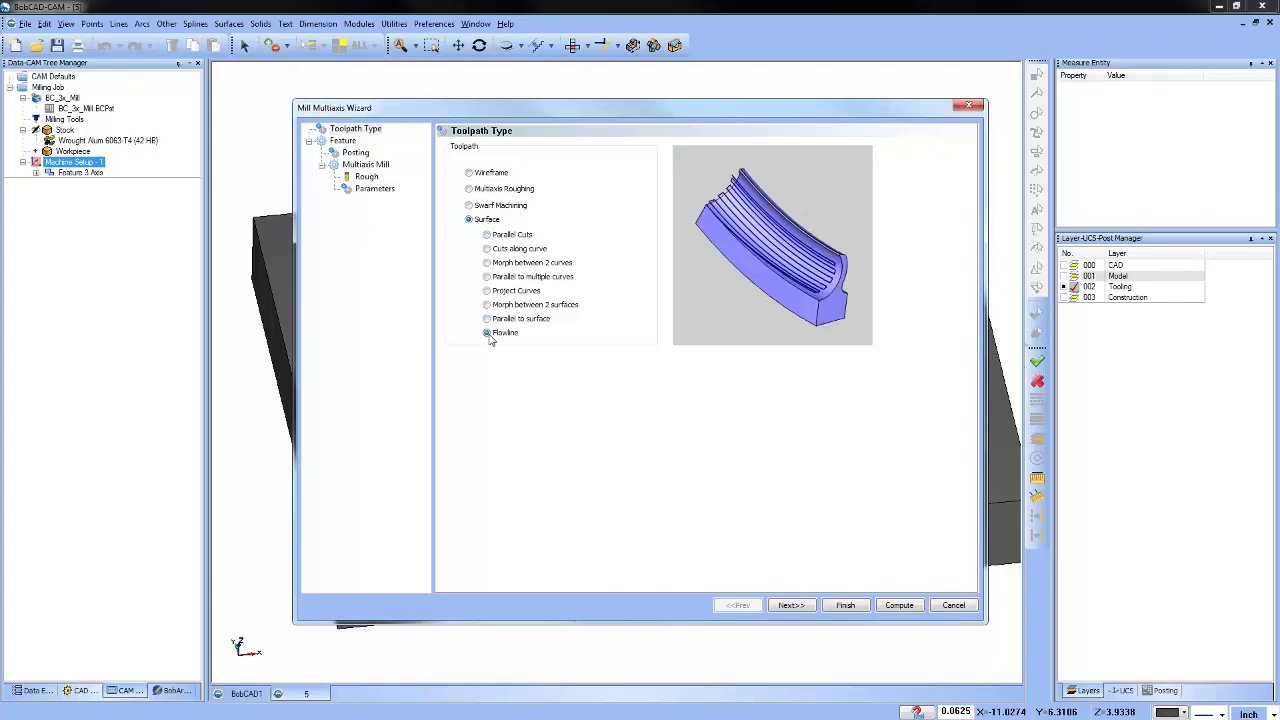
left_click(487, 277)
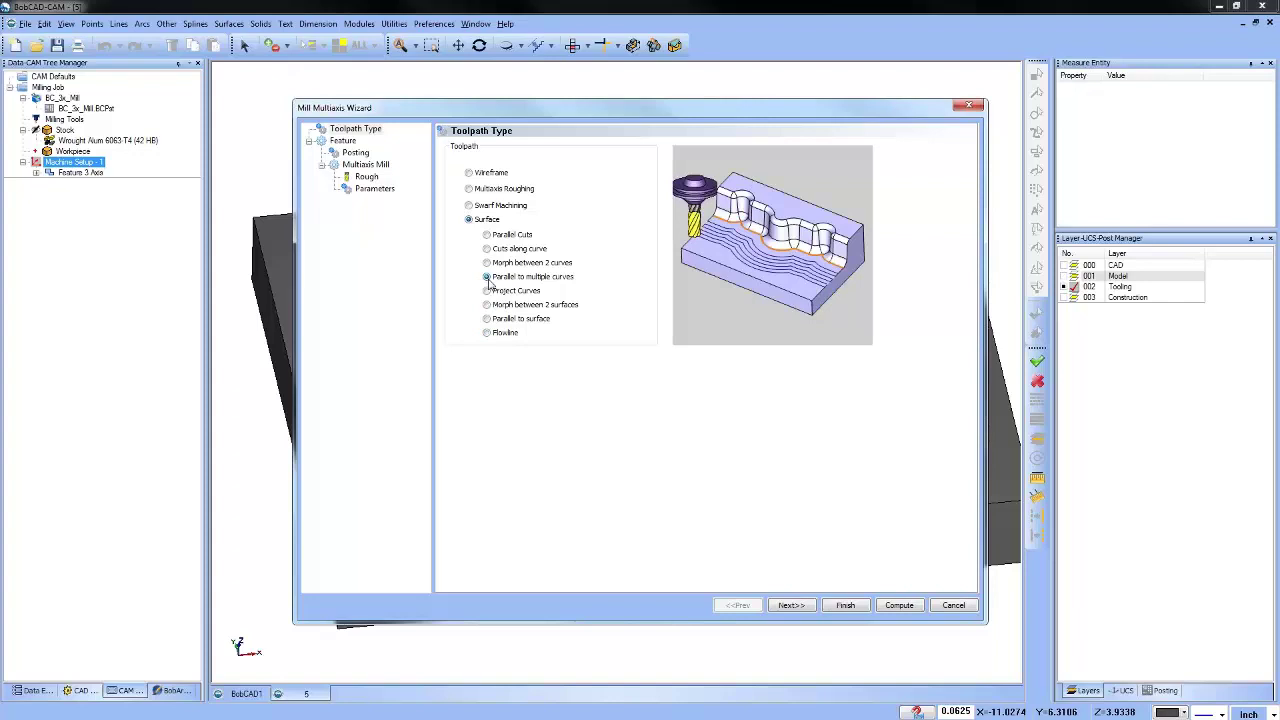
Compare the Morph between 2 curves and Parallel to multiple curves patterns, and settle on Flowline as the surface toolpath.
left_click(487, 263)
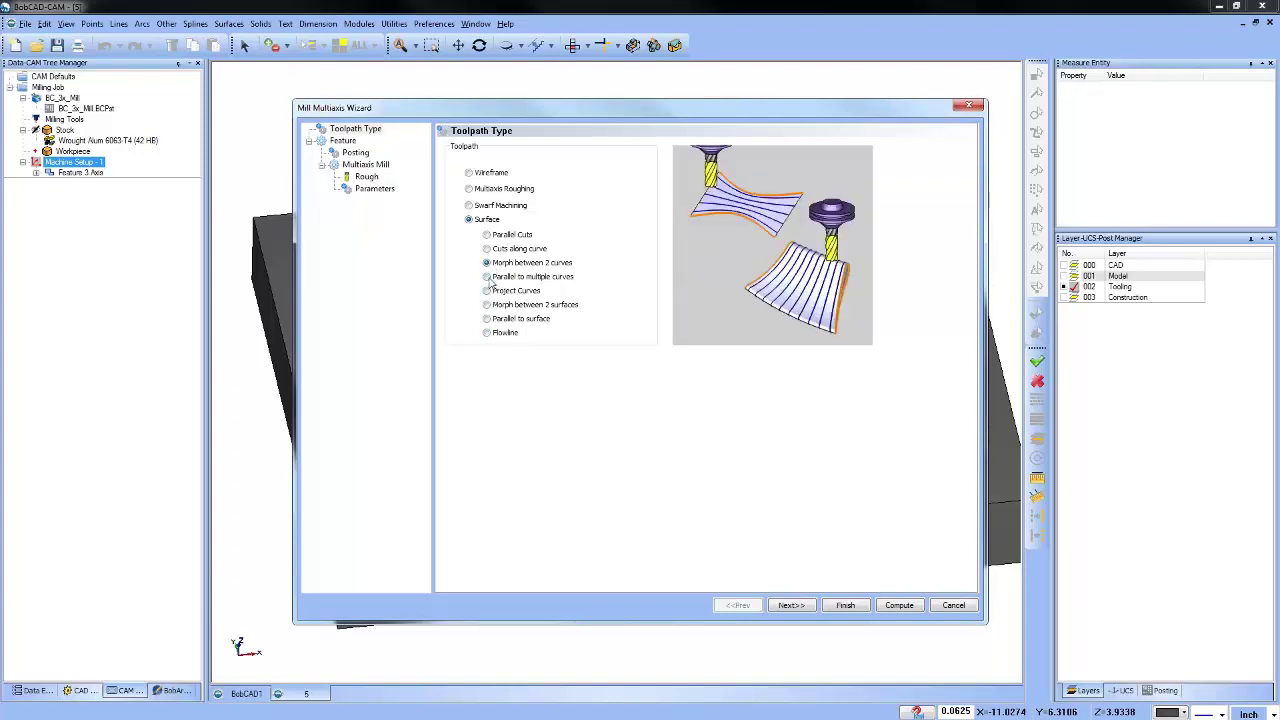
left_click(487, 277)
left_click(488, 333)
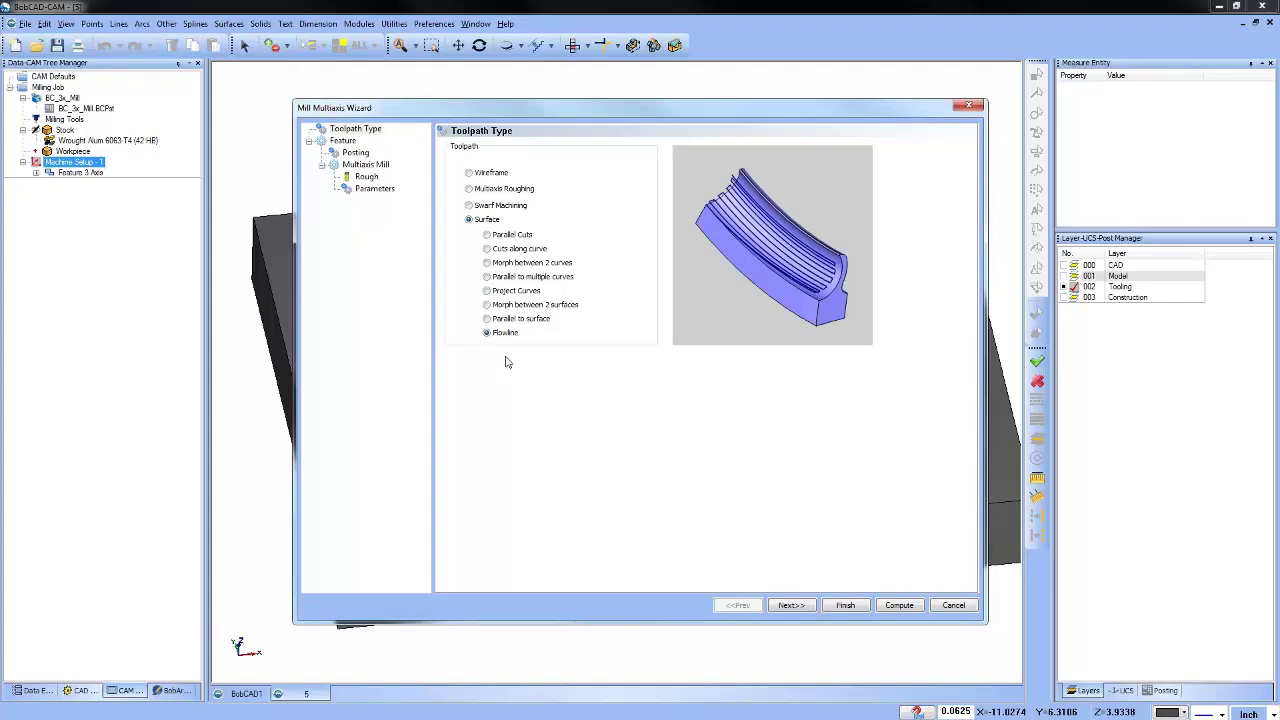
Assign the steering wheel cavity's ring-shaped rim surface as the Flowline toolpath's drive surface.
left_click(366, 177)
left_click(376, 189)
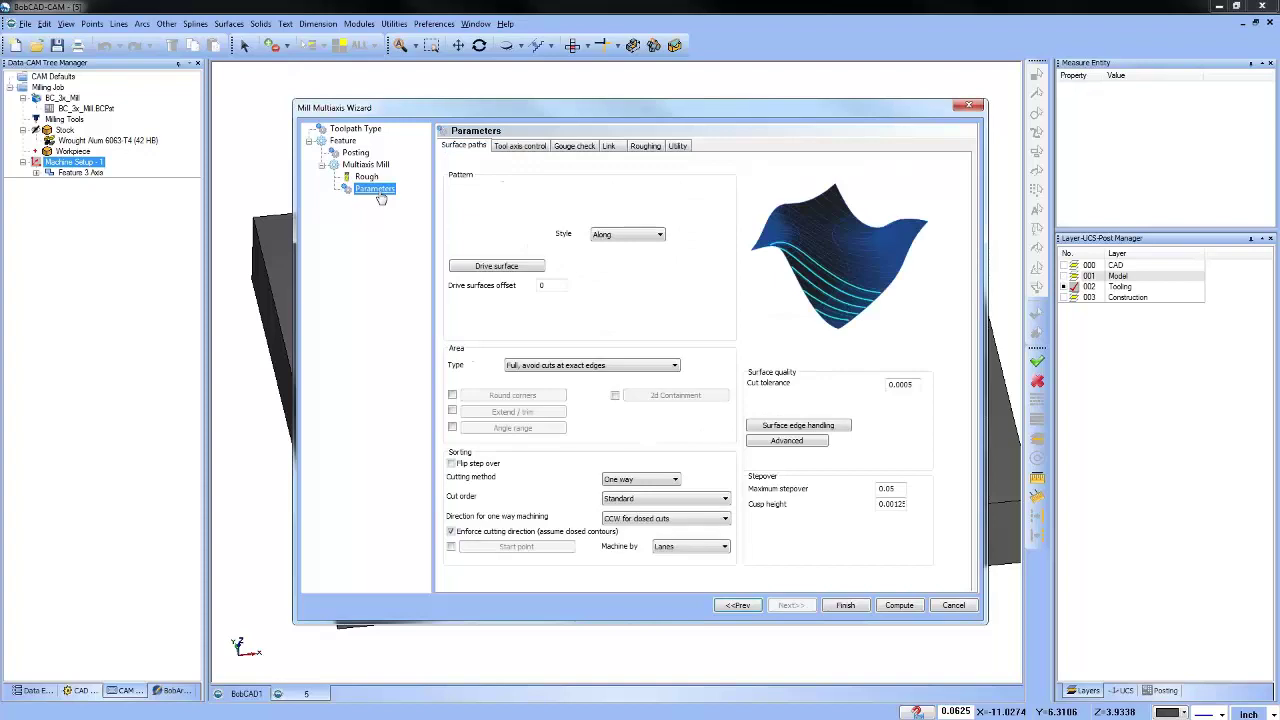
left_click(500, 266)
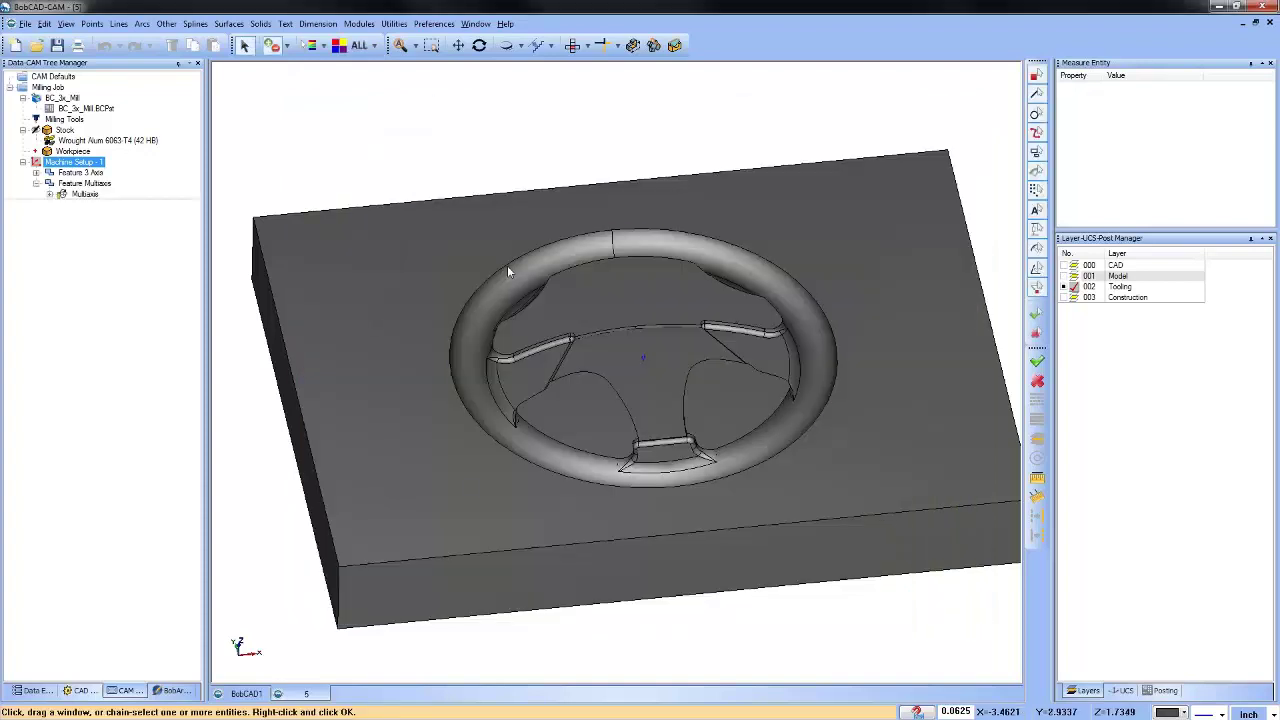
left_click(507, 265)
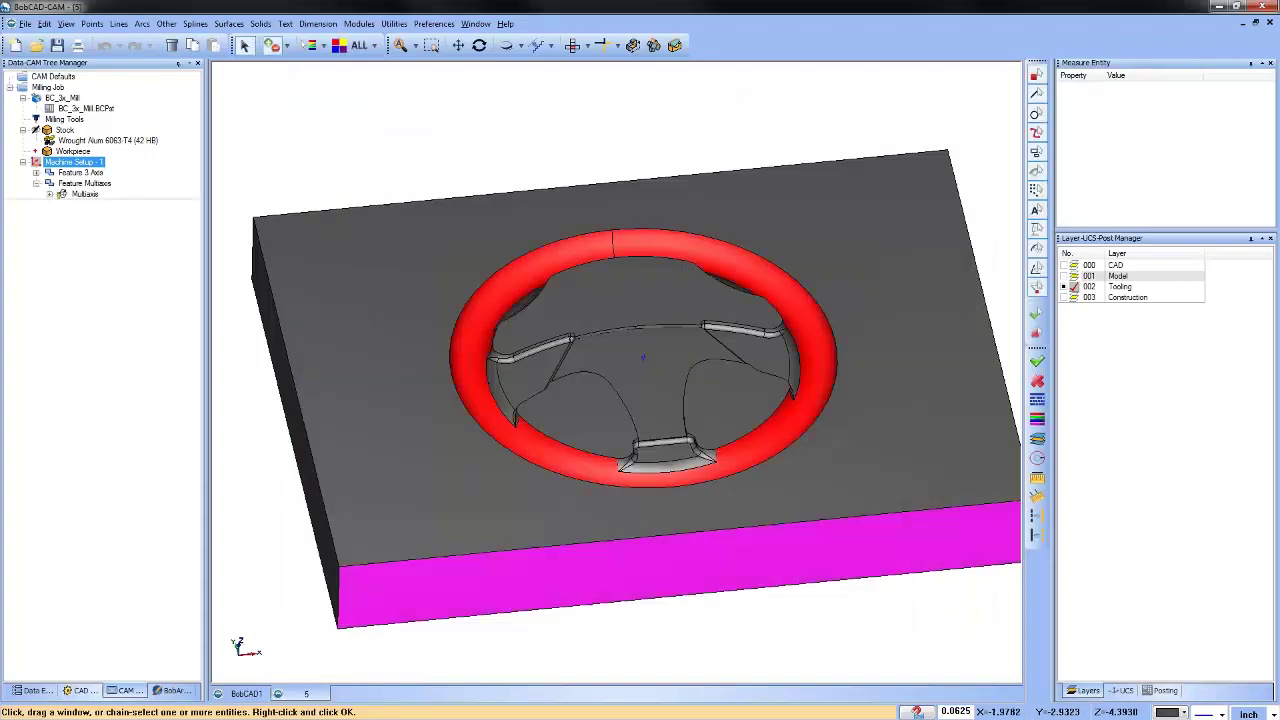
middle_click_drag(600, 560, 641, 553)
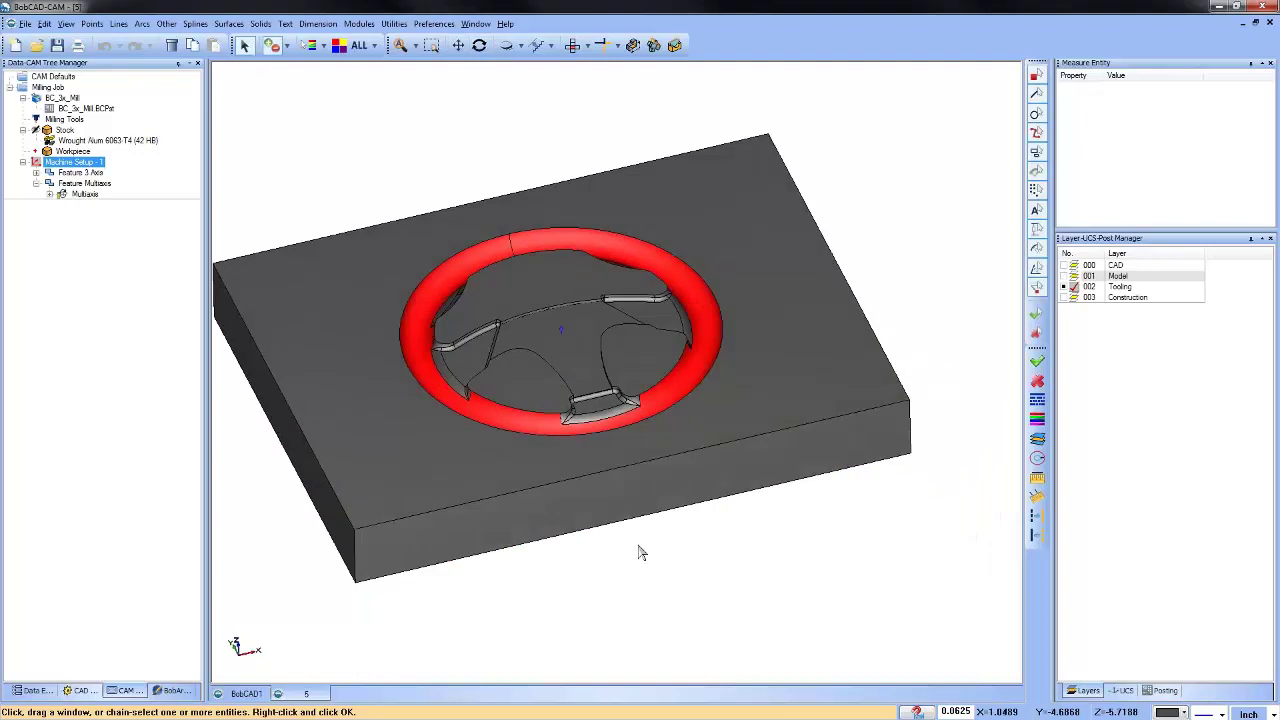
right_click(641, 553)
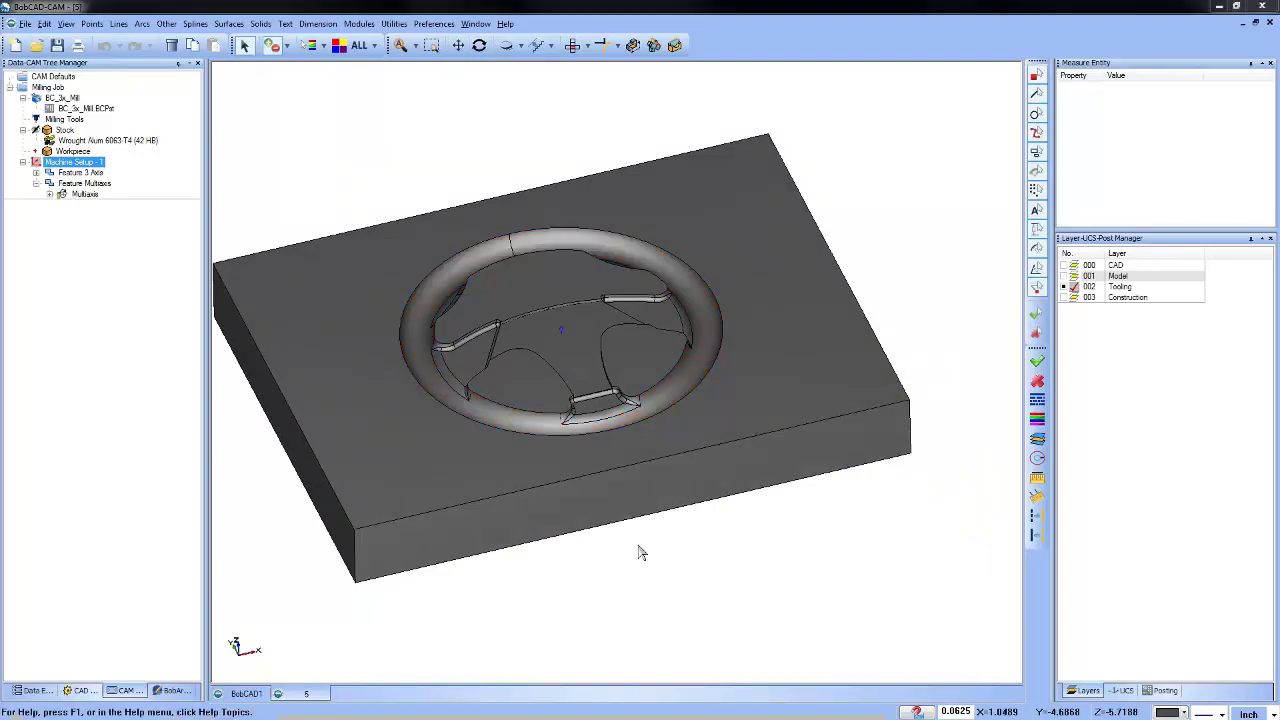
Set the tool axis output format to 3 Axis and the surface path cutting method to Zigzag.
left_click(509, 147)
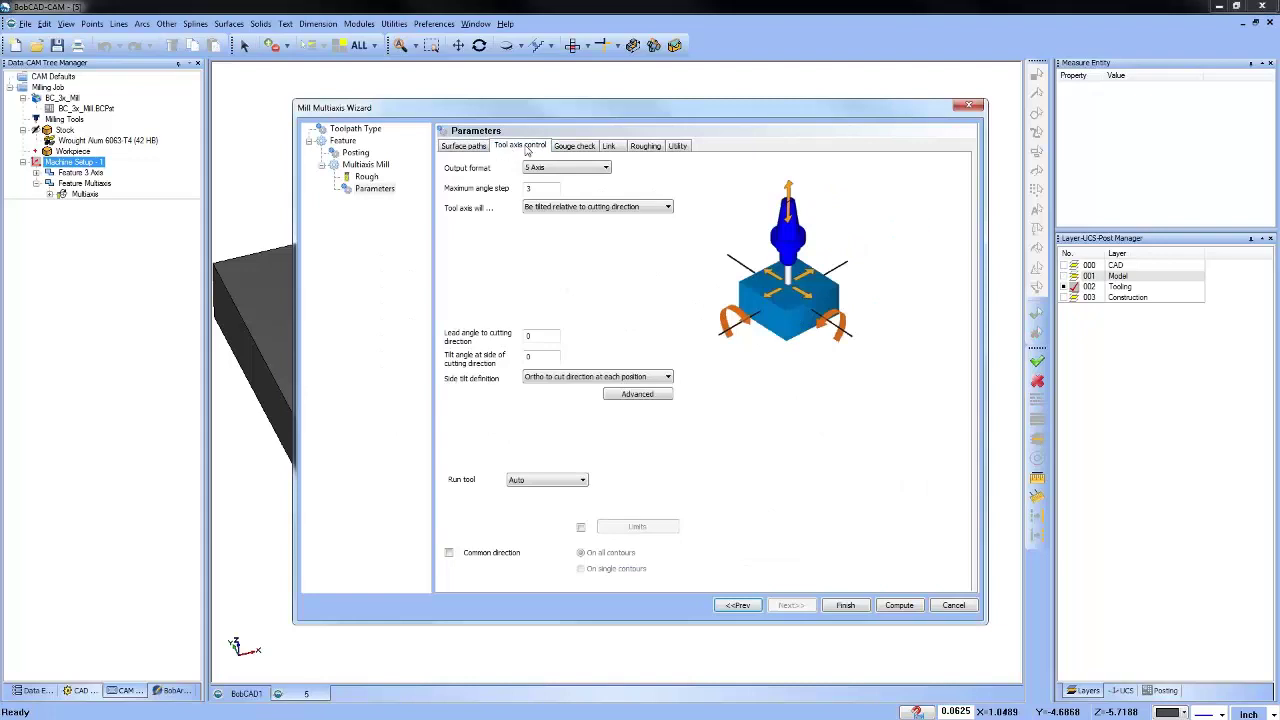
left_click(549, 170)
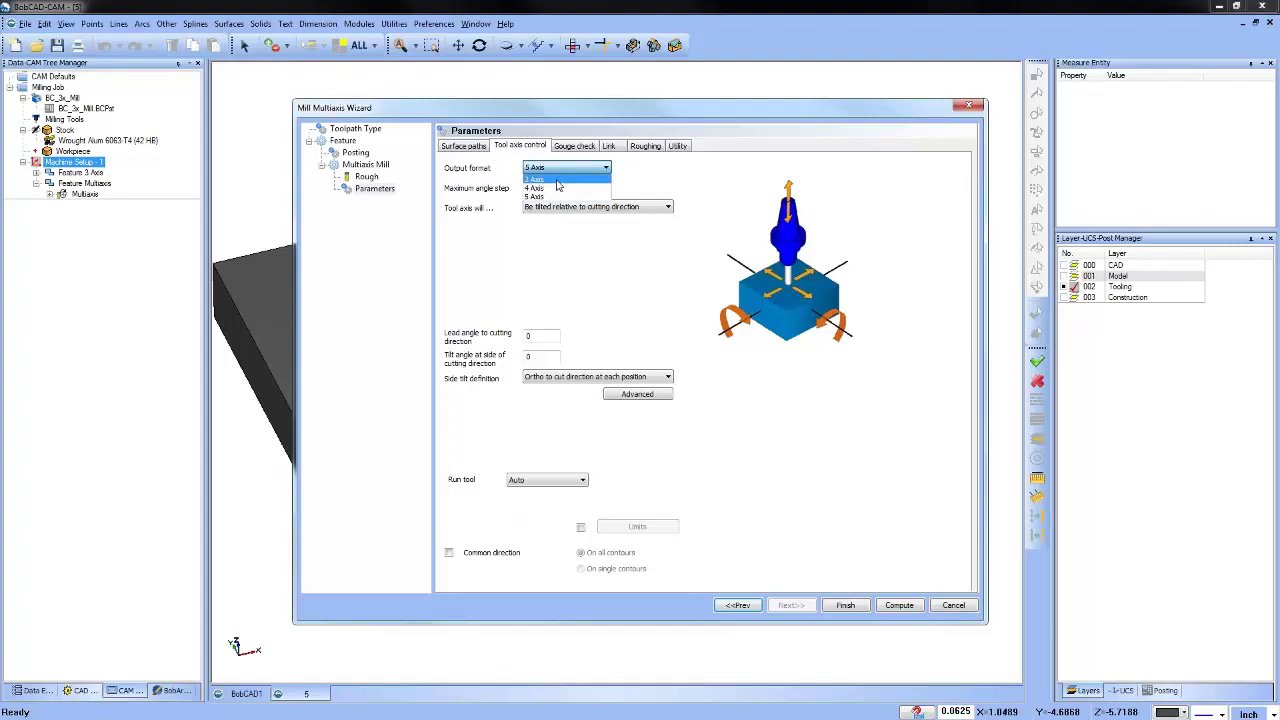
left_click(557, 180)
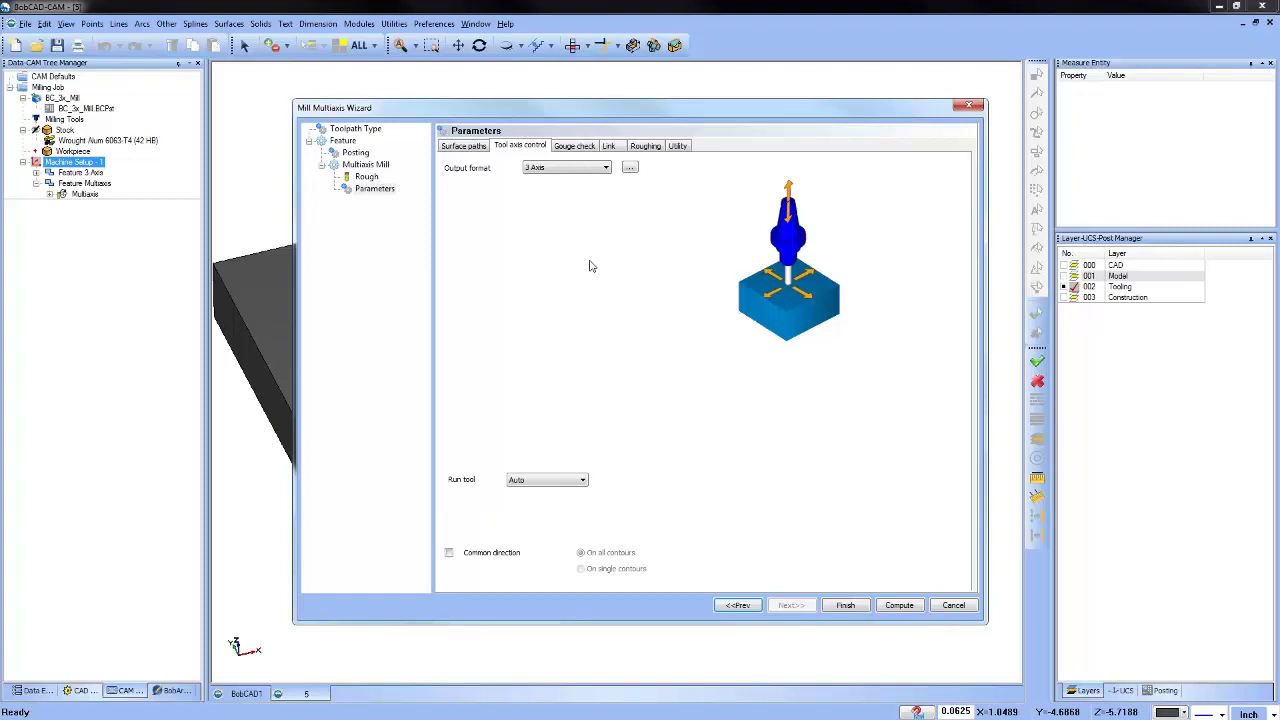
left_click(463, 146)
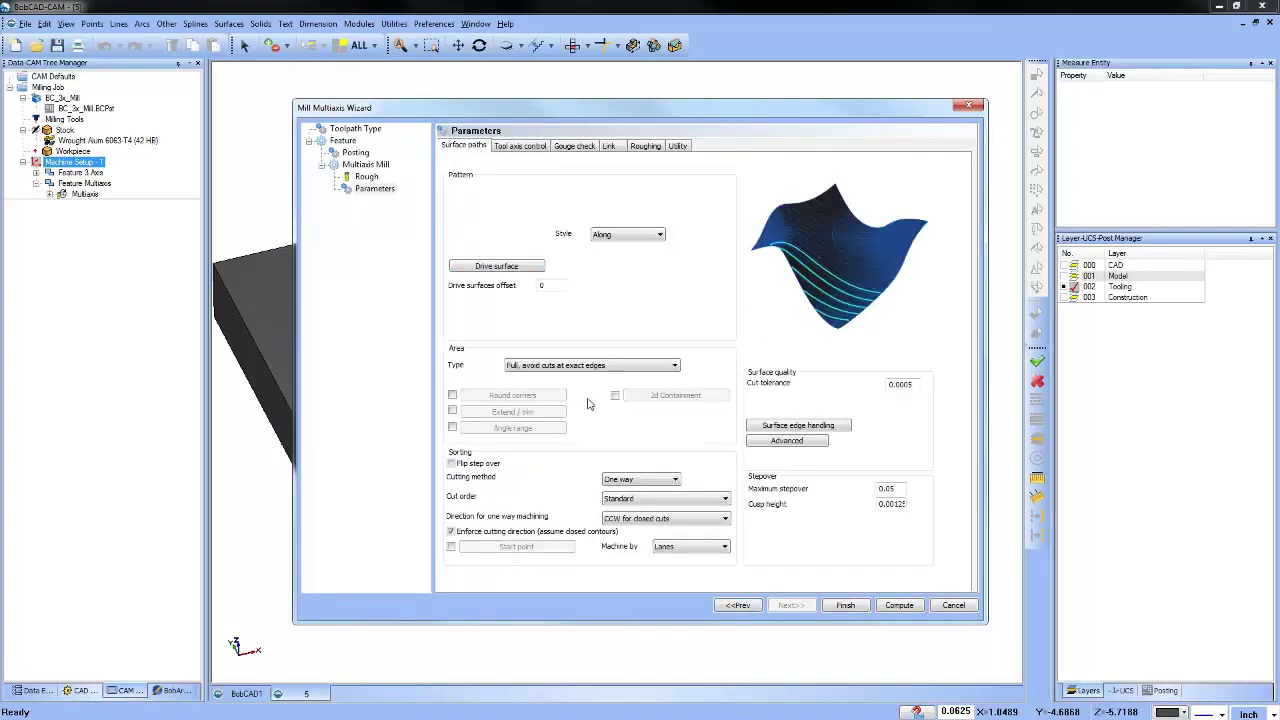
left_click(627, 480)
left_click(636, 492)
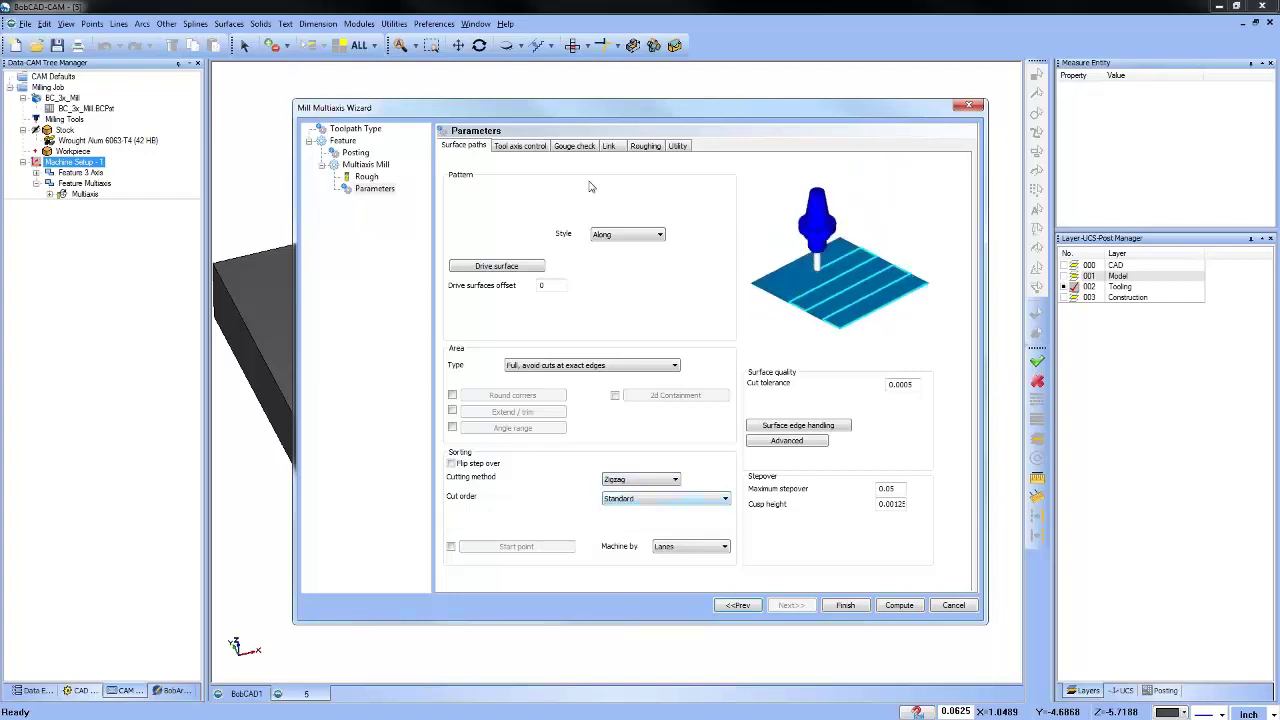
Set the retracts' clearance area type to Automatic and compute the multiaxis toolpath.
left_click(590, 150)
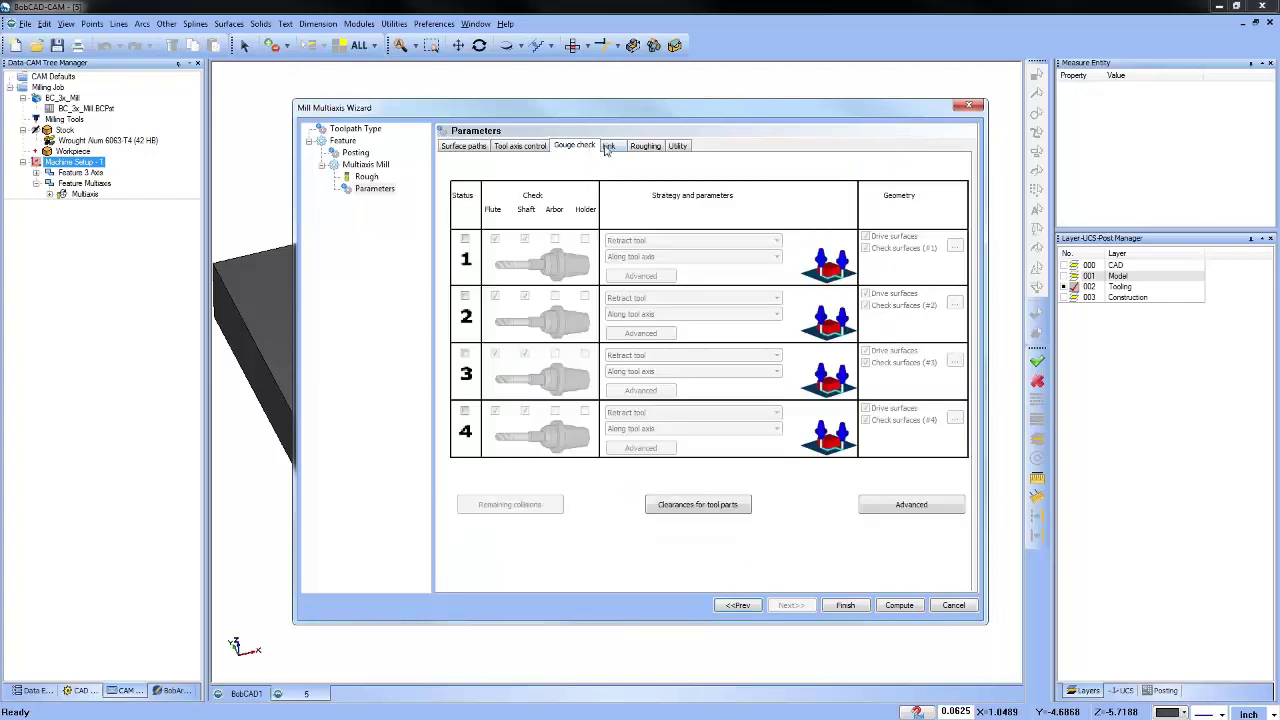
left_click(608, 146)
left_click(484, 461)
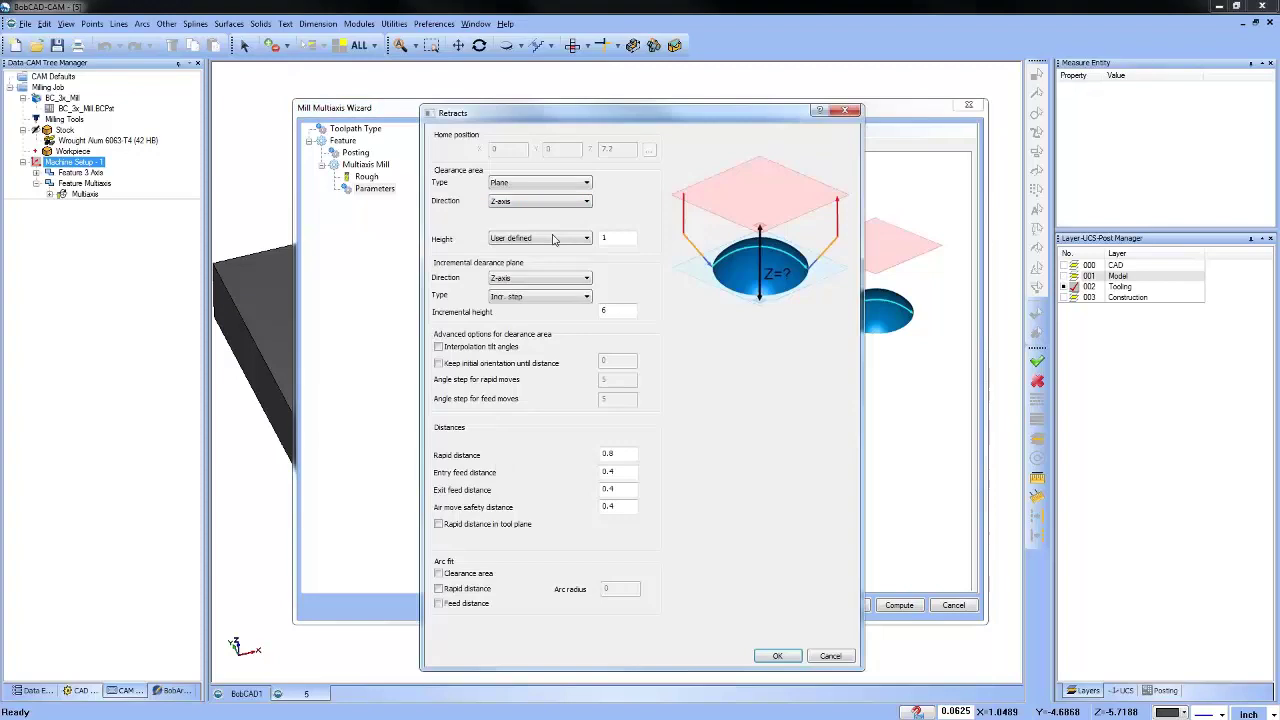
left_click(540, 183)
left_click(535, 199)
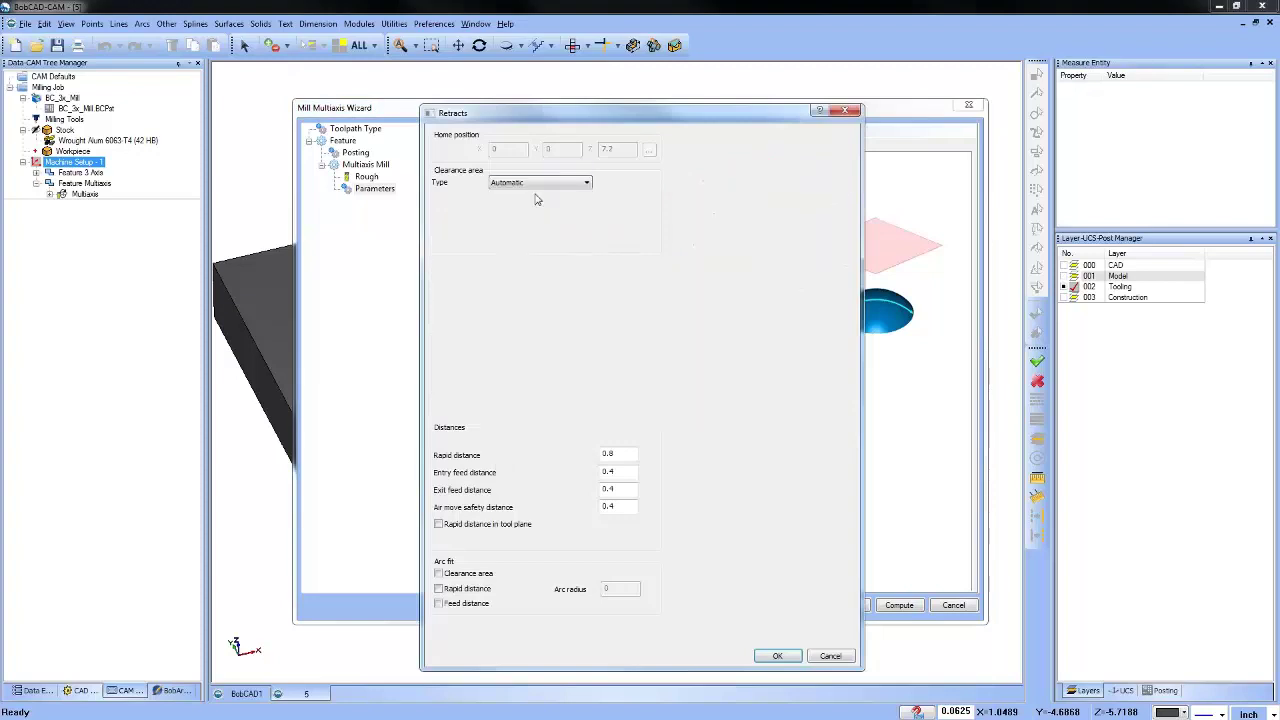
left_click(777, 656)
left_click(899, 605)
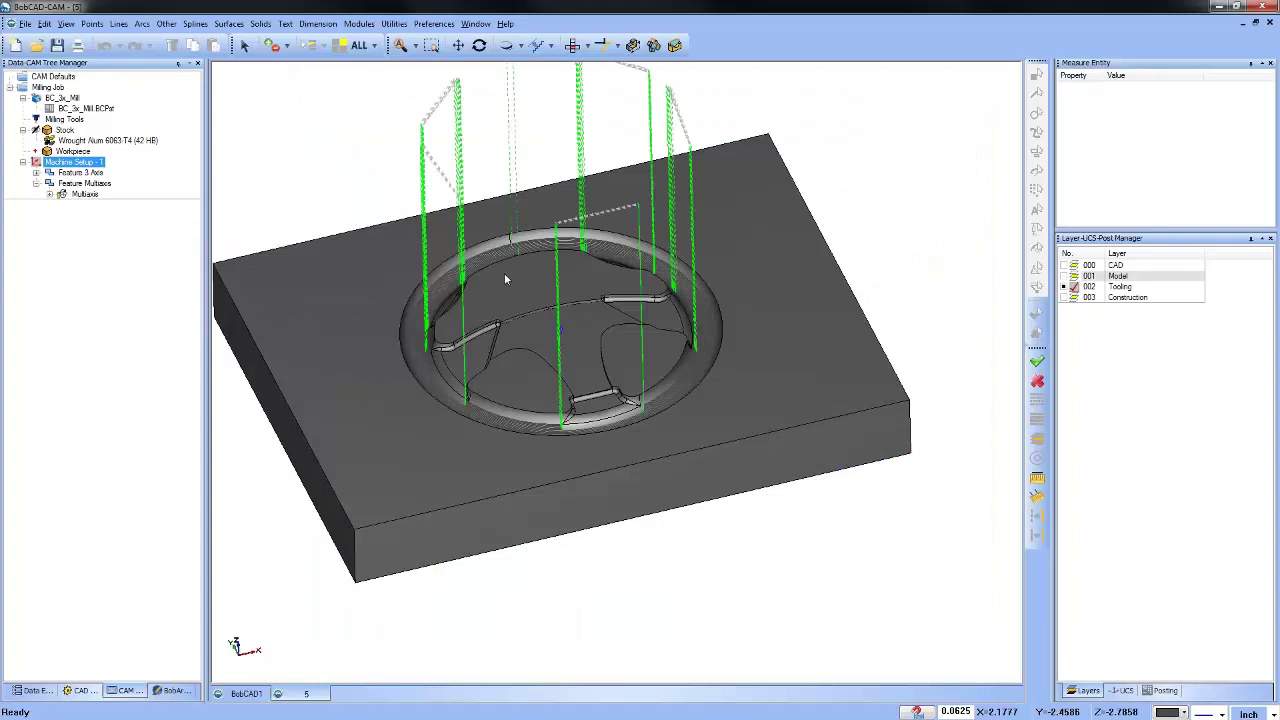
Change the Multiaxis operation's toolpath color to bright green.
right_click(83, 195)
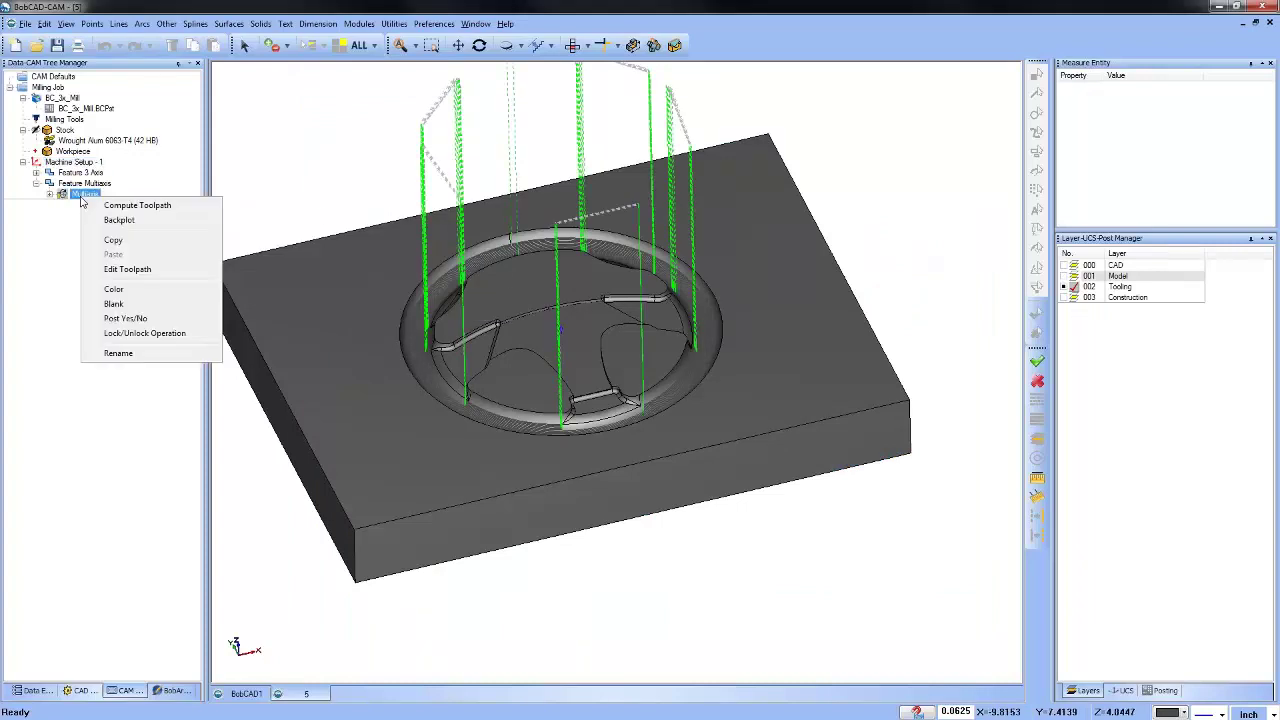
left_click(146, 290)
left_click(538, 319)
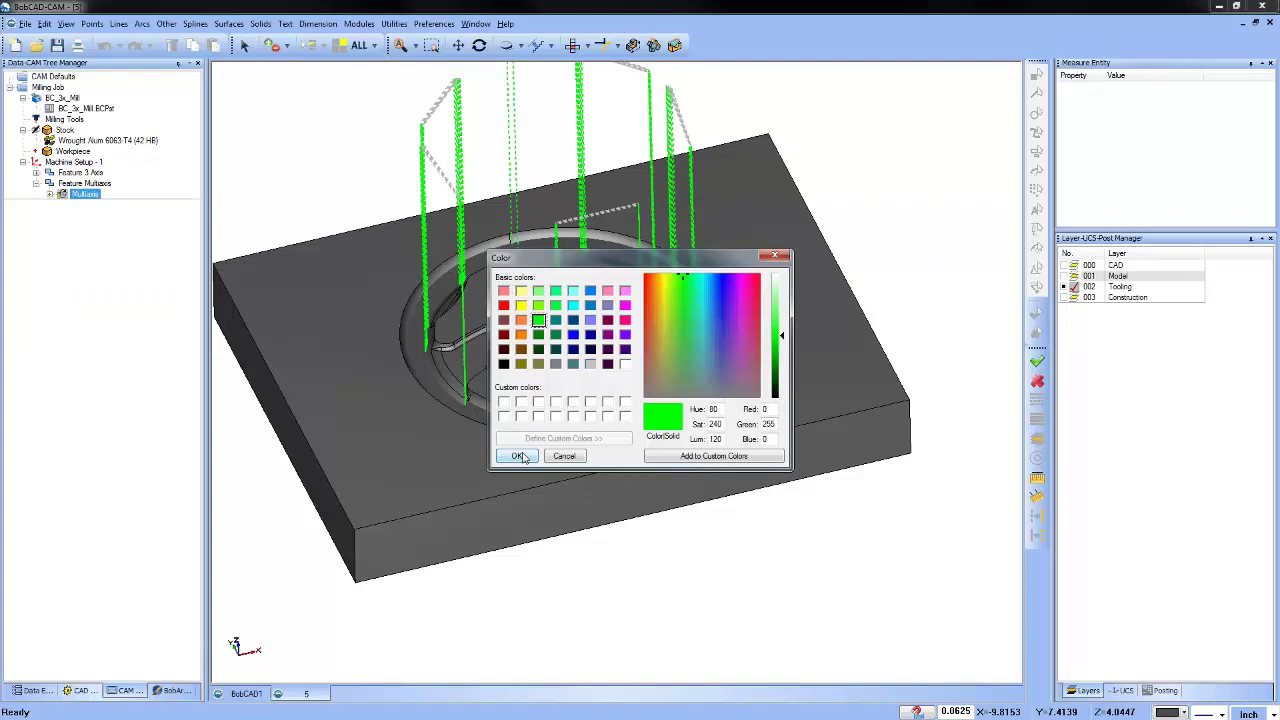
left_click(517, 455)
Examine the rim toolpath in wireframe, focusing on the retract moves at the gaps where the spokes meet the rim.
middle_click_drag(517, 455, 586, 394)
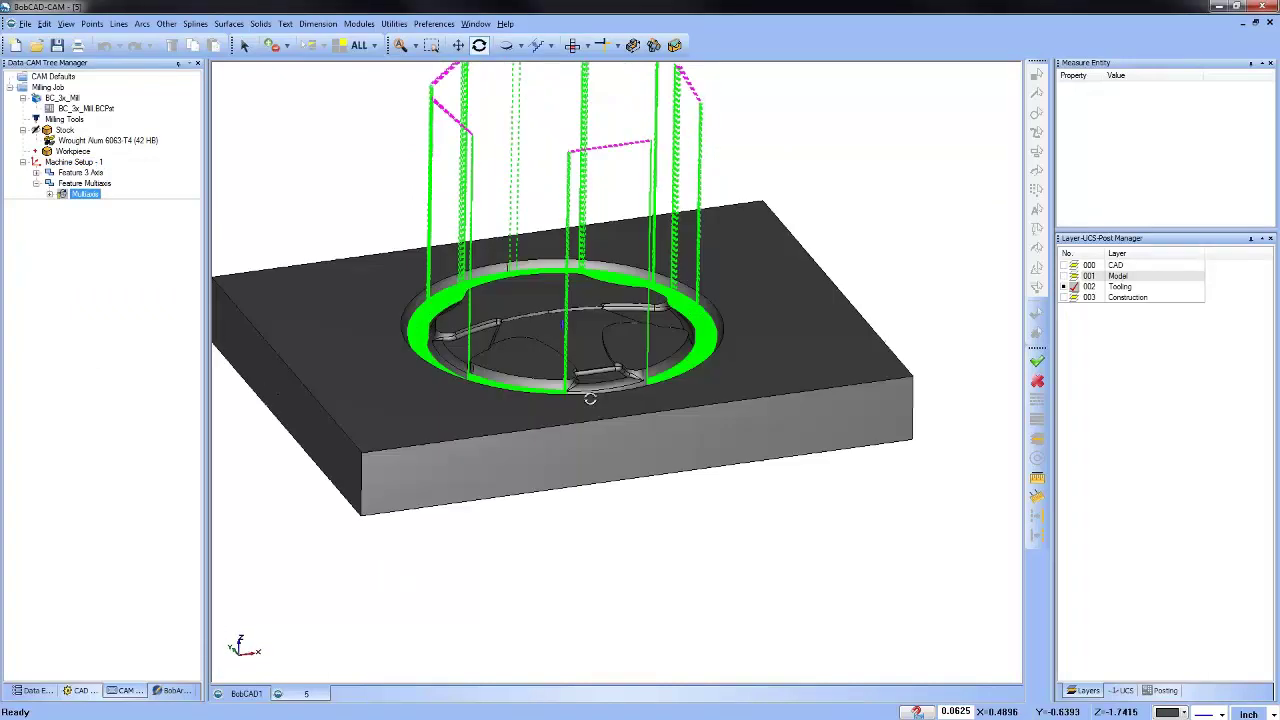
scroll(428, 369, "up", 6)
mouse_move(430, 360)
left_mouse_down()
mouse_move(472, 384)
mouse_move(657, 371)
mouse_move(569, 411)
mouse_move(557, 451)
mouse_move(566, 434)
mouse_move(679, 432)
mouse_move(567, 433)
mouse_move(741, 209)
left_mouse_up()
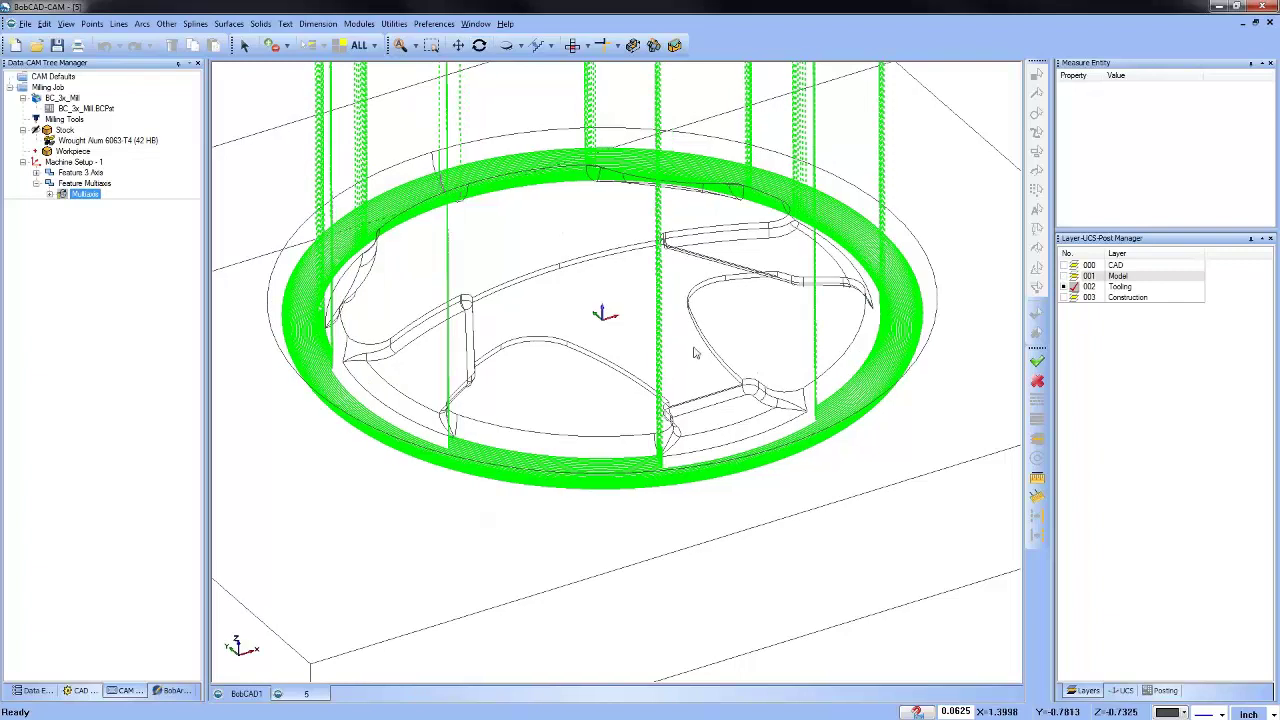
scroll(695, 352, "down", 3)
scroll(452, 373, "up", 5)
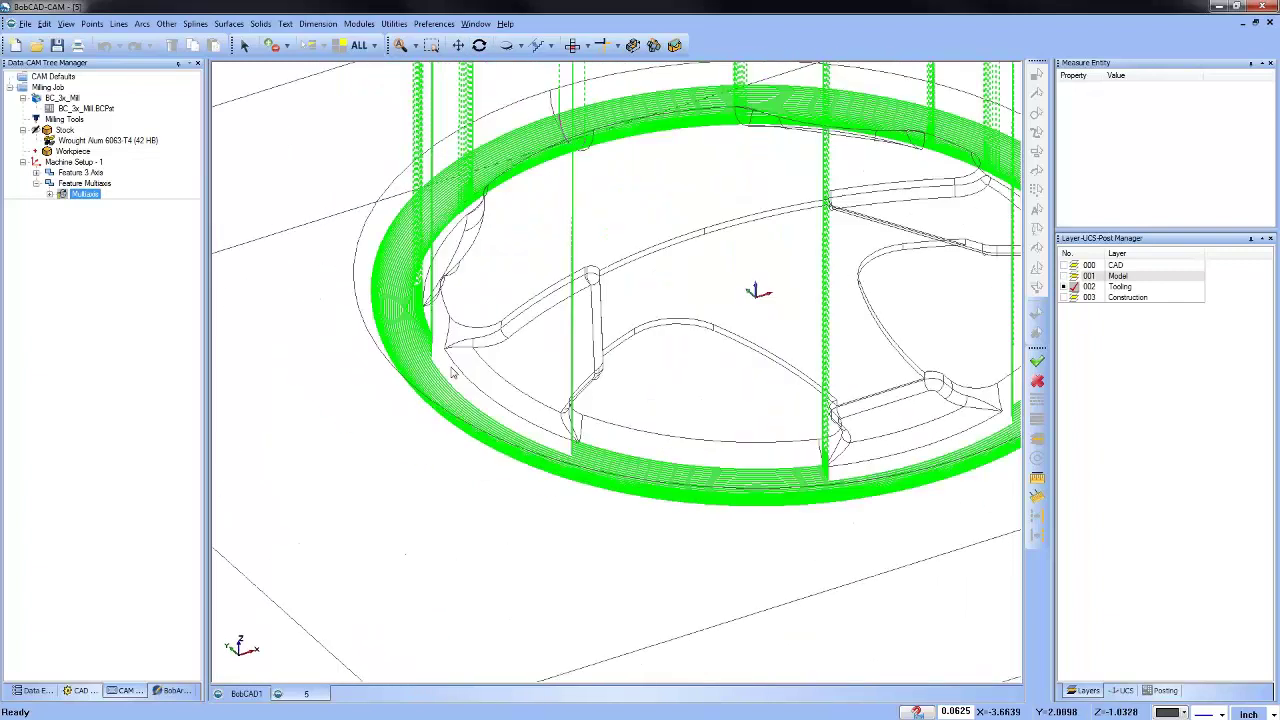
scroll(452, 373, "up", 2)
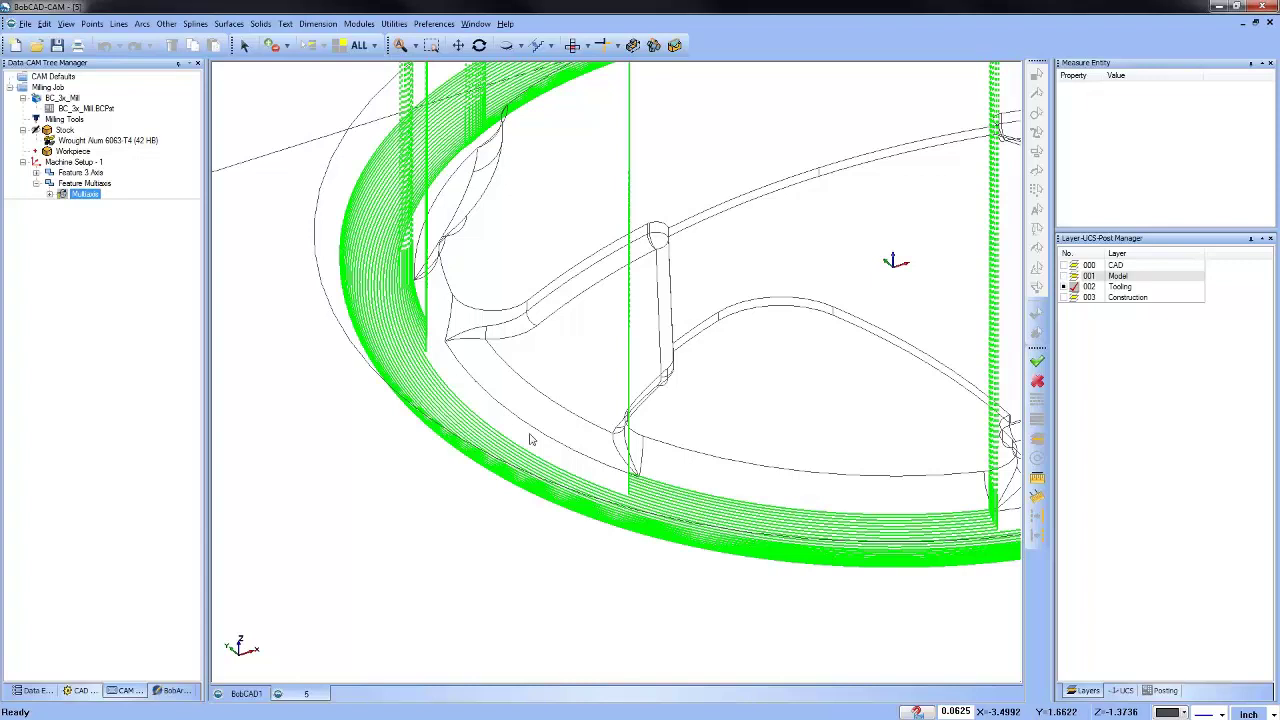
left_click_drag(577, 434, 930, 383)
scroll(700, 395, "down", 2)
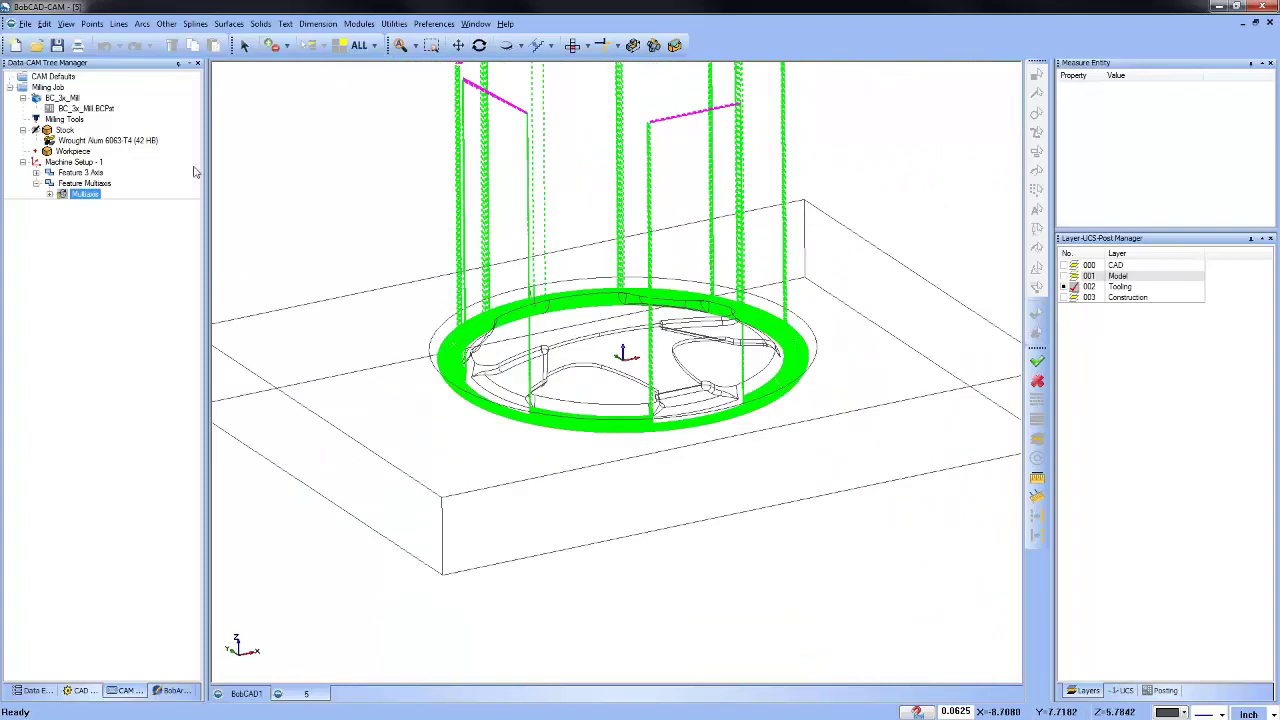
Edit the multiaxis feature to link large gaps along the cut with Blend spline and recompute the toolpath.
right_click(97, 185)
left_click(148, 203)
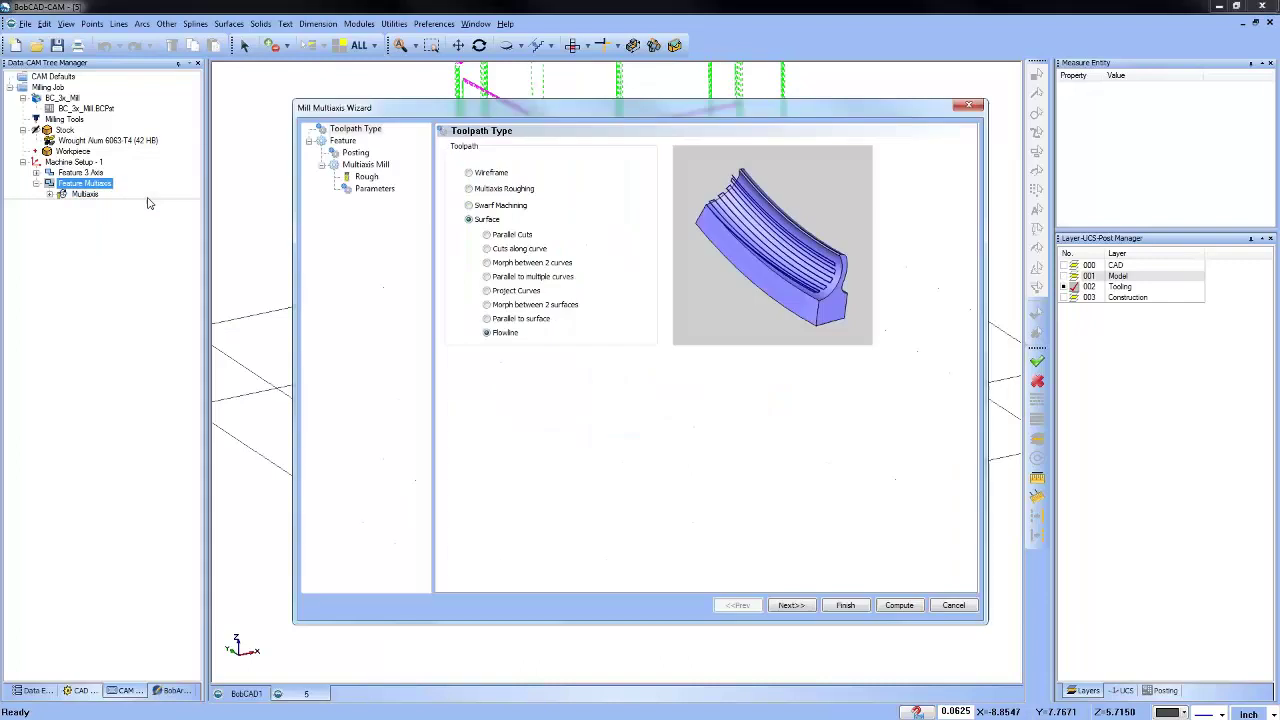
left_click(375, 188)
left_click(609, 147)
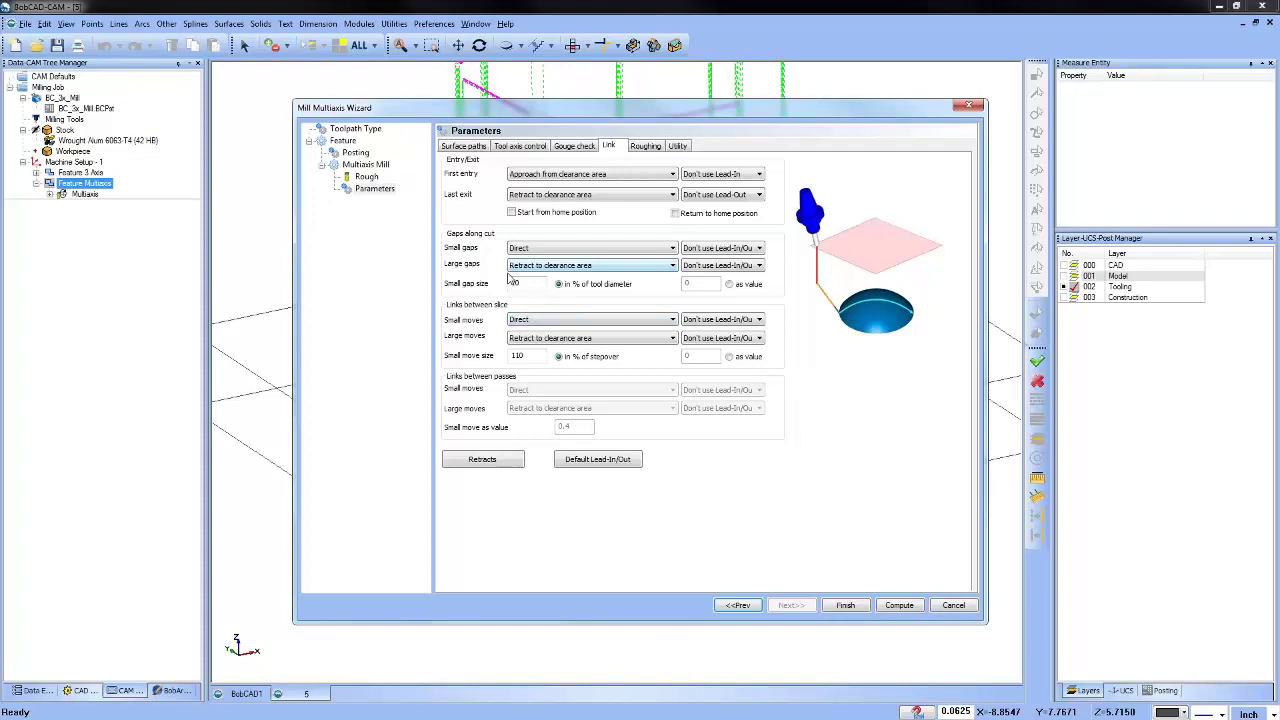
left_click(560, 265)
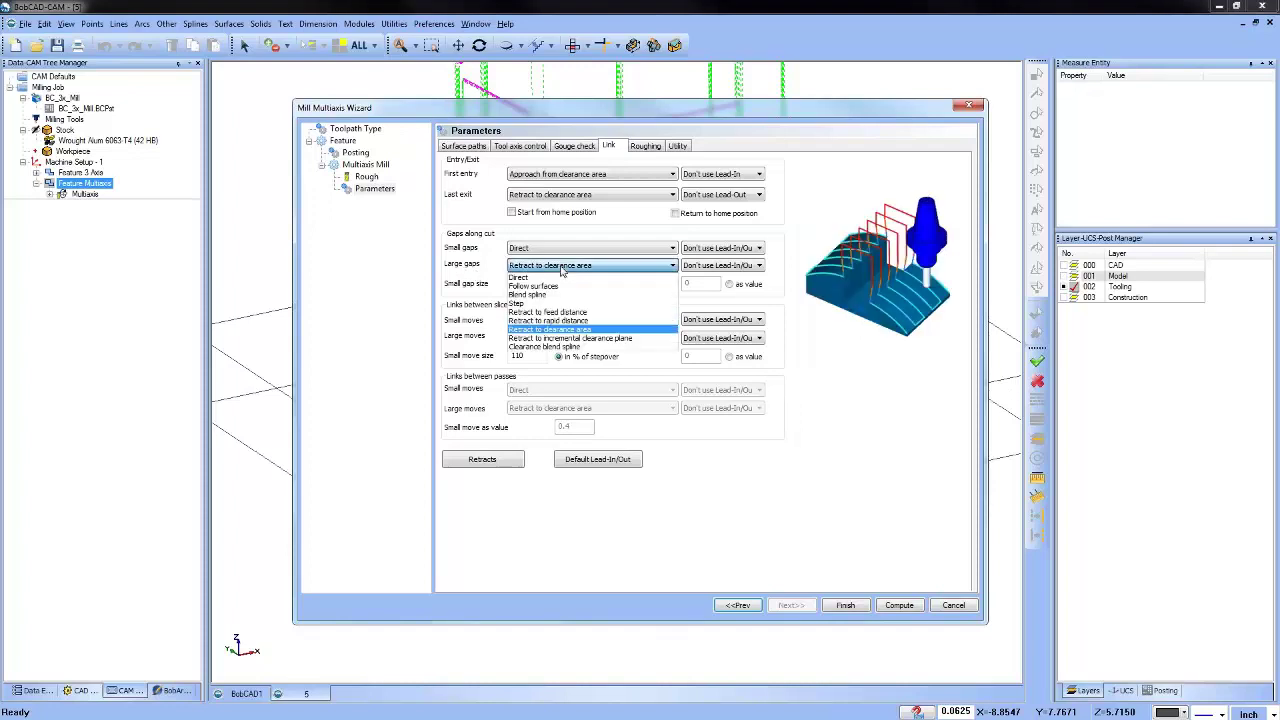
left_click(585, 294)
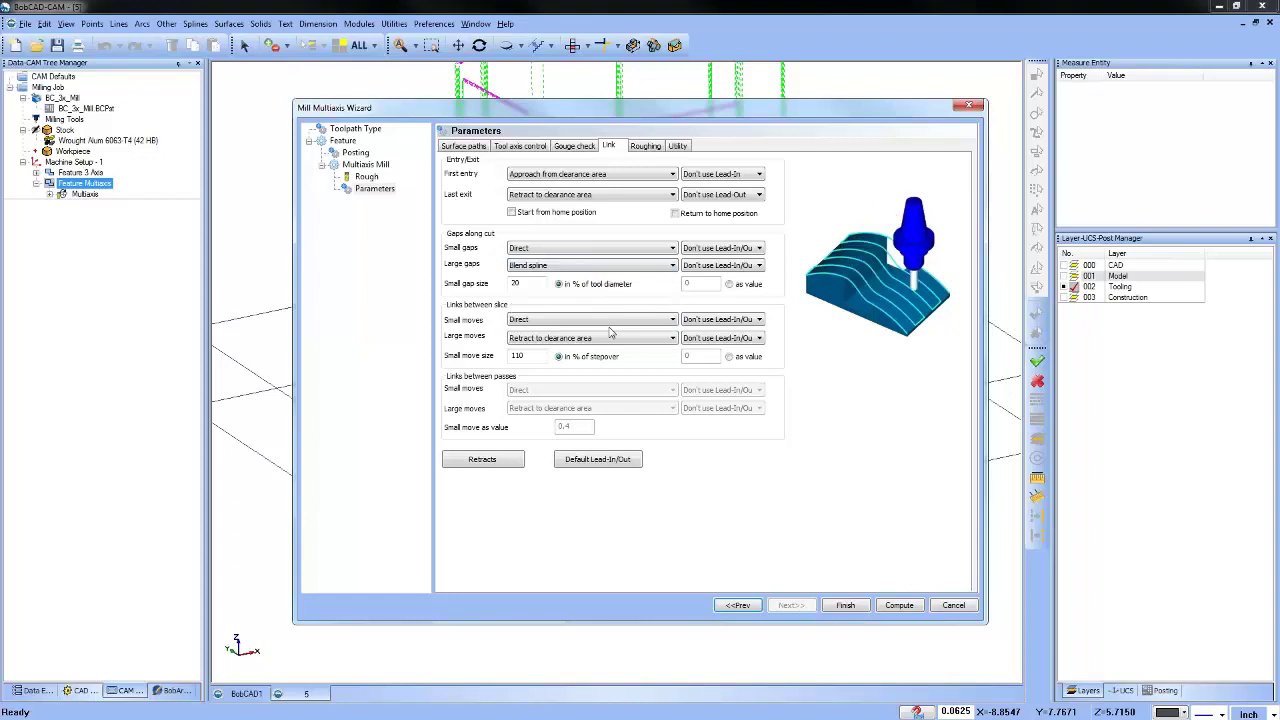
left_click(905, 607)
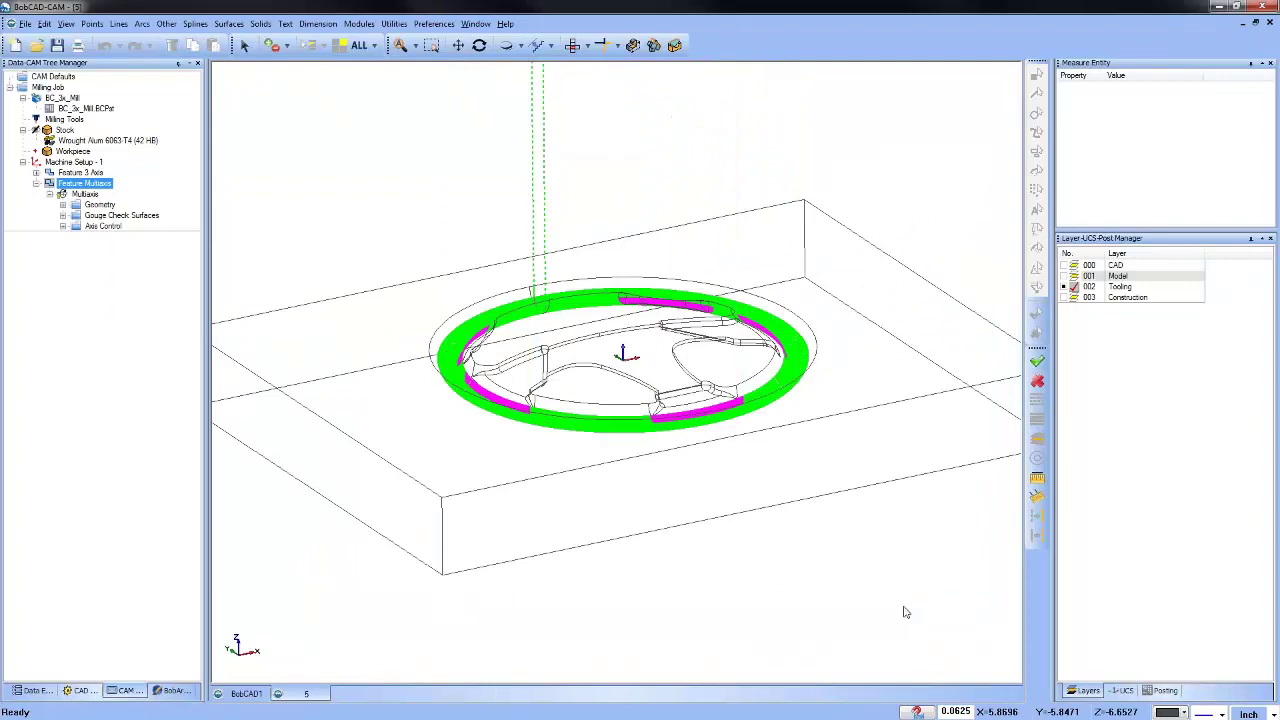
Inspect the gap links along the rim in wireframe and shaded views, and collapse the multiaxis feature in the tree.
scroll(677, 434, "up", 5)
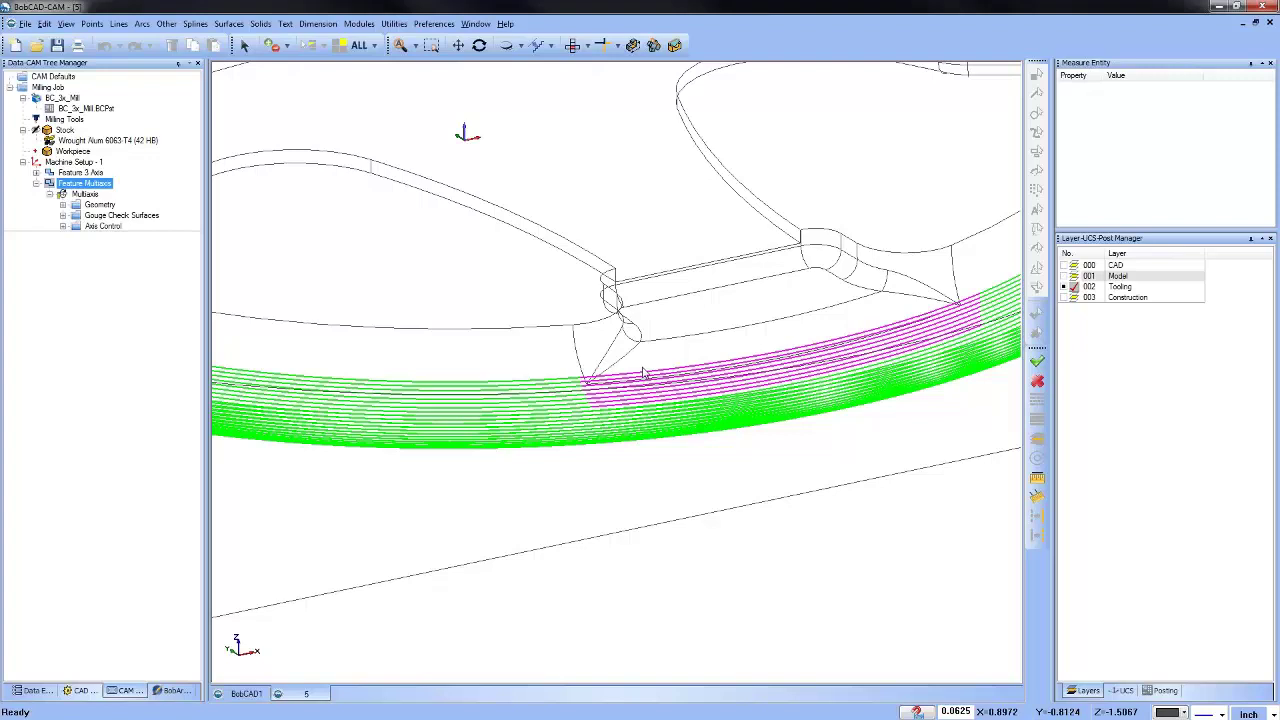
scroll(643, 373, "down", 5)
middle_click_drag(643, 373, 576, 377)
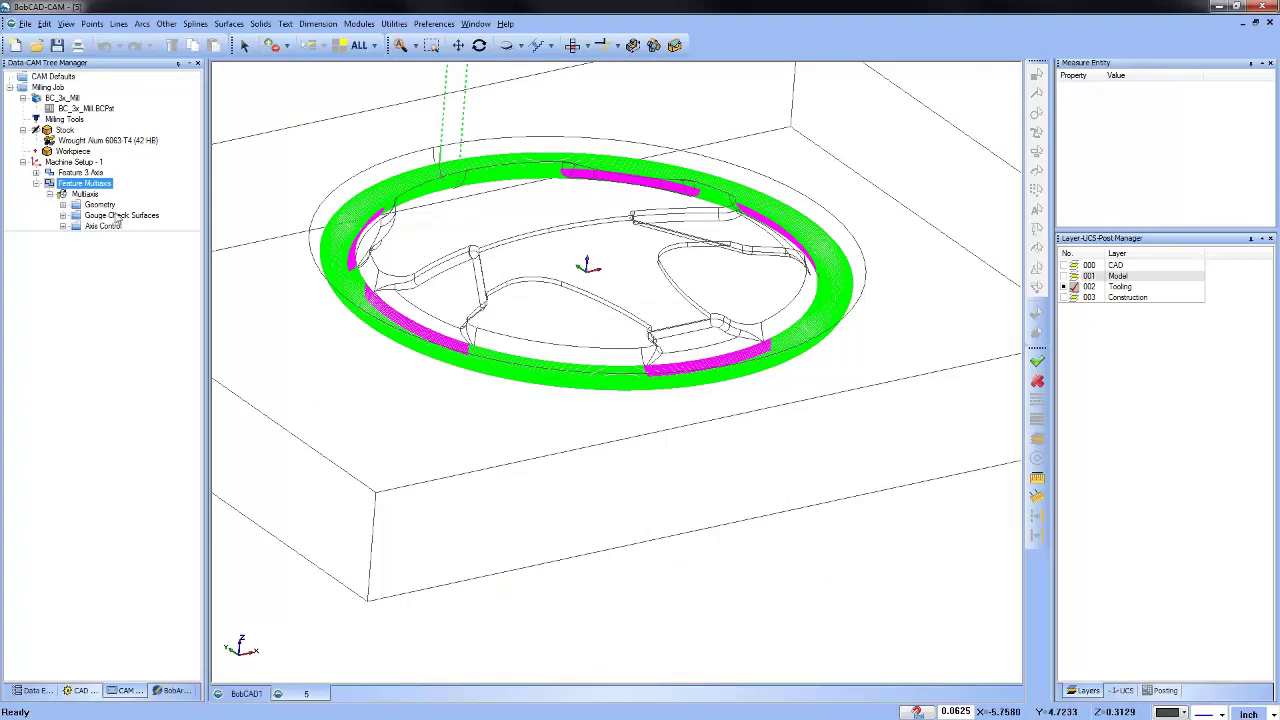
left_click(37, 185)
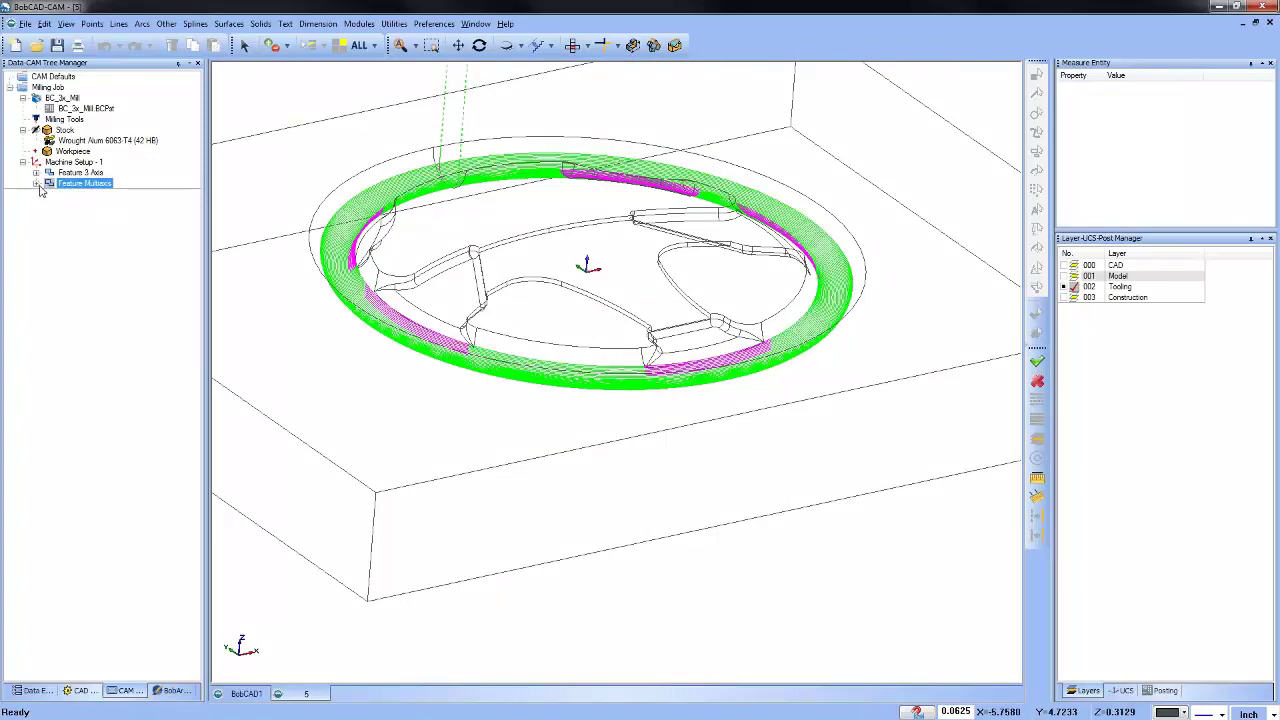
mouse_move(617, 298)
middle_mouse_down()
mouse_move(652, 351)
mouse_move(600, 330)
mouse_move(612, 340)
mouse_move(607, 465)
mouse_move(640, 466)
mouse_move(617, 480)
middle_mouse_up()
scroll(340, 420, "up", 3)
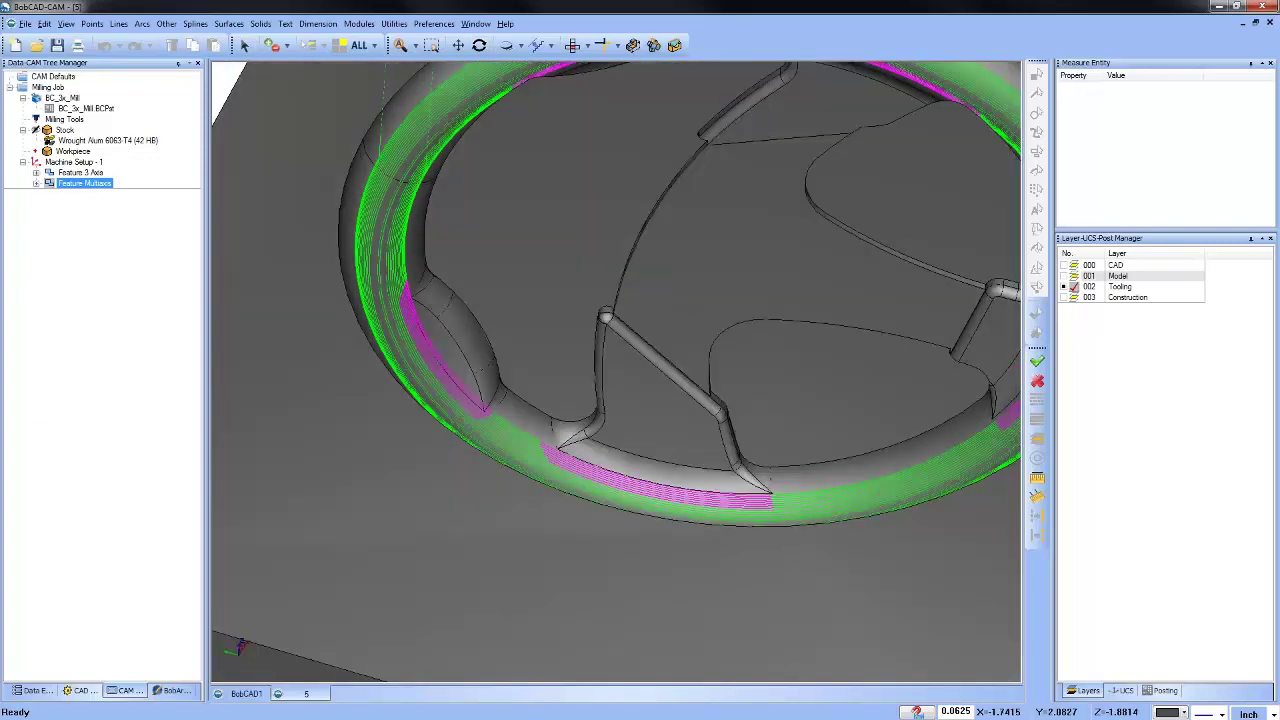
Blank the toolpath of Feature Multiaxis.
right_click(78, 186)
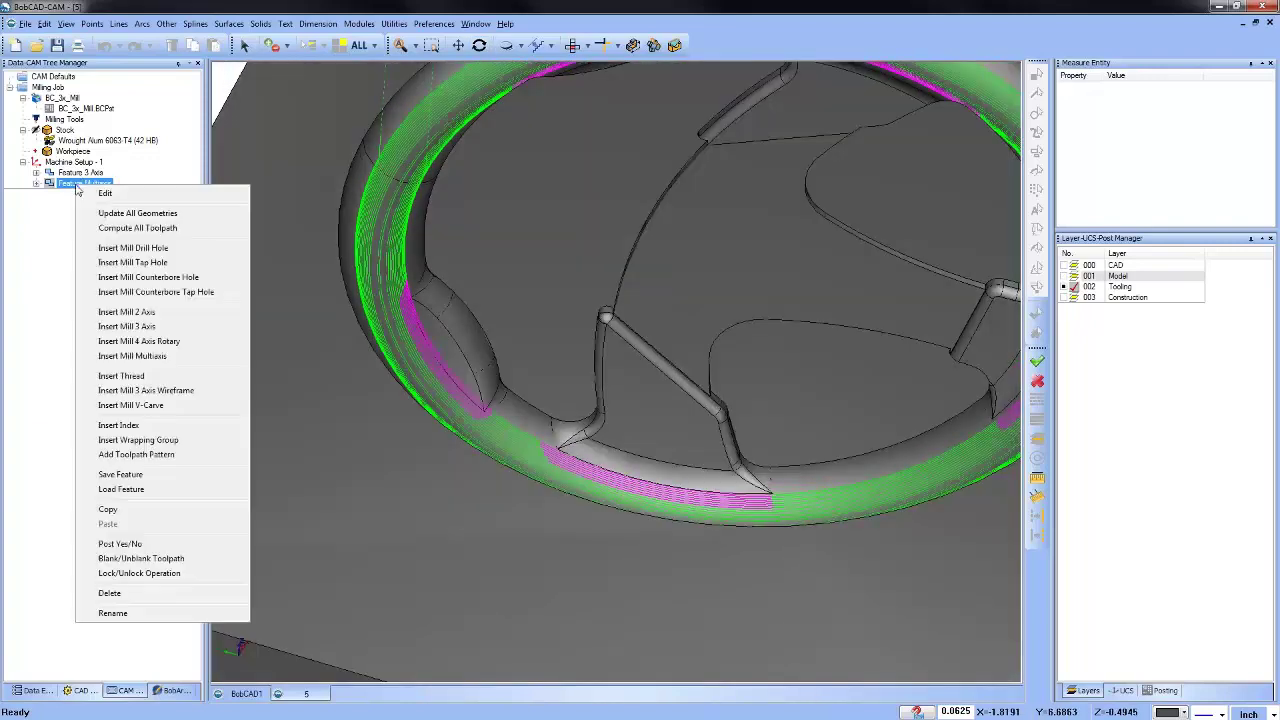
left_click(176, 562)
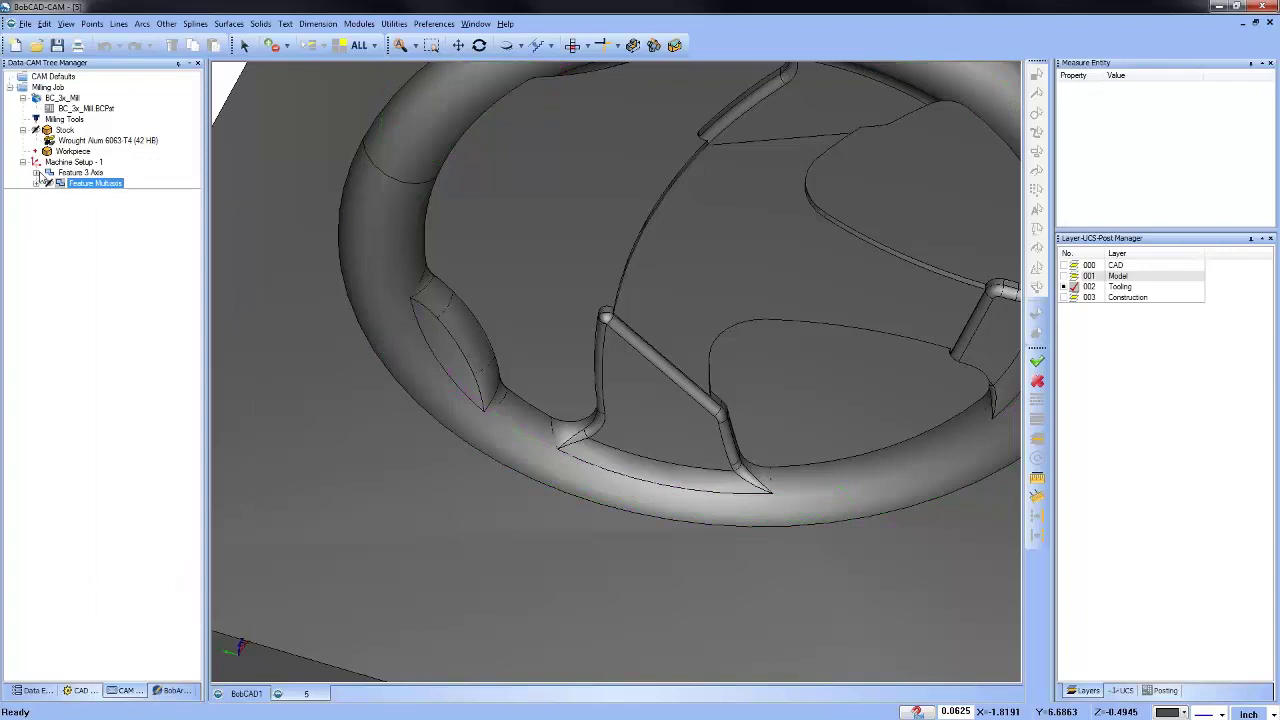
Duplicate Feature Multiaxis in the machine setup by copying and pasting it, and expand the copy's Multiaxis operation.
right_click(76, 163)
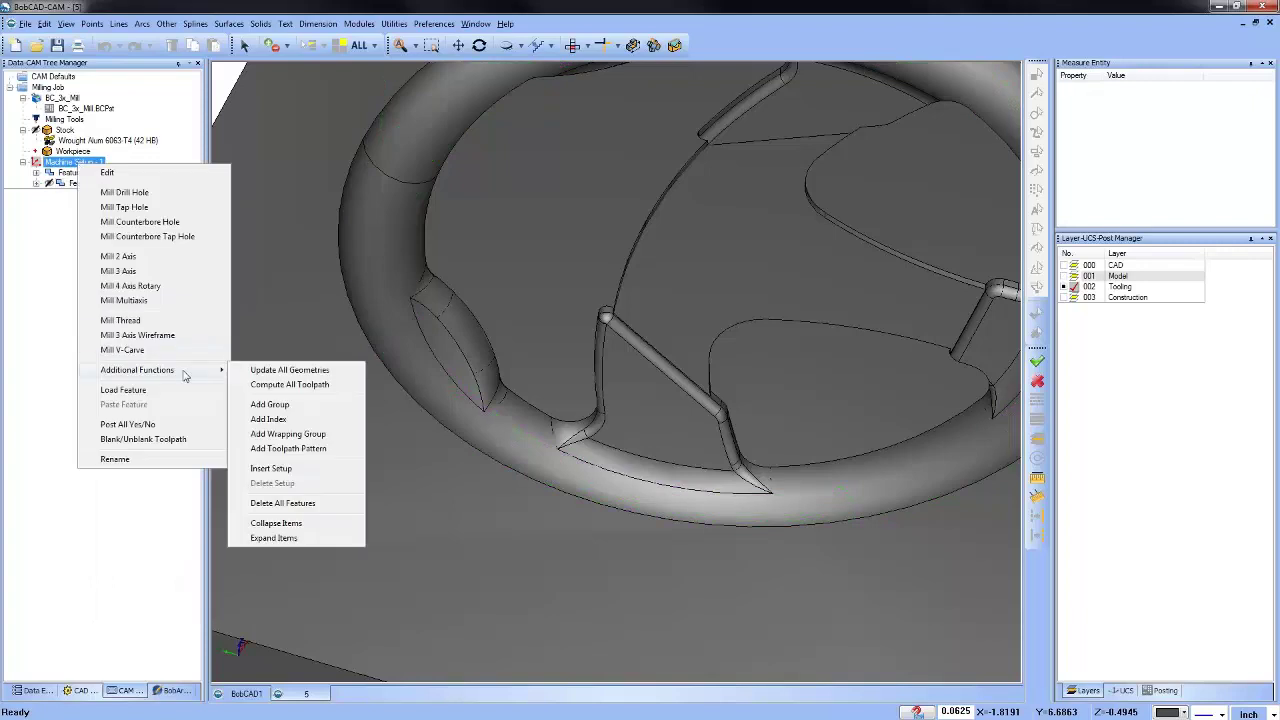
left_click(83, 203)
right_click(88, 184)
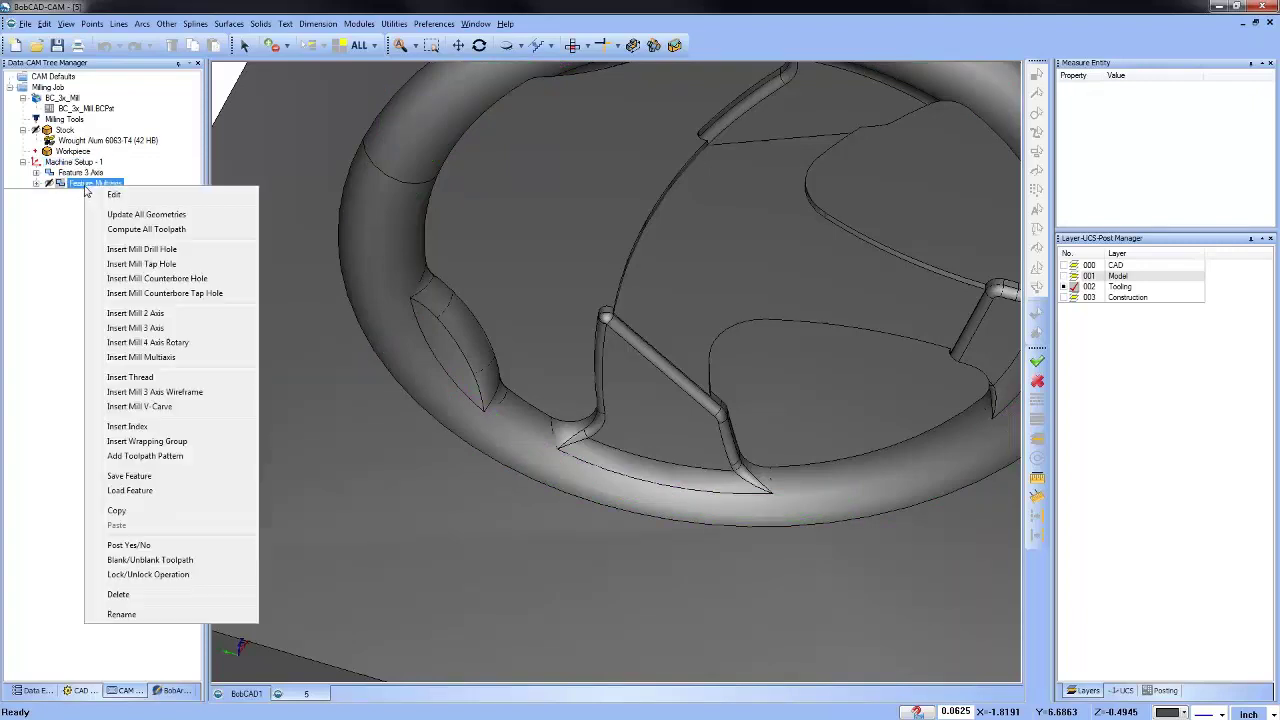
left_click(110, 505)
right_click(98, 193)
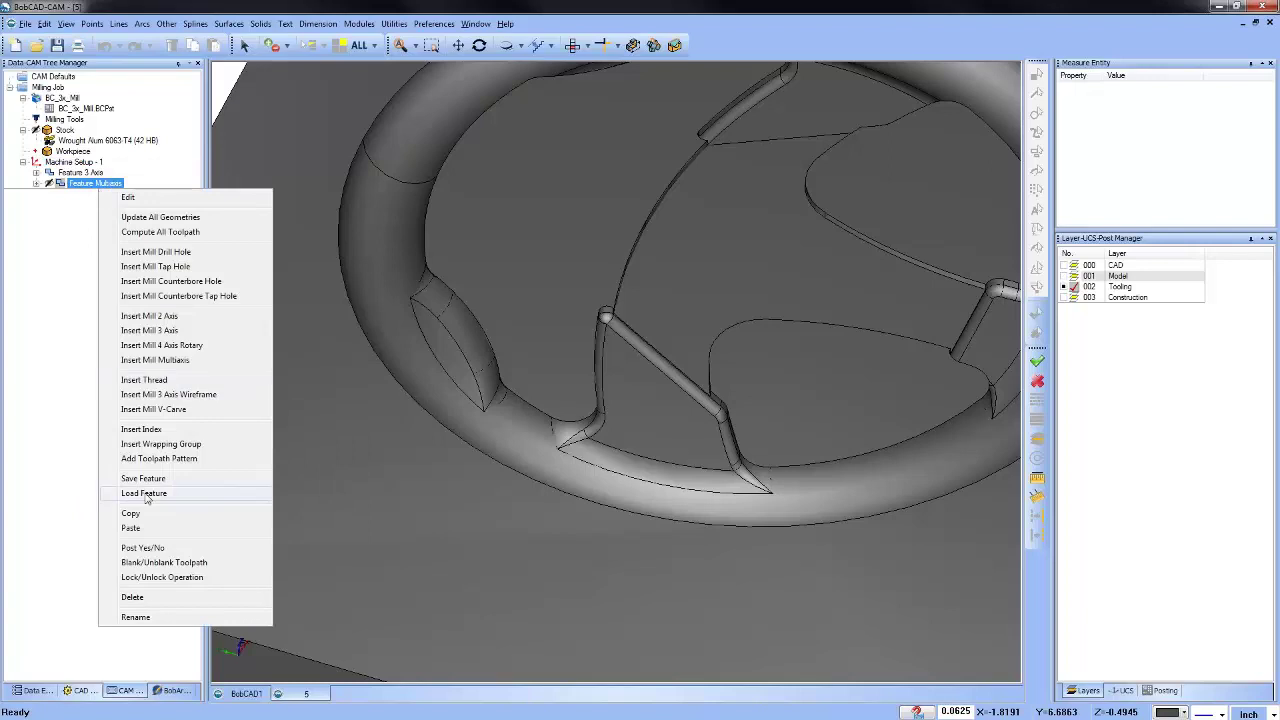
left_click(150, 530)
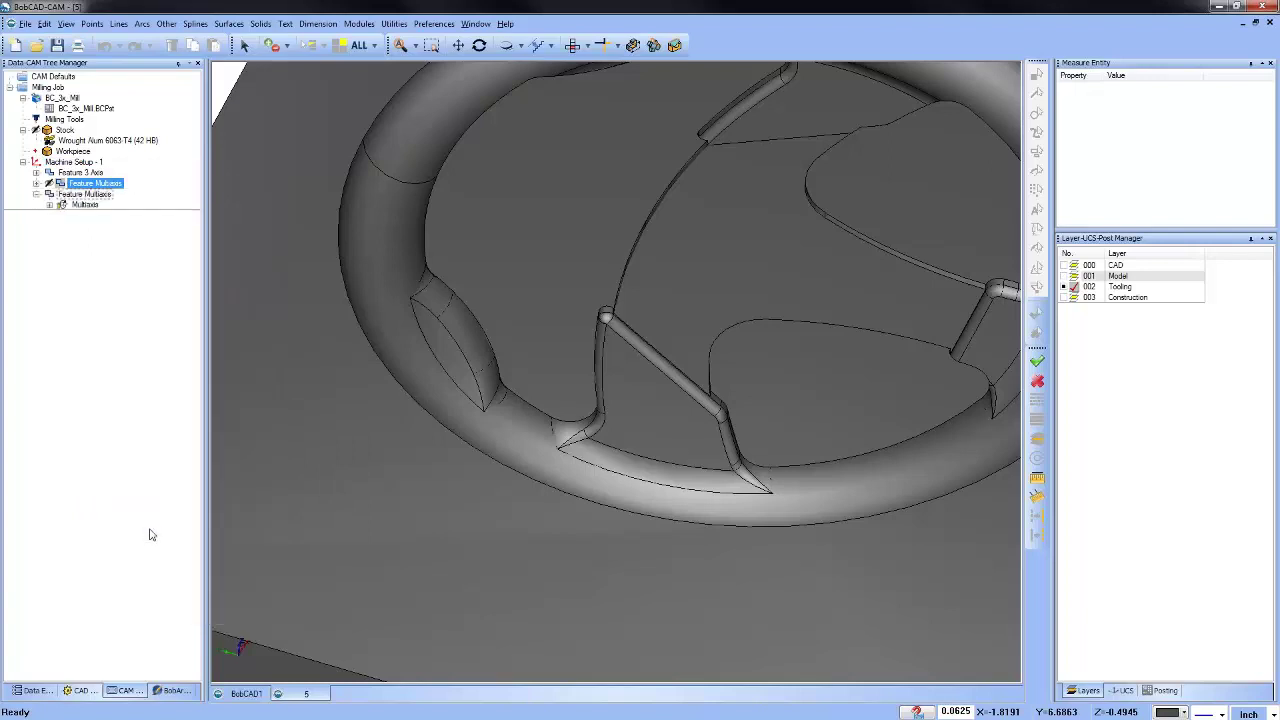
left_click(49, 205)
Edit the copied feature, change its surface toolpath to Morph between 2 surfaces, and open its cutting parameters.
left_click(85, 193)
right_click(80, 193)
left_click(110, 206)
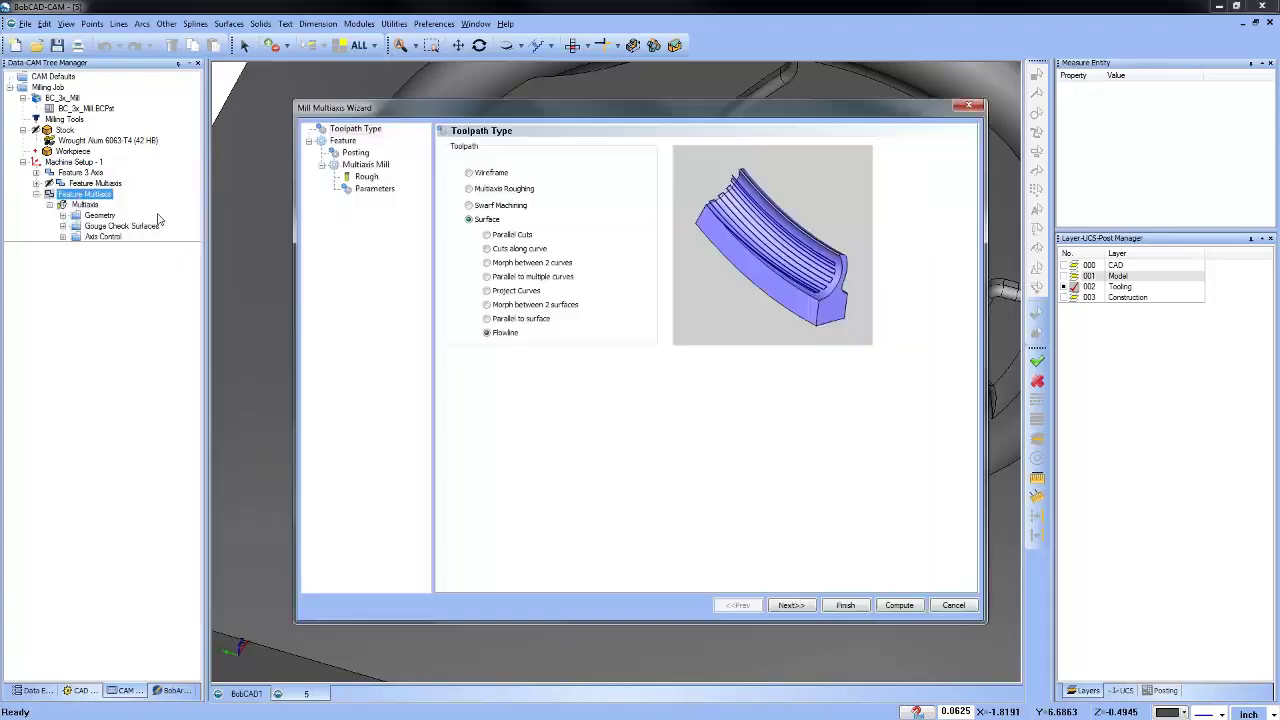
left_click(487, 305)
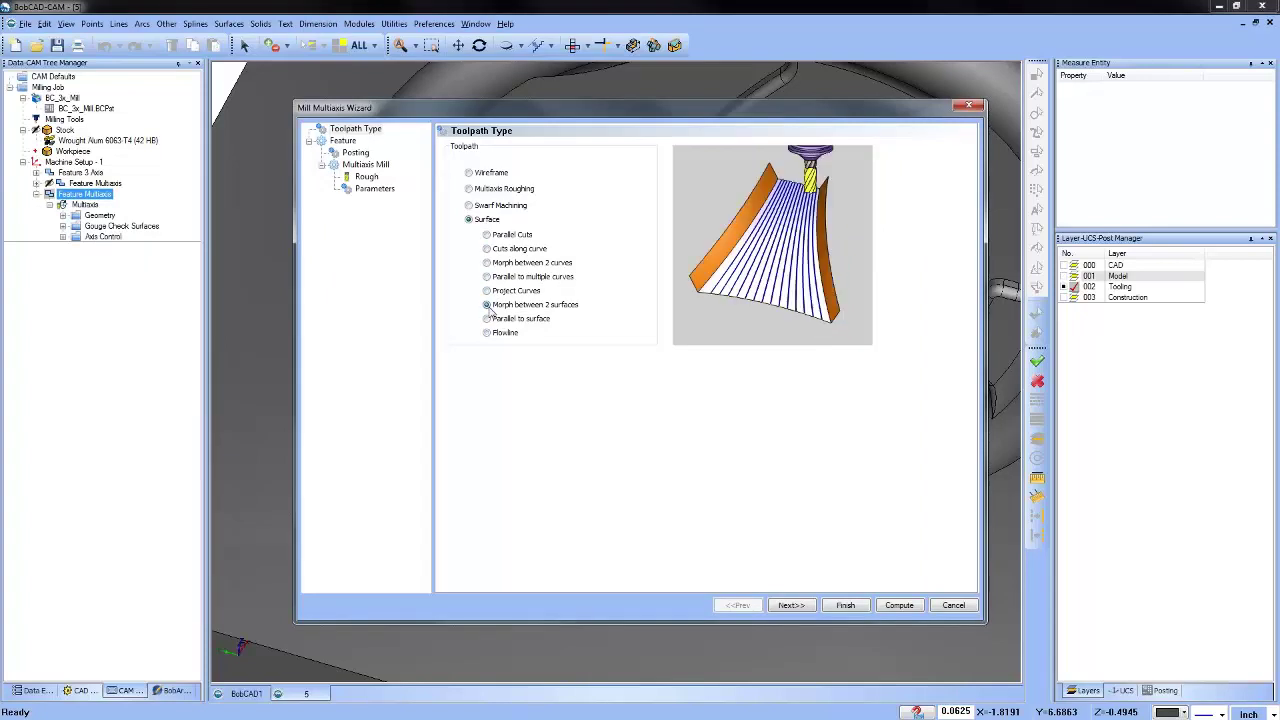
left_click(790, 605)
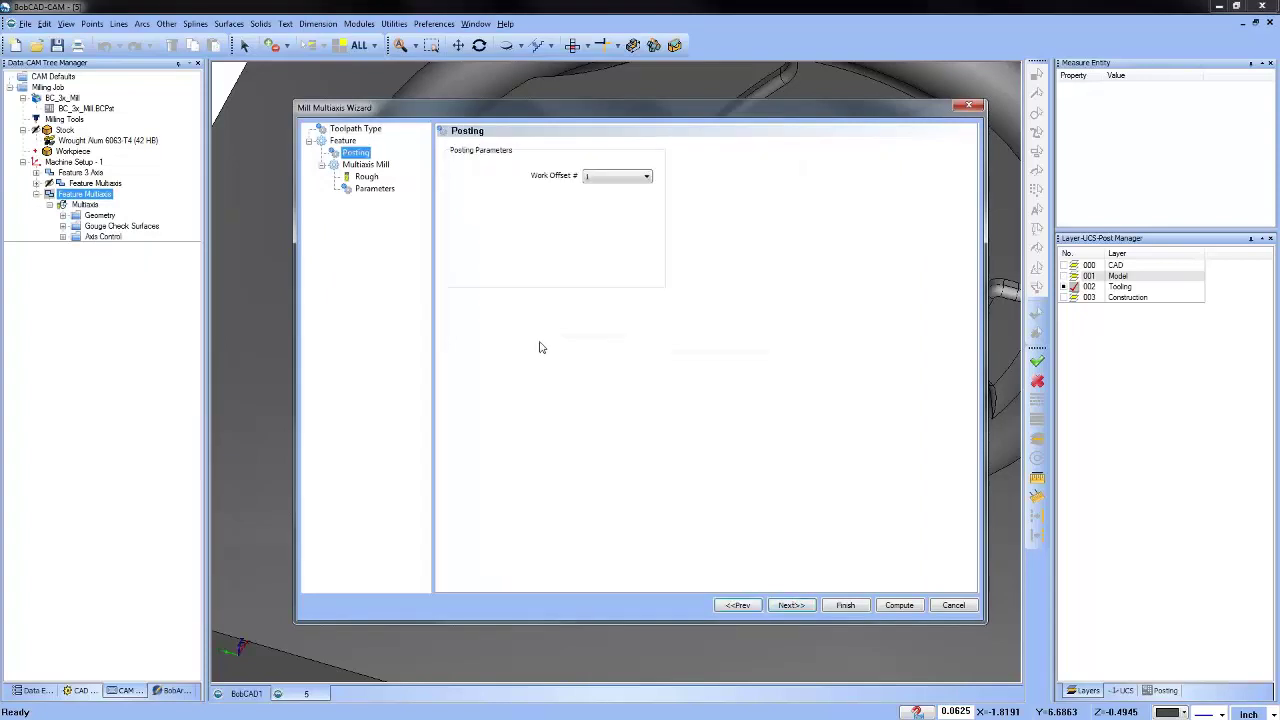
left_click(367, 178)
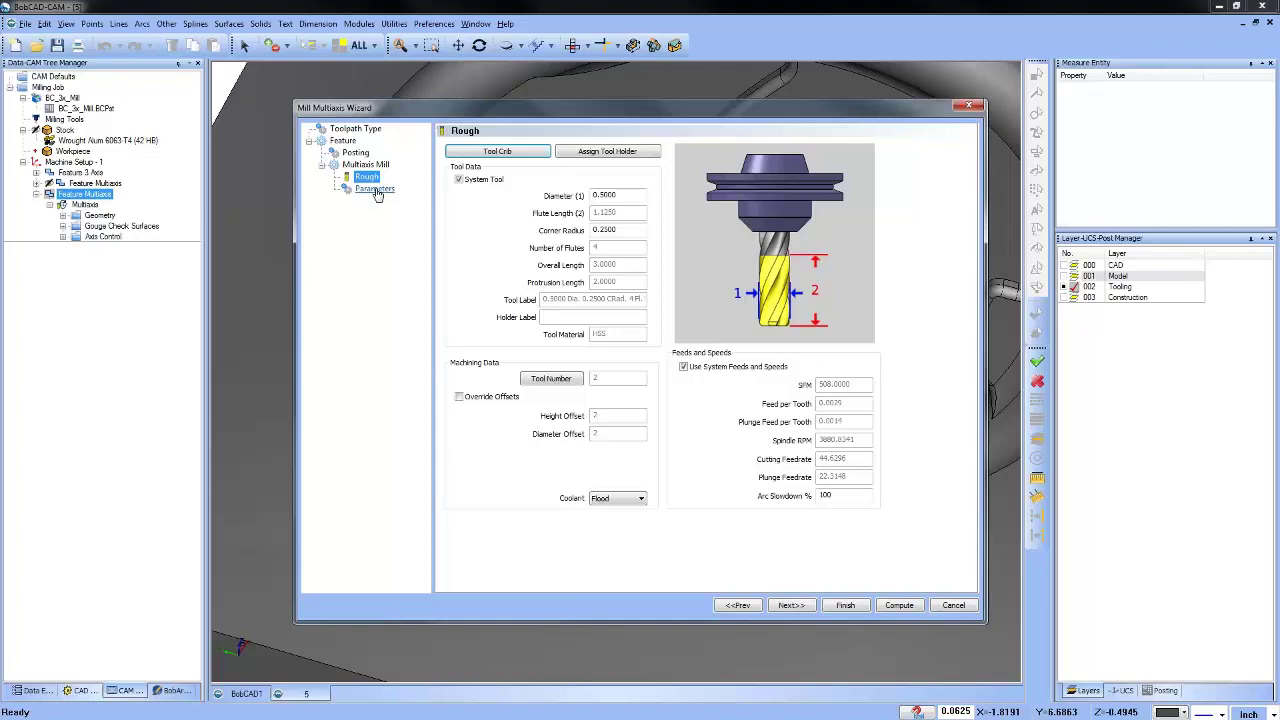
left_click(376, 189)
Assign the flat face inside the rim as the first edit surface and the rim surface as the second.
left_click(495, 215)
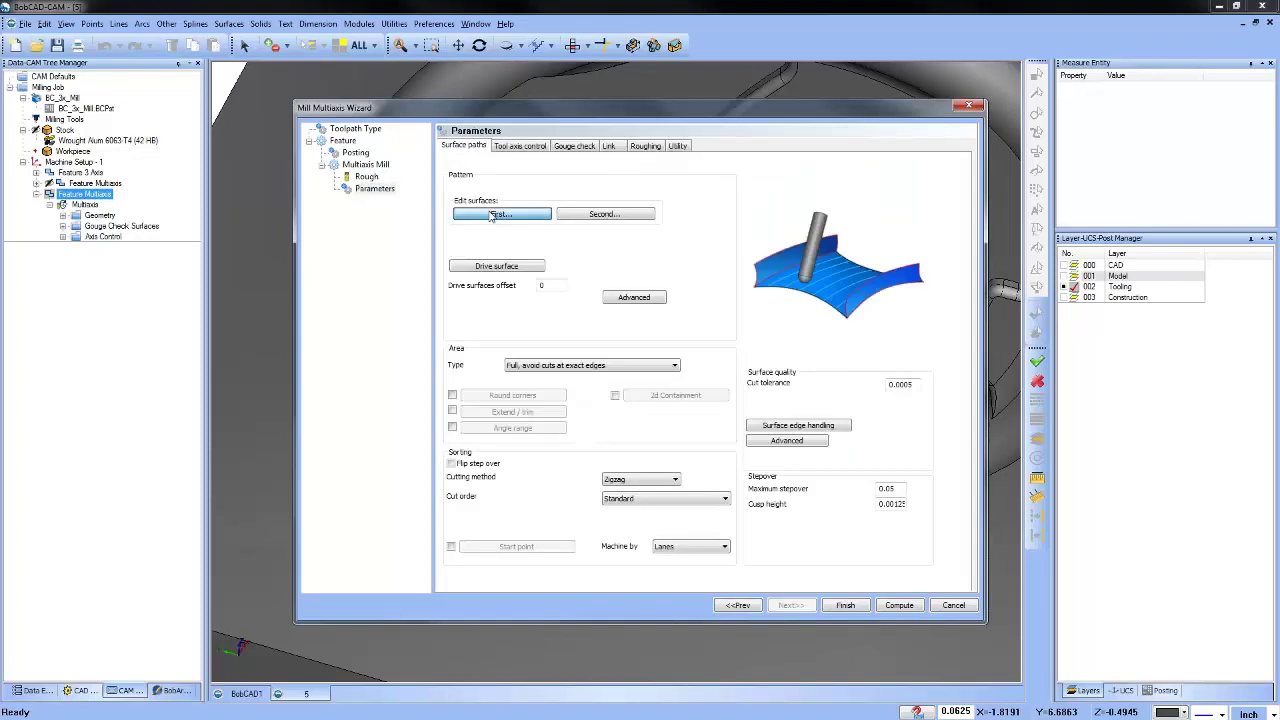
left_click(488, 212)
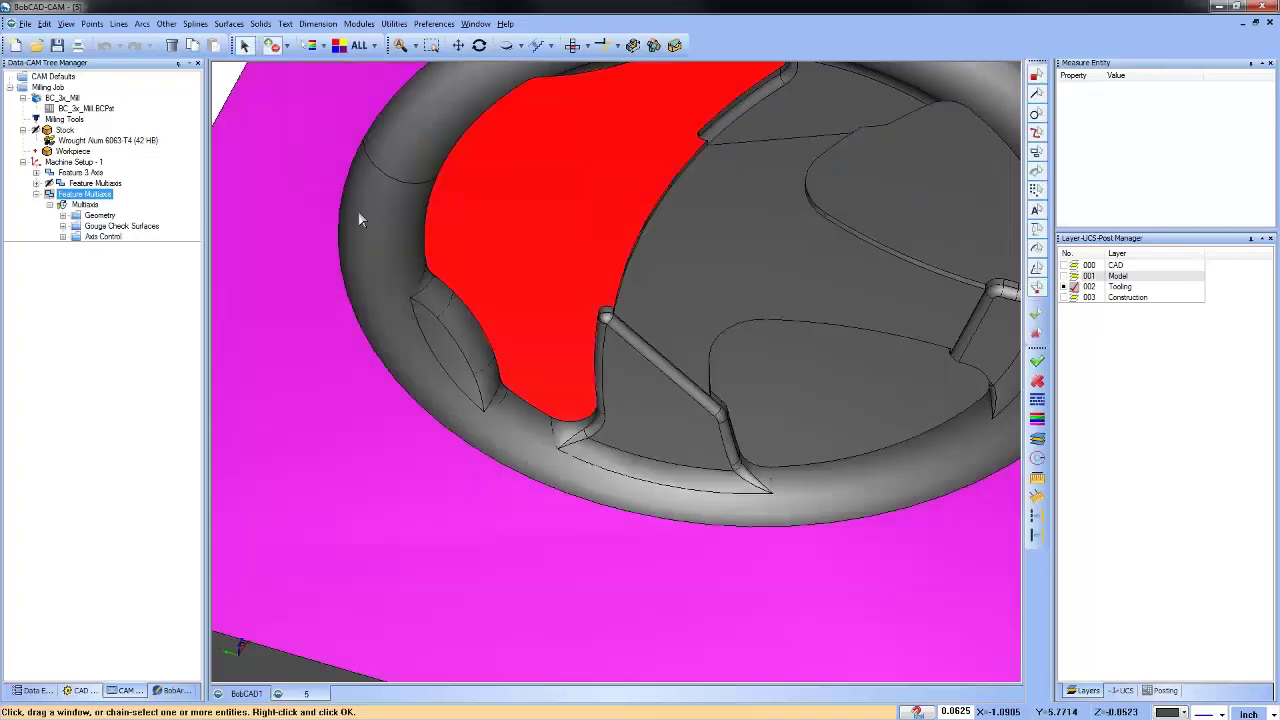
right_click(369, 236)
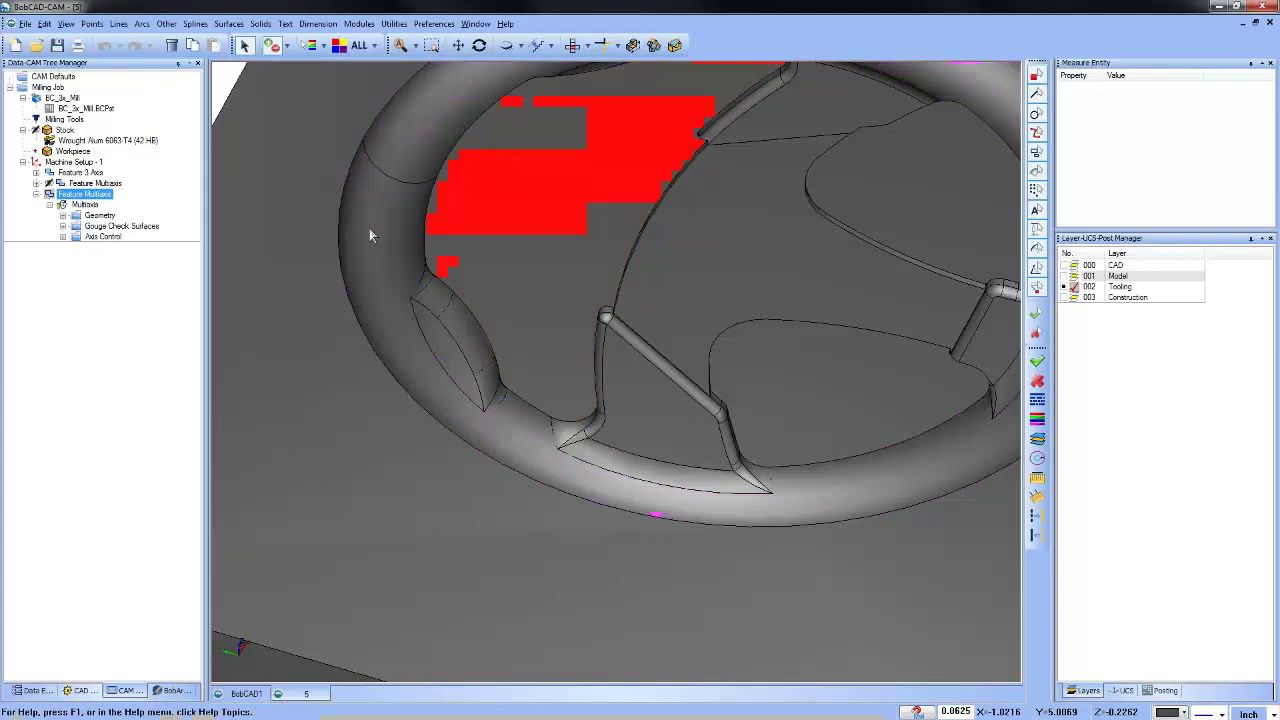
left_click(603, 214)
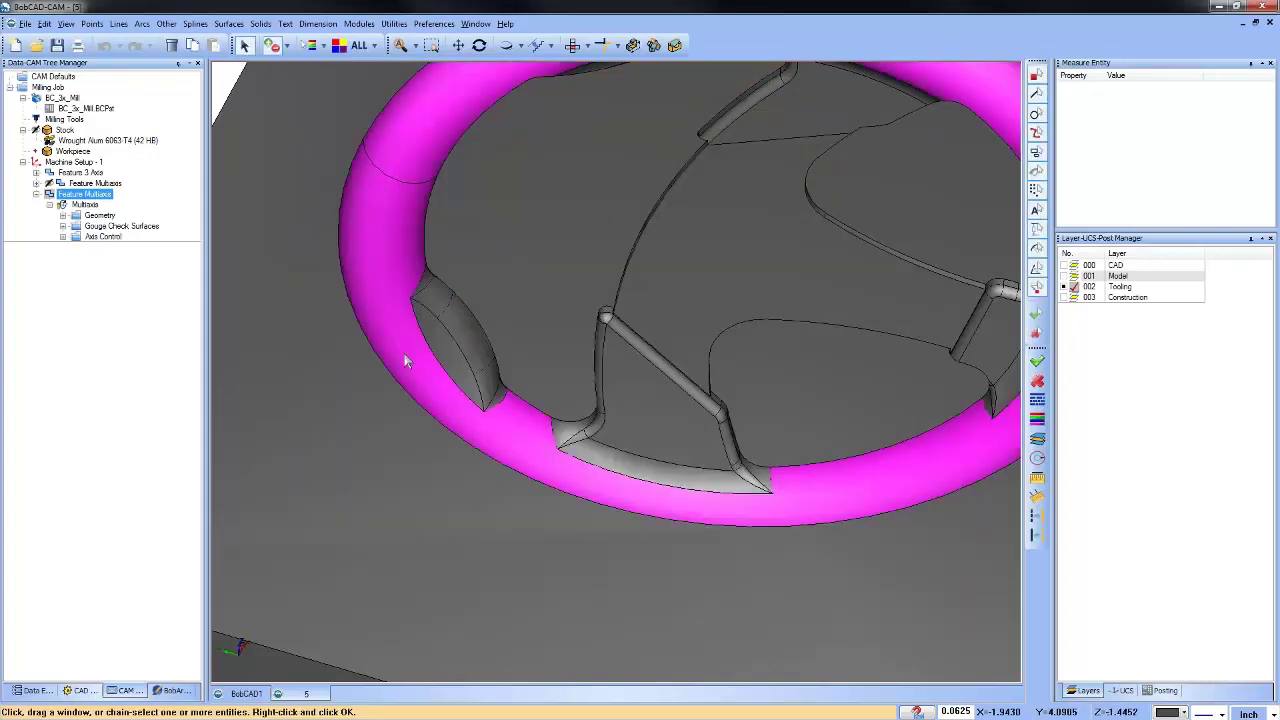
left_click(403, 356)
right_click(403, 356)
Start the drive surface selection with the main faces of the thumb grip on the steering wheel rim.
left_click(503, 267)
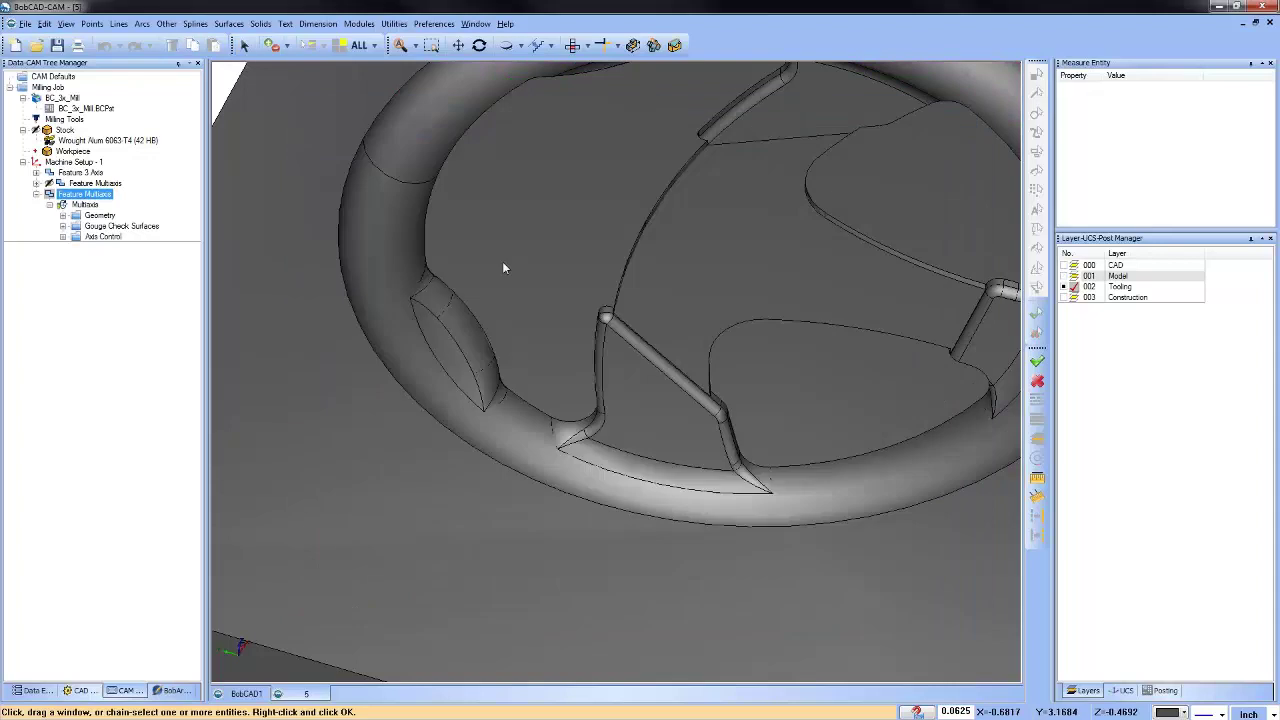
scroll(443, 305, "up", 5)
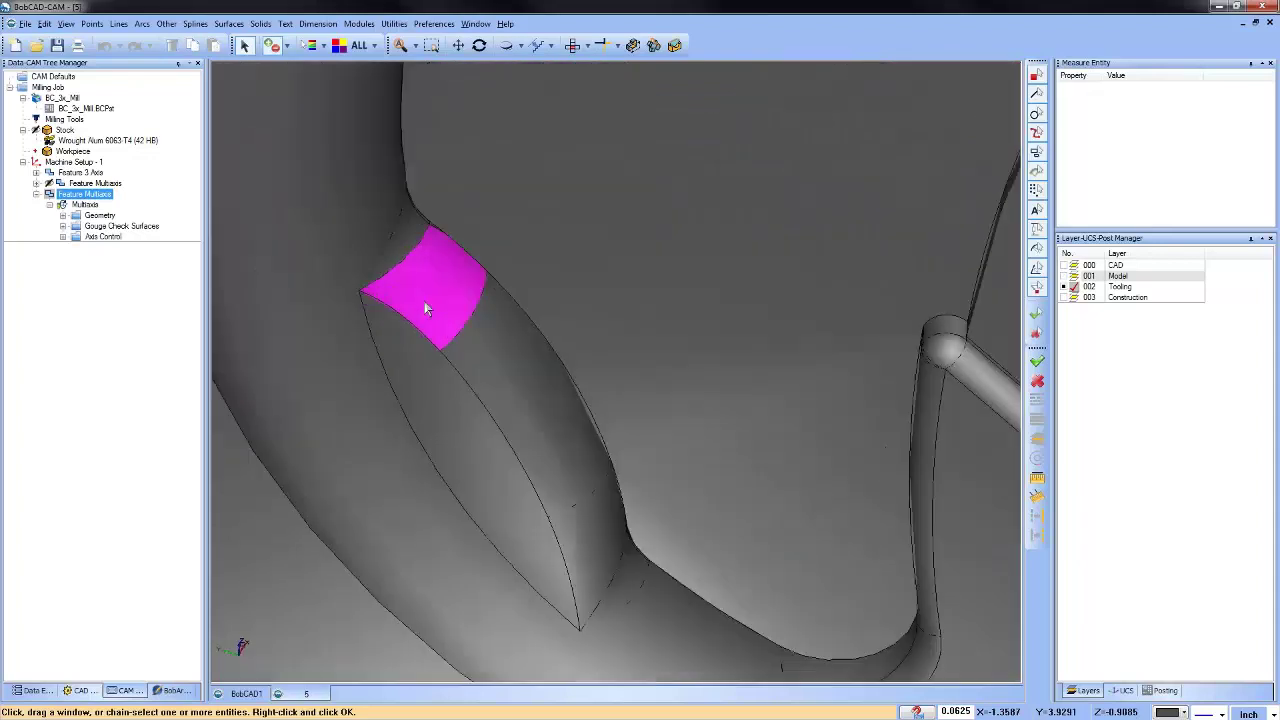
left_click(437, 240)
left_click(563, 466)
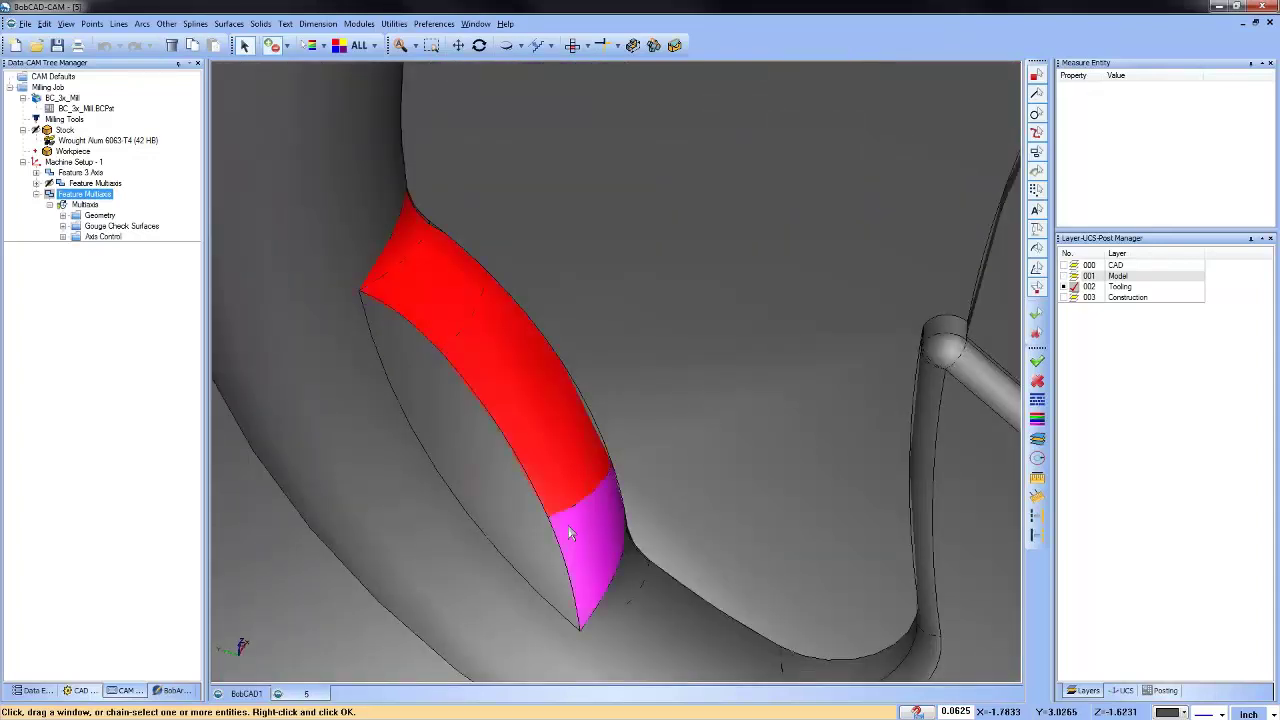
left_click(535, 525)
Add the small sliver faces at both ends of the thumb grip to the drive surfaces and accept the selection.
mouse_move(630, 588)
middle_mouse_down()
mouse_move(597, 515)
mouse_move(634, 471)
mouse_move(600, 434)
mouse_move(338, 444)
mouse_move(600, 449)
mouse_move(600, 430)
mouse_move(641, 482)
middle_mouse_up()
scroll(597, 515, "down", 5)
scroll(594, 437, "up", 5)
scroll(599, 449, "up", 5)
scroll(634, 486, "up", 5)
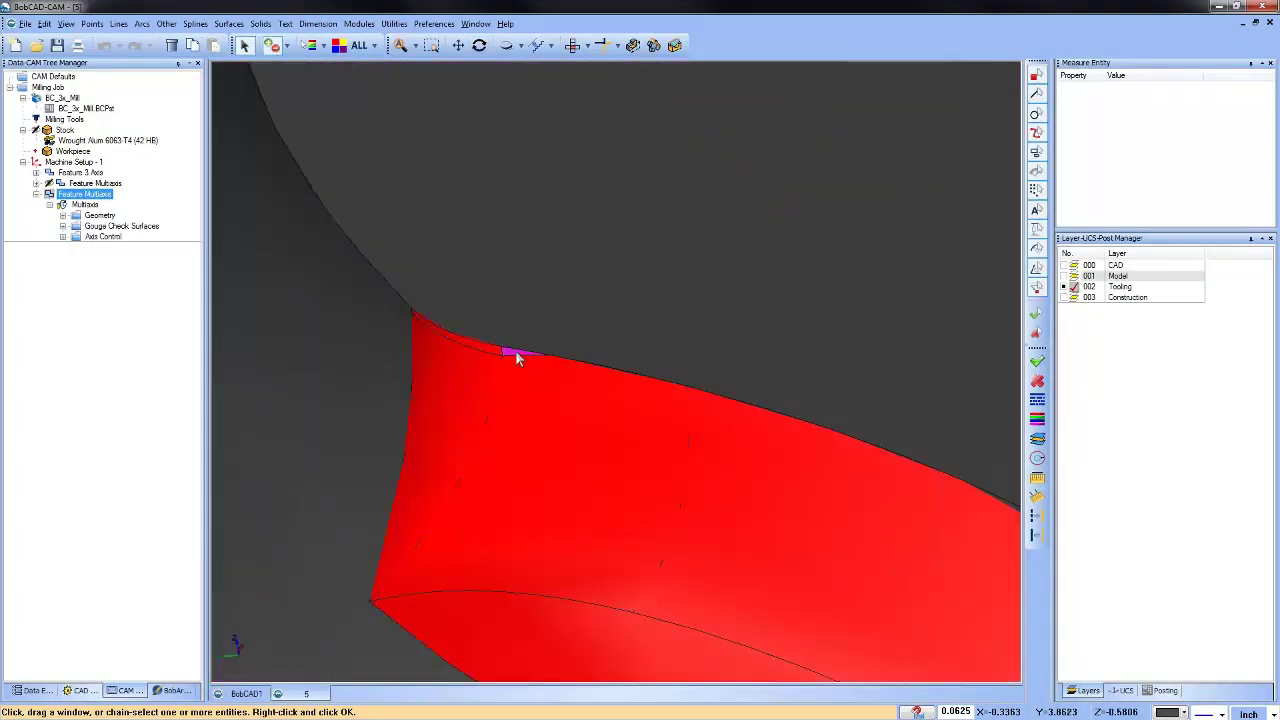
scroll(464, 353, "down", 3)
middle_click_drag(464, 353, 680, 500)
scroll(759, 484, "up", 5)
middle_click_drag(759, 485, 757, 397)
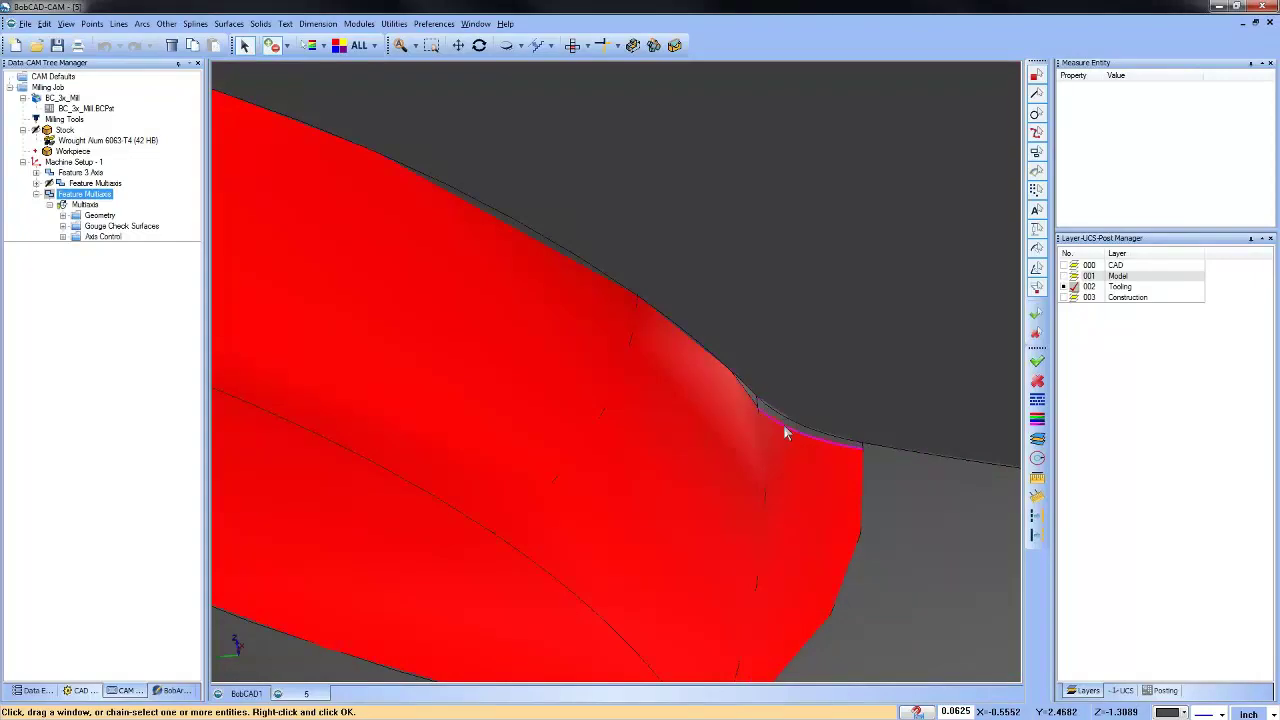
middle_click_drag(783, 420, 630, 375)
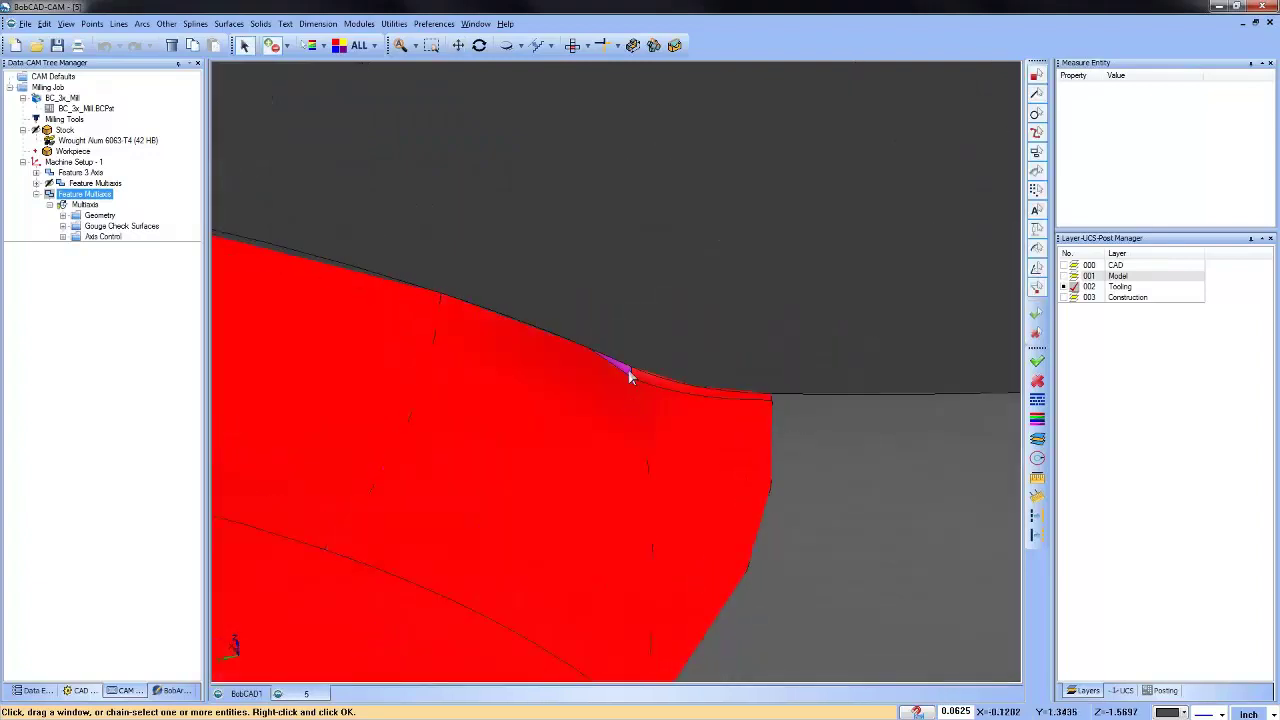
scroll(628, 390, "down", 5)
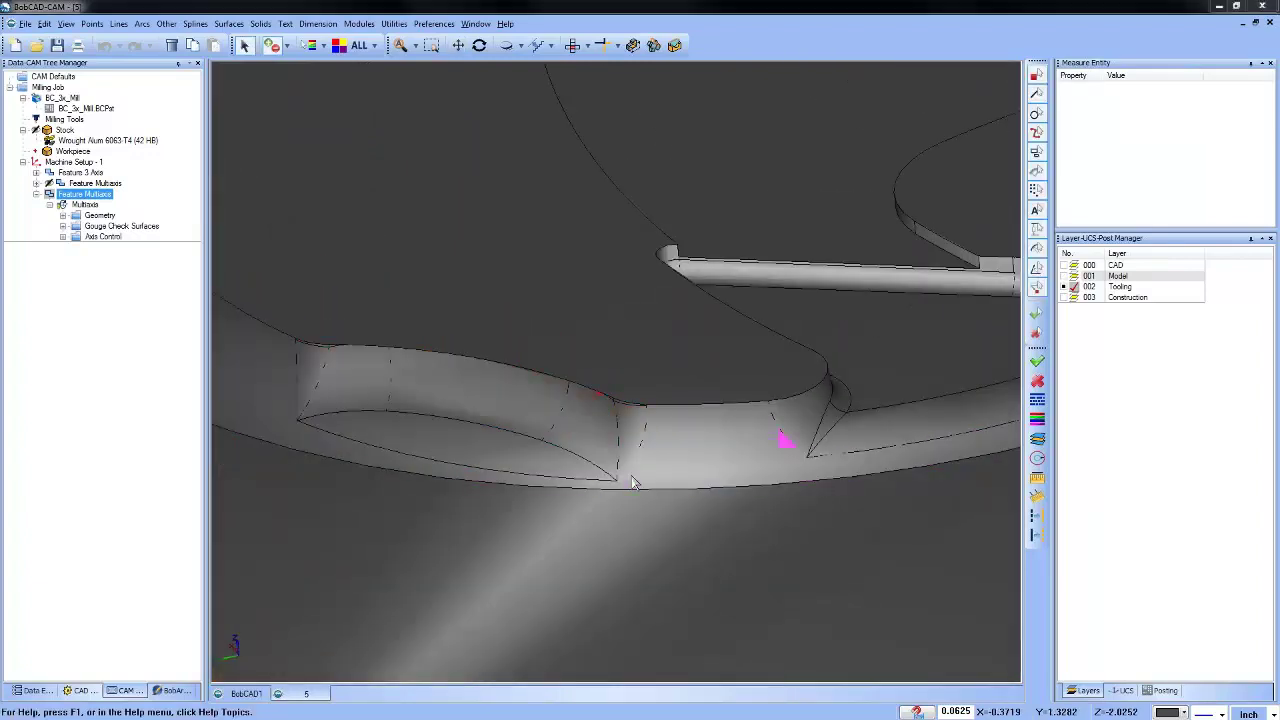
right_click(632, 483)
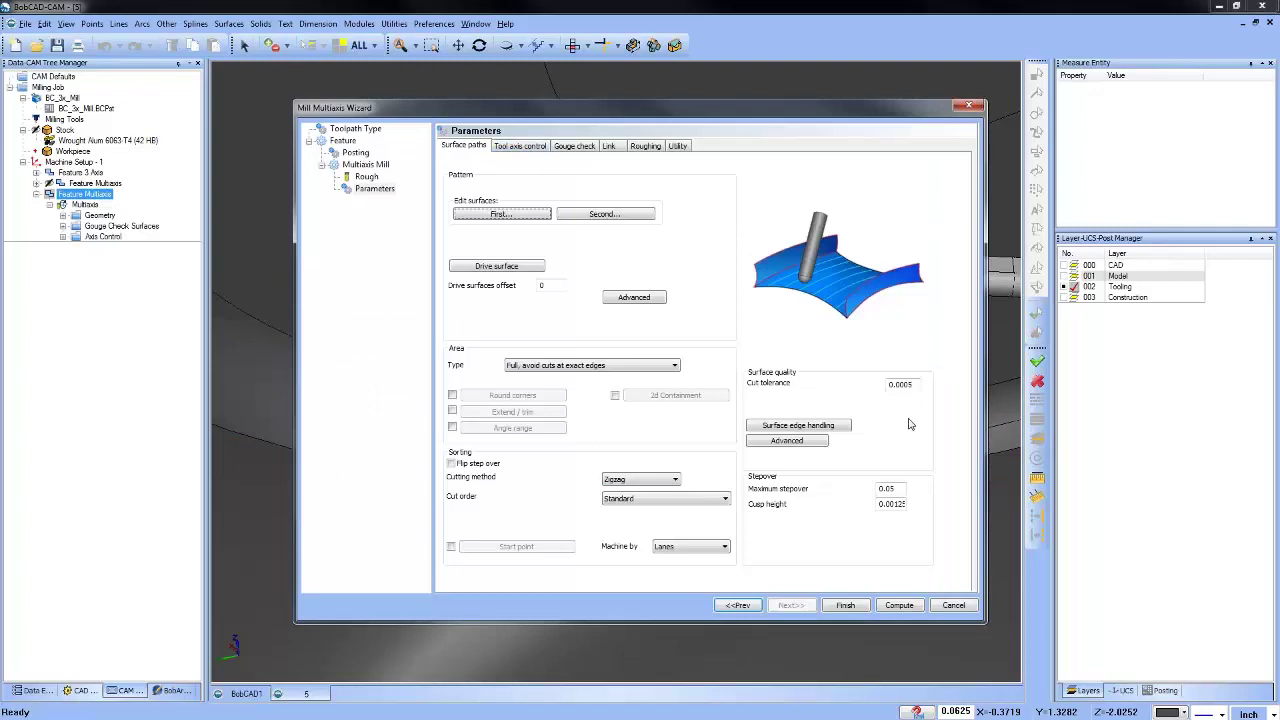
Set the maximum stepover to .125 and compute the morph toolpath on the thumb grip.
left_click(885, 488)
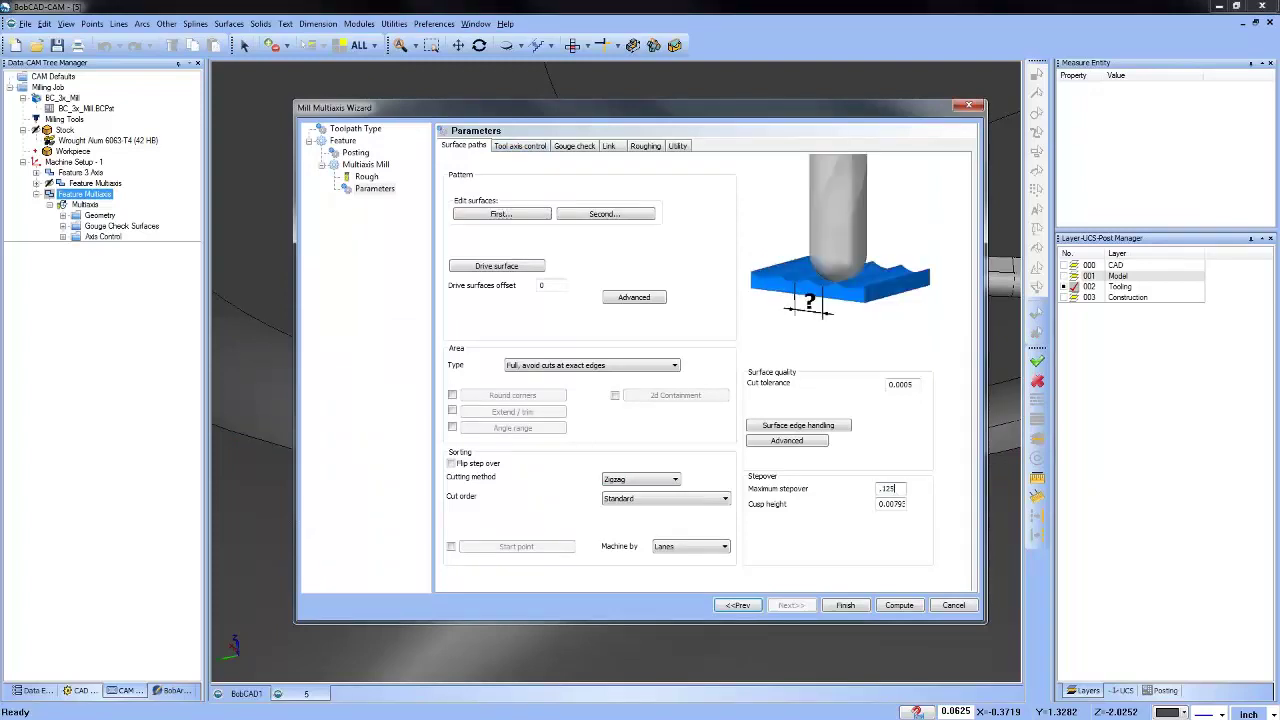
left_click(897, 605)
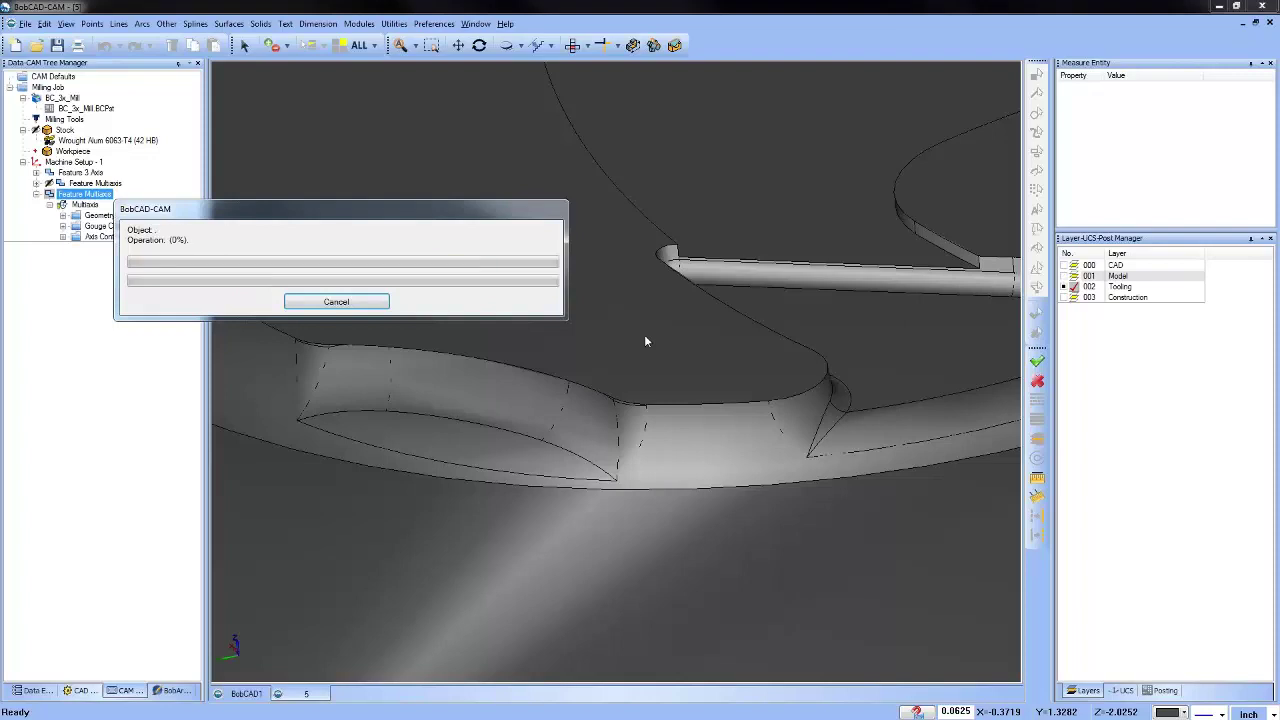
scroll(523, 340, "down", 3)
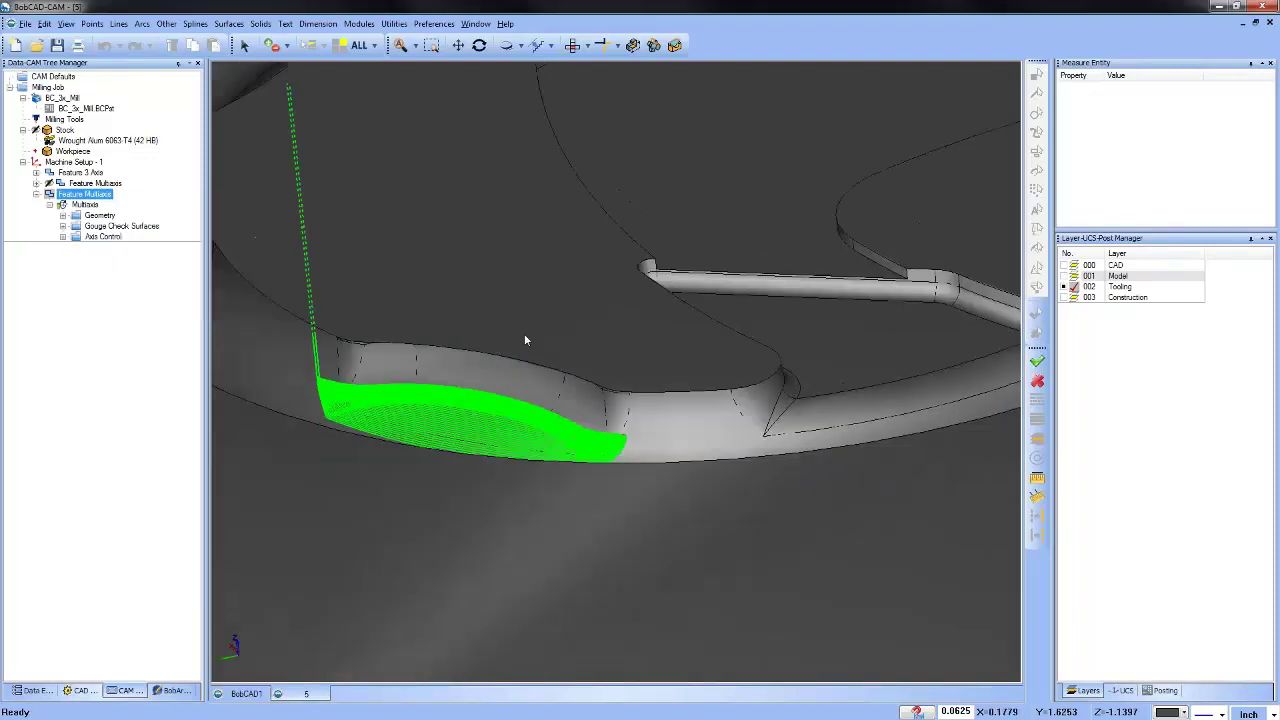
middle_click_drag(523, 340, 577, 423)
scroll(372, 365, "up", 3)
scroll(372, 365, "up", 3)
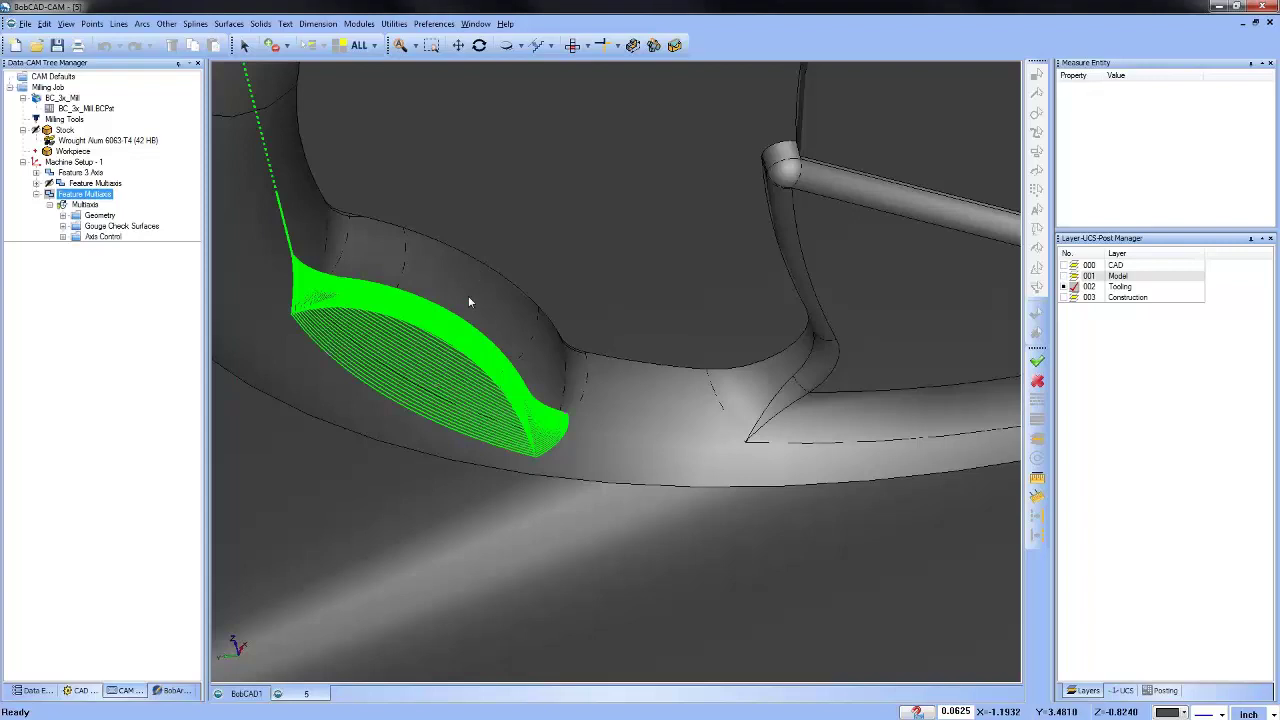
scroll(482, 312, "down", 2)
middle_click_drag(482, 312, 600, 385)
scroll(369, 280, "up", 5)
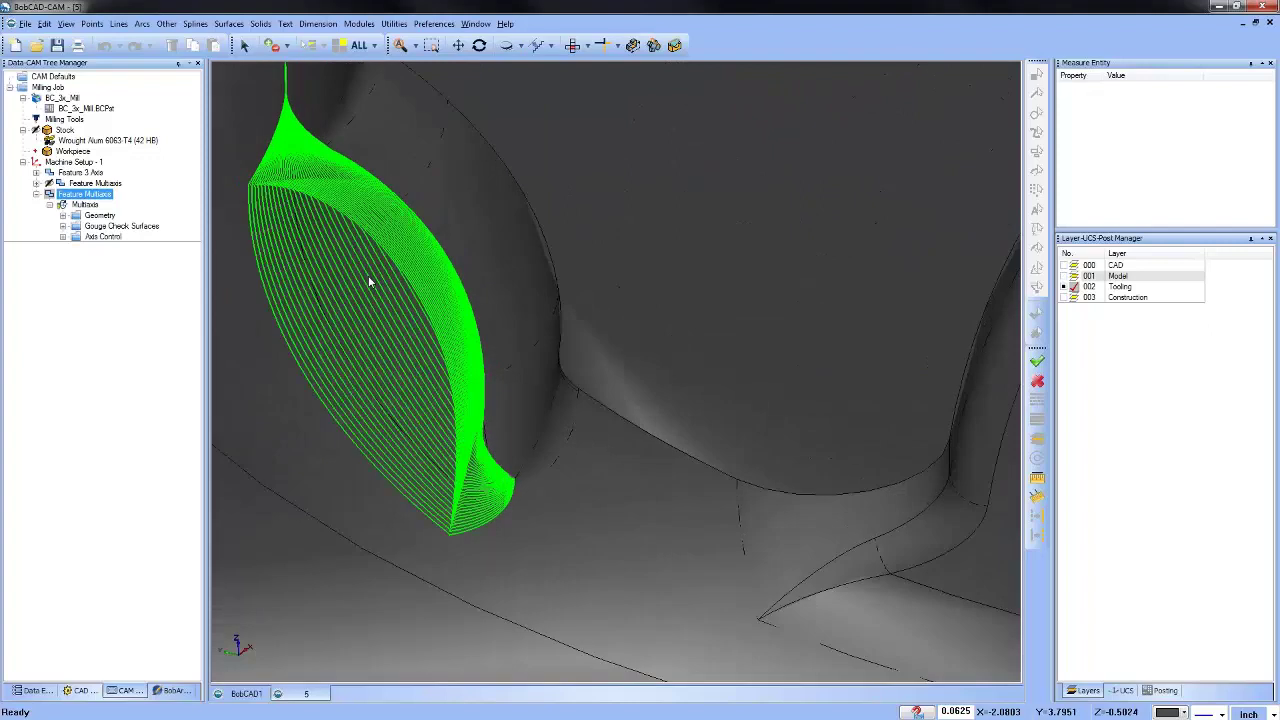
Edit the copied multiaxis feature to use a maximum stepover of .2 and recompute its toolpath.
right_click(85, 198)
left_click(178, 205)
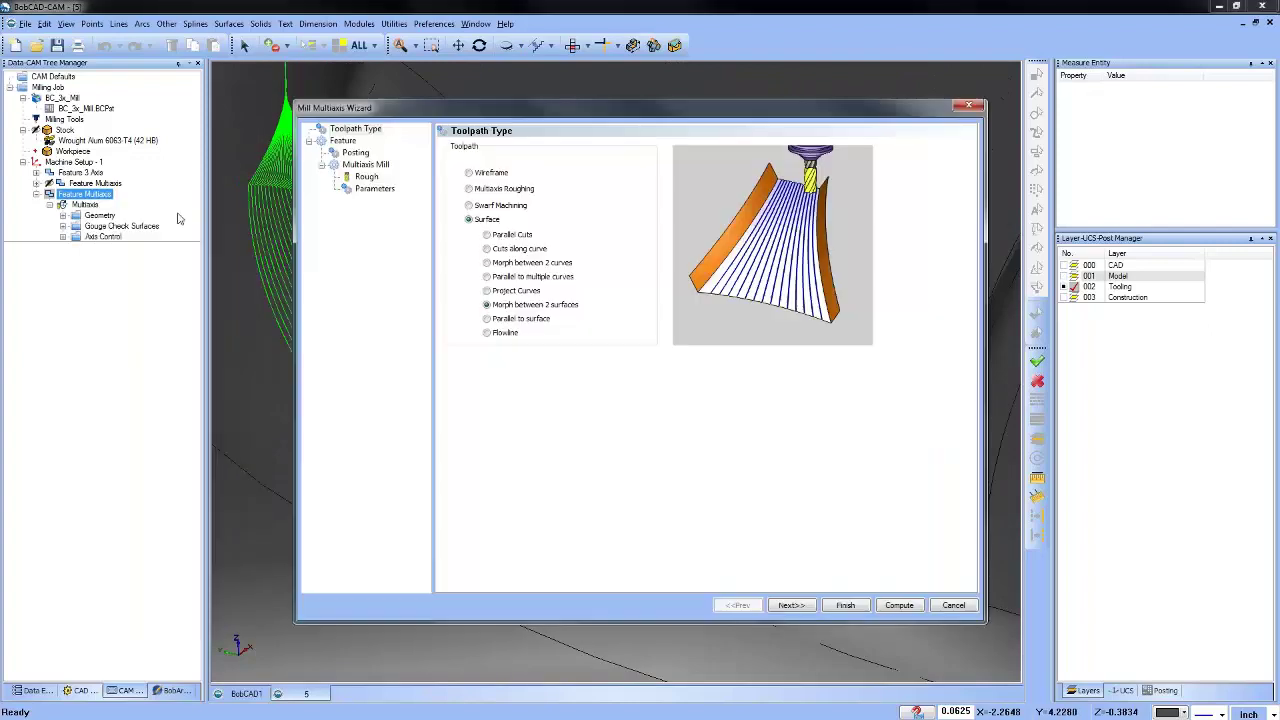
left_click(372, 189)
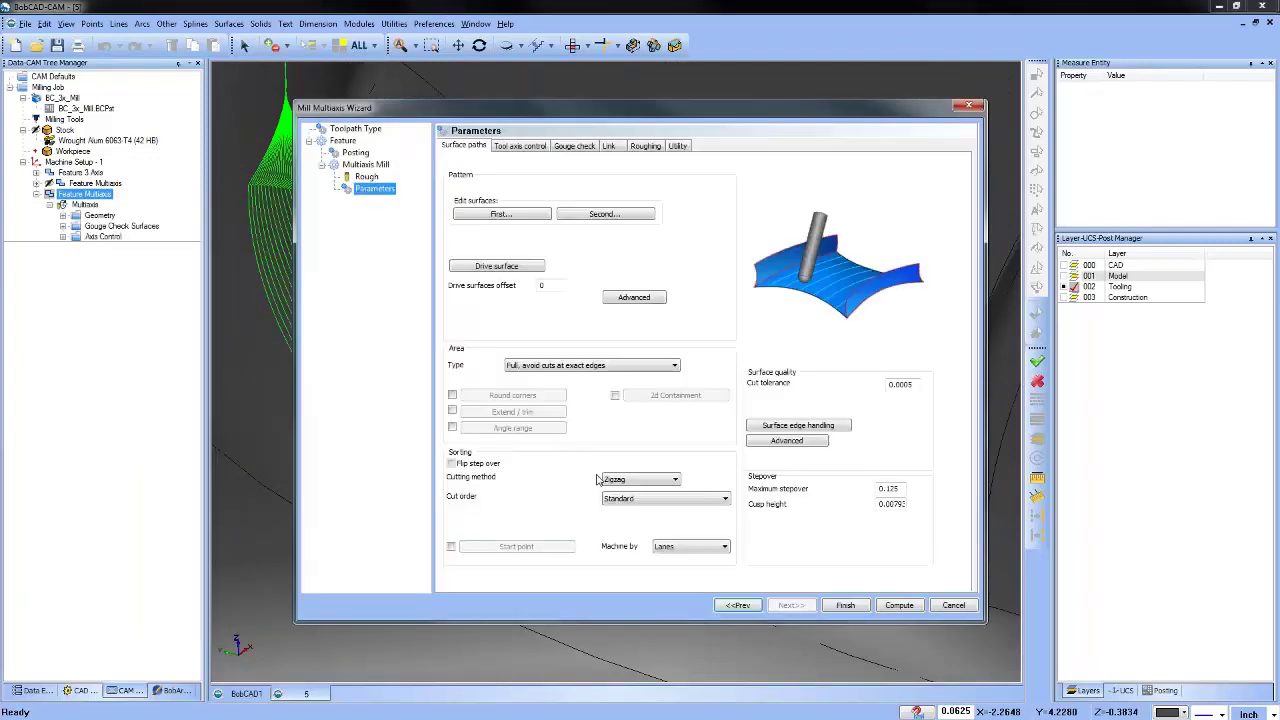
left_click(889, 488)
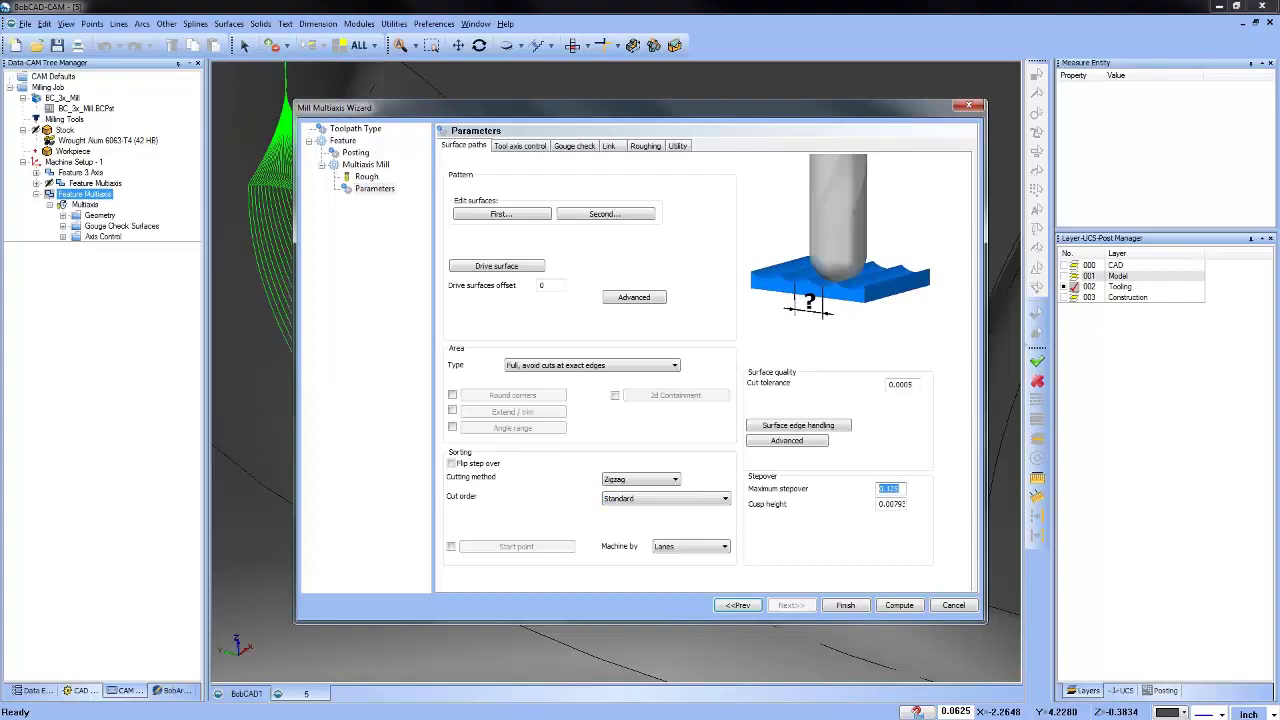
type(".2")
left_click(904, 606)
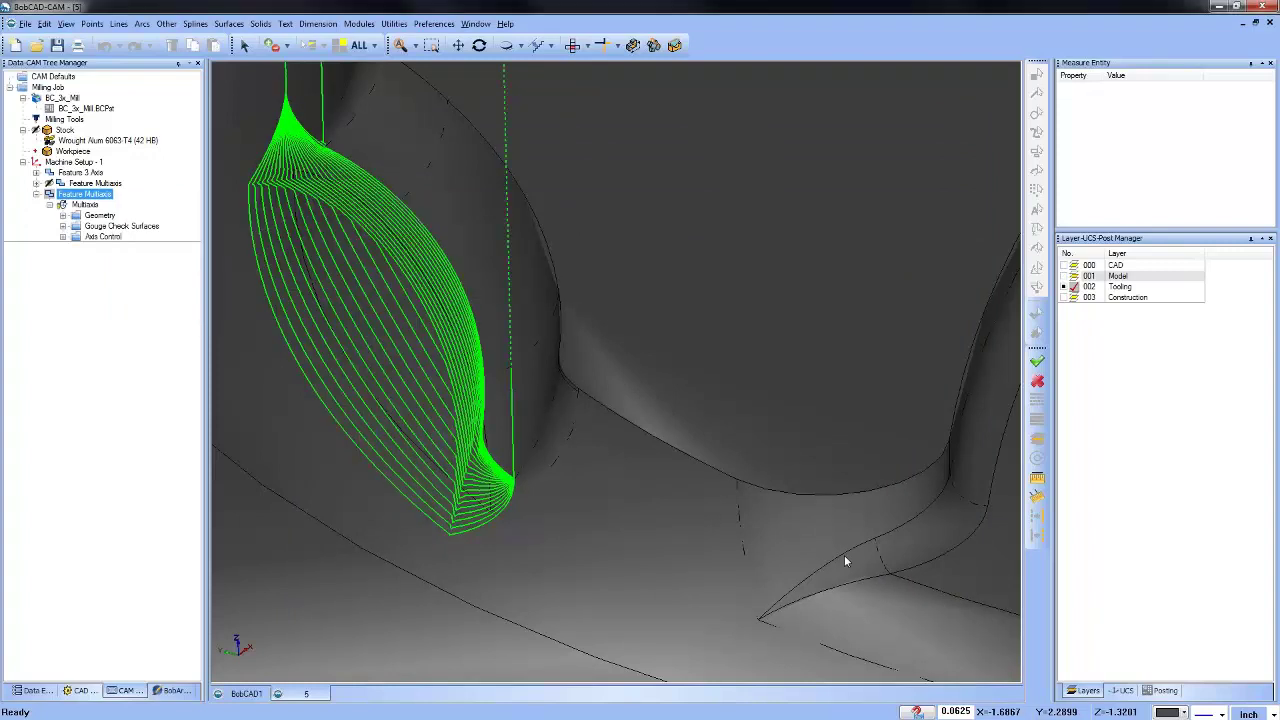
Collapse the finished thumb grip multiaxis feature in the CAM tree.
scroll(500, 220, "down", 4)
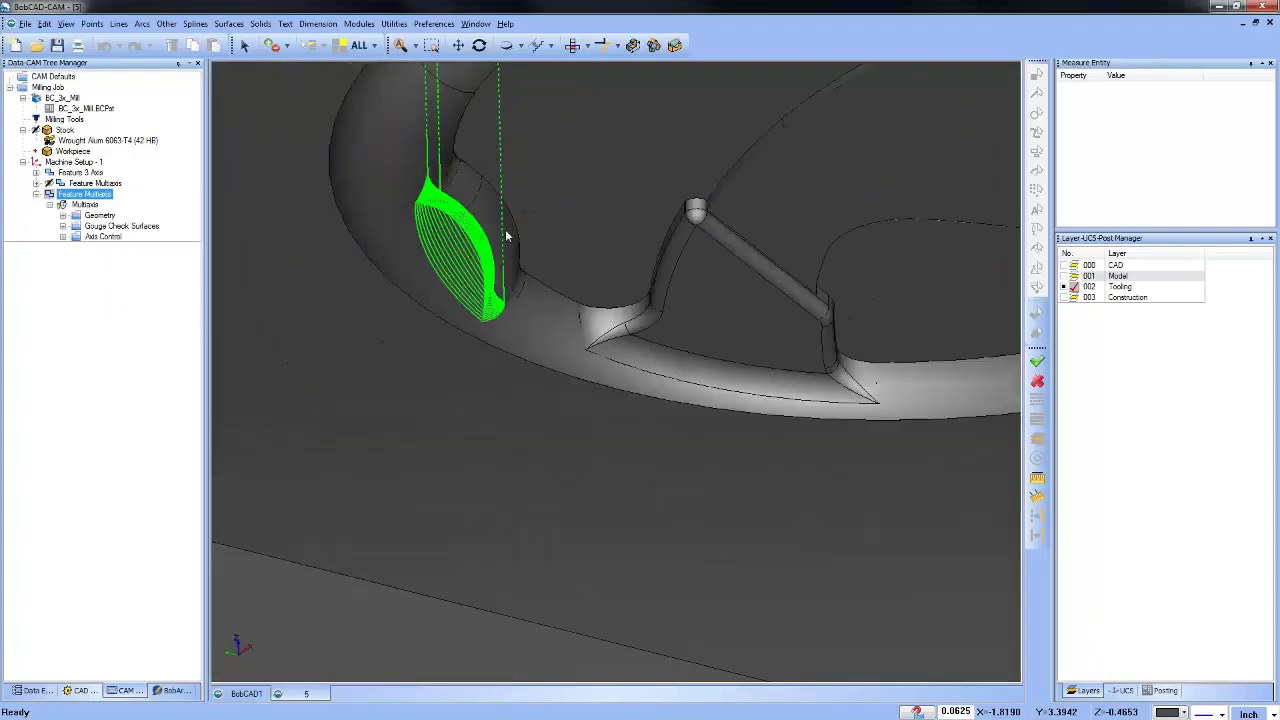
scroll(506, 236, "down", 5)
middle_click_drag(677, 373, 760, 330)
scroll(760, 330, "up", 2)
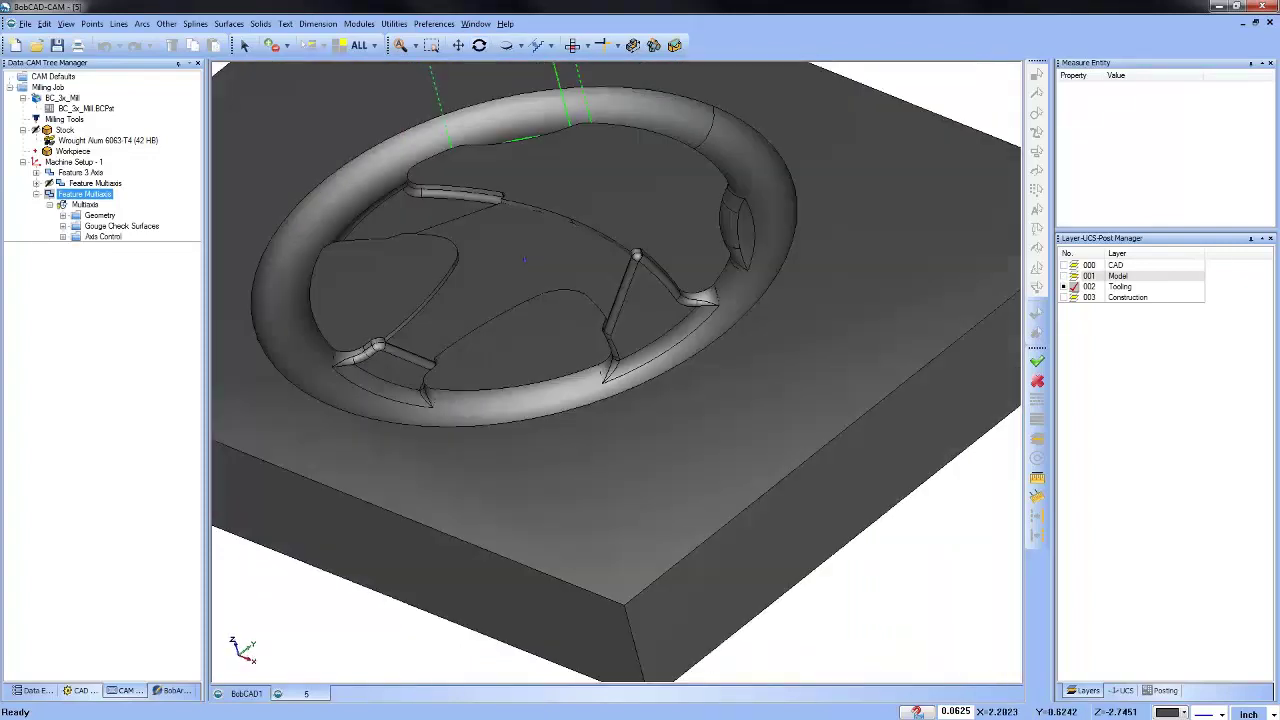
scroll(621, 310, "up", 3)
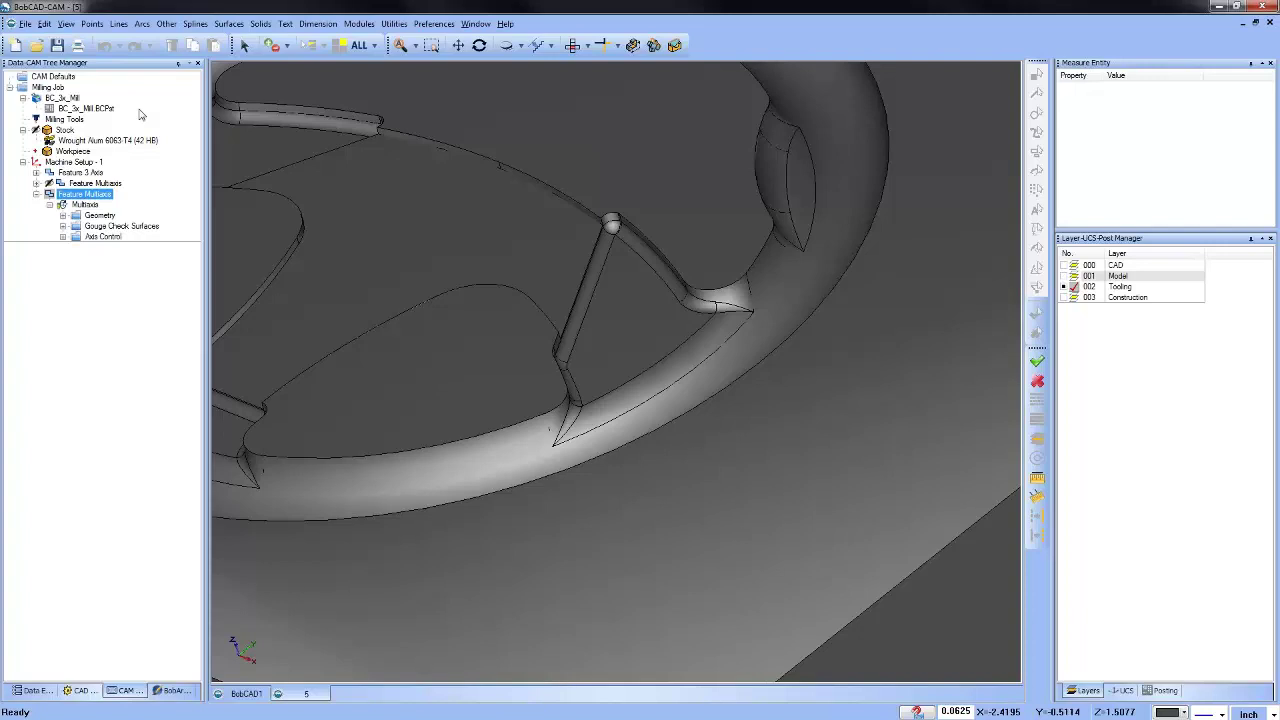
left_click(75, 215)
left_click(37, 194)
right_click(75, 162)
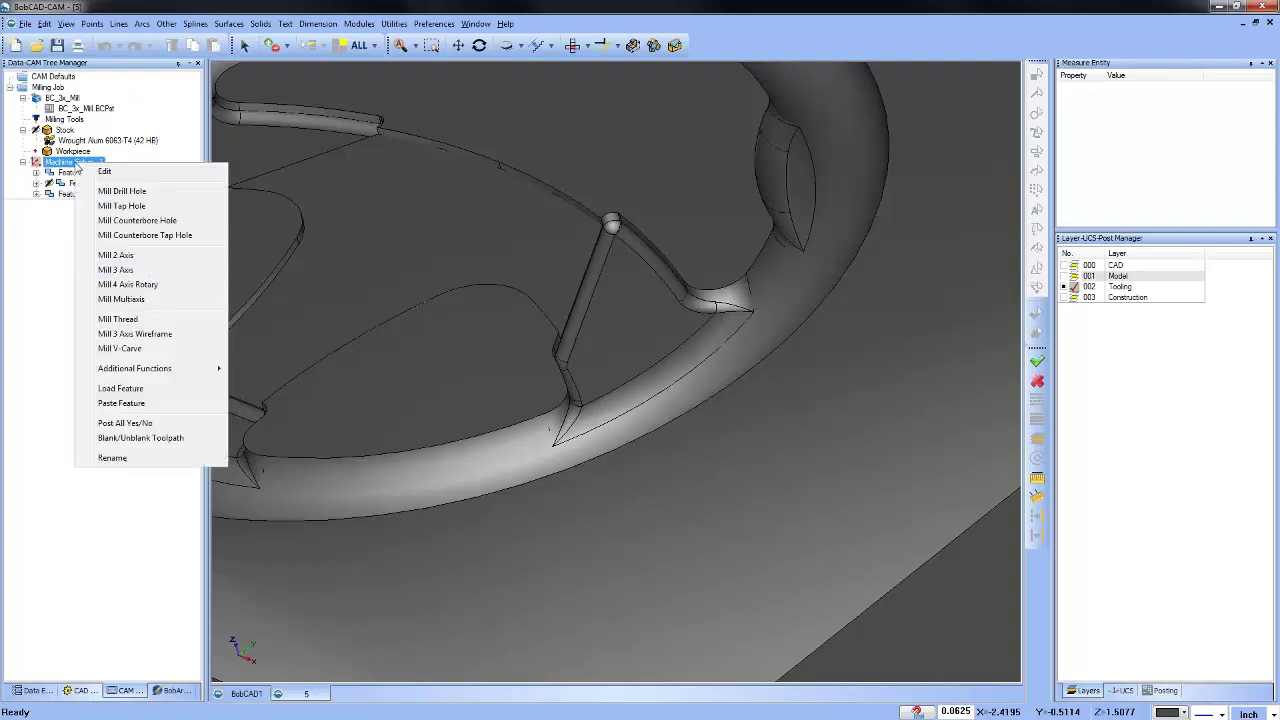
left_click(153, 301)
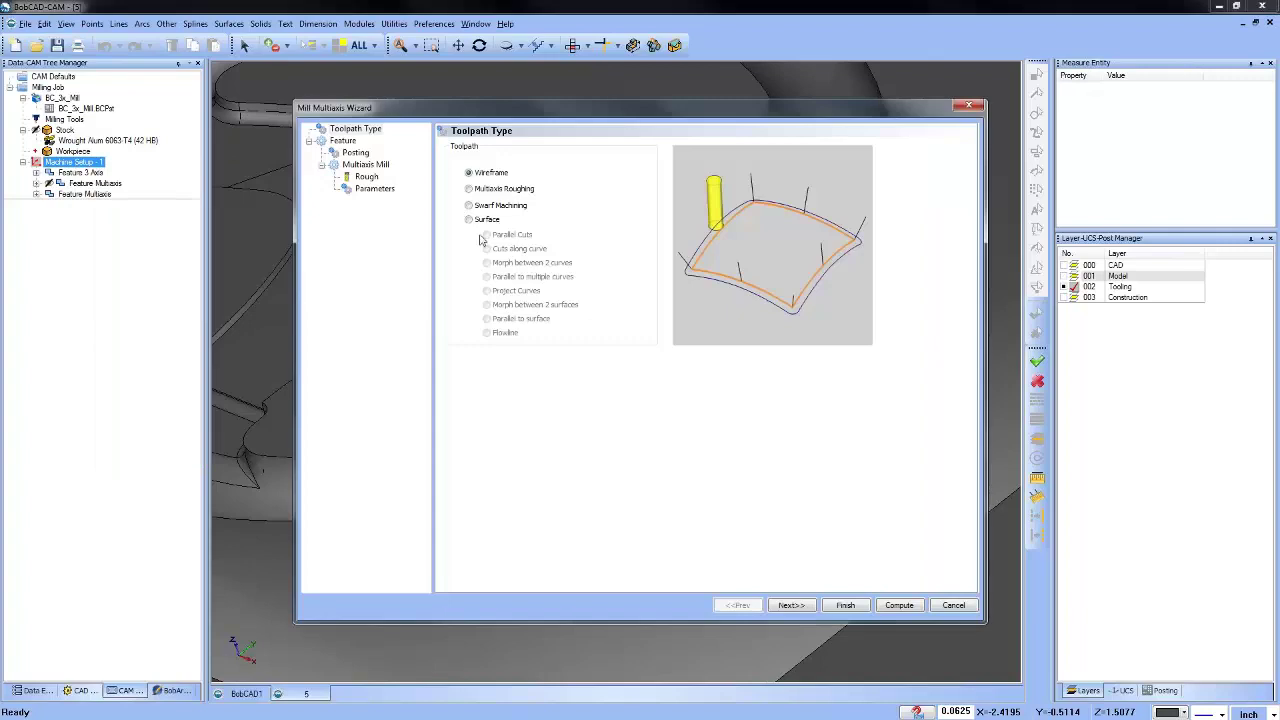
left_click(470, 220)
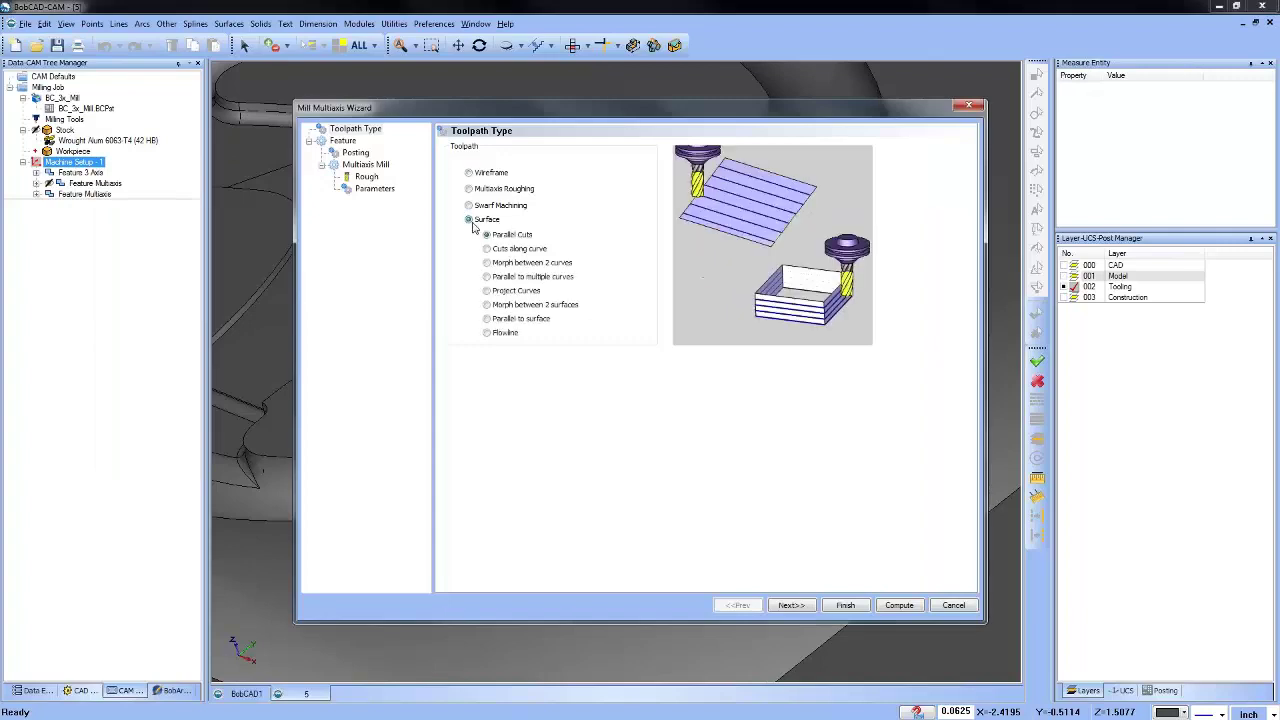
left_click(953, 605)
Paste a copy of the multiaxis feature and change its surface toolpath type to Parallel to multiple curves.
right_click(73, 194)
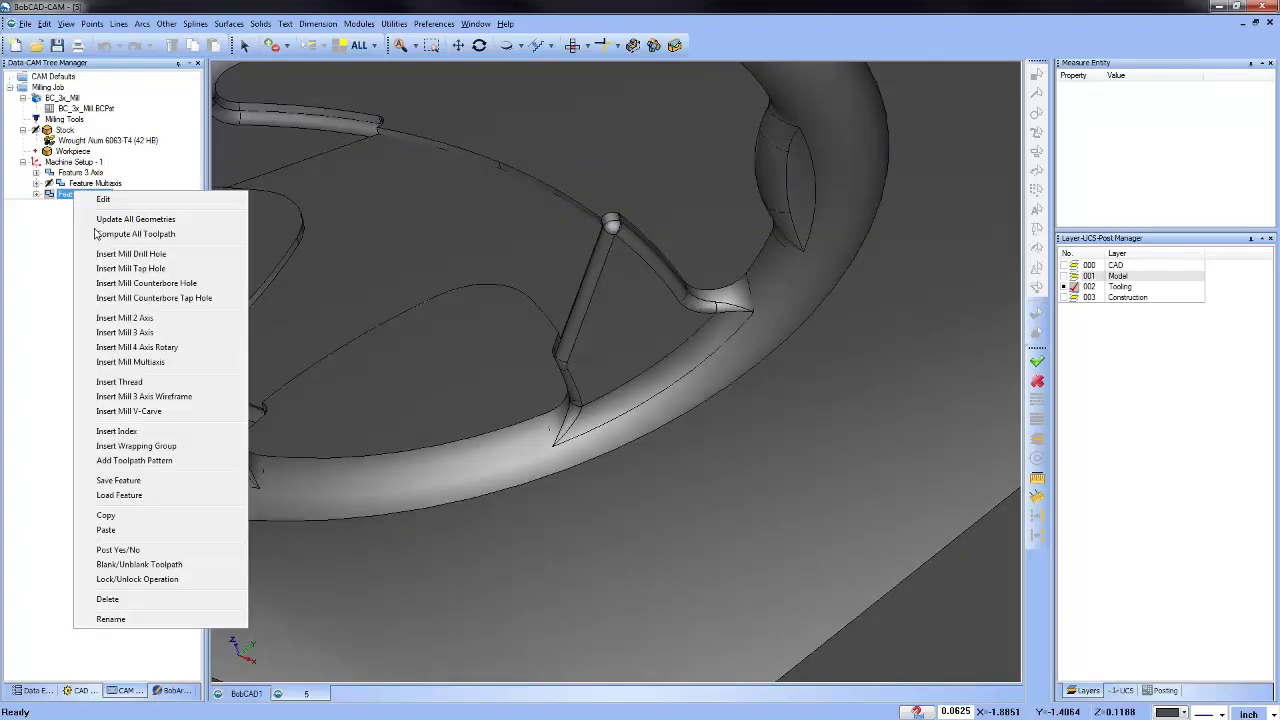
left_click(131, 534)
left_click(50, 216)
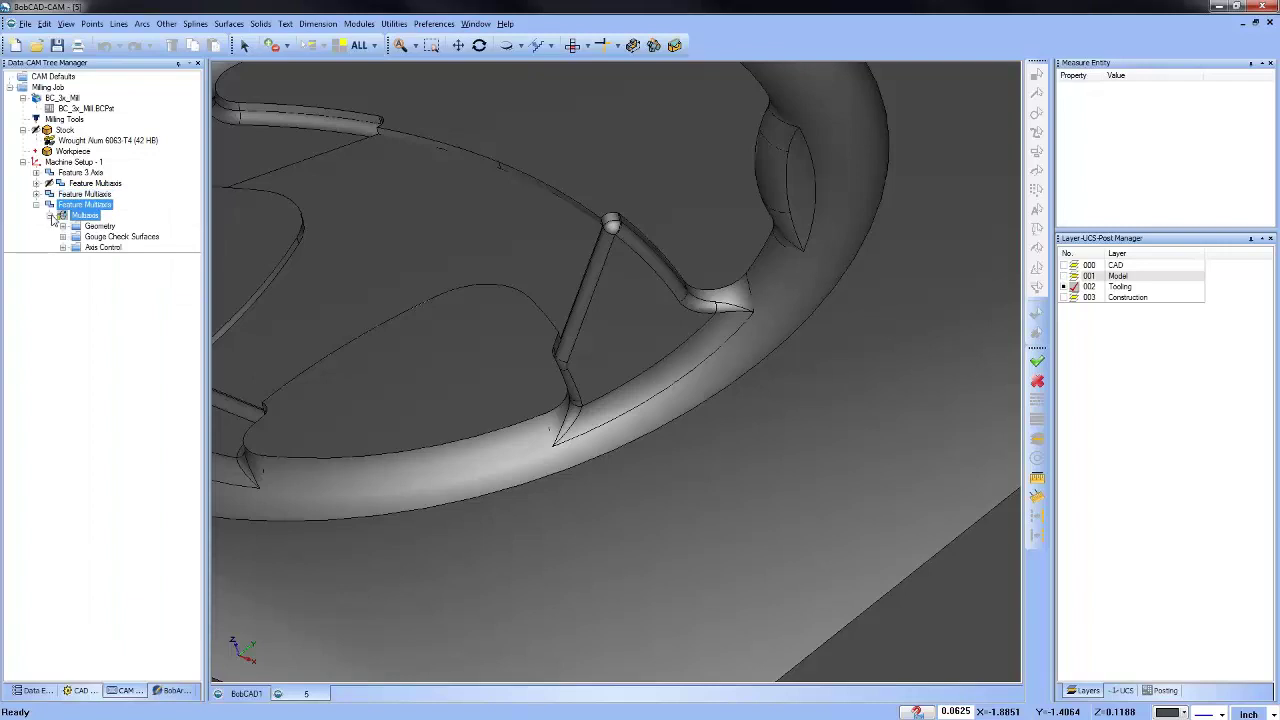
right_click(80, 205)
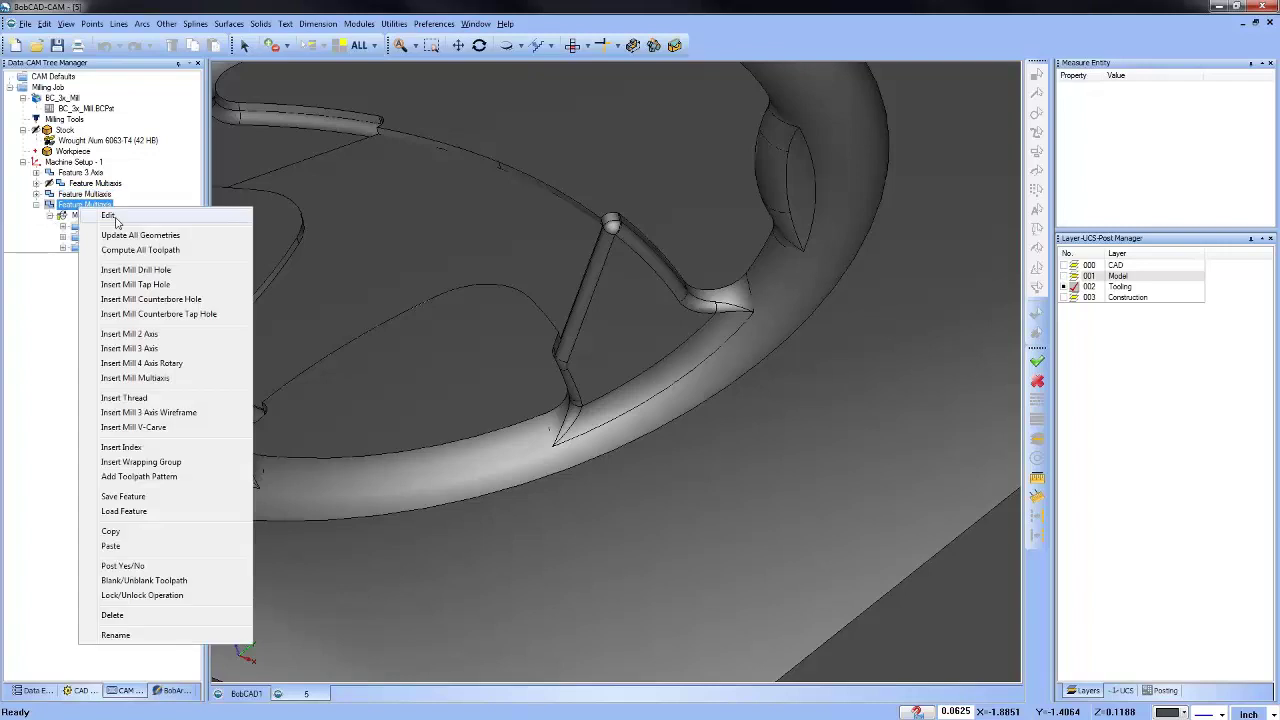
left_click(112, 218)
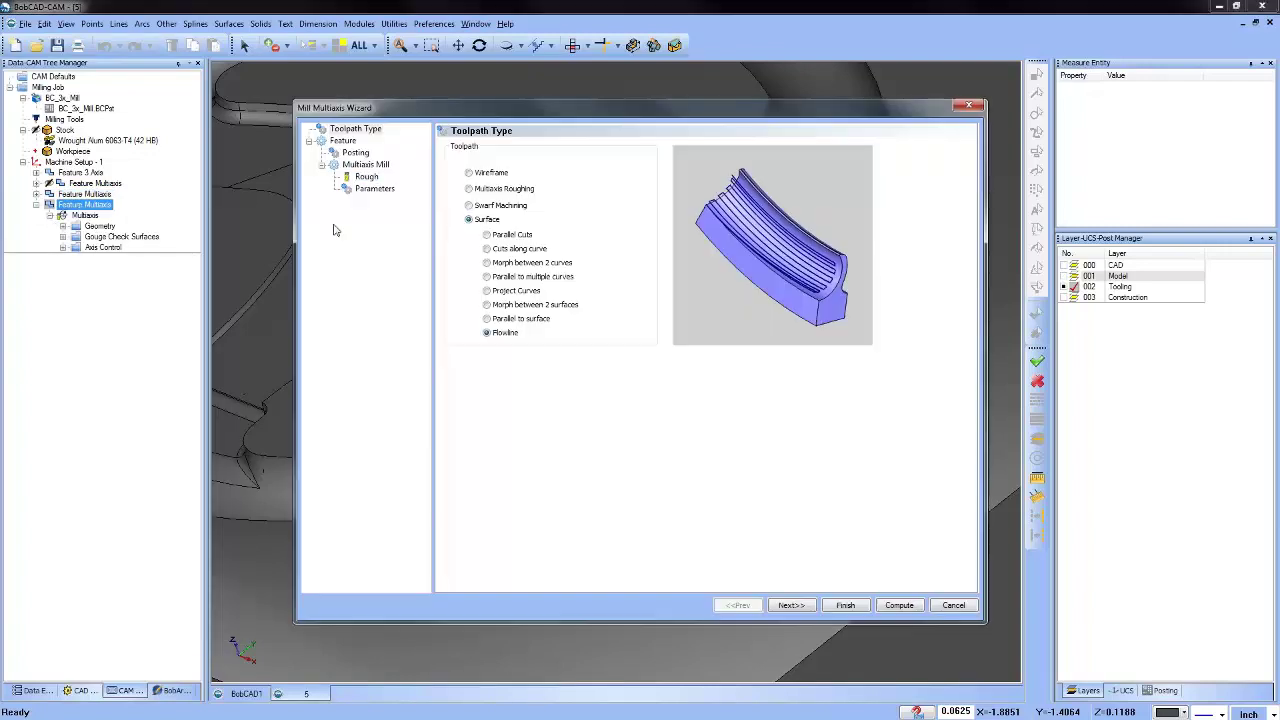
left_click(487, 277)
left_click(792, 606)
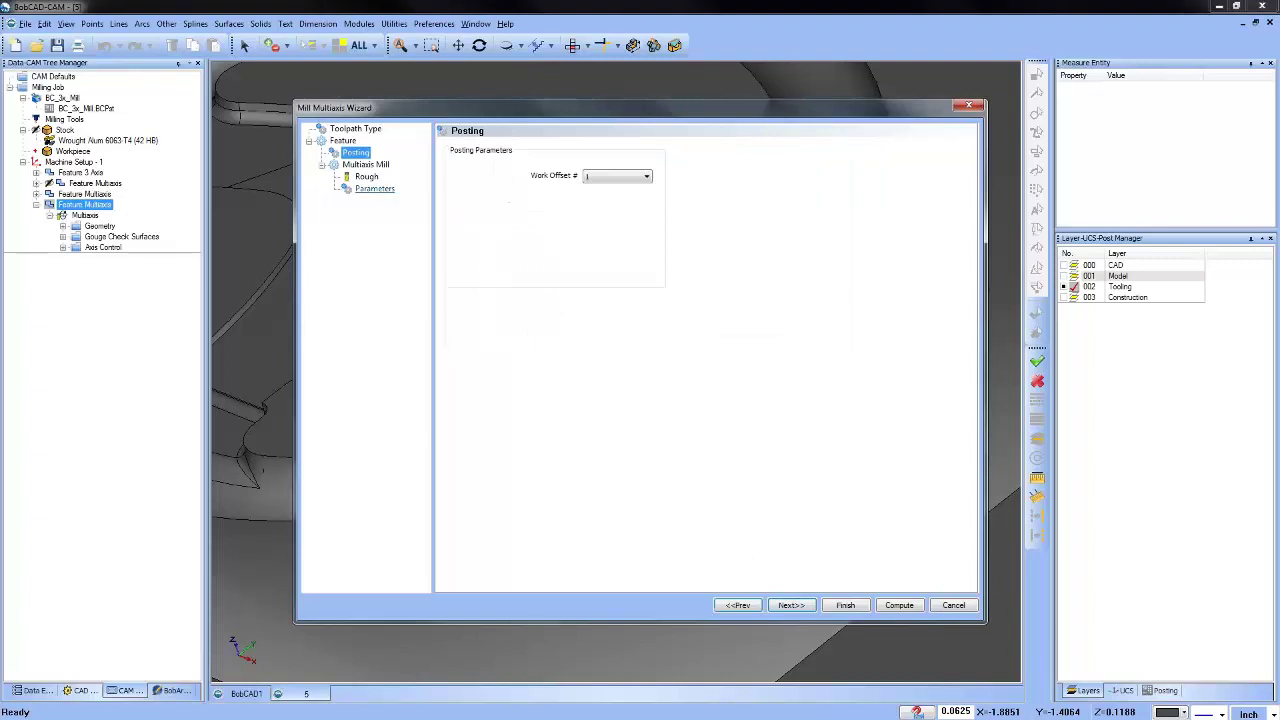
Set the roughing tool's diameter to 0.25 and its corner radius to 0.125.
left_click(366, 176)
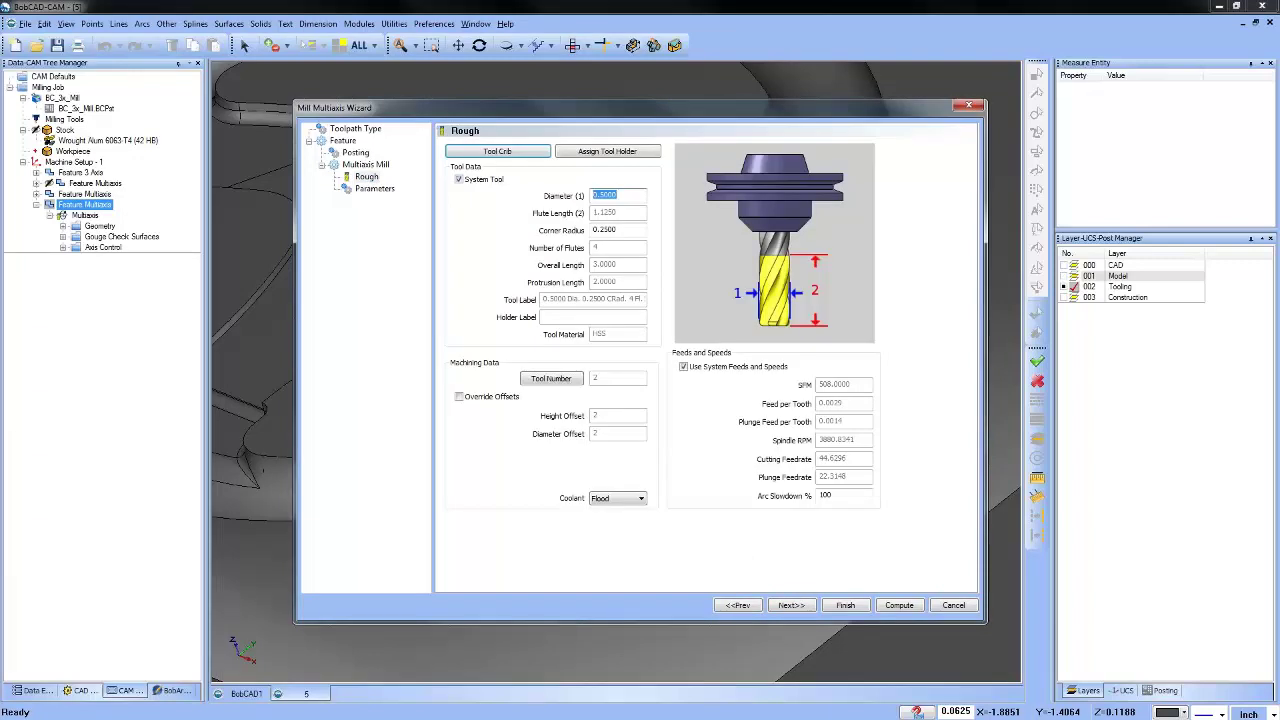
type("0.25")
key("Tab")
type("0.125")
key("Tab")
Select the edge curves along both spoke sides of the triangular pocket, from rim to rim, as the pattern's edge curves.
left_click(377, 193)
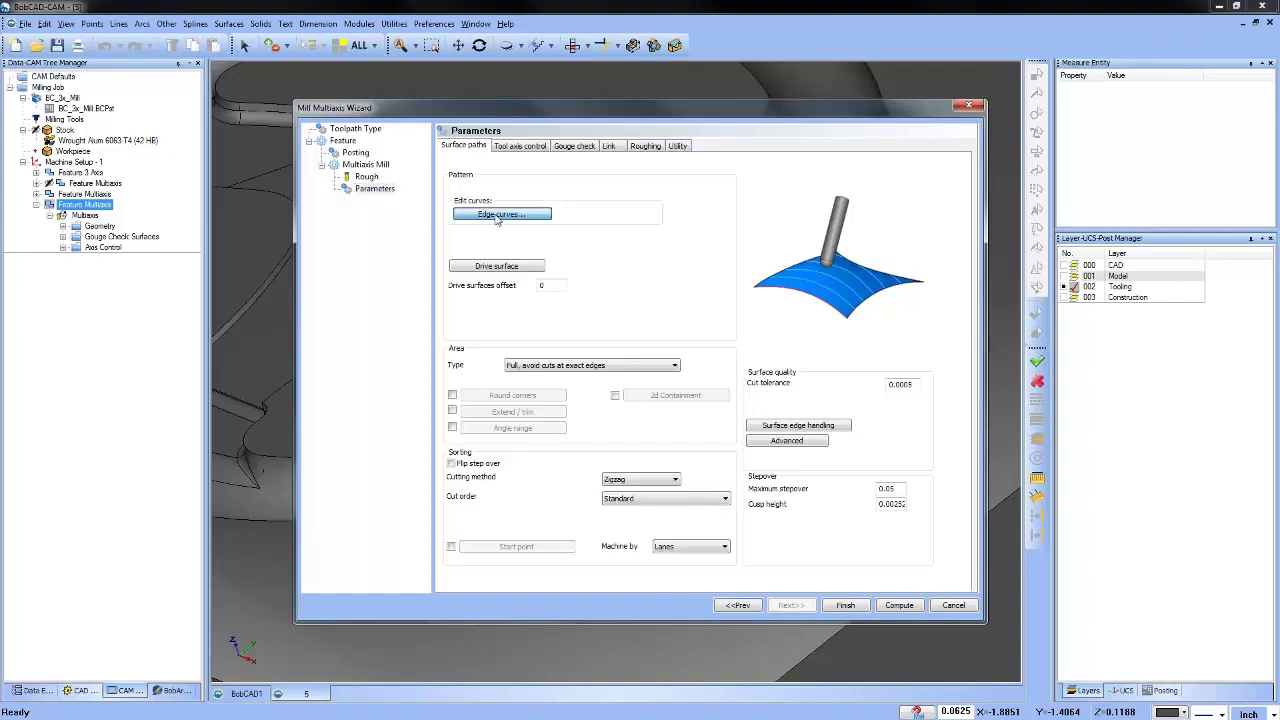
left_click(500, 215)
scroll(693, 320, "up", 6)
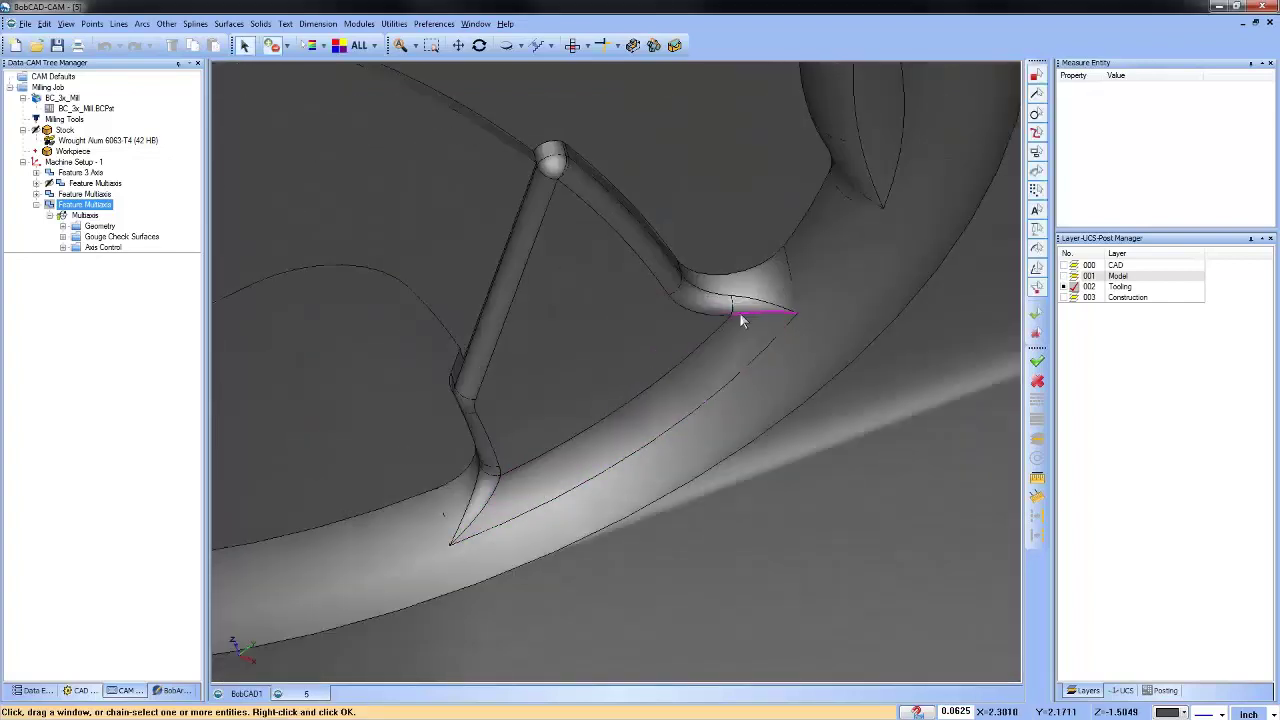
left_click(741, 320)
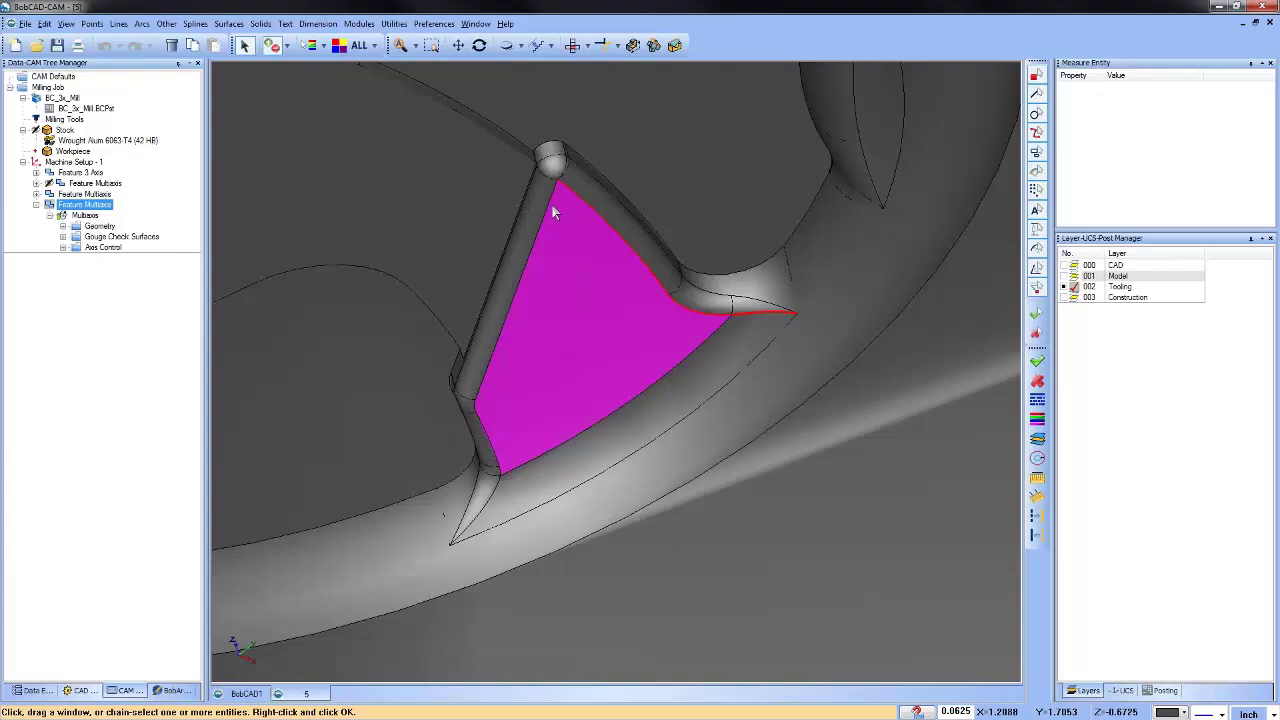
left_click(473, 408)
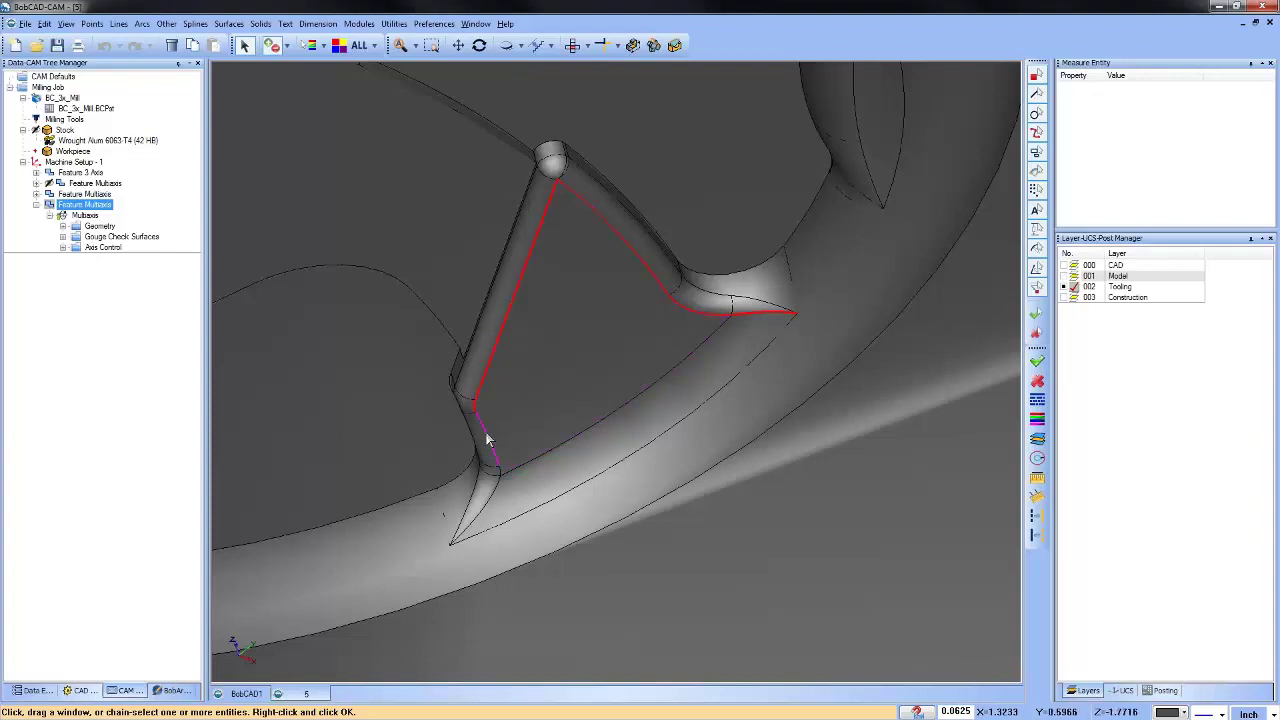
left_click(493, 462)
right_click(623, 500)
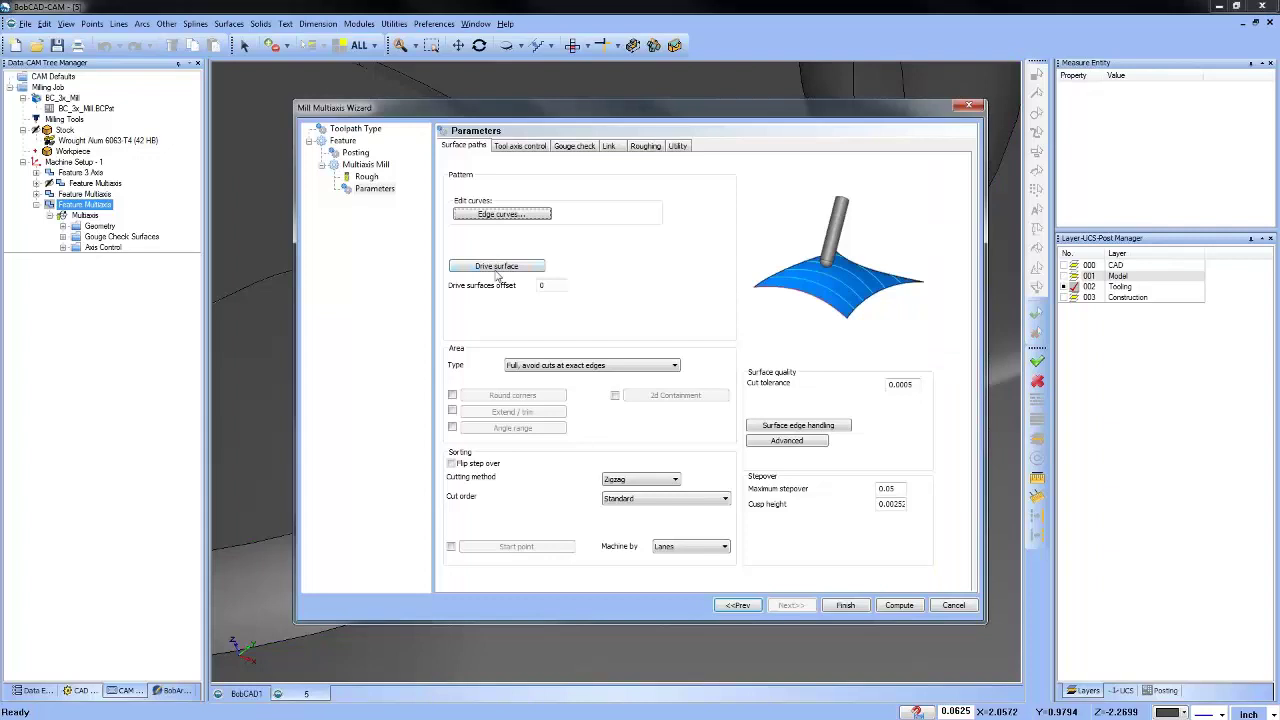
Select the drive surfaces at the triangular spoke pocket and the adjoining rim, and accept the selection.
left_click(495, 268)
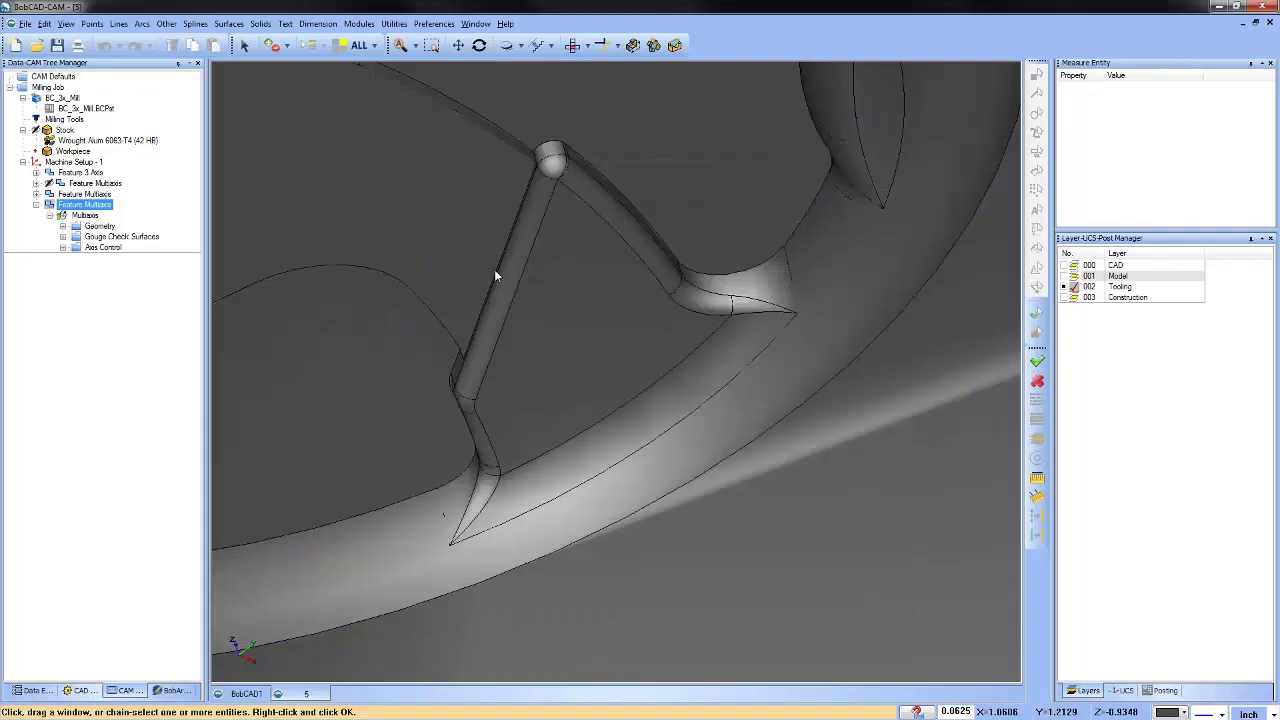
left_click(657, 401)
left_click(680, 423)
right_click(594, 257)
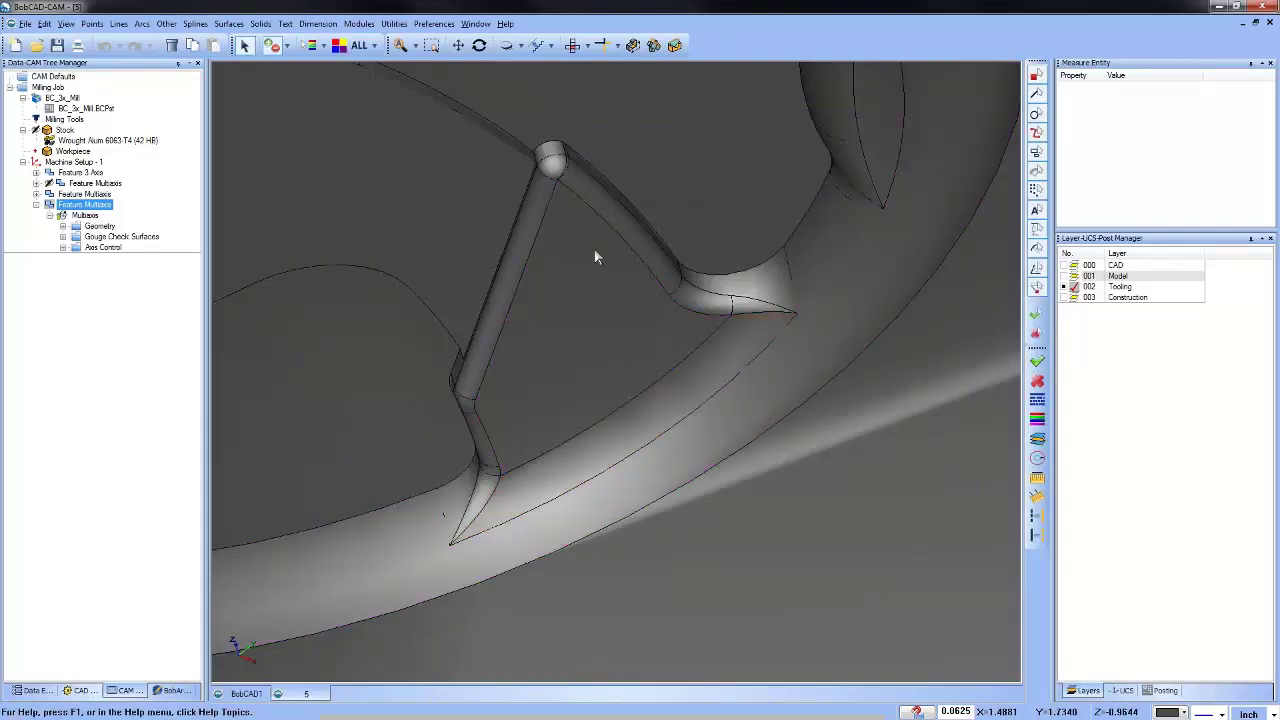
Set the area type to Determined by number of cuts with 3 cuts.
left_click(583, 365)
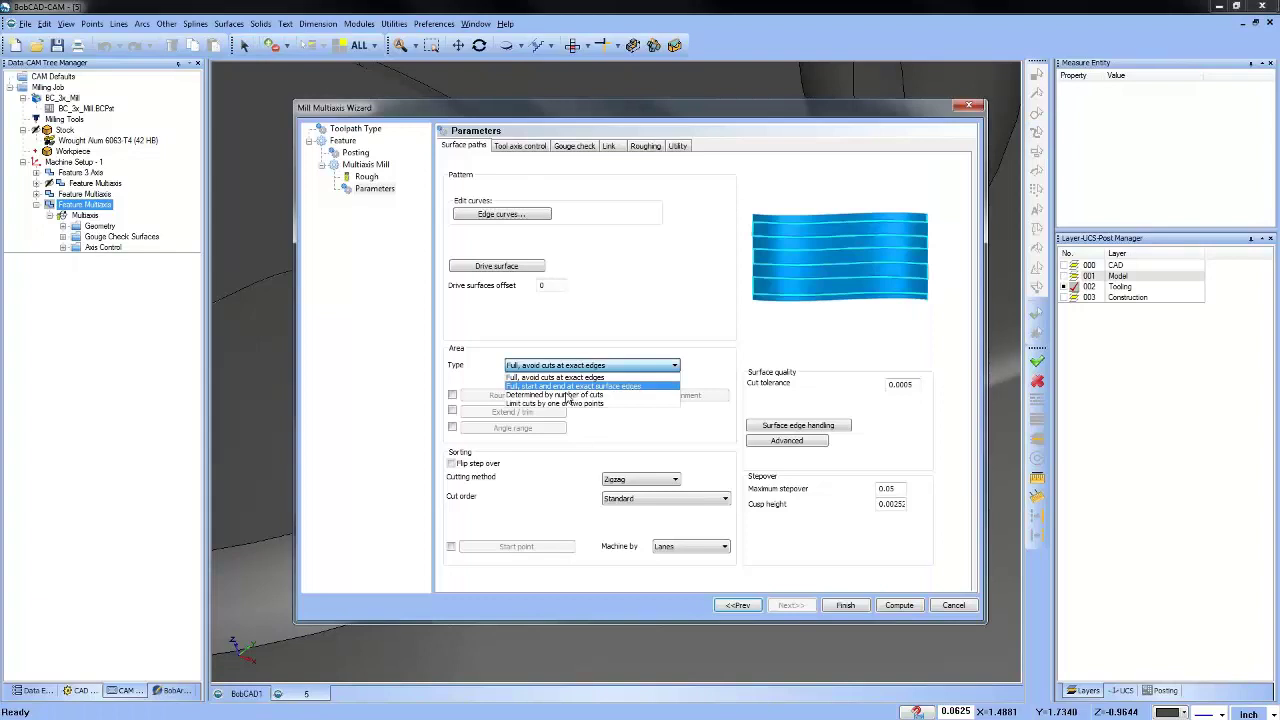
left_click(565, 395)
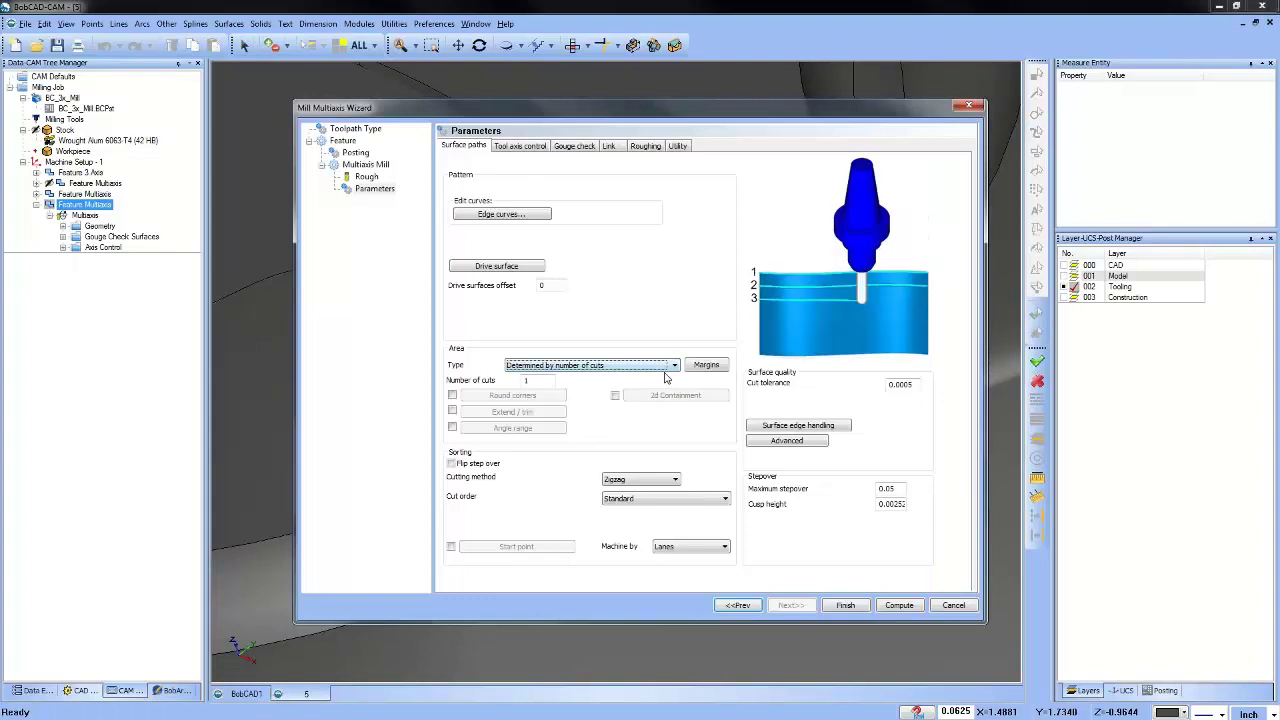
double_click(535, 380)
type("3")
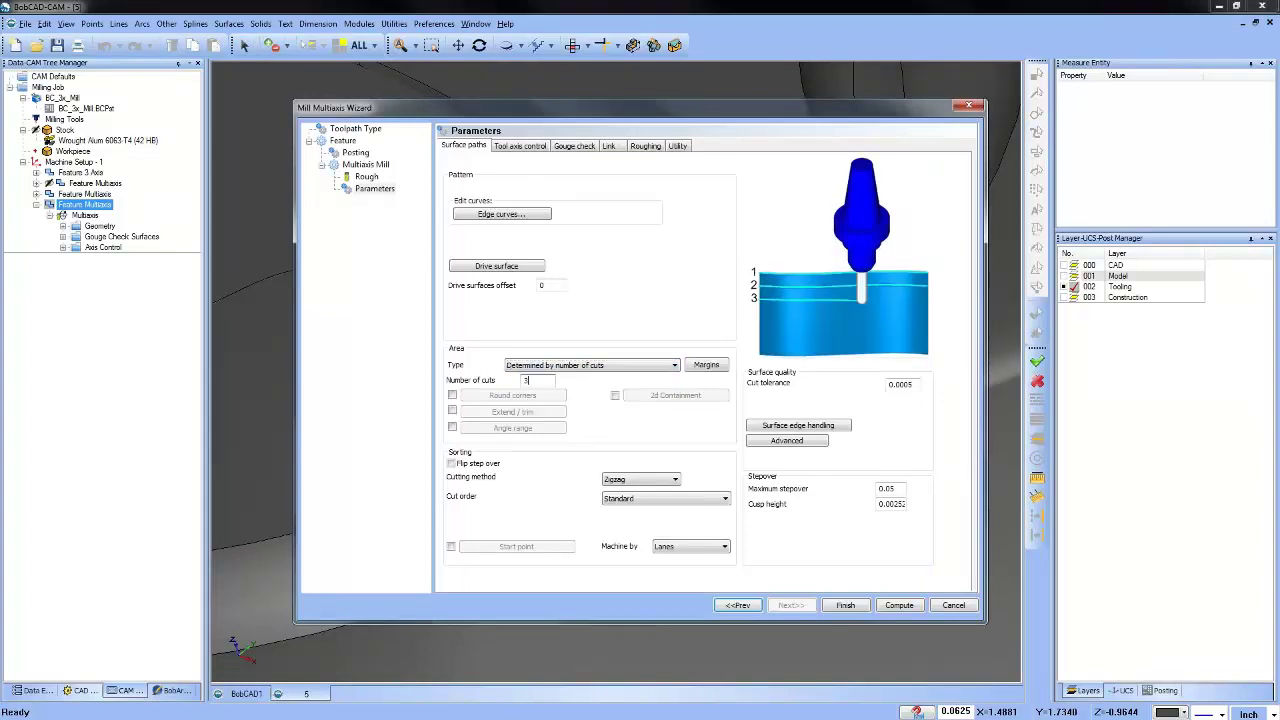
Set the maximum stepover to .1 and compute the toolpath along the spoke edges.
double_click(886, 488)
type(".1")
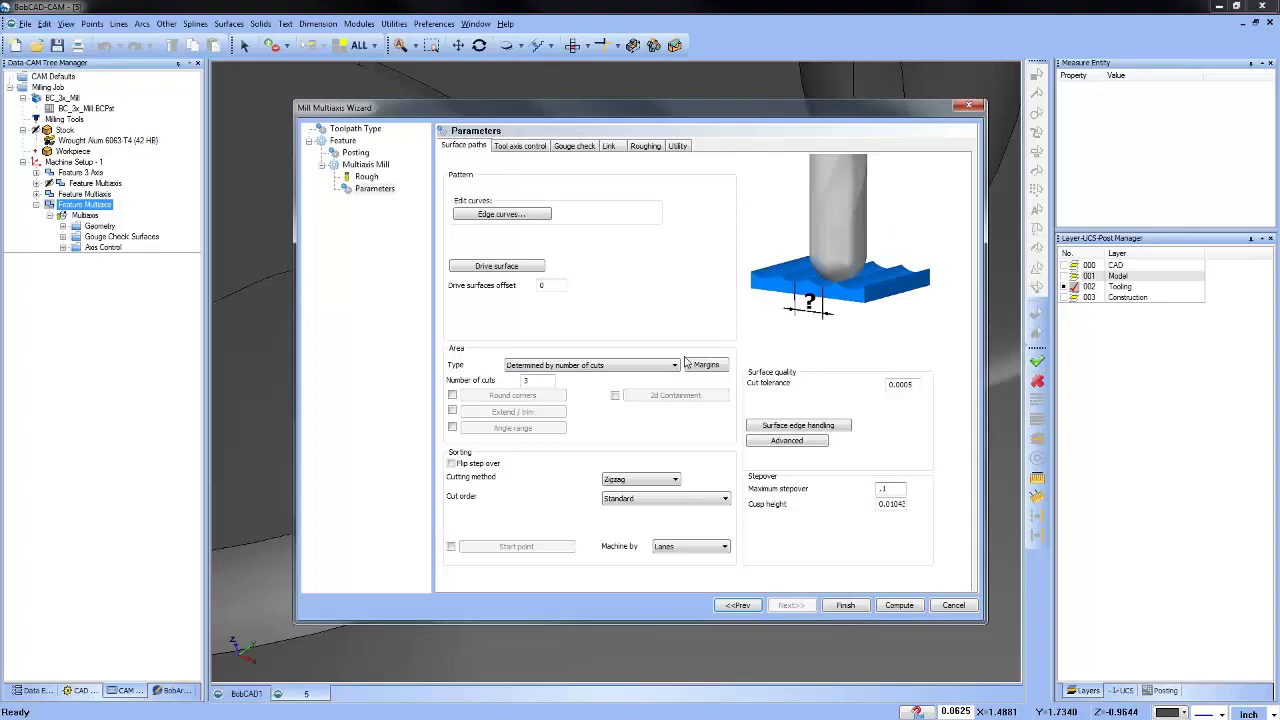
left_click(899, 605)
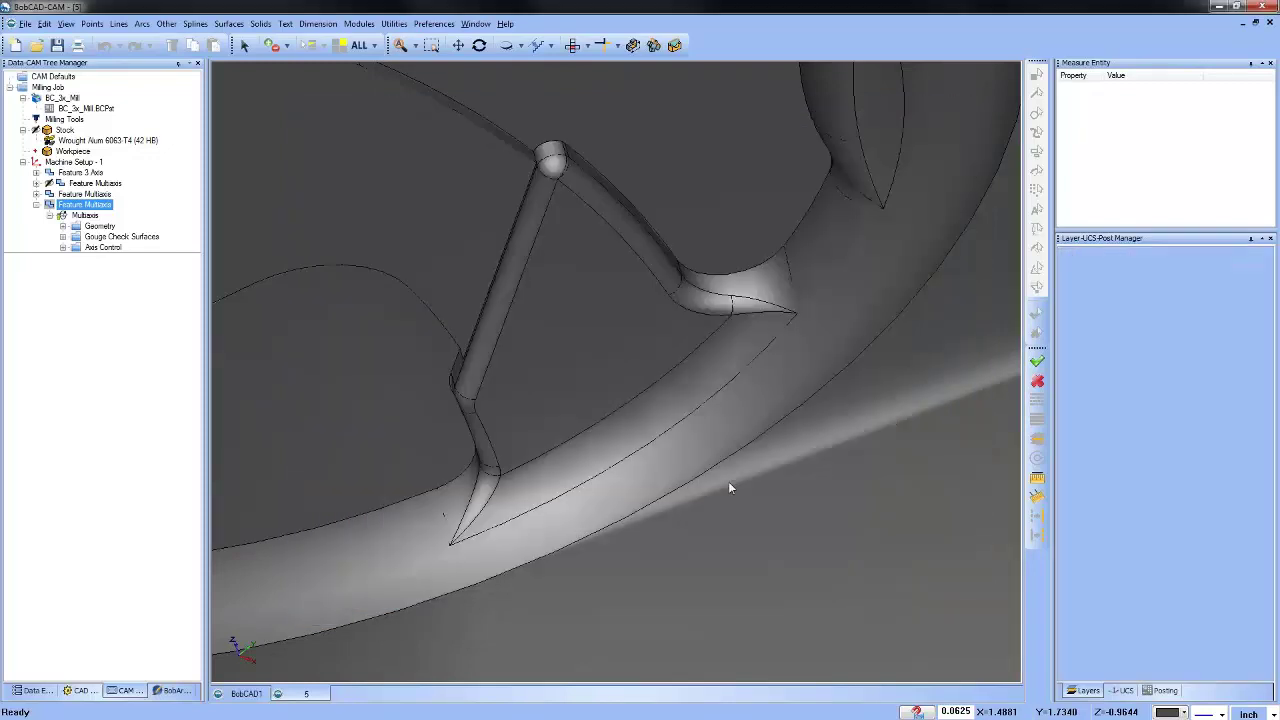
Examine the computed passes along the triangular spoke pocket, close up and in relation to the whole steering wheel mold.
middle_click_drag(686, 449, 540, 305)
scroll(540, 305, "up", 3)
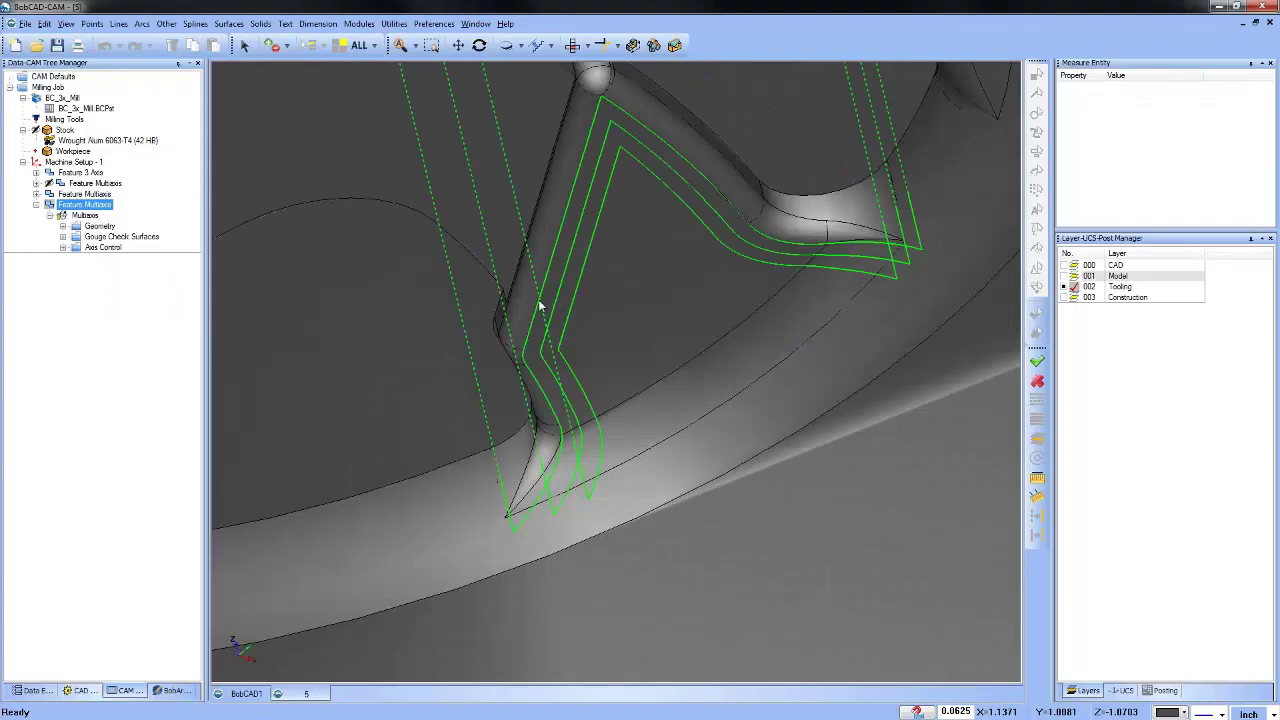
scroll(524, 455, "down", 2)
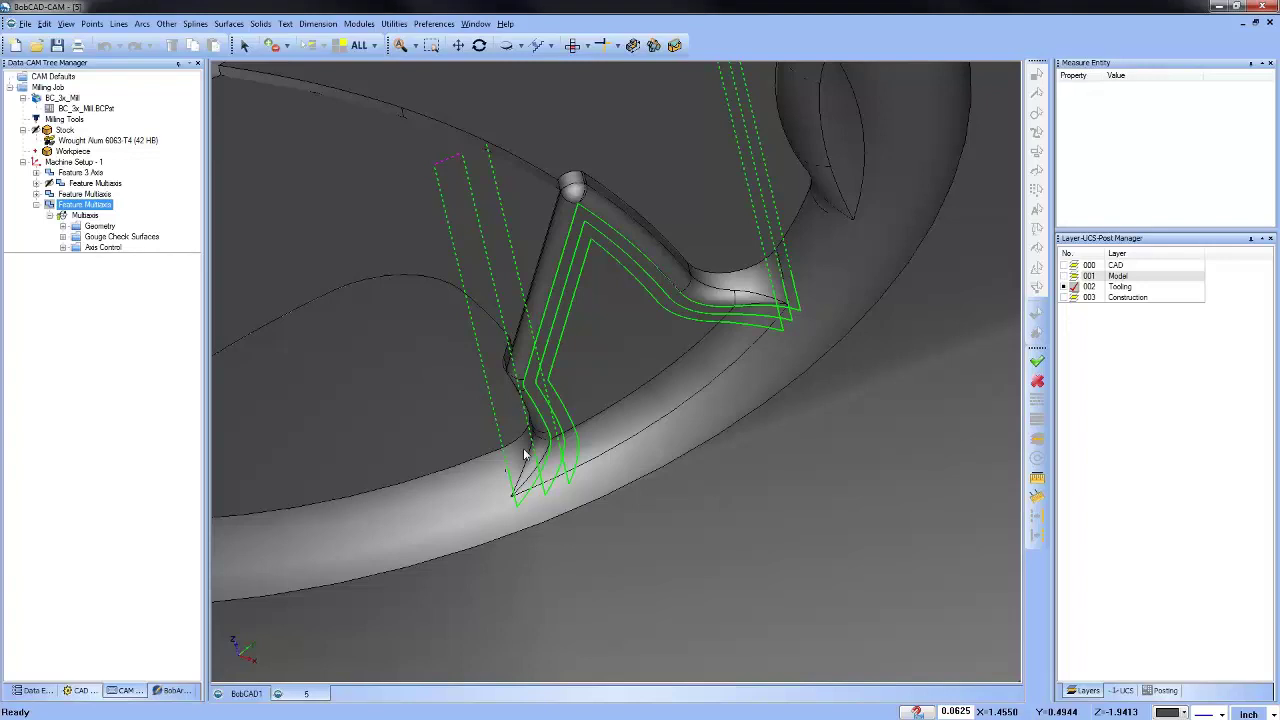
scroll(577, 420, "down", 1)
scroll(601, 314, "down", 3)
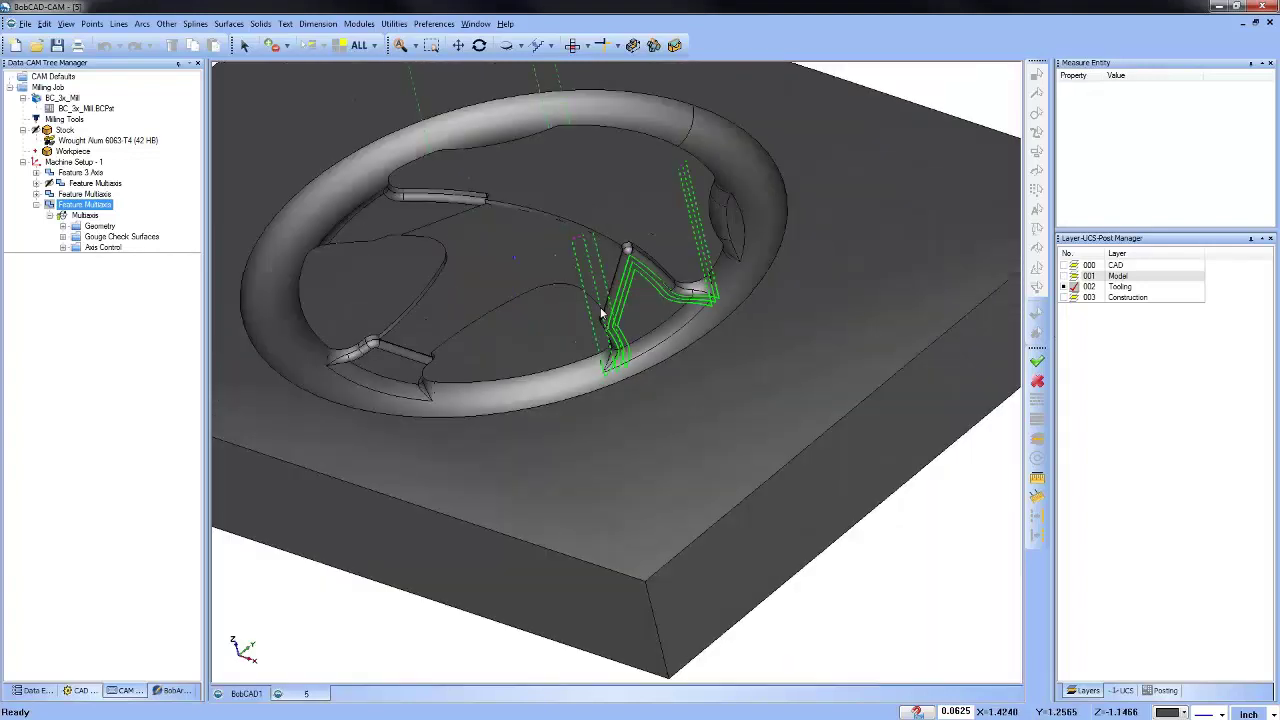
middle_click_drag(601, 314, 582, 466)
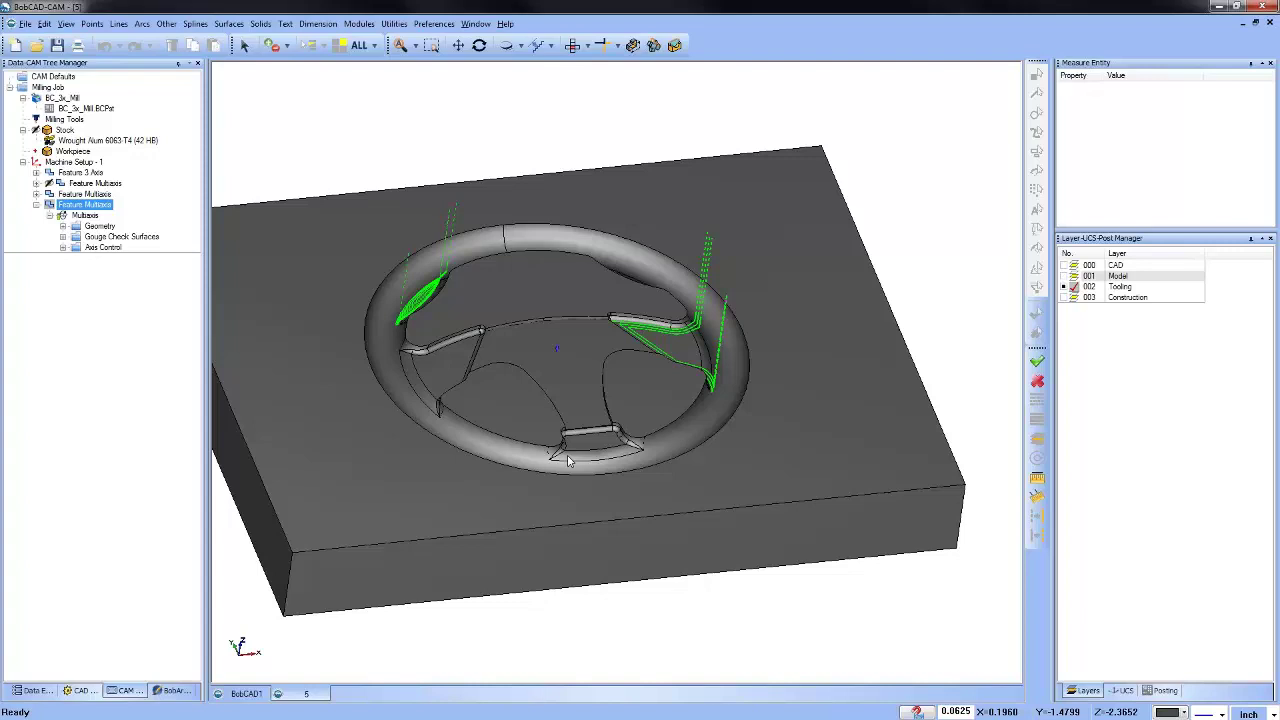
scroll(737, 277, "down", 2)
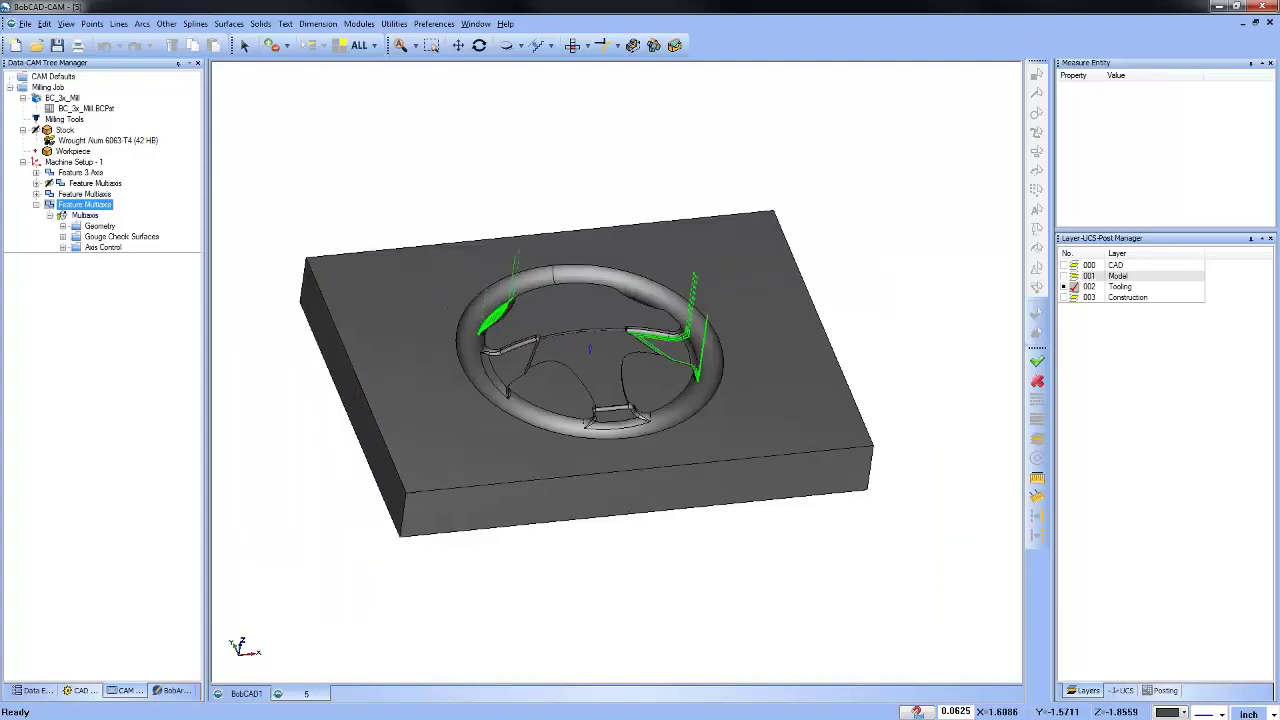
middle_click_drag(640, 400, 655, 405)
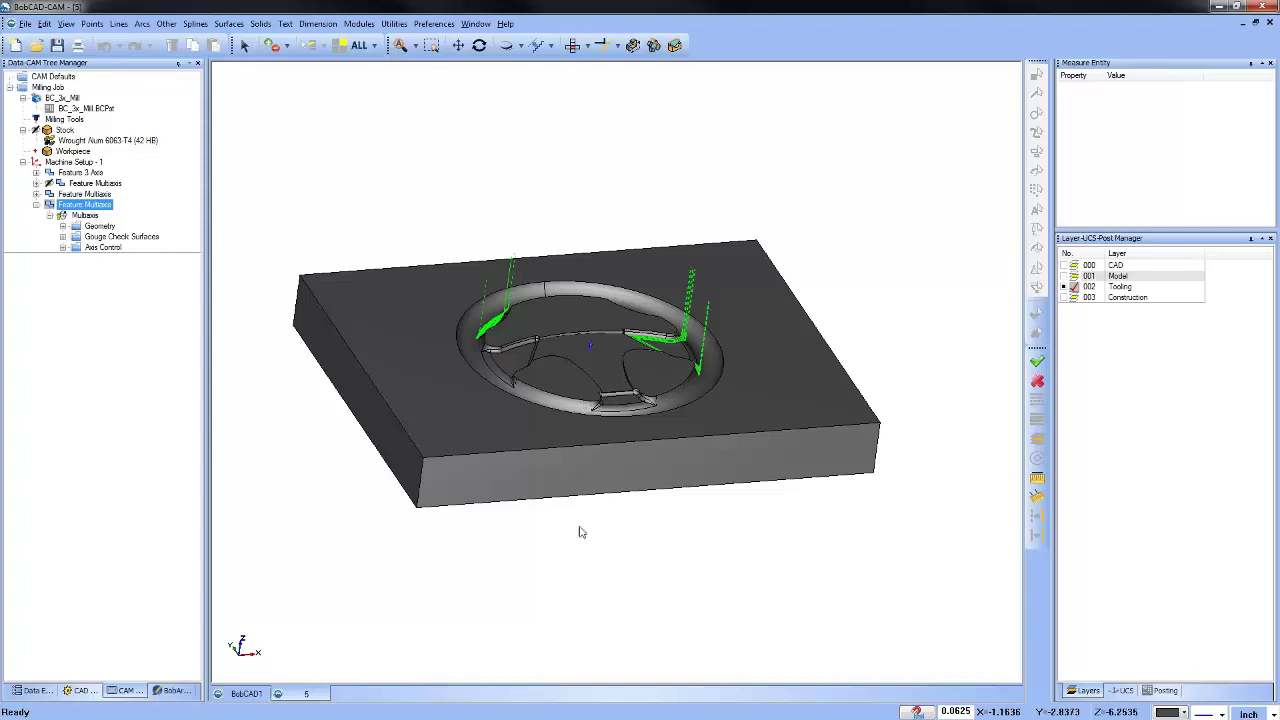
Examine the morph toolpath on the thumb grip from several angles, including the converging passes at its end.
middle_click_drag(643, 532, 449, 413)
scroll(449, 413, "up", 5)
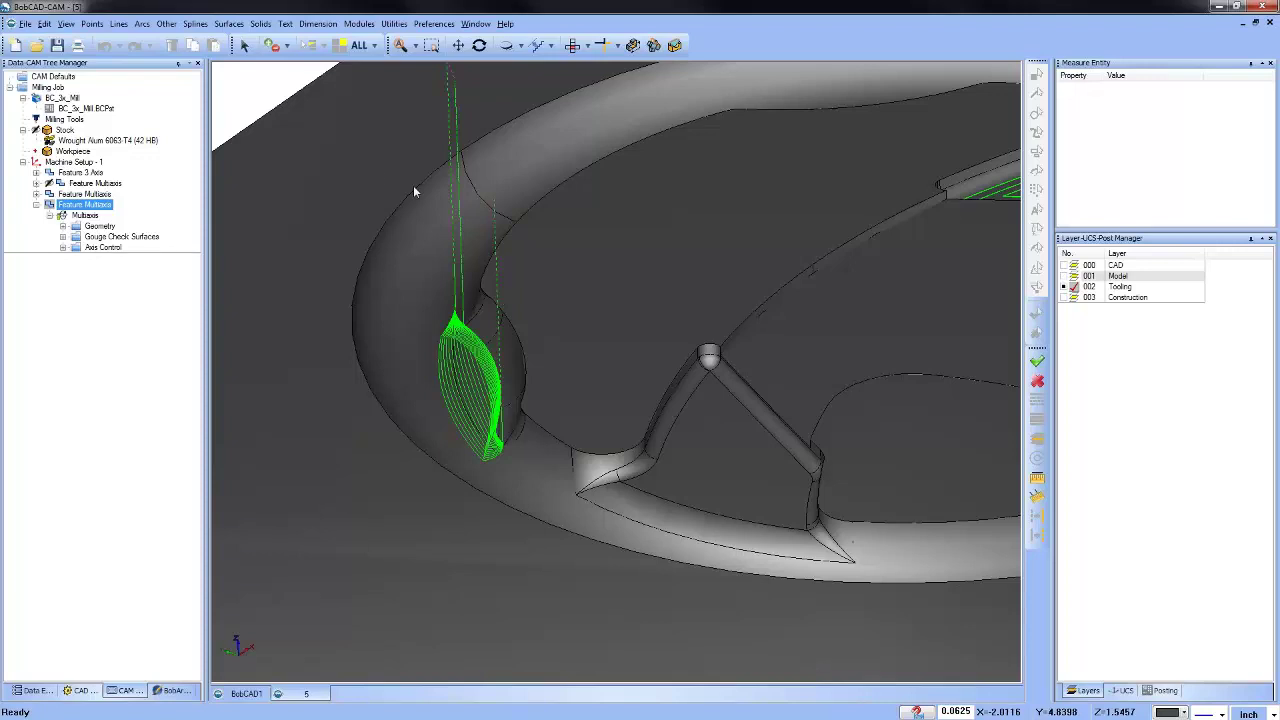
middle_click_drag(413, 185, 608, 477)
scroll(583, 409, "up", 5)
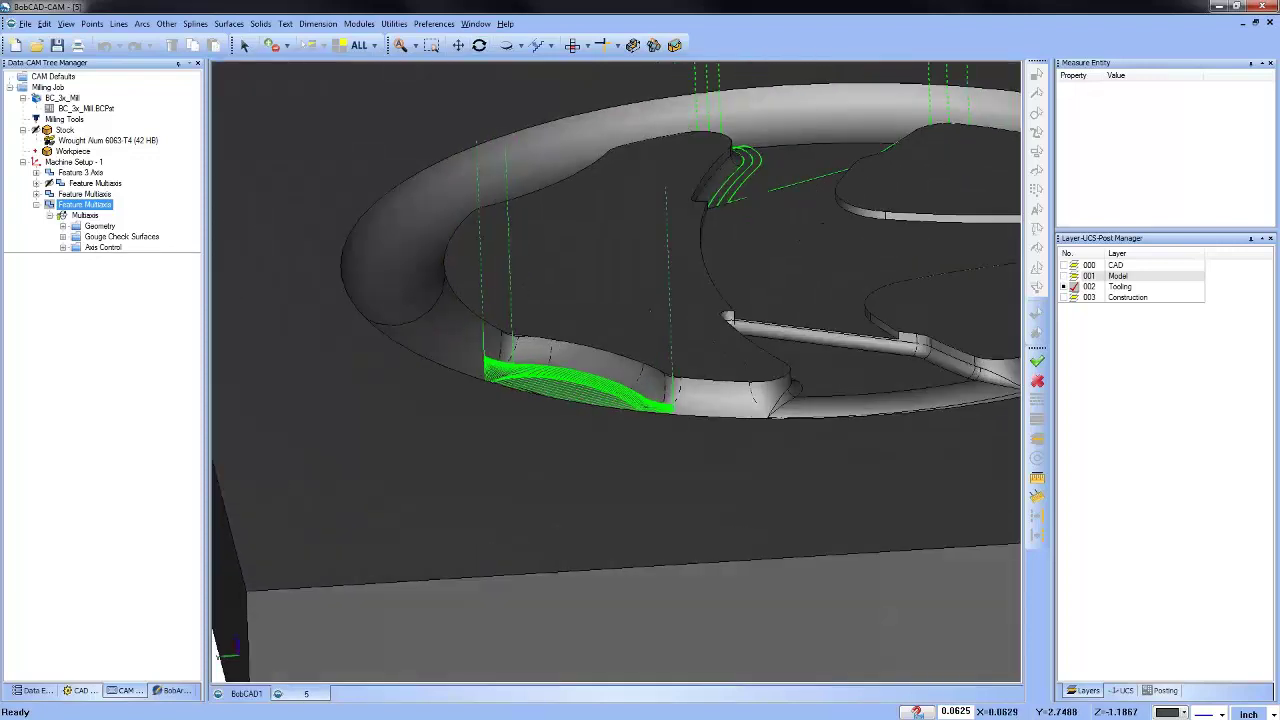
scroll(530, 437, "up", 1)
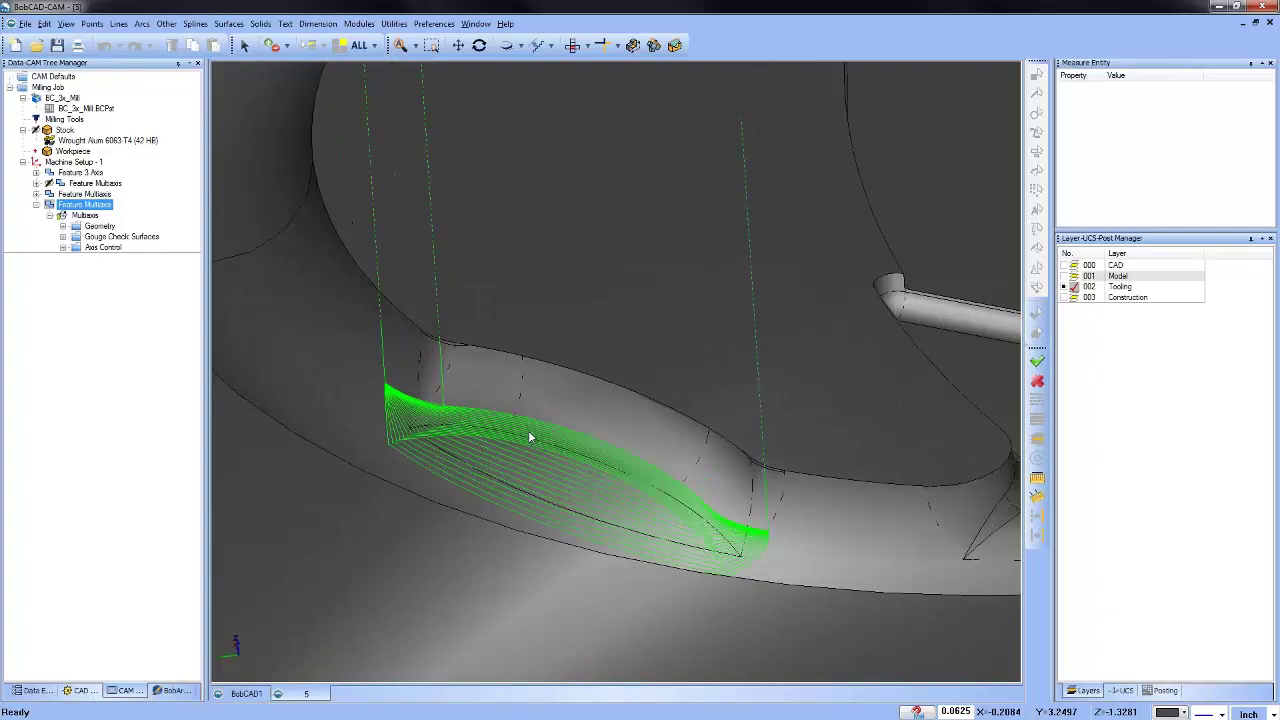
middle_click_drag(557, 469, 451, 320)
scroll(451, 320, "up", 4)
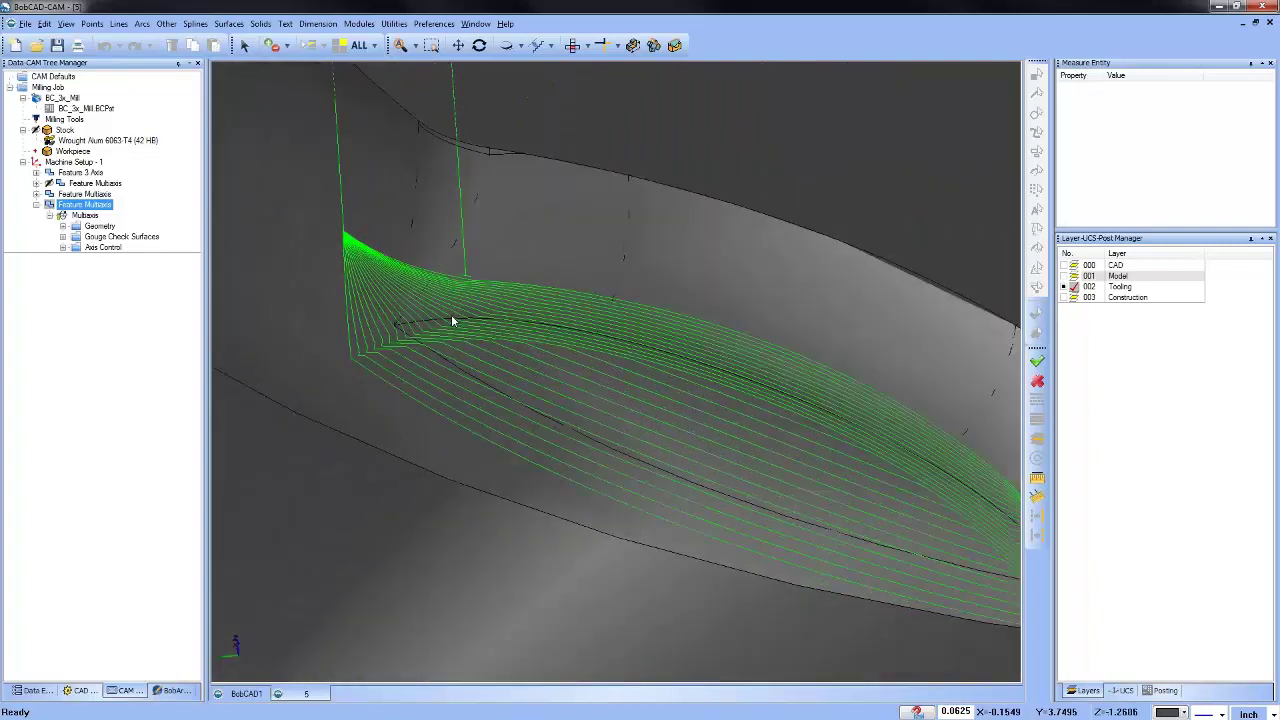
scroll(451, 320, "down", 8)
middle_click_drag(451, 320, 630, 300)
scroll(615, 304, "down", 4)
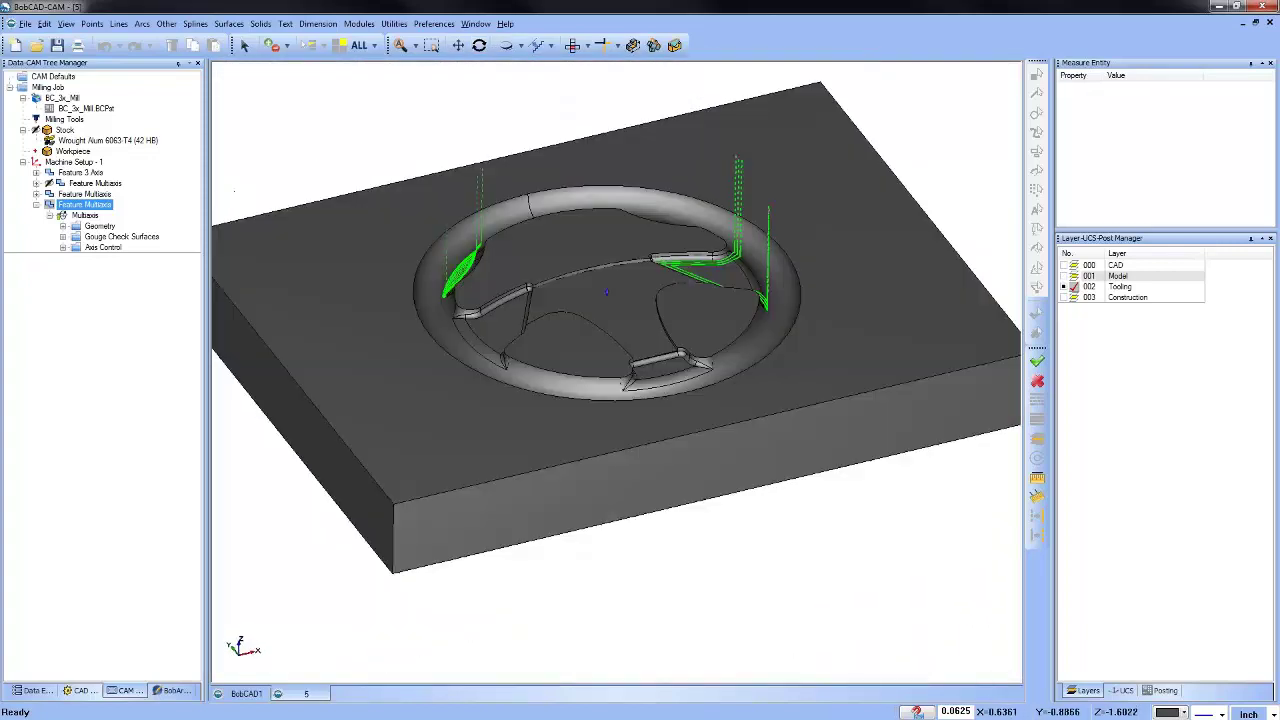